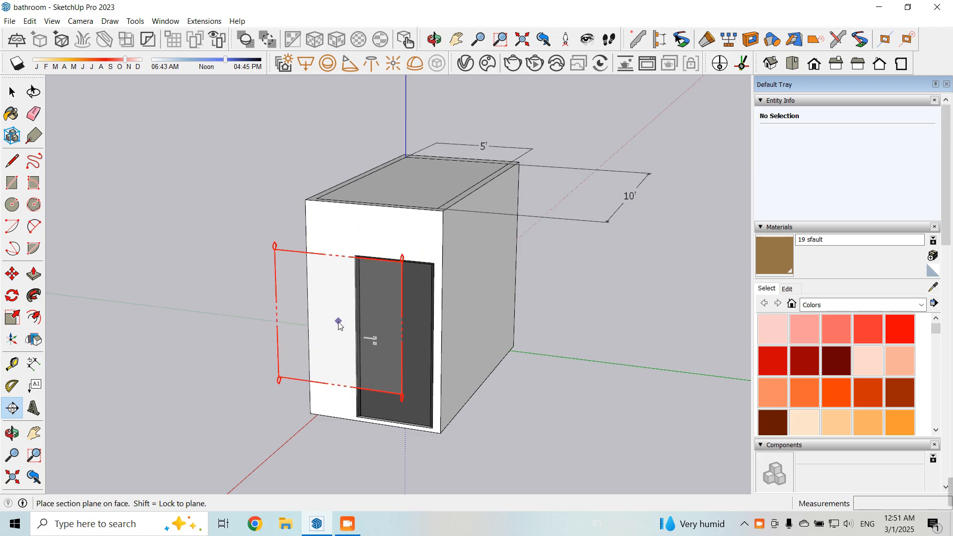
# Place a section plane on the front wall with the door and move it about 5" inward to cut the wall away
pyautogui.click(348, 324)
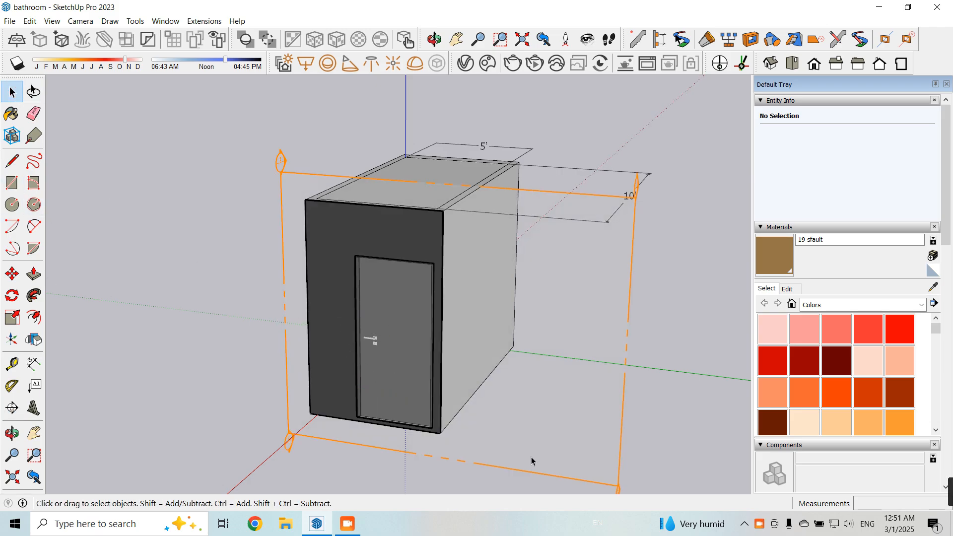
pyautogui.click(520, 471)
pyautogui.scroll(-2, 141, 318)
pyautogui.moveTo(298, 387); pyautogui.dragTo(238, 413, button='middle')
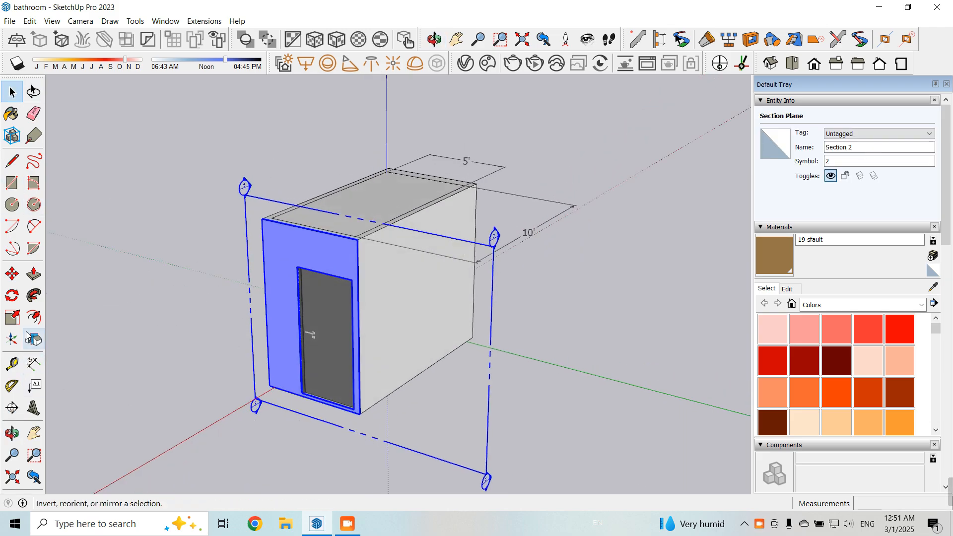
pyautogui.click(12, 274)
pyautogui.click(400, 448)
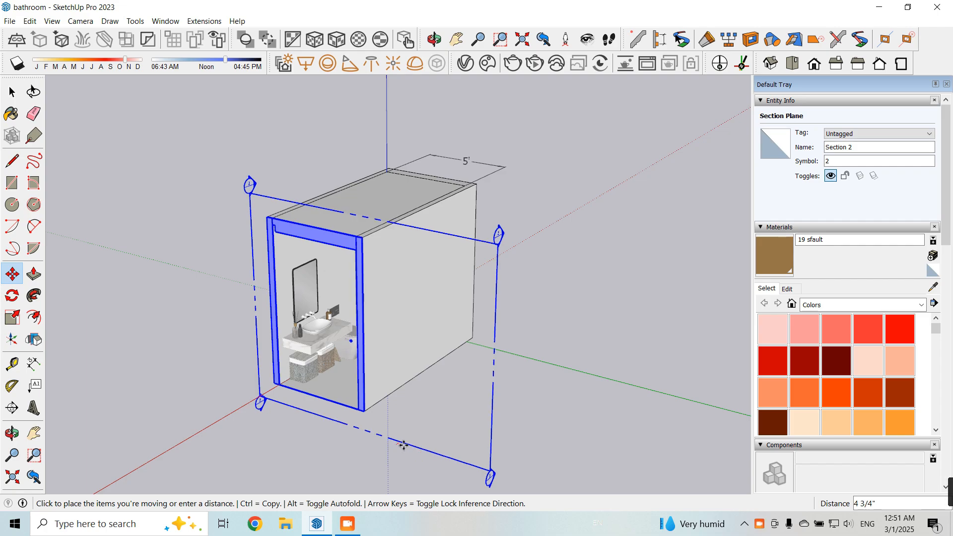
pyautogui.click(409, 449)
pyautogui.click(12, 91)
# Examine the sectioned bathroom from the front, side and above, checking the vanity, toilet and shower through the cut
pyautogui.moveTo(367, 368); pyautogui.dragTo(349, 206, button='middle')
pyautogui.moveTo(306, 343); pyautogui.dragTo(373, 388, button='middle')
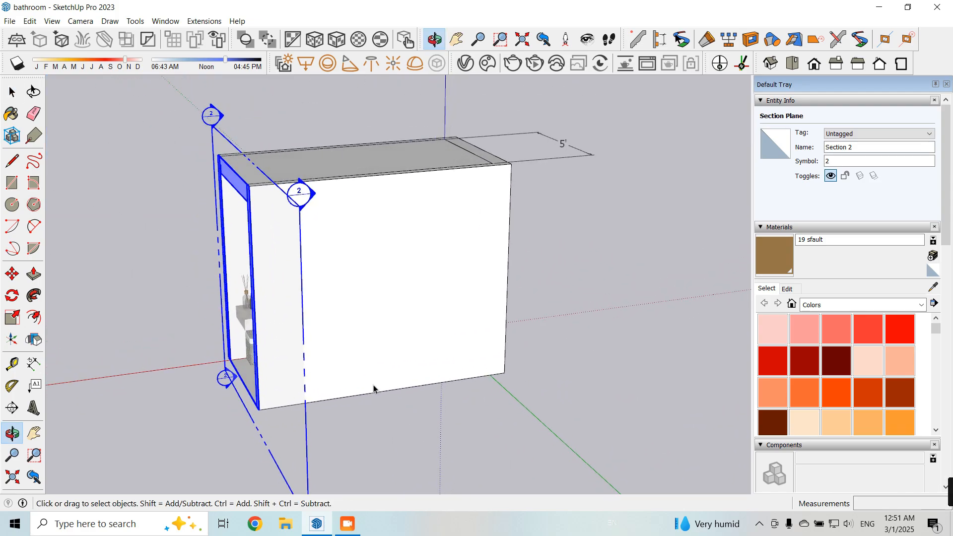
pyautogui.moveTo(383, 309); pyautogui.dragTo(451, 298, button='middle')
pyautogui.scroll(2, 451, 298)
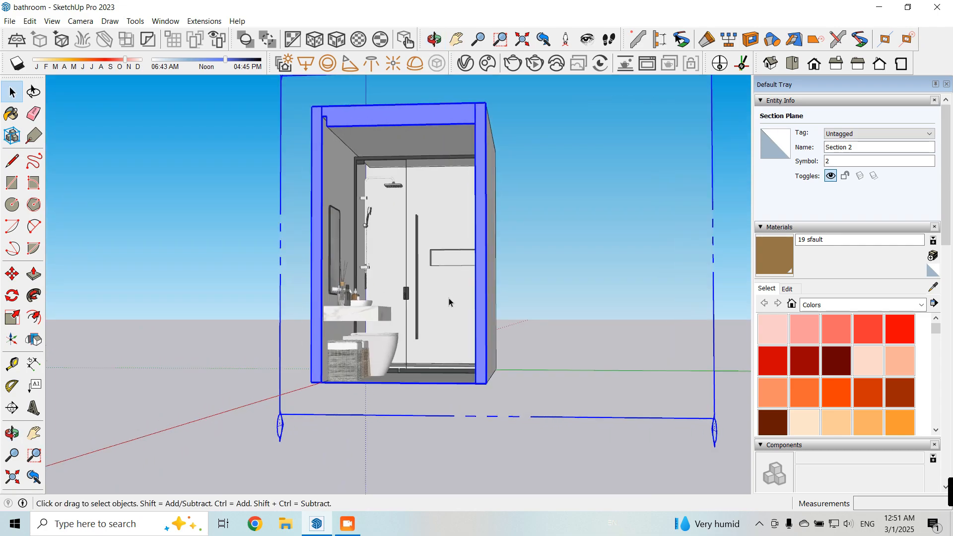
pyautogui.scroll(2, 449, 300)
pyautogui.scroll(-3, 449, 301)
pyautogui.moveTo(481, 338); pyautogui.dragTo(464, 412, button='middle')
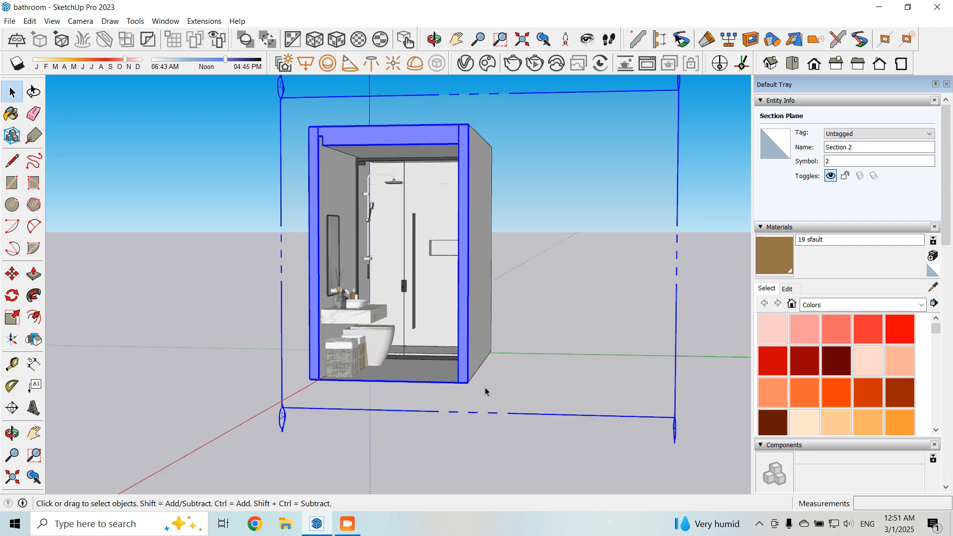
pyautogui.moveTo(486, 391); pyautogui.dragTo(428, 340, button='middle')
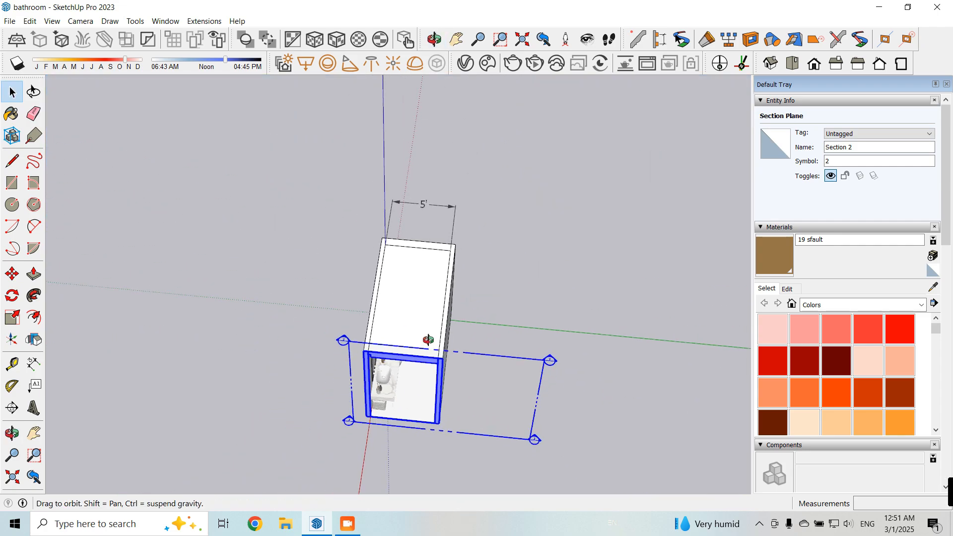
pyautogui.scroll(3, 430, 211)
pyautogui.moveTo(530, 352); pyautogui.dragTo(417, 207, button='middle')
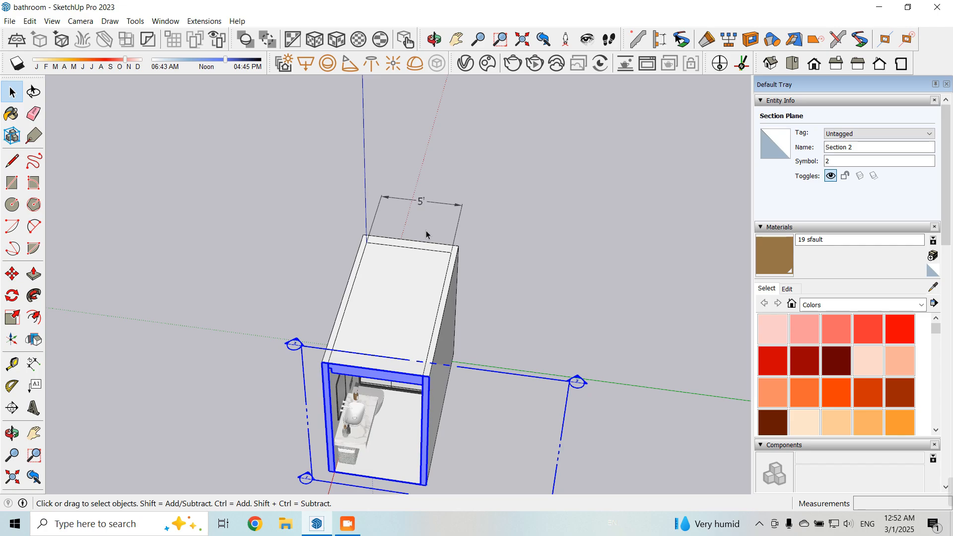
pyautogui.moveTo(426, 231); pyautogui.dragTo(403, 329, button='middle')
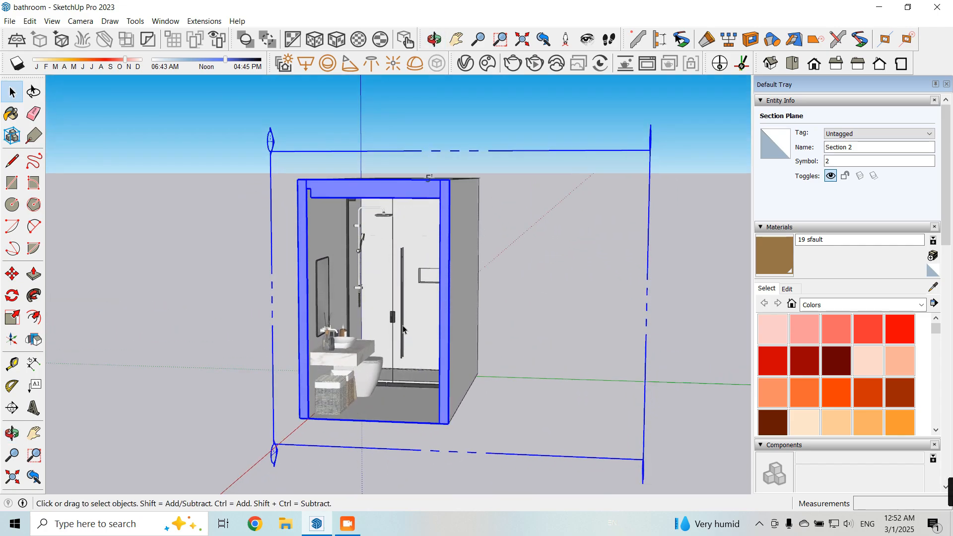
pyautogui.scroll(2, 404, 329)
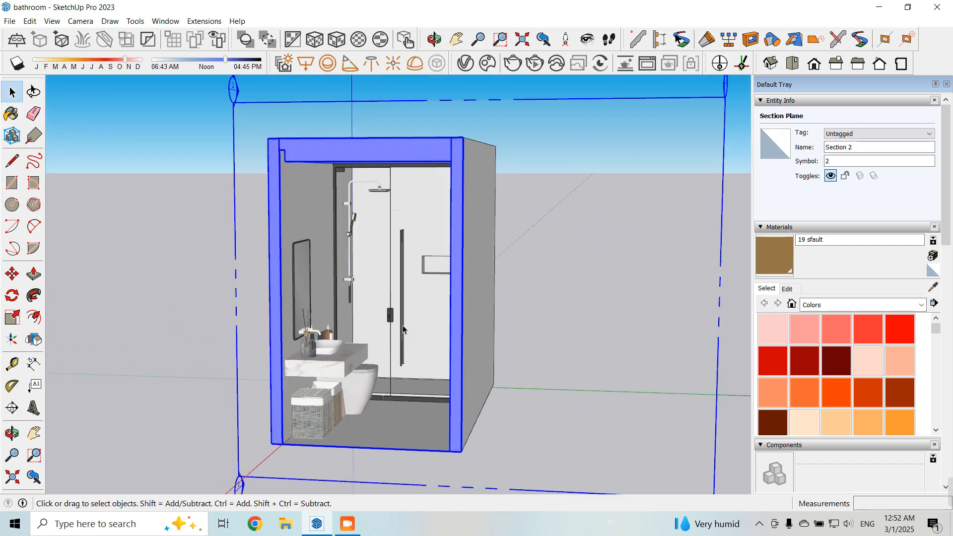
pyautogui.scroll(-2, 403, 328)
pyautogui.moveTo(403, 329); pyautogui.dragTo(257, 453, button='middle')
pyautogui.moveTo(115, 406); pyautogui.dragTo(494, 333, button='middle')
# In the V-Ray render output settings, set the aspect ratio to 4:5 - Portrait and turn on Safe Frame
pyautogui.click(469, 65)
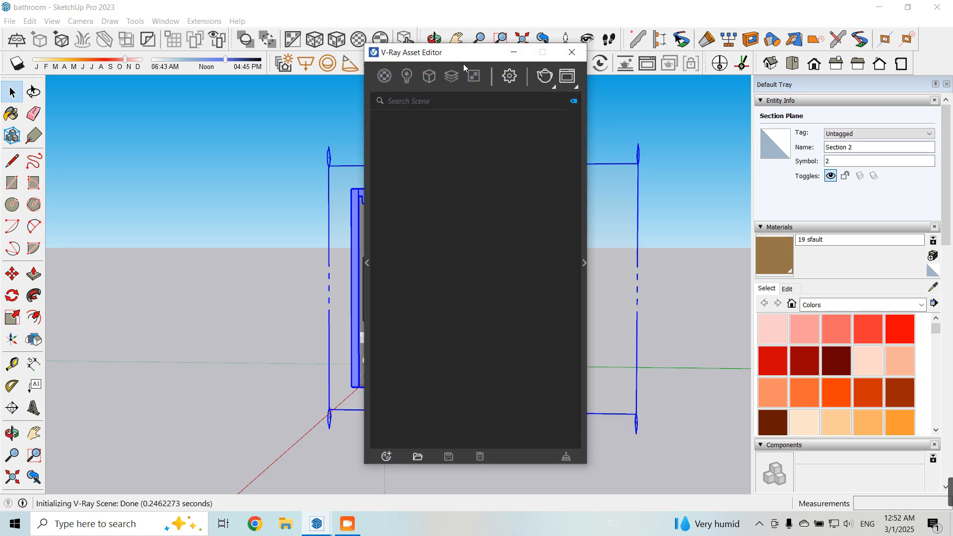
pyautogui.click(510, 76)
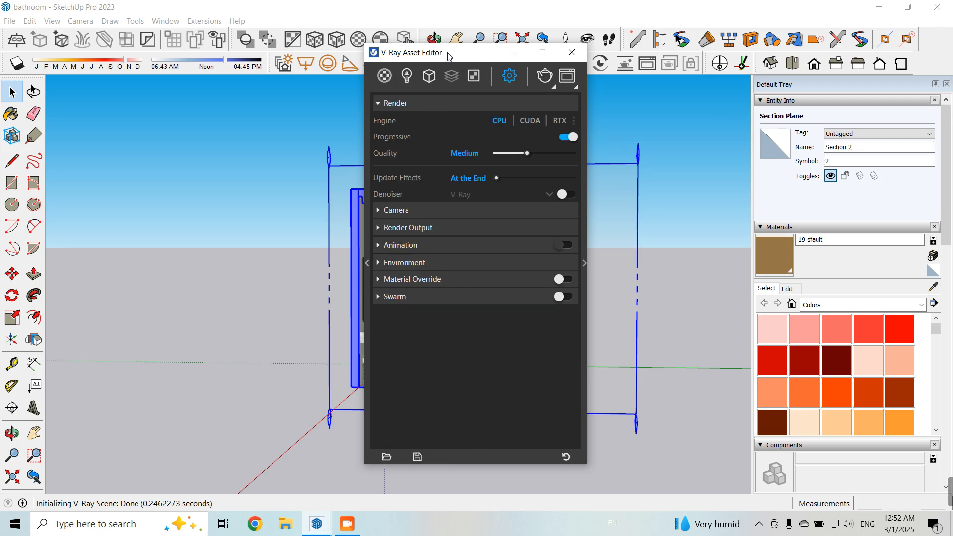
pyautogui.moveTo(455, 54); pyautogui.dragTo(361, 62)
pyautogui.click(304, 240)
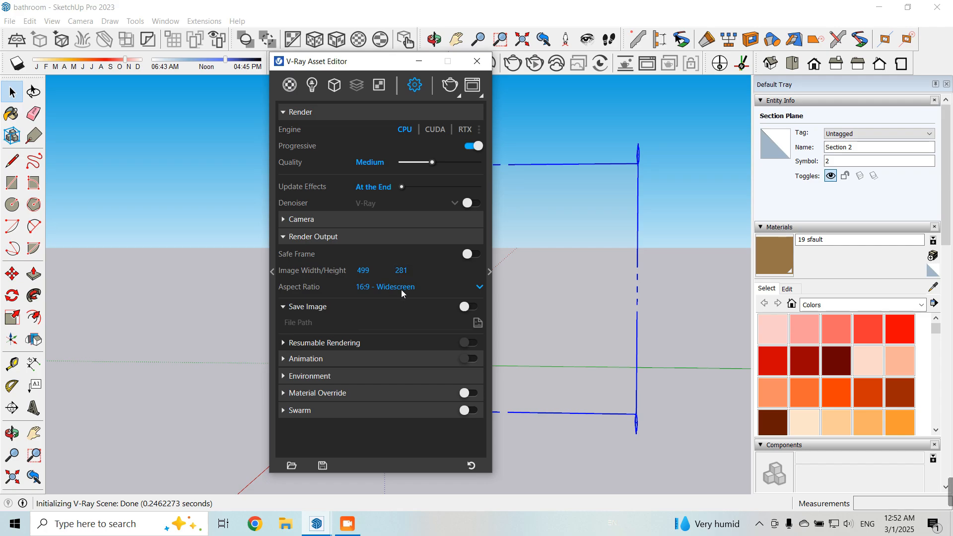
pyautogui.moveTo(385, 62); pyautogui.dragTo(621, 57)
pyautogui.click(628, 284)
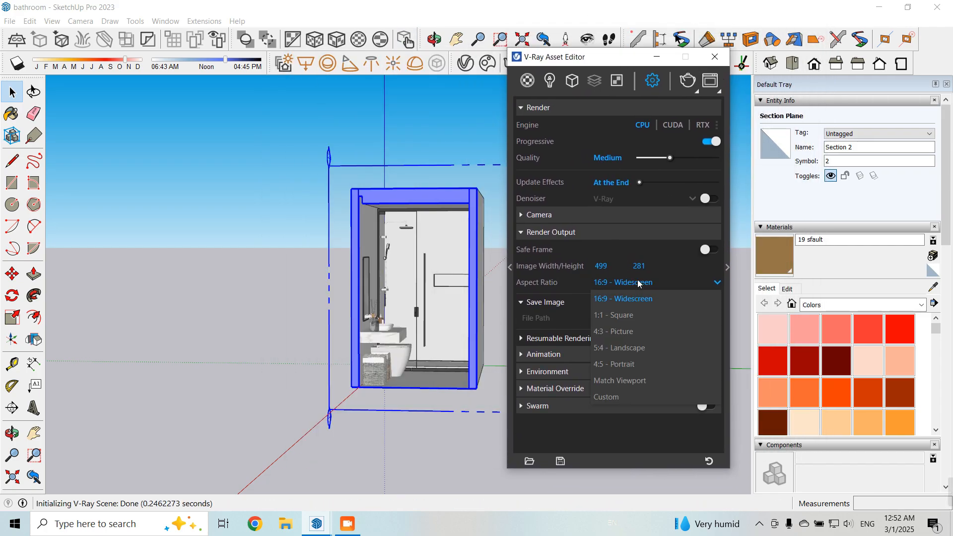
pyautogui.click(610, 365)
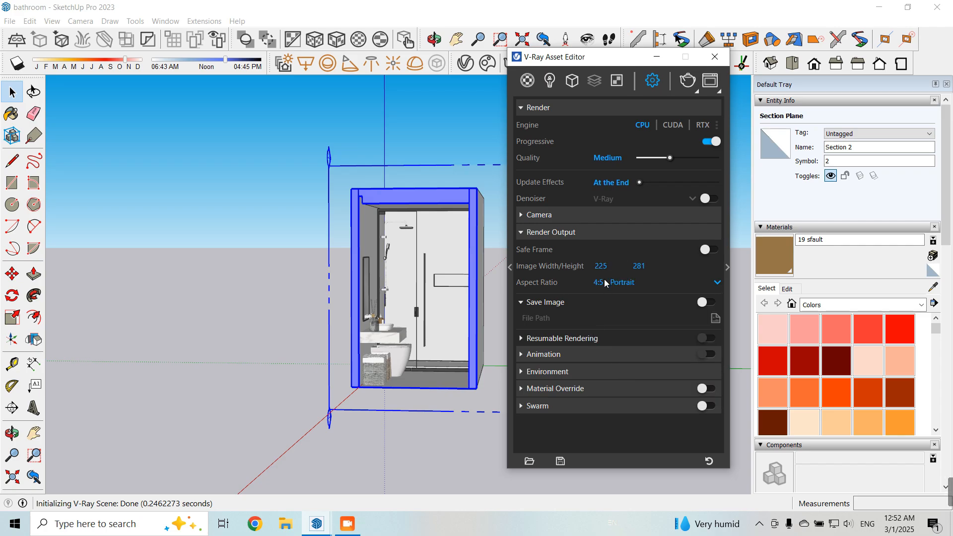
pyautogui.click(634, 283)
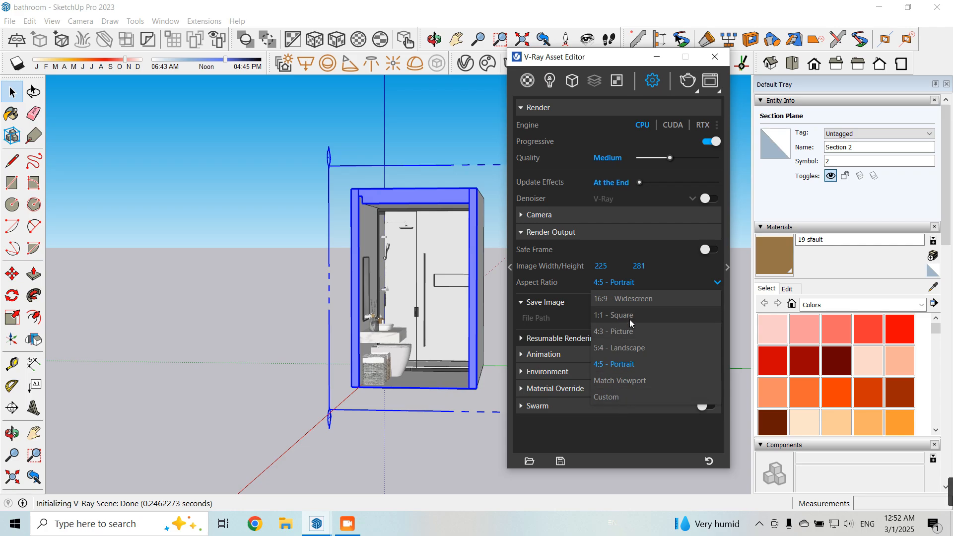
pyautogui.click(712, 250)
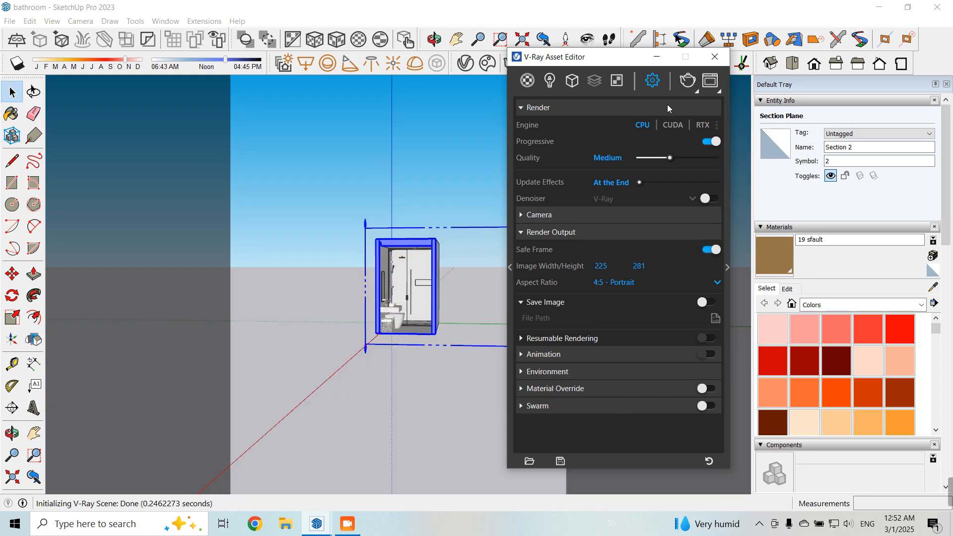
pyautogui.click(667, 62)
# Bring the camera close to the vanity and shower through the cut opening, and deselect the section plane
pyautogui.scroll(10, 340, 290)
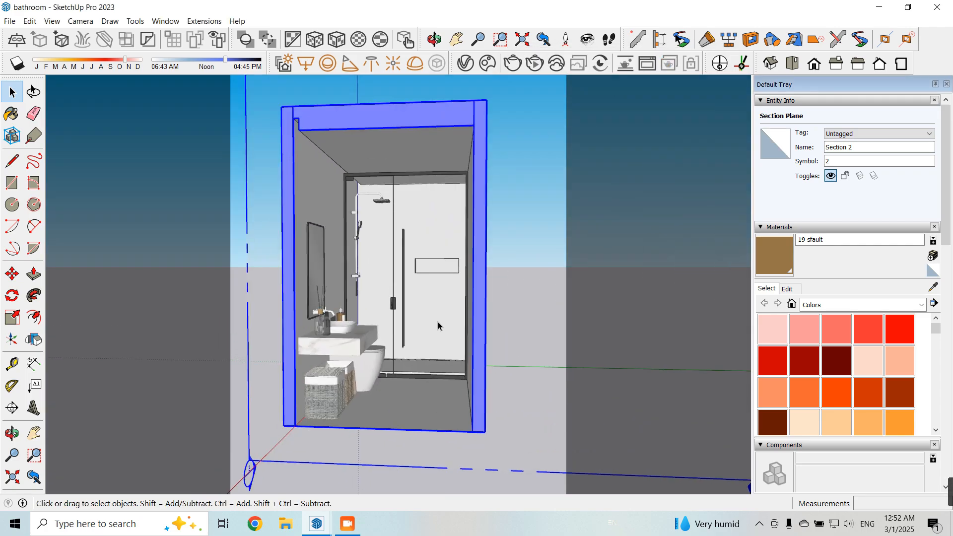
pyautogui.moveTo(441, 331); pyautogui.dragTo(383, 318, button='middle')
pyautogui.scroll(6, 387, 319)
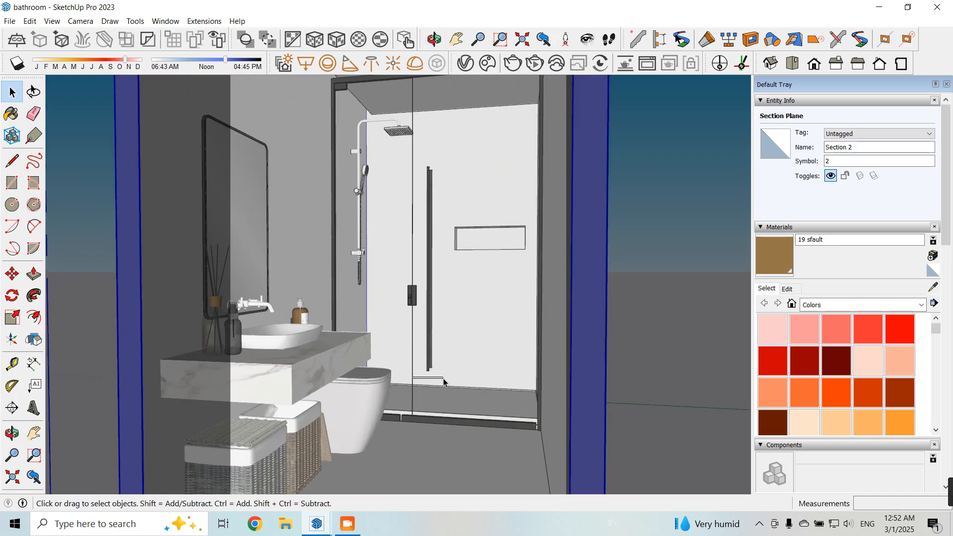
pyautogui.click(631, 298)
# Change the V-Ray render output to a custom aspect ratio of 3.5 width to 5 height
pyautogui.click(466, 63)
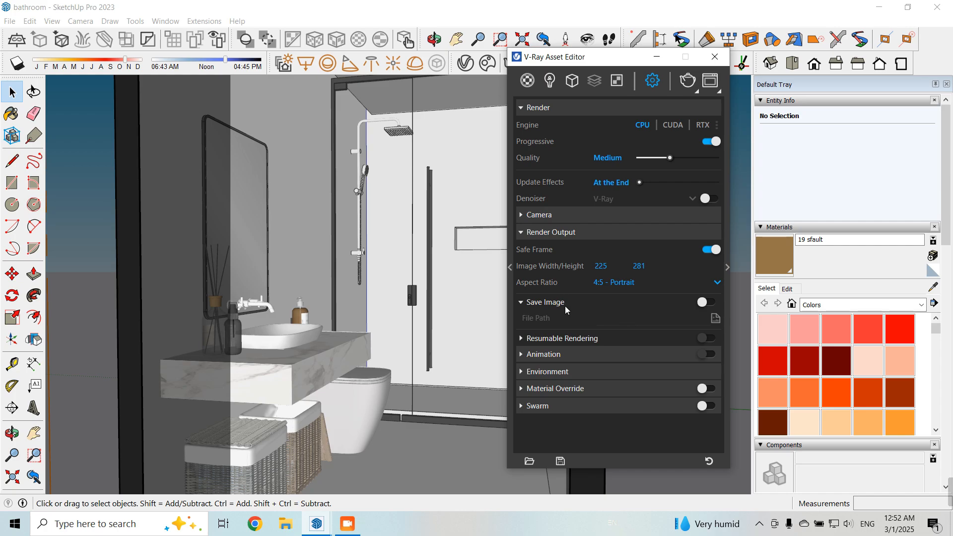
pyautogui.click(637, 286)
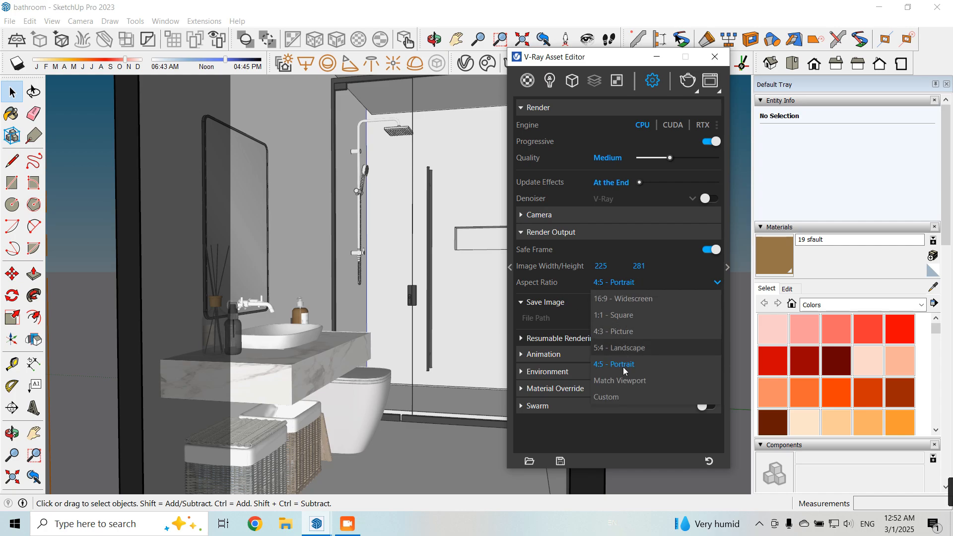
pyautogui.click(621, 397)
pyautogui.moveTo(626, 297); pyautogui.dragTo(509, 306)
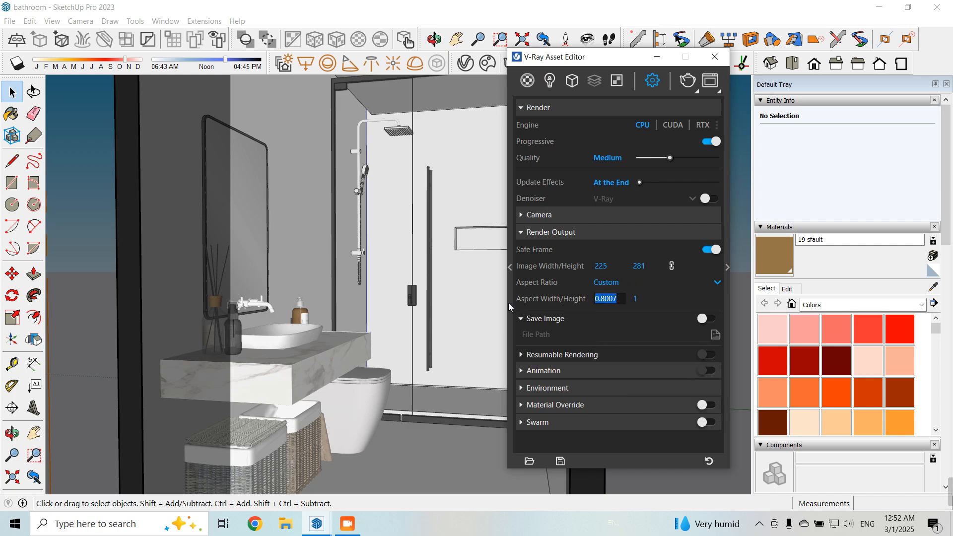
pyautogui.write('3.5')
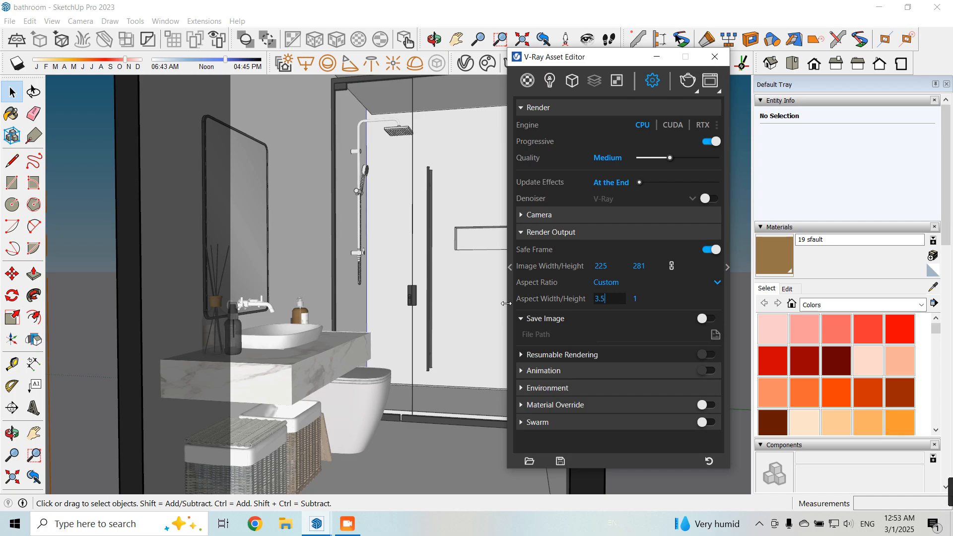
pyautogui.press('Return')
pyautogui.moveTo(636, 299); pyautogui.dragTo(587, 304)
pyautogui.write('5')
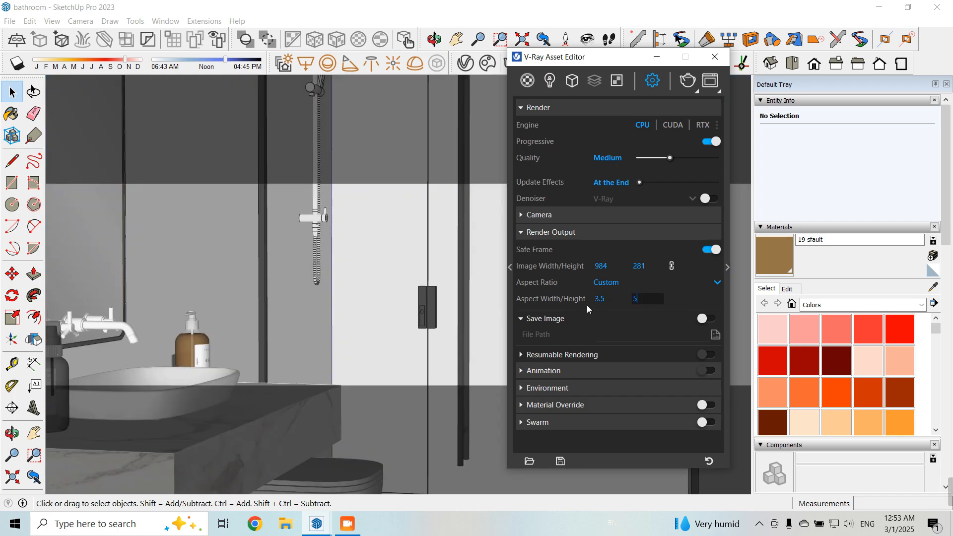
pyautogui.press('Return')
pyautogui.click(657, 57)
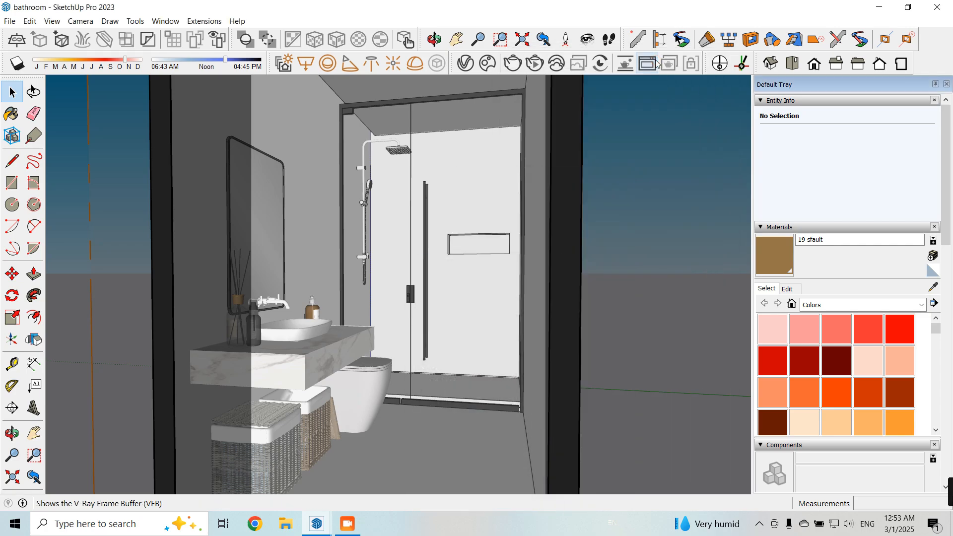
# Fine-tune the camera framing so the mirror, vanity, baskets, toilet and glass shower fit inside the safe frame
pyautogui.scroll(-1, 511, 286)
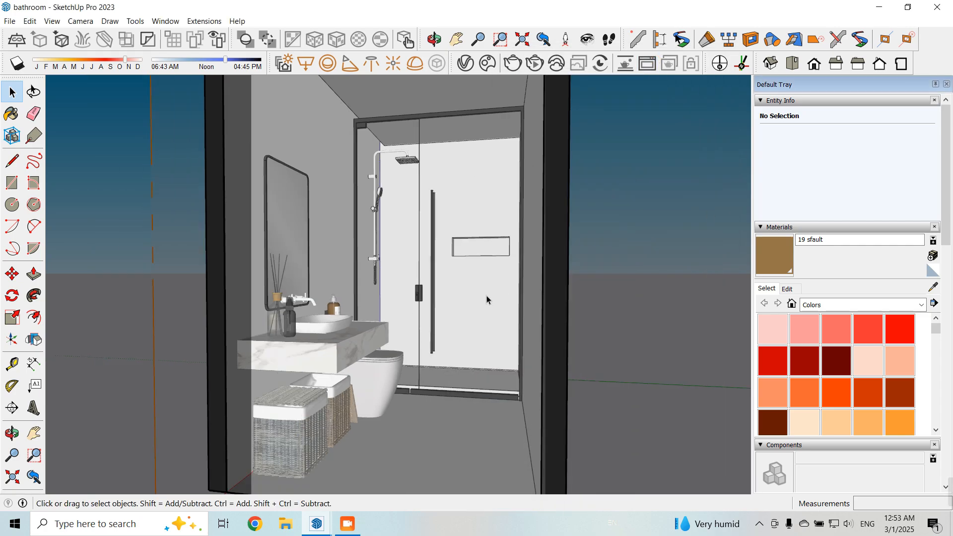
pyautogui.click(33, 434)
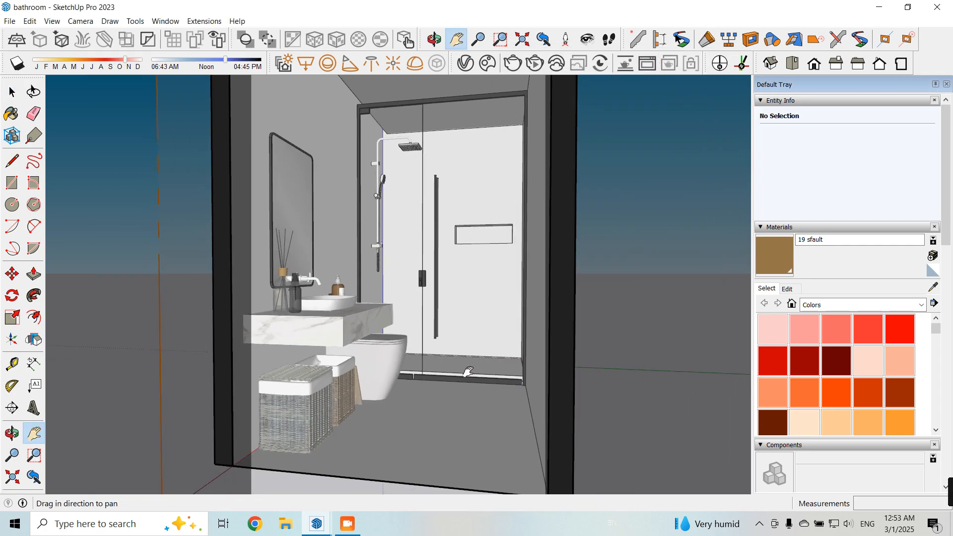
pyautogui.moveTo(464, 387); pyautogui.dragTo(466, 388)
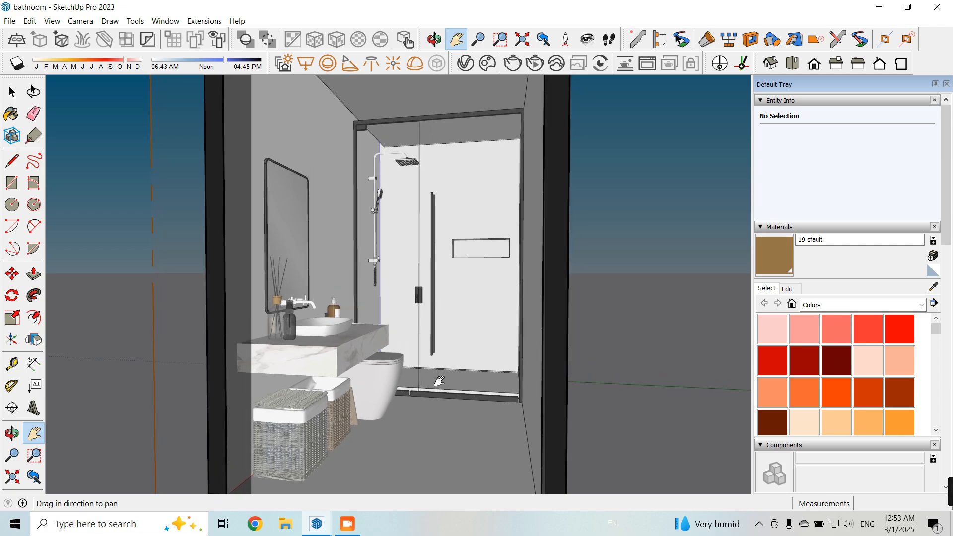
pyautogui.moveTo(439, 381); pyautogui.dragTo(421, 366)
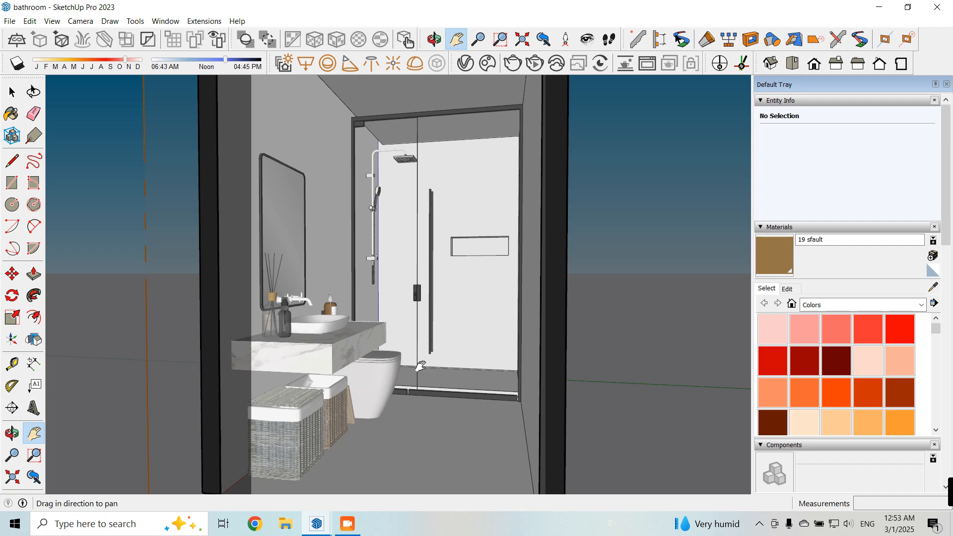
pyautogui.moveTo(437, 369)
pyautogui.mouseDown(button='middle')
pyautogui.moveTo(502, 451)
pyautogui.moveTo(437, 440)
pyautogui.moveTo(445, 372)
pyautogui.moveTo(464, 370)
pyautogui.moveTo(453, 366)
pyautogui.mouseUp(button='middle')
pyautogui.moveTo(414, 399); pyautogui.dragTo(414, 413)
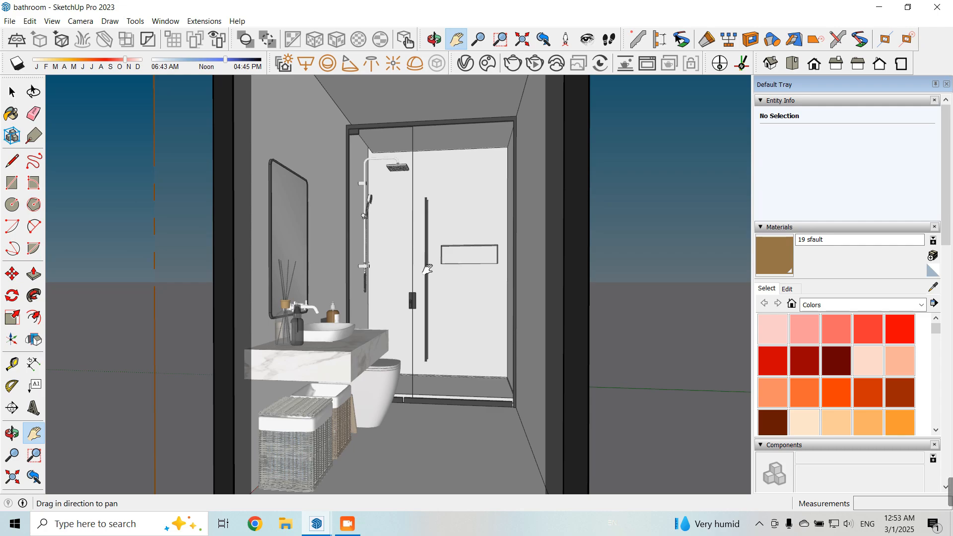
pyautogui.moveTo(421, 302); pyautogui.dragTo(415, 301, button='middle')
pyautogui.moveTo(415, 301); pyautogui.dragTo(422, 301)
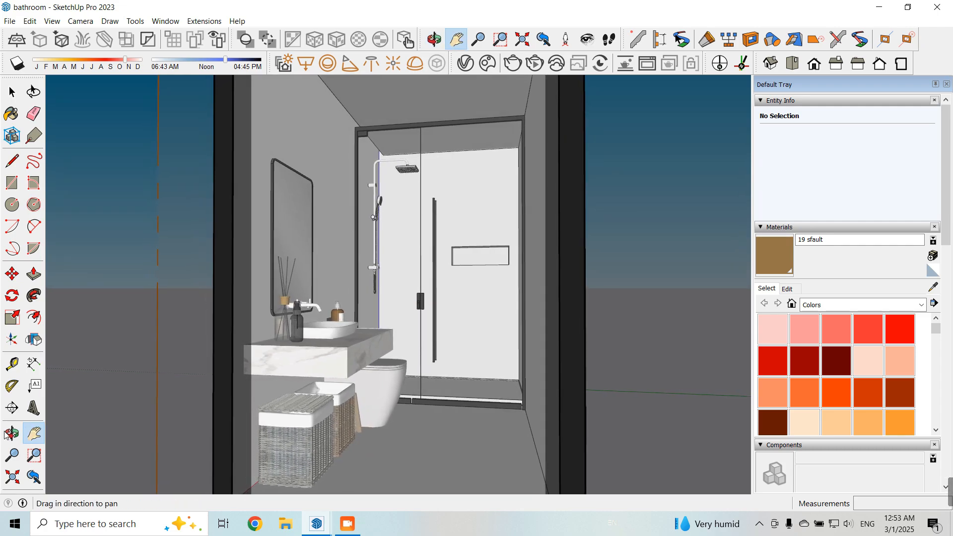
# Try camera fields of view of 55 and 60 degrees, and return the field of view to 35 degrees
pyautogui.click(8, 457)
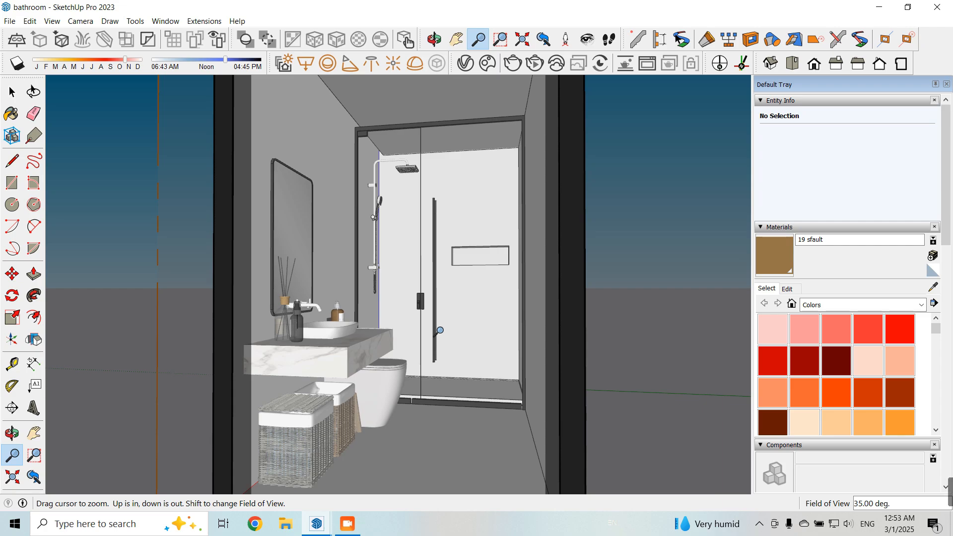
pyautogui.write('35')
pyautogui.press('Return')
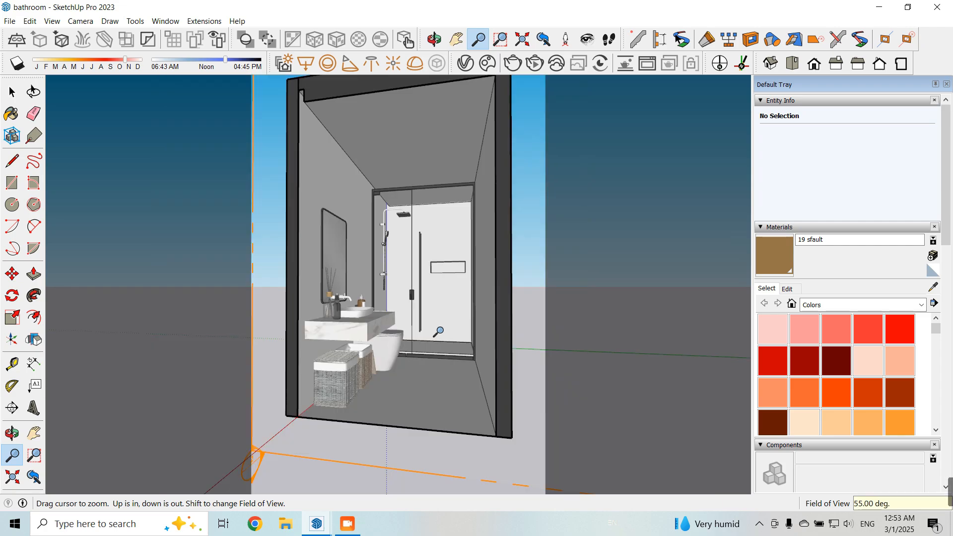
pyautogui.write('60')
pyautogui.press('Return')
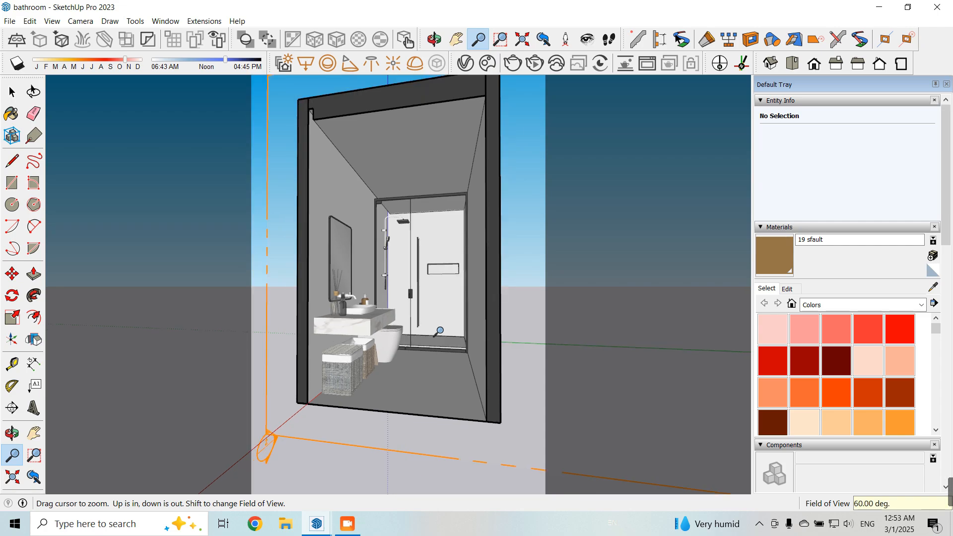
pyautogui.write('35')
pyautogui.press('Return')
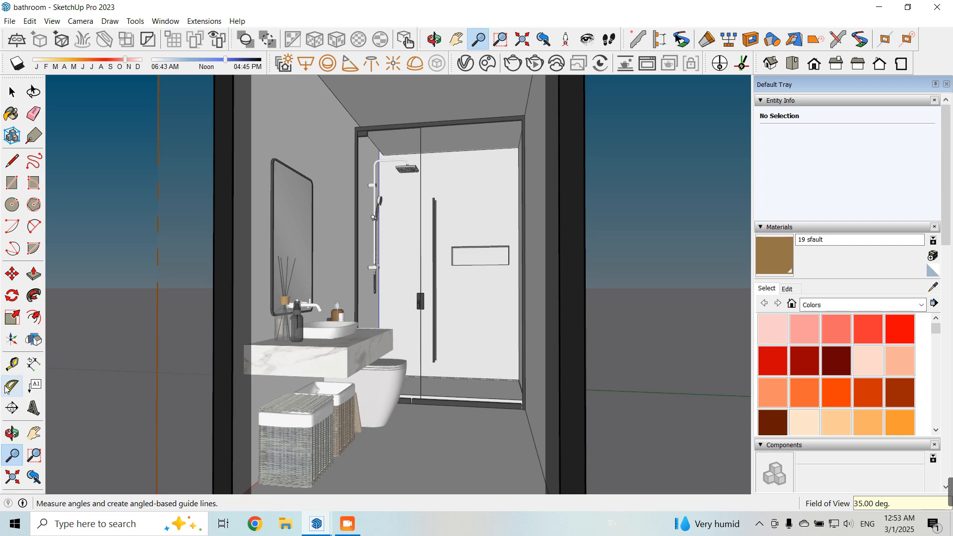
# Nudge the camera with small pans and orbits to balance the vanity and baskets against the glass shower
pyautogui.click(33, 433)
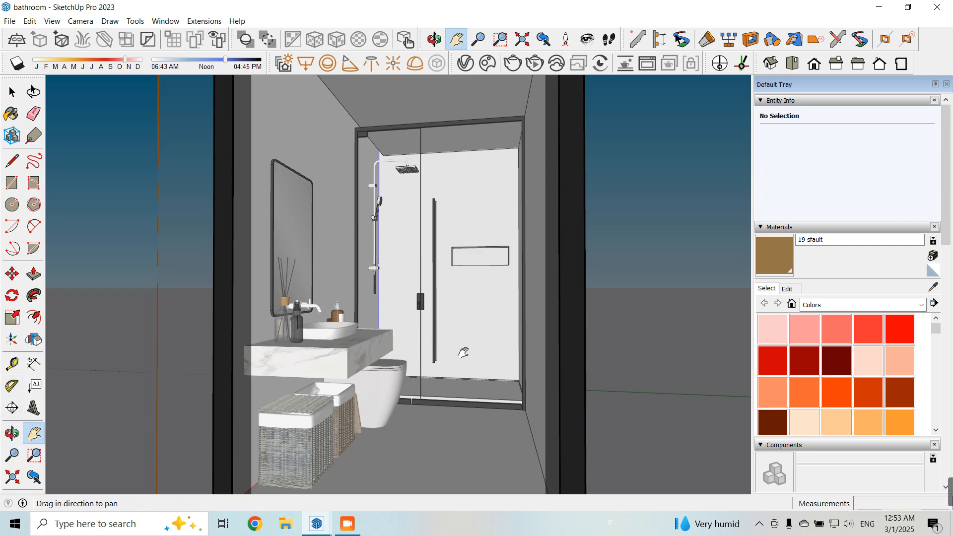
pyautogui.moveTo(465, 353); pyautogui.dragTo(466, 350)
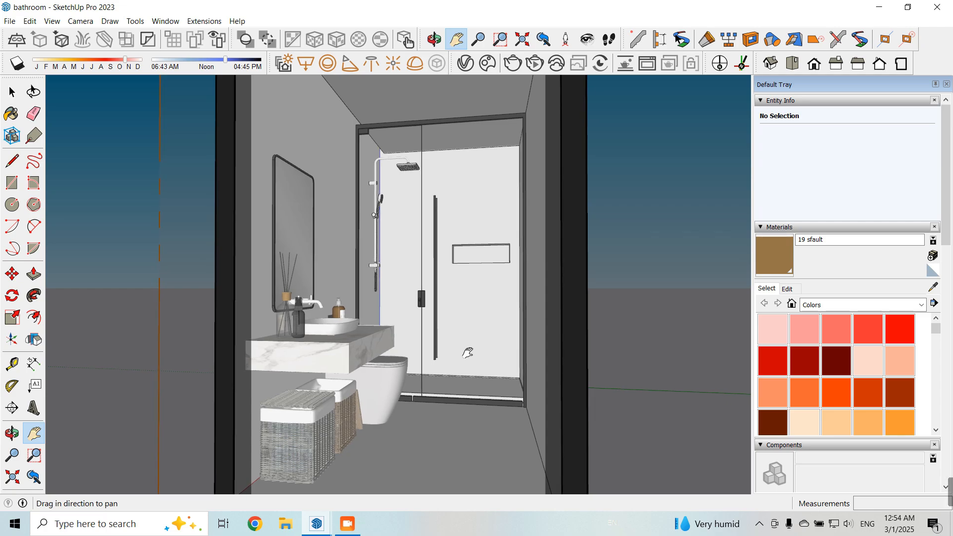
pyautogui.moveTo(464, 356); pyautogui.dragTo(437, 354, button='middle')
pyautogui.moveTo(428, 352); pyautogui.dragTo(432, 355)
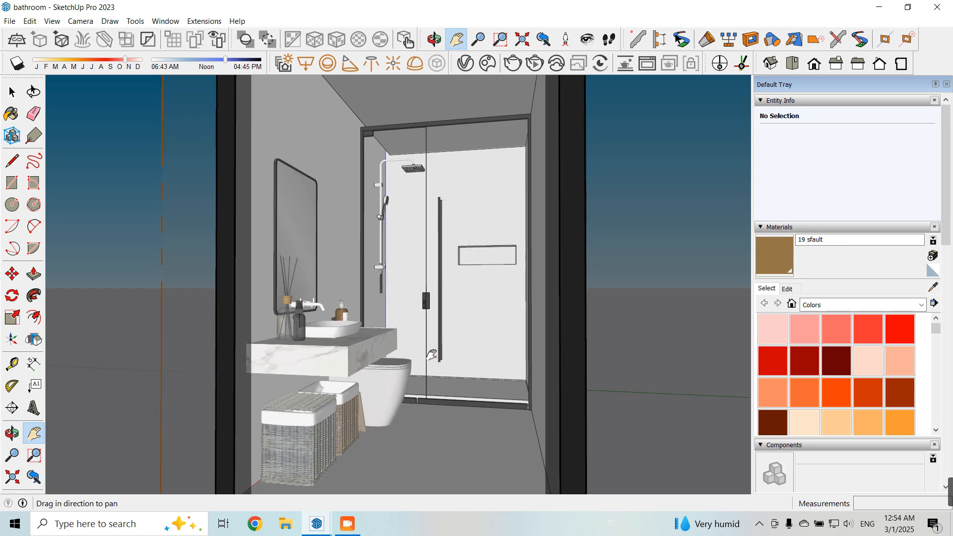
pyautogui.moveTo(473, 387); pyautogui.dragTo(469, 388)
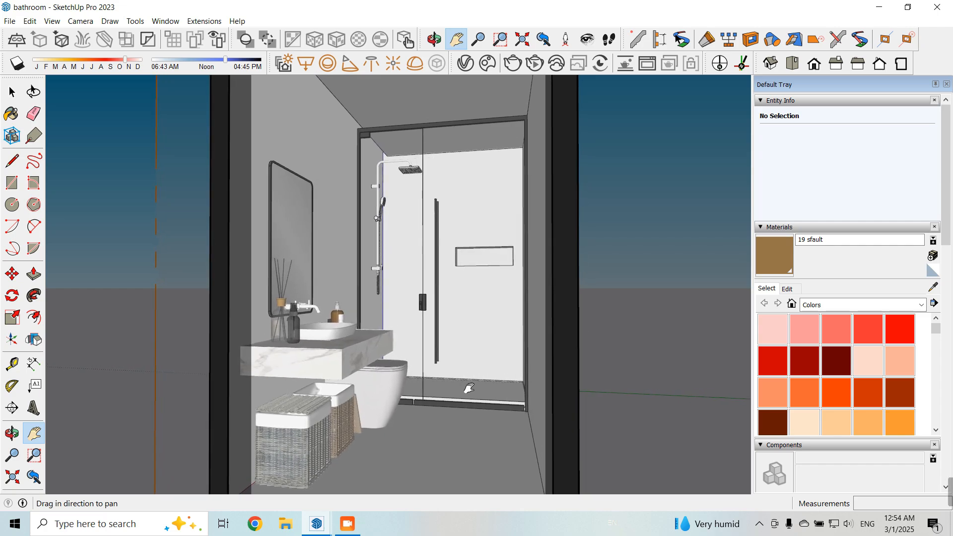
pyautogui.moveTo(470, 388); pyautogui.dragTo(463, 387, button='middle')
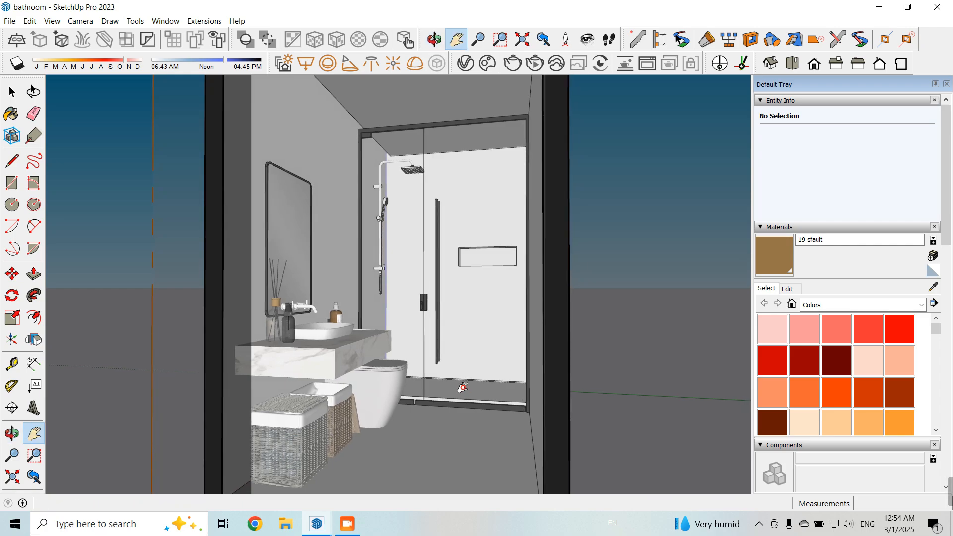
pyautogui.moveTo(462, 386); pyautogui.dragTo(467, 387)
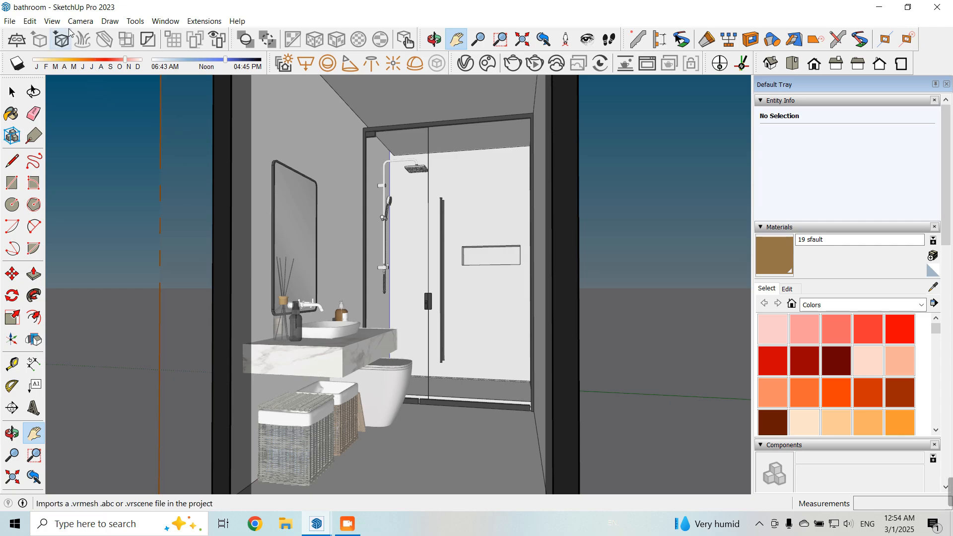
# Add a scene from the current bathroom view, saving the style changes as a new style
pyautogui.click(52, 21)
pyautogui.moveTo(82, 221)
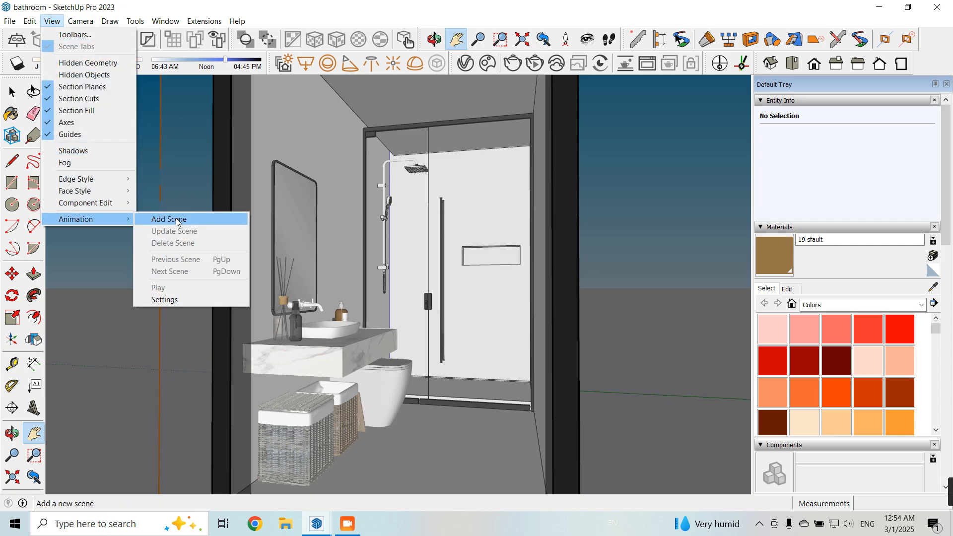
pyautogui.click(193, 221)
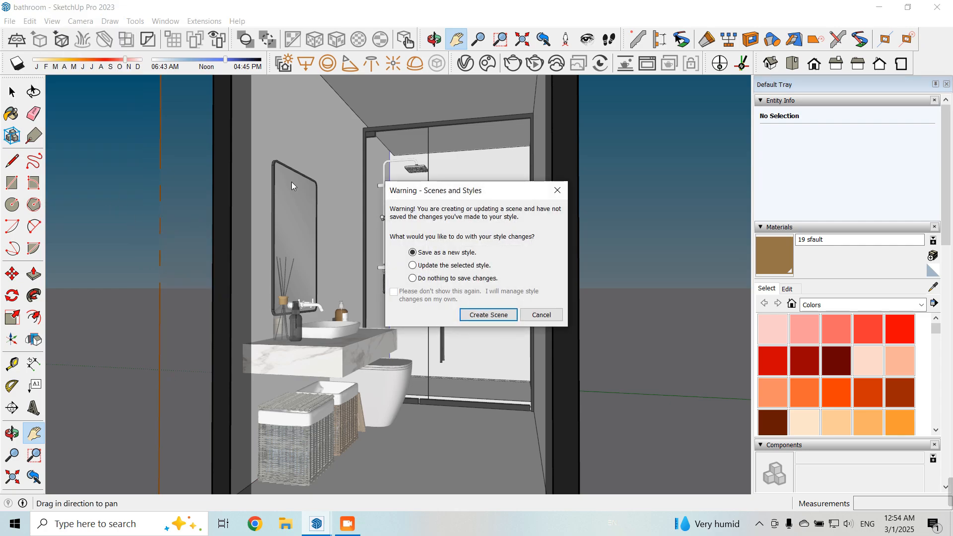
pyautogui.click(488, 315)
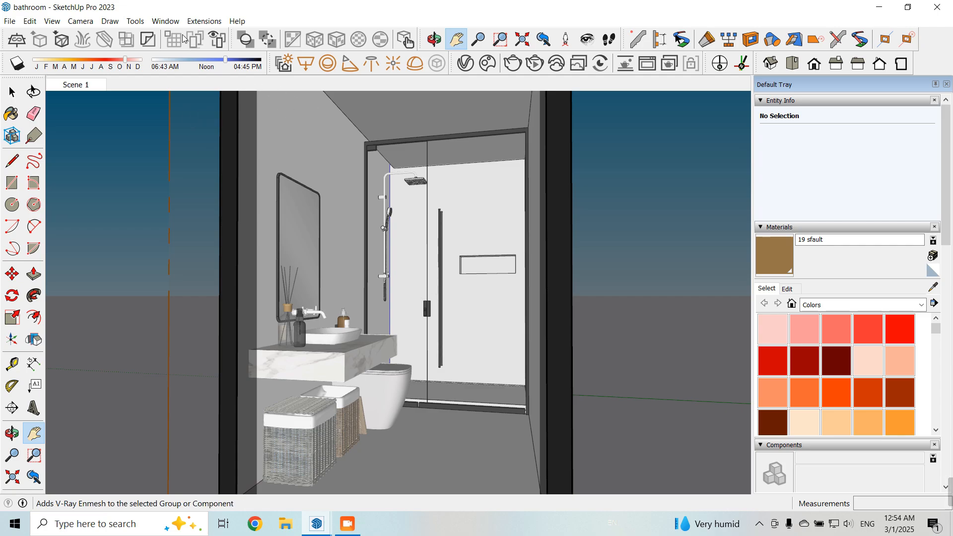
# Switch the camera to two-point perspective, shift the view slightly downward in the frame, and update Scene 1
pyautogui.click(52, 21)
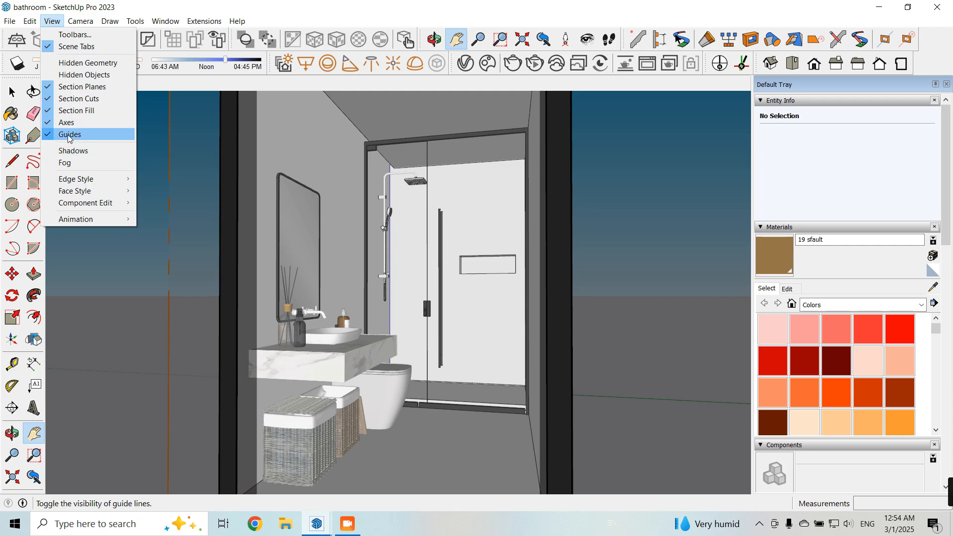
pyautogui.moveTo(80, 21)
pyautogui.click(101, 100)
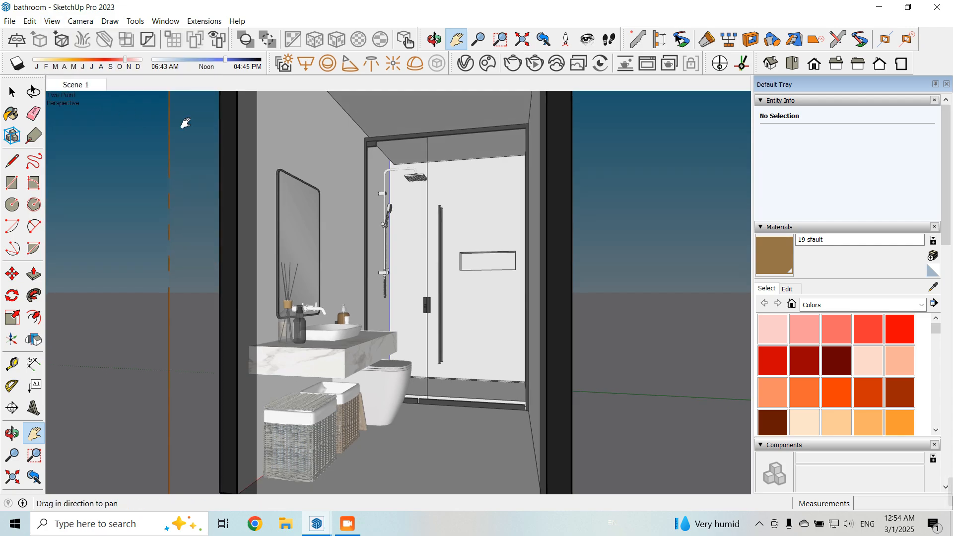
pyautogui.moveTo(411, 319); pyautogui.dragTo(414, 327)
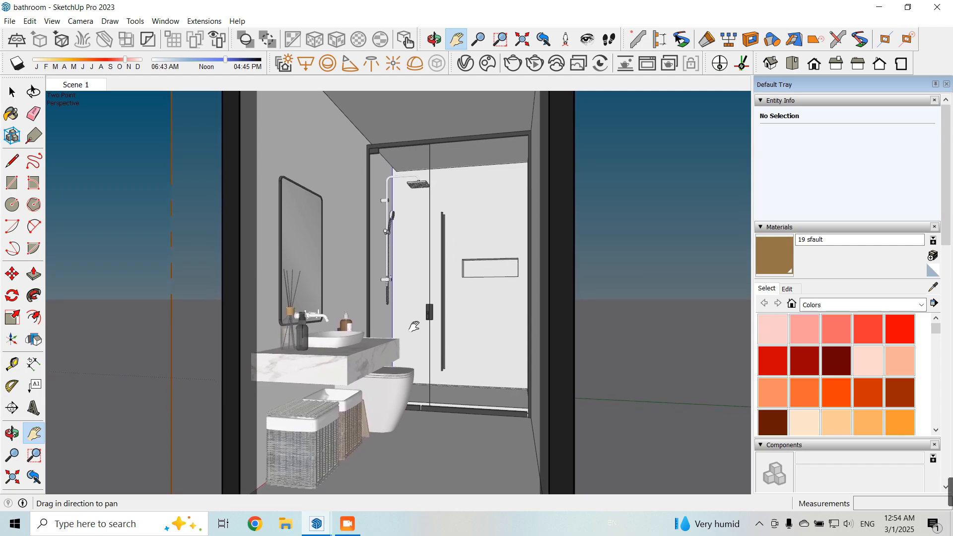
pyautogui.rightClick(84, 85)
pyautogui.click(113, 131)
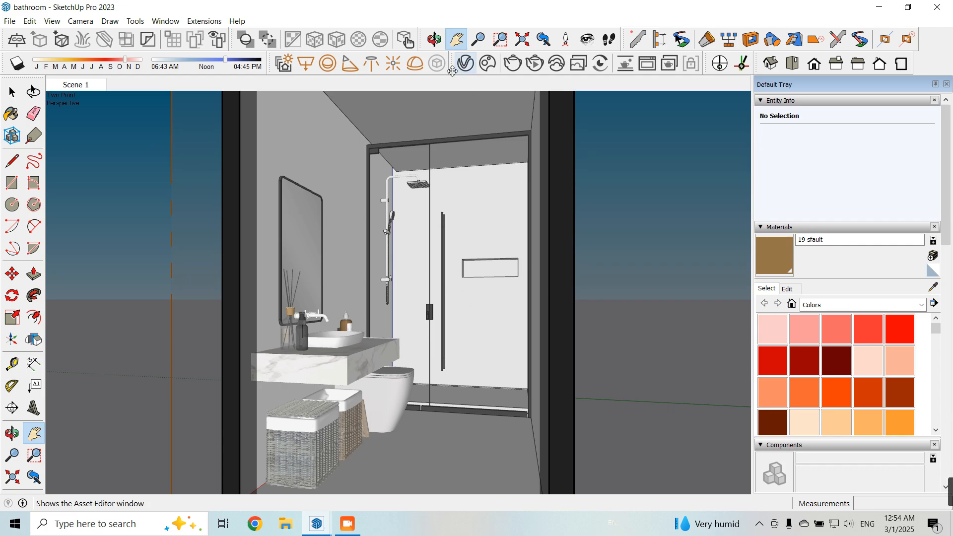
# Place a V-Ray rectangle light across the ceiling in front of the shower, and return to the Scene 1 view
pyautogui.click(306, 64)
pyautogui.scroll(-2, 485, 236)
pyautogui.moveTo(517, 254); pyautogui.dragTo(565, 273, button='middle')
pyautogui.scroll(-1, 465, 233)
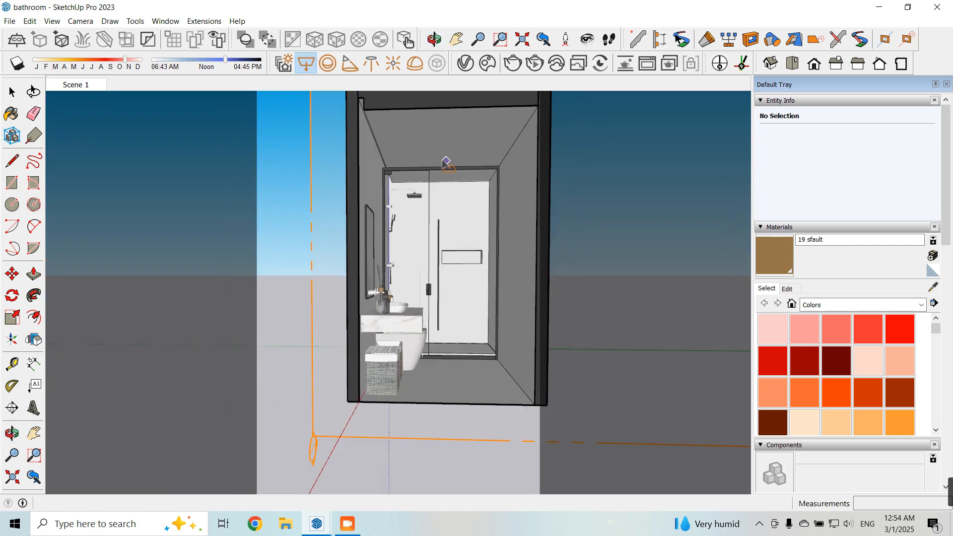
pyautogui.click(398, 163)
pyautogui.click(519, 117)
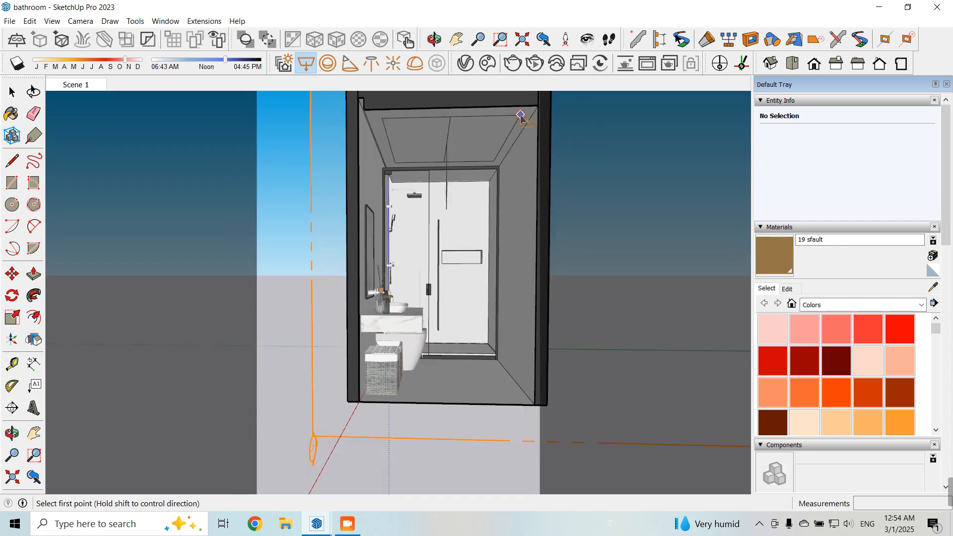
pyautogui.click(19, 93)
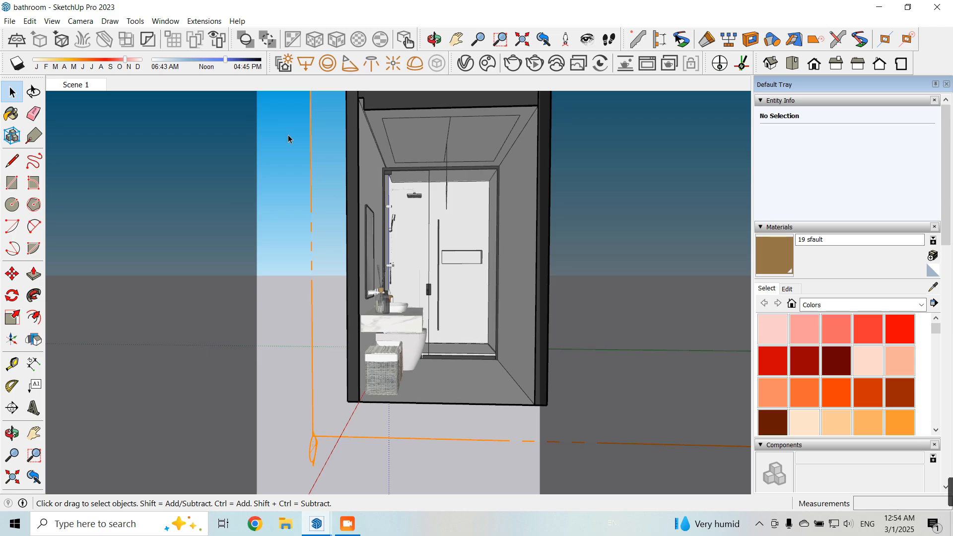
pyautogui.click(88, 86)
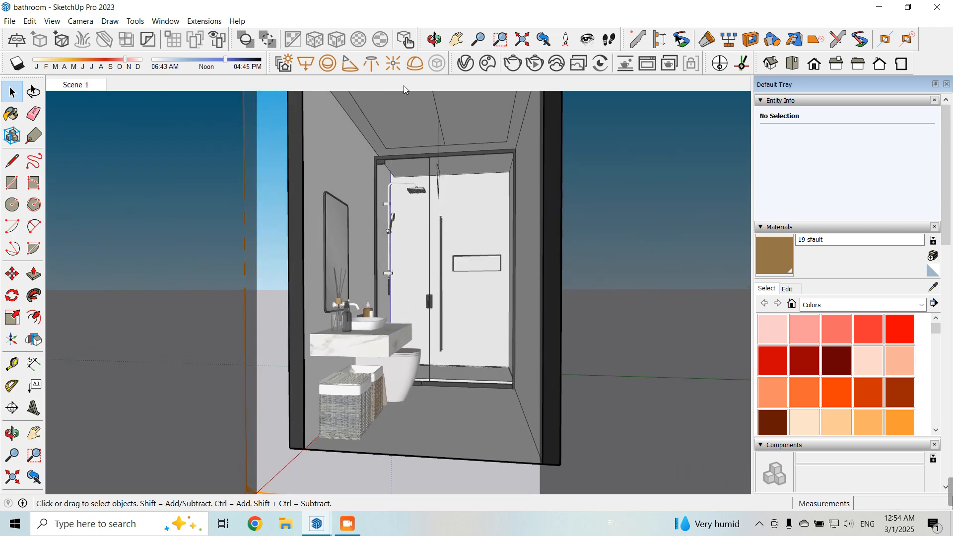
# Open the V-Ray render settings and expand the advanced render parameters beside them
pyautogui.click(488, 63)
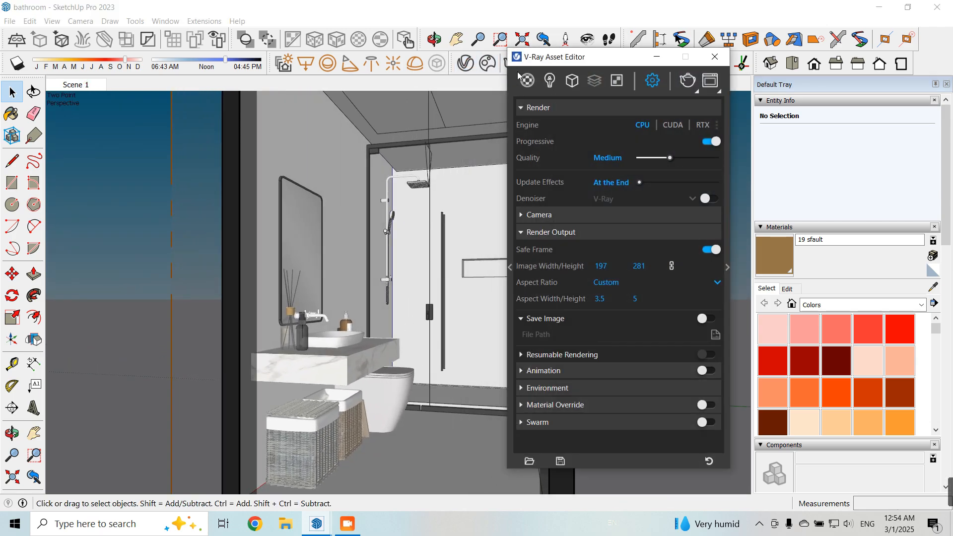
pyautogui.moveTo(575, 68); pyautogui.dragTo(473, 53)
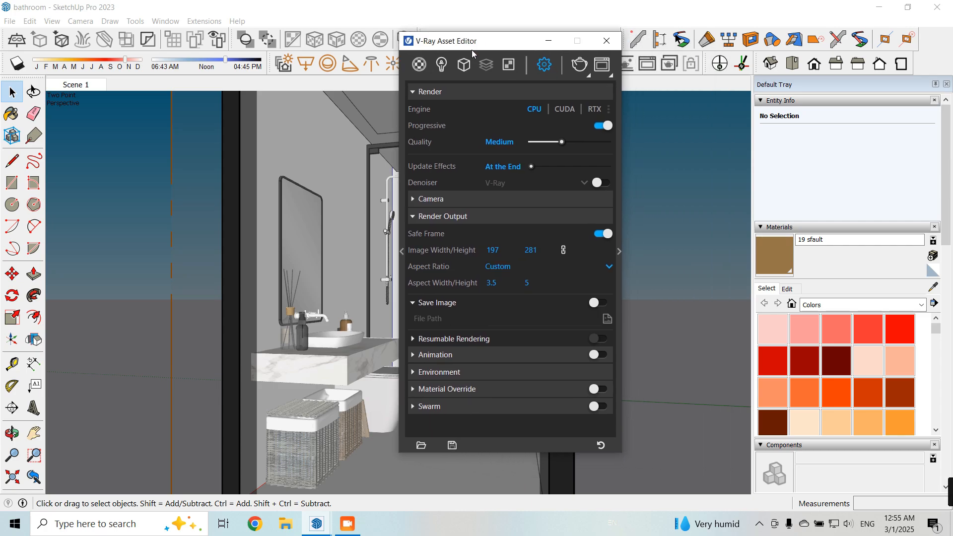
pyautogui.click(619, 214)
pyautogui.moveTo(633, 43); pyautogui.dragTo(485, 50)
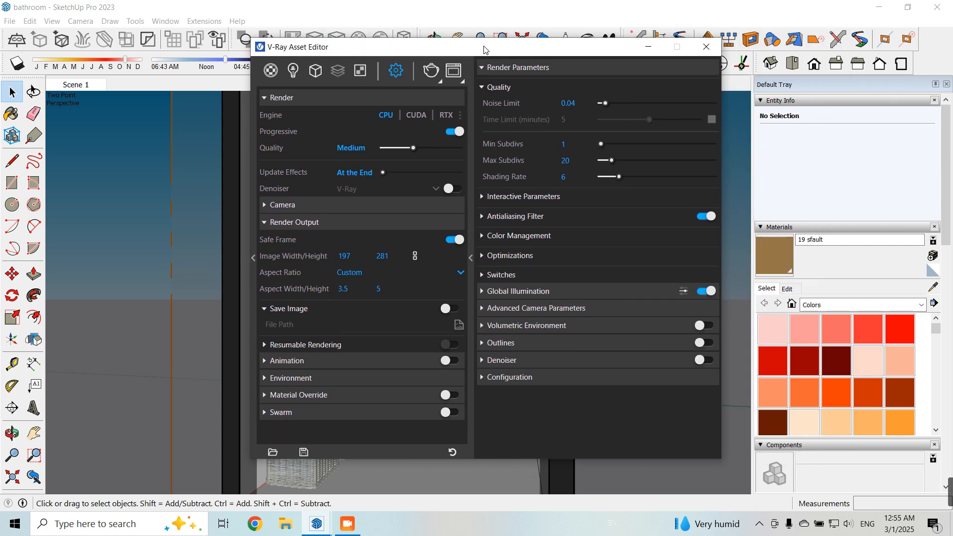
# Turn off Affect Light and turn on Camera Rays Only for the Section 2 clipper
pyautogui.click(317, 71)
pyautogui.click(293, 140)
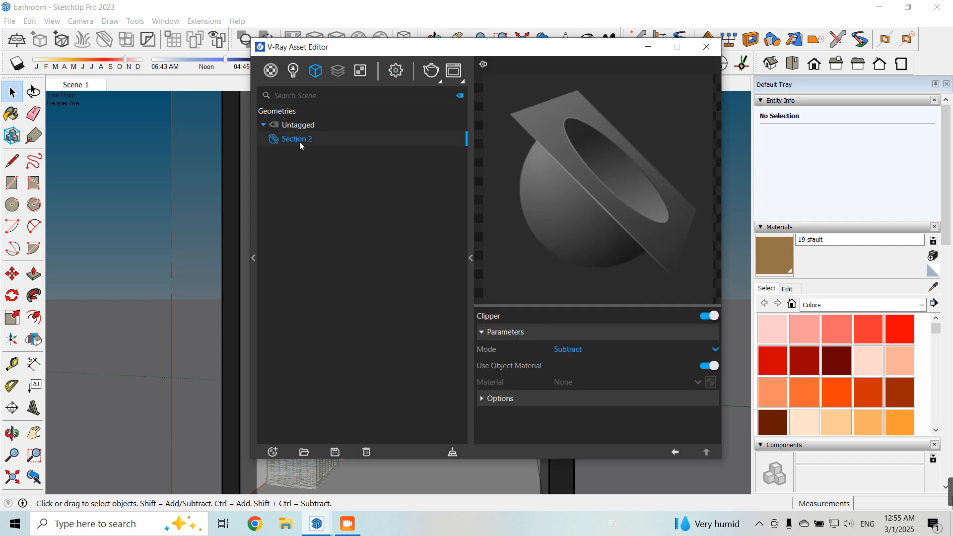
pyautogui.moveTo(598, 52); pyautogui.dragTo(820, 73)
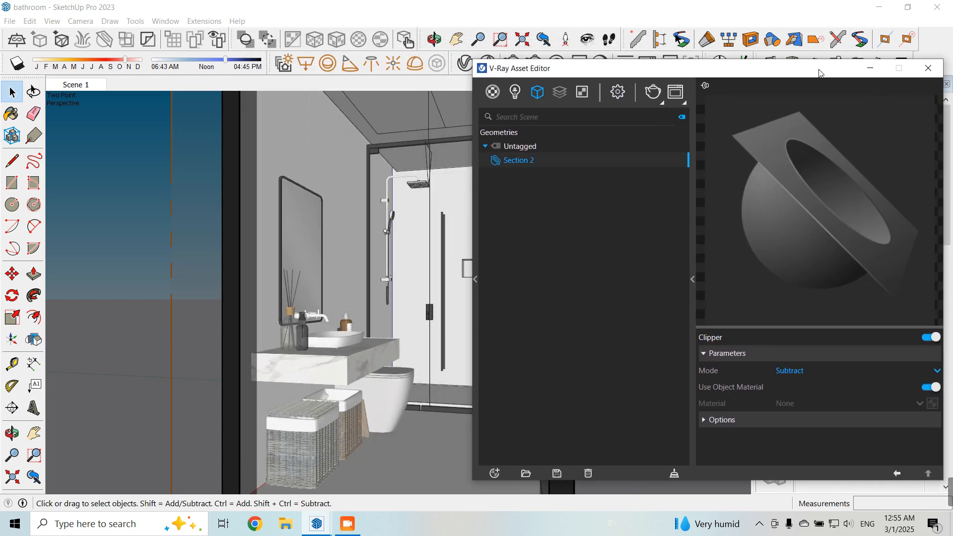
pyautogui.moveTo(747, 70); pyautogui.dragTo(695, 53)
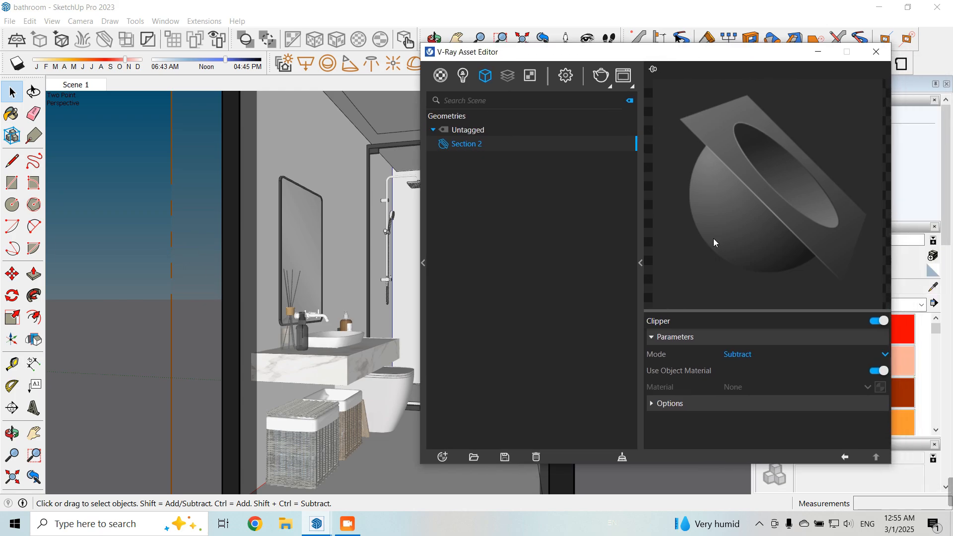
pyautogui.click(670, 404)
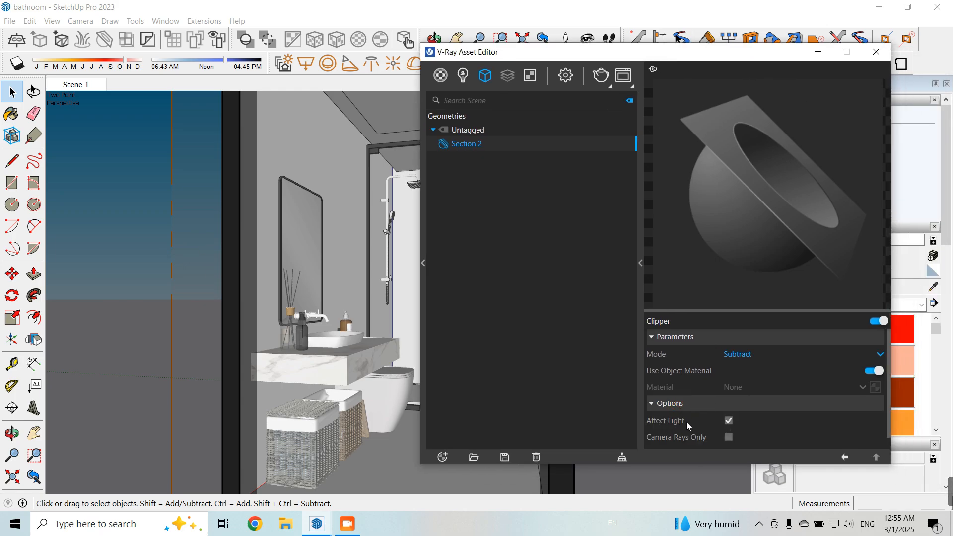
pyautogui.click(817, 49)
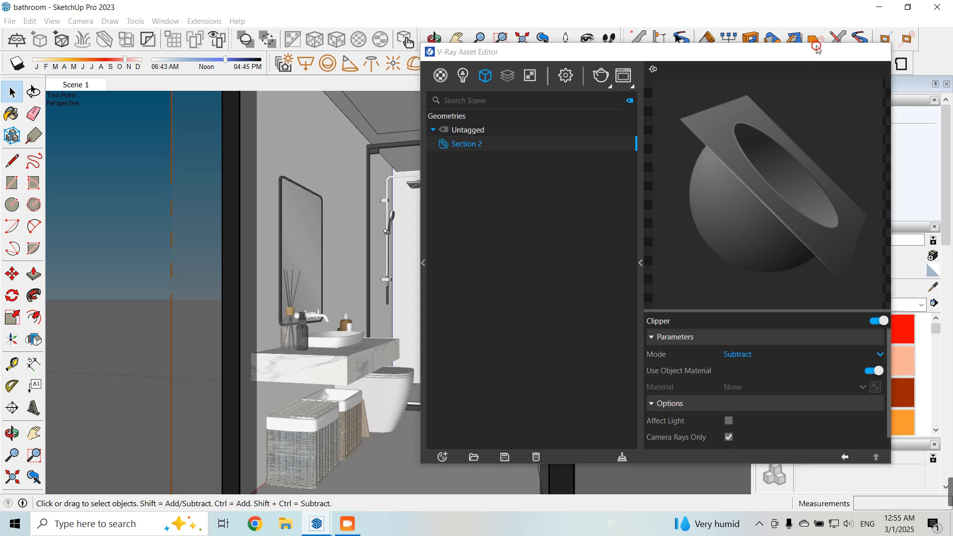
# Examine the section plane and cut room from outside, and return to the Scene 1 view
pyautogui.scroll(-5, 527, 222)
pyautogui.moveTo(528, 222); pyautogui.dragTo(210, 463, button='middle')
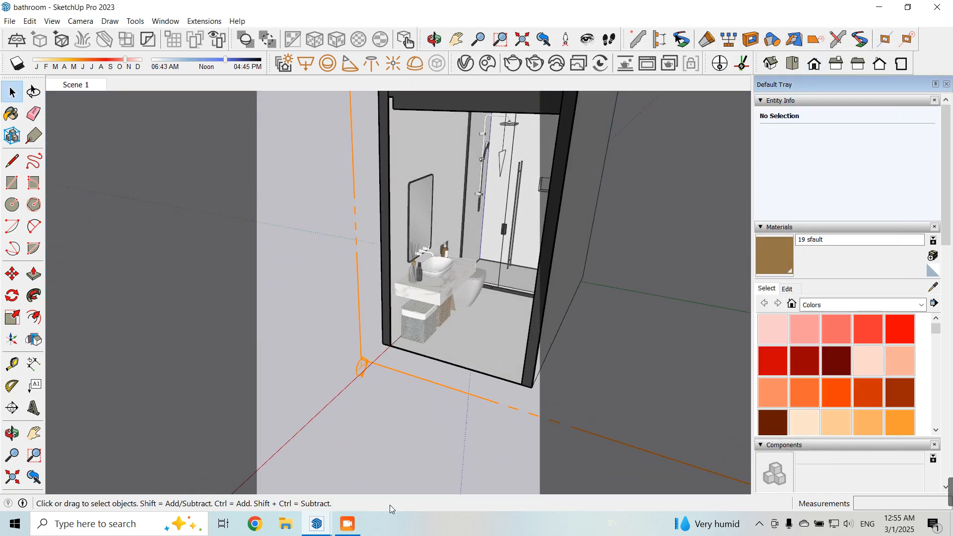
pyautogui.moveTo(484, 293); pyautogui.dragTo(450, 215, button='middle')
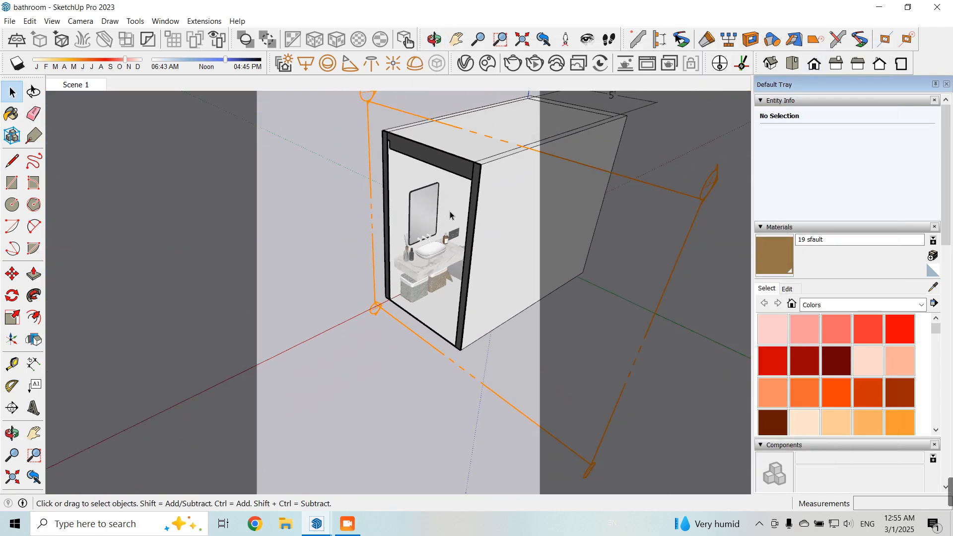
pyautogui.moveTo(414, 273); pyautogui.dragTo(361, 418, button='middle')
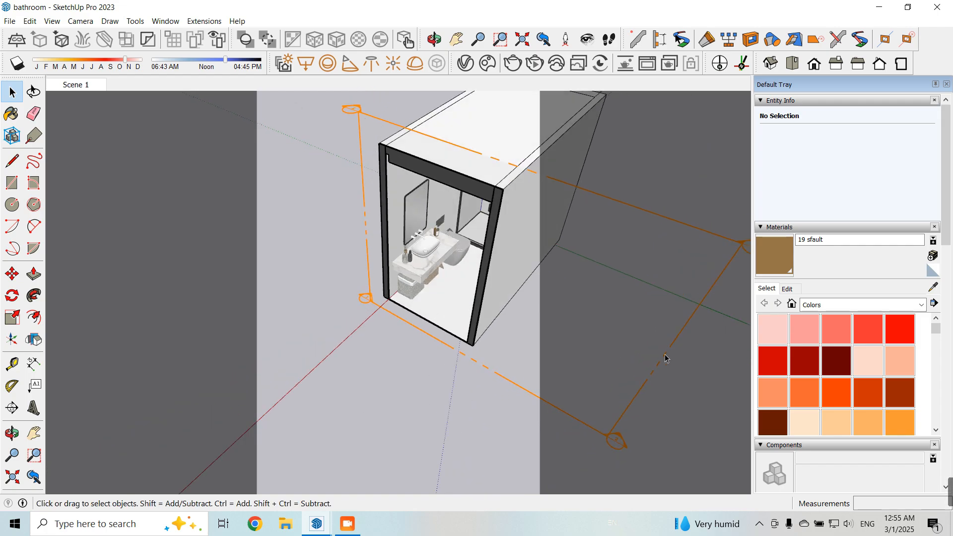
pyautogui.click(74, 84)
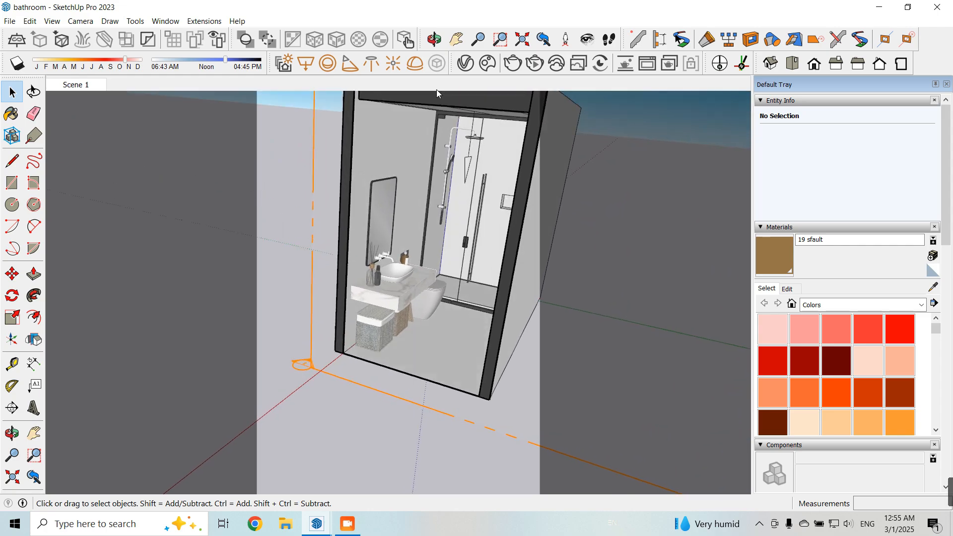
# Review the V-Ray lights in the scene and expand the Environment section of the render settings
pyautogui.click(465, 63)
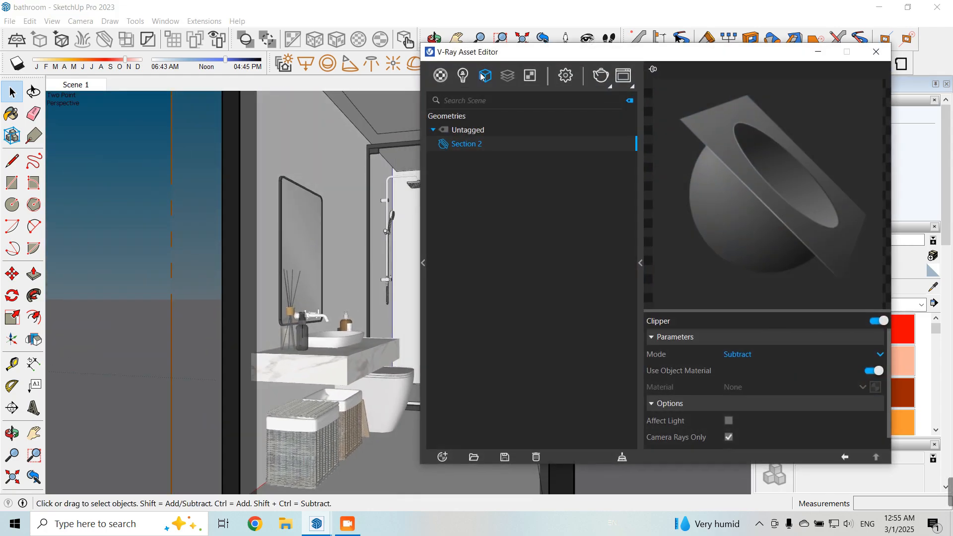
pyautogui.moveTo(661, 59); pyautogui.dragTo(492, 60)
pyautogui.click(386, 76)
pyautogui.click(275, 74)
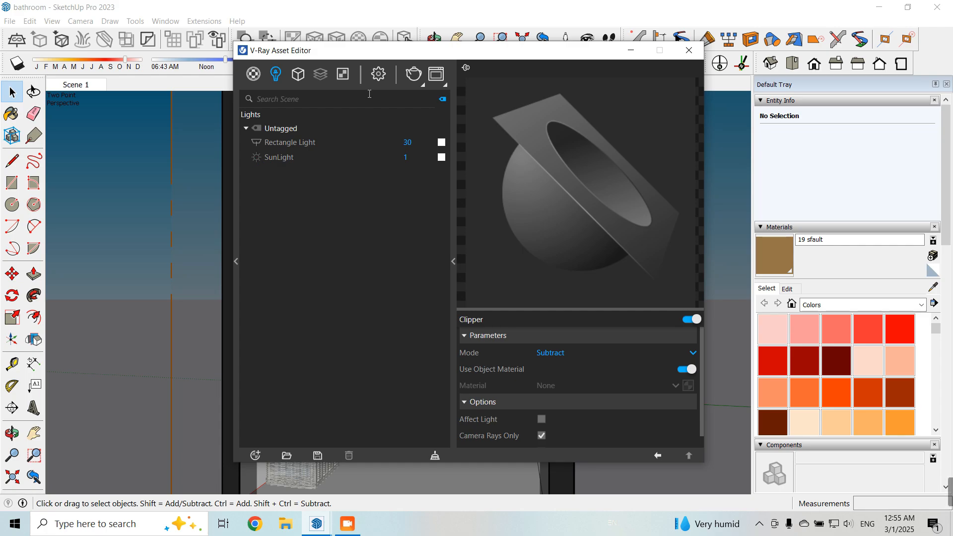
pyautogui.click(379, 74)
pyautogui.click(299, 378)
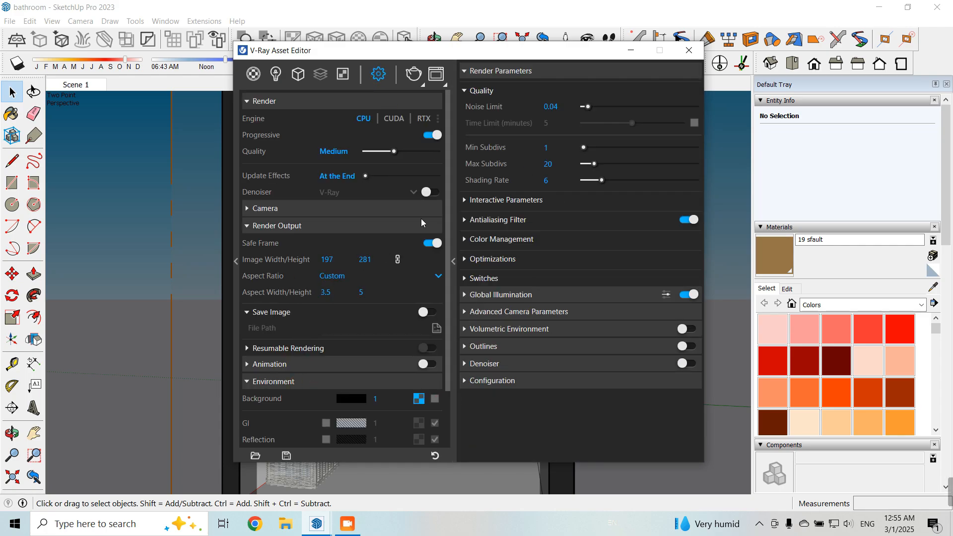
# Move the Asset Editor aside and set Max Subdivs to 6 in the render quality settings
pyautogui.moveTo(421, 50); pyautogui.dragTo(547, 48)
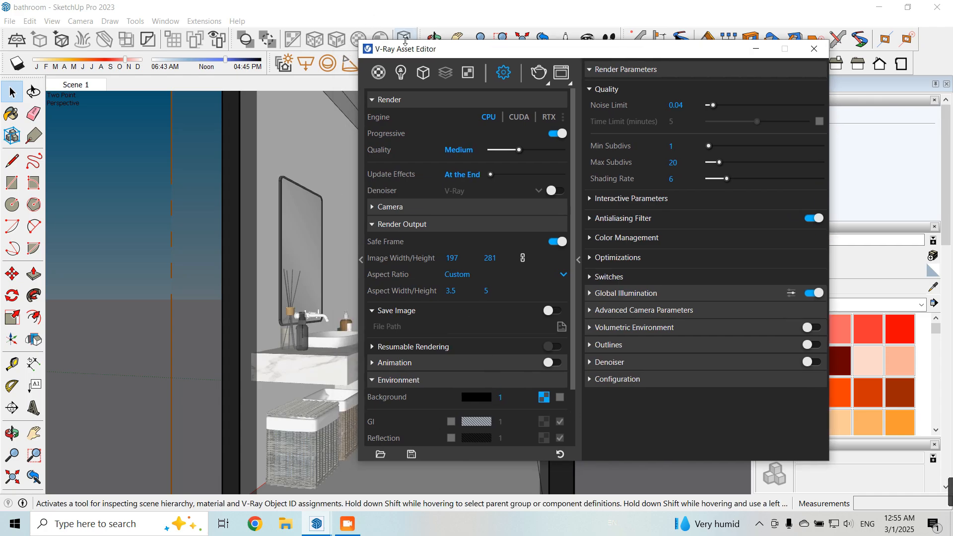
pyautogui.click(399, 73)
pyautogui.moveTo(605, 52); pyautogui.dragTo(557, 29)
pyautogui.click(467, 50)
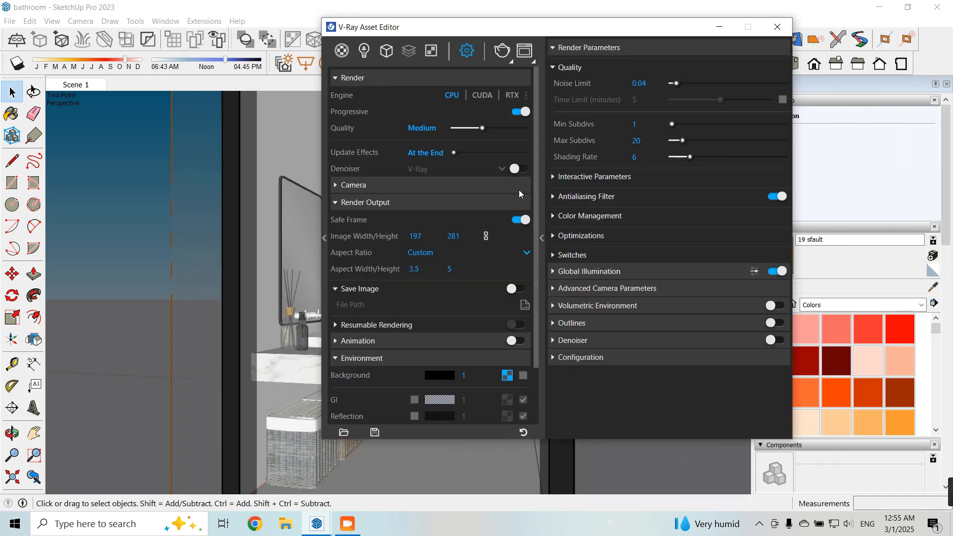
pyautogui.moveTo(647, 141); pyautogui.dragTo(582, 142)
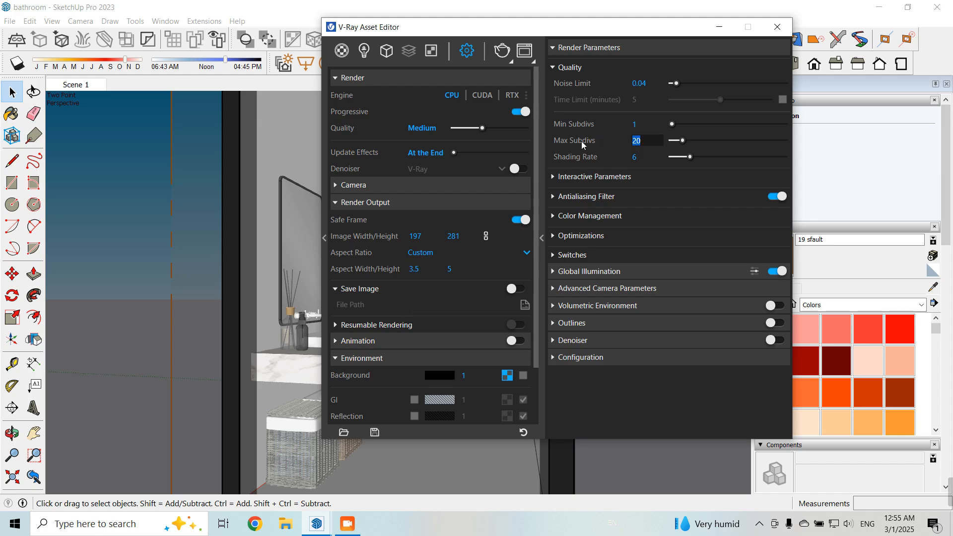
pyautogui.write('6')
pyautogui.press('Return')
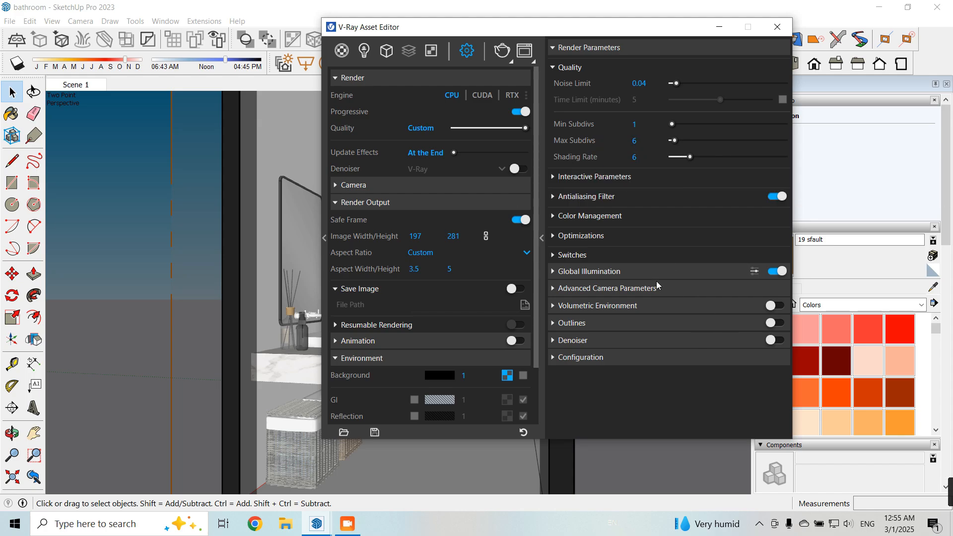
# Expand the Global Illumination settings and set Primary Rays to Irradiance map
pyautogui.click(745, 273)
pyautogui.click(659, 293)
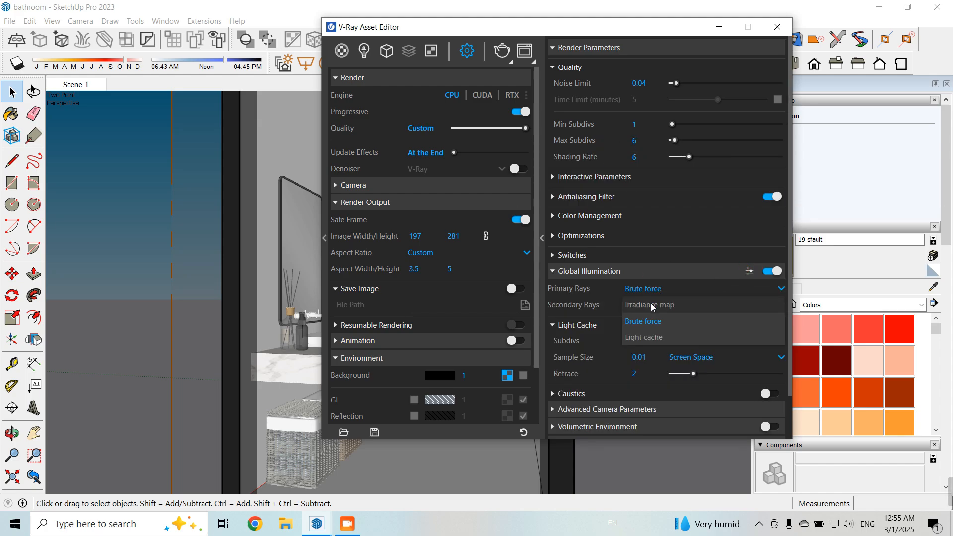
pyautogui.click(656, 305)
pyautogui.scroll(-3, 655, 318)
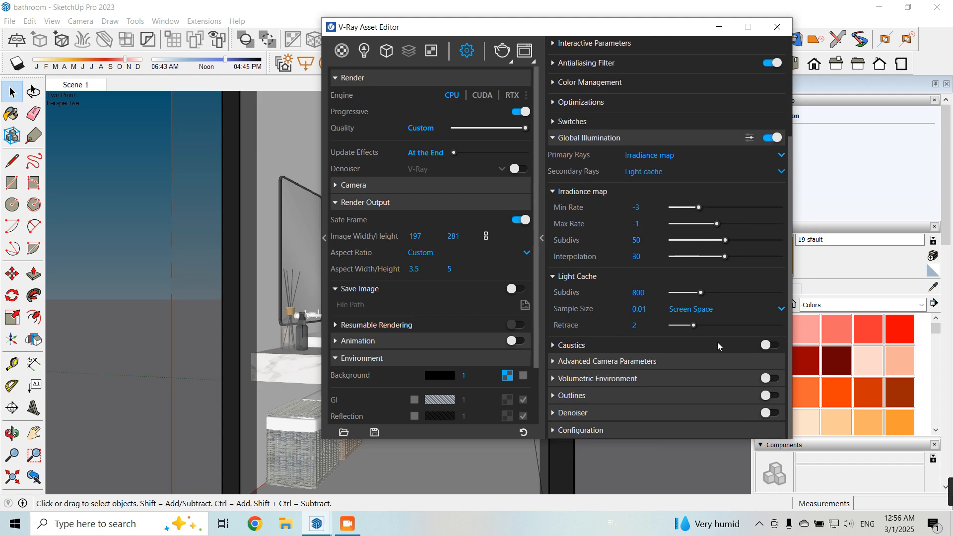
# Turn on the denoiser and choose NVIDIA AI Denoiser as its engine
pyautogui.click(627, 411)
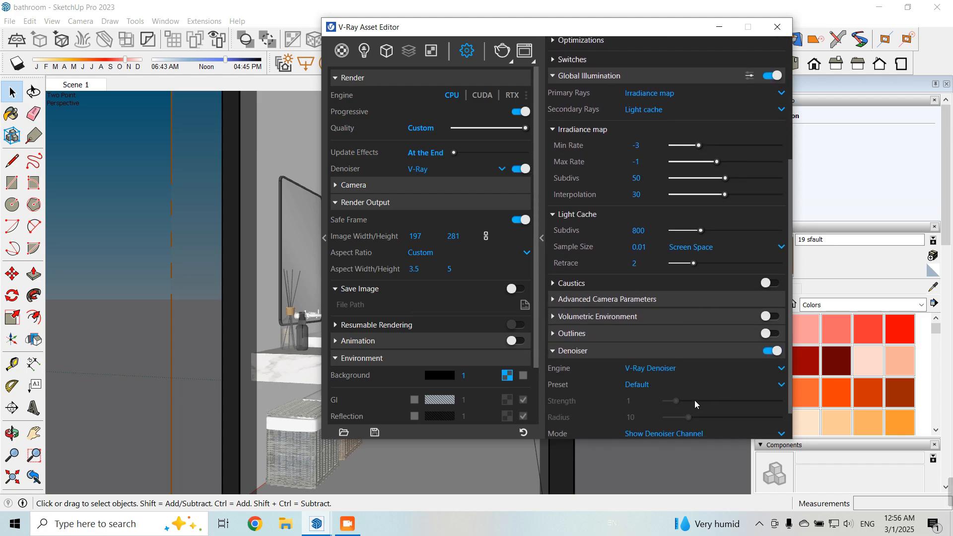
pyautogui.click(651, 370)
pyautogui.click(647, 398)
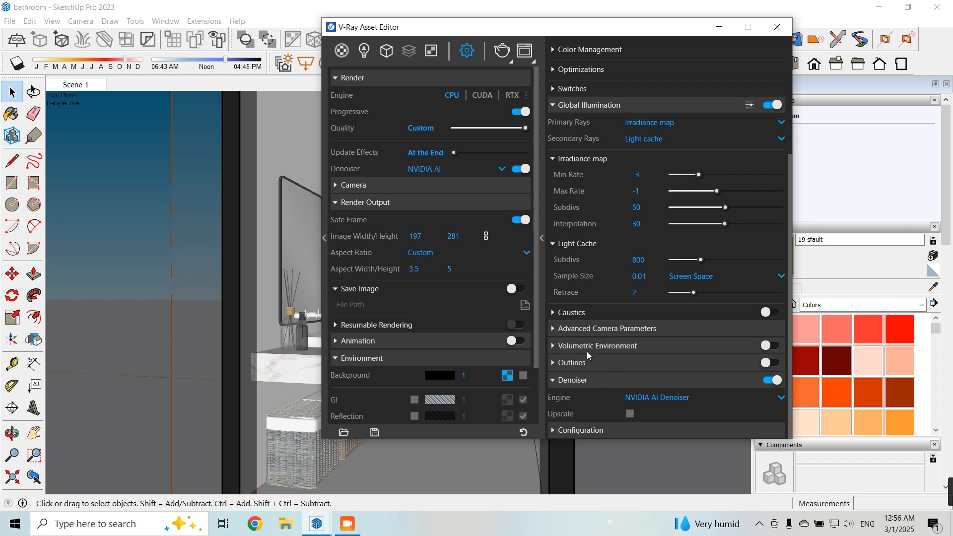
# In the advanced camera parameters, set the aperture F number to 1.5 and the shutter speed to 1000
pyautogui.click(596, 330)
pyautogui.write('1.5')
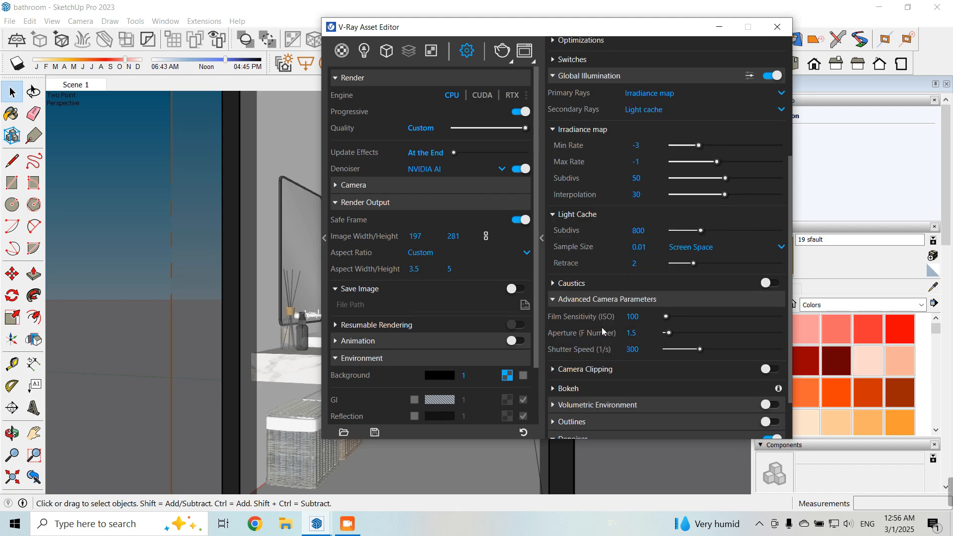
pyautogui.click(645, 348)
pyautogui.moveTo(645, 347); pyautogui.dragTo(562, 353)
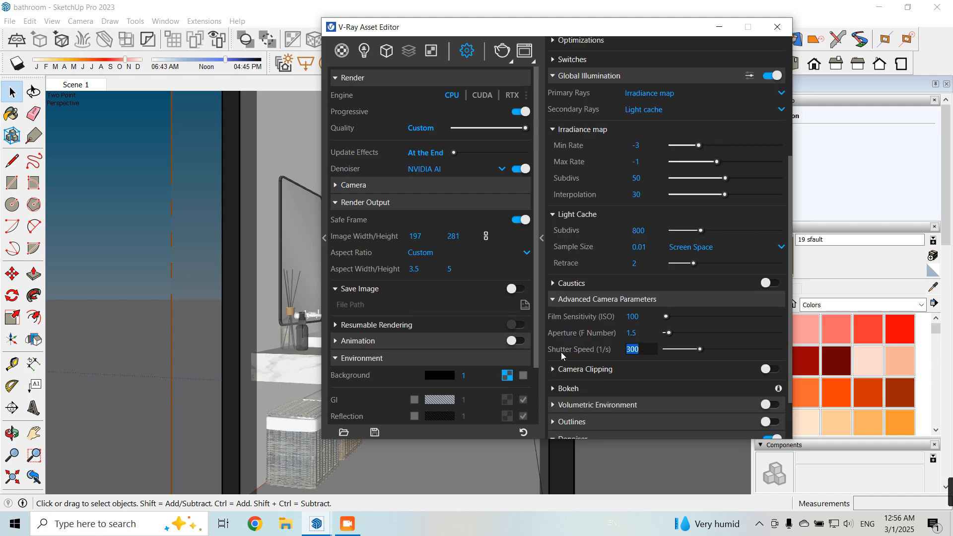
pyautogui.write('1000')
pyautogui.press('Return')
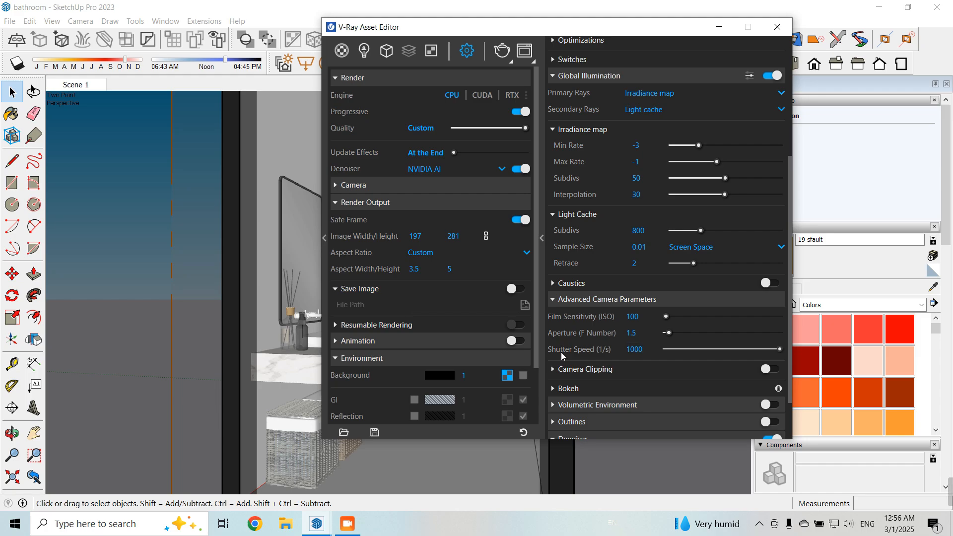
# Set the output image width to 400 and run a test render of the bathroom view
pyautogui.scroll(5, 561, 353)
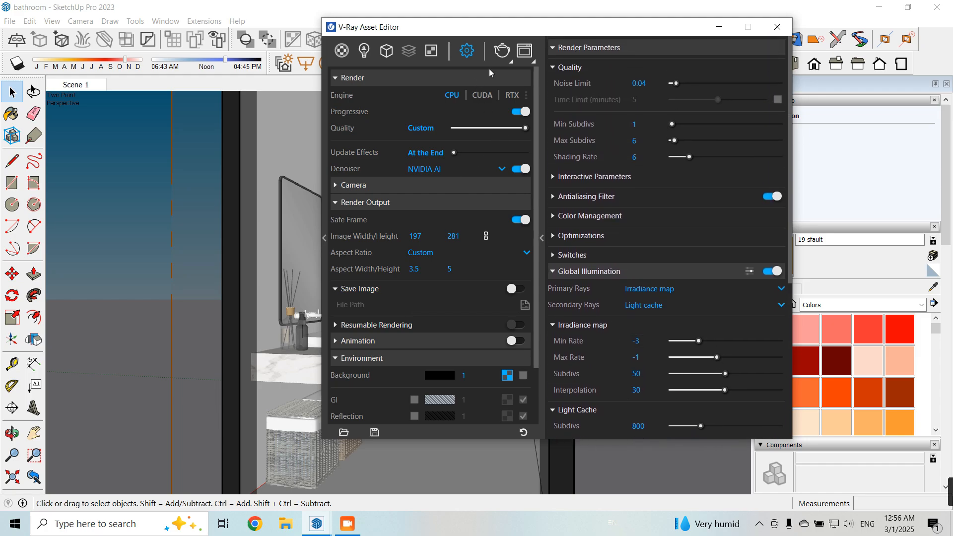
pyautogui.click(509, 63)
pyautogui.click(431, 236)
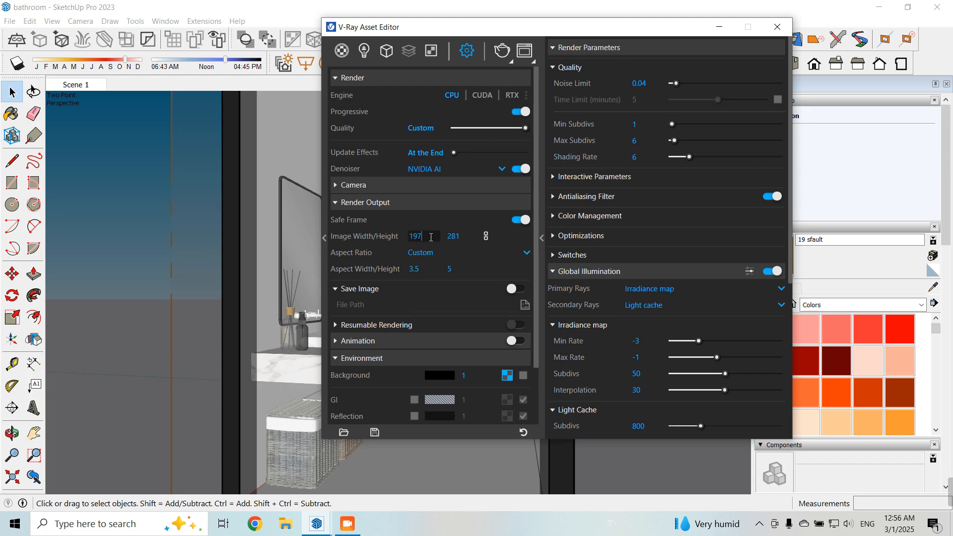
pyautogui.write('400')
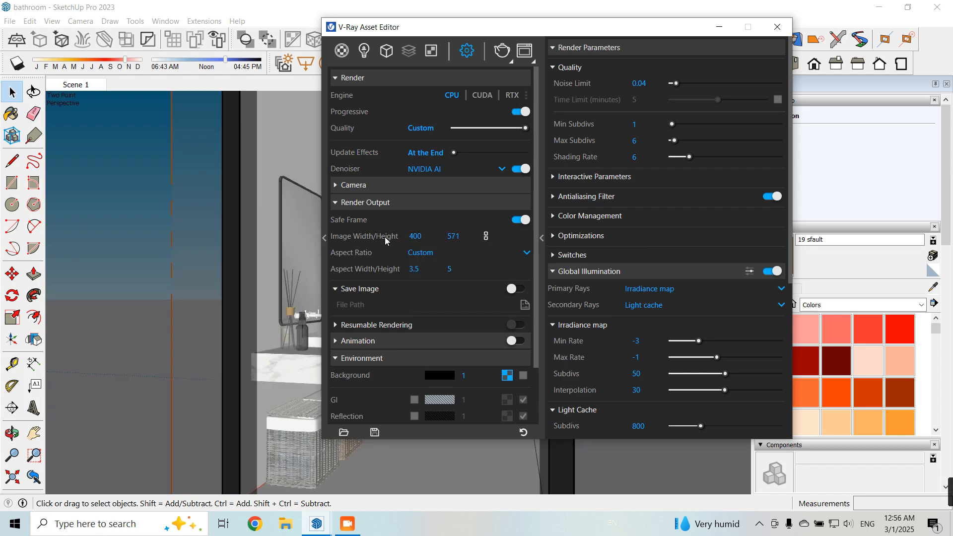
pyautogui.click(509, 63)
pyautogui.click(514, 81)
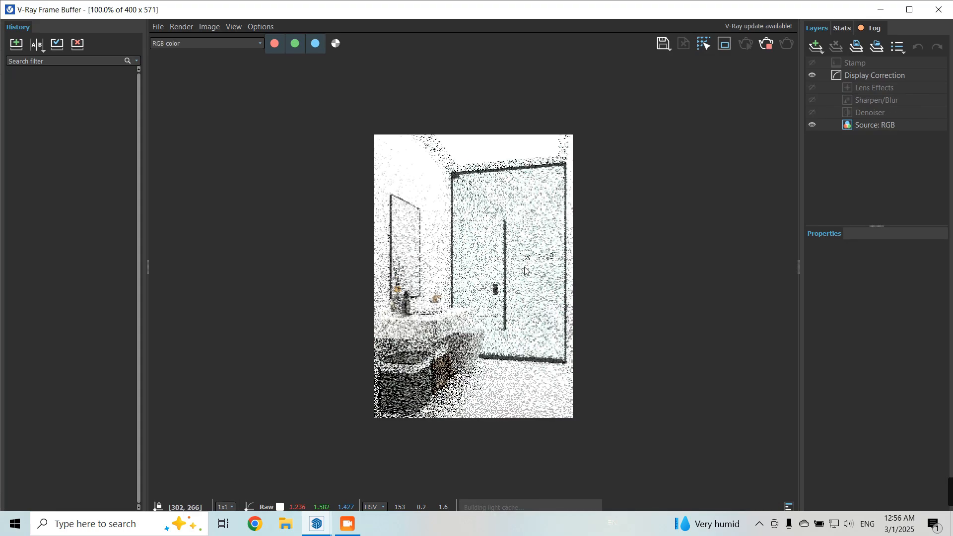
pyautogui.scroll(1, 525, 282)
pyautogui.scroll(-1, 524, 282)
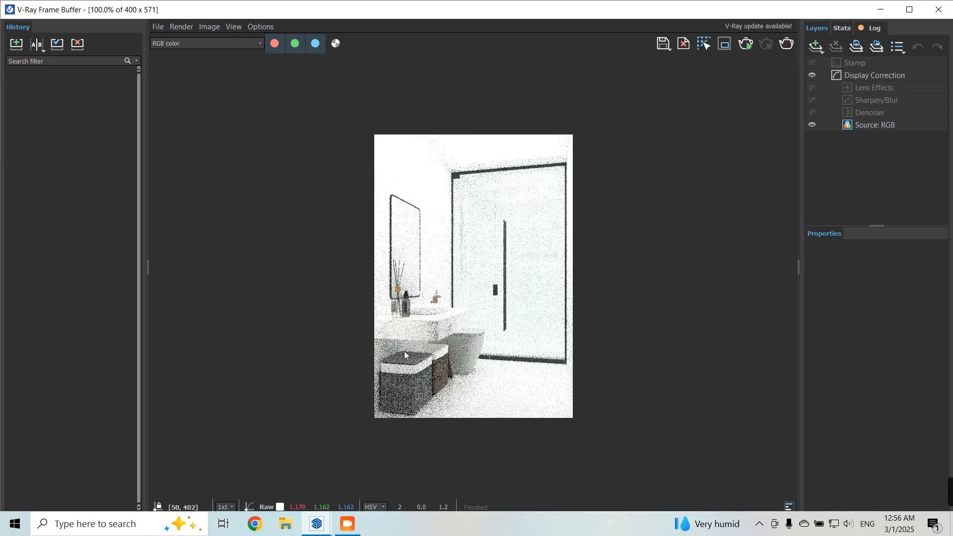
pyautogui.click(890, 12)
# Turn on Material Override in the render settings and render the bathroom view again
pyautogui.scroll(-3, 453, 386)
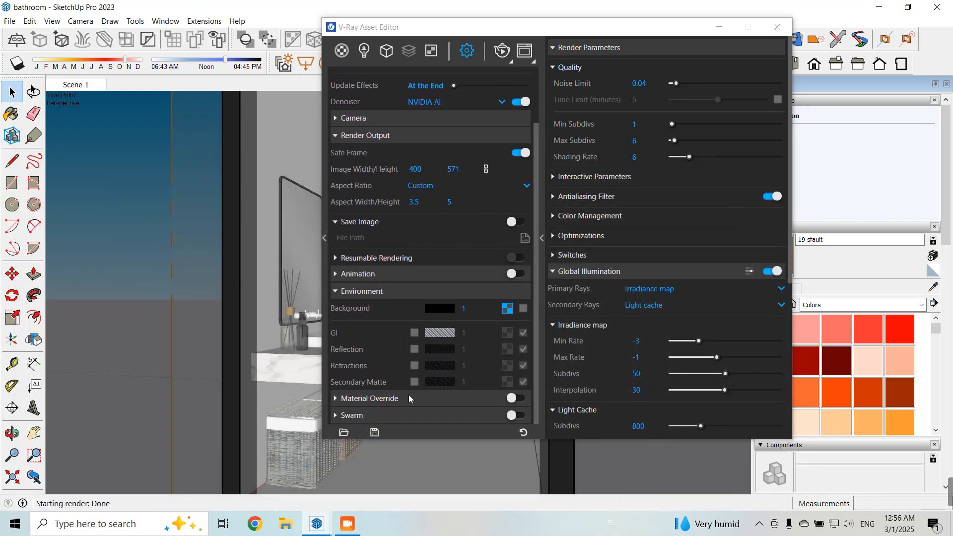
pyautogui.click(384, 399)
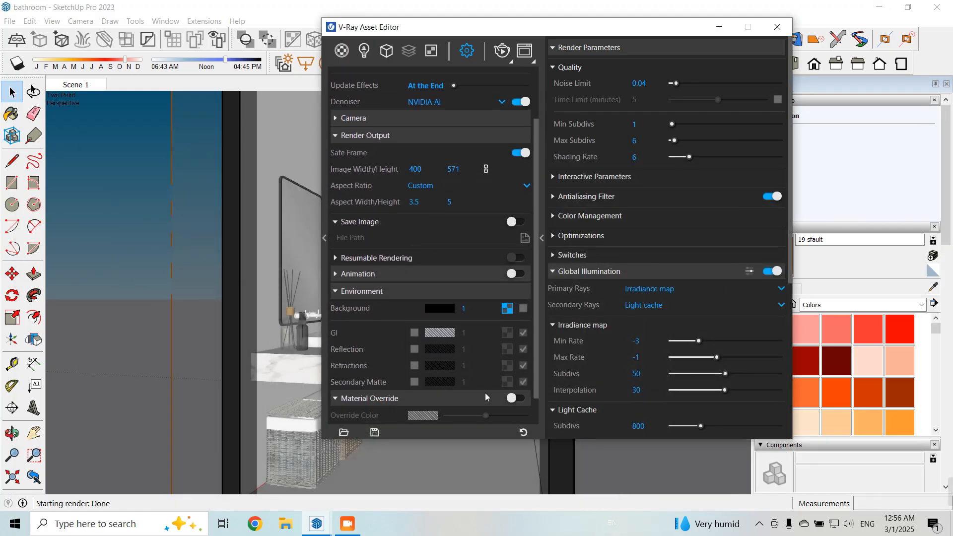
pyautogui.click(517, 397)
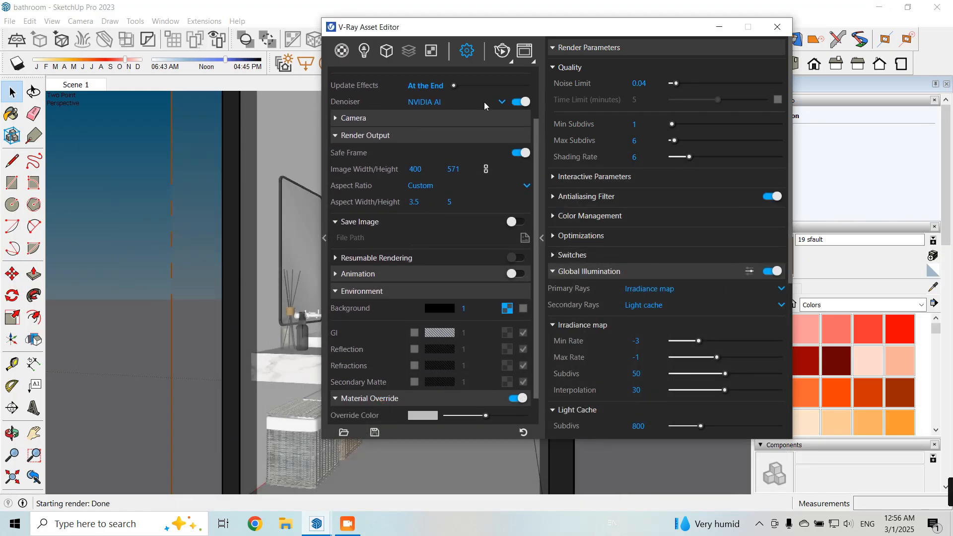
pyautogui.click(521, 54)
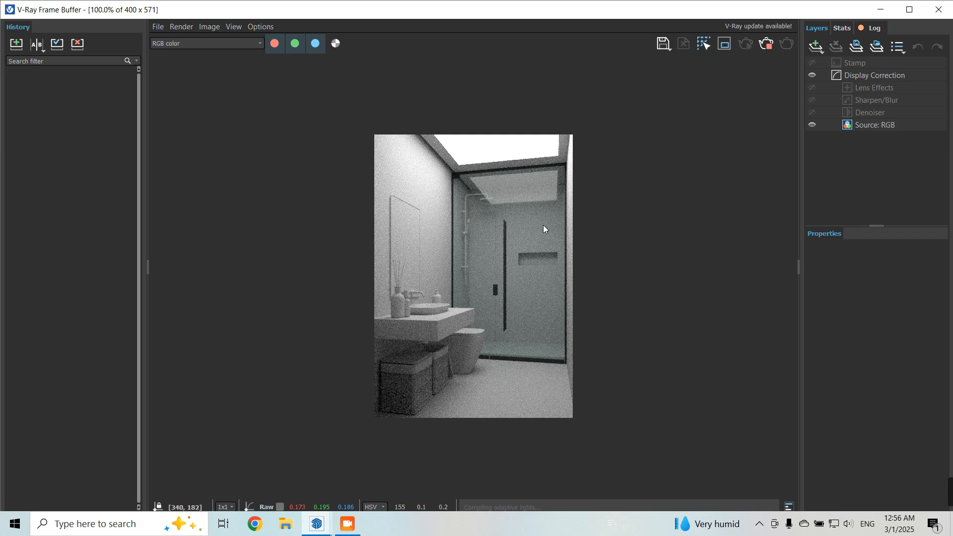
# Examine the grey override render of the vanity, baskets and shower up close, and stop the render
pyautogui.scroll(1, 483, 272)
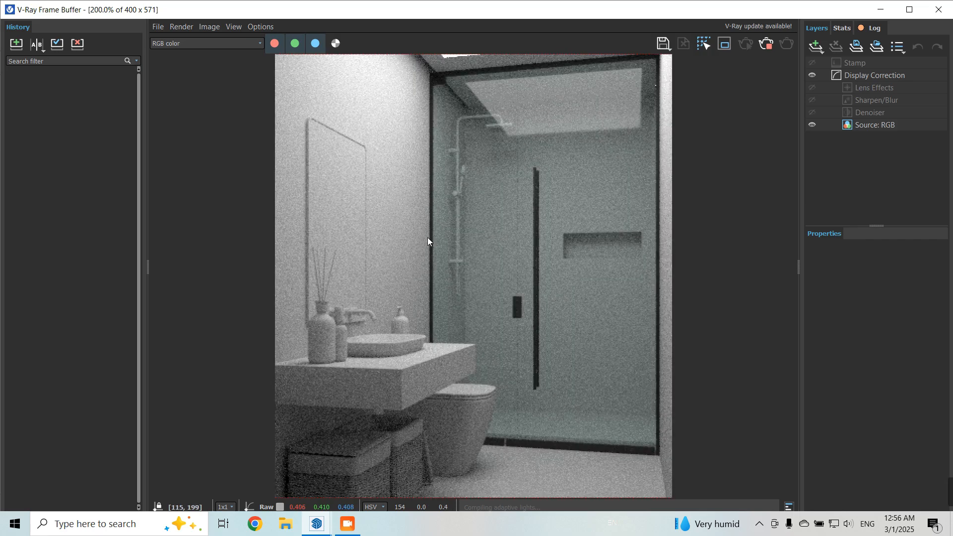
pyautogui.scroll(1, 452, 329)
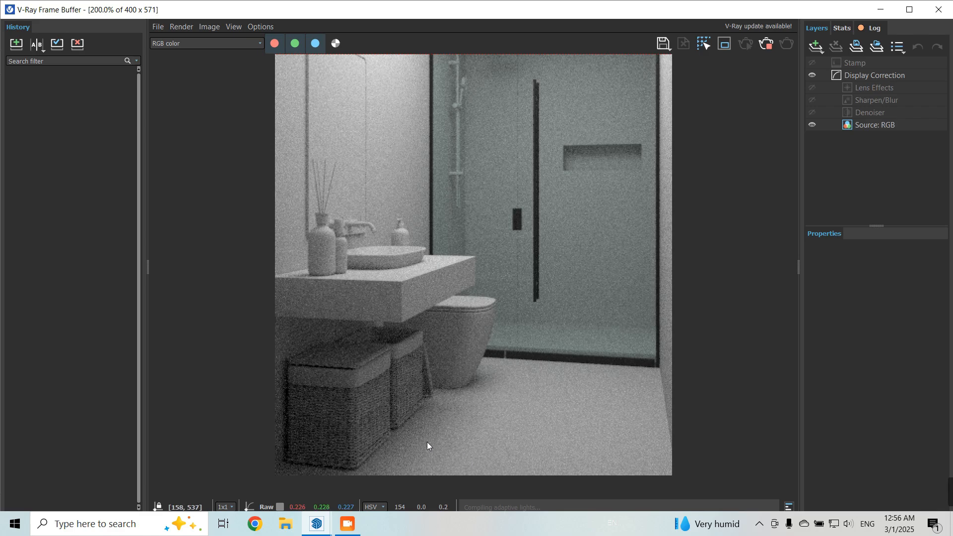
pyautogui.scroll(-1, 475, 335)
pyautogui.scroll(1, 500, 314)
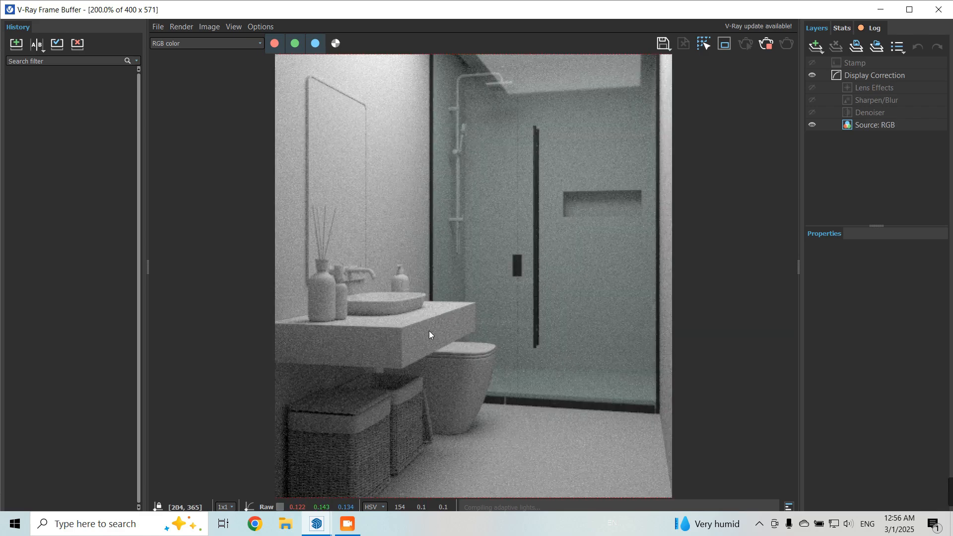
pyautogui.scroll(-1, 432, 322)
pyautogui.scroll(1, 453, 293)
pyautogui.scroll(-1, 453, 296)
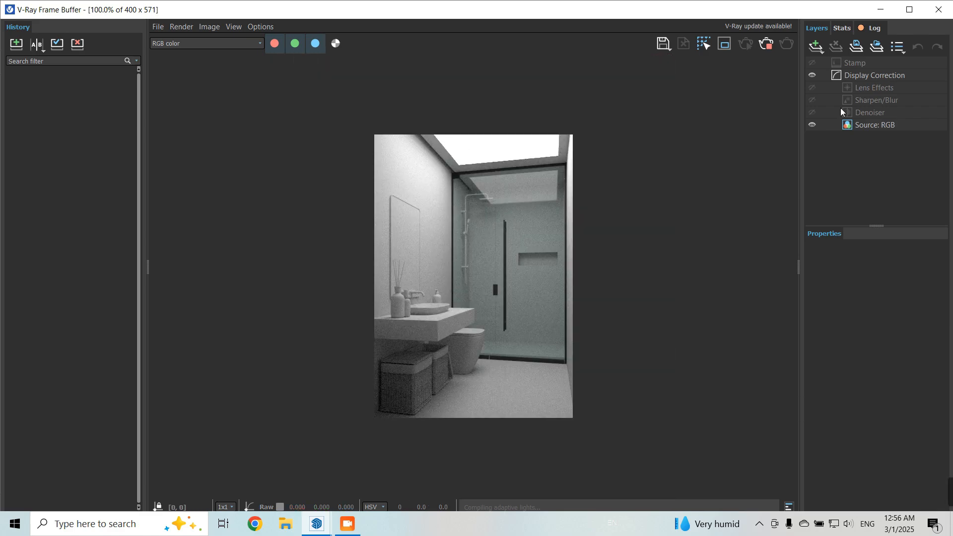
pyautogui.click(766, 43)
pyautogui.click(881, 9)
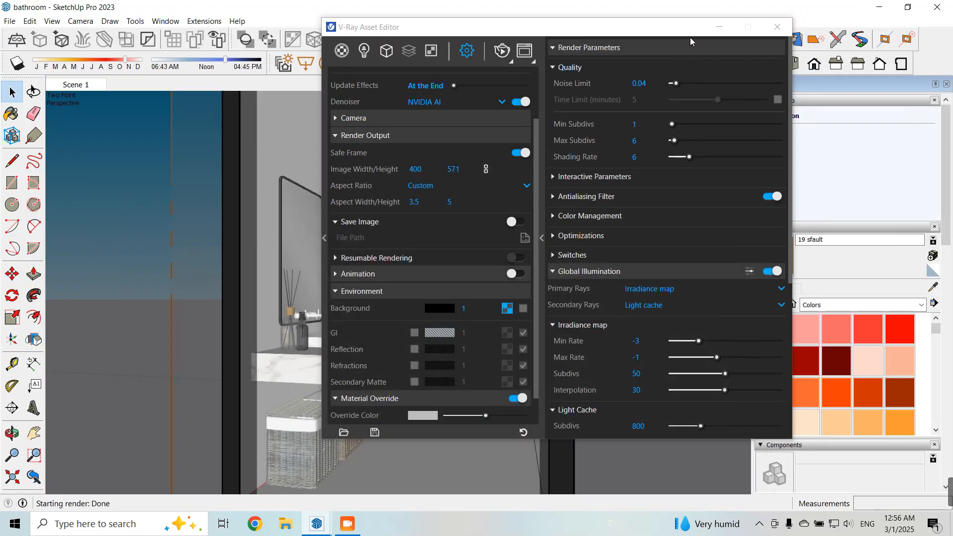
# Minimize the Asset Editor and delete the rectangle light at the bathroom ceiling
pyautogui.click(719, 27)
pyautogui.click(441, 121)
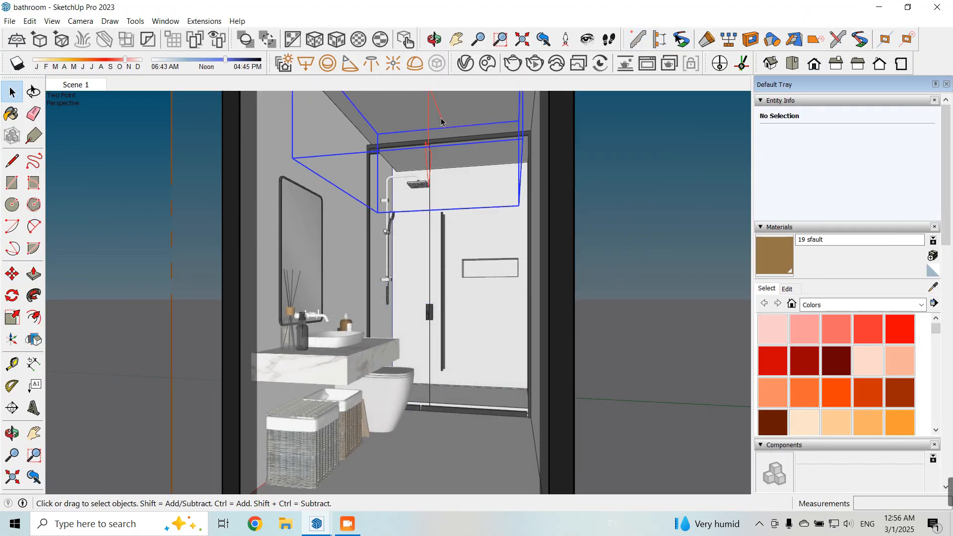
pyautogui.press('Delete')
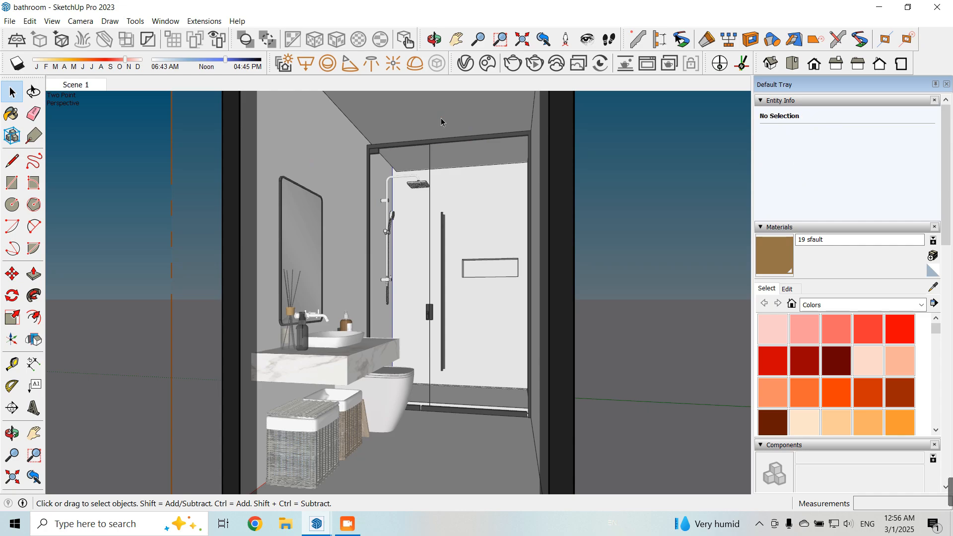
# Search 3D Warehouse for "ceiling light" and load a square ceiling light directly into the model
pyautogui.scroll(-2, 441, 121)
pyautogui.moveTo(476, 189); pyautogui.dragTo(581, 207, button='middle')
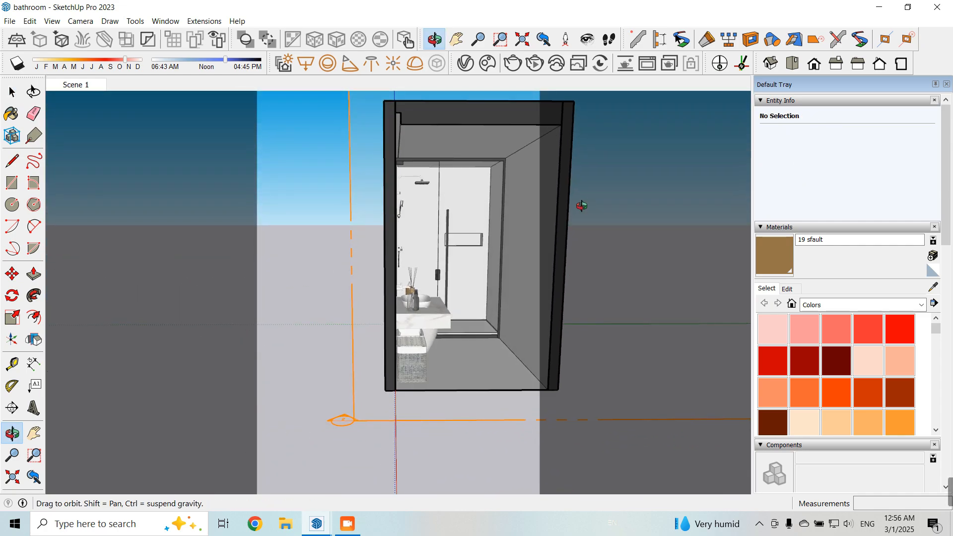
pyautogui.scroll(2, 501, 177)
pyautogui.scroll(-3, 500, 178)
pyautogui.scroll(-2, 501, 178)
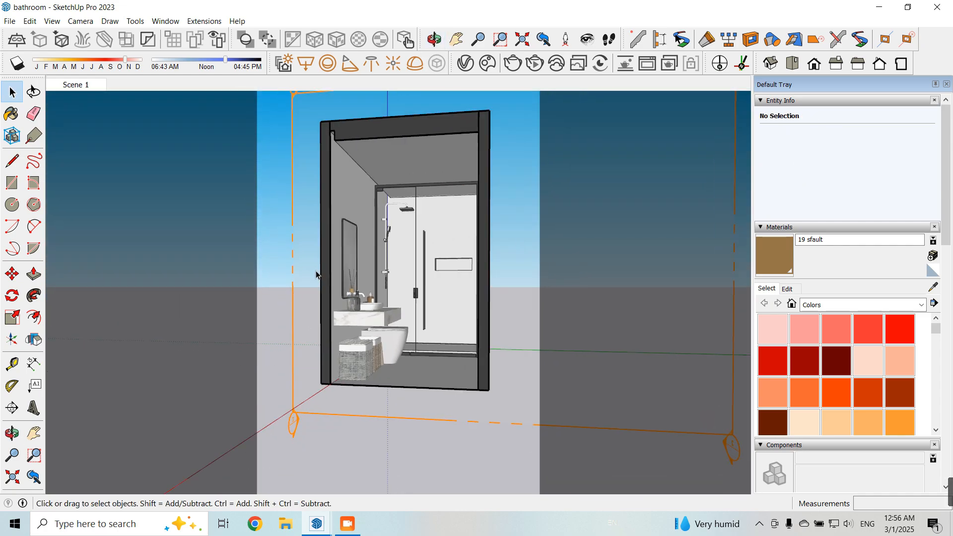
pyautogui.moveTo(500, 178); pyautogui.dragTo(477, 218, button='middle')
pyautogui.click(197, 23)
pyautogui.moveTo(165, 22)
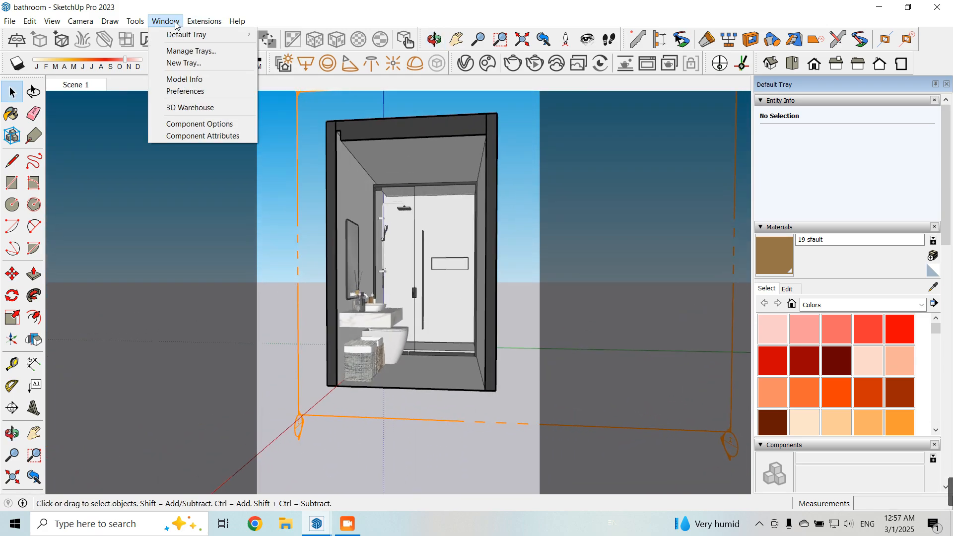
pyautogui.click(198, 109)
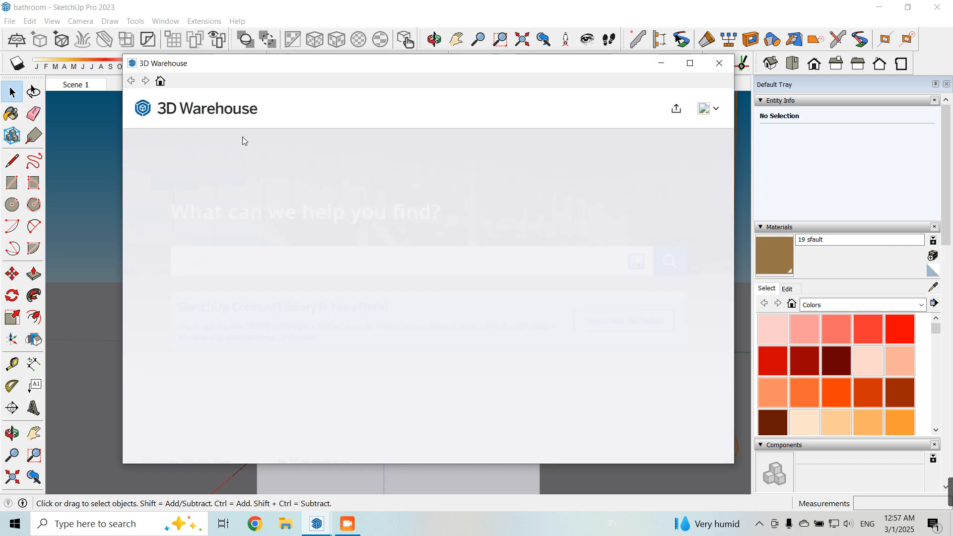
pyautogui.click(663, 130)
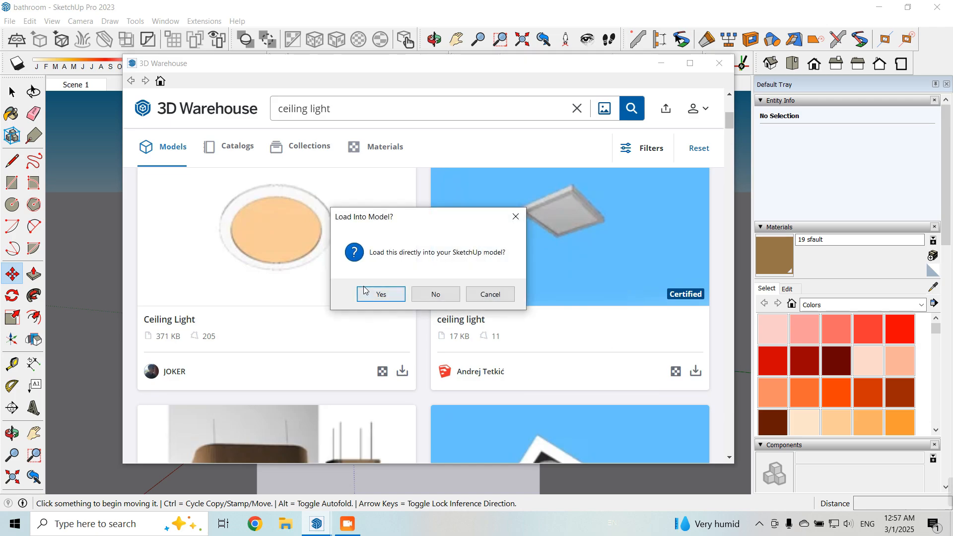
pyautogui.click(379, 293)
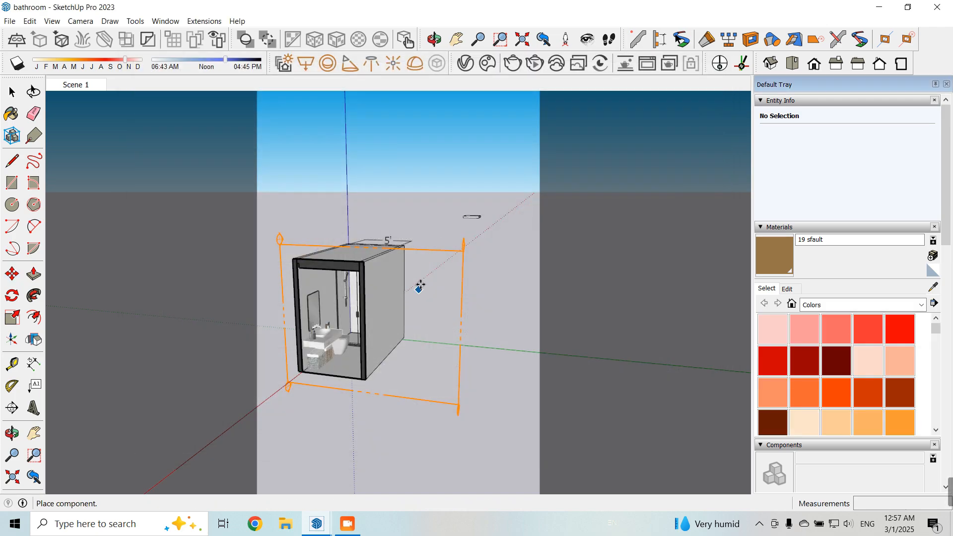
# Place the loaded square ceiling light component on top of the bathroom box, seen from above
pyautogui.moveTo(419, 286); pyautogui.dragTo(333, 317, button='middle')
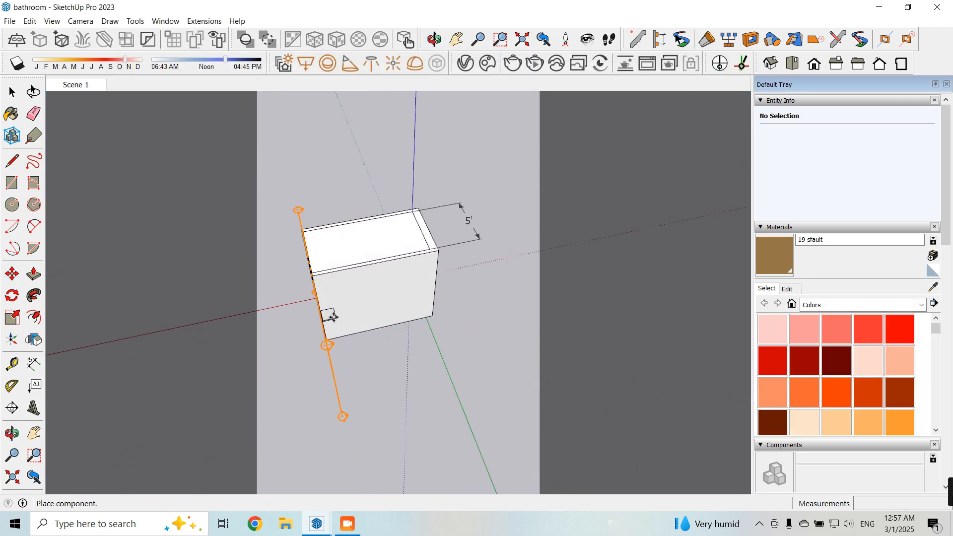
pyautogui.click(386, 256)
pyautogui.scroll(3, 357, 204)
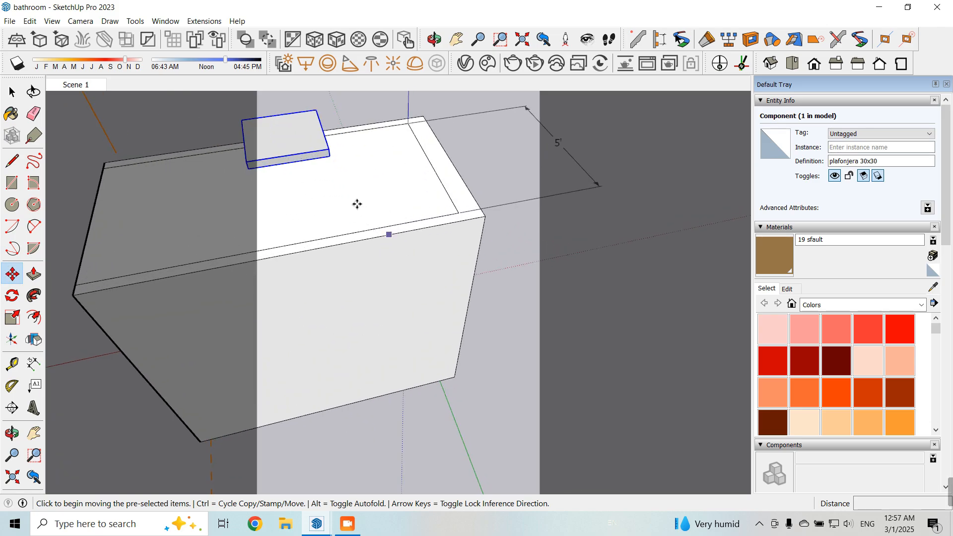
# Move the square ceiling light from the top of the bathroom box onto the ceiling inside the room
pyautogui.moveTo(357, 204); pyautogui.dragTo(497, 201, button='middle')
pyautogui.click(553, 160)
pyautogui.moveTo(300, 362); pyautogui.dragTo(513, 166, button='middle')
pyautogui.scroll(2, 343, 171)
pyautogui.moveTo(372, 168); pyautogui.dragTo(383, 111, button='middle')
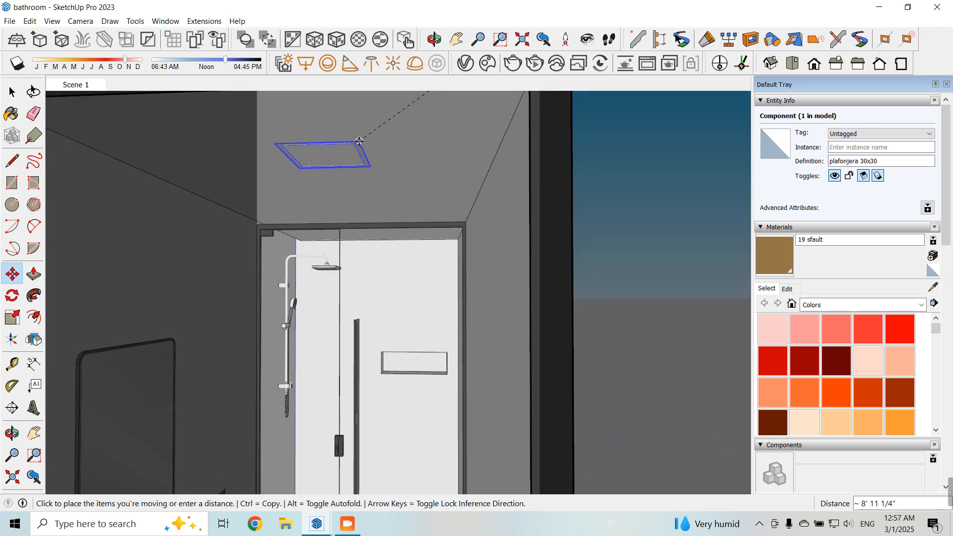
pyautogui.click(361, 147)
# Shift the square ceiling light sideways so it is centred between the bathroom's side walls
pyautogui.scroll(-2, 420, 138)
pyautogui.moveTo(428, 236); pyautogui.dragTo(463, 176, button='middle')
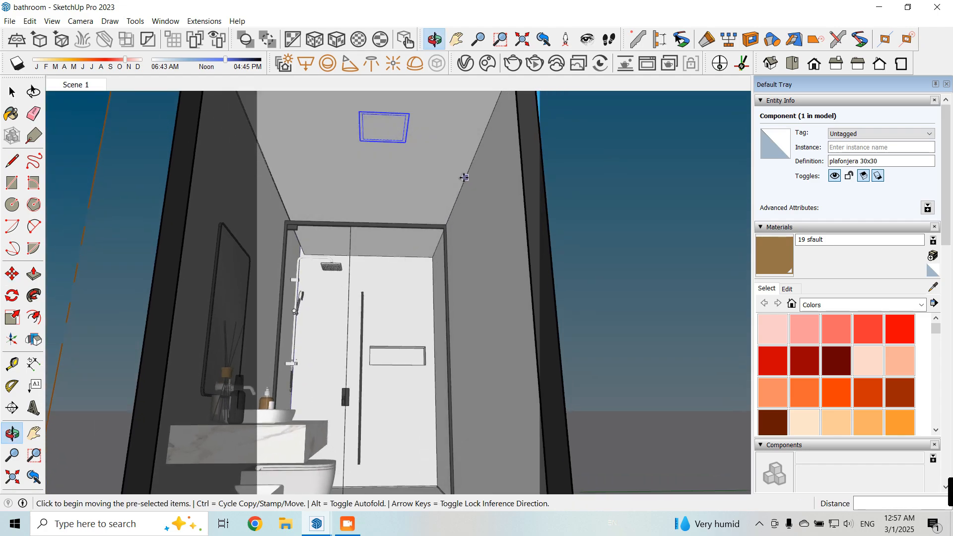
pyautogui.click(402, 177)
pyautogui.click(385, 192)
# Fine-tune the ceiling light along the room's length, about 7 5/8" toward the shower and about 6 1/2" back
pyautogui.scroll(-3, 356, 303)
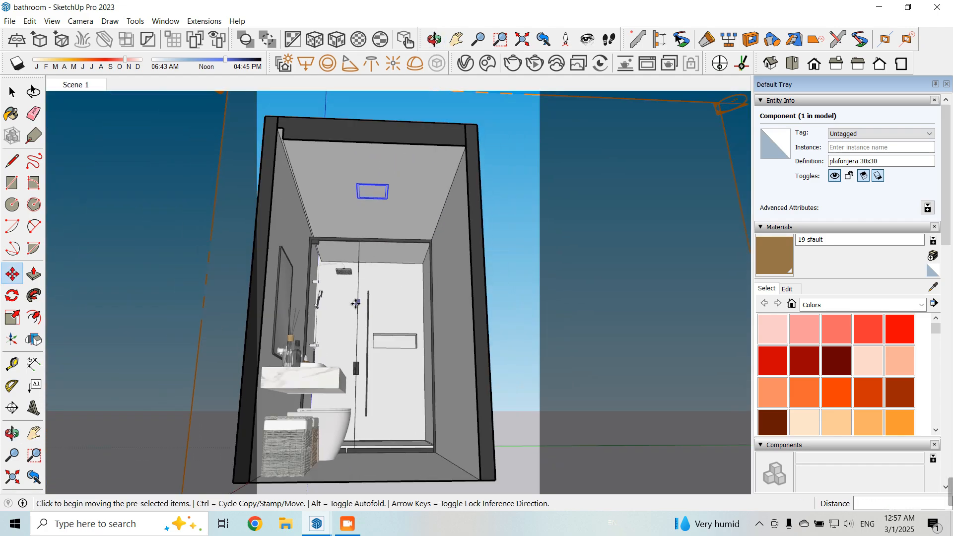
pyautogui.moveTo(356, 303); pyautogui.dragTo(445, 195, button='middle')
pyautogui.press('m')
pyautogui.scroll(5, 383, 222)
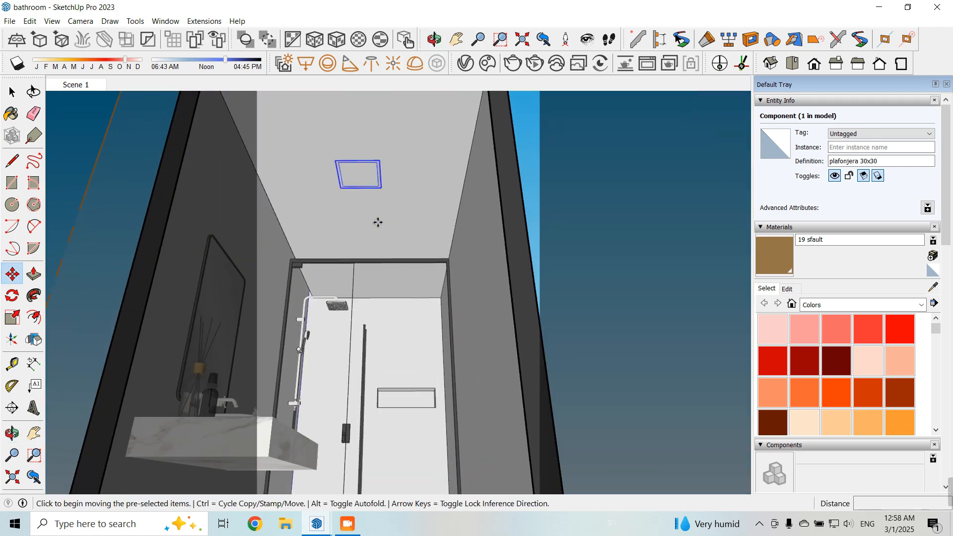
pyautogui.click(378, 222)
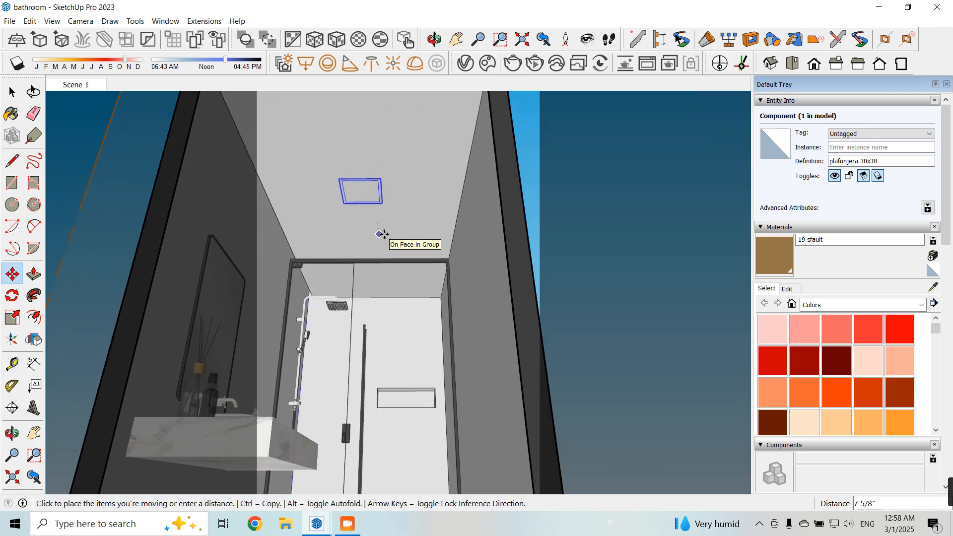
pyautogui.click(382, 234)
pyautogui.moveTo(383, 234); pyautogui.dragTo(404, 229, button='middle')
pyautogui.click(403, 228)
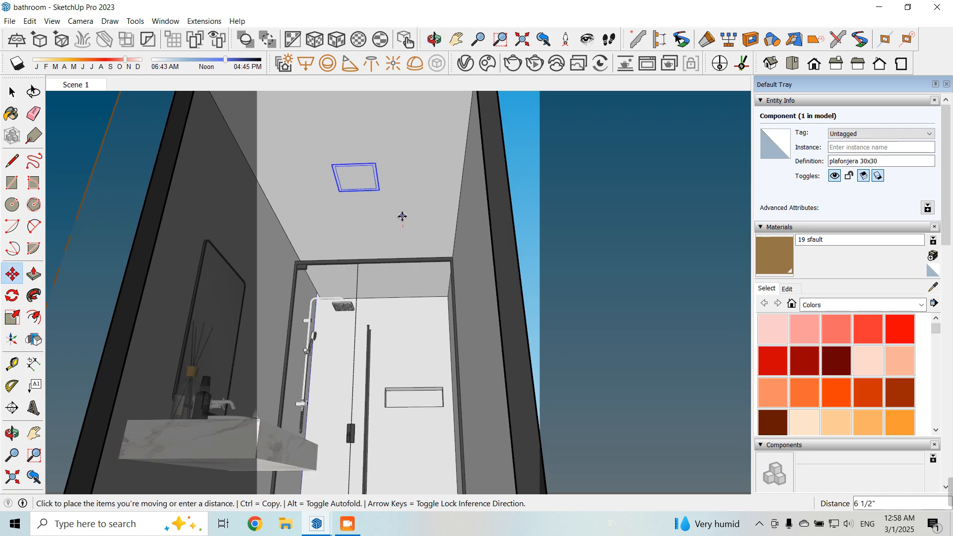
pyautogui.click(402, 217)
# Lower the square ceiling light slightly so its frame protrudes just below the ceiling
pyautogui.moveTo(392, 281); pyautogui.dragTo(462, 249, button='middle')
pyautogui.click(645, 340)
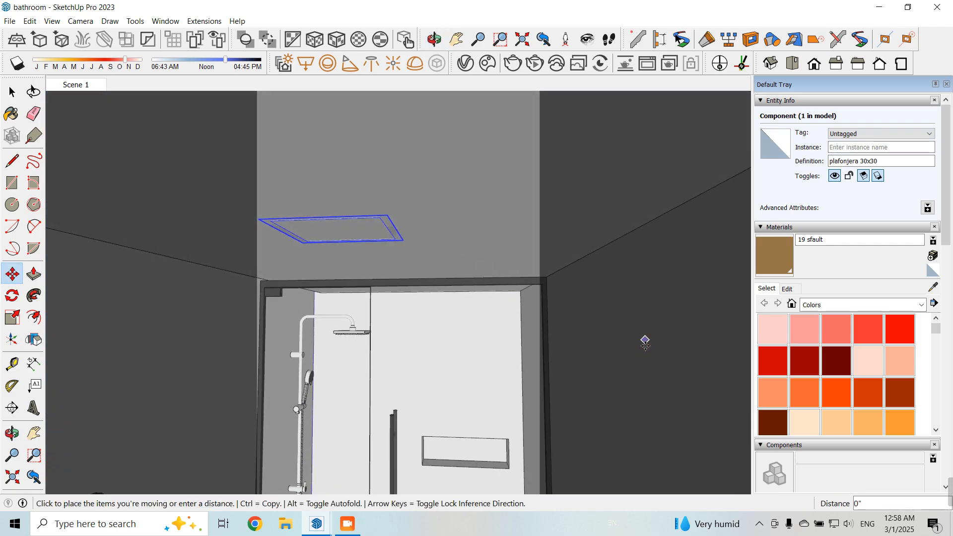
pyautogui.write('0.')
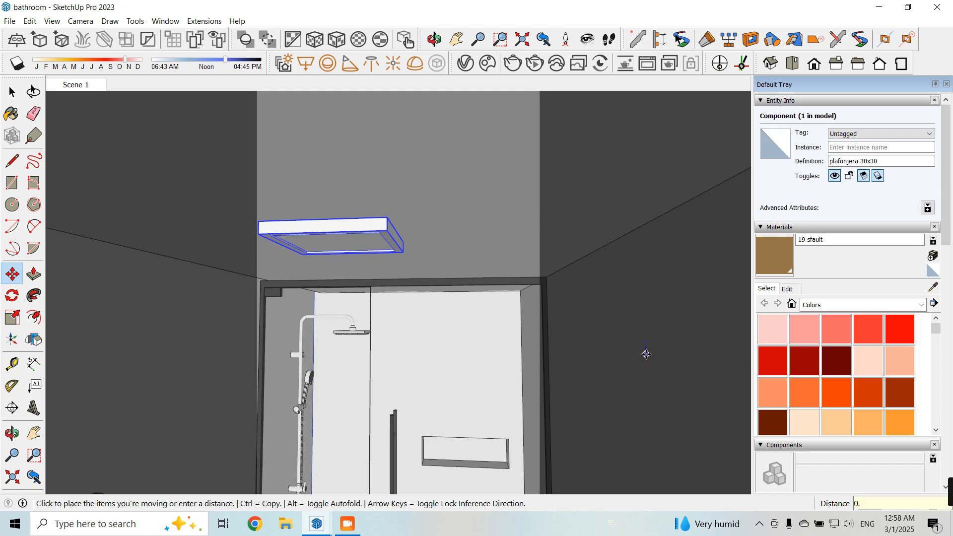
pyautogui.write('12')
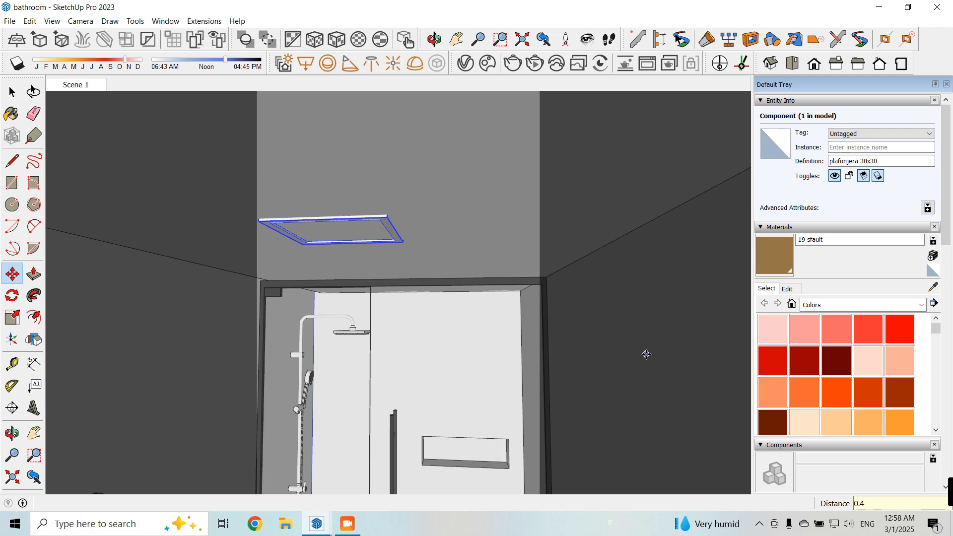
pyautogui.press('Return')
pyautogui.press('space')
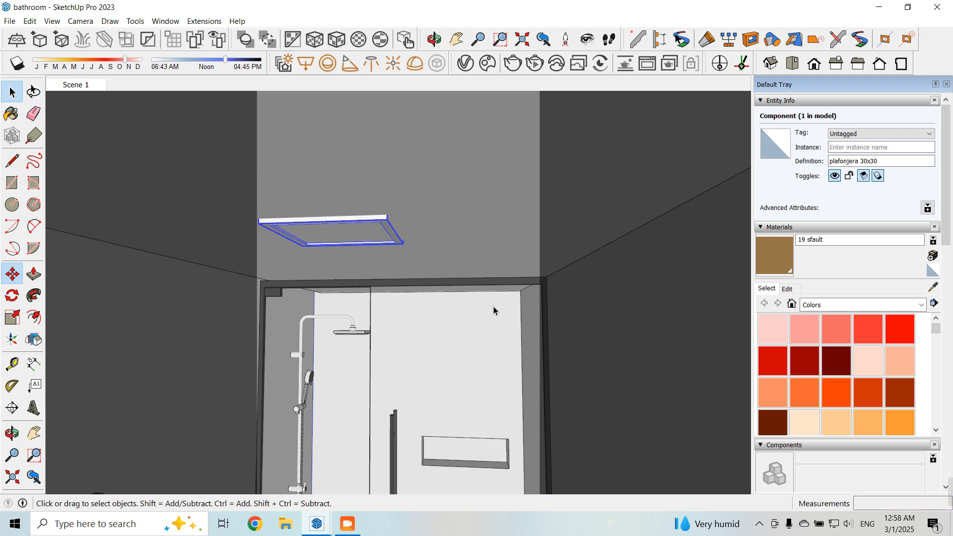
# Copy the square ceiling light along the ceiling toward the shower, leaving a small gap to the original
pyautogui.moveTo(351, 245); pyautogui.dragTo(437, 240, button='middle')
pyautogui.click(12, 274)
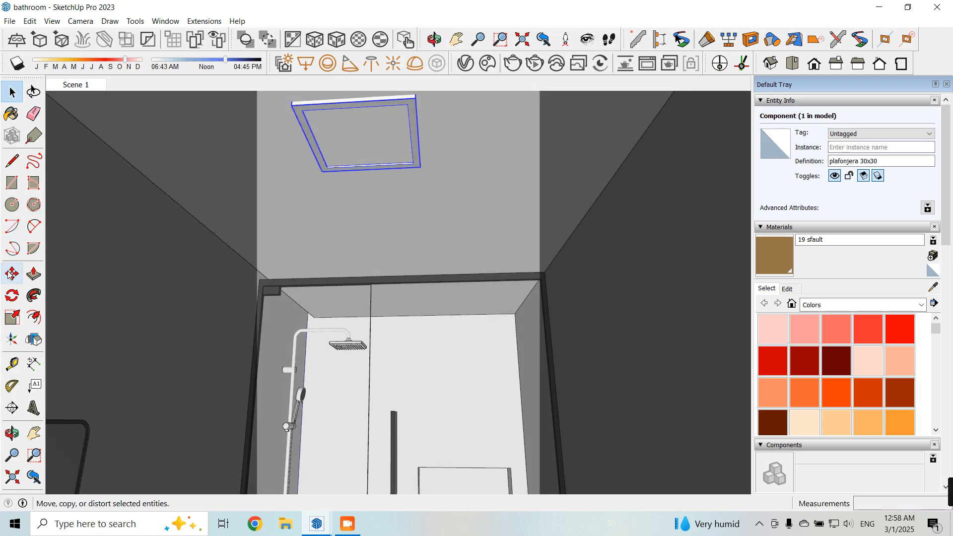
pyautogui.click(12, 274)
pyautogui.press('ctrl')
pyautogui.click(399, 203)
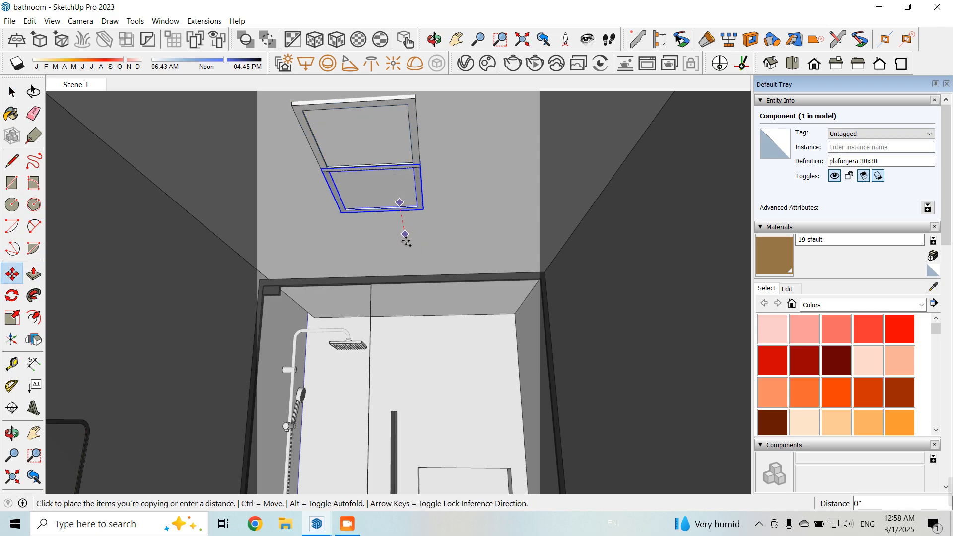
pyautogui.click(406, 243)
pyautogui.click(12, 92)
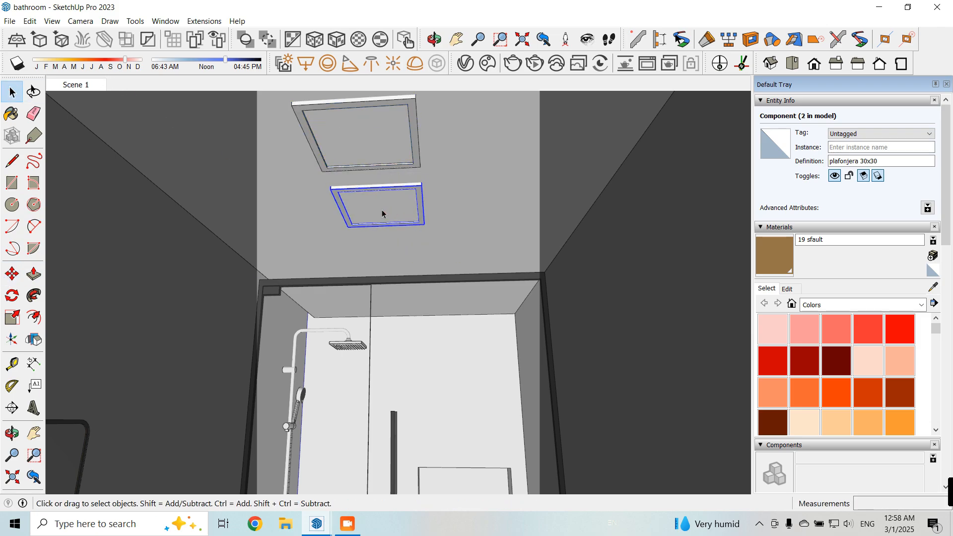
# Scale the copied ceiling light down uniformly to about 0.24
pyautogui.click(12, 318)
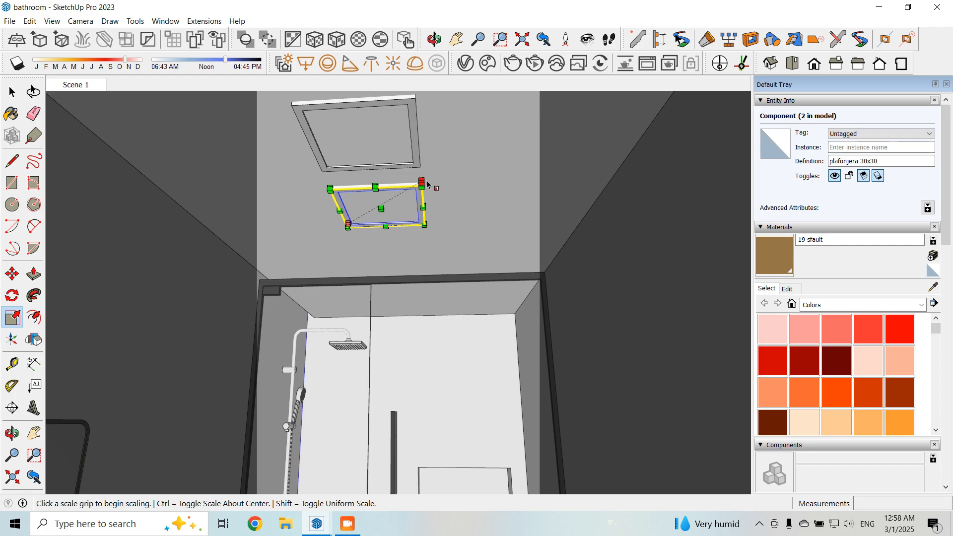
pyautogui.scroll(3, 427, 183)
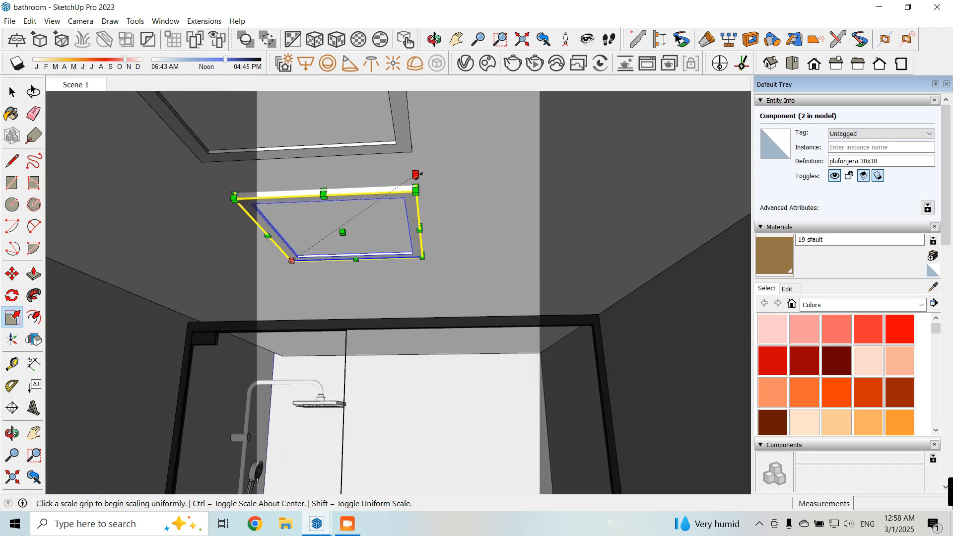
pyautogui.click(417, 189)
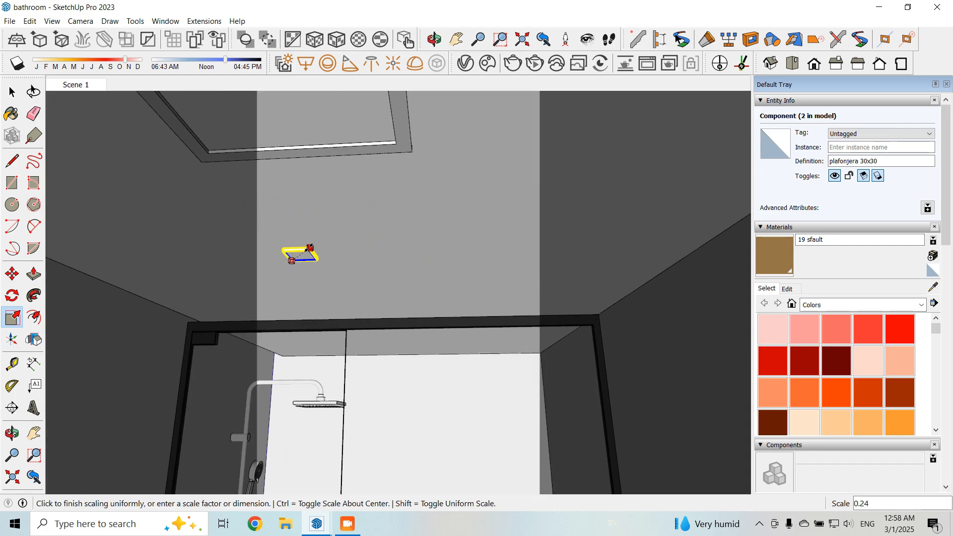
pyautogui.click(313, 246)
# Rotate the small ceiling light 45 degrees in the ceiling plane so it sits as a diamond
pyautogui.moveTo(291, 284); pyautogui.dragTo(322, 197, button='middle')
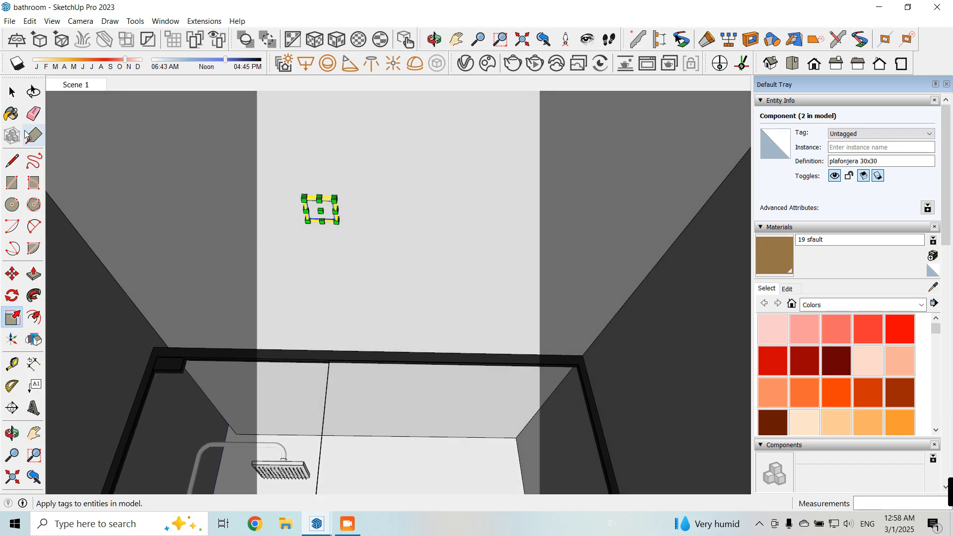
pyautogui.click(14, 93)
pyautogui.click(327, 227)
pyautogui.scroll(1, 316, 209)
pyautogui.click(309, 212)
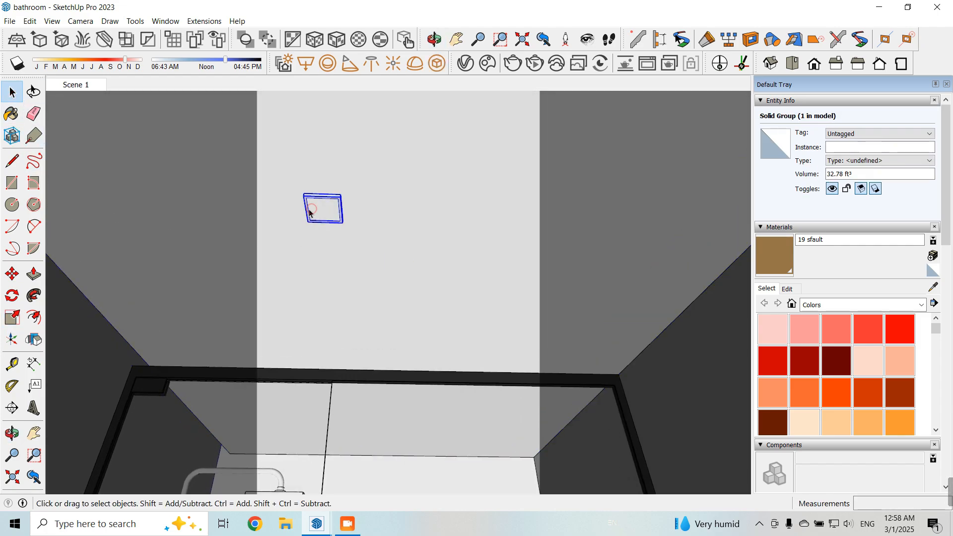
pyautogui.click(12, 296)
pyautogui.click(351, 253)
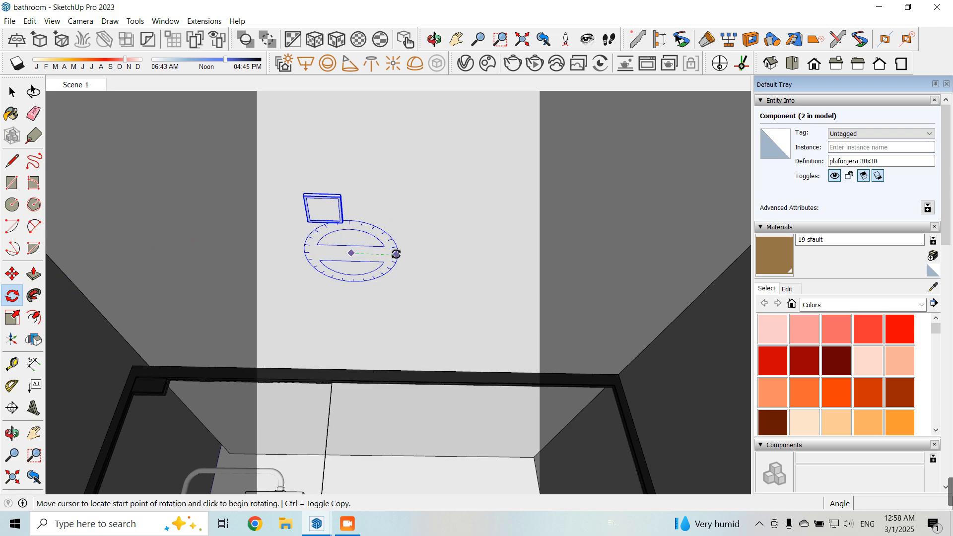
pyautogui.click(397, 254)
pyautogui.click(418, 247)
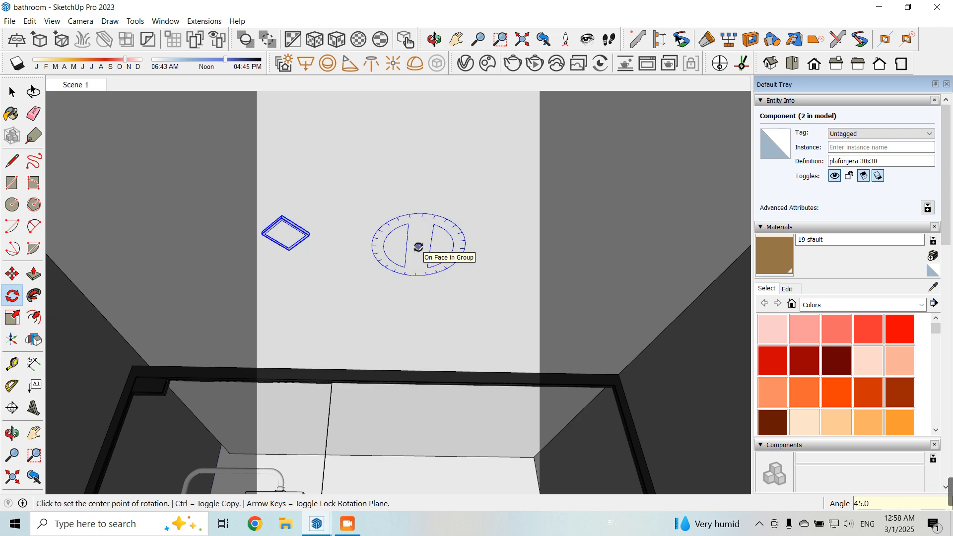
# Move the small diamond light onto the shower's ceiling and shift it about 7 3/16" toward the shower head side
pyautogui.moveTo(420, 249); pyautogui.dragTo(129, 339, button='middle')
pyautogui.press('m')
pyautogui.moveTo(338, 365); pyautogui.dragTo(344, 416, button='middle')
pyautogui.click(394, 247)
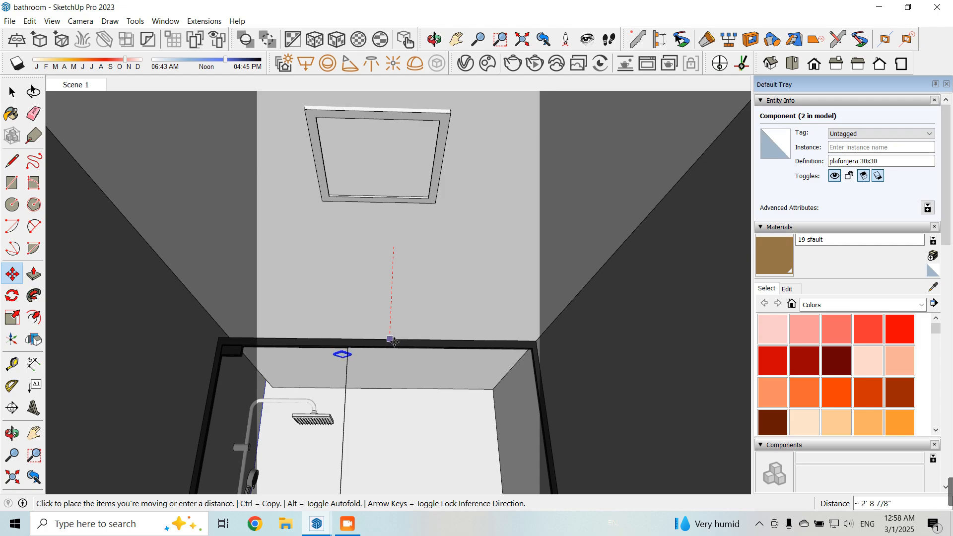
pyautogui.click(390, 331)
pyautogui.moveTo(394, 320); pyautogui.dragTo(385, 223, button='middle')
pyautogui.click(384, 224)
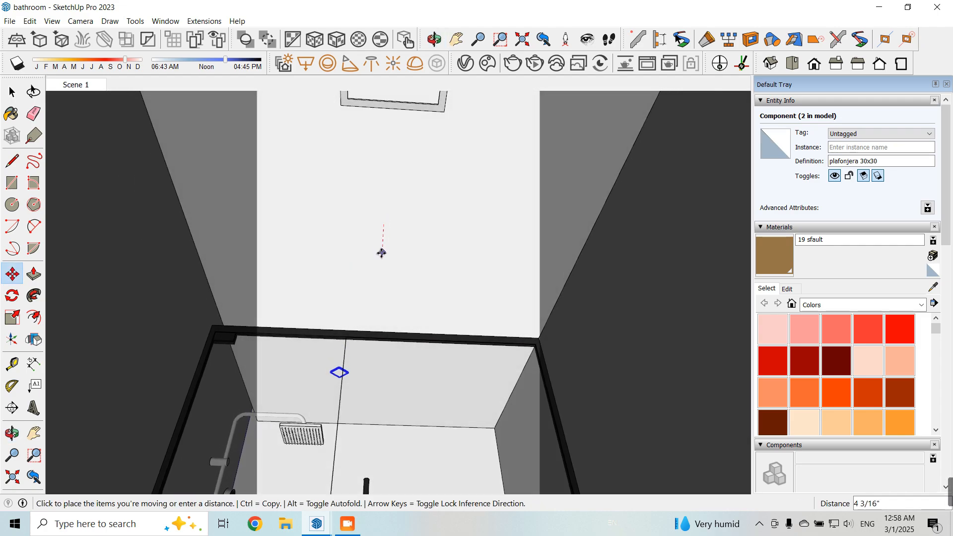
pyautogui.click(381, 277)
pyautogui.click(383, 292)
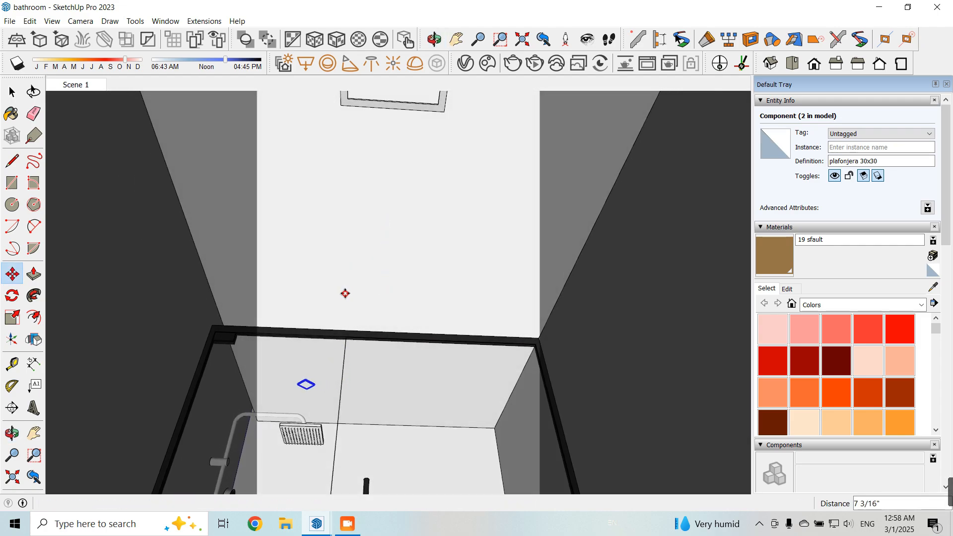
# Copy the small shower light about 2' 4 11/16" sideways to the other half of the shower ceiling
pyautogui.moveTo(347, 291); pyautogui.dragTo(341, 333, button='middle')
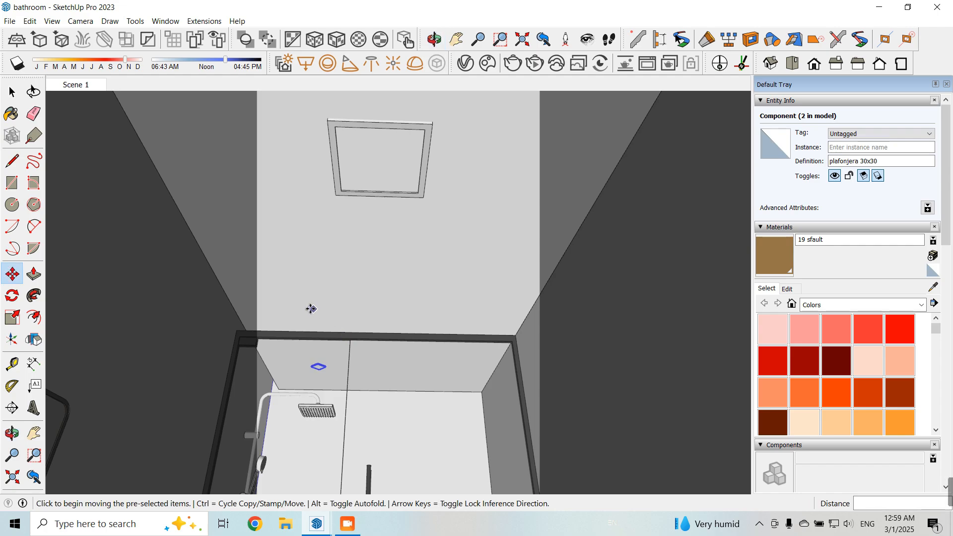
pyautogui.click(284, 303)
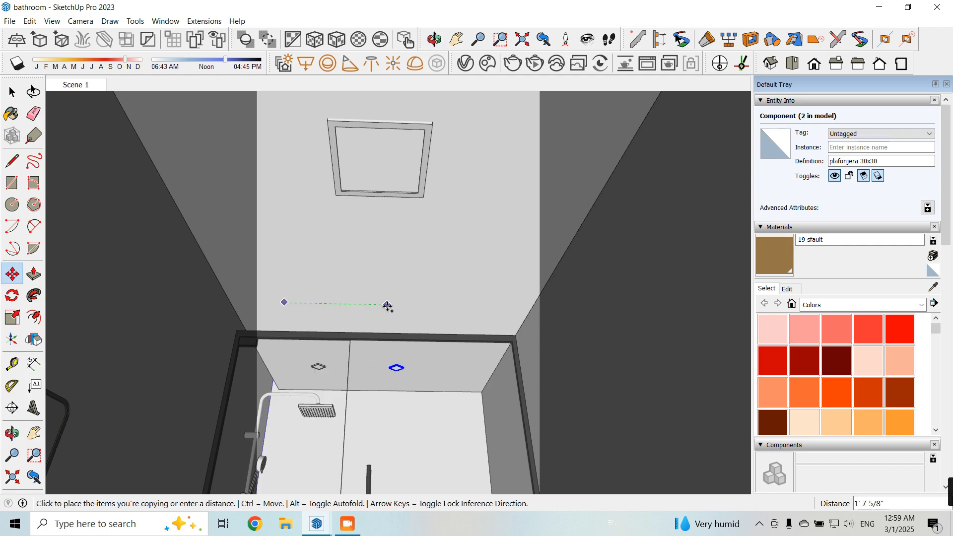
pyautogui.click(434, 304)
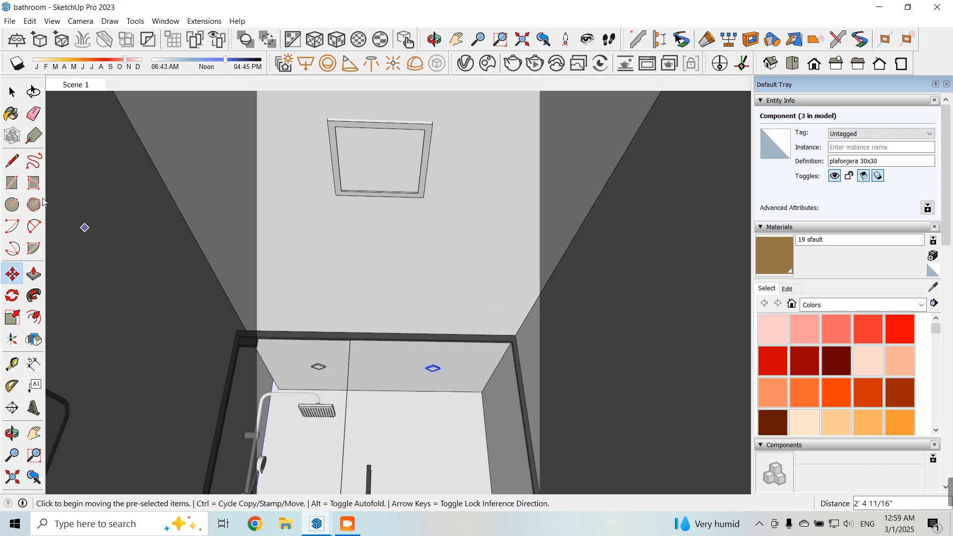
pyautogui.click(12, 92)
# Examine the placement of the three ceiling lights from the Scene 1 camera and from lower viewpoints
pyautogui.click(78, 85)
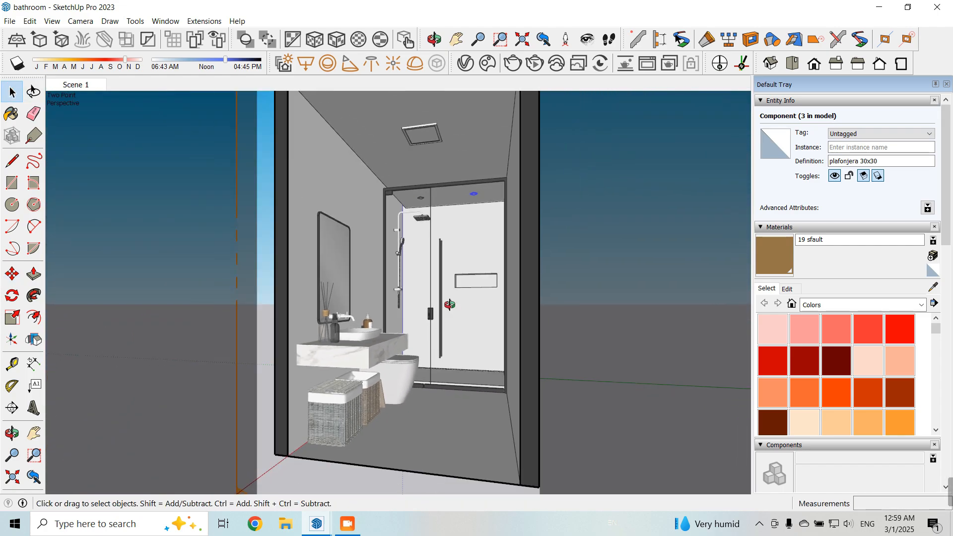
pyautogui.moveTo(445, 318); pyautogui.dragTo(431, 163, button='middle')
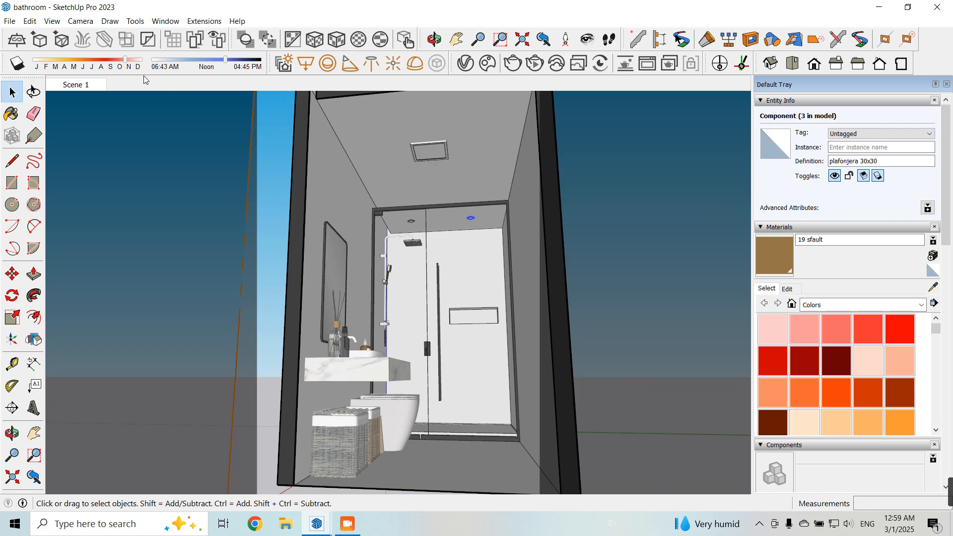
pyautogui.click(90, 87)
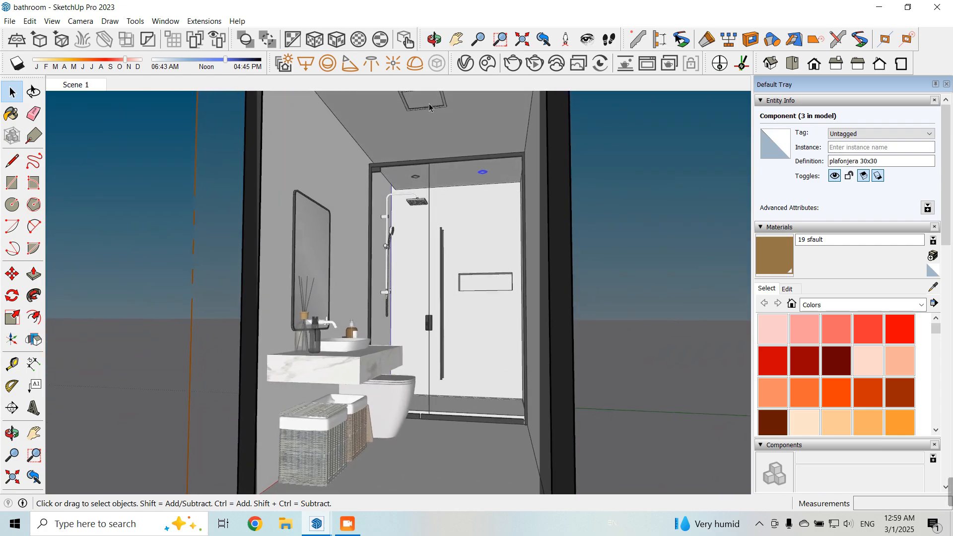
pyautogui.scroll(3, 475, 334)
pyautogui.moveTo(454, 278); pyautogui.dragTo(447, 256, button='middle')
pyautogui.scroll(-3, 434, 353)
pyautogui.moveTo(434, 354); pyautogui.dragTo(419, 293, button='middle')
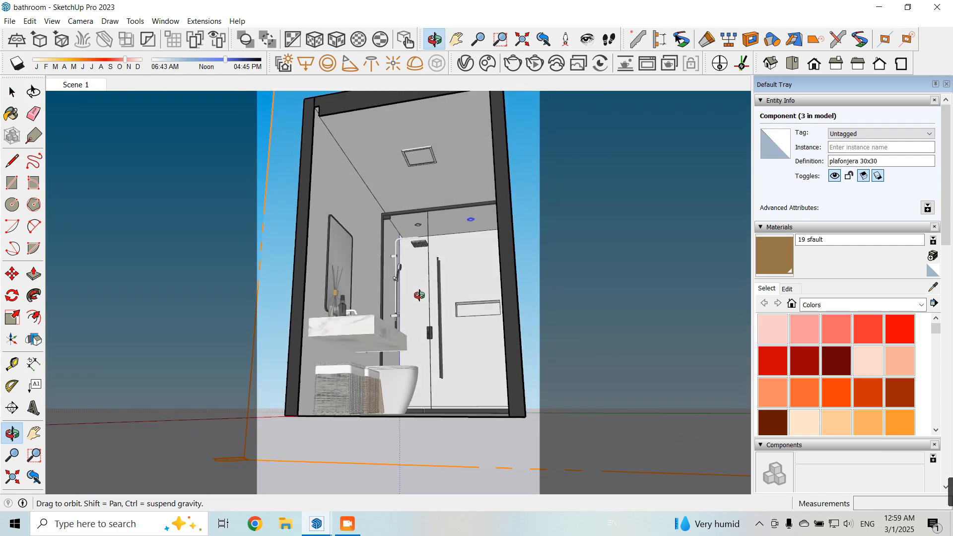
pyautogui.scroll(4, 417, 196)
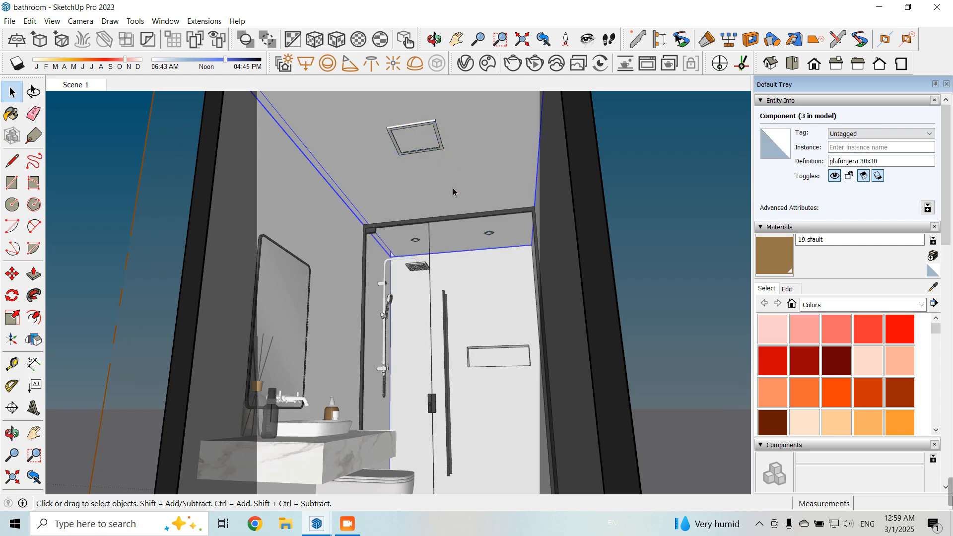
pyautogui.click(441, 250)
pyautogui.click(435, 277)
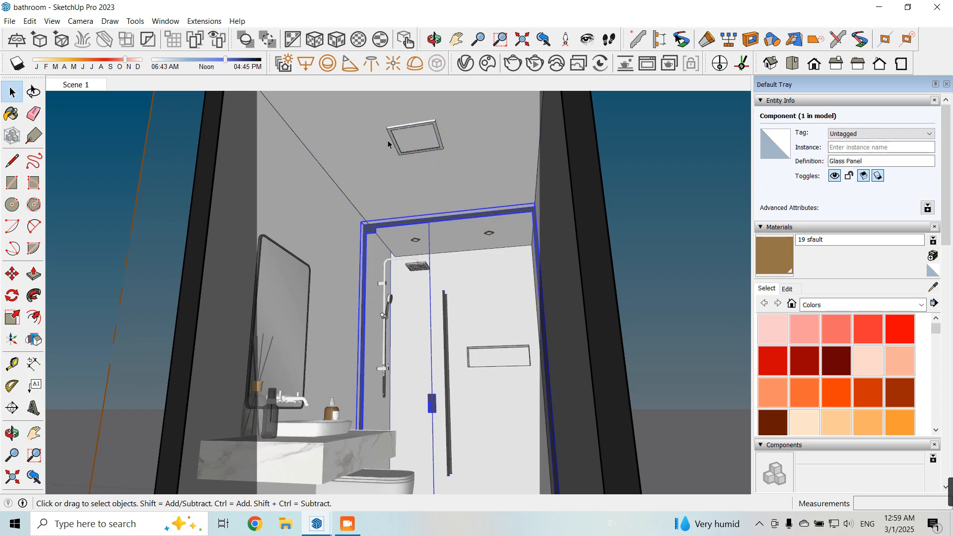
pyautogui.click(79, 85)
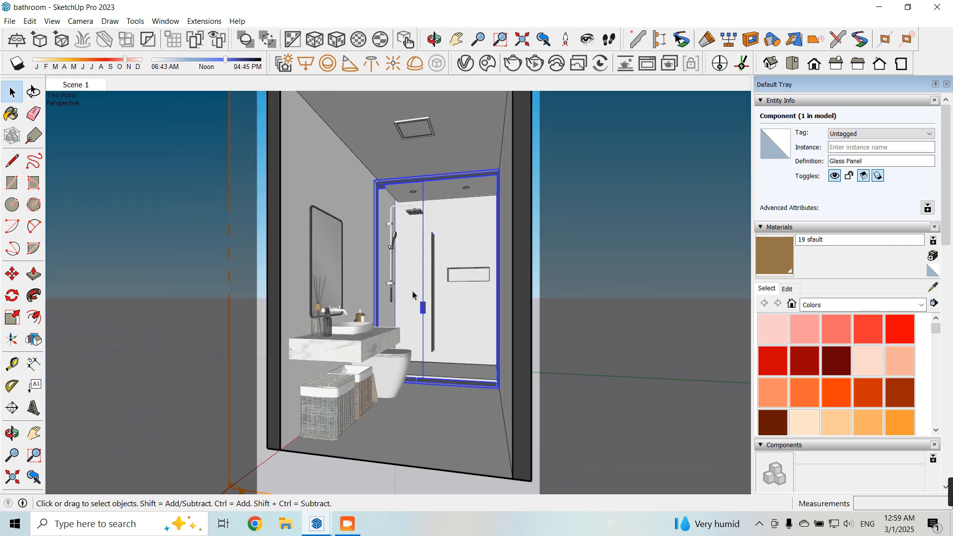
# Open the big ceiling light for editing and group its inner panel face together with the bounding edges
pyautogui.scroll(10, 430, 133)
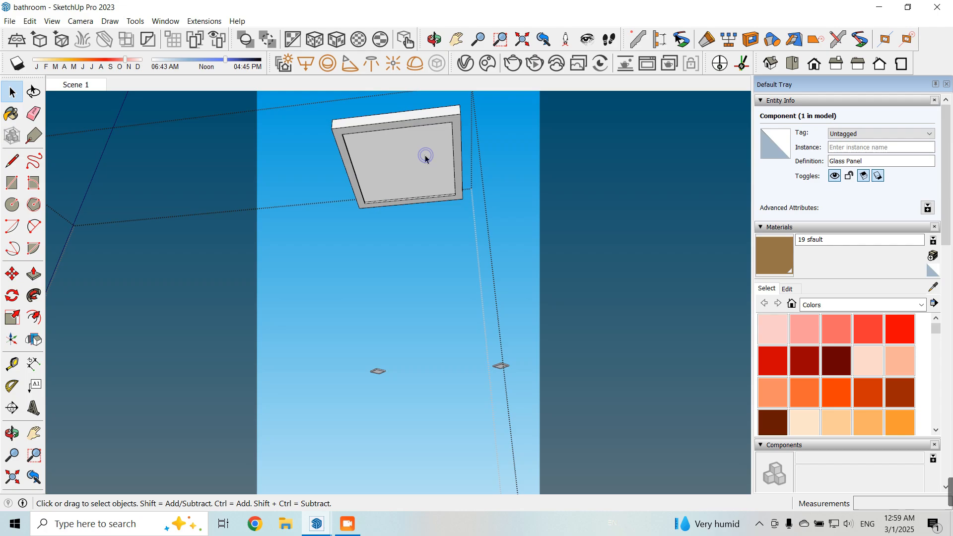
pyautogui.doubleClick(425, 156)
pyautogui.tripleClick(417, 155)
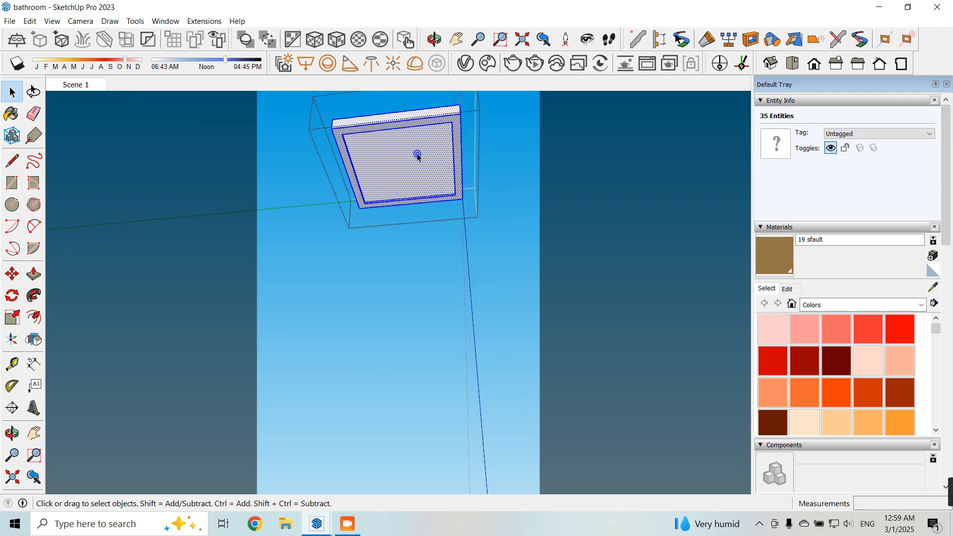
pyautogui.moveTo(475, 351); pyautogui.dragTo(419, 193, button='middle')
pyautogui.doubleClick(419, 192)
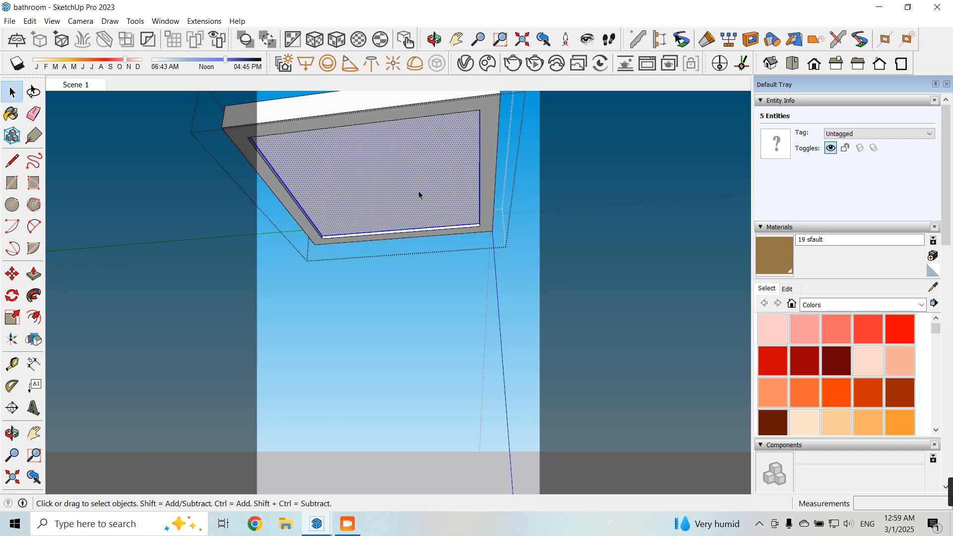
pyautogui.rightClick(420, 191)
pyautogui.click(471, 287)
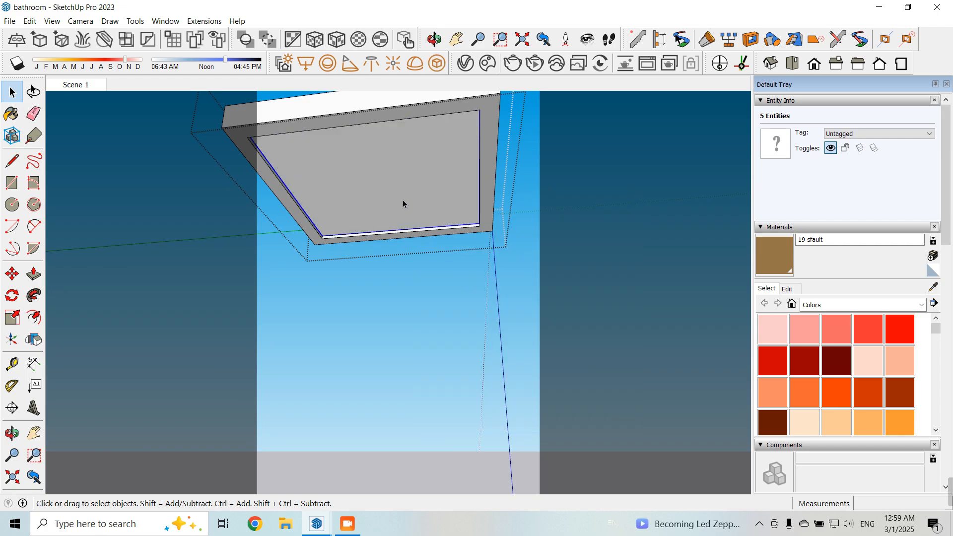
# Create a new V-Ray mesh light asset in the V-Ray Asset Editor
pyautogui.click(465, 63)
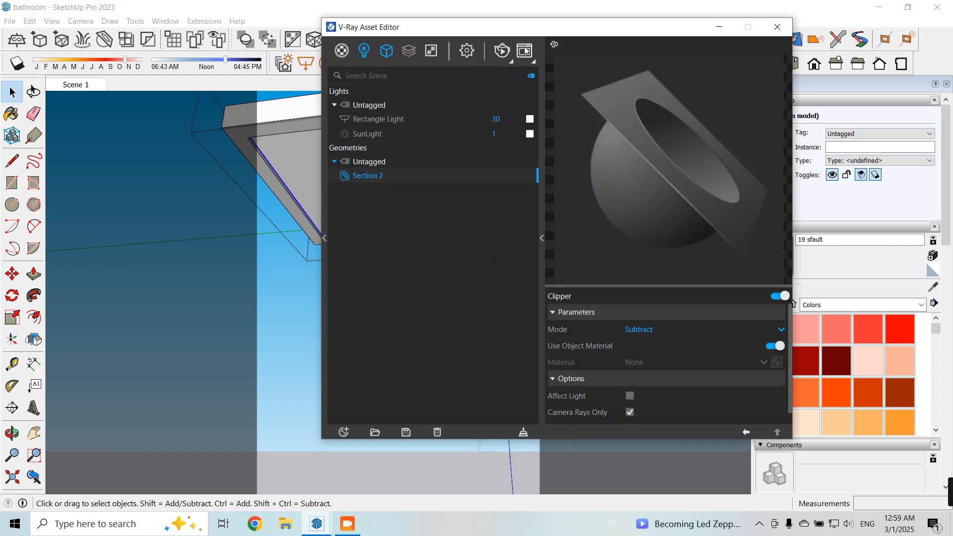
pyautogui.moveTo(519, 35); pyautogui.dragTo(663, 37)
pyautogui.click(510, 53)
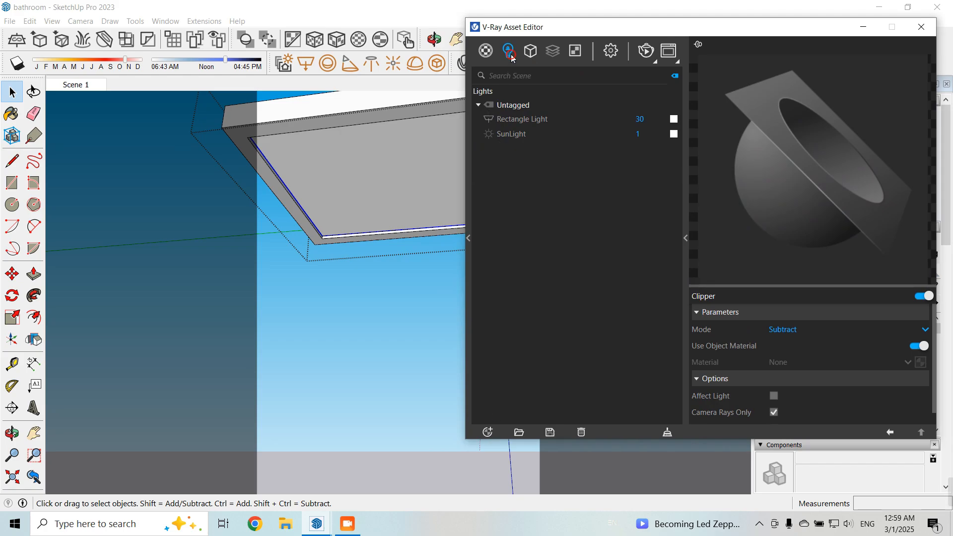
pyautogui.click(489, 434)
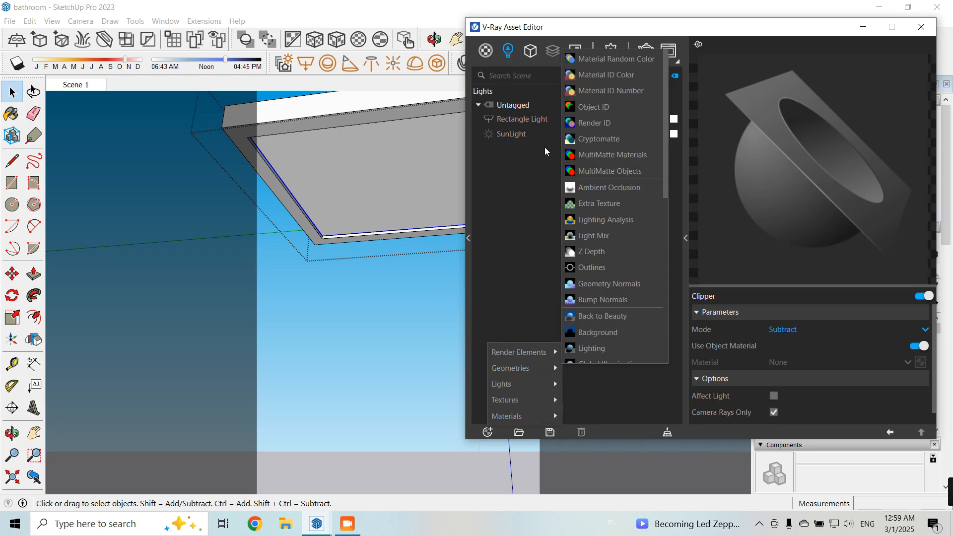
pyautogui.click(509, 224)
pyautogui.rightClick(506, 49)
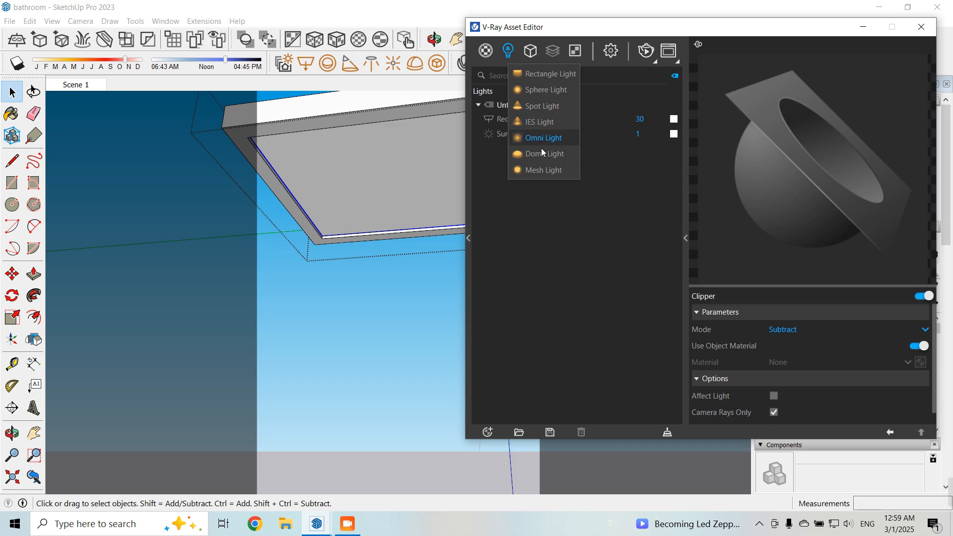
pyautogui.click(551, 175)
# Rename the mesh light as "big ceiling light" and apply it to the selected panel group
pyautogui.rightClick(530, 122)
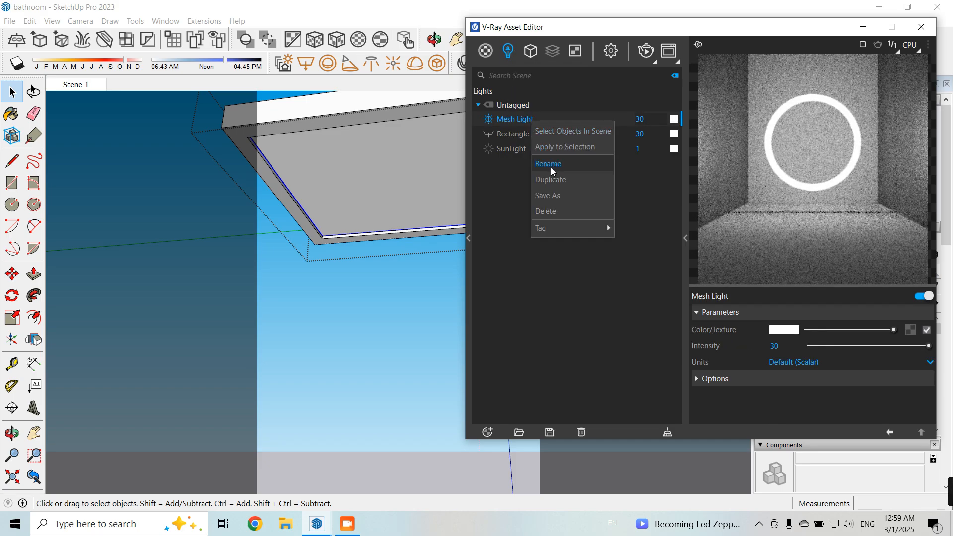
pyautogui.click(558, 166)
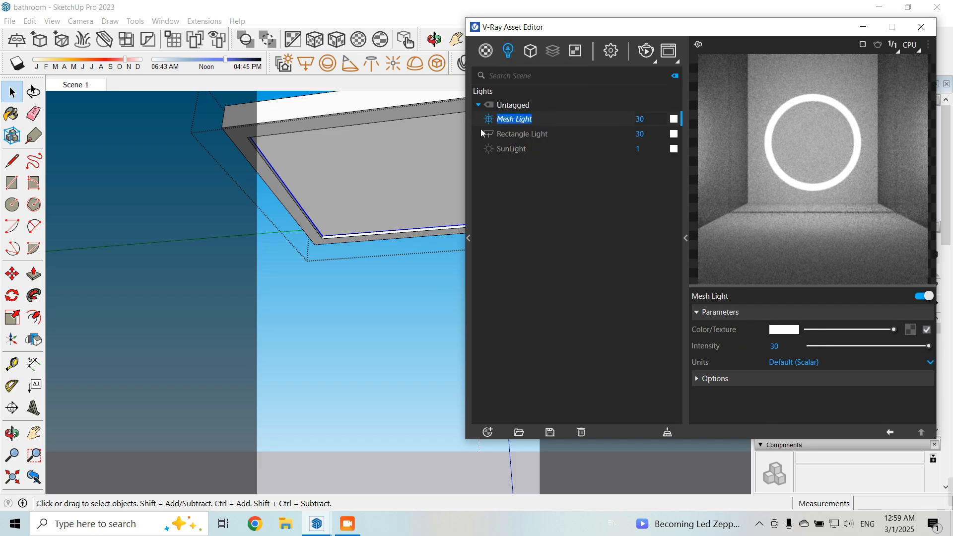
pyautogui.write('c')
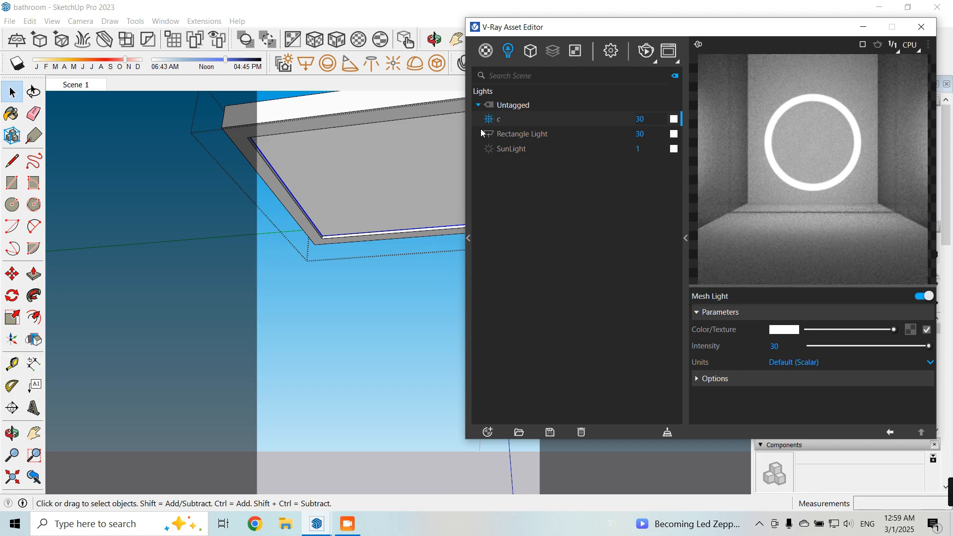
pyautogui.write('ig ceiling light')
pyautogui.press('Return')
pyautogui.rightClick(538, 121)
pyautogui.click(564, 133)
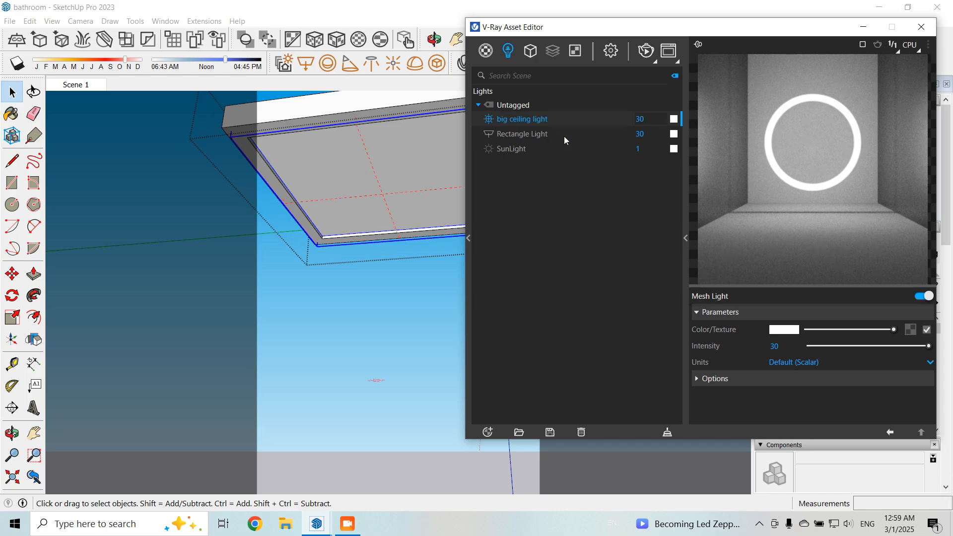
# Set the intensity of the "big ceiling light" mesh light to 2
pyautogui.moveTo(624, 33); pyautogui.dragTo(717, 45)
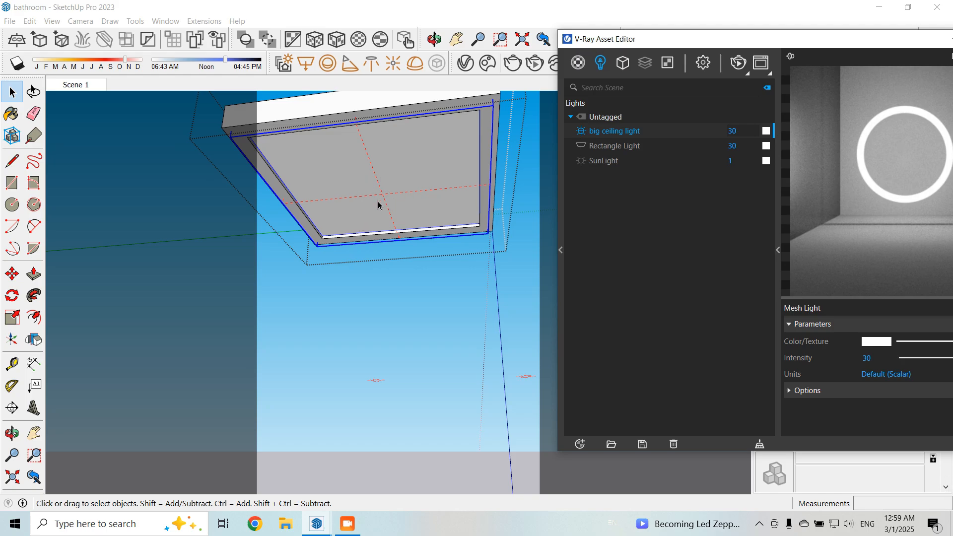
pyautogui.moveTo(800, 40); pyautogui.dragTo(688, 15)
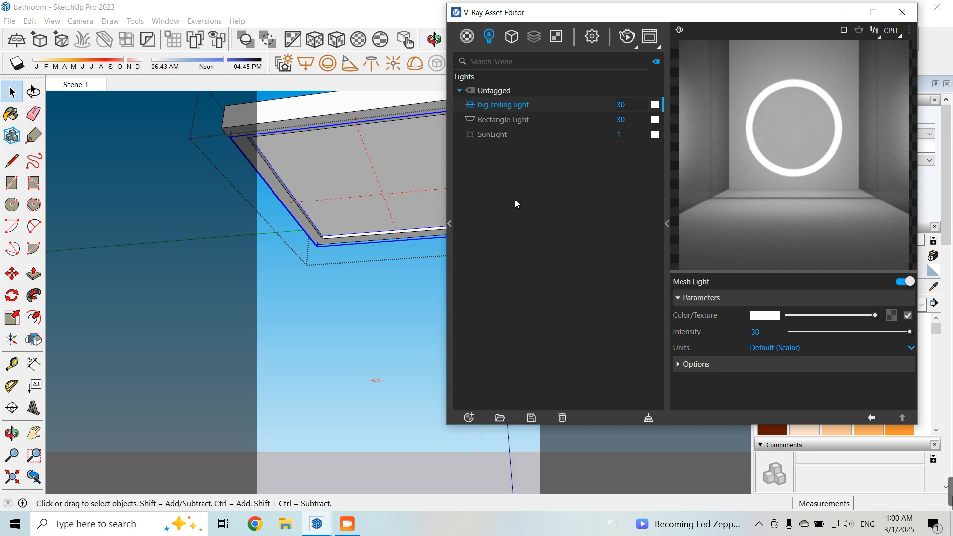
pyautogui.moveTo(682, 20); pyautogui.dragTo(735, 55)
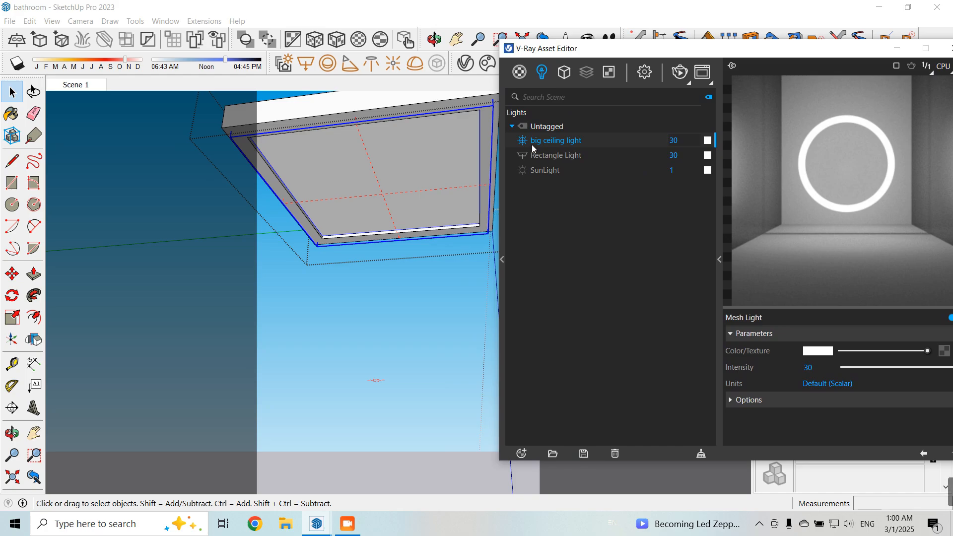
pyautogui.moveTo(653, 49)
pyautogui.mouseDown()
pyautogui.moveTo(592, 47)
pyautogui.moveTo(640, 36)
pyautogui.mouseUp()
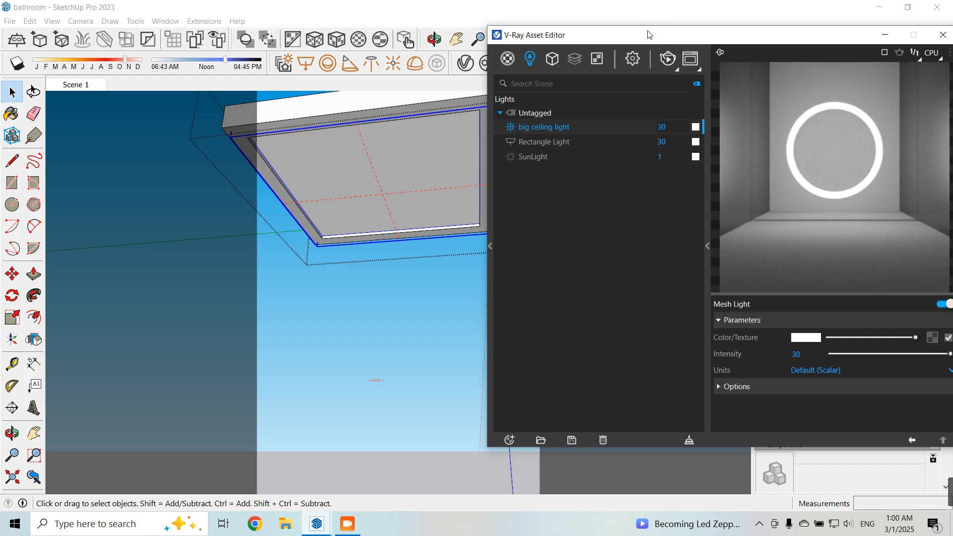
pyautogui.moveTo(655, 36); pyautogui.dragTo(685, 37)
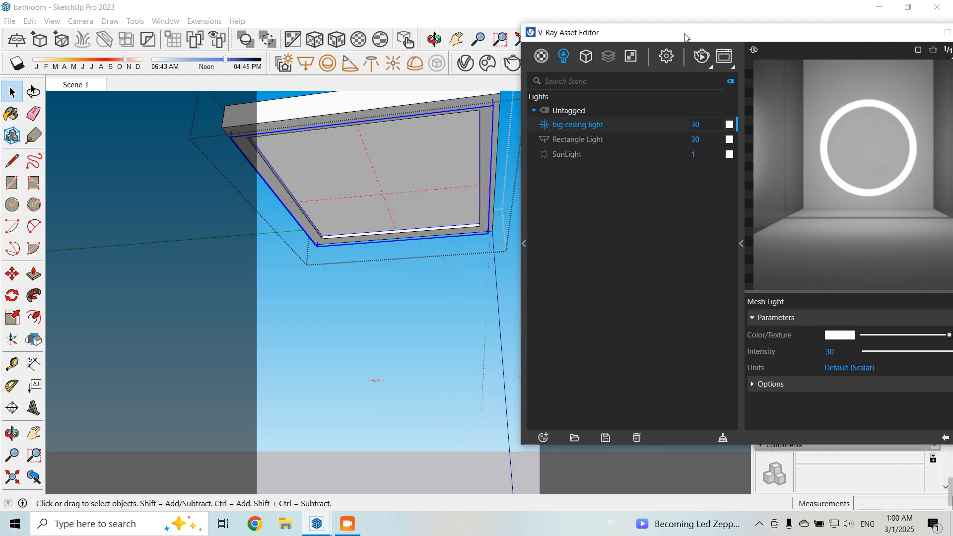
pyautogui.doubleClick(703, 123)
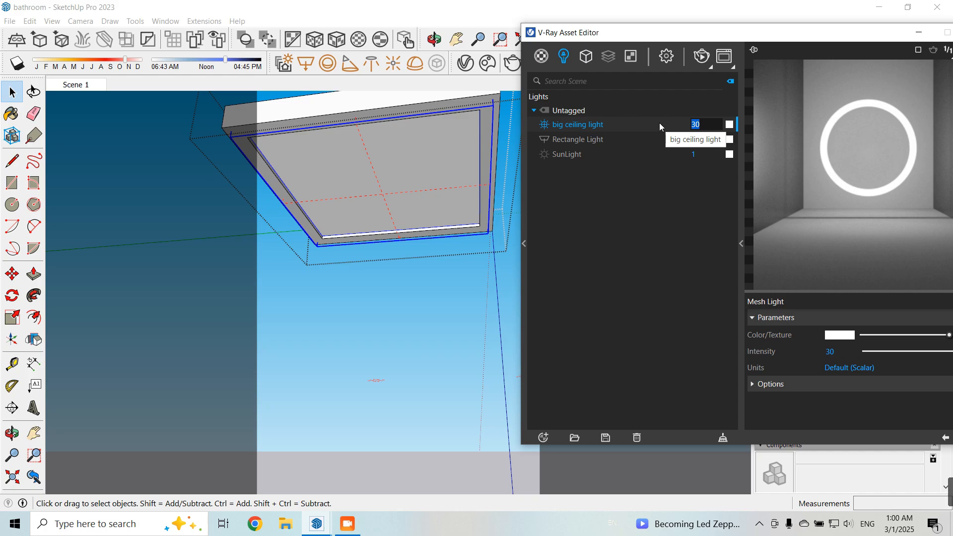
pyautogui.write('2')
pyautogui.press('Return')
pyautogui.moveTo(723, 37); pyautogui.dragTo(722, 36)
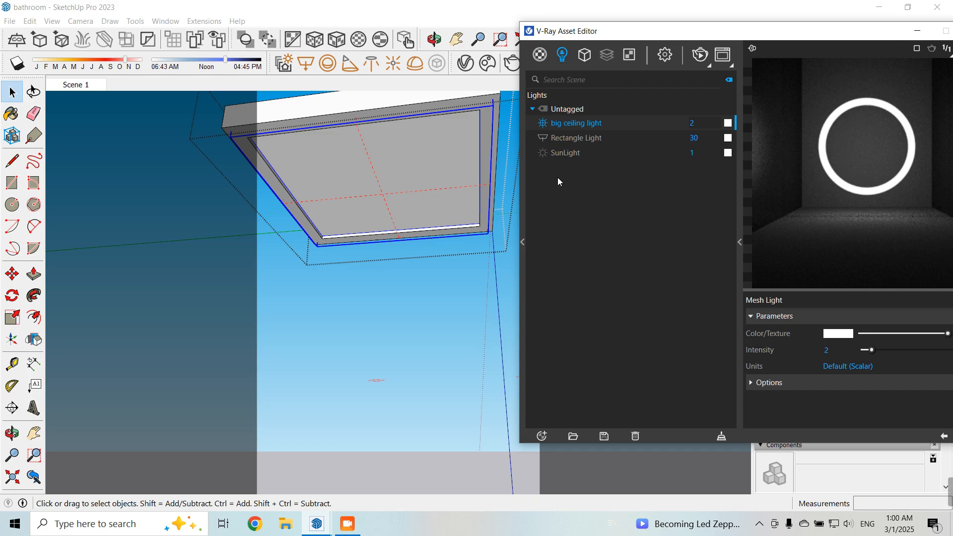
# Turn off Affect Specular in the options of the "big ceiling light" mesh light and close the asset editor
pyautogui.moveTo(678, 38); pyautogui.dragTo(668, 33)
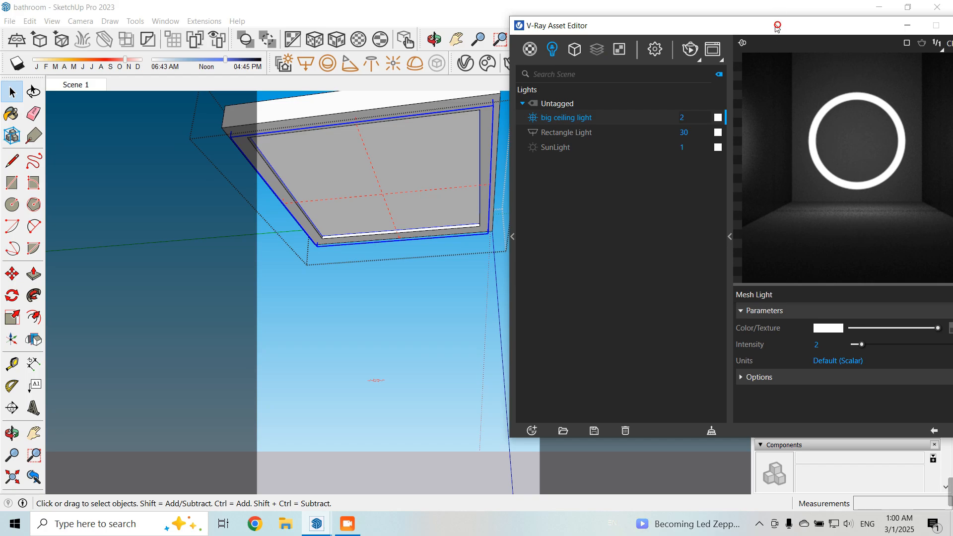
pyautogui.moveTo(778, 27); pyautogui.dragTo(682, 28)
pyautogui.click(703, 380)
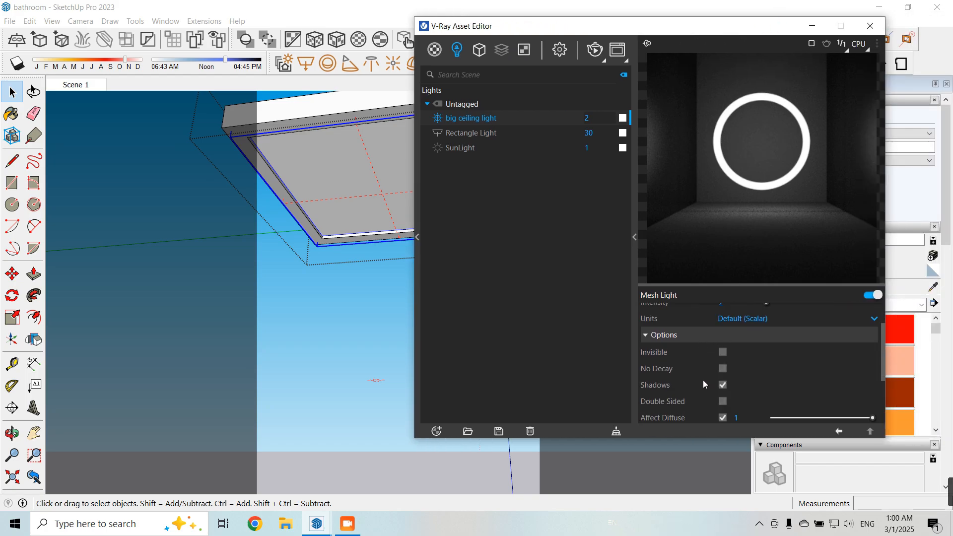
pyautogui.scroll(-3, 703, 380)
pyautogui.scroll(-1, 694, 386)
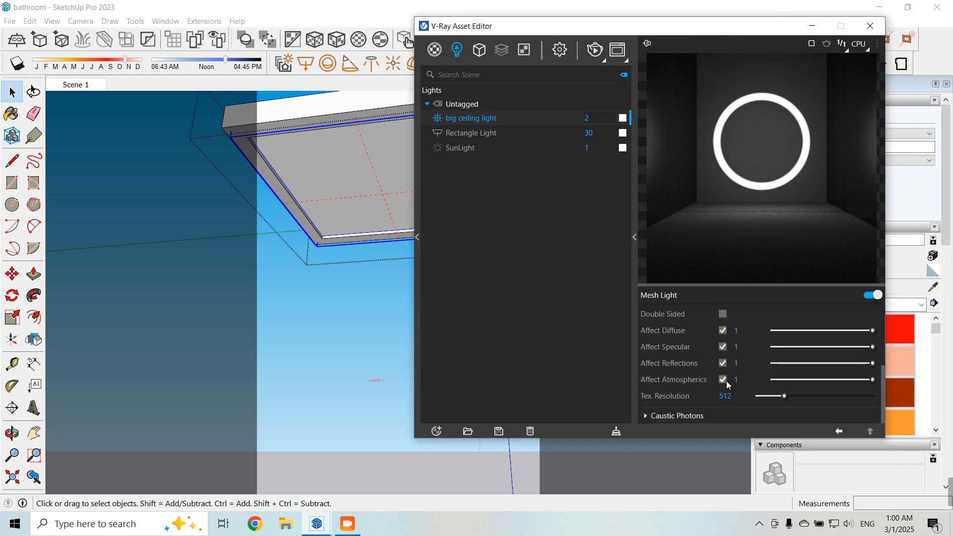
pyautogui.scroll(2, 726, 380)
pyautogui.scroll(-2, 710, 377)
pyautogui.scroll(3, 666, 361)
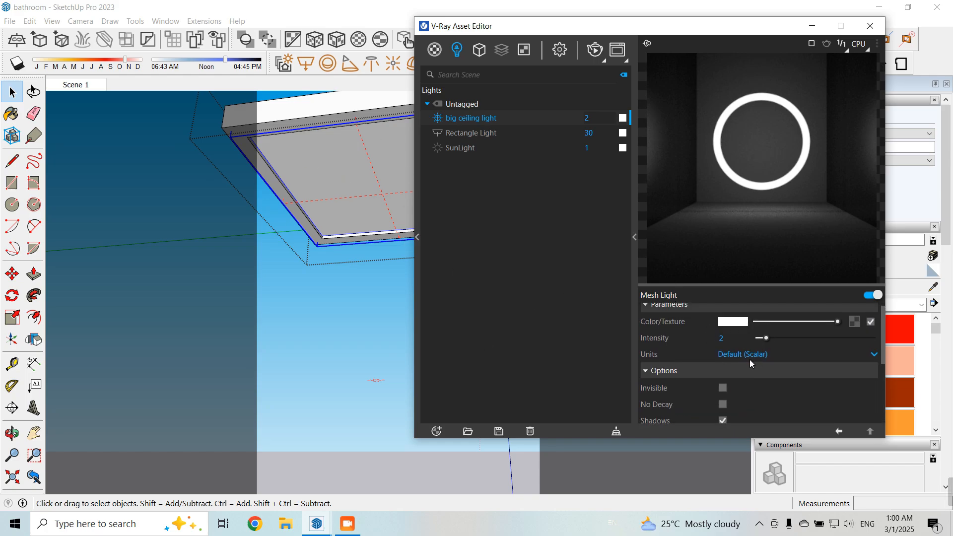
pyautogui.scroll(-2, 747, 361)
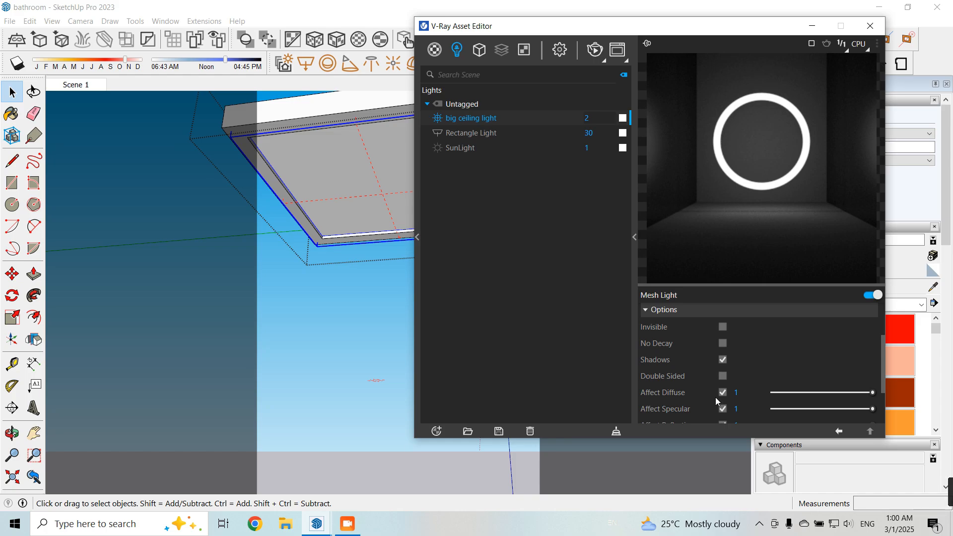
pyautogui.scroll(-2, 716, 398)
pyautogui.click(723, 347)
pyautogui.scroll(4, 710, 377)
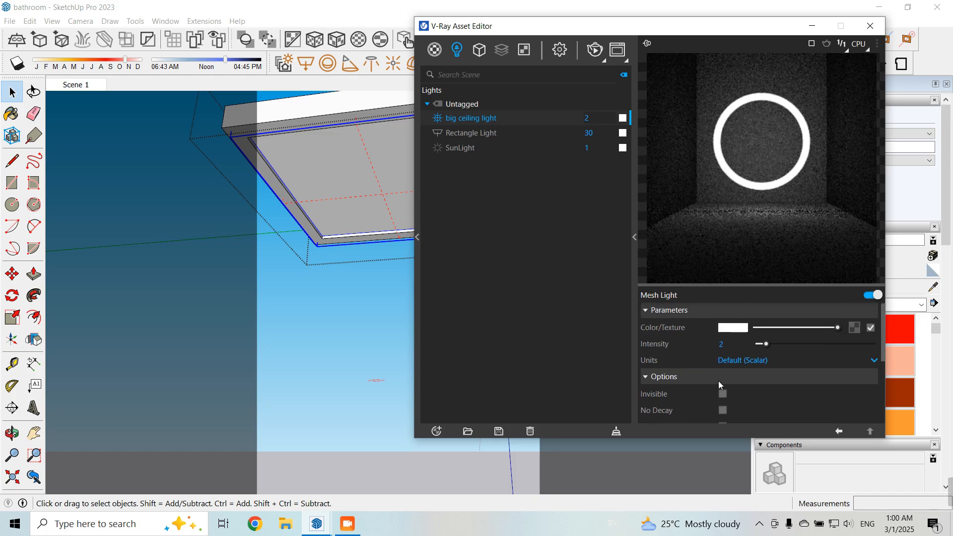
pyautogui.click(870, 26)
# Leave the panel's editing context and examine the two shower lights and the large ceiling fixture from below
pyautogui.scroll(-4, 426, 334)
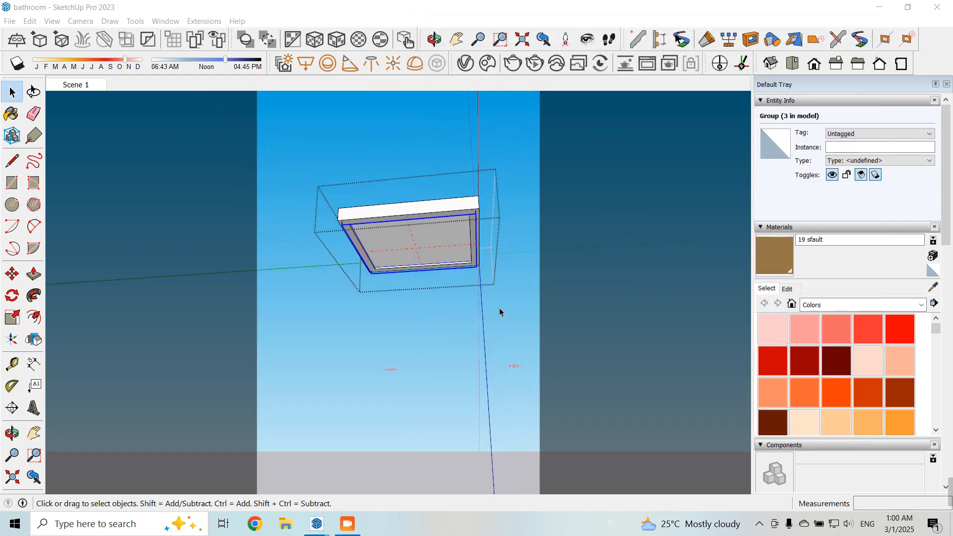
pyautogui.press('Escape')
pyautogui.scroll(7, 375, 391)
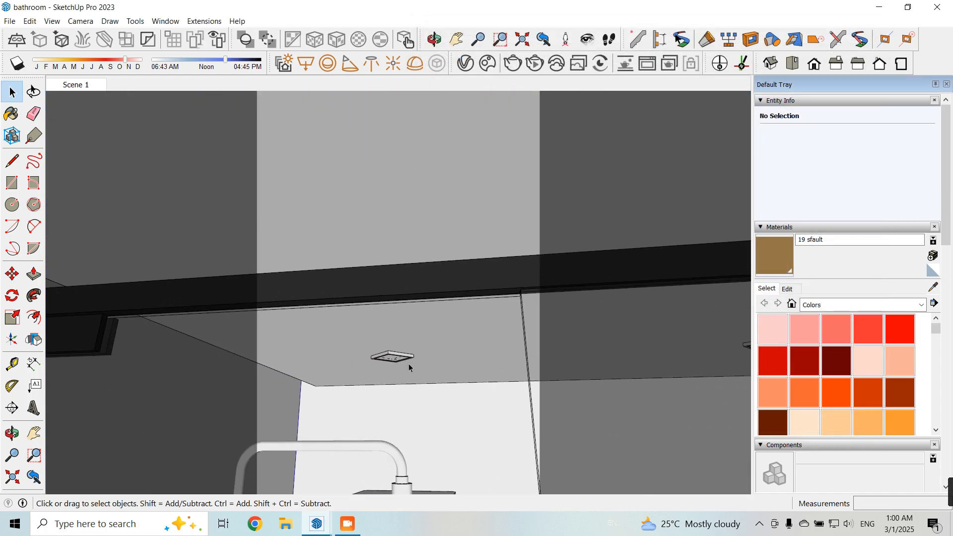
pyautogui.moveTo(400, 390); pyautogui.dragTo(416, 318, button='middle')
pyautogui.scroll(-2, 416, 318)
pyautogui.scroll(3, 383, 409)
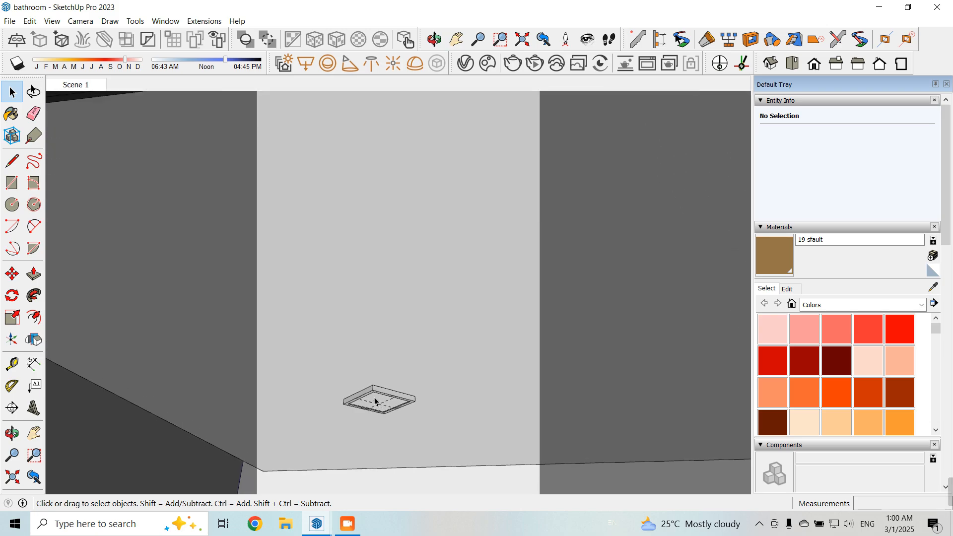
pyautogui.scroll(-3, 375, 385)
pyautogui.scroll(-7, 382, 408)
pyautogui.moveTo(489, 337); pyautogui.dragTo(496, 371, button='middle')
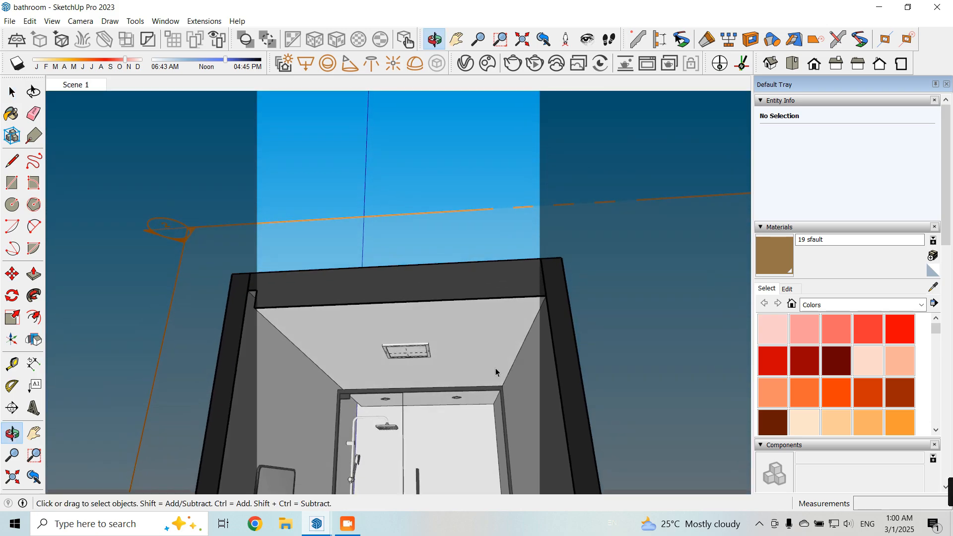
pyautogui.scroll(6, 381, 399)
pyautogui.moveTo(406, 381); pyautogui.dragTo(426, 351, button='middle')
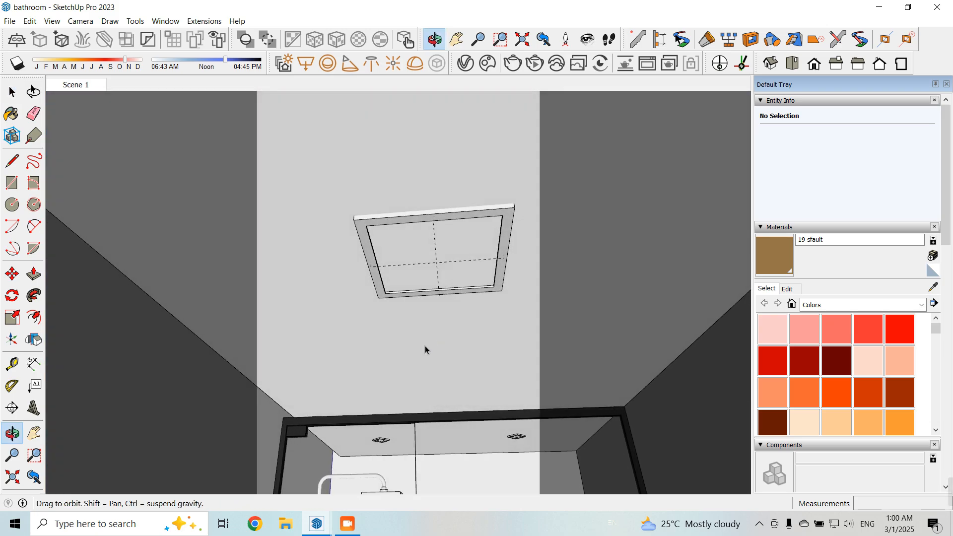
# Inspect the nested panel group inside the large ceiling fixture, then leave it and select the whole fixture
pyautogui.doubleClick(409, 236)
pyautogui.click(409, 240)
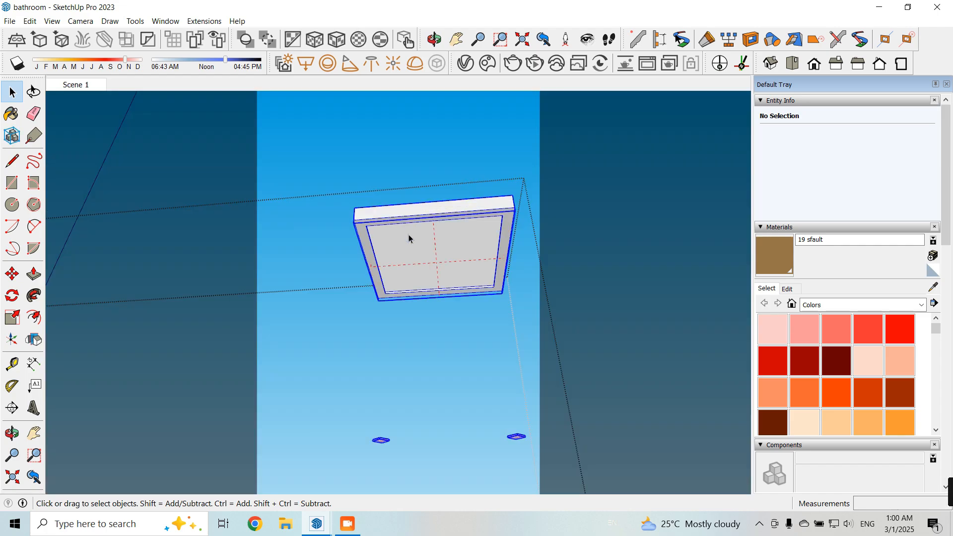
pyautogui.doubleClick(412, 240)
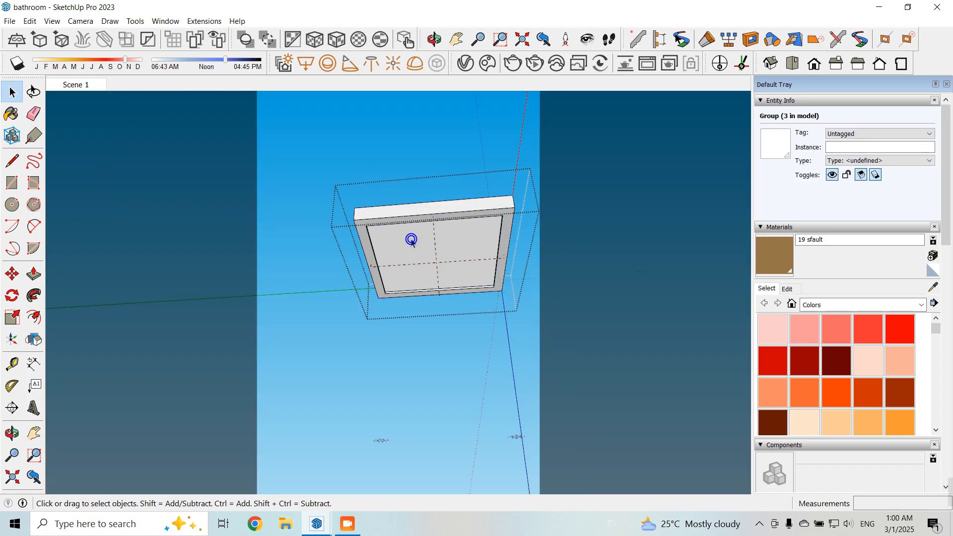
pyautogui.click(608, 248)
pyautogui.click(608, 248)
pyautogui.click(437, 221)
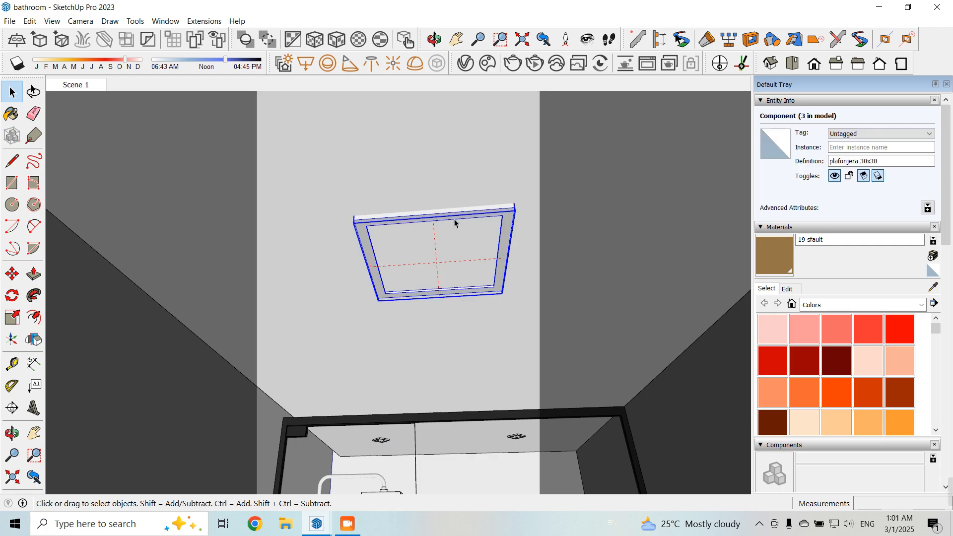
# Draw a V-Ray rectangle light between opposite inner corners of the large ceiling fixture's frame
pyautogui.click(586, 242)
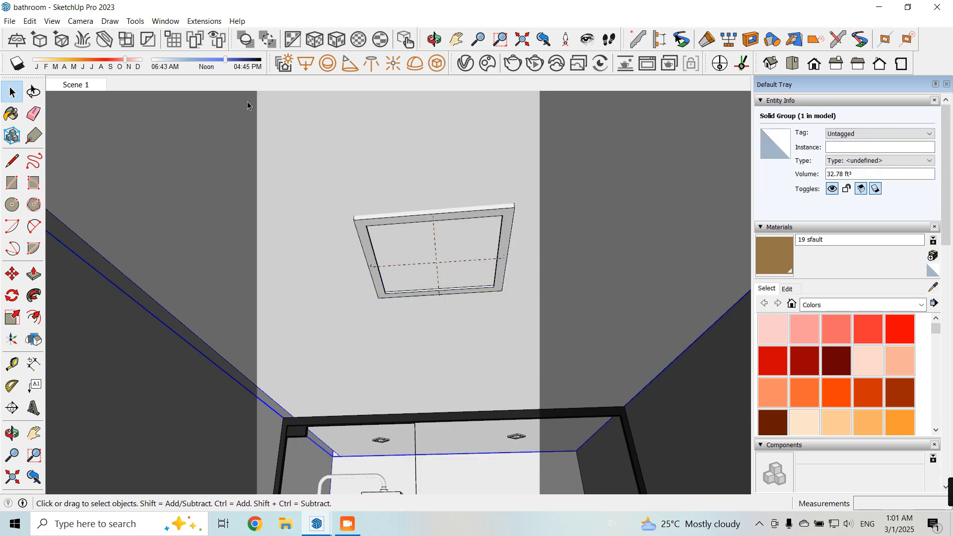
pyautogui.click(304, 64)
pyautogui.scroll(2, 392, 305)
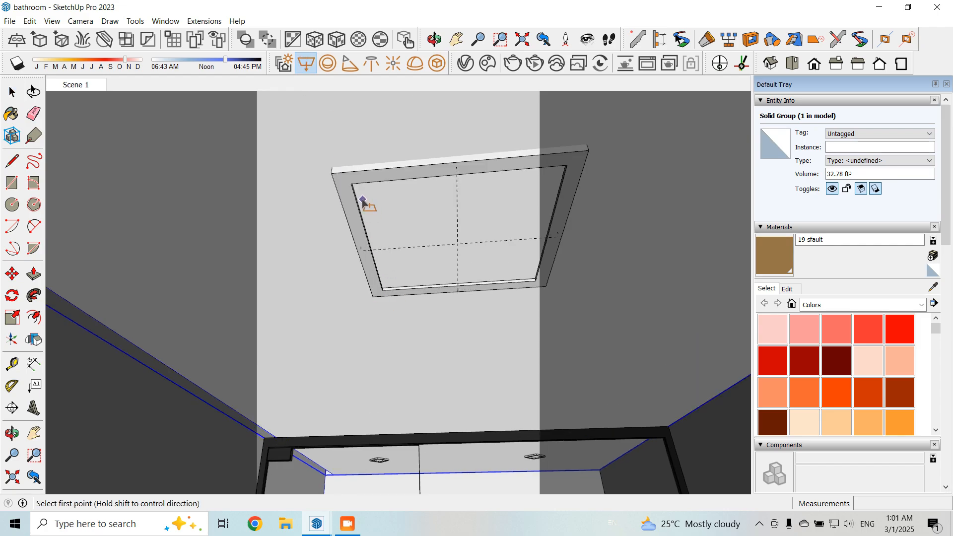
pyautogui.click(352, 183)
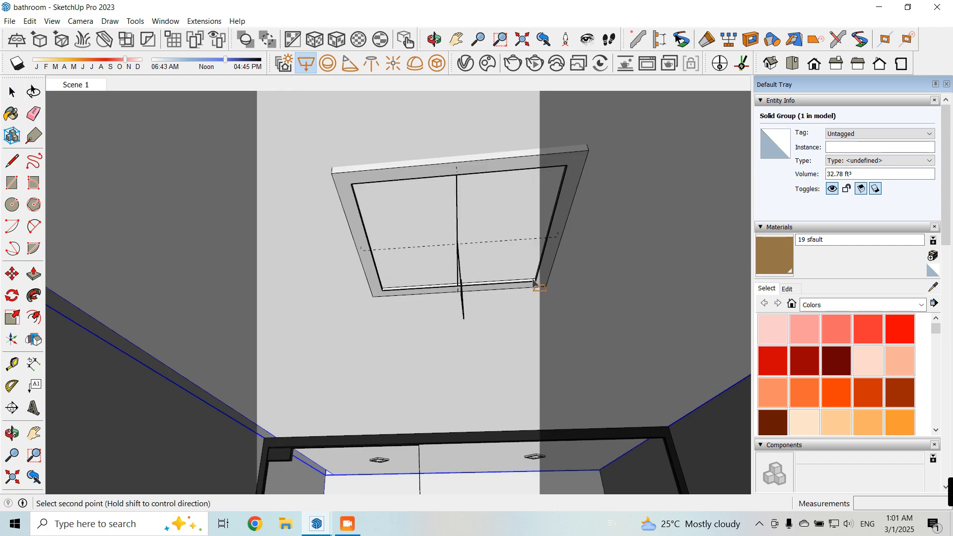
pyautogui.click(535, 282)
pyautogui.click(12, 92)
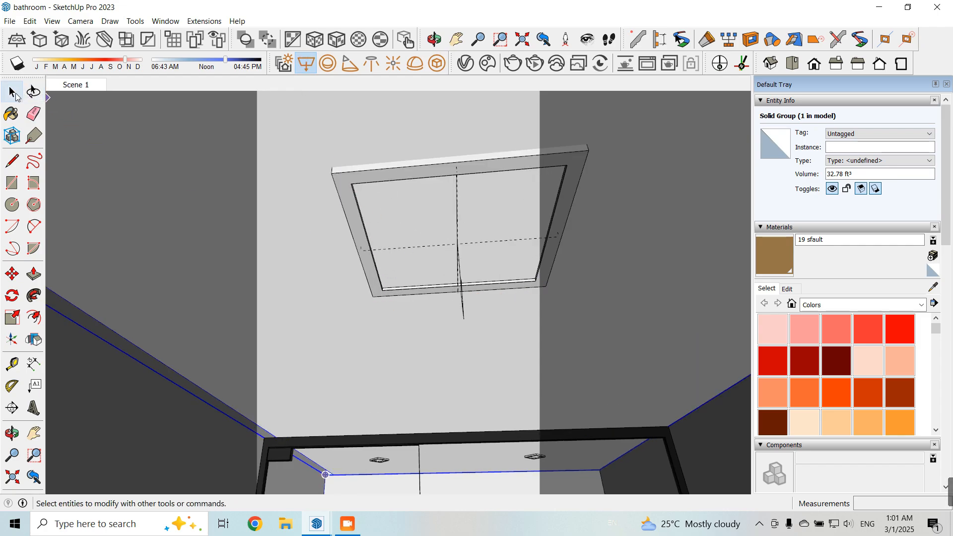
# Move the rectangle light in the large ceiling fixture down by 0.1 and deselect it
pyautogui.click(464, 299)
pyautogui.click(12, 274)
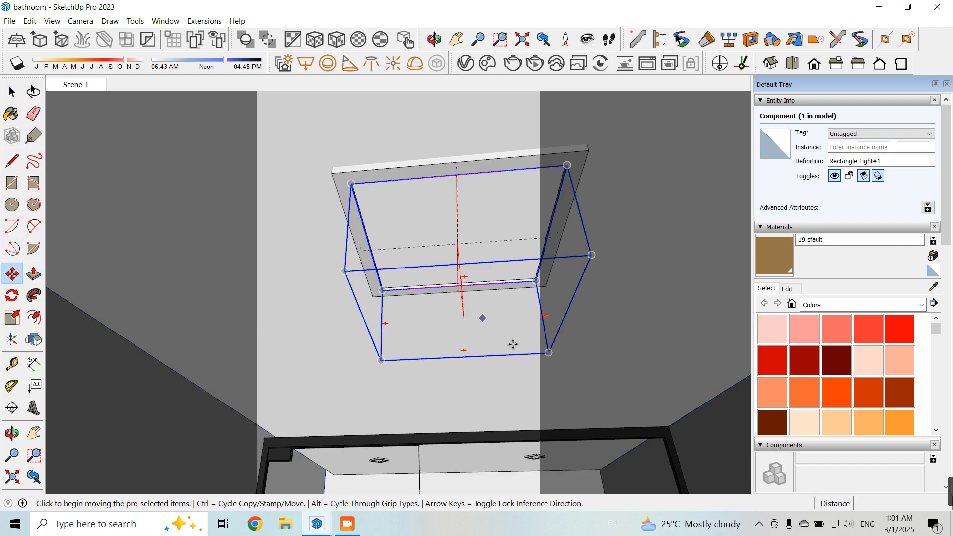
pyautogui.click(736, 424)
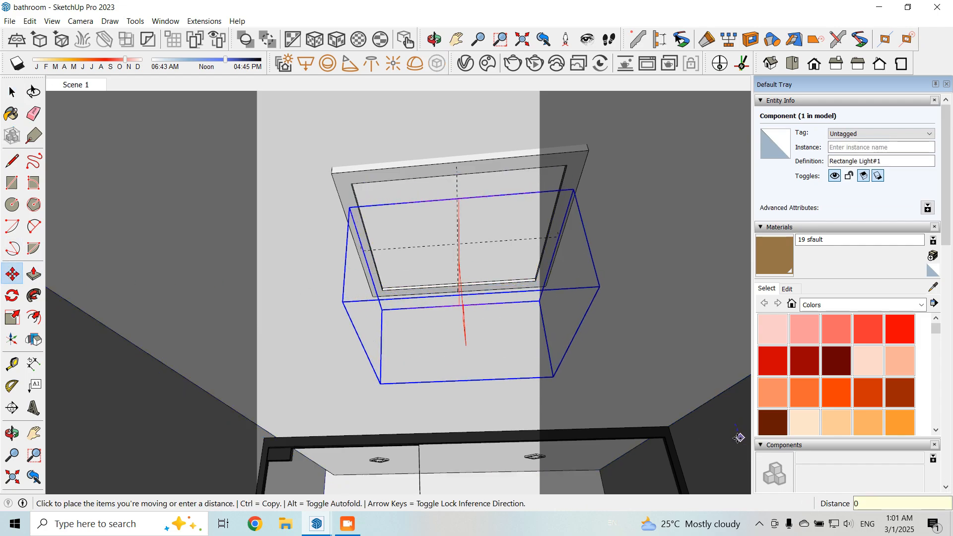
pyautogui.click(738, 438)
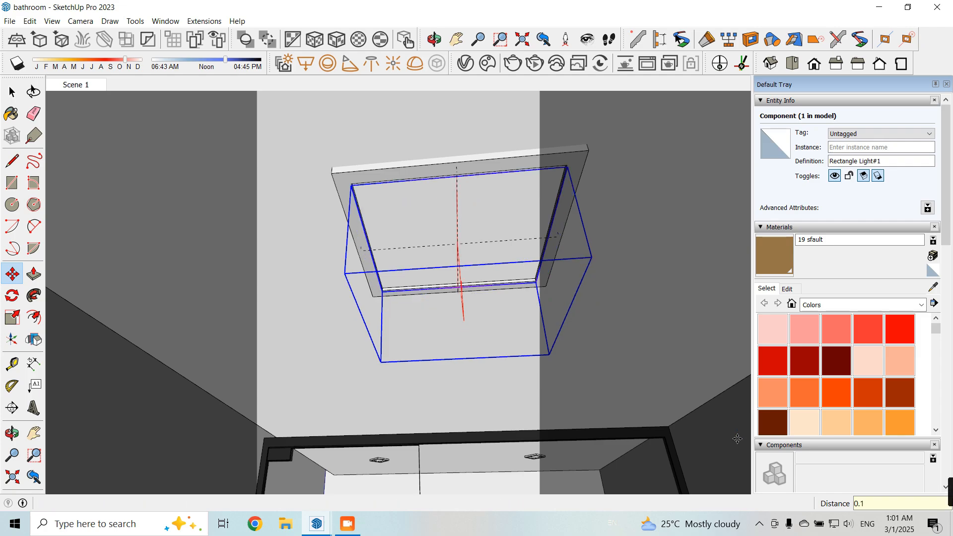
pyautogui.click(12, 92)
pyautogui.click(338, 271)
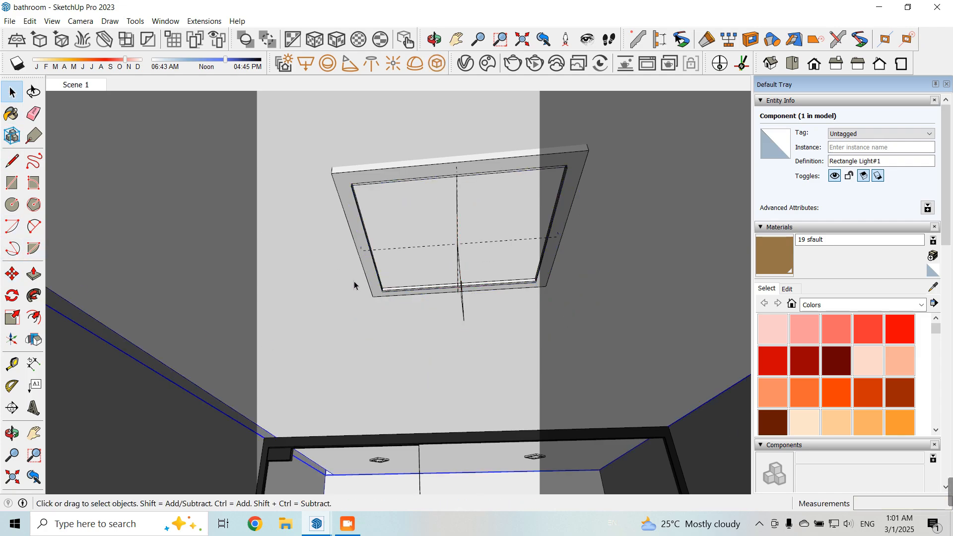
# Hide the glass panel in front of the shower
pyautogui.scroll(-1, 397, 201)
pyautogui.moveTo(449, 289); pyautogui.dragTo(434, 254, button='middle')
pyautogui.scroll(-3, 434, 253)
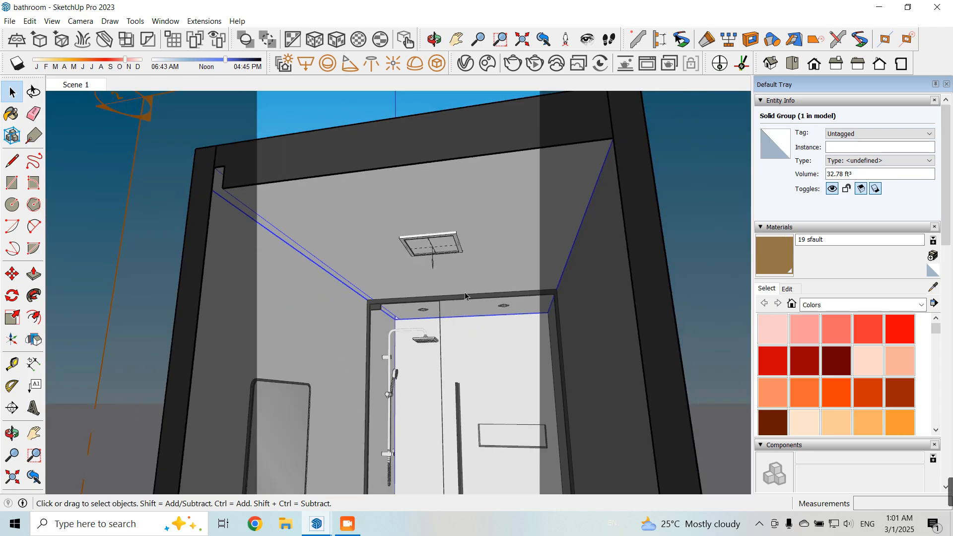
pyautogui.moveTo(465, 297); pyautogui.dragTo(417, 326, button='middle')
pyautogui.scroll(-4, 350, 220)
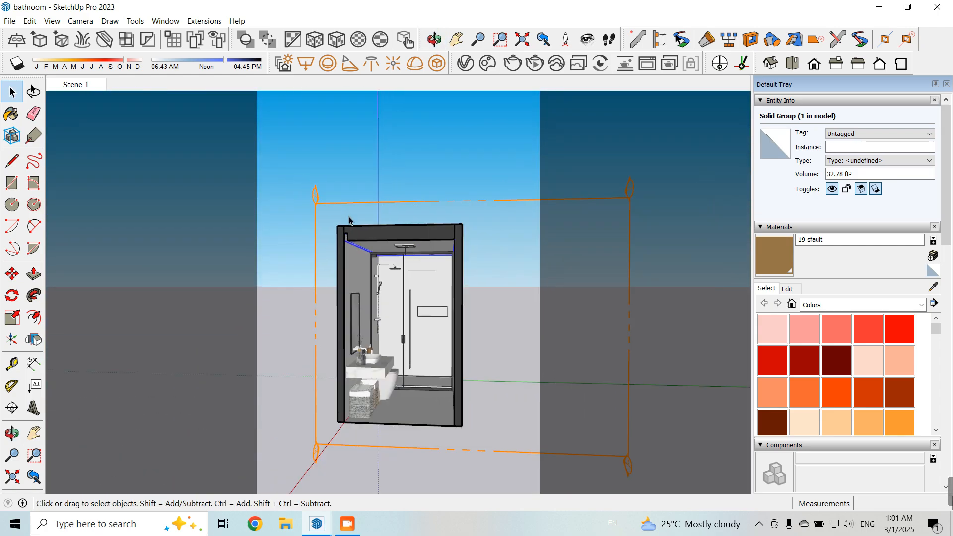
pyautogui.moveTo(350, 220); pyautogui.dragTo(388, 302, button='middle')
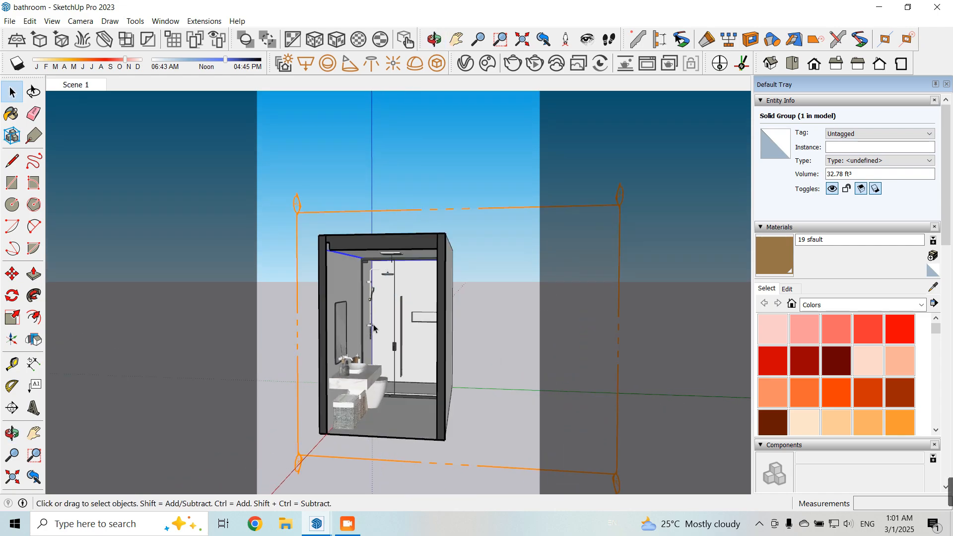
pyautogui.scroll(5, 388, 328)
pyautogui.click(397, 348)
pyautogui.rightClick(397, 347)
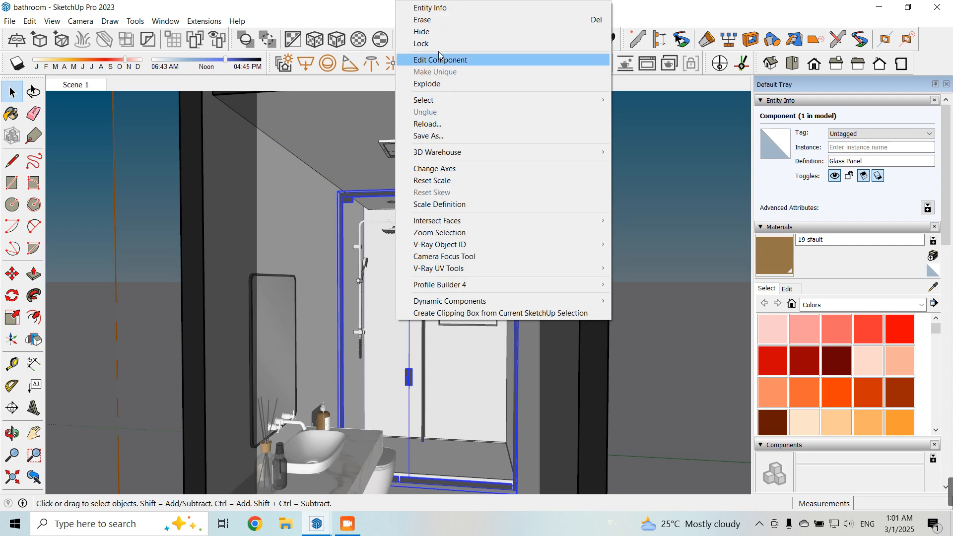
pyautogui.click(432, 32)
# Draw a V-Ray rectangle light on the shower ceiling beside the small fixture nearest the shower head and select it
pyautogui.scroll(5, 439, 225)
pyautogui.moveTo(392, 198)
pyautogui.mouseDown(button='middle')
pyautogui.moveTo(425, 124)
pyautogui.moveTo(336, 171)
pyautogui.moveTo(389, 187)
pyautogui.mouseUp(button='middle')
pyautogui.scroll(5, 335, 171)
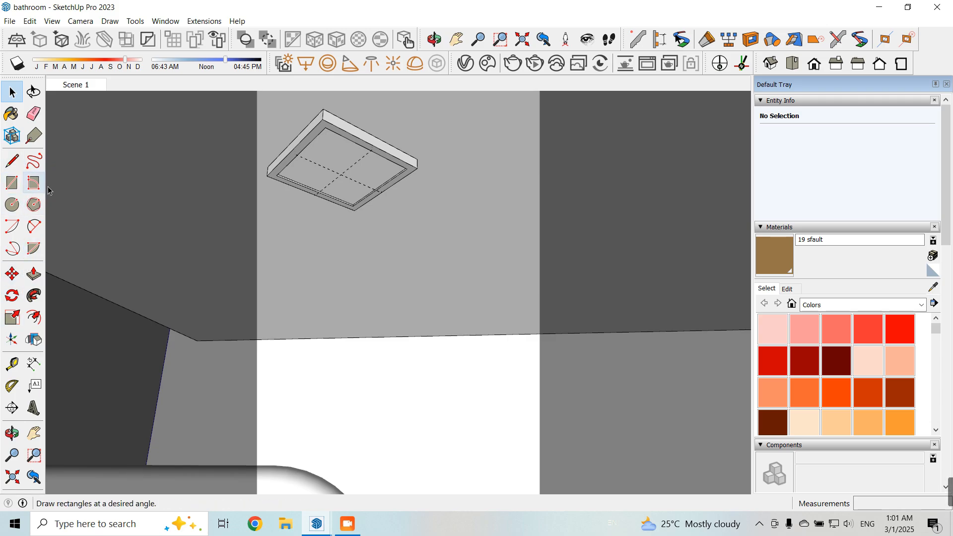
pyautogui.click(306, 63)
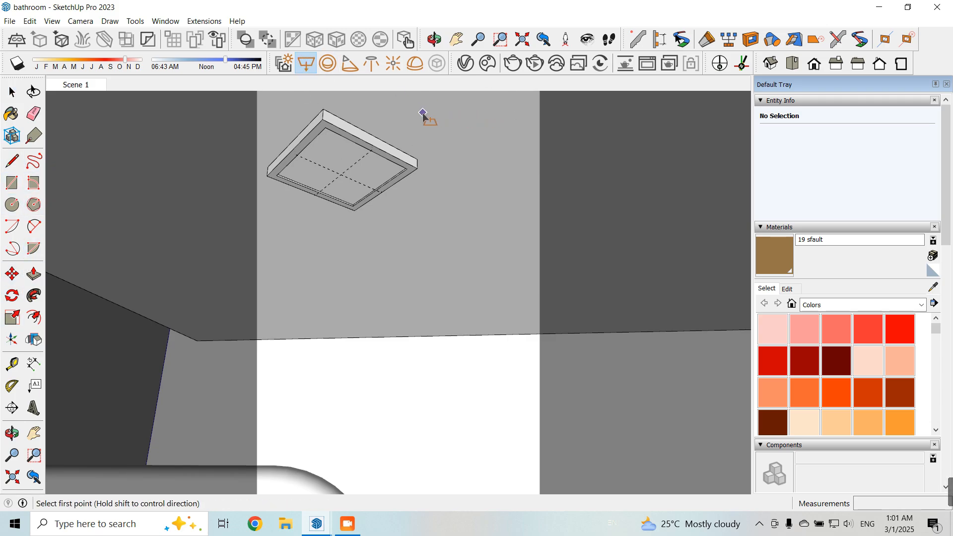
pyautogui.click(467, 108)
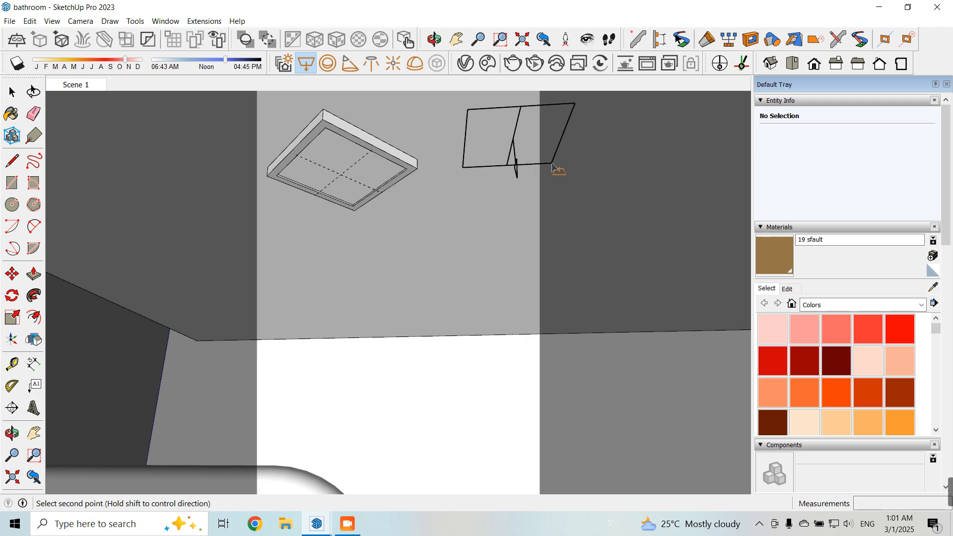
pyautogui.click(552, 164)
pyautogui.click(12, 92)
pyautogui.click(517, 164)
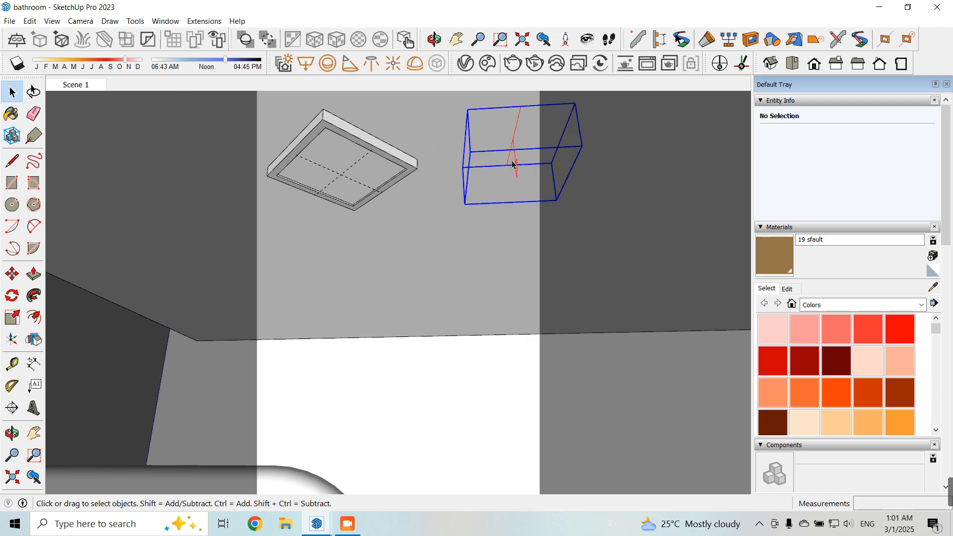
# Rotate the new rectangle light 45 degrees on the ceiling plane to match the small shower fixture's orientation
pyautogui.click(12, 296)
pyautogui.click(476, 242)
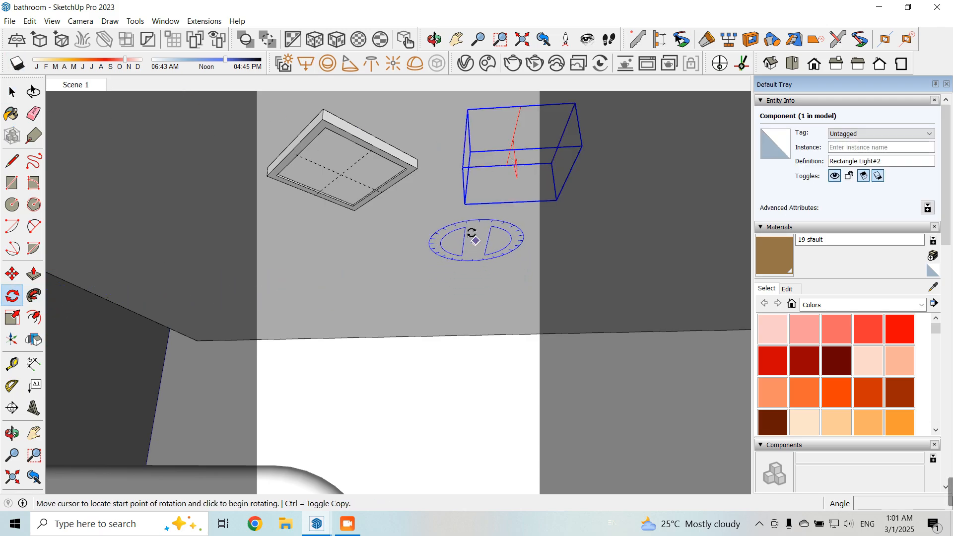
pyautogui.click(468, 222)
pyautogui.press('Escape')
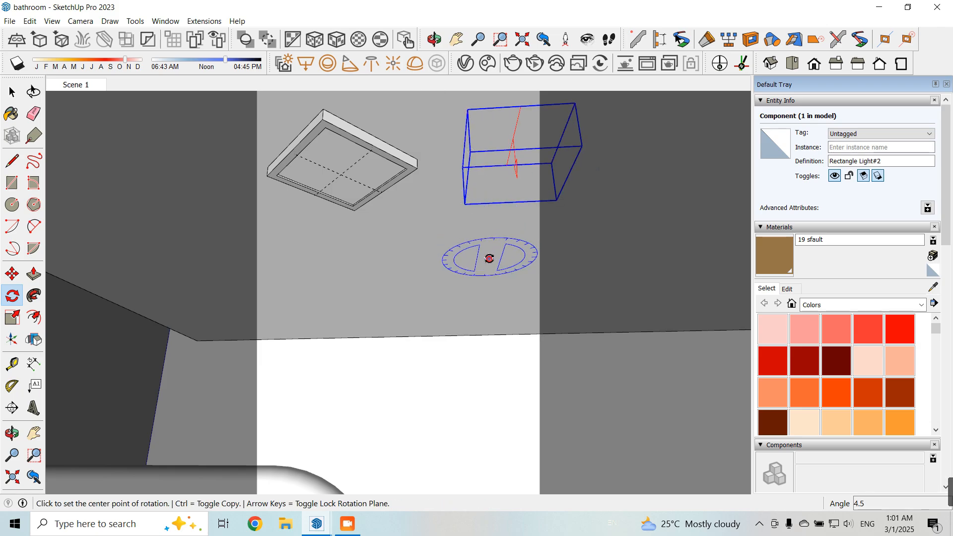
pyautogui.click(489, 258)
pyautogui.click(495, 232)
pyautogui.press('Escape')
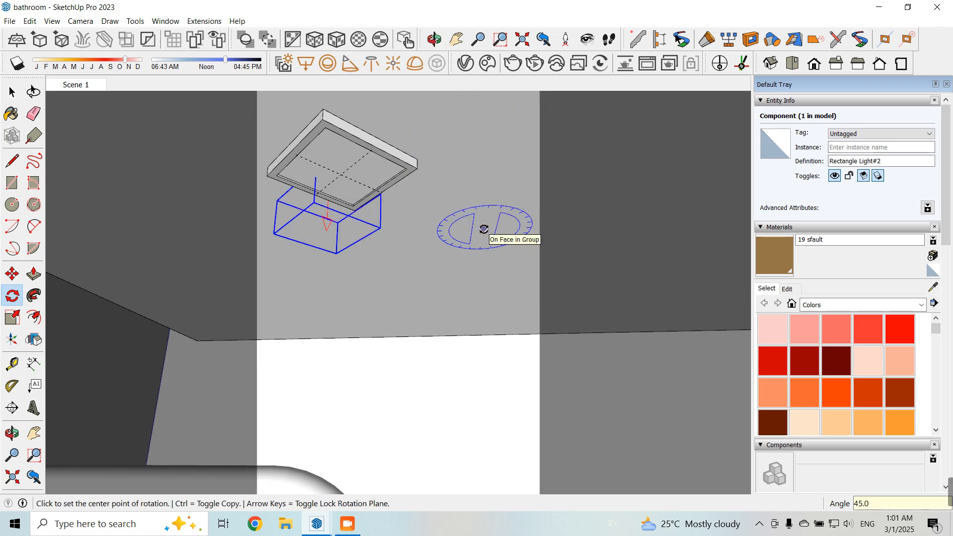
# Move the rectangle light onto the small shower fixture's inner corner and scale it along both horizontal axes to fill the frame opening
pyautogui.click(12, 274)
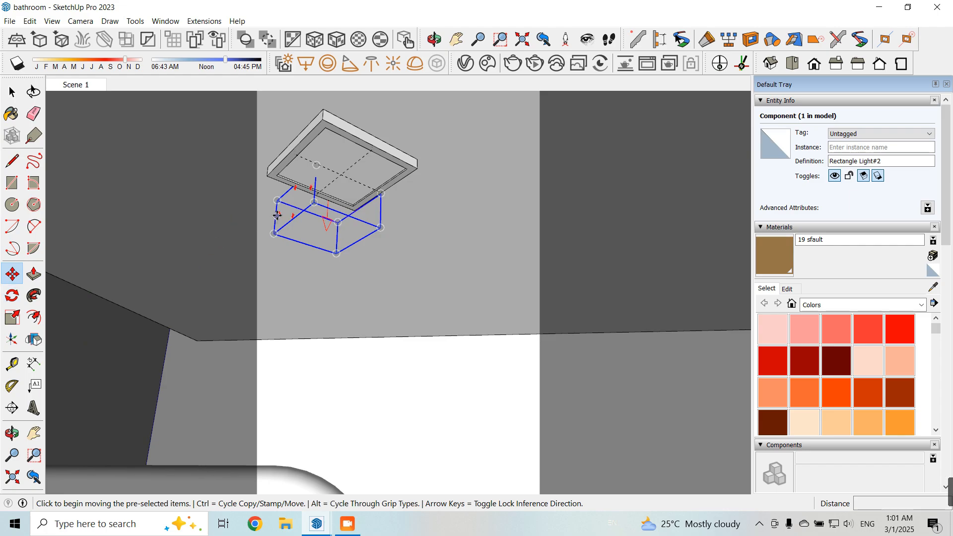
pyautogui.click(271, 199)
pyautogui.click(267, 175)
pyautogui.press('q')
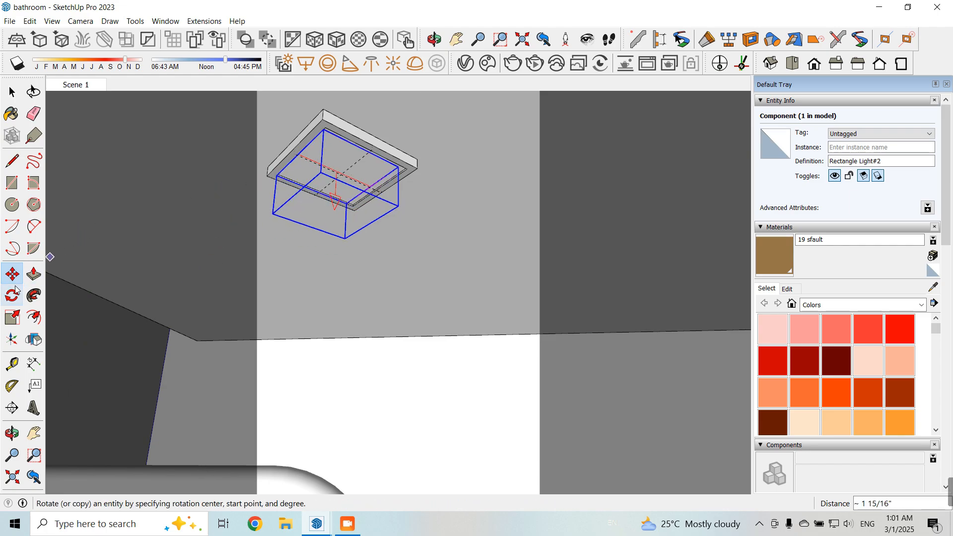
pyautogui.press('s')
pyautogui.scroll(3, 461, 180)
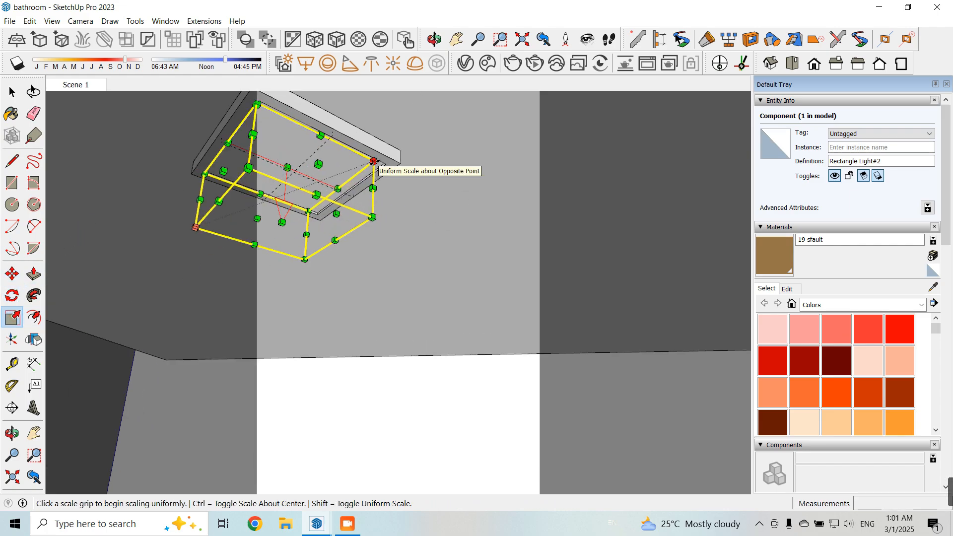
pyautogui.click(373, 161)
pyautogui.click(381, 164)
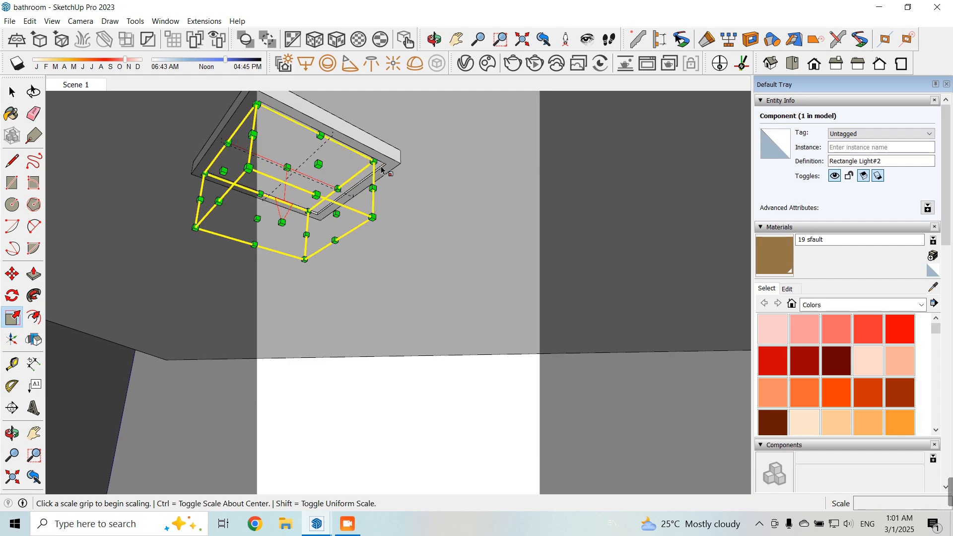
pyautogui.click(329, 209)
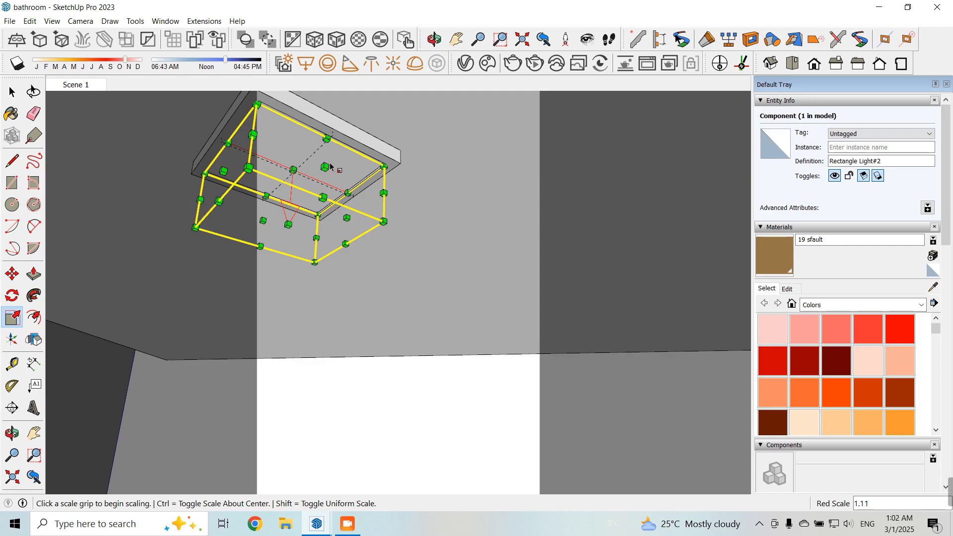
pyautogui.click(328, 165)
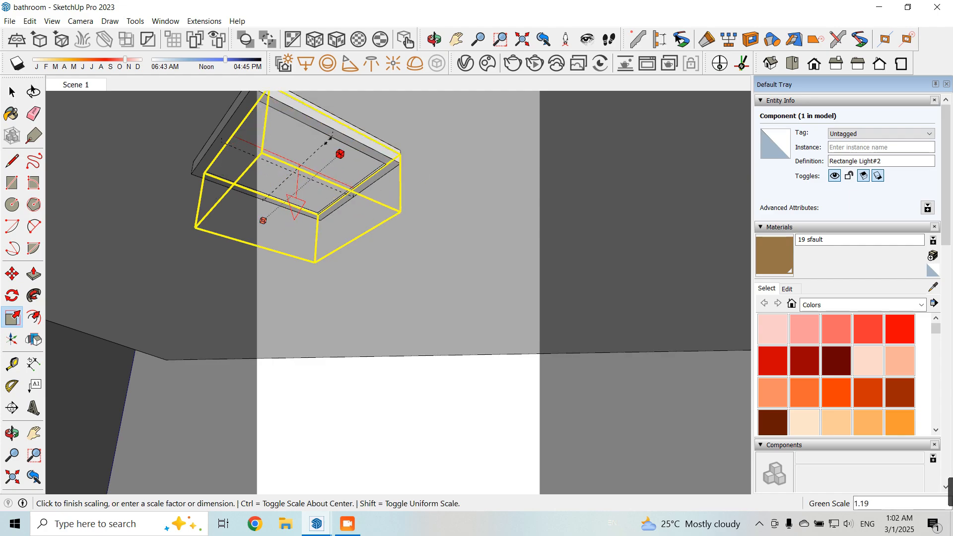
pyautogui.click(330, 137)
# Move the small shower fixture's rectangle light down by 0.1
pyautogui.click(12, 92)
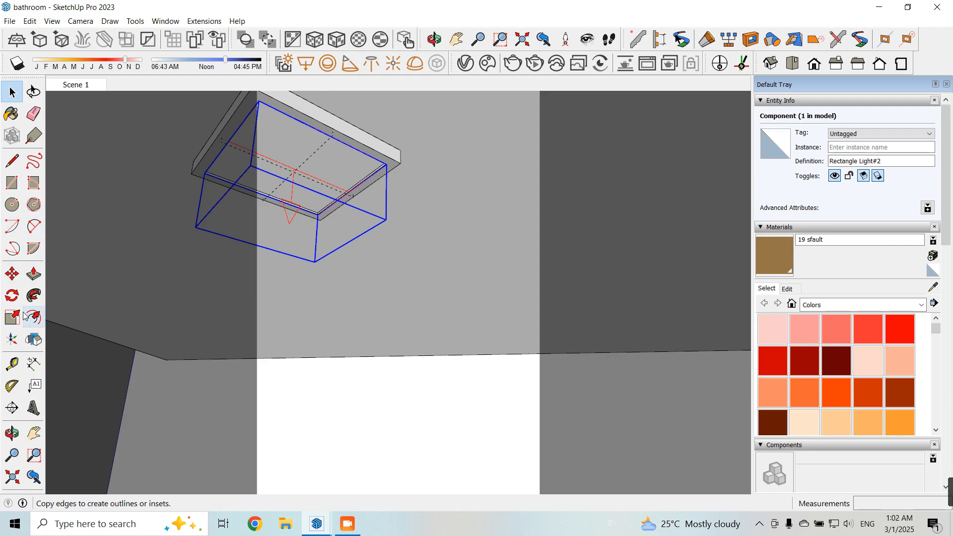
pyautogui.click(12, 274)
pyautogui.click(433, 383)
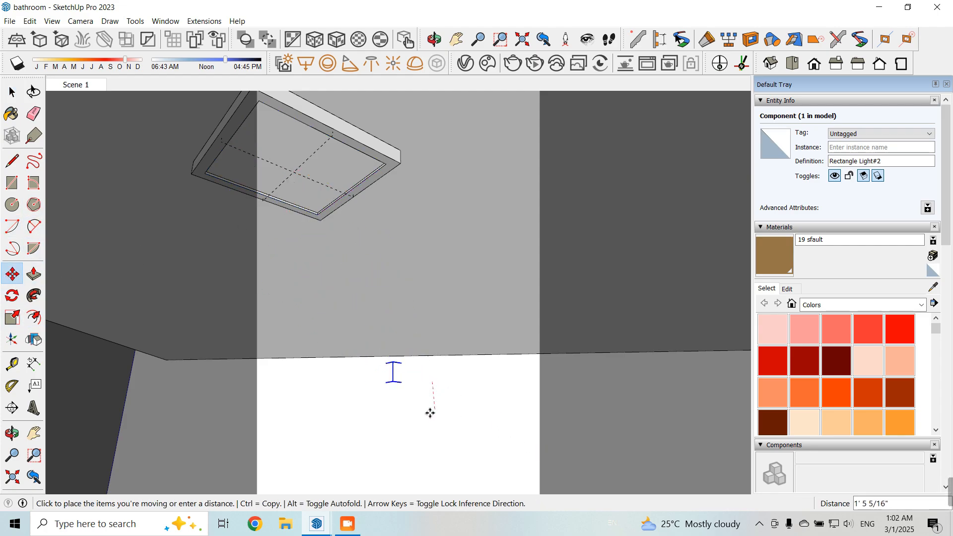
pyautogui.write('0.1')
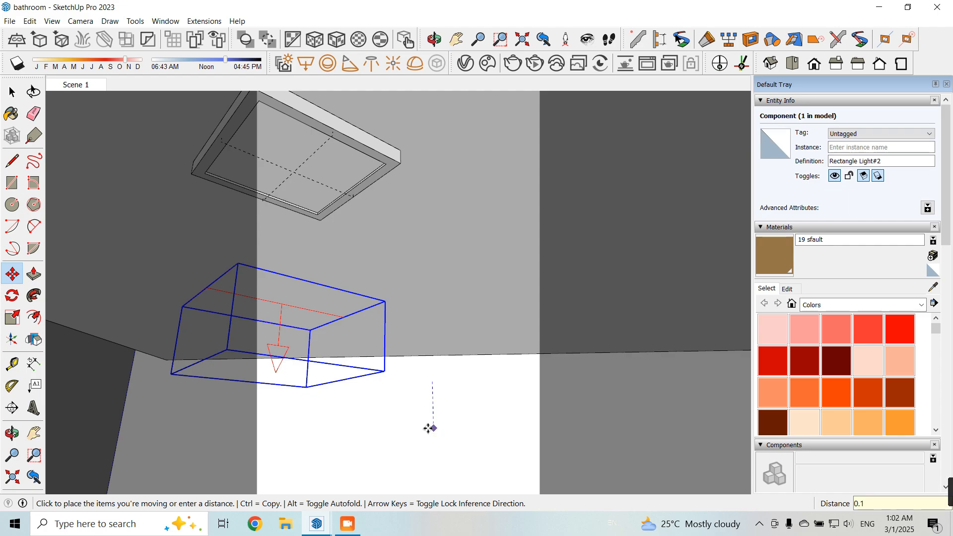
pyautogui.press('Return')
# Copy the small rectangle light to the matching corner of the second shower fixture, 2' 4 11/16" away, and deselect it
pyautogui.press('ctrl')
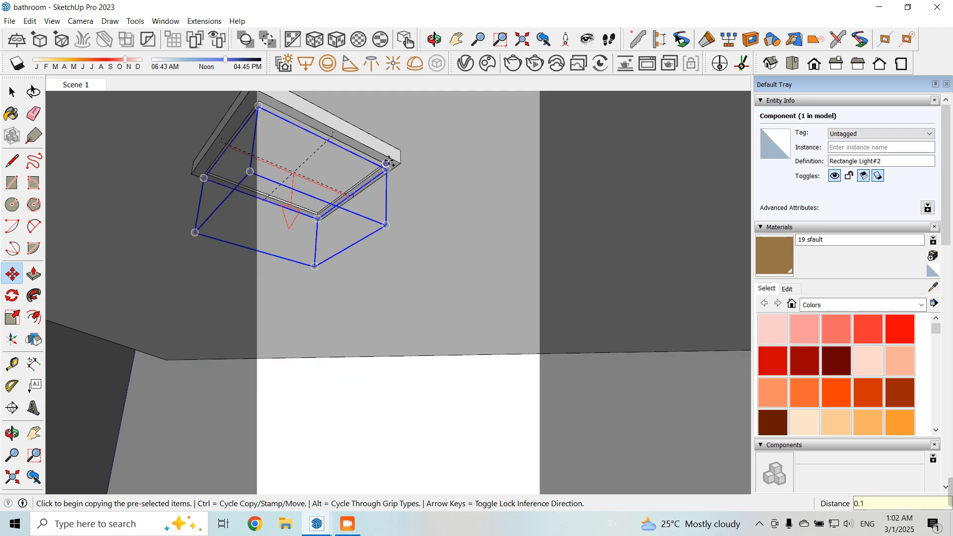
pyautogui.click(388, 161)
pyautogui.scroll(-5, 171, 188)
pyautogui.scroll(-2, 480, 183)
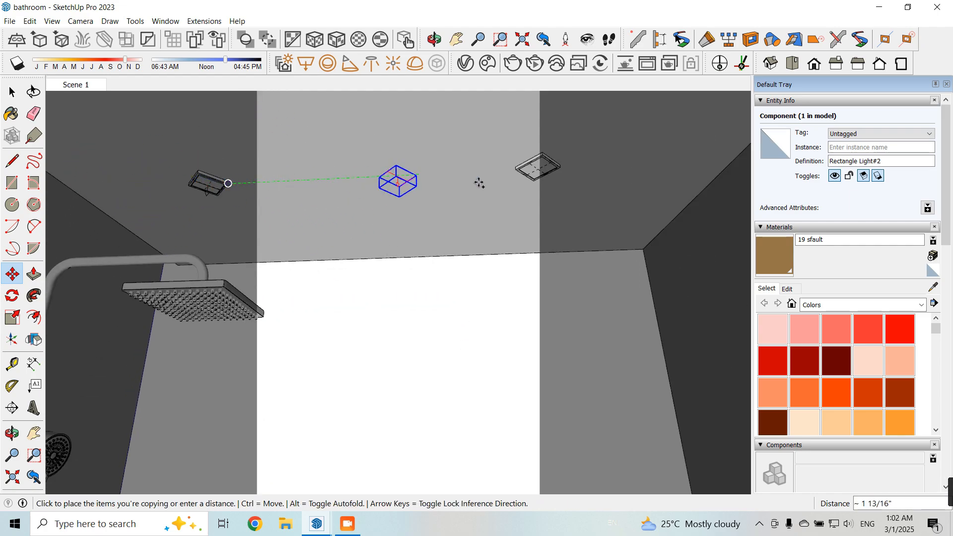
pyautogui.scroll(8, 574, 180)
pyautogui.click(573, 180)
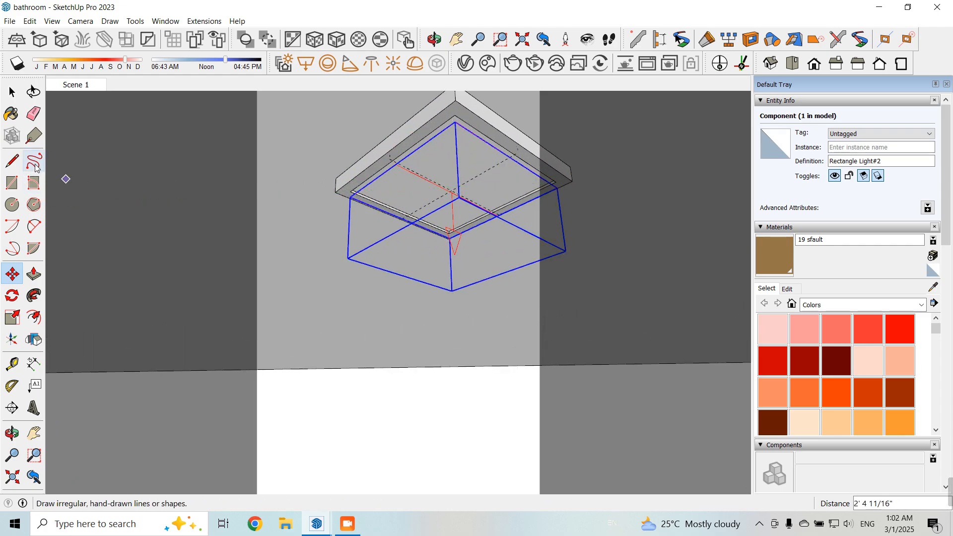
pyautogui.click(12, 92)
pyautogui.click(332, 366)
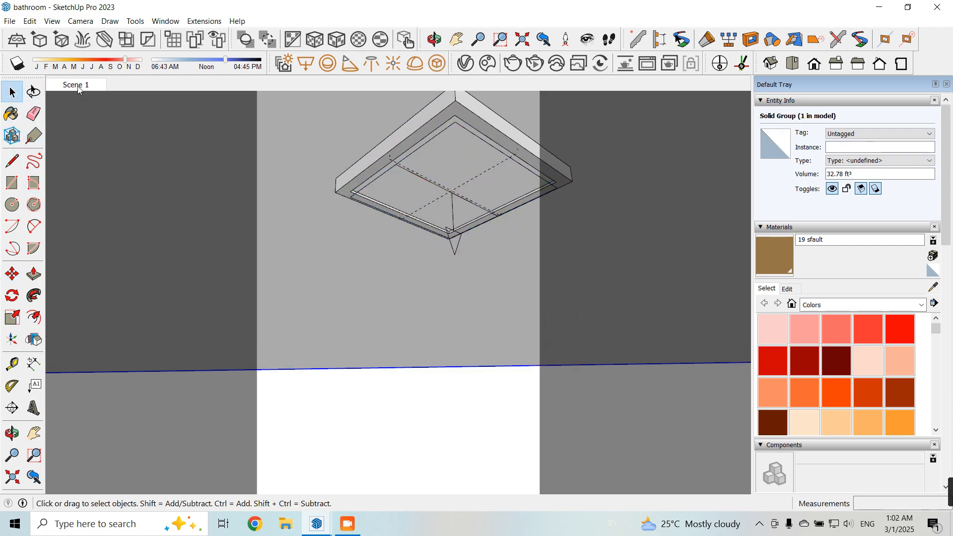
# Return to the Scene 1 view and rename Rectangle Light#1, the large ceiling fixture's light, to "big rec ceiling light" in the V-Ray Asset Editor
pyautogui.scroll(-10, 348, 298)
pyautogui.scroll(-5, 354, 224)
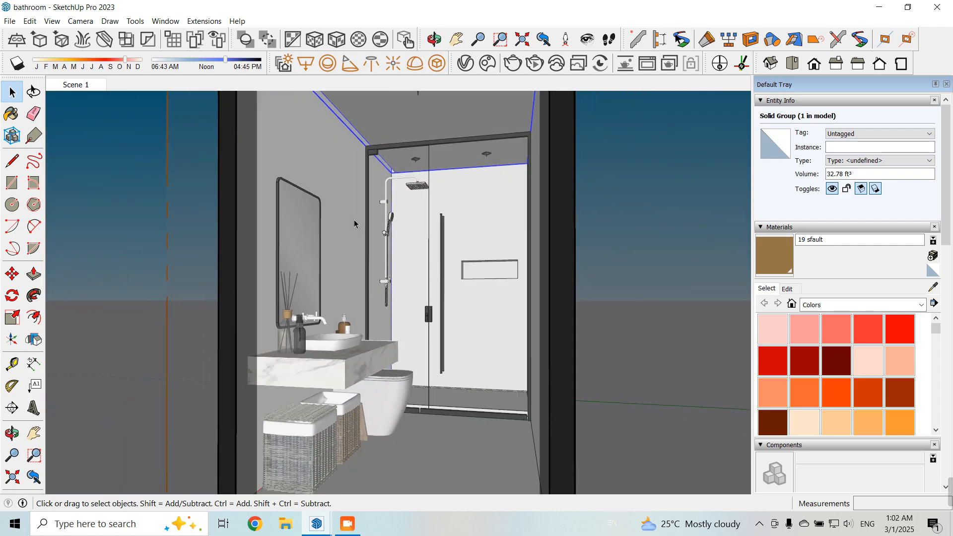
pyautogui.click(467, 64)
pyautogui.moveTo(582, 32); pyautogui.dragTo(534, 38)
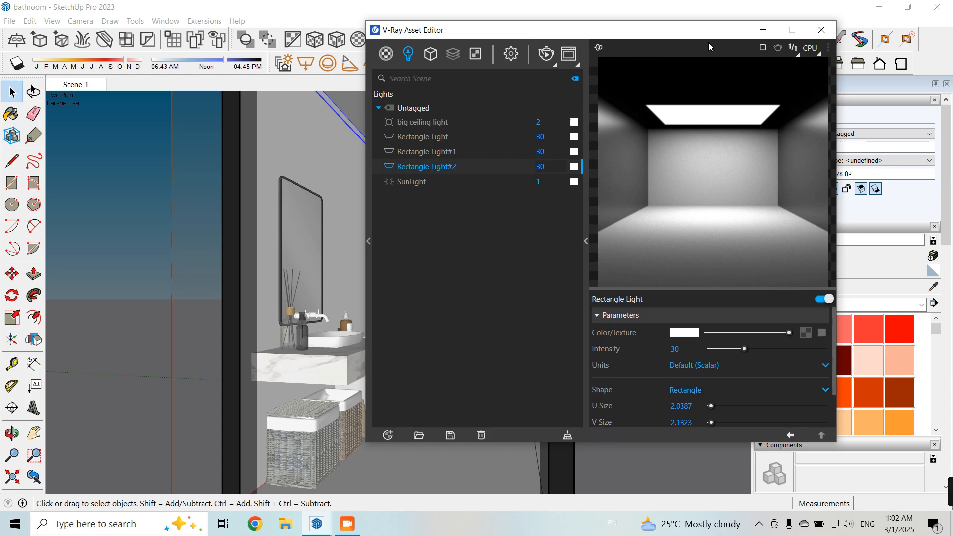
pyautogui.moveTo(670, 37); pyautogui.dragTo(818, 36)
pyautogui.rightClick(609, 151)
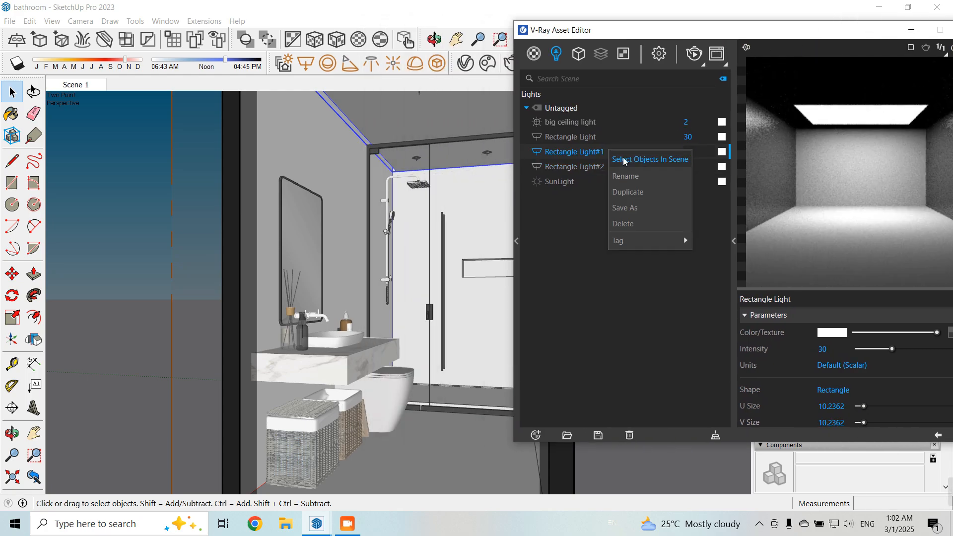
pyautogui.click(625, 160)
pyautogui.rightClick(610, 153)
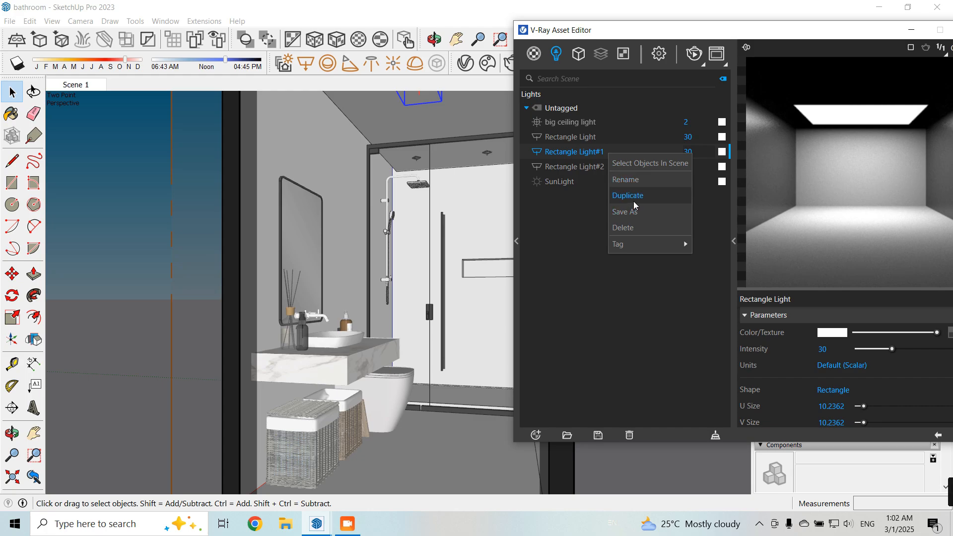
pyautogui.click(632, 184)
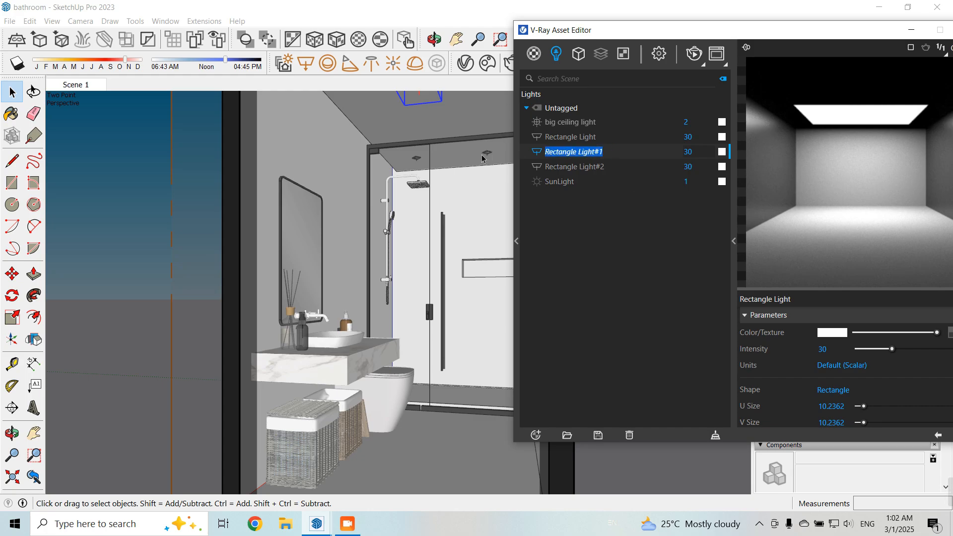
pyautogui.write('big rec ceiling')
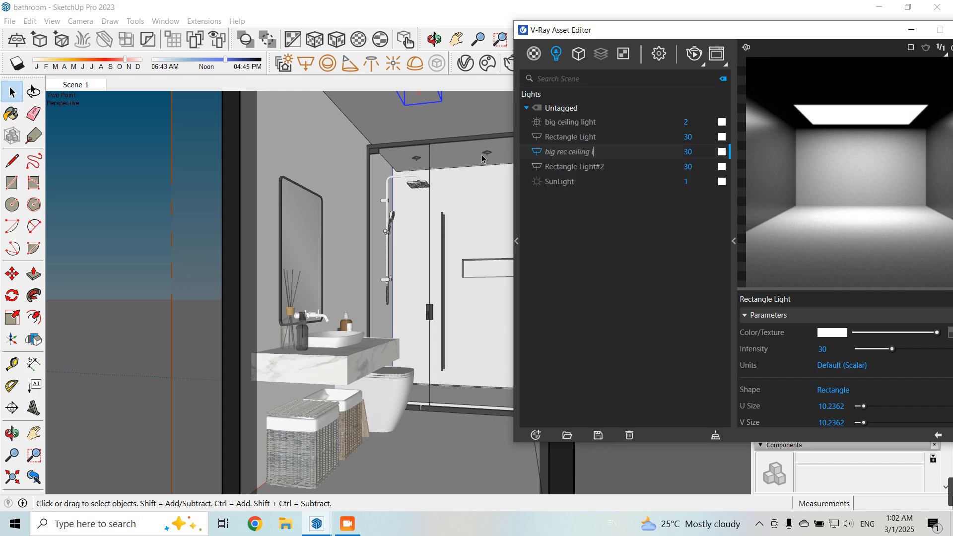
pyautogui.press('Return')
# Copy the name text of the big rec ceiling light without changing it
pyautogui.rightClick(595, 139)
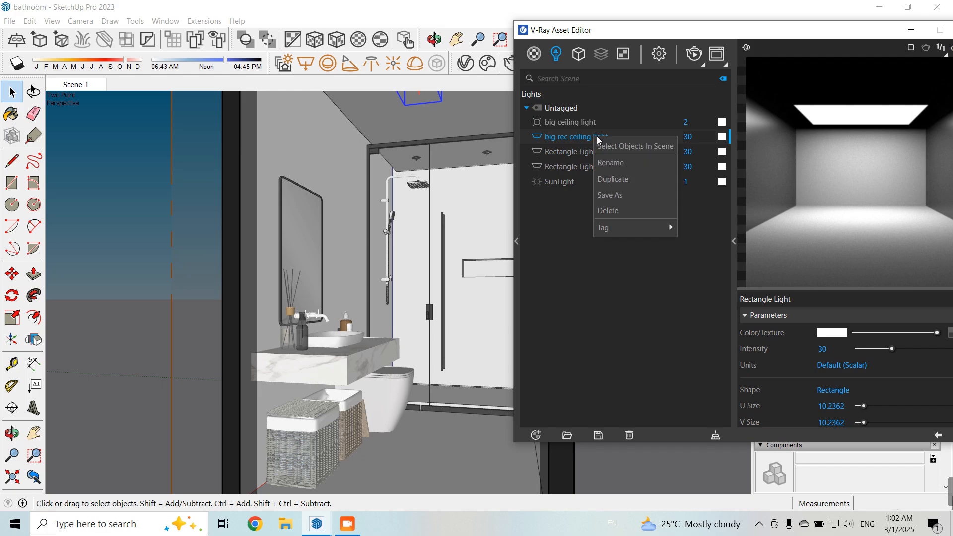
pyautogui.click(612, 160)
pyautogui.hotkey('ctrl', 'c')
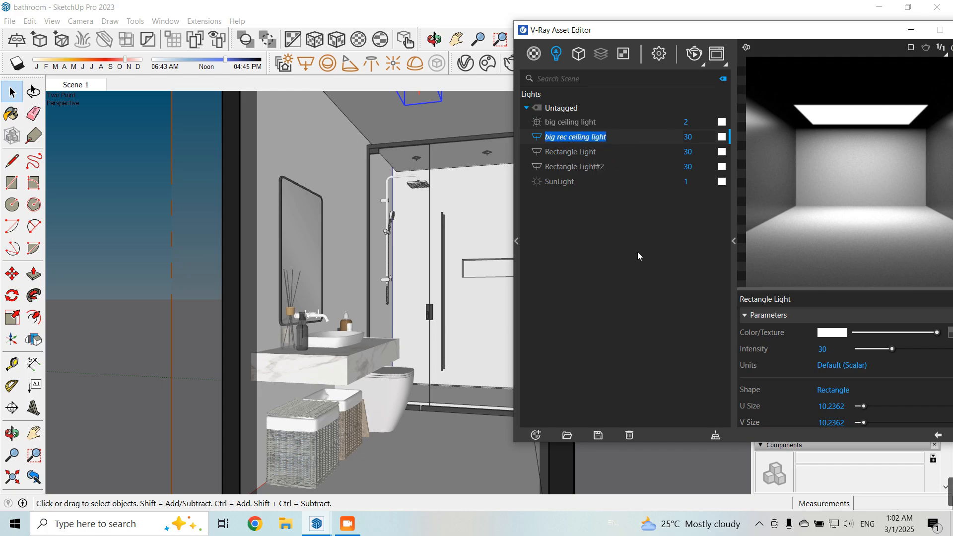
pyautogui.click(620, 270)
# Check which scene objects belong to Rectangle Light and Rectangle Light#2 by selecting each light's objects in the scene
pyautogui.click(598, 167)
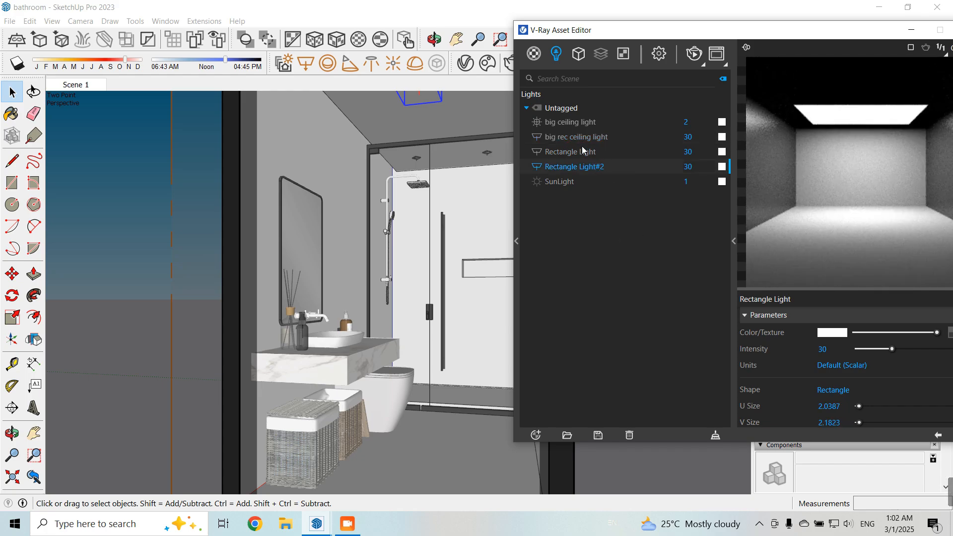
pyautogui.click(564, 153)
pyautogui.rightClick(580, 152)
pyautogui.click(594, 159)
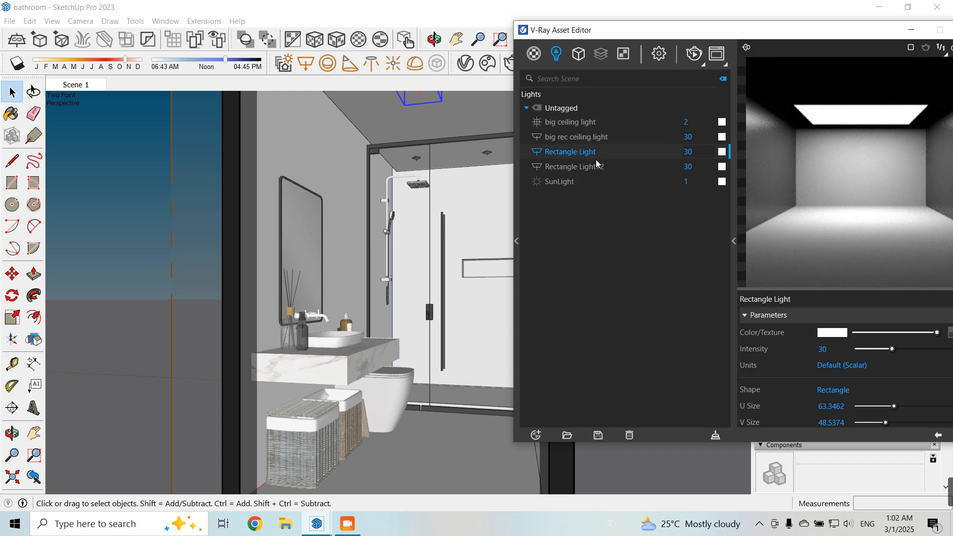
pyautogui.rightClick(588, 166)
pyautogui.click(606, 176)
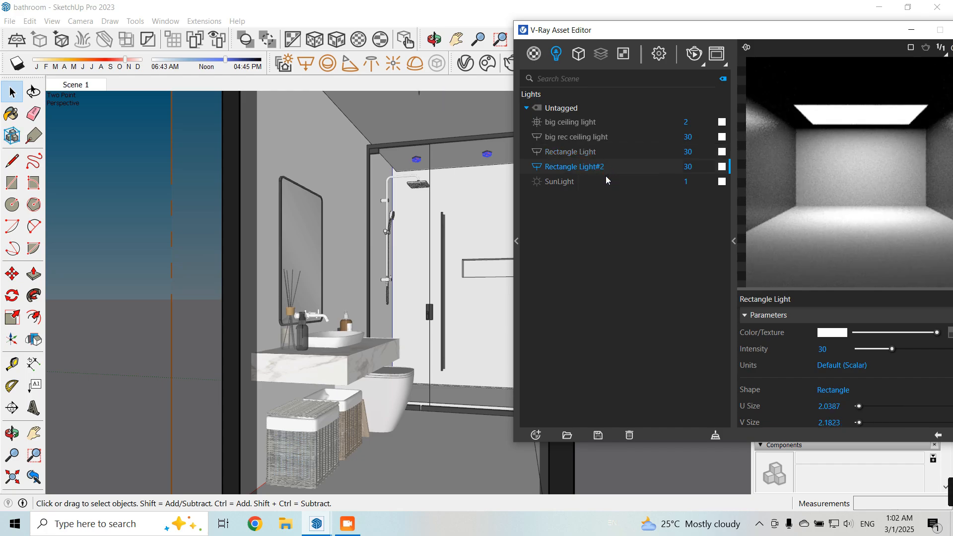
pyautogui.rightClick(579, 151)
pyautogui.click(599, 147)
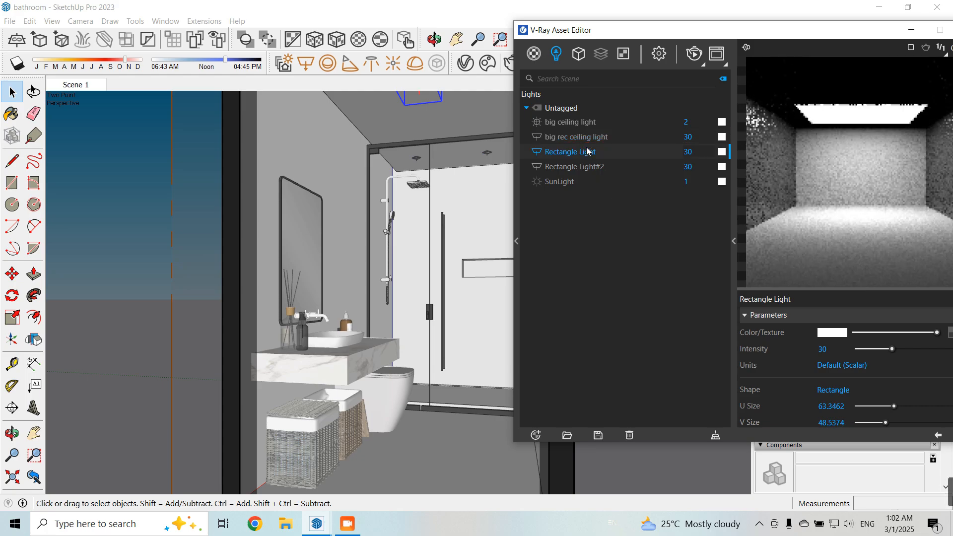
# Delete the unused Rectangle Light asset from the scene's lights
pyautogui.rightClick(587, 151)
pyautogui.click(608, 224)
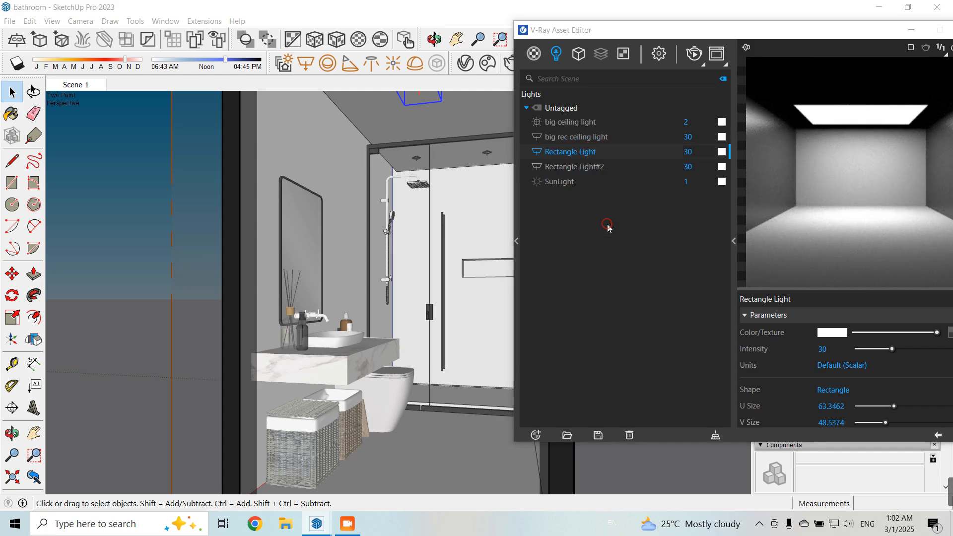
pyautogui.click(511, 261)
# Rename Rectangle Light#2, used by the shower fixtures, to "small rec ceiling light", reusing the copied name
pyautogui.rightClick(603, 150)
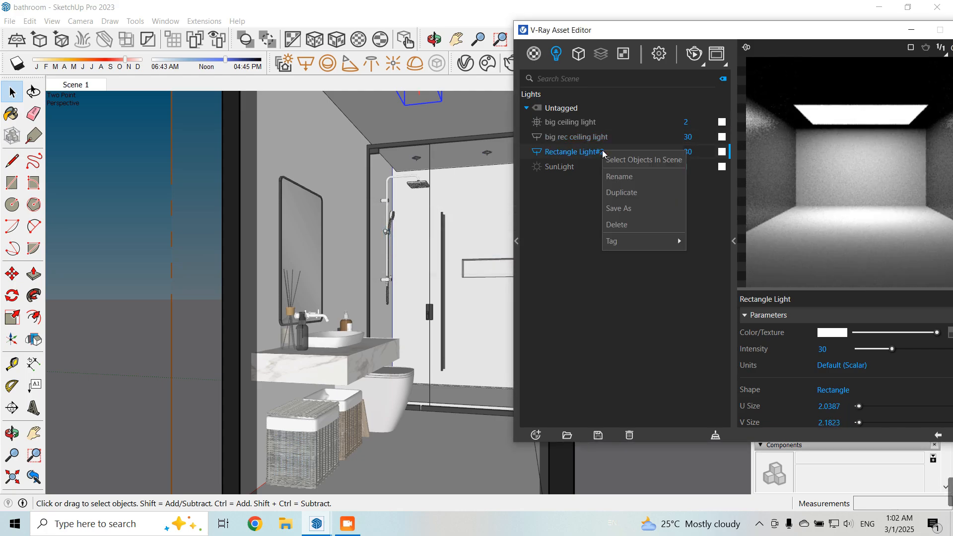
pyautogui.click(621, 177)
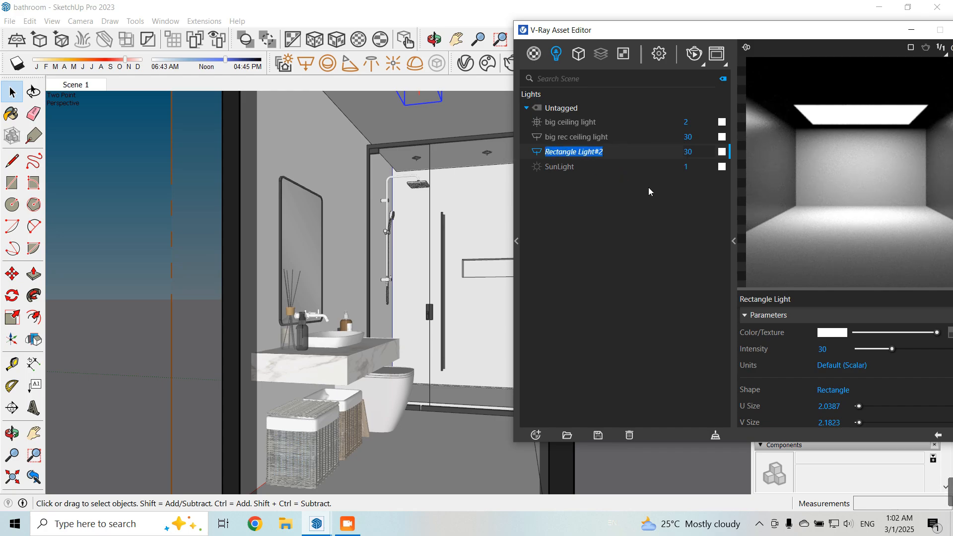
pyautogui.hotkey('ctrl', 'v')
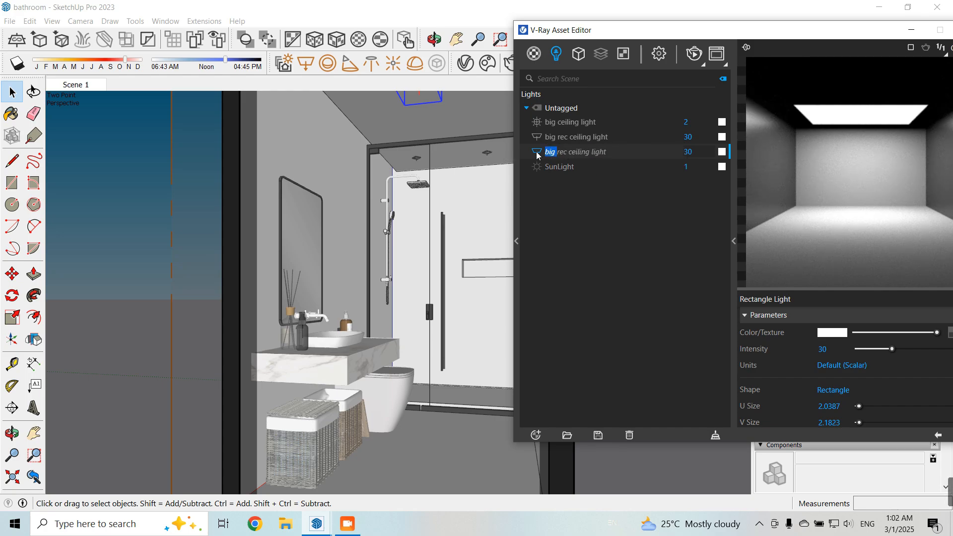
pyautogui.write('small')
pyautogui.press('Return')
# Set the small rec ceiling light's intensity units to Radiant power (W)
pyautogui.moveTo(852, 42); pyautogui.dragTo(768, 42)
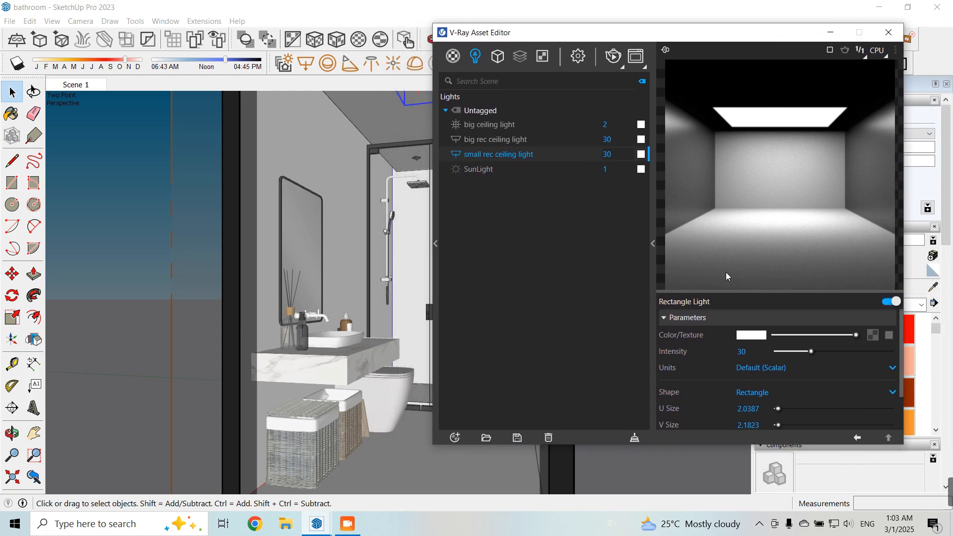
pyautogui.click(761, 368)
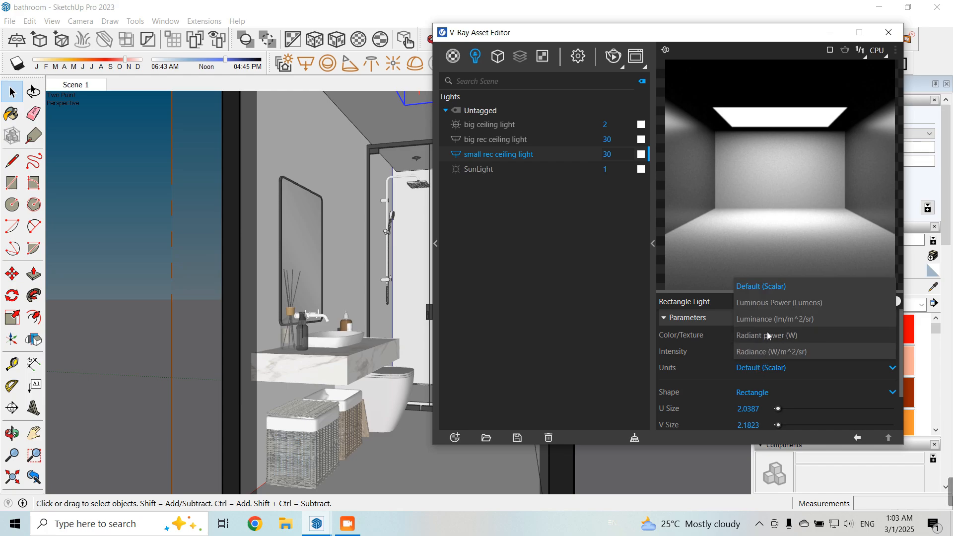
pyautogui.click(708, 368)
pyautogui.click(769, 368)
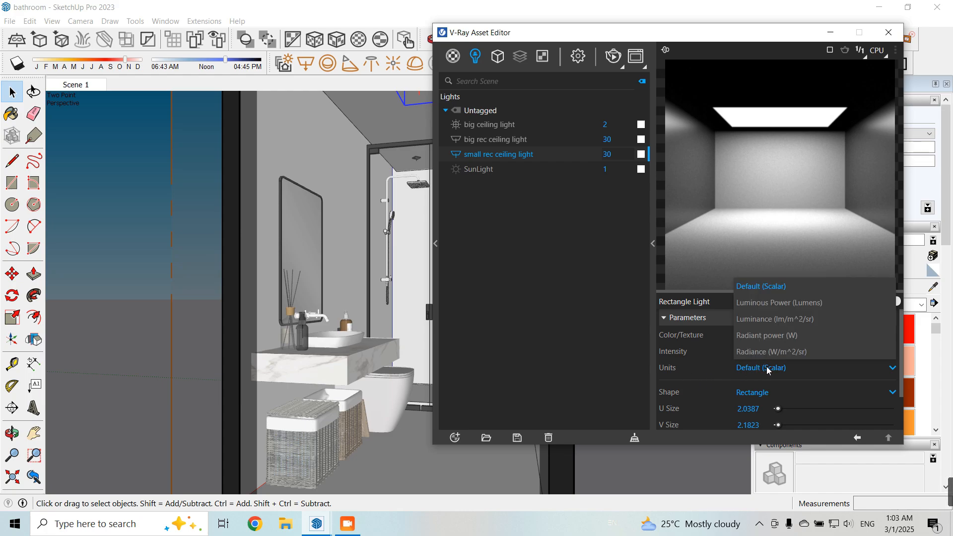
pyautogui.click(767, 334)
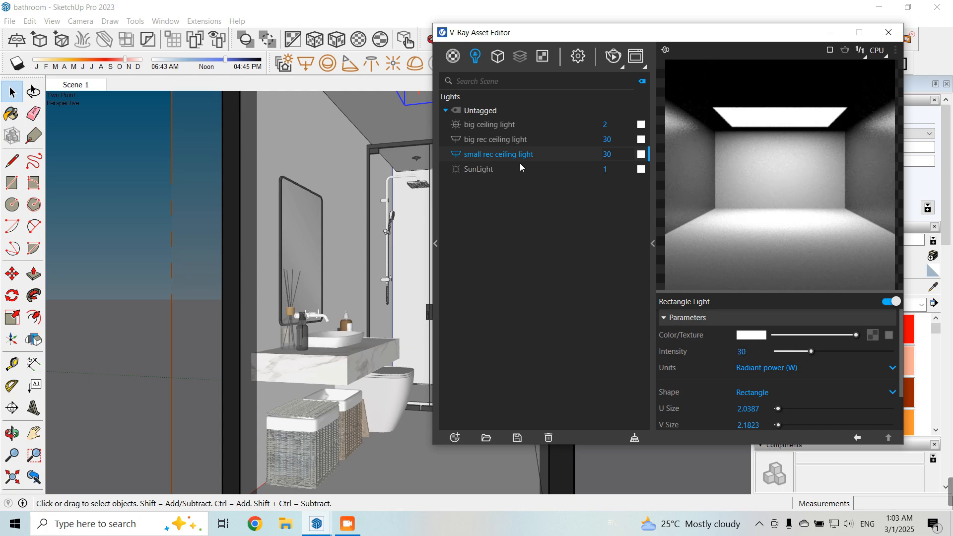
# Set the big rec ceiling light's units to Radiant power (W) and its intensity to 45
pyautogui.click(506, 142)
pyautogui.click(764, 368)
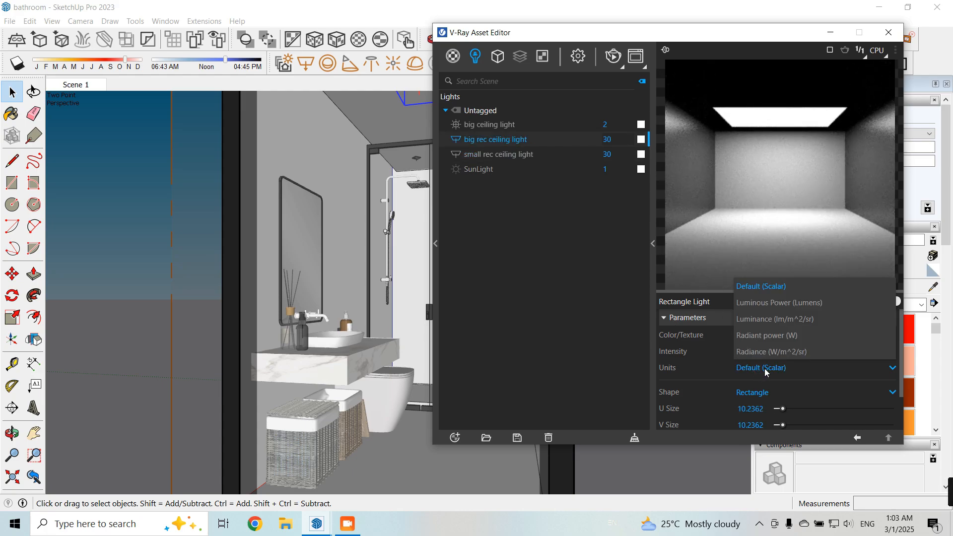
pyautogui.click(766, 336)
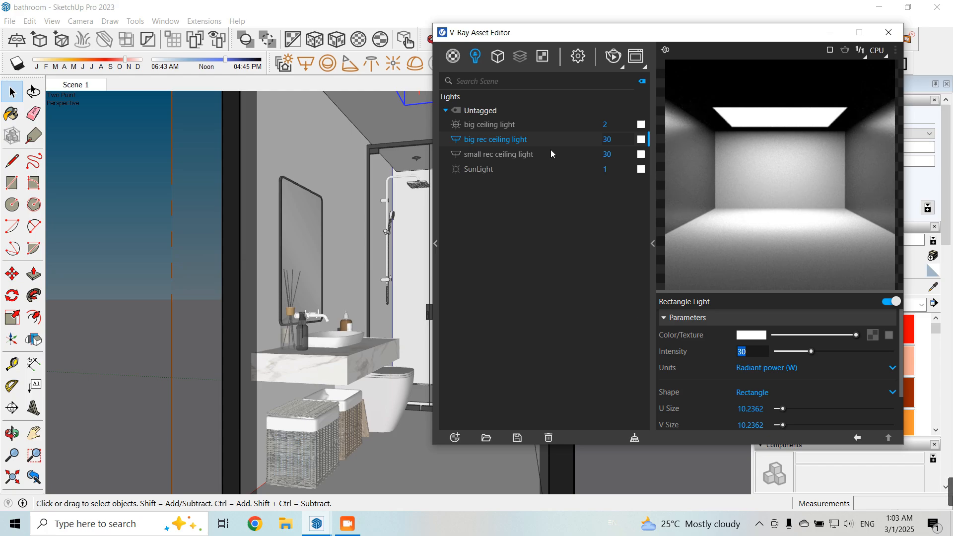
pyautogui.write('45')
pyautogui.press('Return')
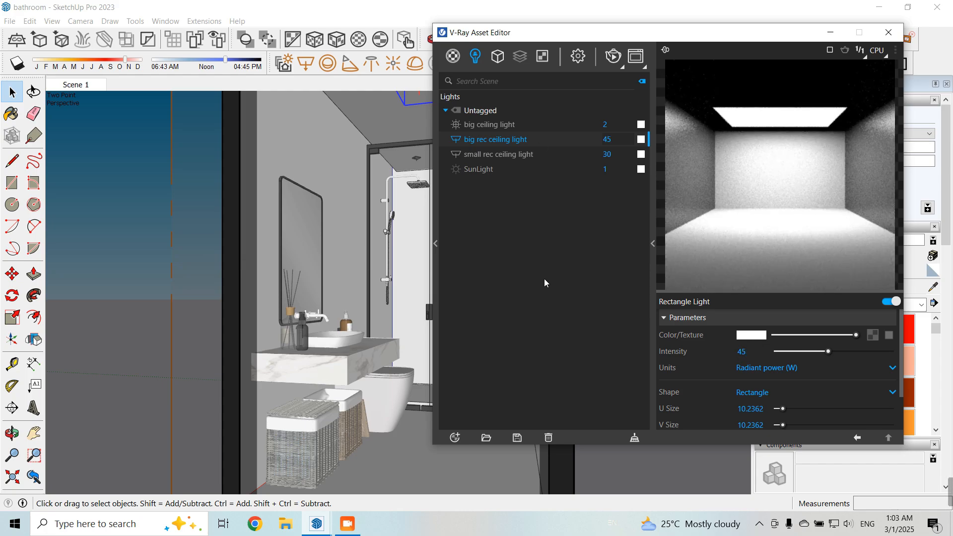
# Set the small rec ceiling light's intensity to 45 and minimize the Asset Editor
pyautogui.click(535, 156)
pyautogui.moveTo(748, 351); pyautogui.dragTo(691, 352)
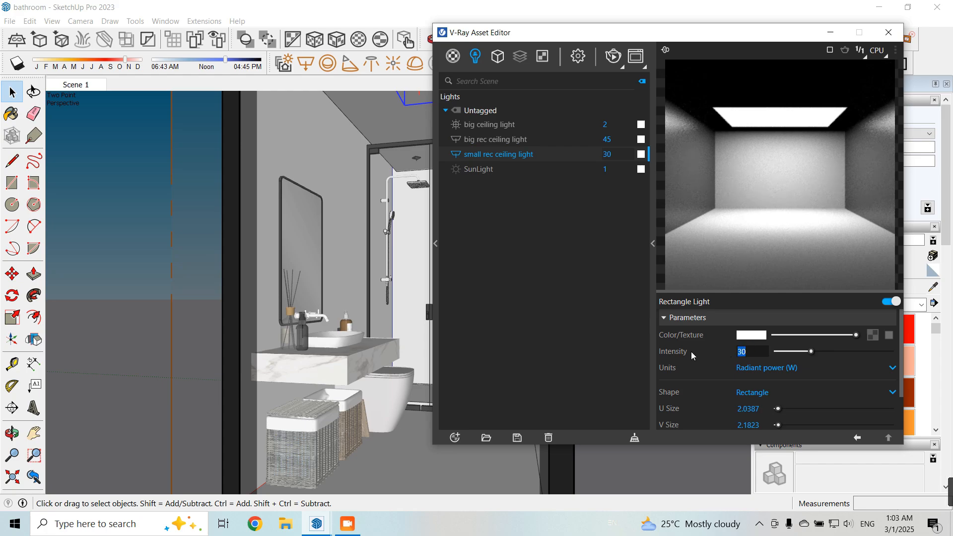
pyautogui.write('45')
pyautogui.press('Return')
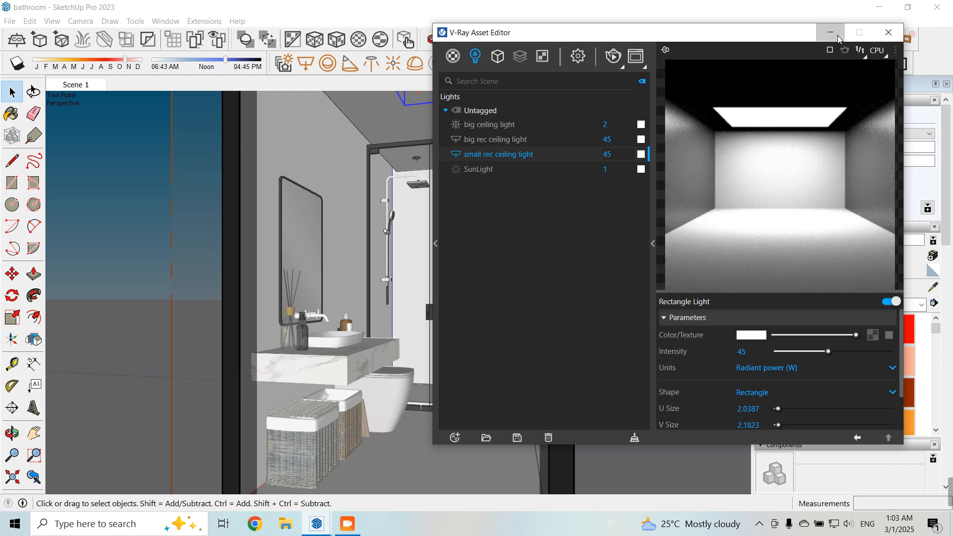
pyautogui.click(831, 32)
# Restore the Scene 1 view and run a V-Ray interactive test render of the bathroom
pyautogui.scroll(-2, 426, 368)
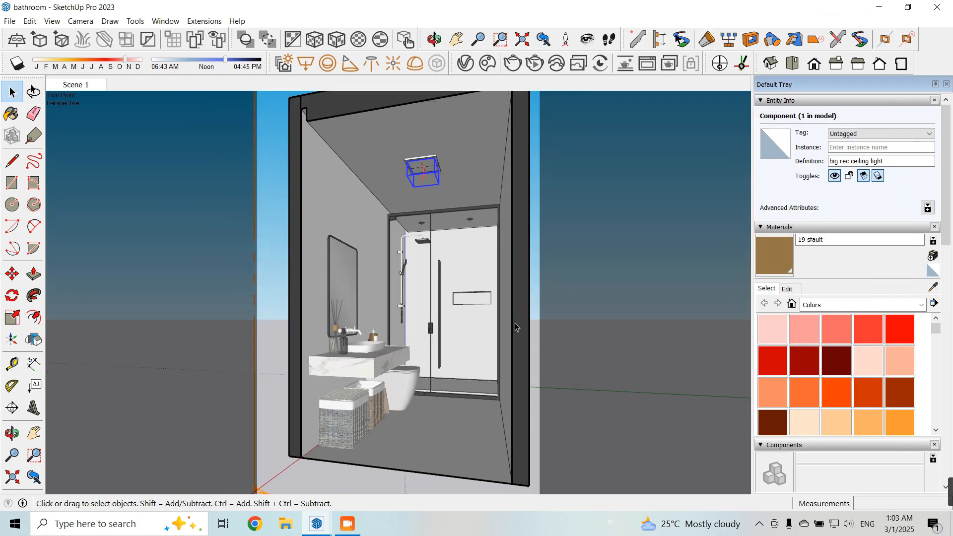
pyautogui.moveTo(517, 328); pyautogui.dragTo(514, 293, button='middle')
pyautogui.scroll(2, 372, 156)
pyautogui.moveTo(527, 230); pyautogui.dragTo(436, 193, button='middle')
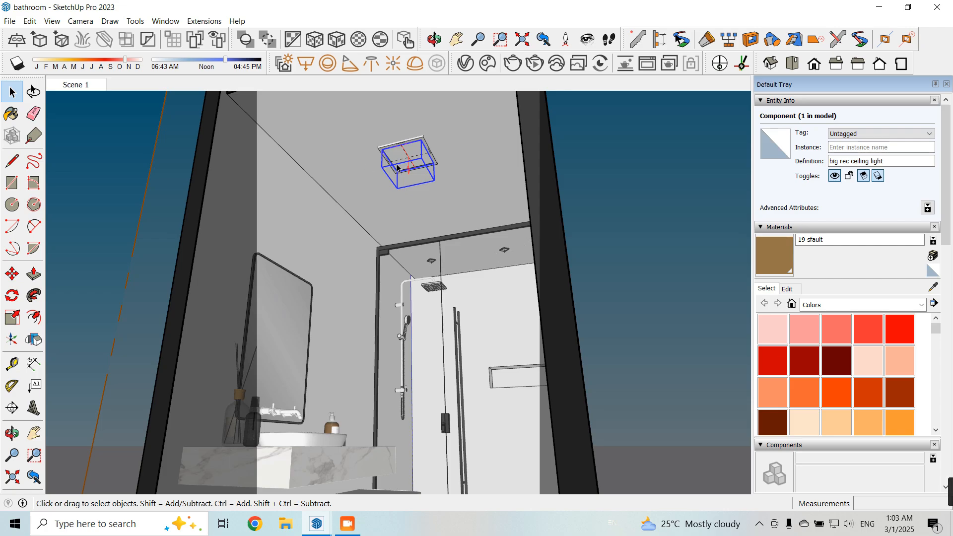
pyautogui.click(98, 86)
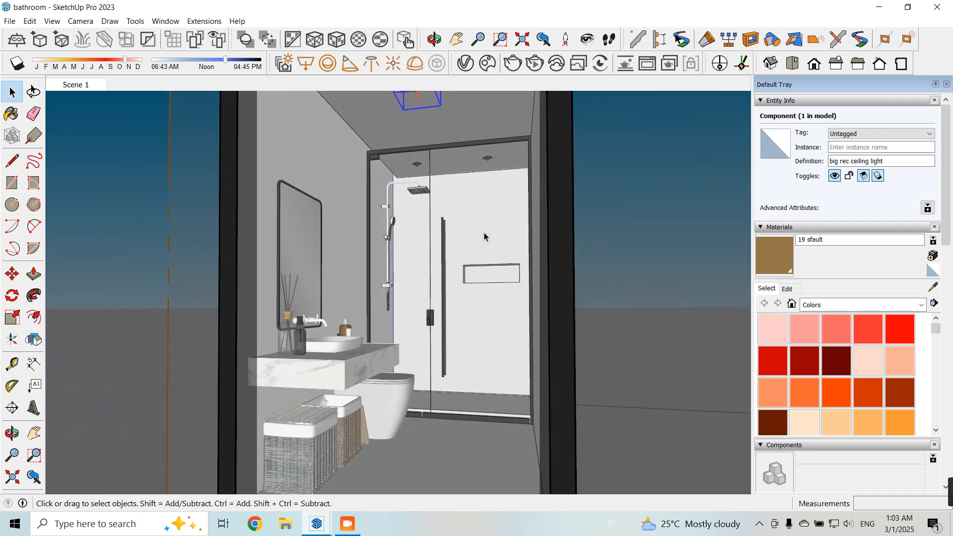
pyautogui.click(535, 63)
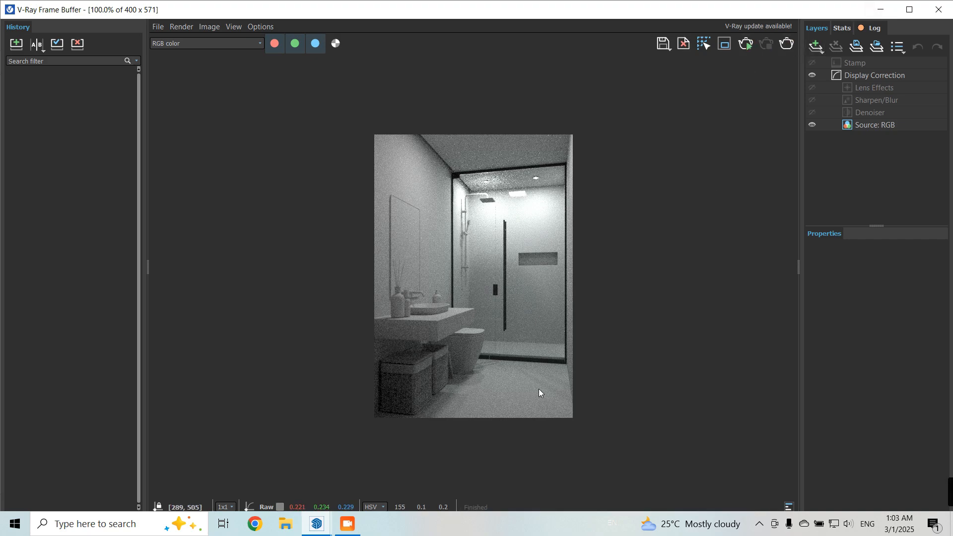
pyautogui.click(881, 9)
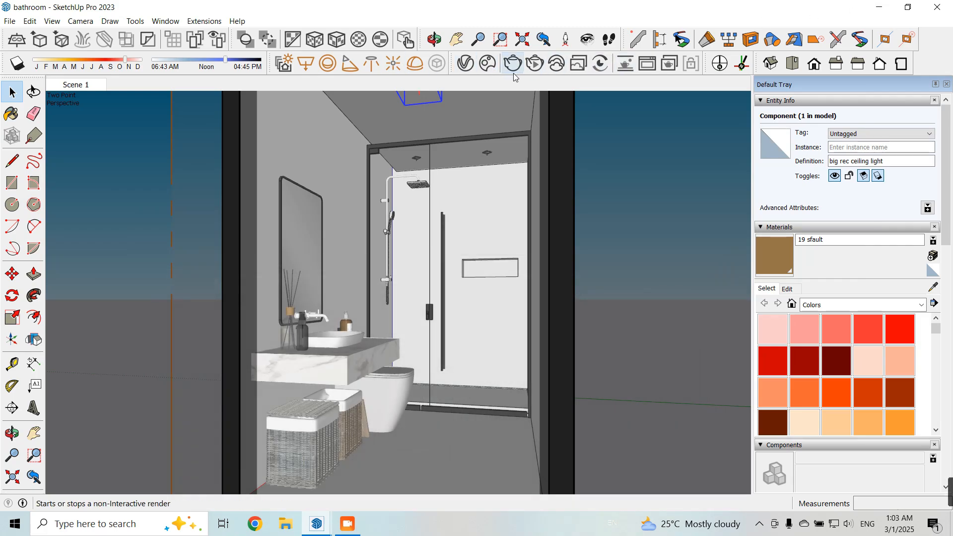
# Set the big rec ceiling light's intensity to 55 and re-render the bathroom view
pyautogui.click(465, 64)
pyautogui.moveTo(593, 42); pyautogui.dragTo(510, 42)
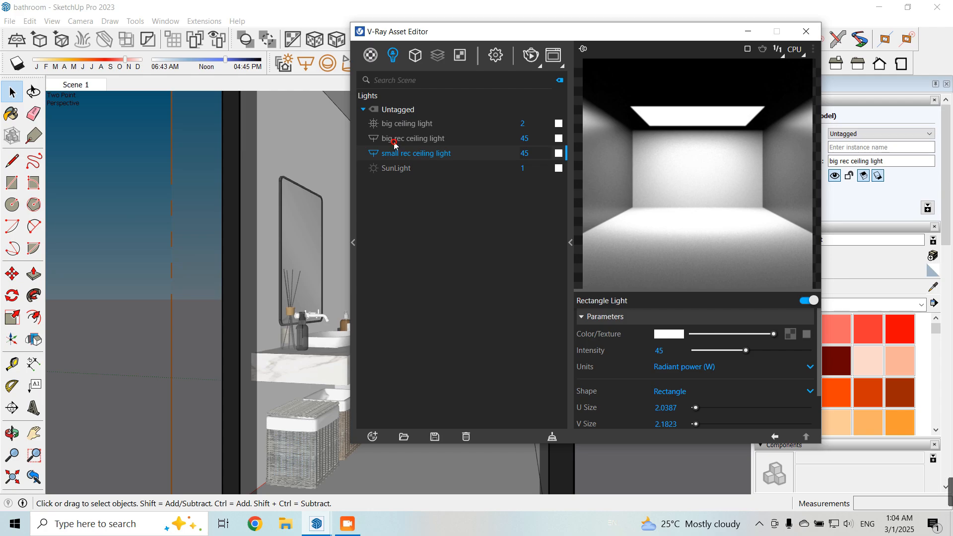
pyautogui.click(518, 141)
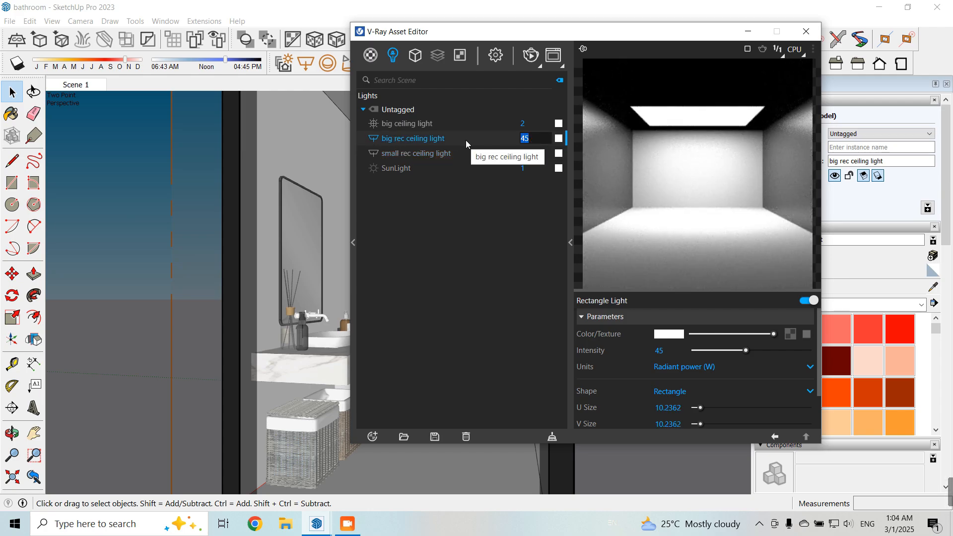
pyautogui.write('55')
pyautogui.press('Return')
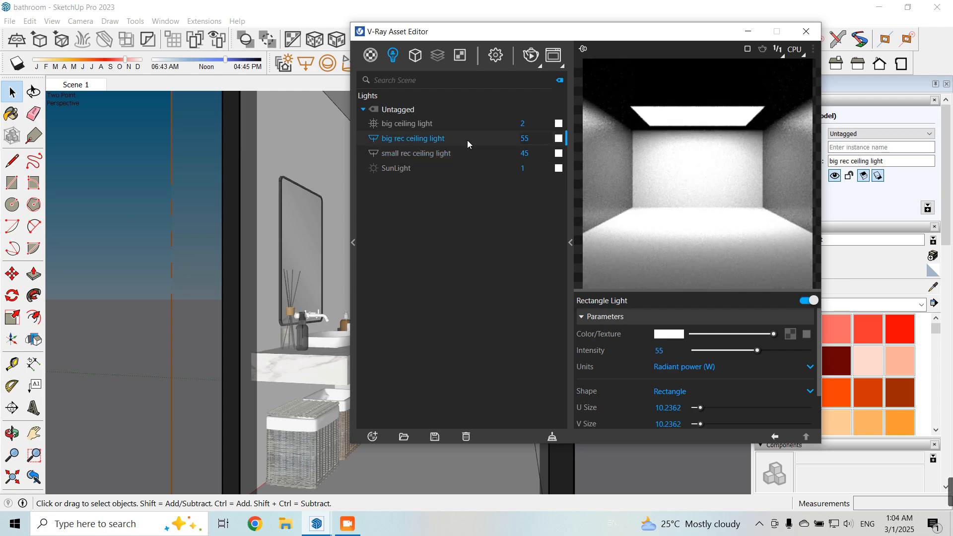
pyautogui.click(746, 34)
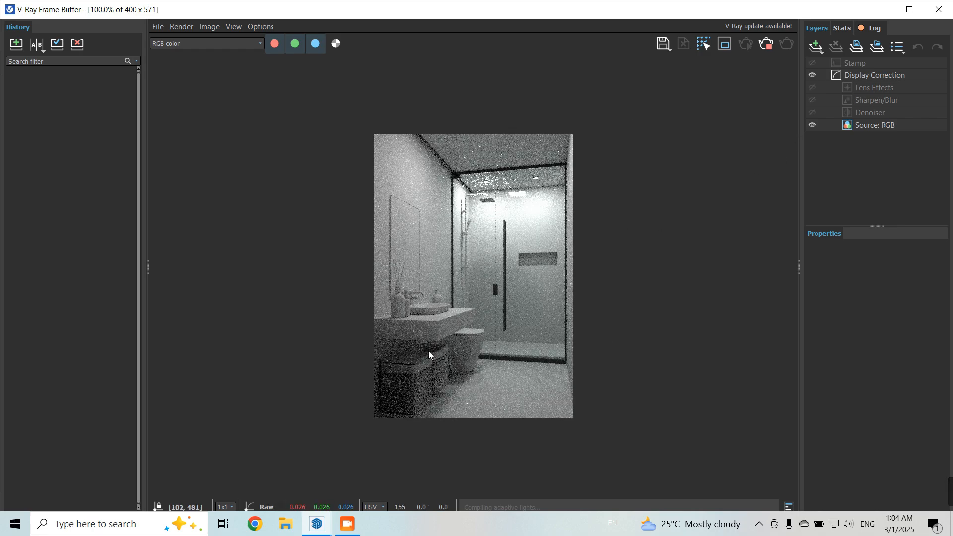
pyautogui.click(767, 44)
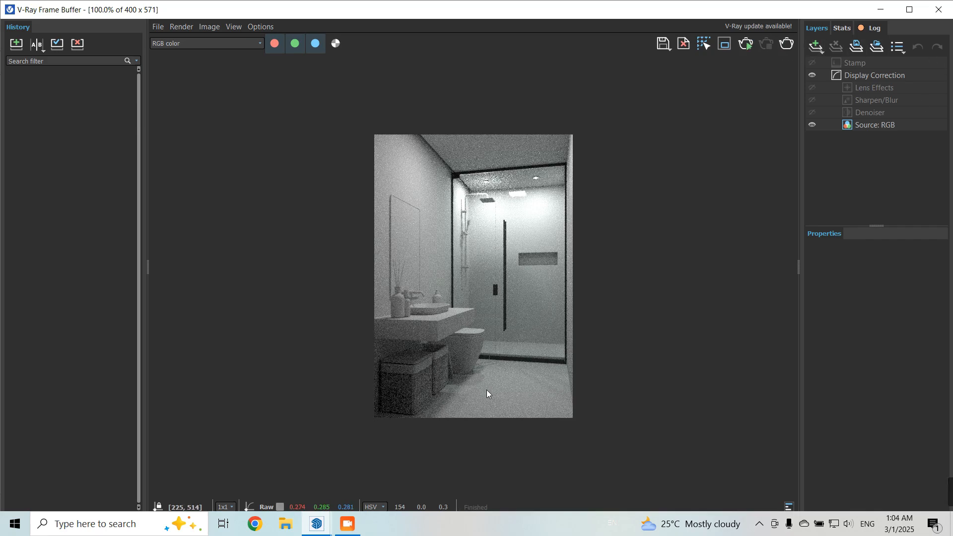
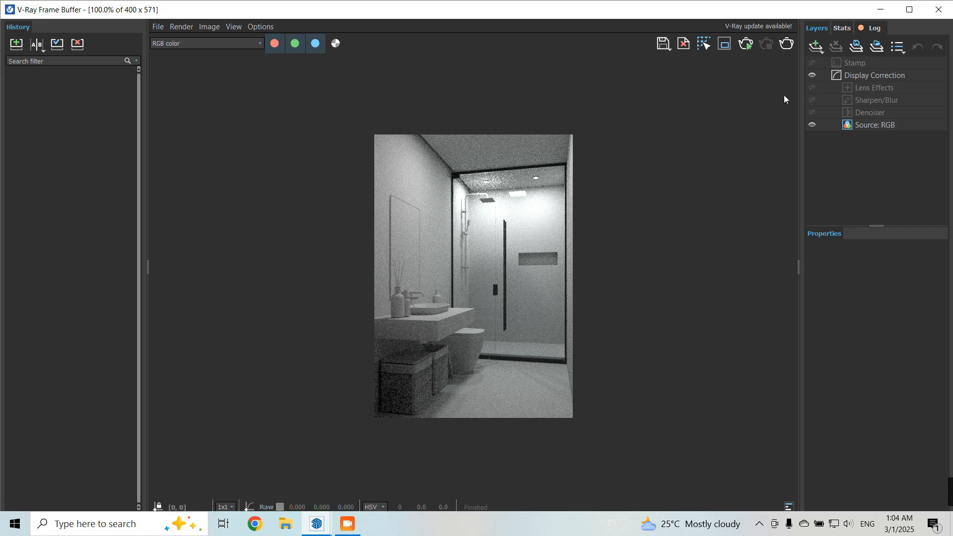
# Draw a long, narrow V-Ray rectangle light, about 118.6 by 1.5, inside the ceiling recess along the vanity wall
pyautogui.click(881, 10)
pyautogui.click(748, 32)
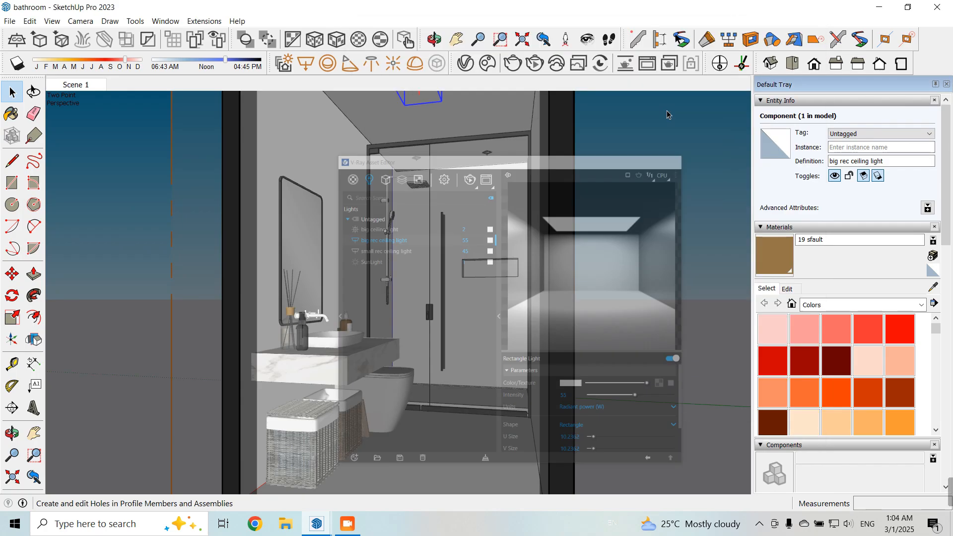
pyautogui.scroll(-3, 496, 254)
pyautogui.click(505, 223)
pyautogui.moveTo(515, 317); pyautogui.dragTo(541, 282, button='middle')
pyautogui.scroll(3, 470, 230)
pyautogui.scroll(-3, 470, 230)
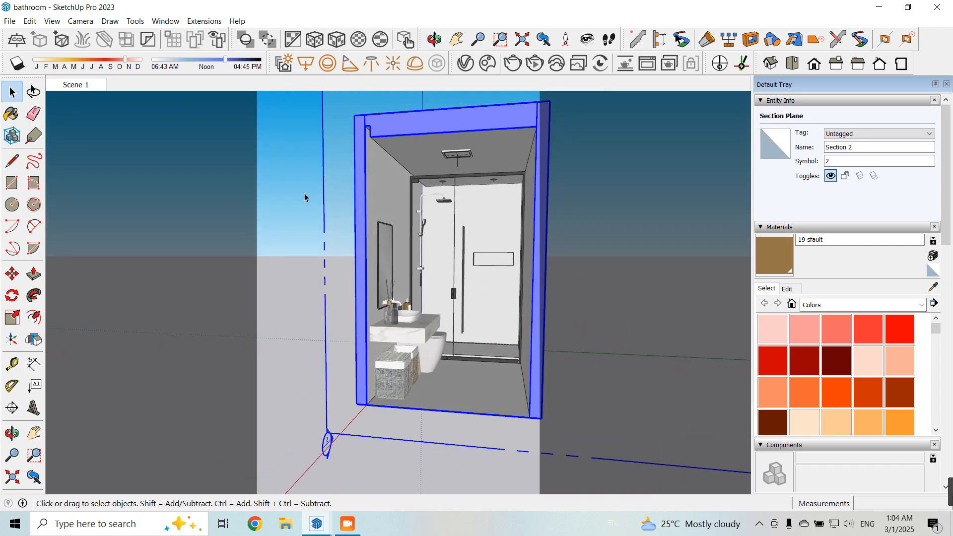
pyautogui.click(306, 64)
pyautogui.scroll(3, 385, 158)
pyautogui.scroll(3, 386, 157)
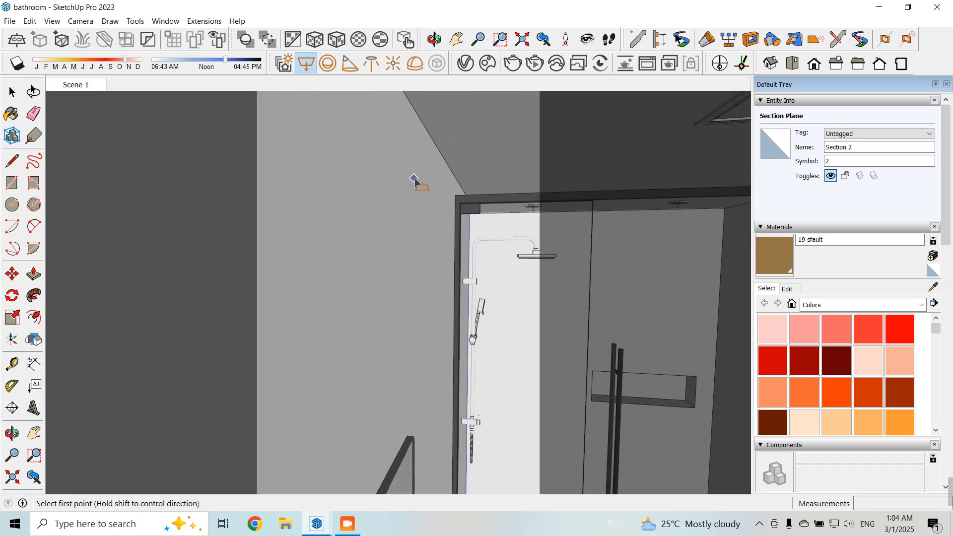
pyautogui.moveTo(416, 180); pyautogui.dragTo(461, 203, button='middle')
pyautogui.scroll(5, 462, 202)
pyautogui.scroll(4, 461, 195)
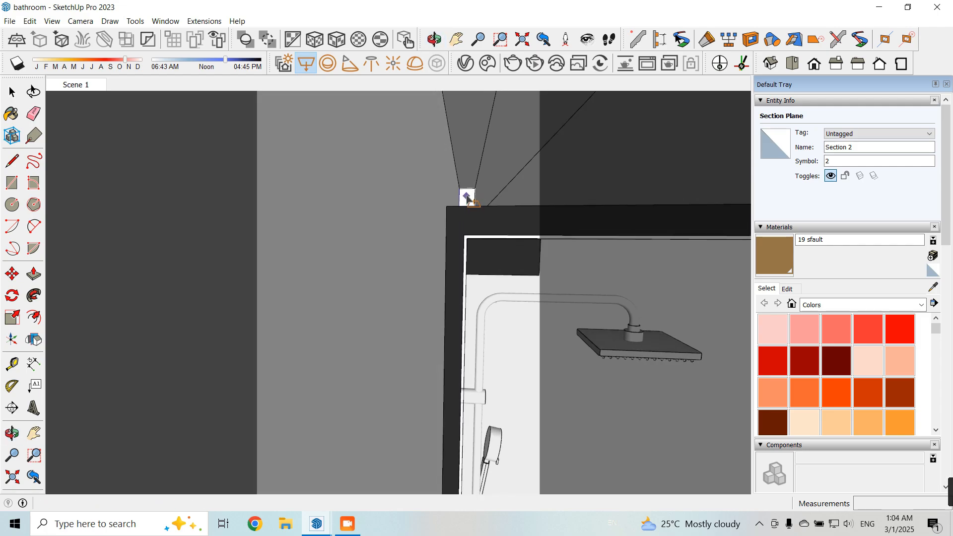
pyautogui.scroll(-5, 462, 189)
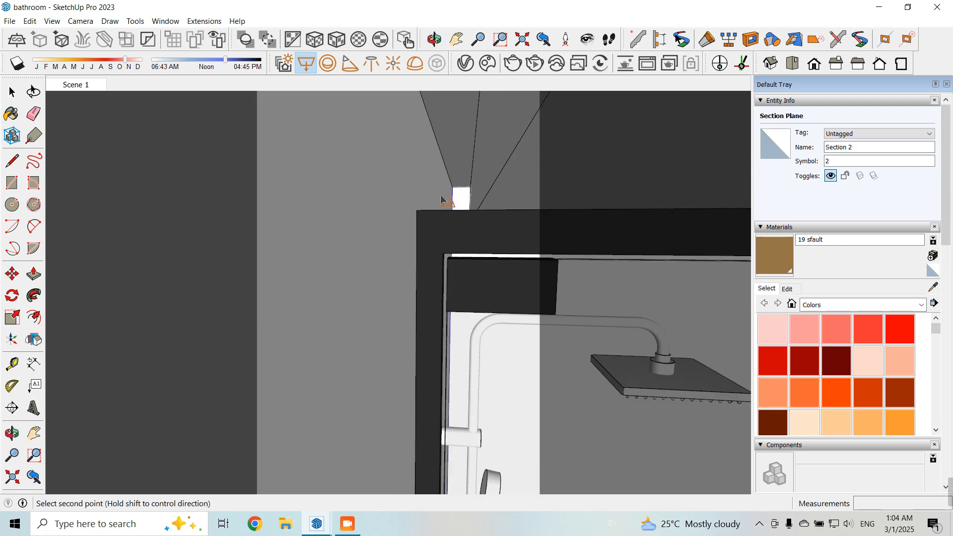
pyautogui.moveTo(509, 181); pyautogui.dragTo(471, 157, button='middle')
pyautogui.scroll(5, 466, 197)
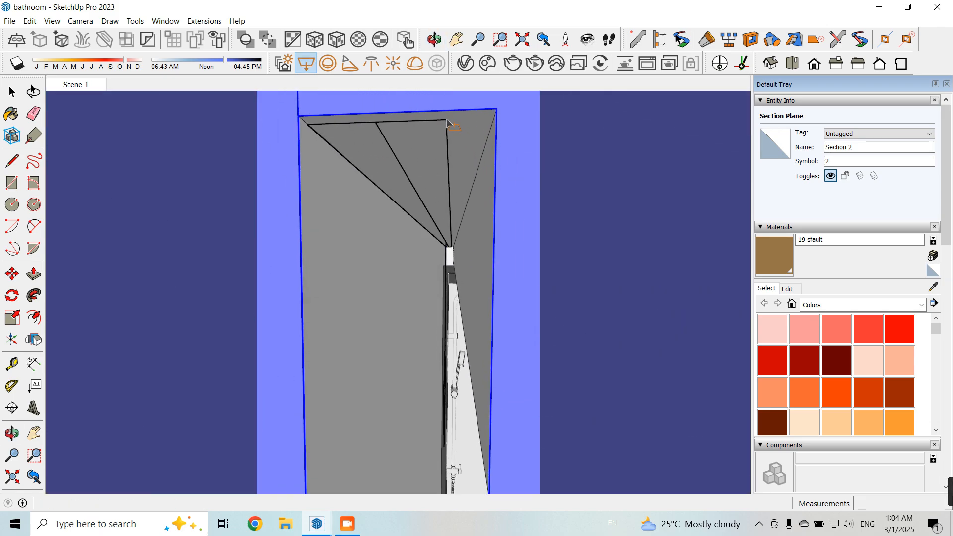
pyautogui.click(447, 119)
pyautogui.click(12, 92)
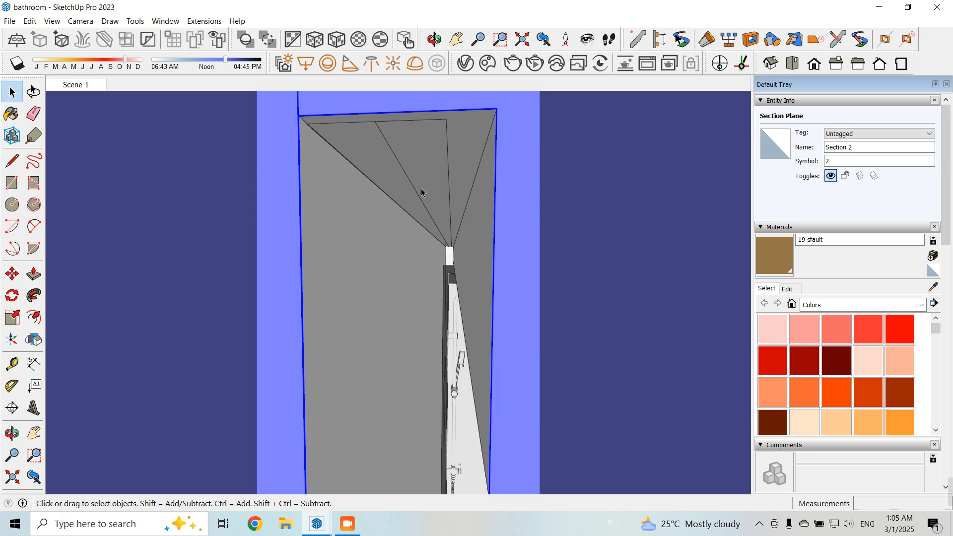
# Move the new recess rectangle light down by 0.2
pyautogui.click(401, 167)
pyautogui.click(11, 274)
pyautogui.click(581, 241)
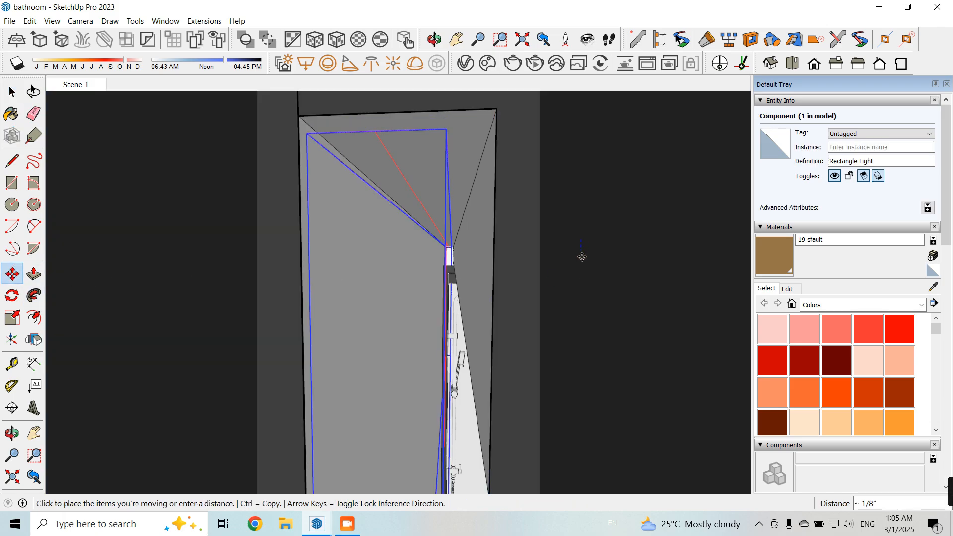
pyautogui.write('0.2')
pyautogui.press('Return')
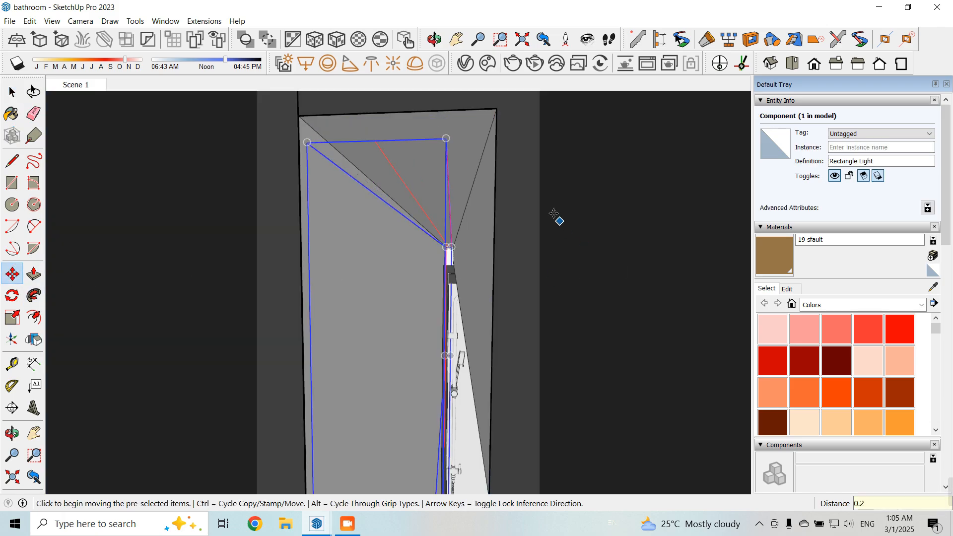
# Shift the recess light 0.2 along the green axis towards the recess's middle, and restore the Scene 1 view
pyautogui.click(524, 191)
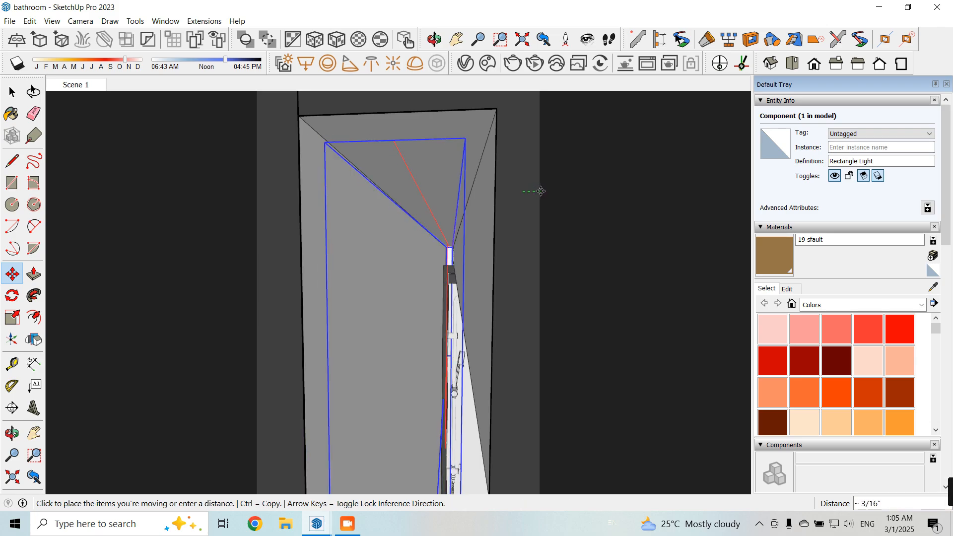
pyautogui.write('0.4')
pyautogui.press('Return')
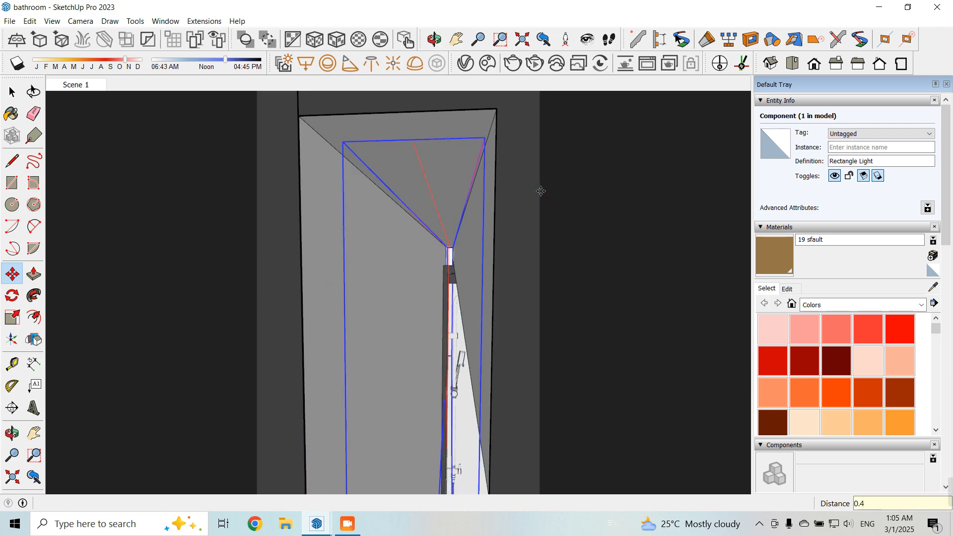
pyautogui.write('0.2')
pyautogui.press('Return')
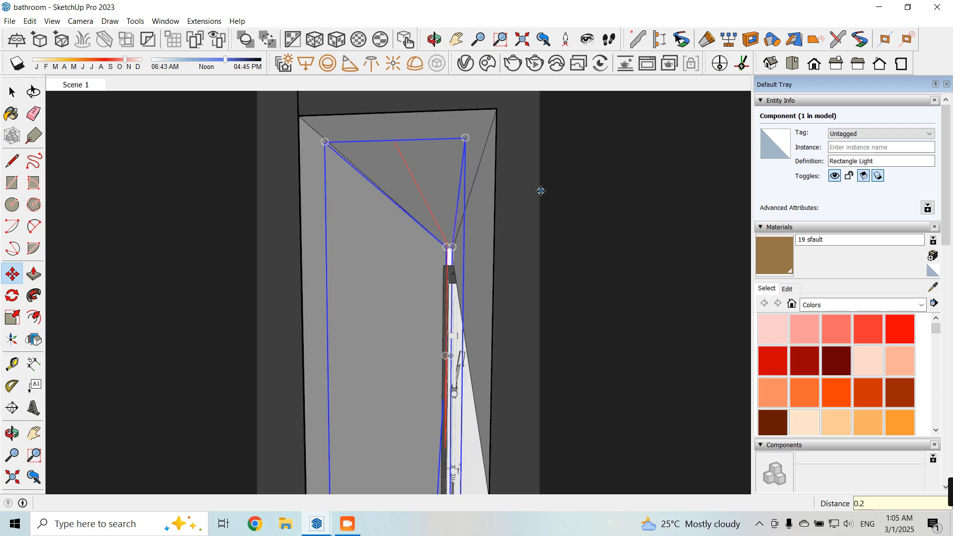
pyautogui.click(10, 92)
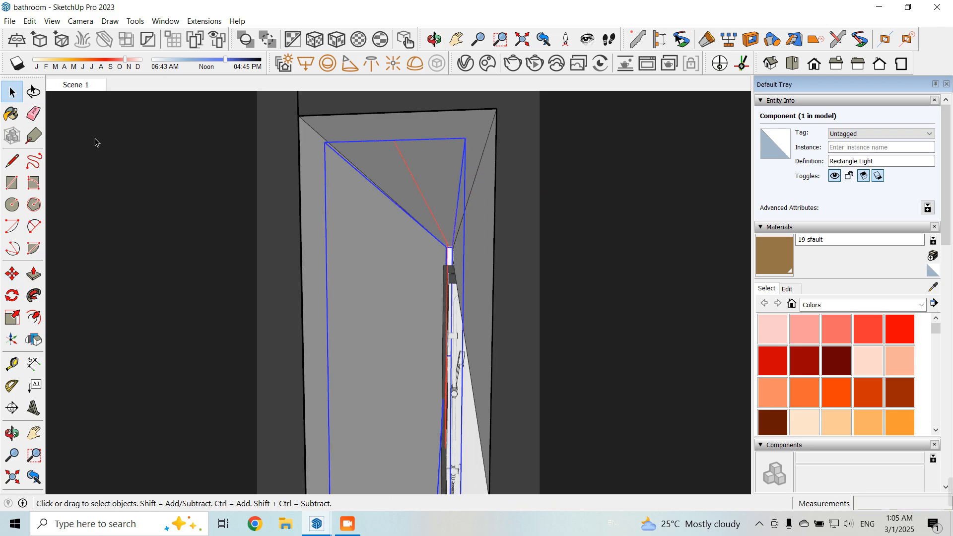
pyautogui.click(99, 86)
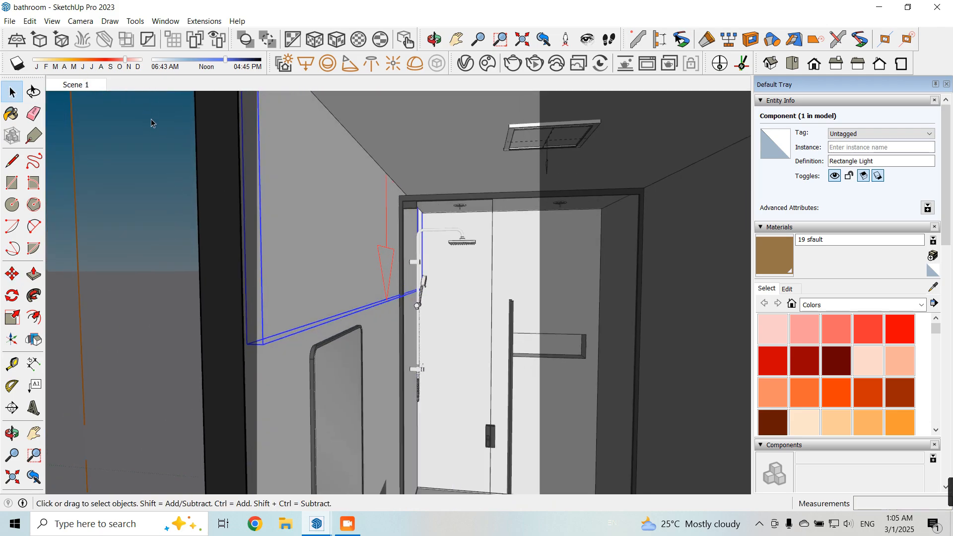
# Rename the new rectangle light as "ceiling light tray" in the V-Ray Asset Editor
pyautogui.click(470, 62)
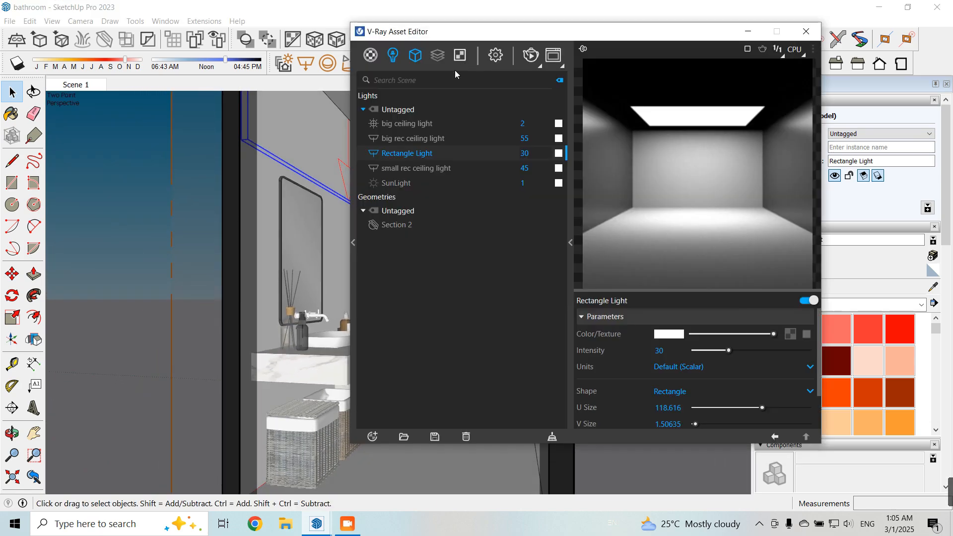
pyautogui.rightClick(423, 155)
pyautogui.click(447, 182)
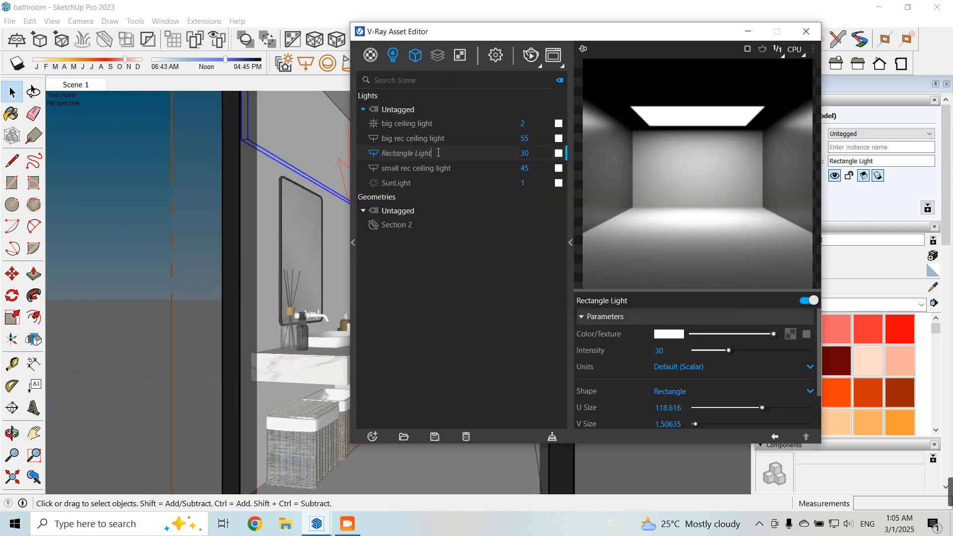
pyautogui.write('ceiling')
pyautogui.press('Return')
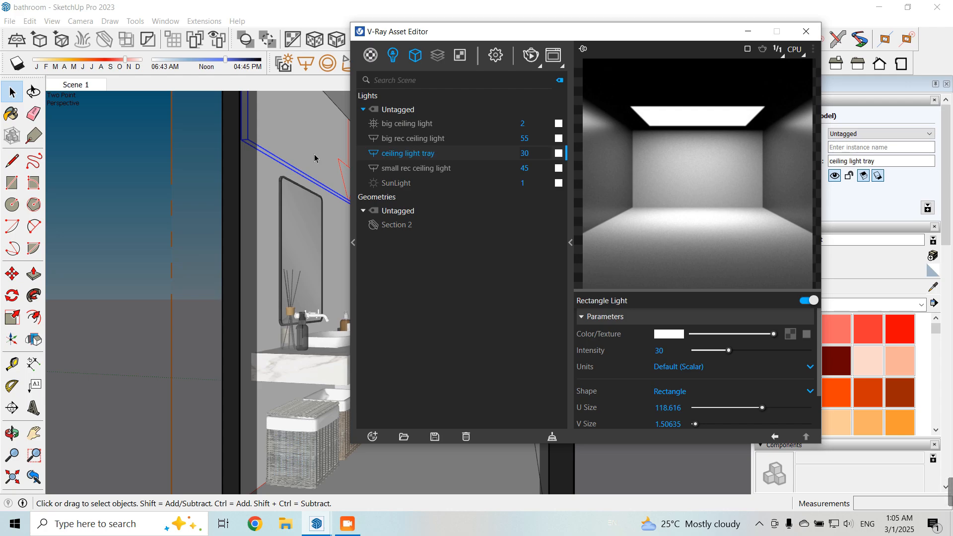
# Set the ceiling light tray's units to Radiant power (W) and its color temperature to 4200 K
pyautogui.moveTo(565, 37)
pyautogui.mouseDown()
pyautogui.moveTo(732, 48)
pyautogui.moveTo(678, 50)
pyautogui.moveTo(613, 81)
pyautogui.moveTo(631, 41)
pyautogui.moveTo(610, 45)
pyautogui.mouseUp()
pyautogui.click(774, 377)
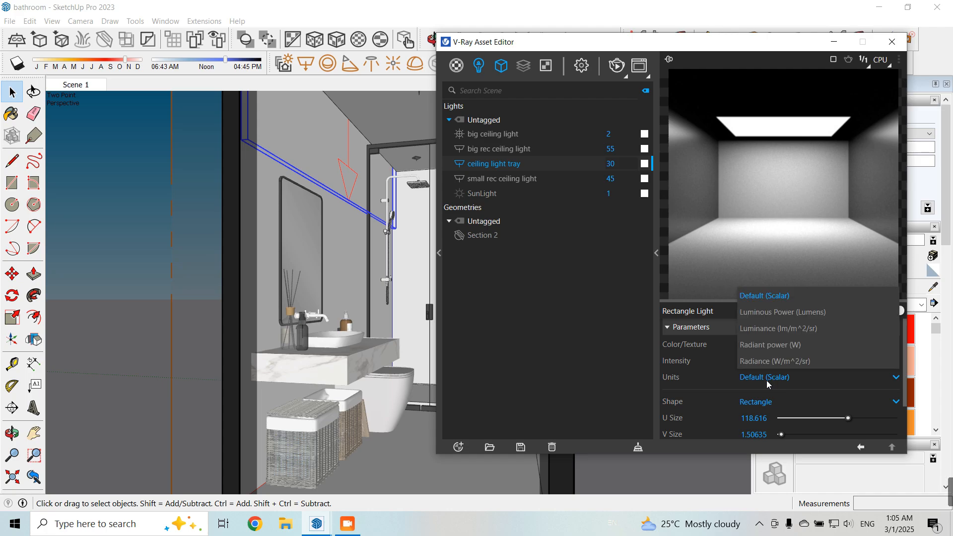
pyautogui.click(749, 346)
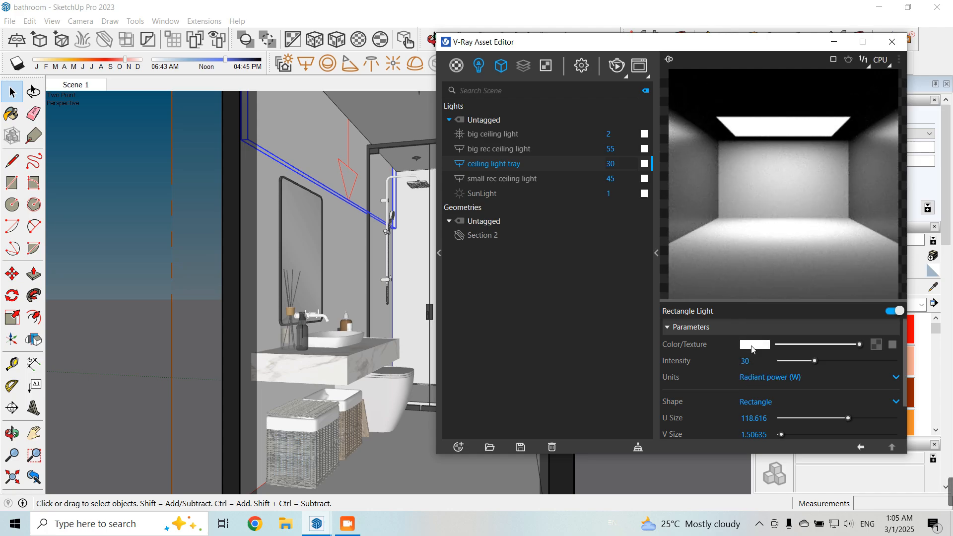
pyautogui.click(753, 346)
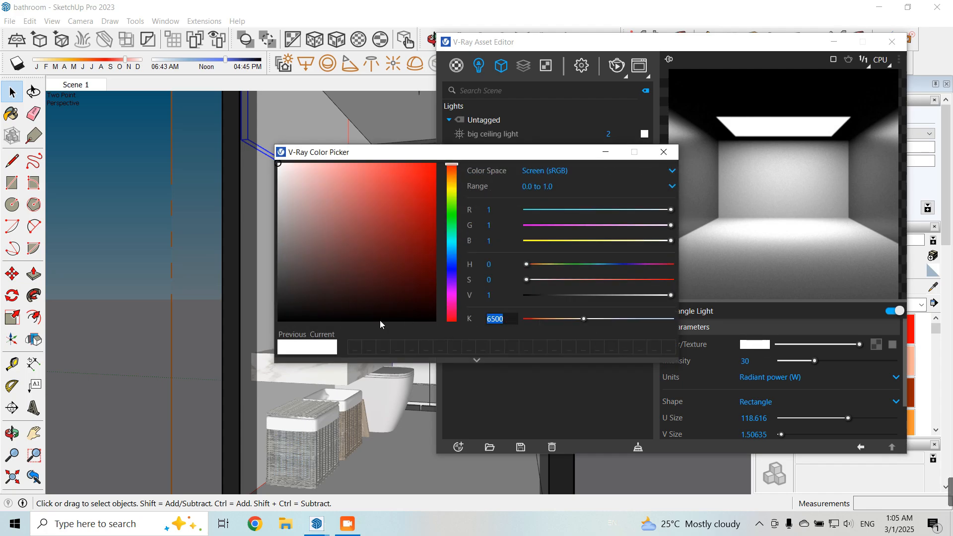
pyautogui.write('4200')
pyautogui.press('Return')
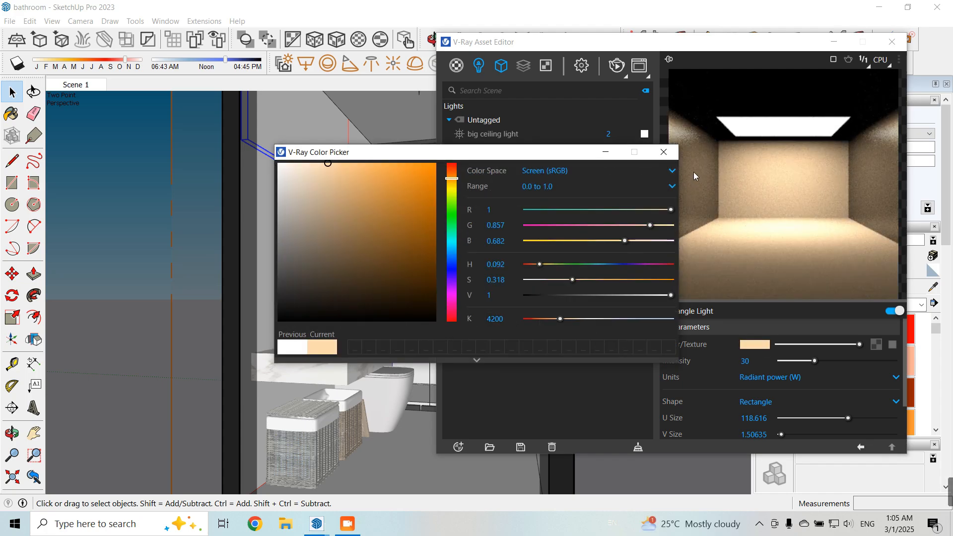
# Turn off Affect Specular and enable Invisible for the ceiling light tray, closing the color picker and minimizing the Asset Editor
pyautogui.click(664, 153)
pyautogui.scroll(-2, 757, 425)
pyautogui.click(718, 432)
pyautogui.scroll(-3, 725, 411)
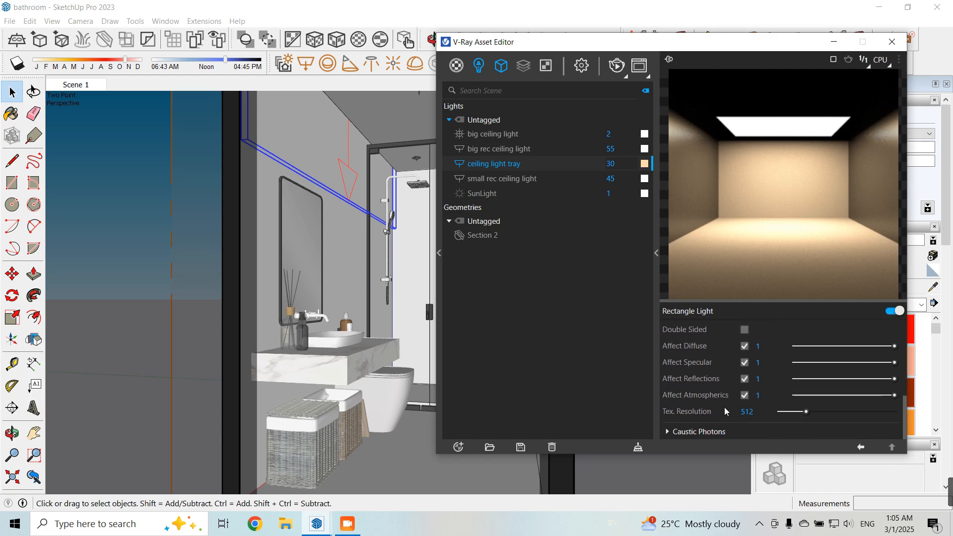
pyautogui.click(751, 363)
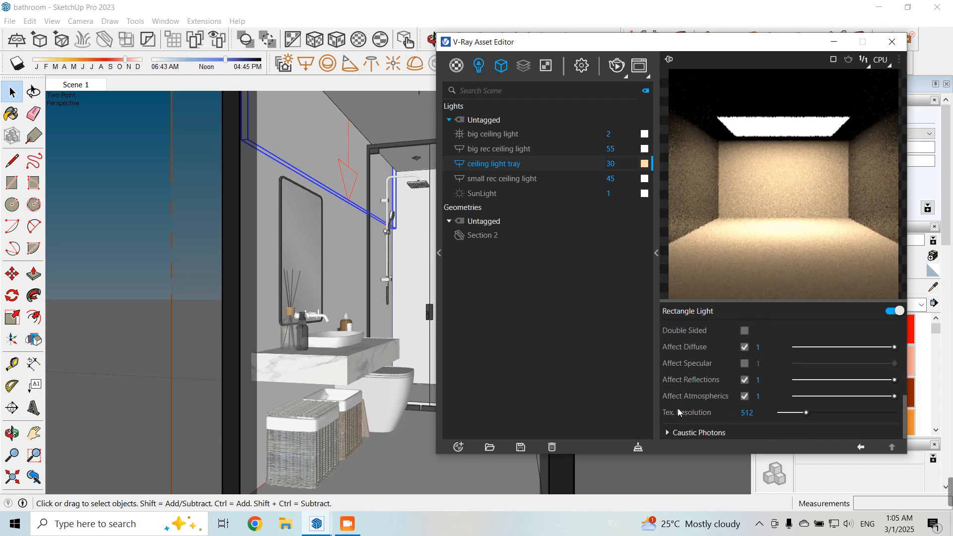
pyautogui.scroll(2, 748, 366)
pyautogui.click(748, 343)
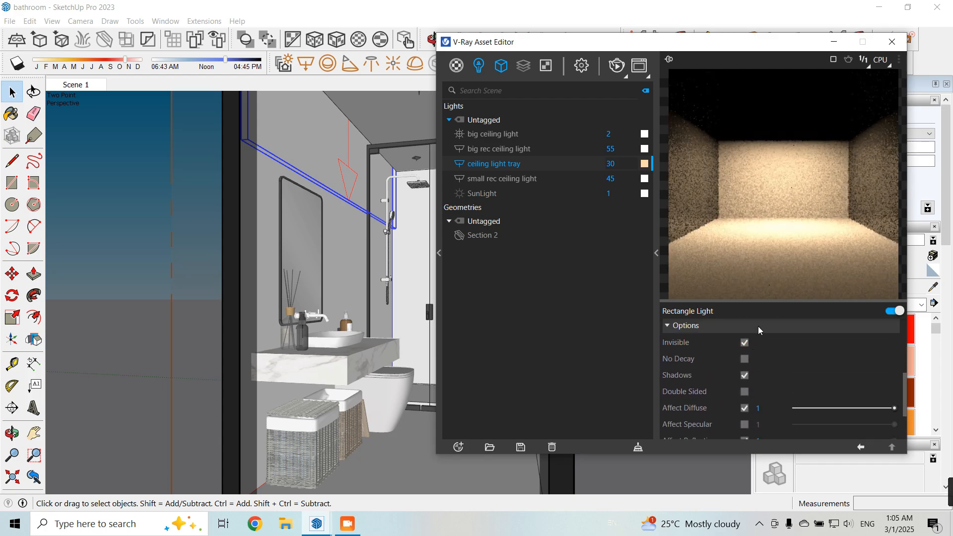
pyautogui.click(836, 43)
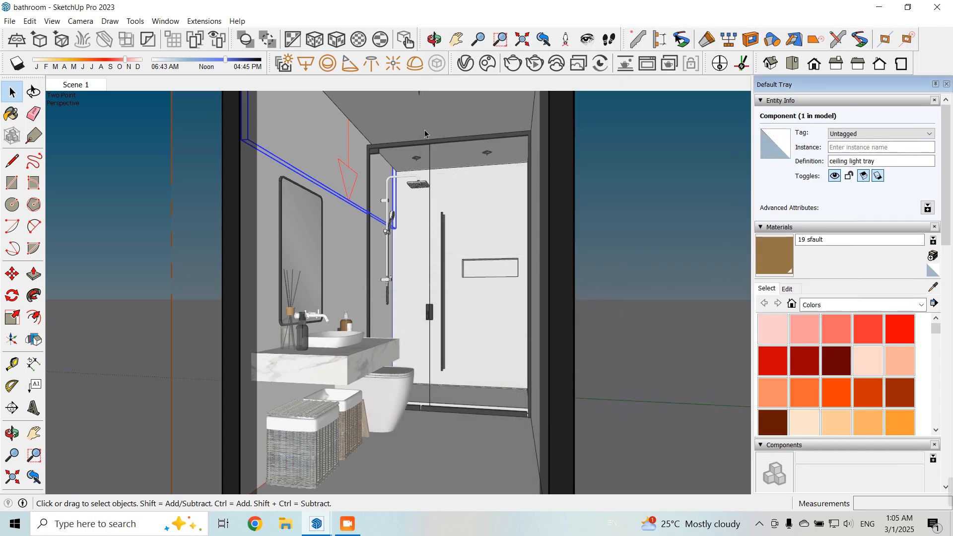
# Run an interactive test render of the bathroom with the ceiling light tray, stop it and return to the model
pyautogui.click(537, 62)
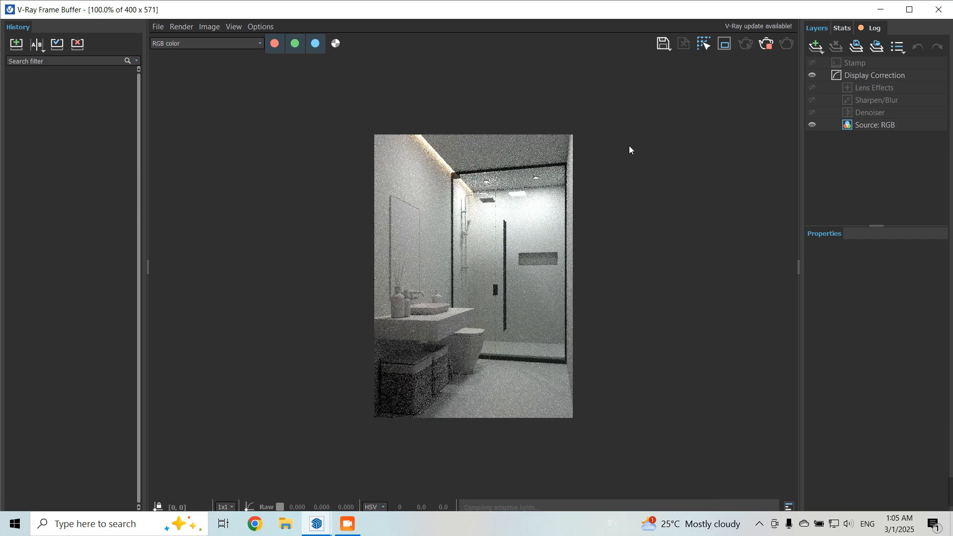
pyautogui.click(767, 44)
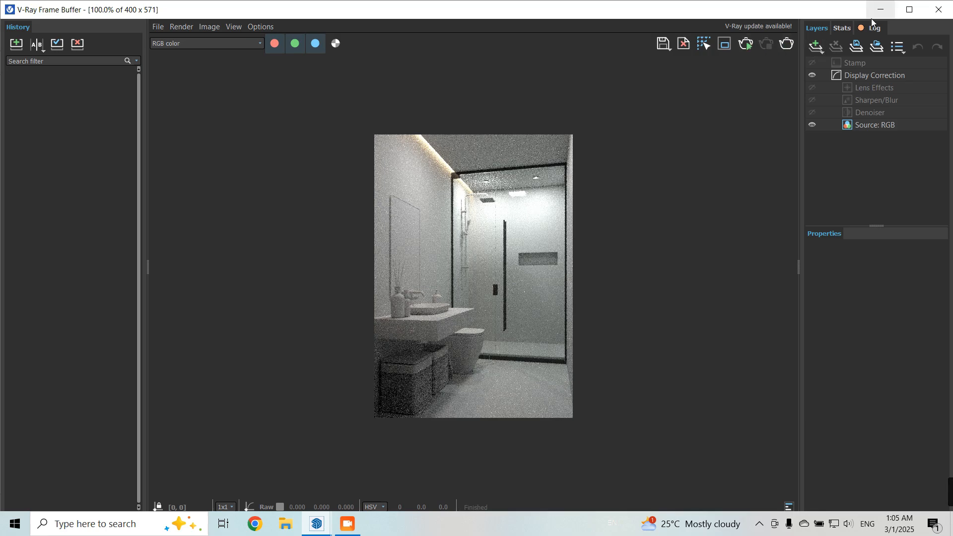
pyautogui.click(881, 10)
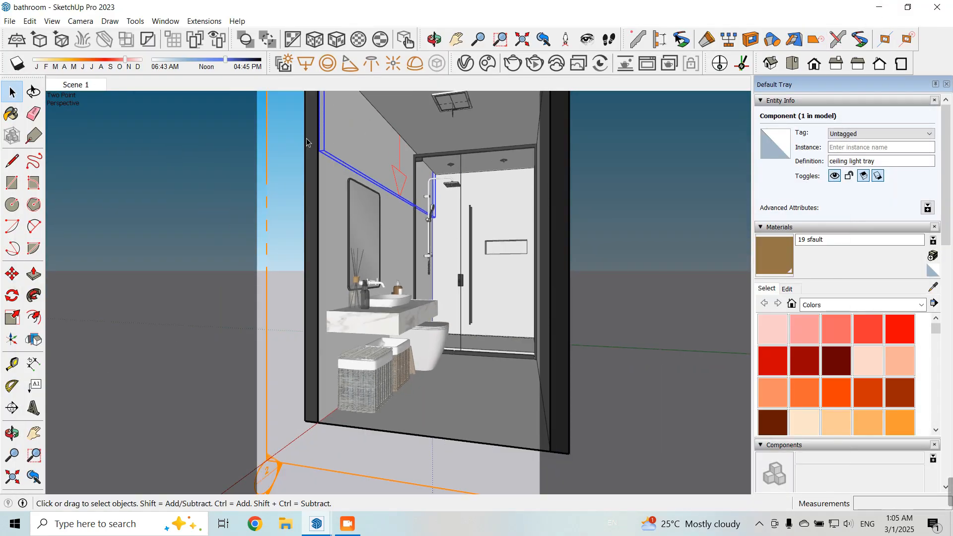
# Draw a long, narrow V-Ray rectangle light on the underside of the marble vanity counter, along its wall side
pyautogui.click(306, 64)
pyautogui.scroll(3, 372, 357)
pyautogui.moveTo(362, 365); pyautogui.dragTo(329, 247, button='middle')
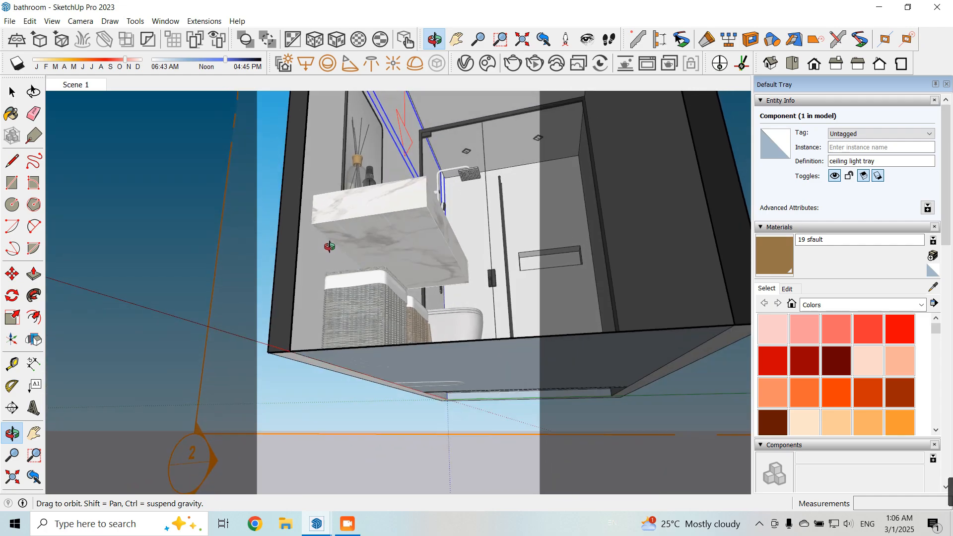
pyautogui.scroll(3, 330, 244)
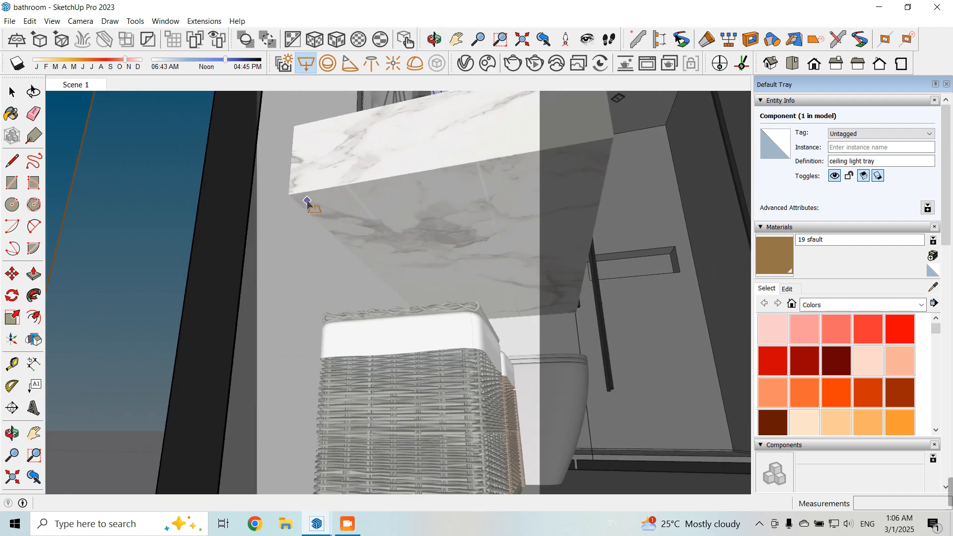
pyautogui.click(307, 201)
pyautogui.moveTo(333, 240); pyautogui.dragTo(373, 299, button='middle')
pyautogui.scroll(3, 431, 313)
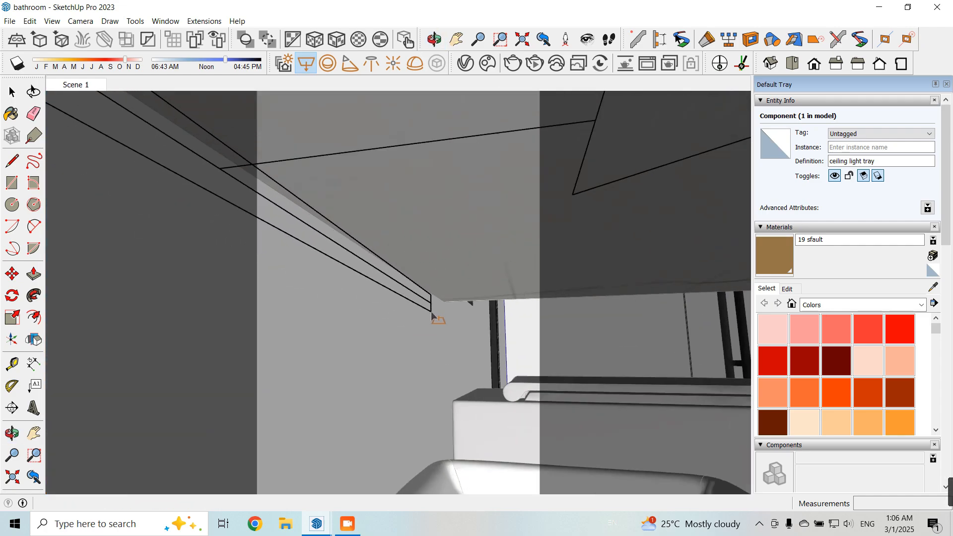
pyautogui.scroll(2, 443, 306)
pyautogui.moveTo(460, 304); pyautogui.dragTo(455, 265, button='middle')
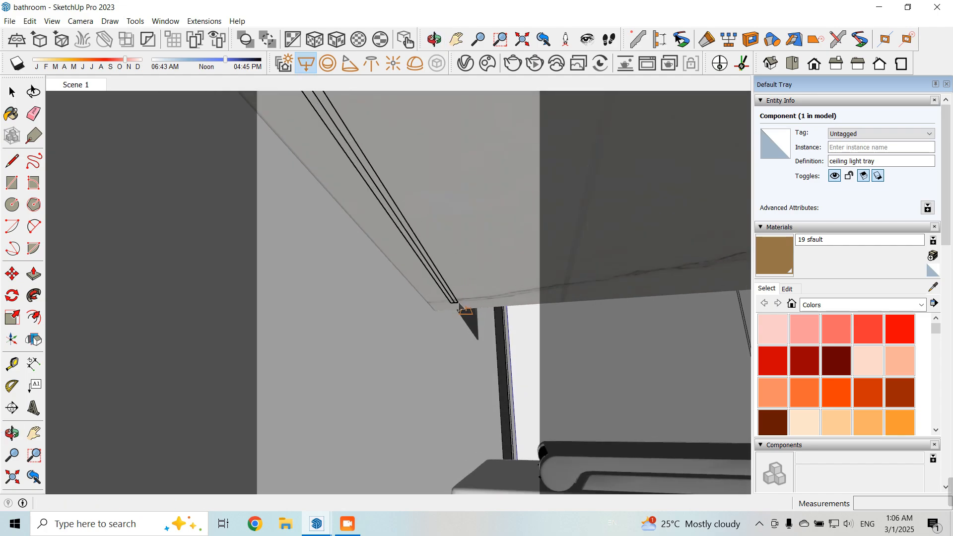
pyautogui.click(459, 303)
pyautogui.scroll(-3, 437, 312)
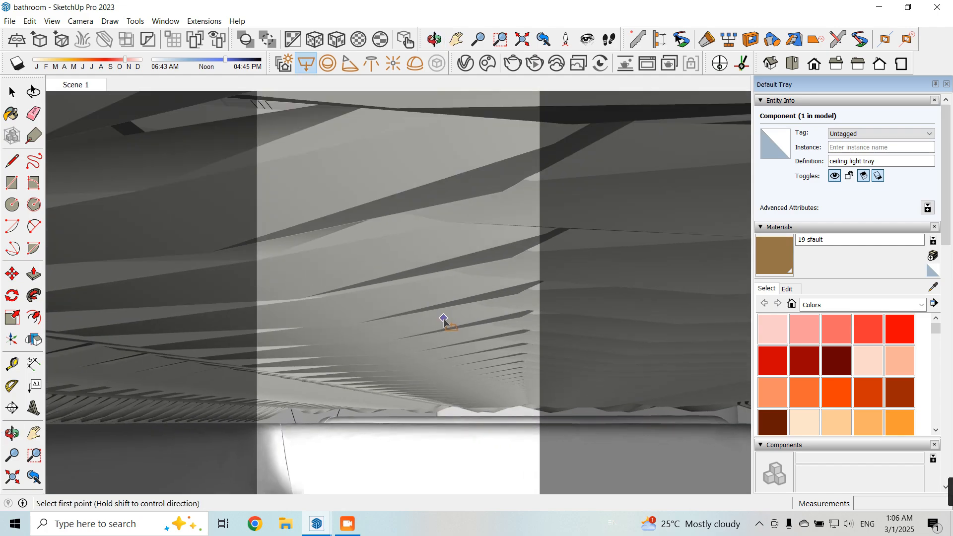
pyautogui.click(12, 92)
pyautogui.scroll(-5, 147, 182)
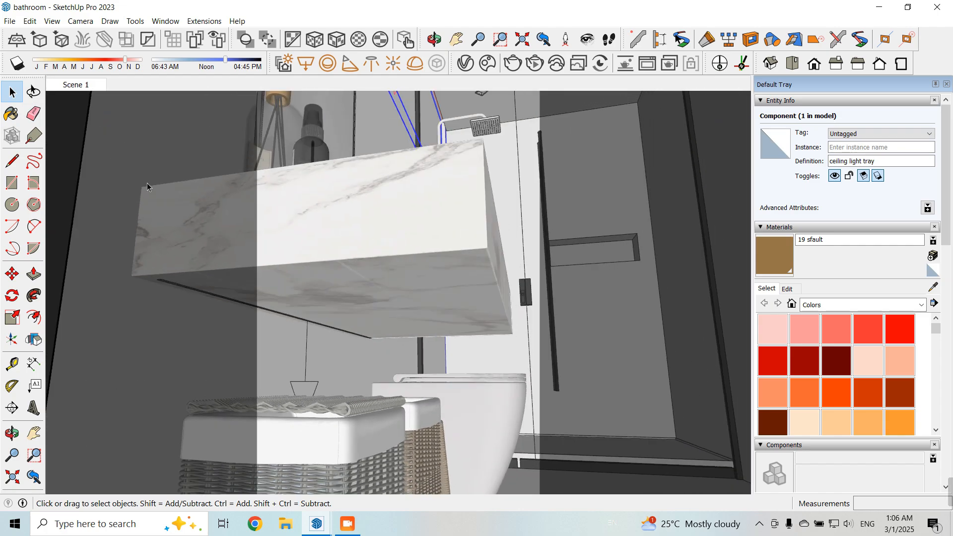
# Move the new rectangle light slightly down beneath the wall side of the marble vanity counter
pyautogui.scroll(5, 252, 426)
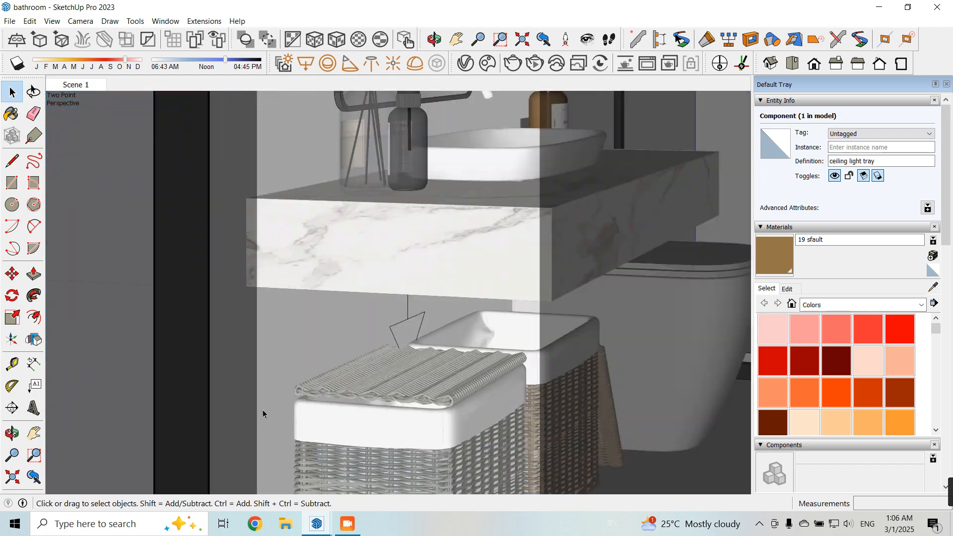
pyautogui.moveTo(263, 410); pyautogui.dragTo(387, 293, button='middle')
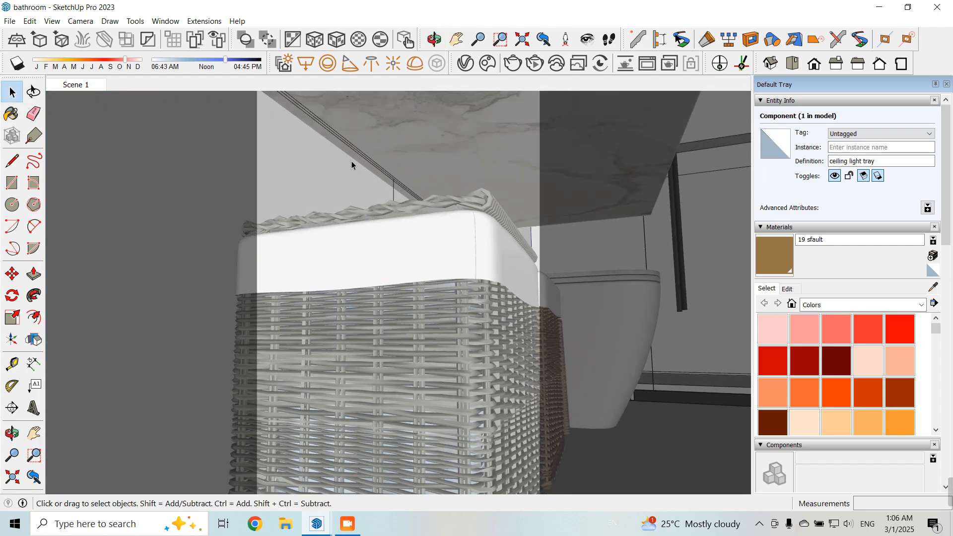
pyautogui.click(351, 150)
pyautogui.scroll(-2, 309, 367)
pyautogui.press('m')
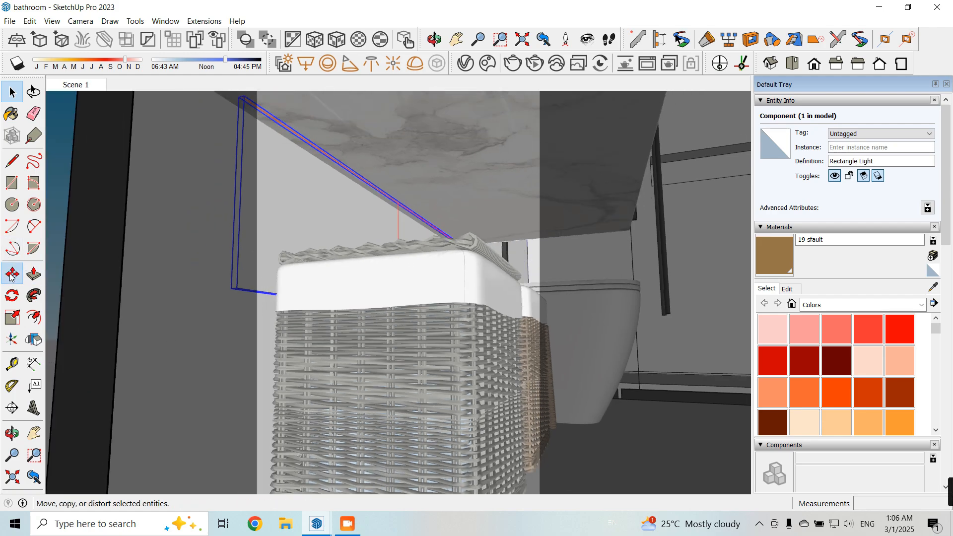
pyautogui.click(202, 191)
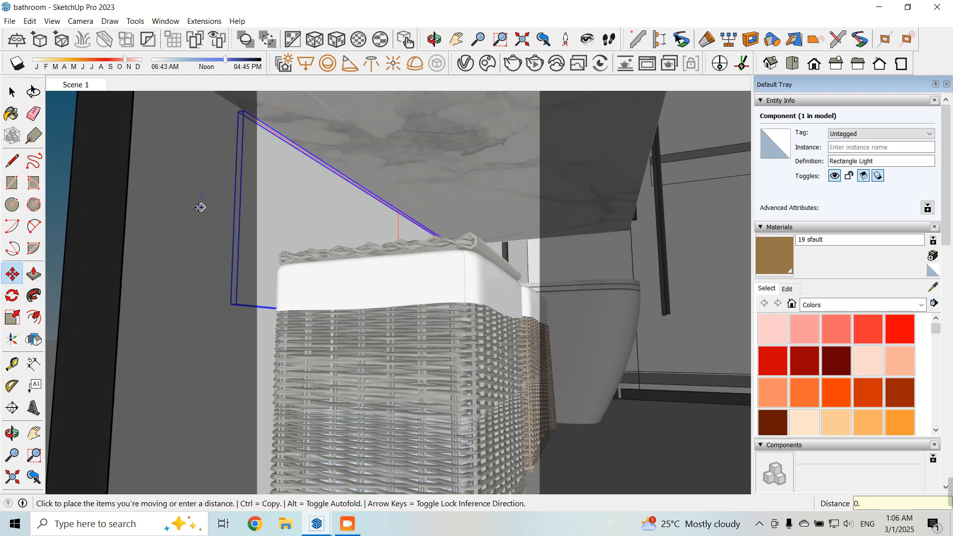
pyautogui.click(201, 195)
pyautogui.press('space')
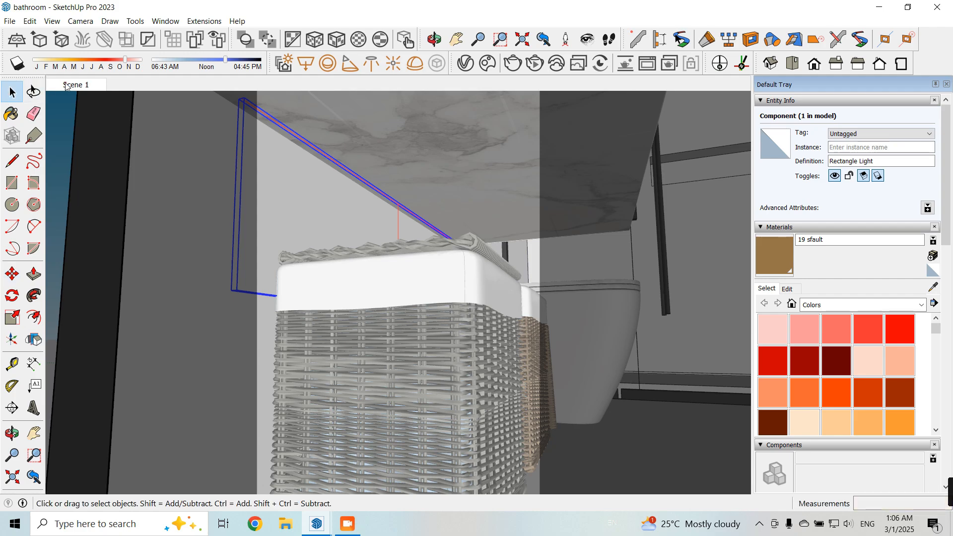
# Return to the Scene 1 view and open the V-Ray Asset Editor
pyautogui.click(67, 85)
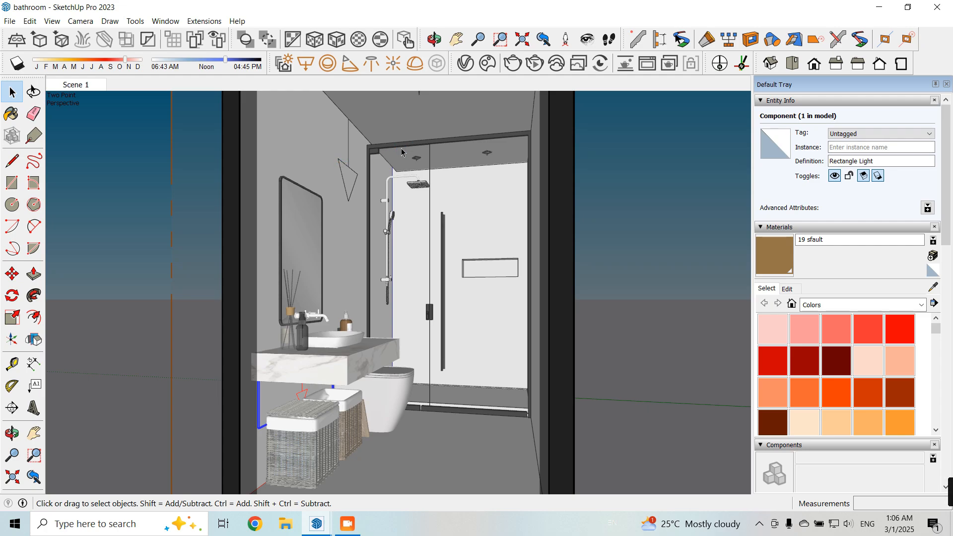
pyautogui.click(465, 63)
pyautogui.rightClick(499, 182)
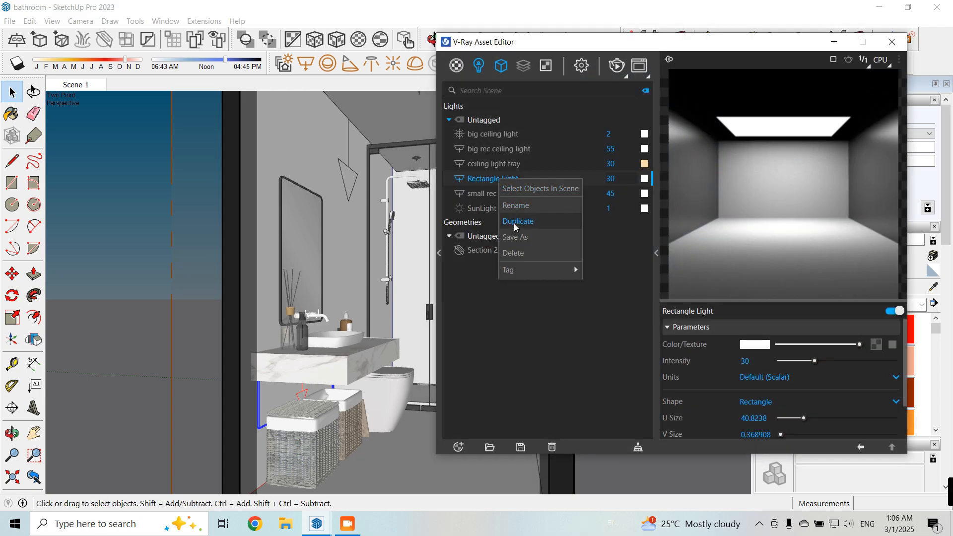
pyautogui.click(514, 221)
pyautogui.rightClick(517, 194)
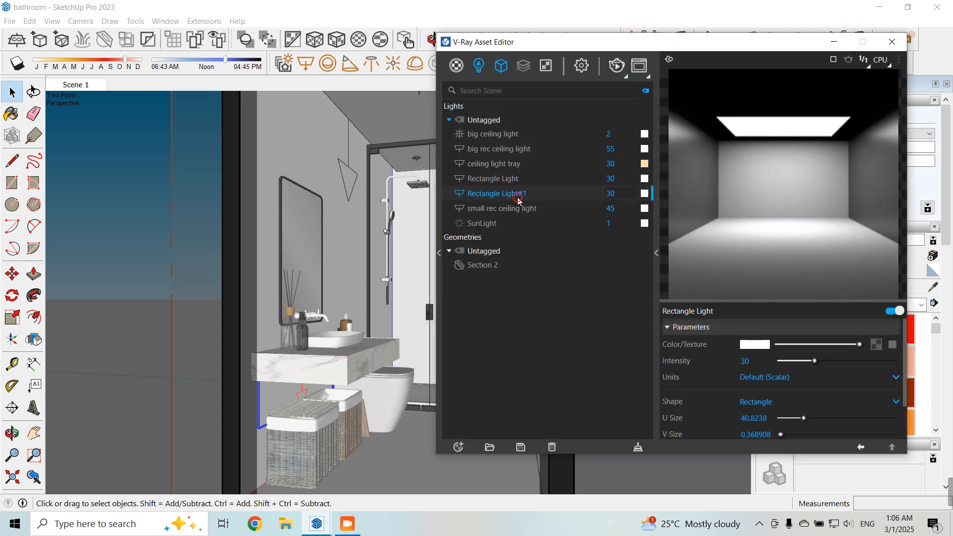
pyautogui.click(534, 270)
pyautogui.click(528, 265)
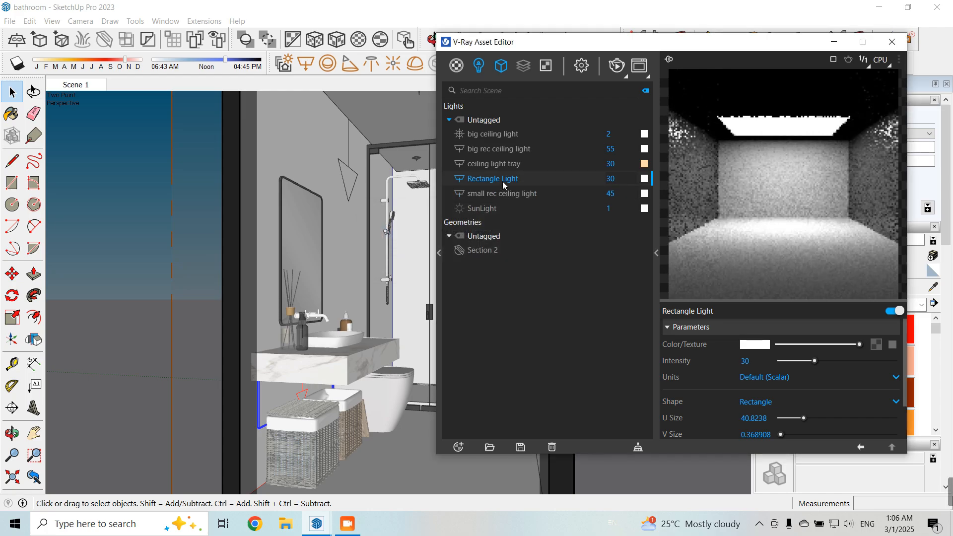
# Rename the under-counter Rectangle Light as Trash Bin Light in the list of lights
pyautogui.rightClick(503, 179)
pyautogui.click(527, 209)
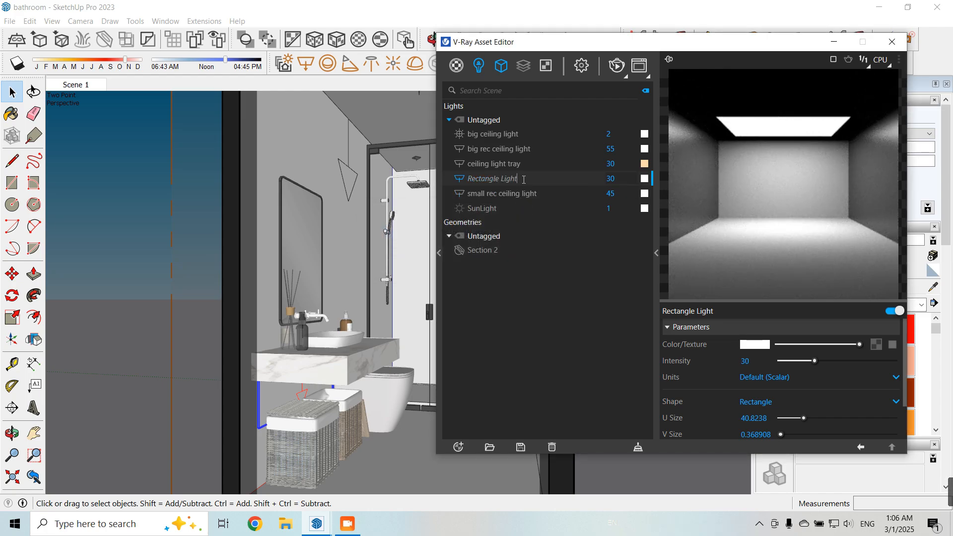
pyautogui.press('BackSpace')
pyautogui.write('Trash Bi')
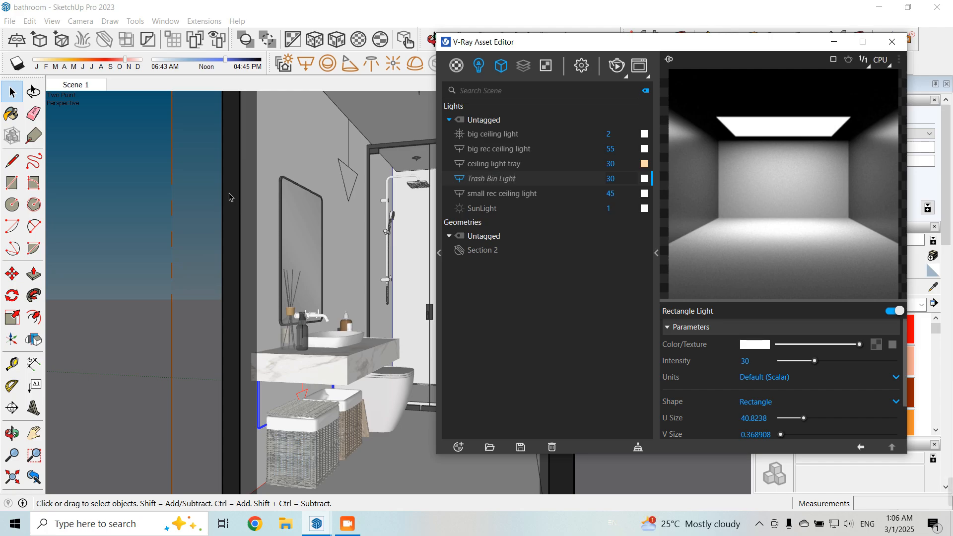
pyautogui.press('Return')
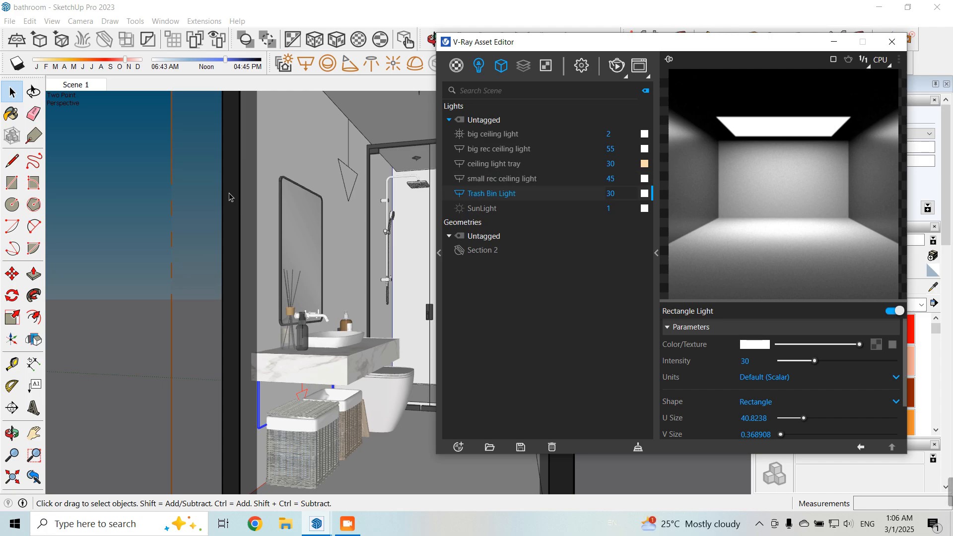
# Set the Trash Bin Light's units to Radiant power (W) and reposition the Asset Editor window
pyautogui.click(774, 380)
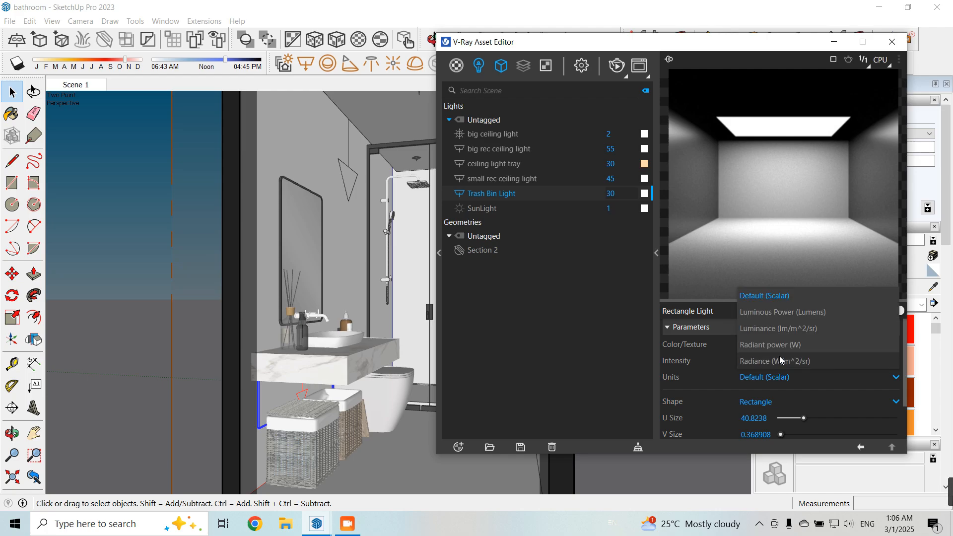
pyautogui.click(762, 346)
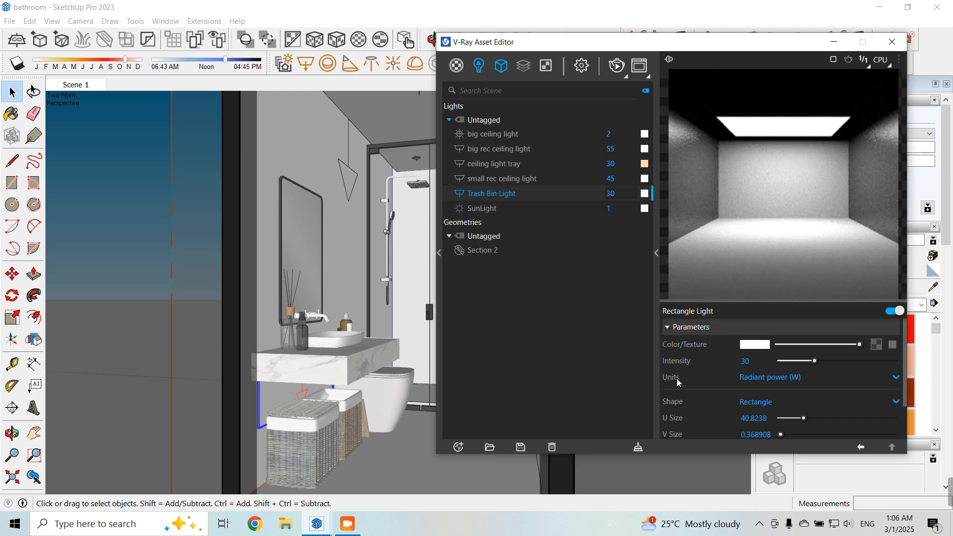
pyautogui.click(765, 380)
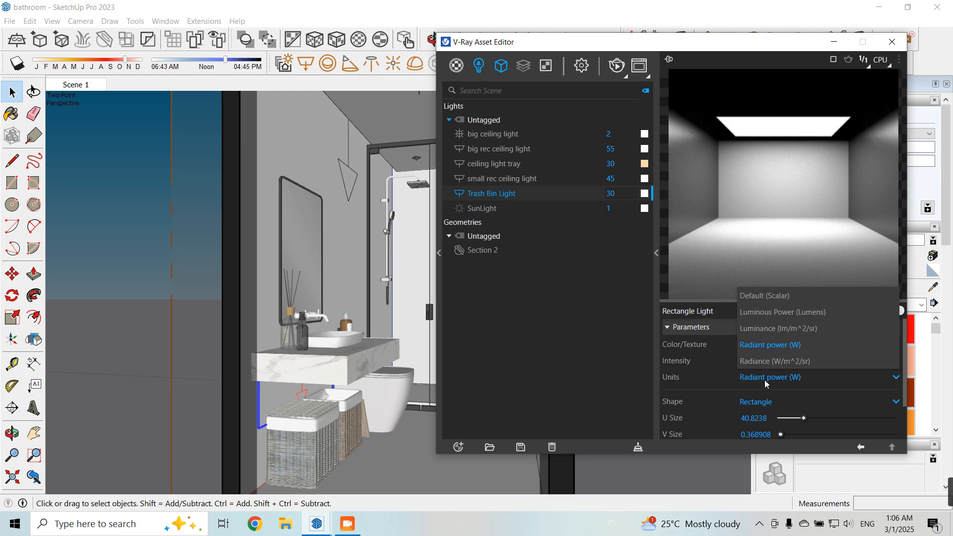
pyautogui.click(765, 381)
pyautogui.click(802, 380)
pyautogui.click(766, 381)
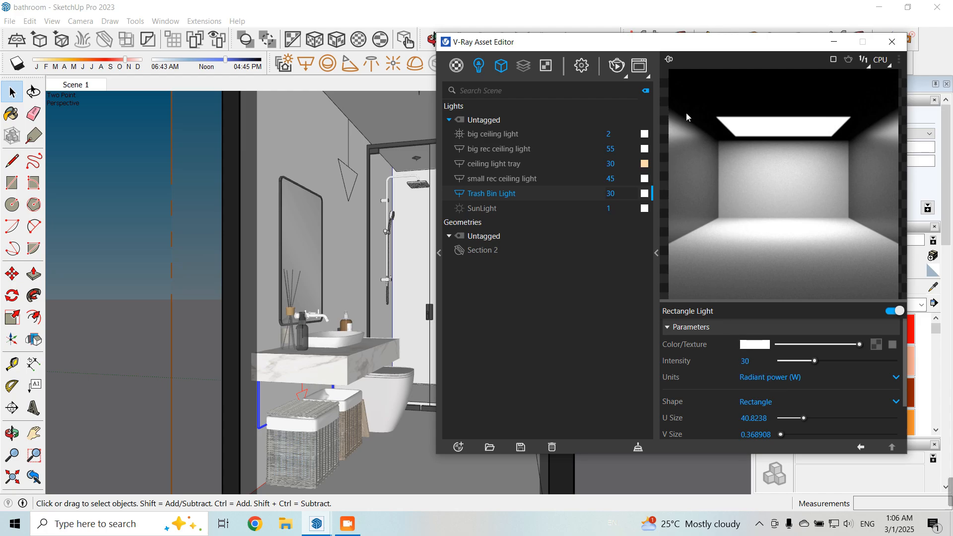
pyautogui.moveTo(667, 46)
pyautogui.mouseDown()
pyautogui.moveTo(631, 40)
pyautogui.moveTo(658, 34)
pyautogui.mouseUp()
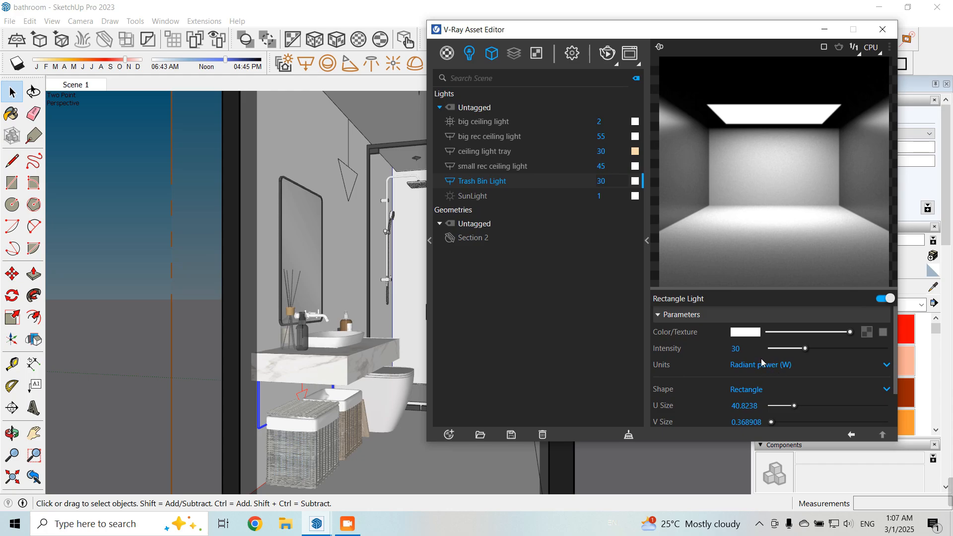
pyautogui.click(739, 349)
pyautogui.moveTo(737, 34)
pyautogui.mouseDown()
pyautogui.moveTo(838, 73)
pyautogui.moveTo(751, 29)
pyautogui.mouseUp()
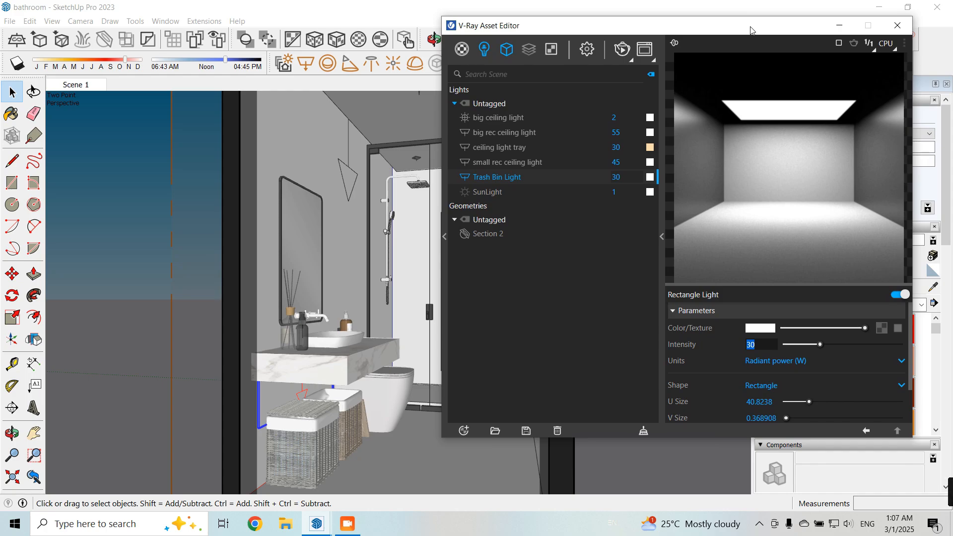
pyautogui.moveTo(756, 32); pyautogui.dragTo(735, 27)
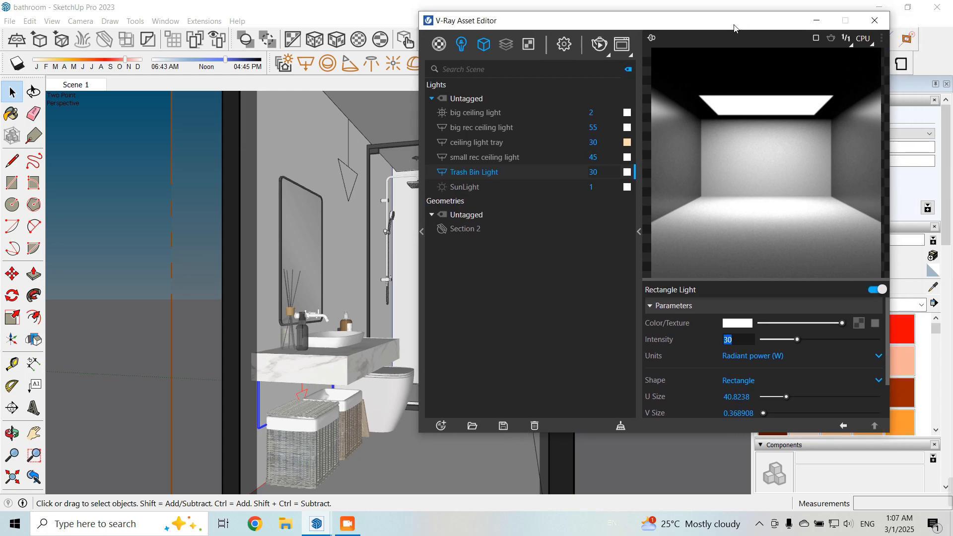
# Set the Trash Bin Light's color temperature to 4200 K and close the color picker
pyautogui.click(736, 323)
pyautogui.moveTo(509, 319); pyautogui.dragTo(419, 319)
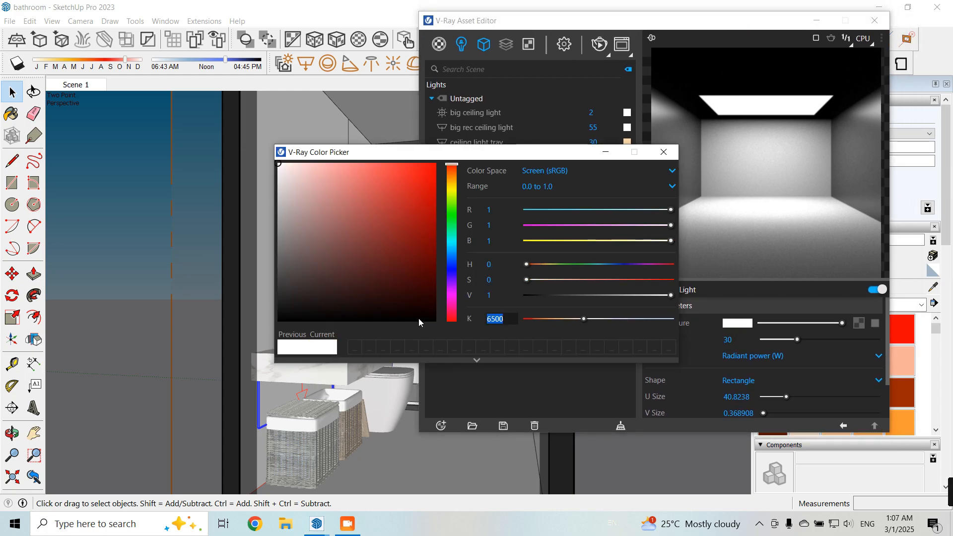
pyautogui.write('4200')
pyautogui.press('Return')
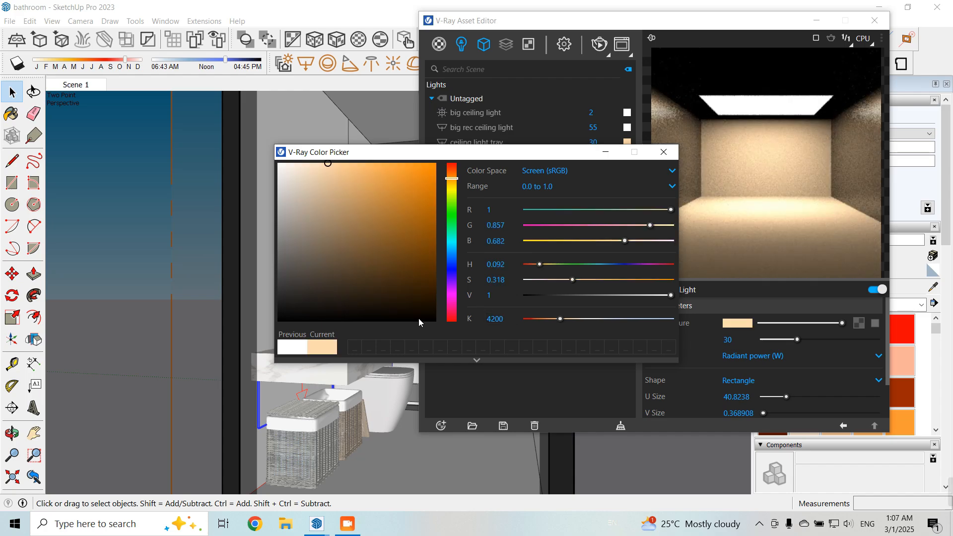
pyautogui.click(664, 152)
# Turn off Affect Specular and enable Invisible for the Trash Bin Light
pyautogui.scroll(-5, 704, 347)
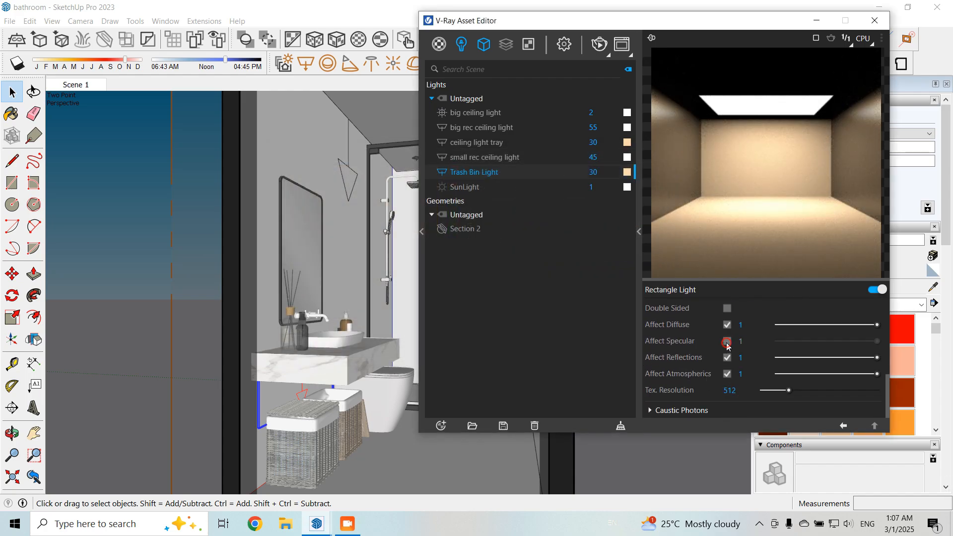
pyautogui.scroll(5, 725, 358)
pyautogui.scroll(1, 699, 397)
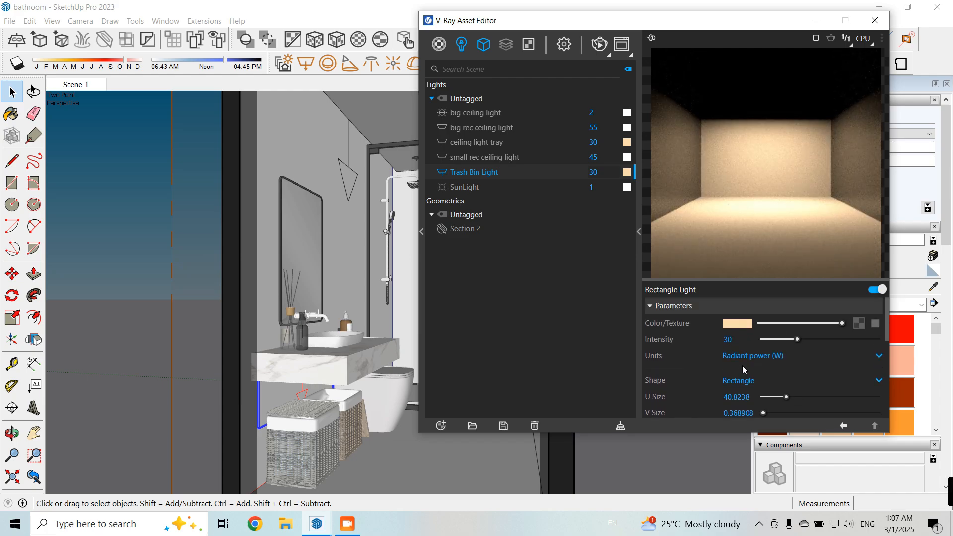
# Run an interactive test render of the bathroom with the Trash Bin Light and return to the model
pyautogui.click(600, 44)
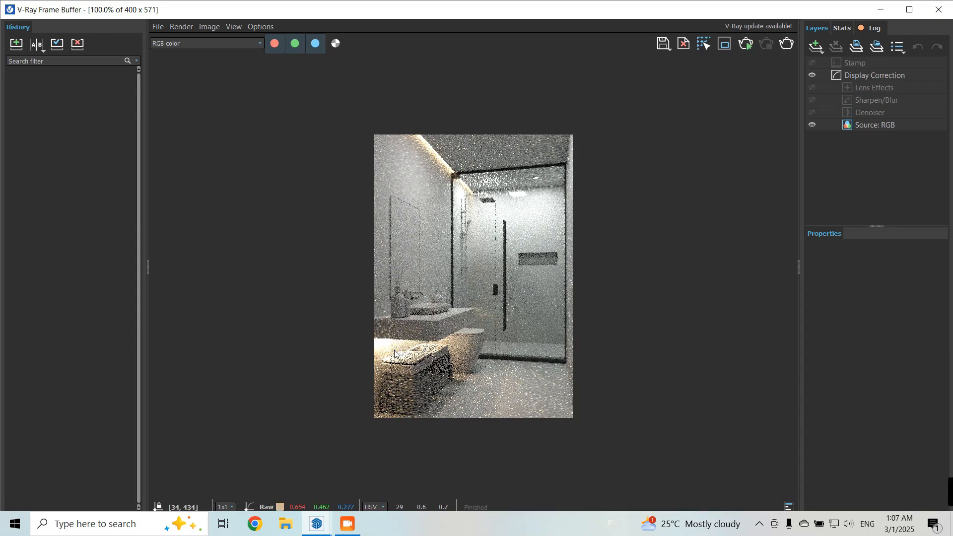
pyautogui.click(882, 9)
# Set the Trash Bin Light's intensity to 10 and check it in another interactive test render, minimizing the Asset Editor after stopping it
pyautogui.doubleClick(745, 339)
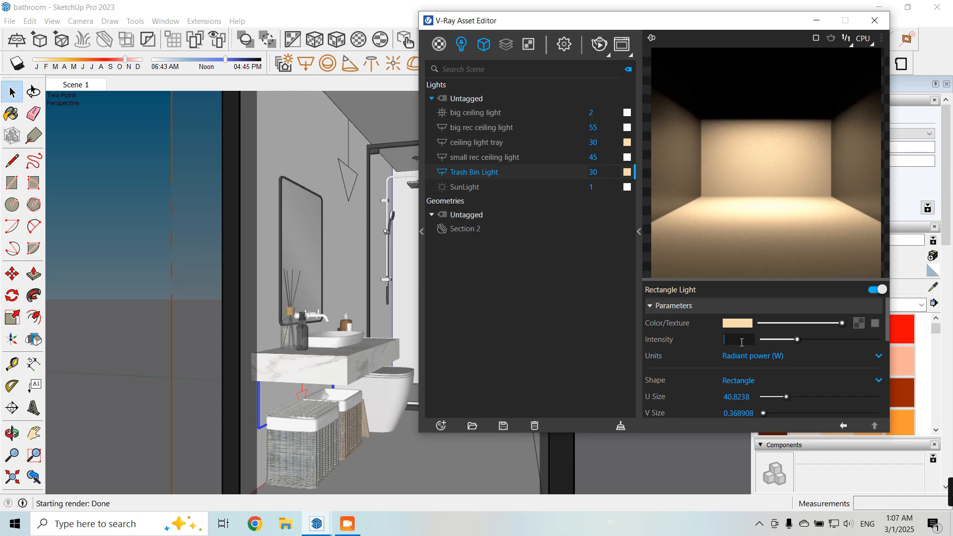
pyautogui.press('Return')
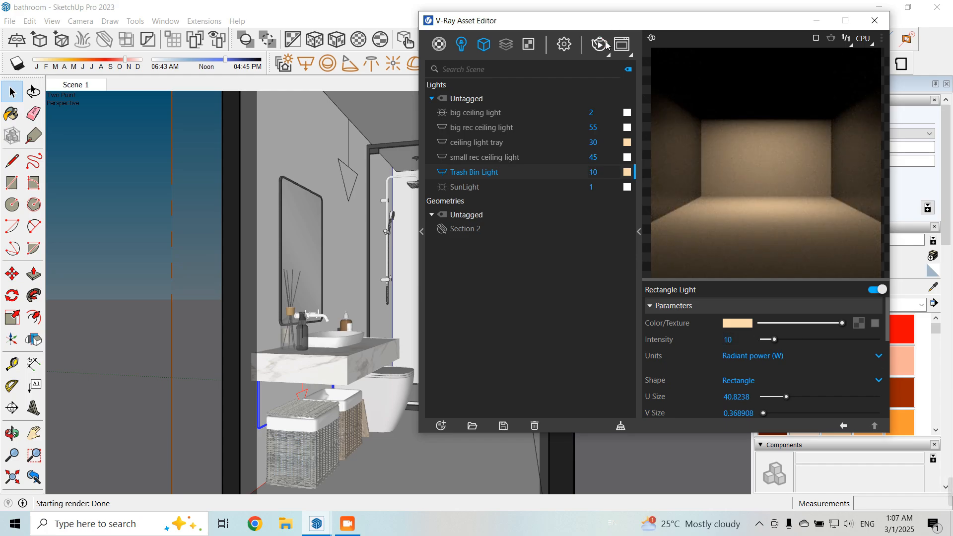
pyautogui.click(606, 46)
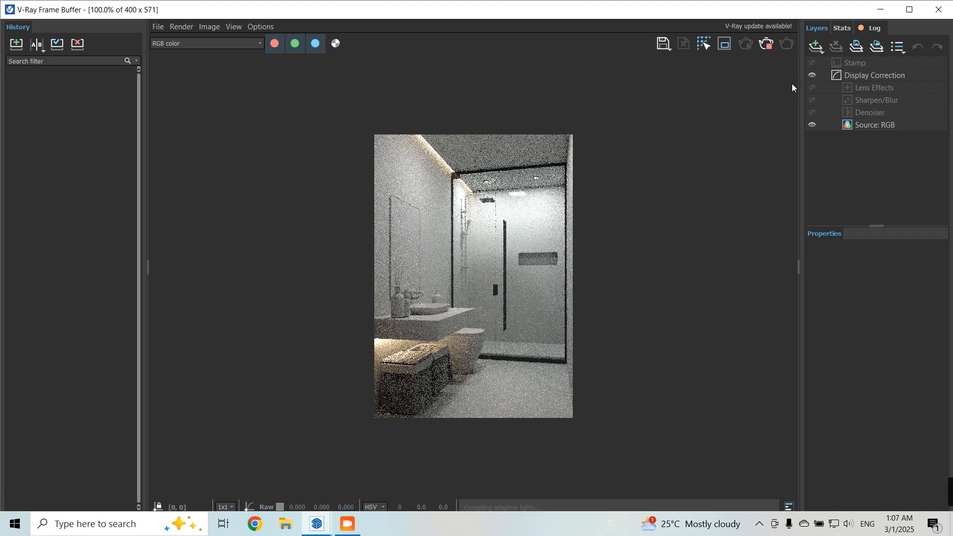
pyautogui.click(768, 46)
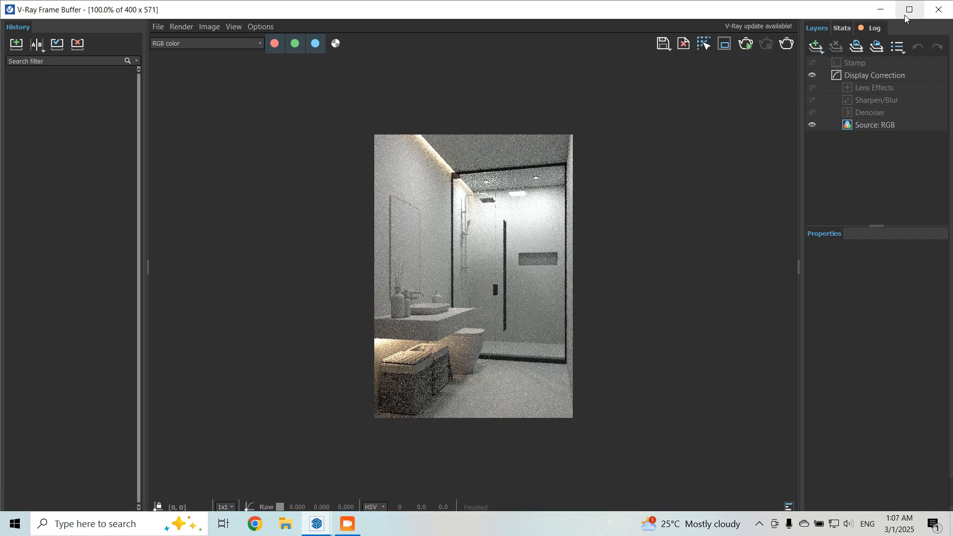
pyautogui.click(881, 10)
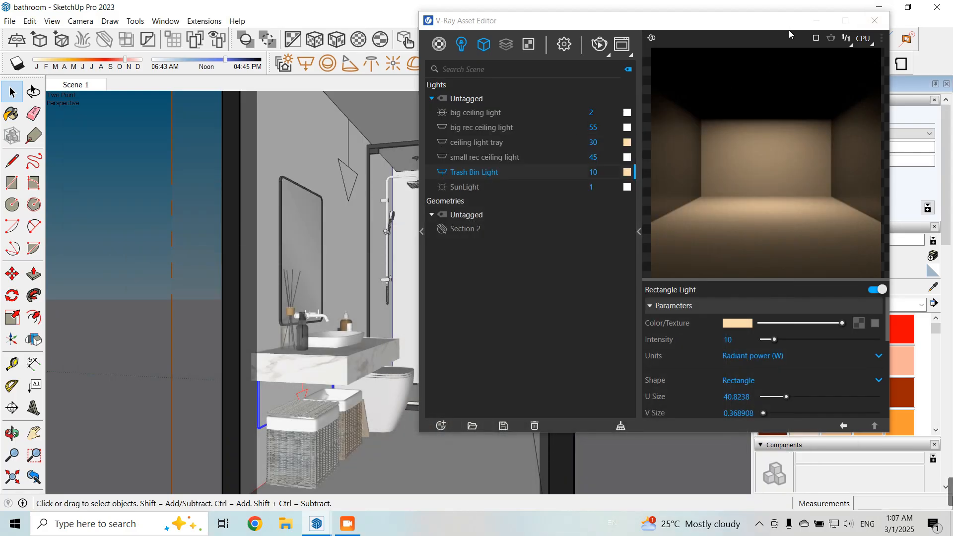
pyautogui.click(817, 20)
# Paint all geometry of the mirror's border group with the white Color M00 material
pyautogui.scroll(-2, 579, 234)
pyautogui.moveTo(579, 234); pyautogui.dragTo(447, 276, button='middle')
pyautogui.scroll(3, 317, 219)
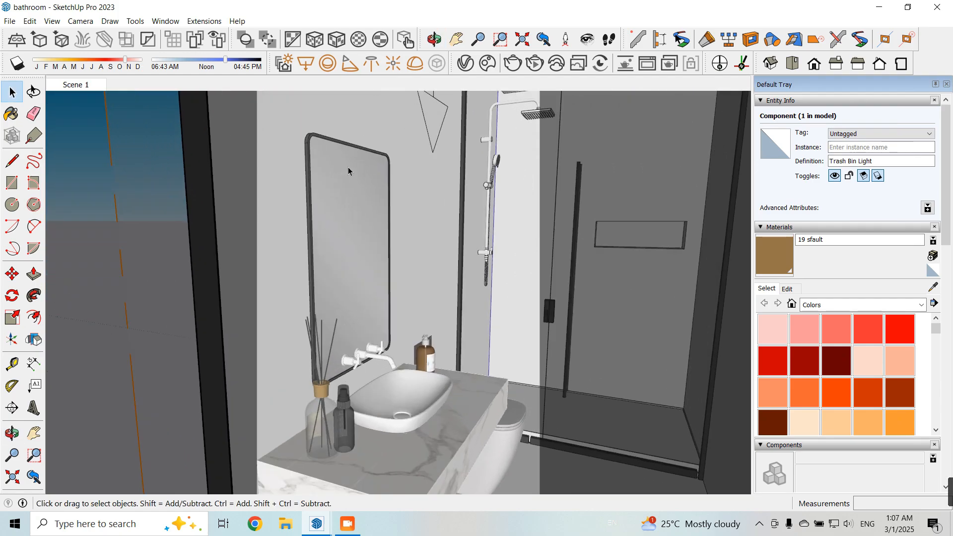
pyautogui.scroll(8, 348, 171)
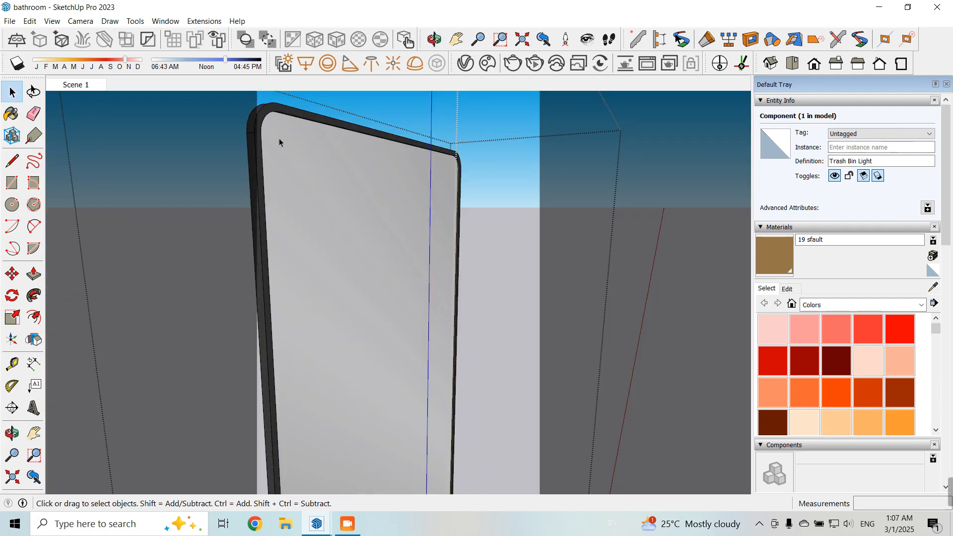
pyautogui.click(264, 122)
pyautogui.scroll(1, 268, 121)
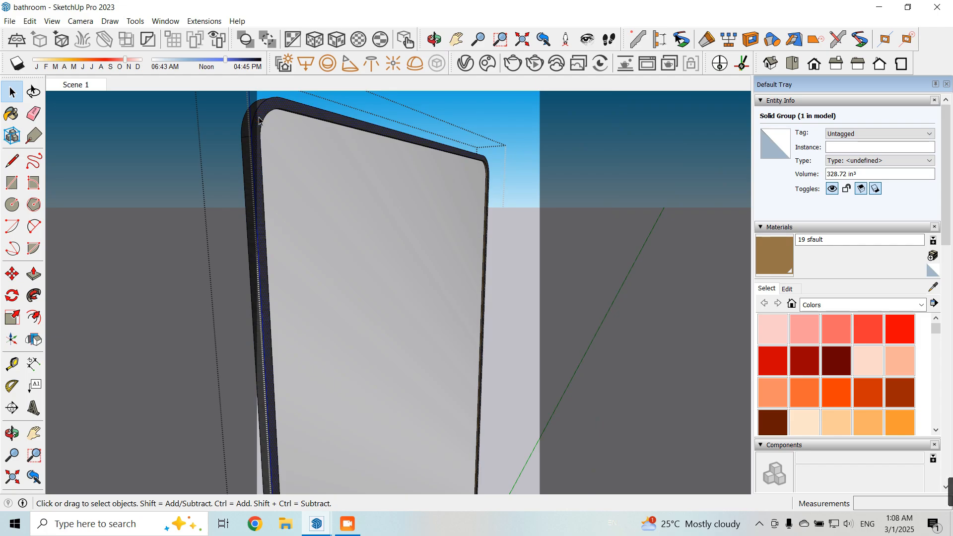
pyautogui.tripleClick(259, 120)
pyautogui.click(11, 114)
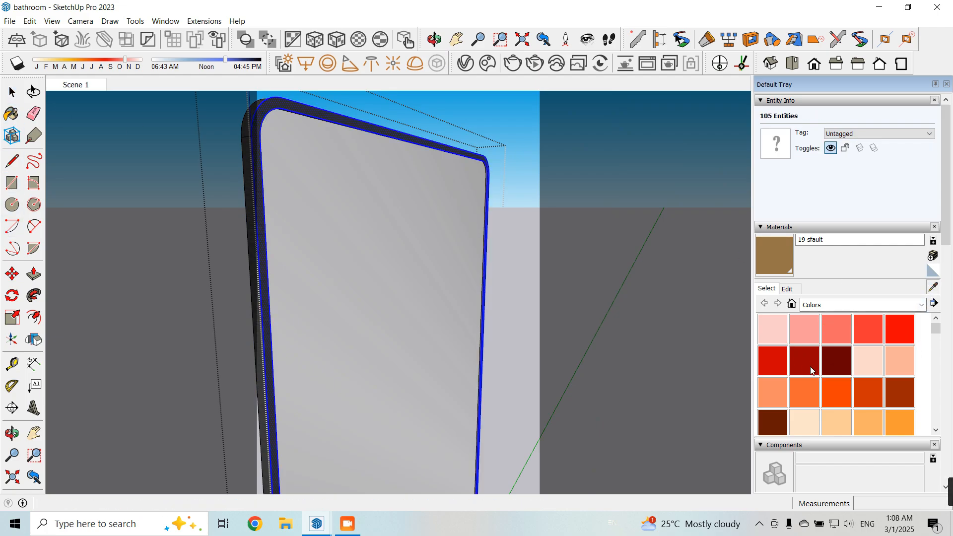
pyautogui.scroll(-10, 835, 369)
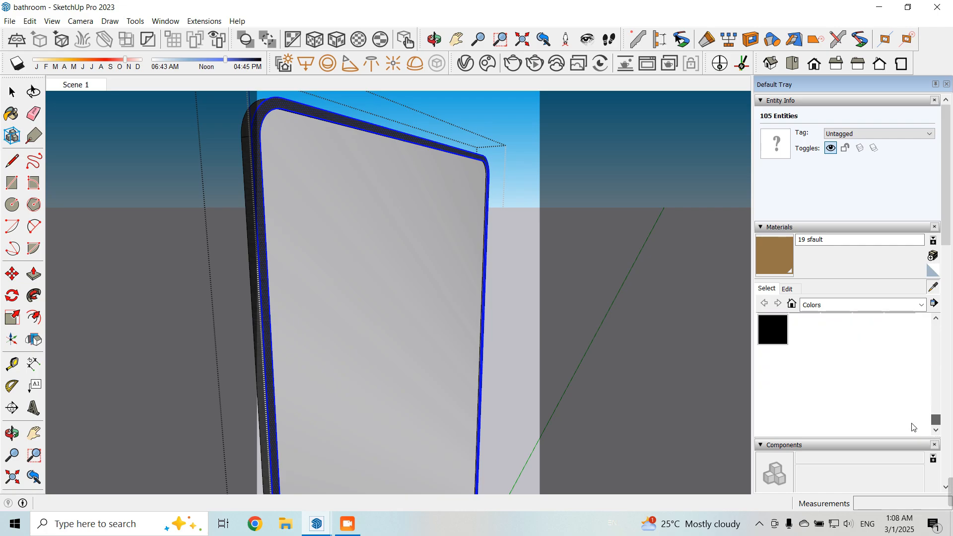
pyautogui.scroll(2, 832, 372)
pyautogui.click(805, 326)
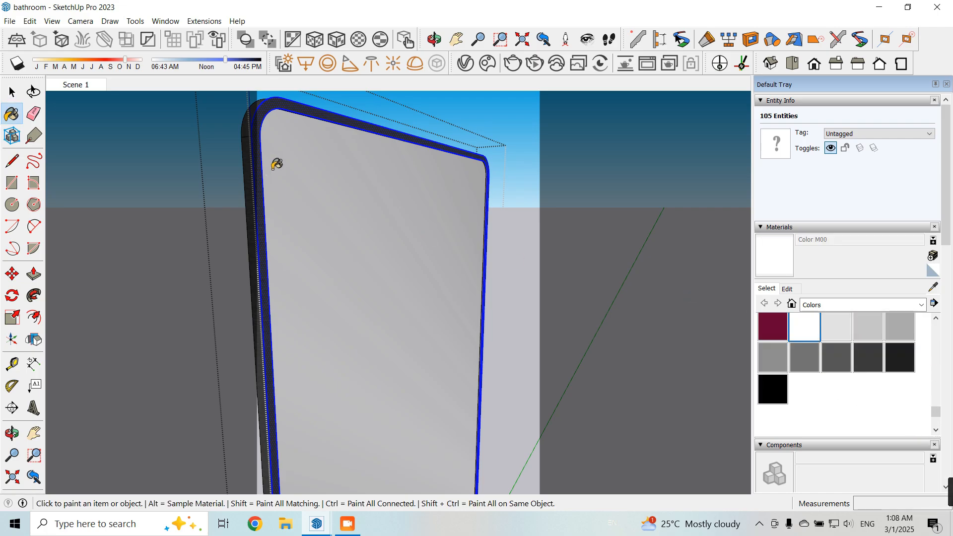
pyautogui.click(255, 107)
pyautogui.click(11, 92)
# Make a group from the selected white mirror border geometry
pyautogui.scroll(2, 370, 169)
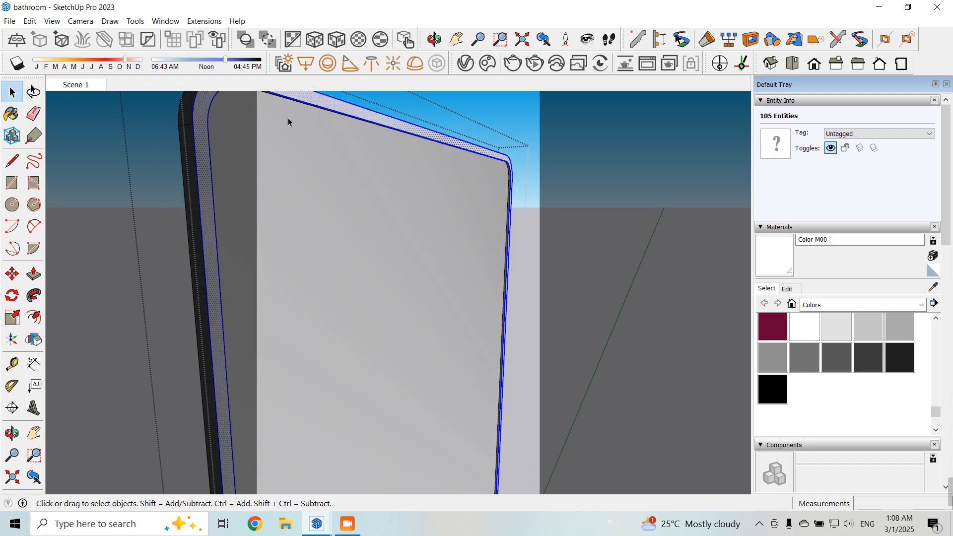
pyautogui.scroll(-2, 341, 245)
pyautogui.scroll(2, 261, 145)
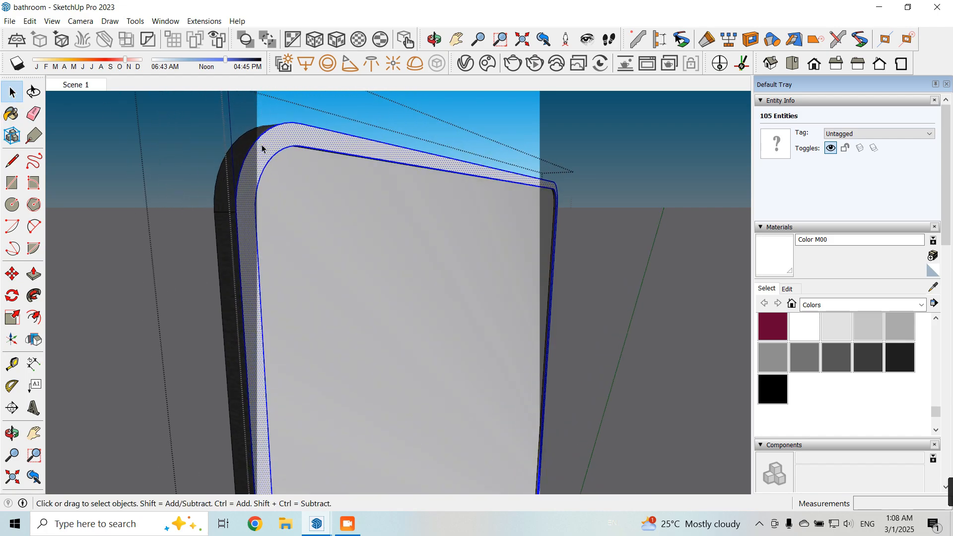
pyautogui.rightClick(262, 148)
pyautogui.click(303, 241)
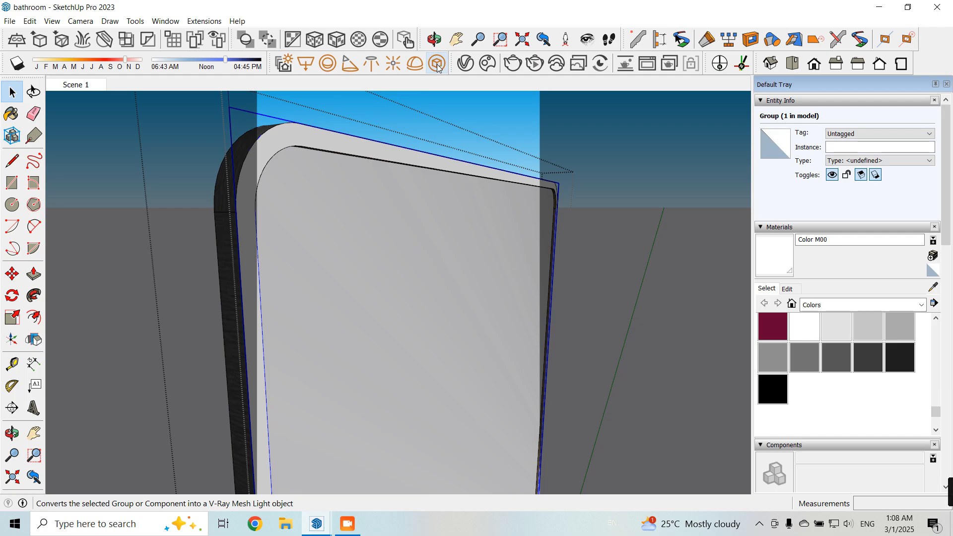
# Add a V-Ray Mesh Light and rename it mirror light
pyautogui.click(465, 63)
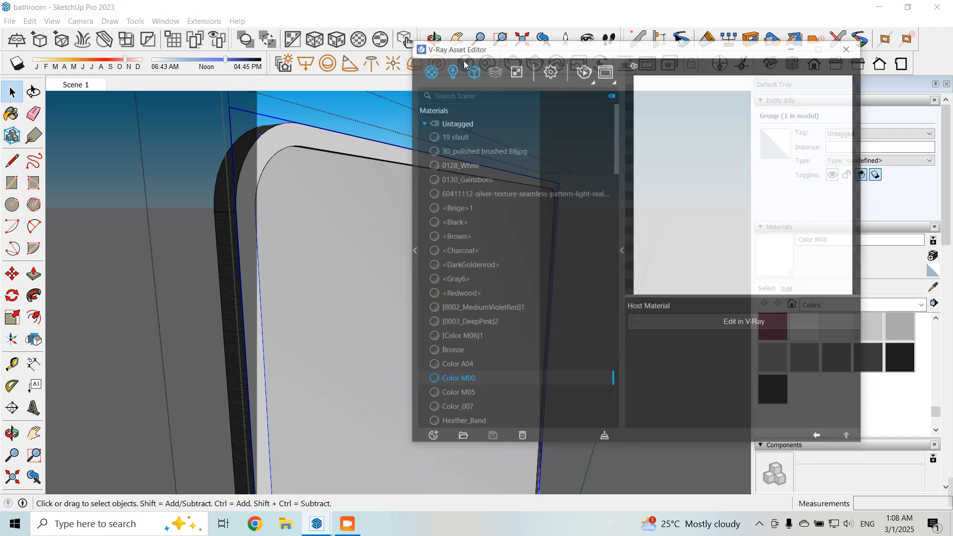
pyautogui.moveTo(460, 46)
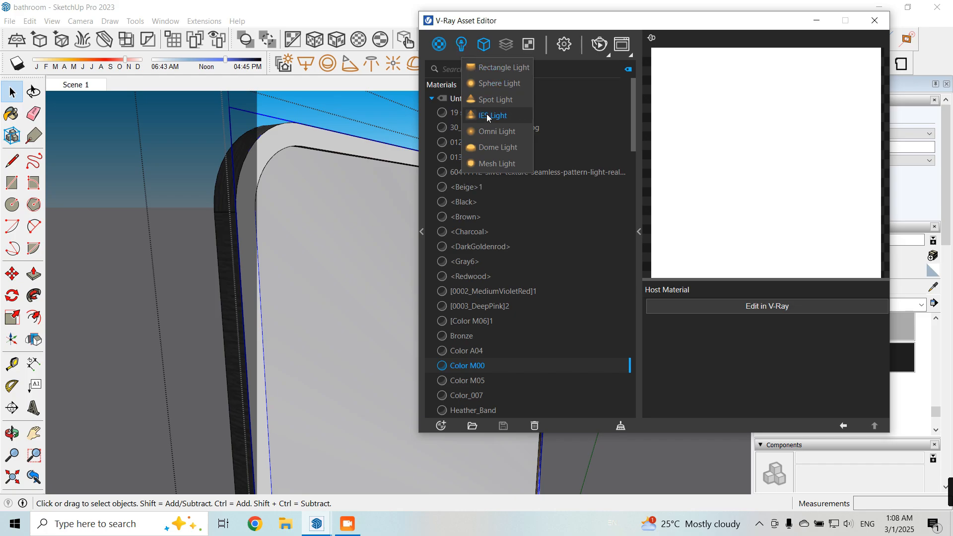
pyautogui.click(474, 164)
pyautogui.rightClick(479, 297)
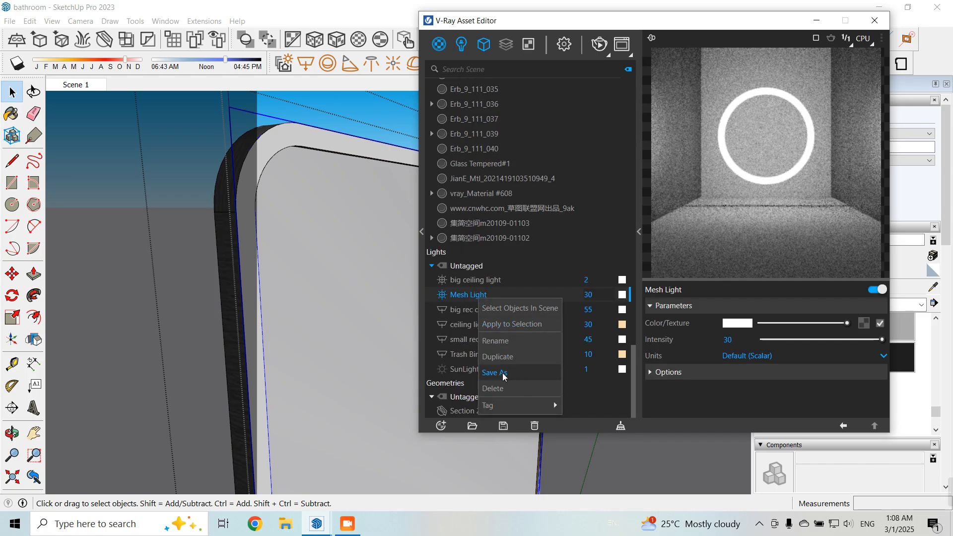
pyautogui.moveTo(535, 25); pyautogui.dragTo(552, 46)
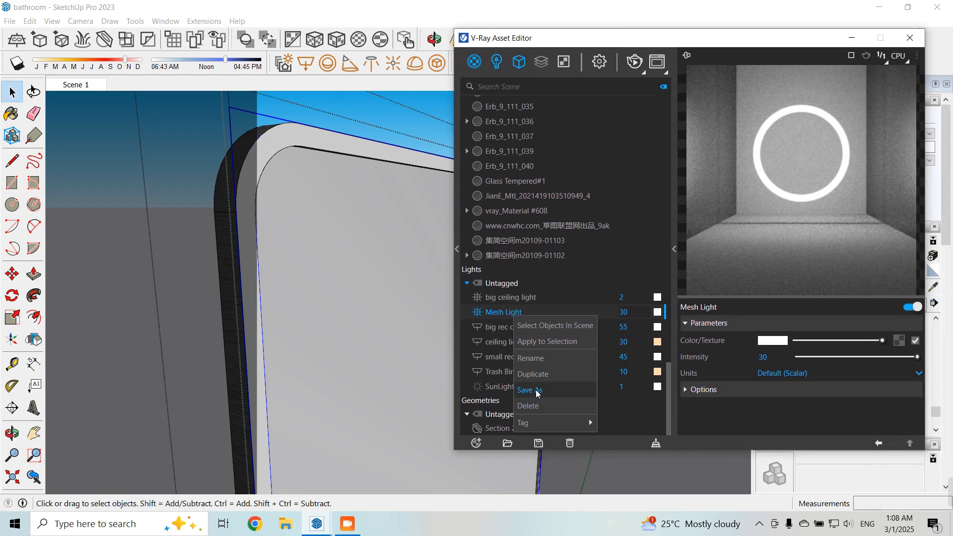
pyautogui.click(544, 361)
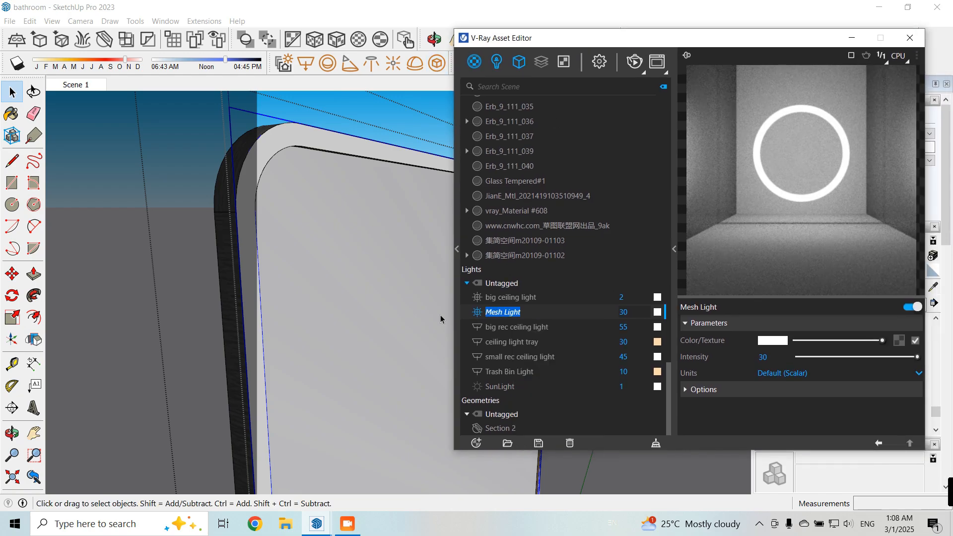
pyautogui.press('BackSpace')
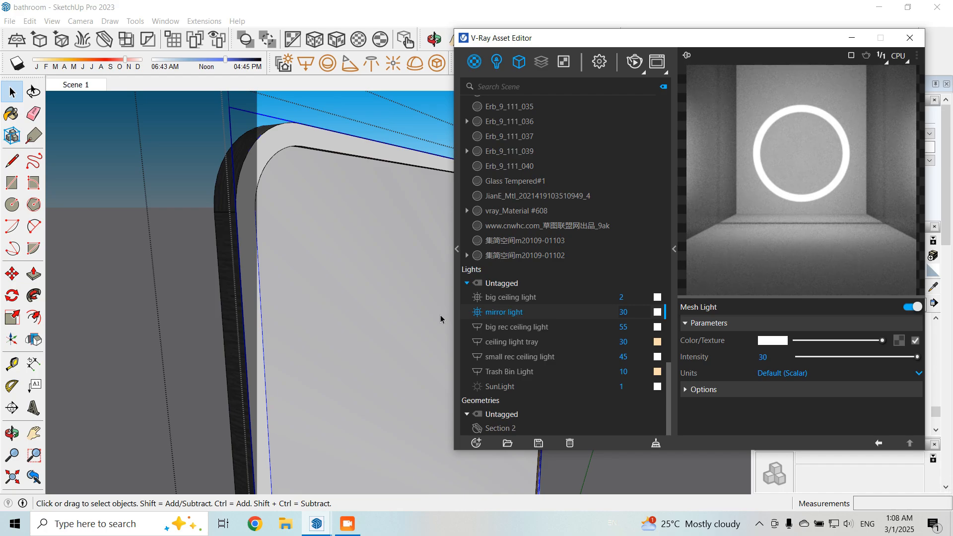
# Set the mirror light's color temperature to 4200 K and its units to Radiant power (W), minimizing the Asset Editor
pyautogui.click(767, 342)
pyautogui.doubleClick(496, 319)
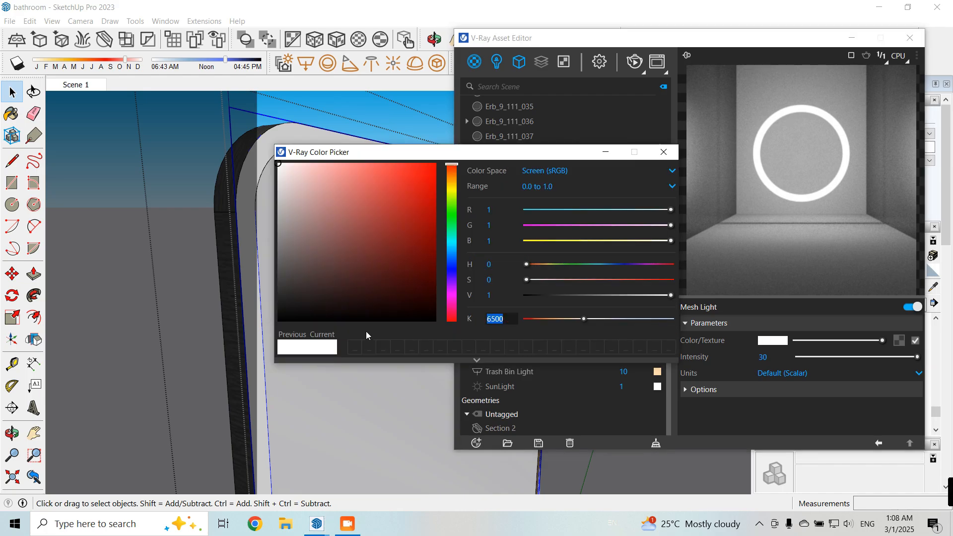
pyautogui.write('4200')
pyautogui.press('Return')
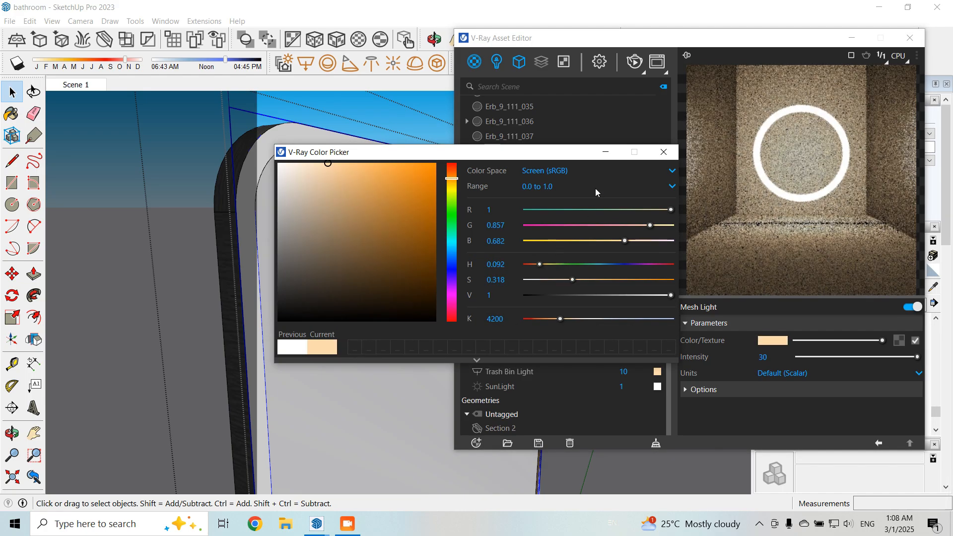
pyautogui.click(665, 153)
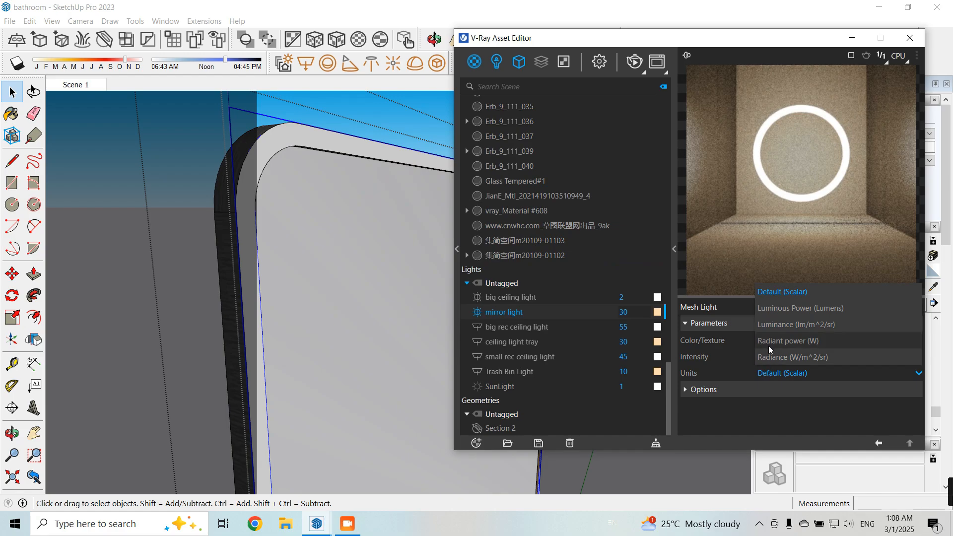
pyautogui.click(769, 342)
pyautogui.click(853, 38)
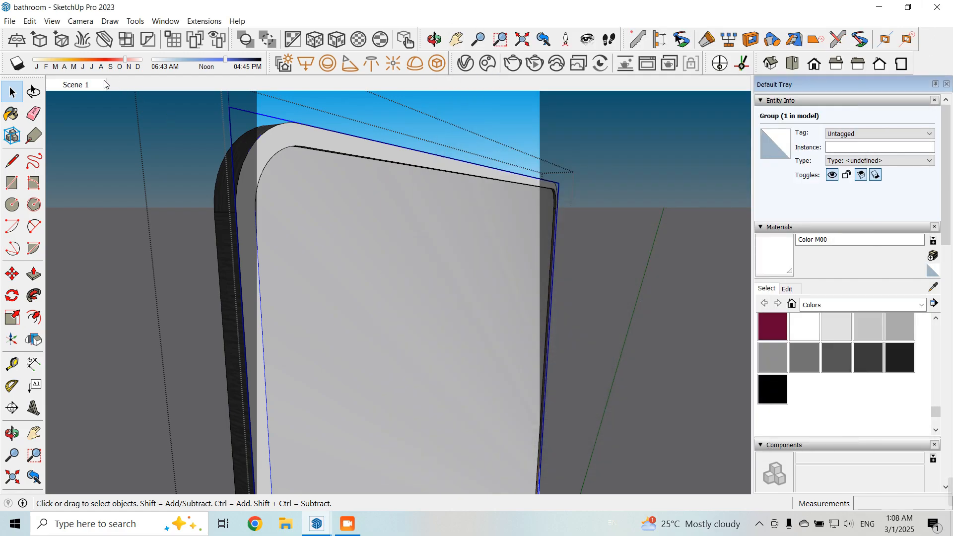
# Return to the bathroom scene view, leave group editing and check the mirror border in an interactive test render
pyautogui.scroll(-2, 567, 248)
pyautogui.click(600, 220)
pyautogui.click(599, 220)
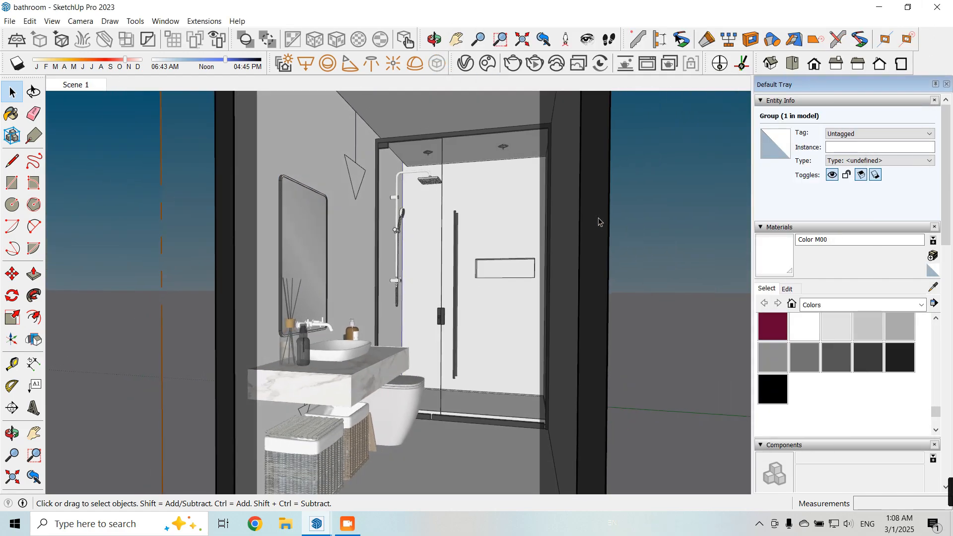
pyautogui.click(537, 69)
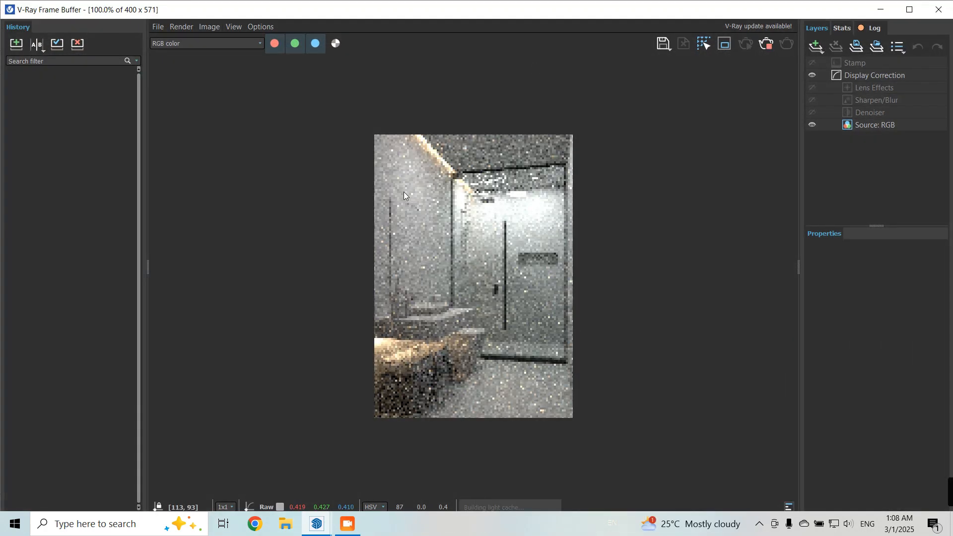
pyautogui.scroll(1, 388, 213)
pyautogui.scroll(1, 308, 203)
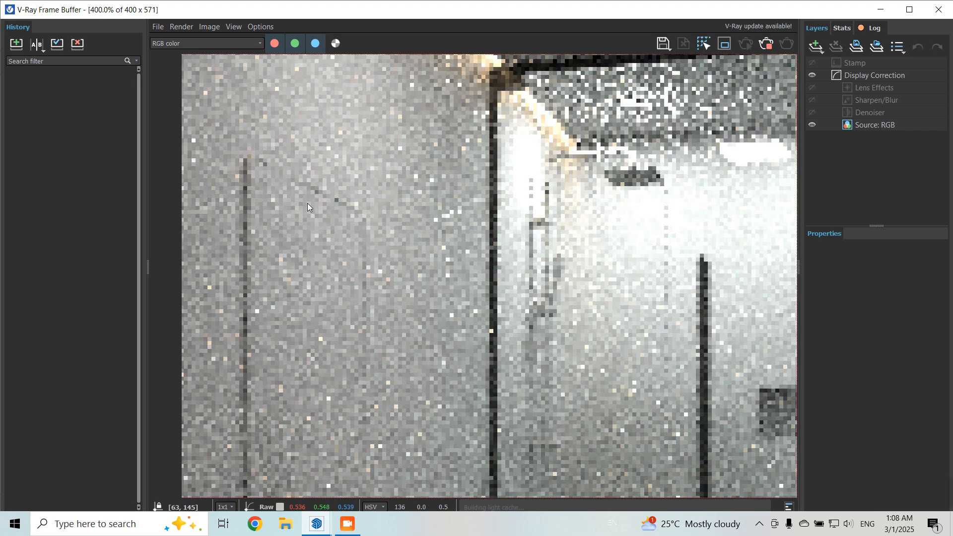
pyautogui.scroll(-1, 308, 204)
pyautogui.click(881, 9)
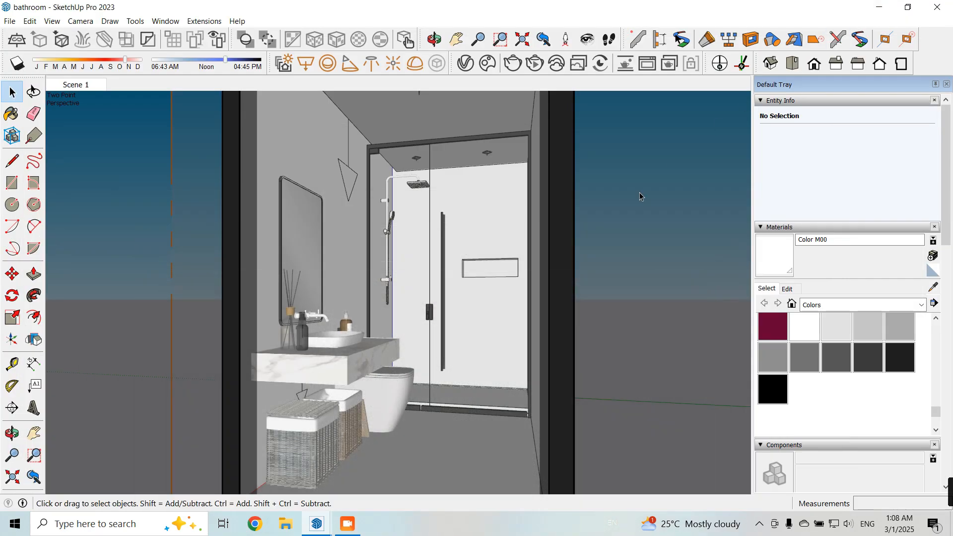
# Try the mirror light at an intensity of 500 in an interactive test render, then stop and minimize it
pyautogui.click(466, 63)
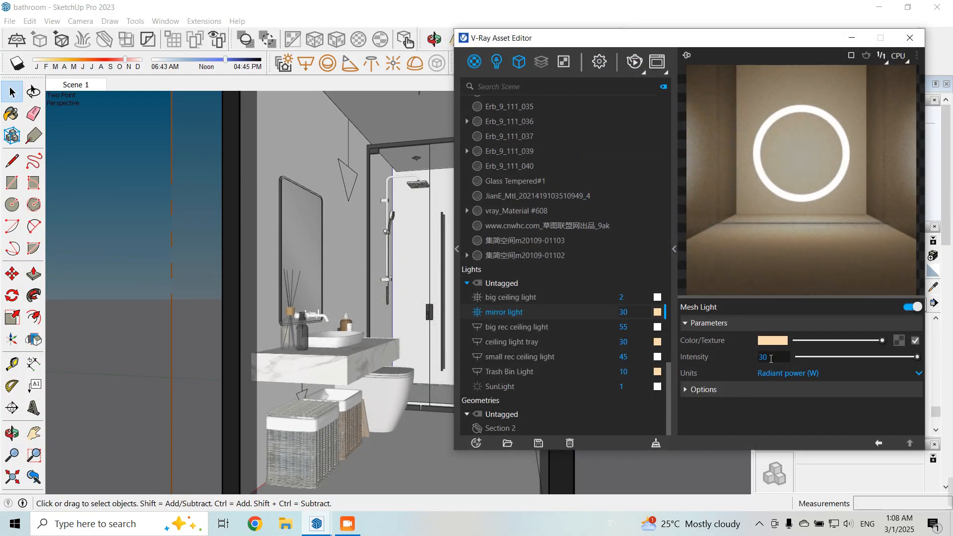
pyautogui.write('500')
pyautogui.press('Return')
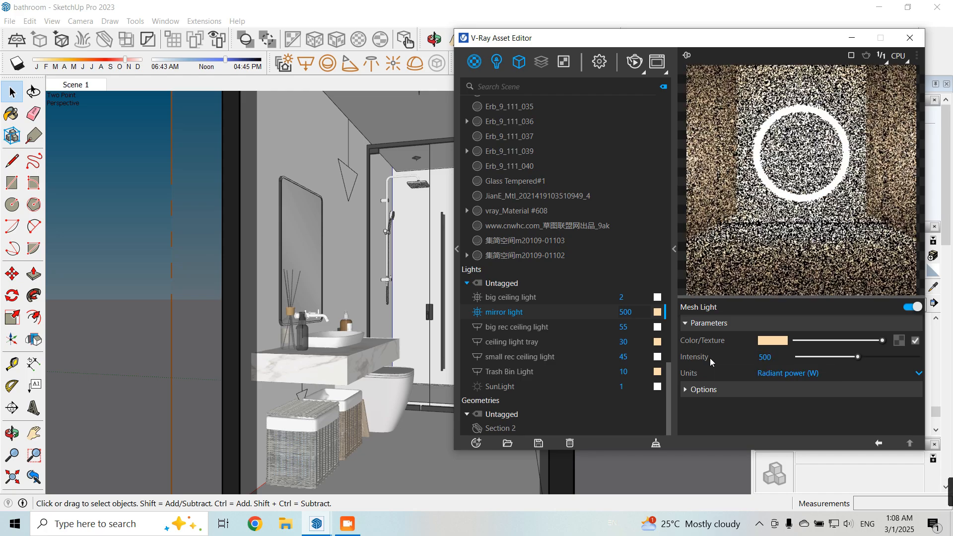
pyautogui.click(638, 67)
pyautogui.click(635, 91)
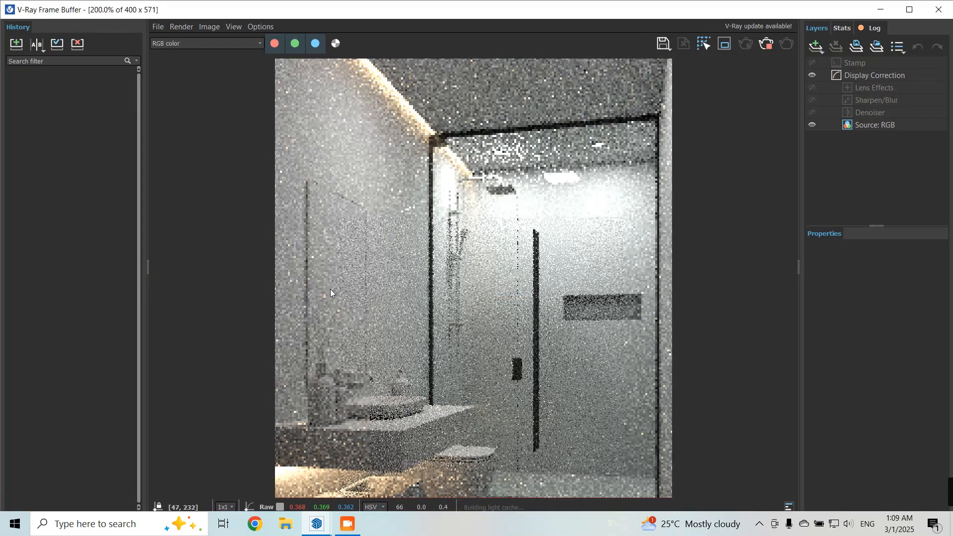
pyautogui.click(766, 43)
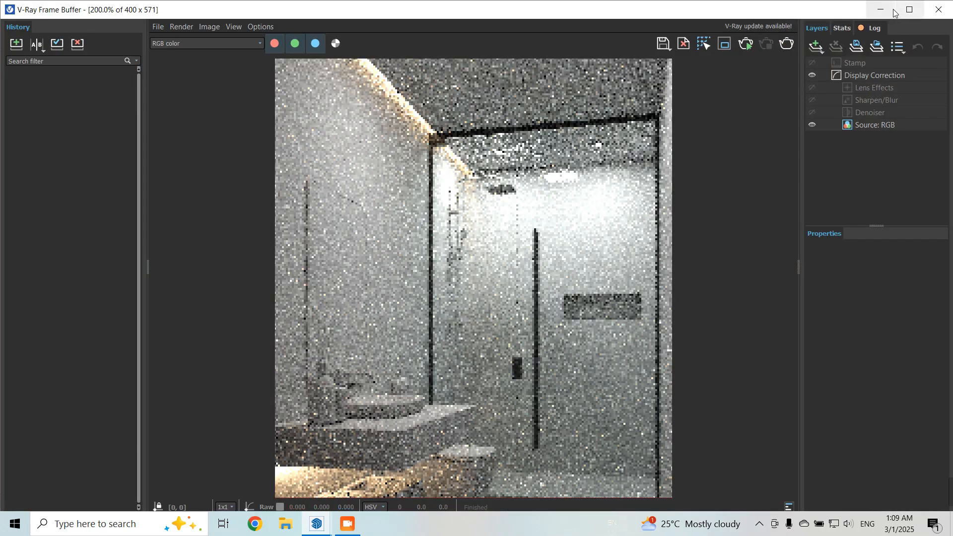
pyautogui.click(882, 9)
# Set the mirror light's intensity to 30 and minimize the Asset Editor
pyautogui.moveTo(781, 359); pyautogui.dragTo(705, 360)
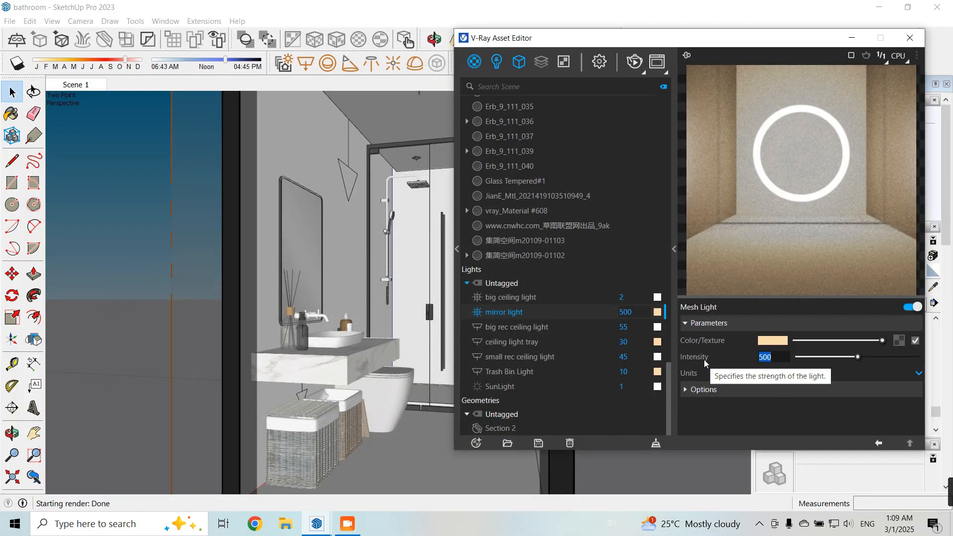
pyautogui.write('30')
pyautogui.press('Return')
pyautogui.click(851, 41)
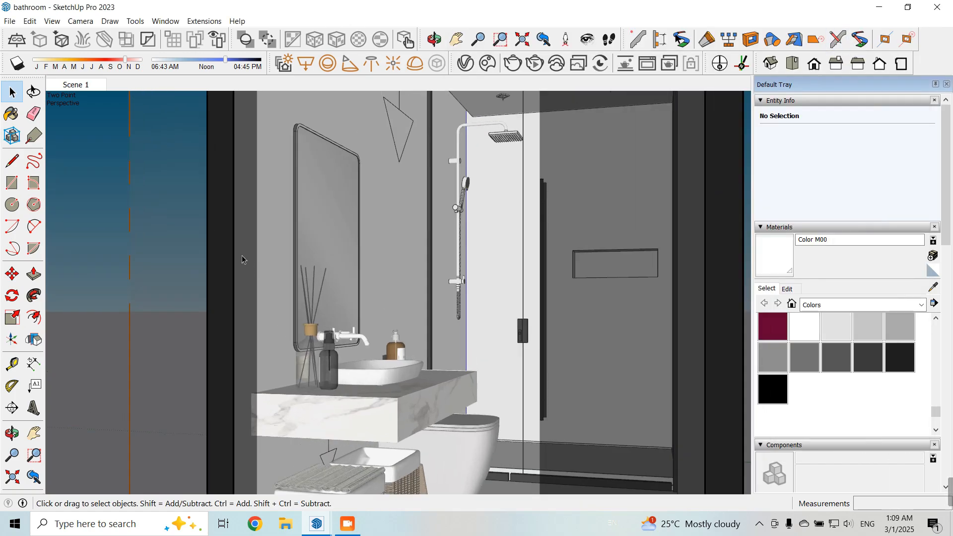
# Apply the mirror light to the white mirror border group and return to the Scene 1 view
pyautogui.moveTo(240, 260)
pyautogui.mouseDown(button='middle')
pyautogui.moveTo(288, 283)
pyautogui.moveTo(301, 179)
pyautogui.moveTo(311, 322)
pyautogui.mouseUp(button='middle')
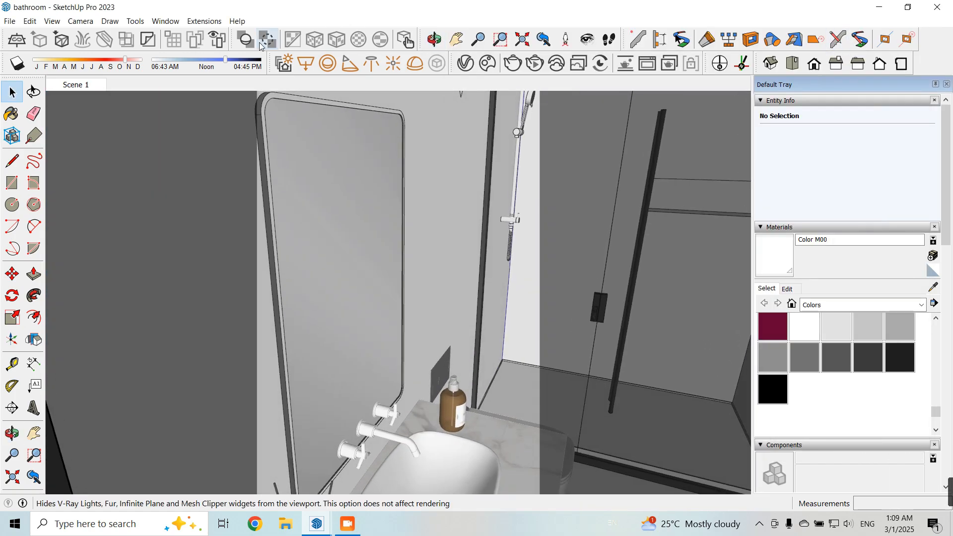
pyautogui.scroll(2, 301, 101)
pyautogui.moveTo(347, 213); pyautogui.dragTo(375, 244, button='middle')
pyautogui.scroll(2, 319, 187)
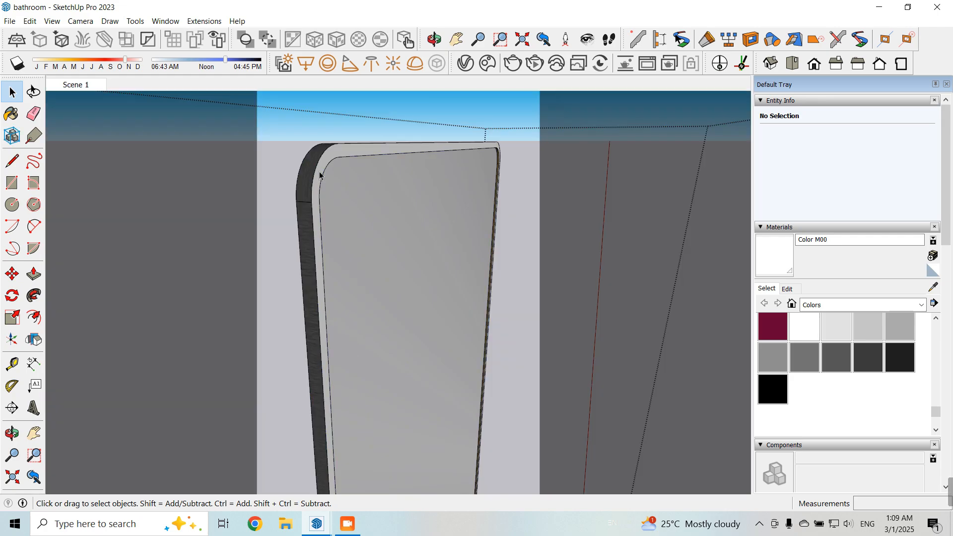
pyautogui.click(319, 177)
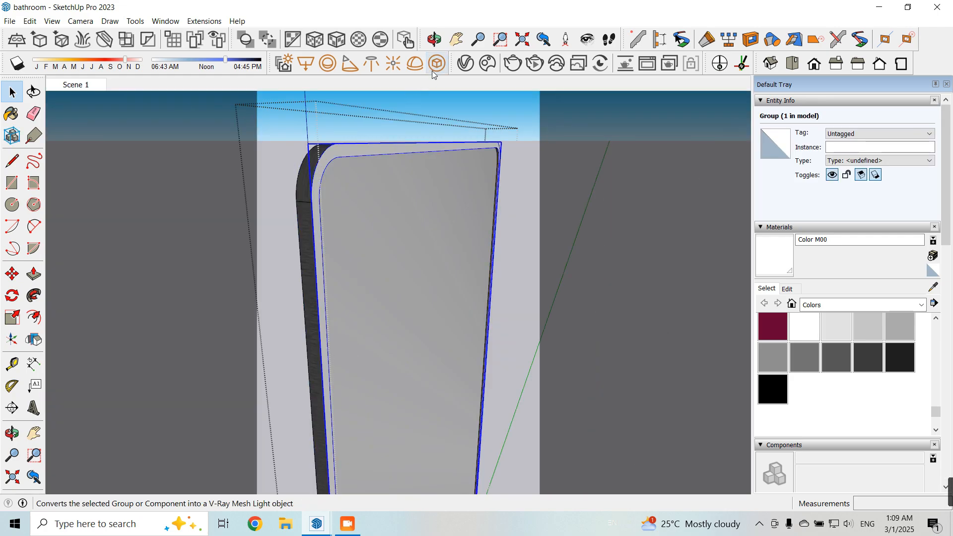
pyautogui.click(435, 39)
pyautogui.rightClick(513, 315)
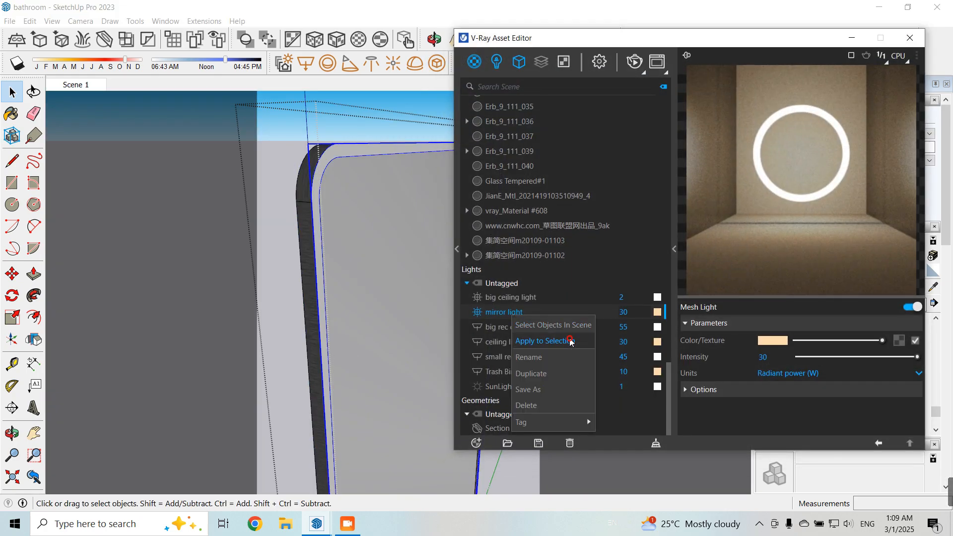
pyautogui.click(571, 341)
pyautogui.click(852, 38)
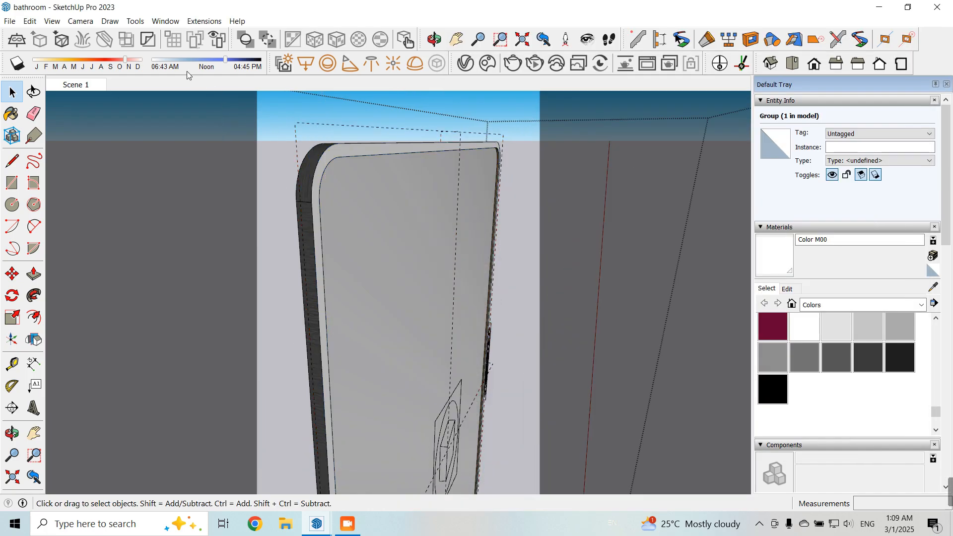
pyautogui.click(76, 84)
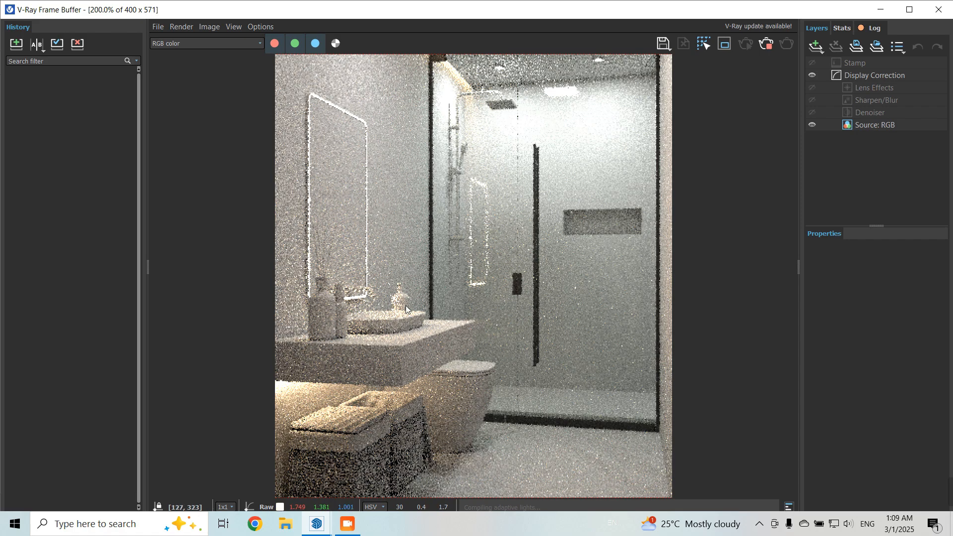
# Examine the mirror border glow and overall lighting in the interactive test render, stop it and minimize the frame buffer
pyautogui.scroll(-1, 386, 367)
pyautogui.scroll(1, 399, 403)
pyautogui.scroll(-1, 380, 358)
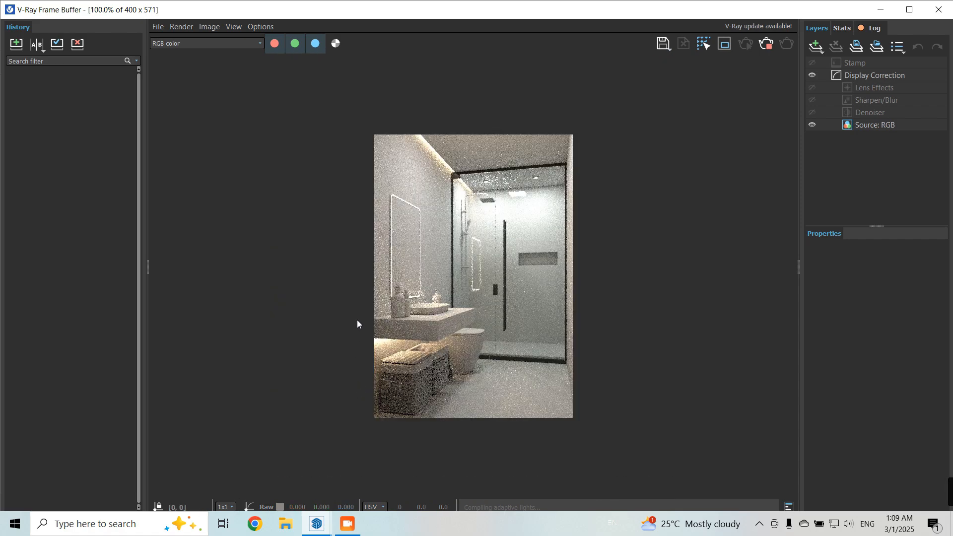
pyautogui.scroll(1, 382, 293)
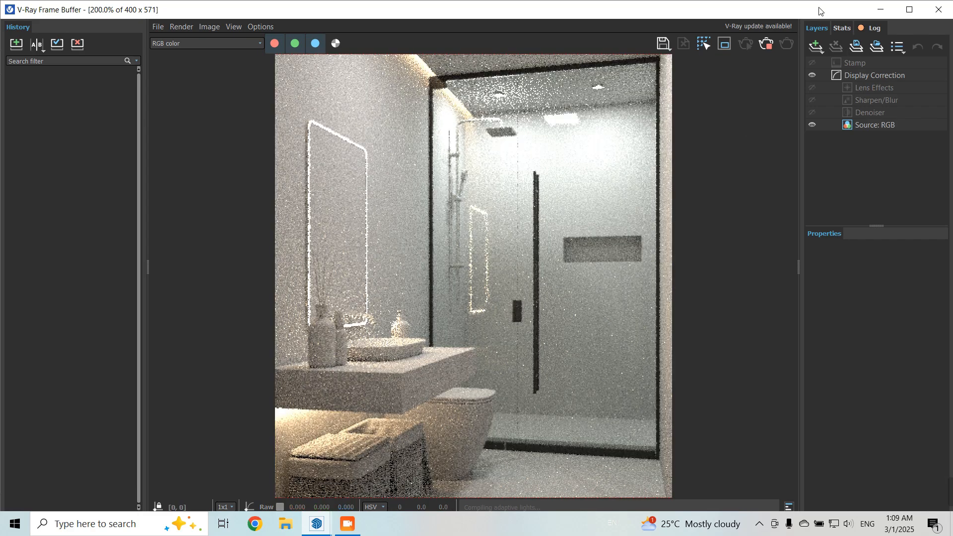
pyautogui.click(767, 43)
pyautogui.scroll(-1, 490, 259)
pyautogui.scroll(1, 495, 258)
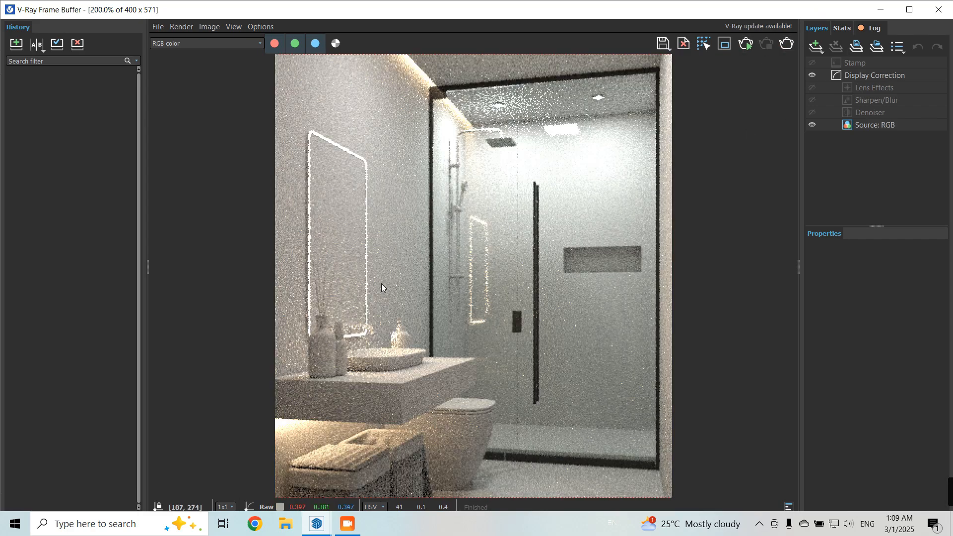
pyautogui.scroll(-1, 432, 298)
pyautogui.scroll(1, 479, 309)
pyautogui.scroll(-1, 480, 313)
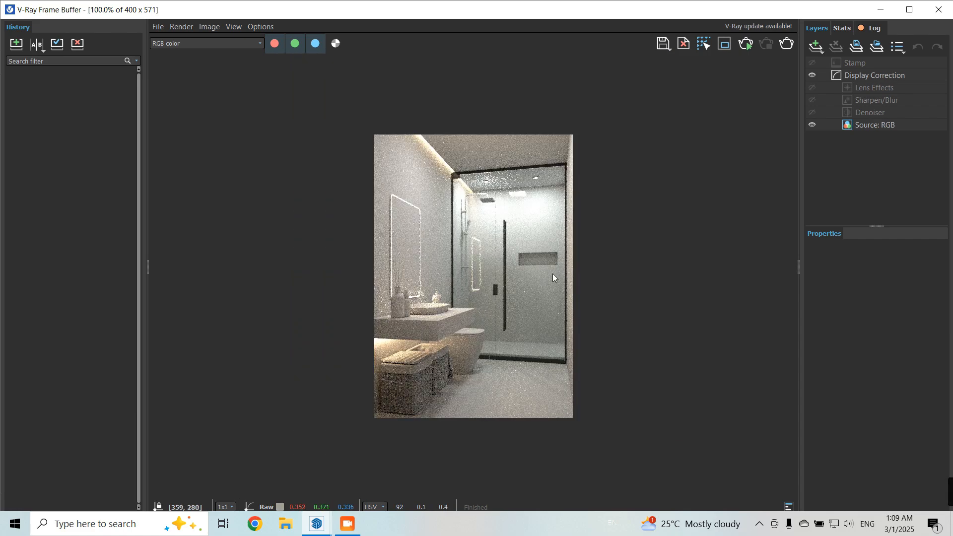
pyautogui.click(881, 10)
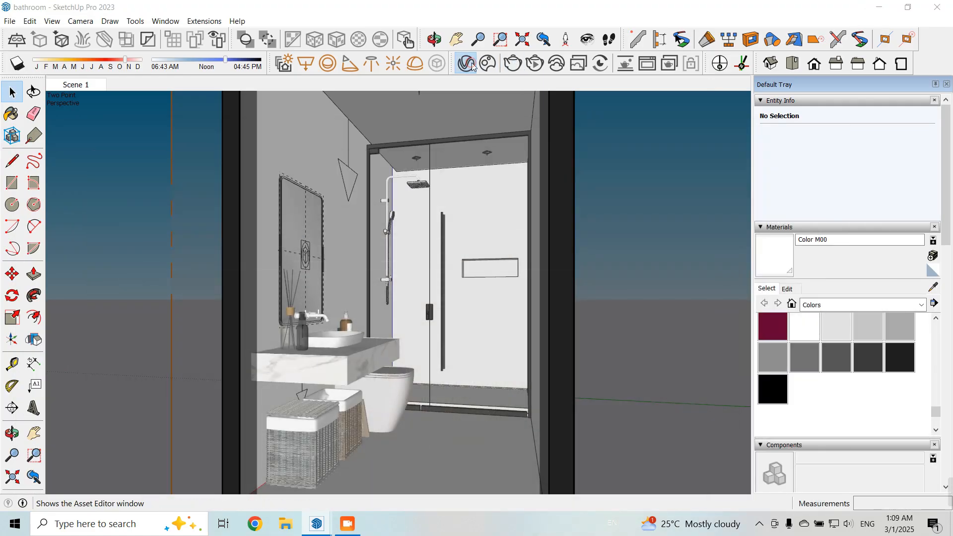
# Recheck the last test render and set the ceiling light tray's intensity to 20 in the V-Ray Asset Editor
pyautogui.click(465, 63)
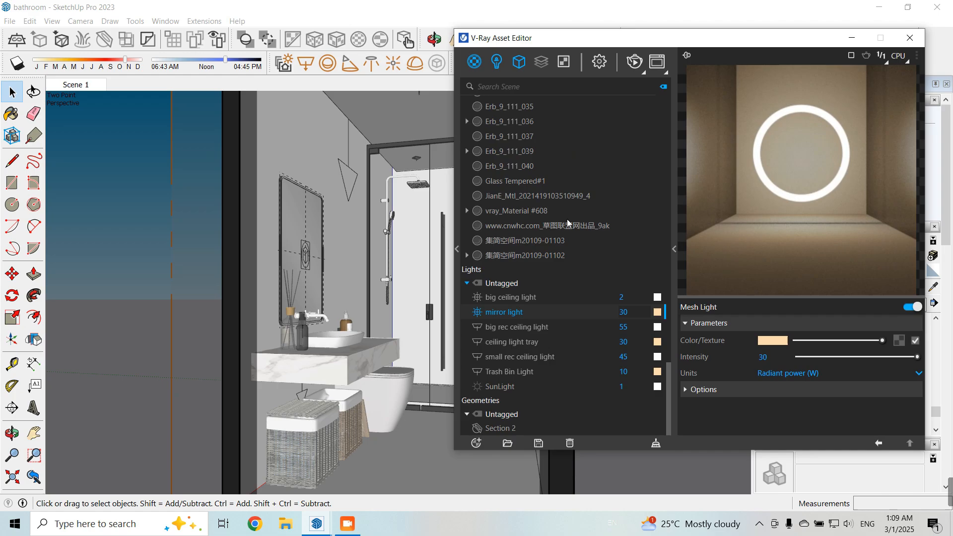
pyautogui.click(658, 62)
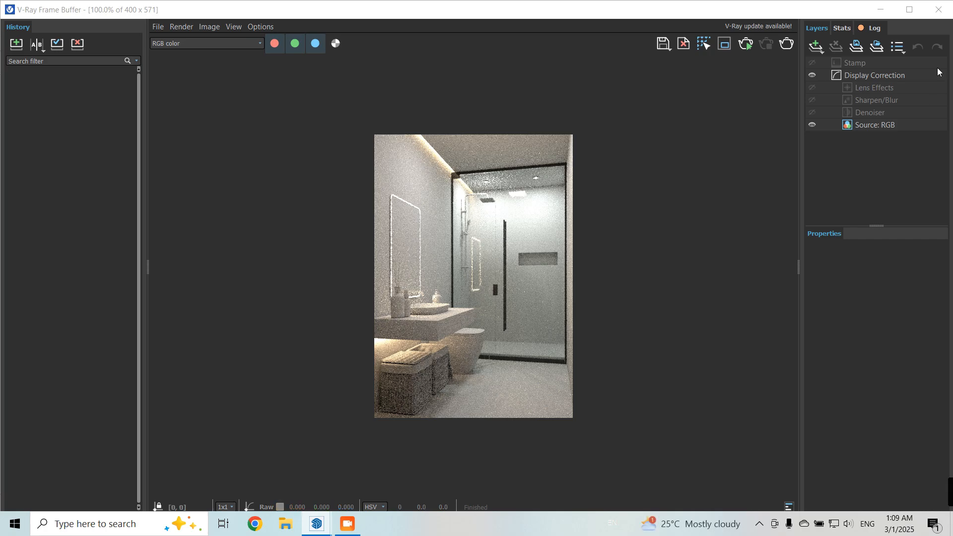
pyautogui.click(881, 10)
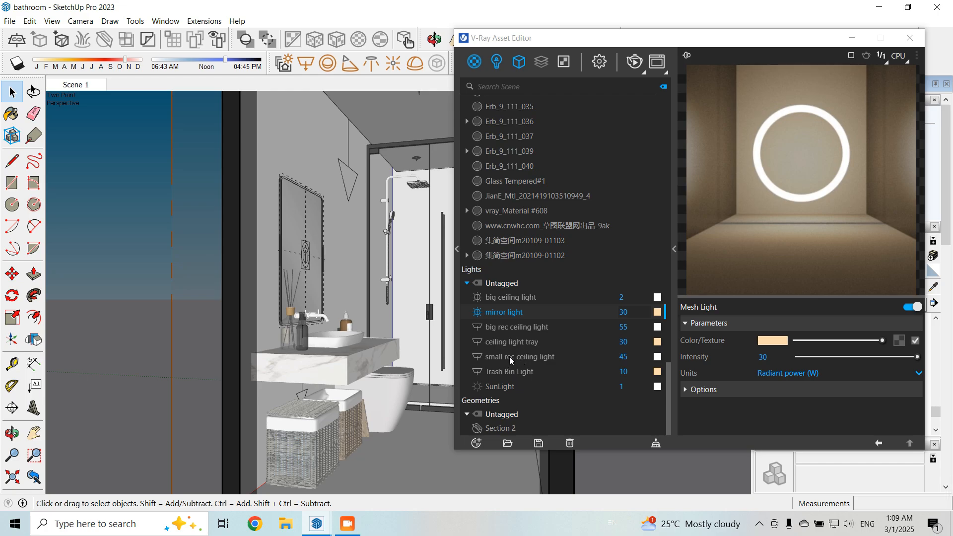
pyautogui.click(517, 341)
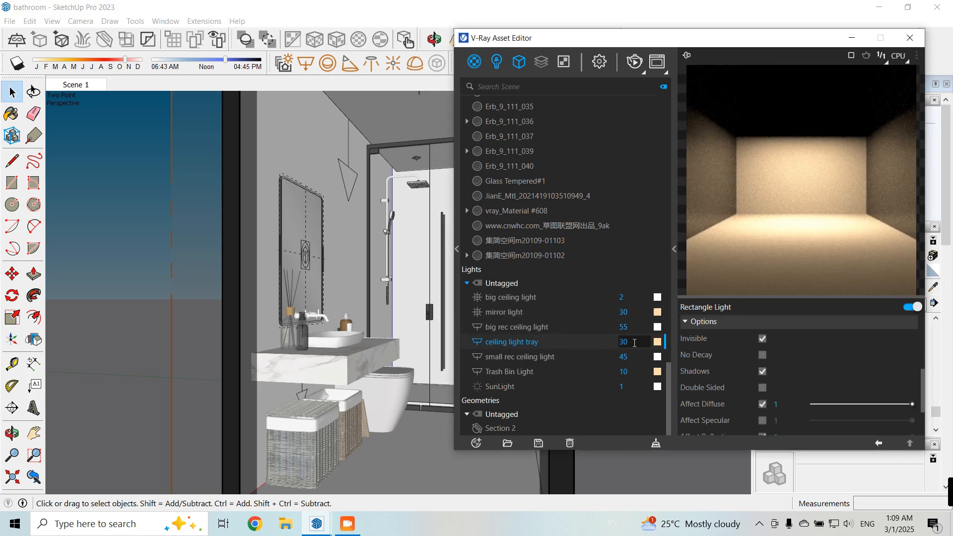
pyautogui.write('20')
pyautogui.press('Return')
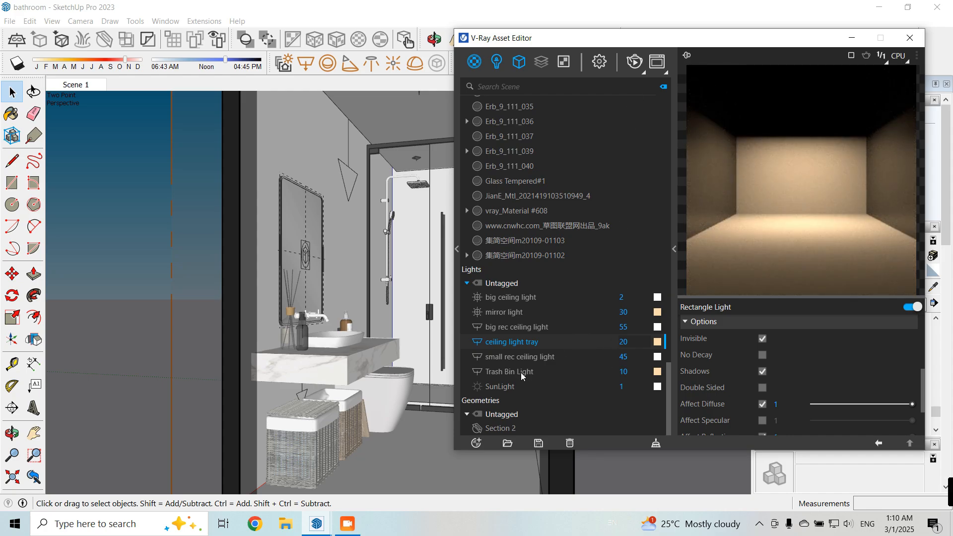
# Set the big rec ceiling light's intensity to 60
pyautogui.click(517, 326)
pyautogui.click(588, 327)
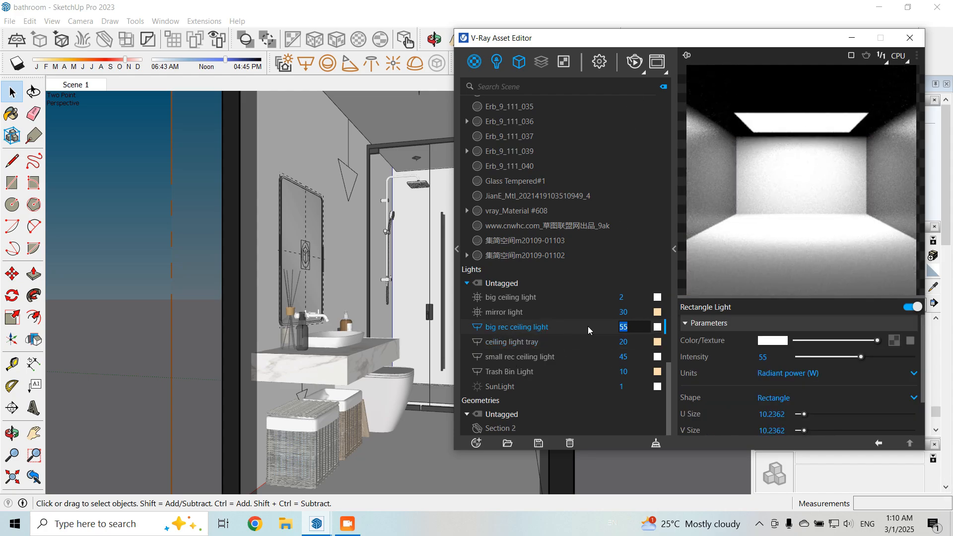
pyautogui.write('60')
pyautogui.press('Return')
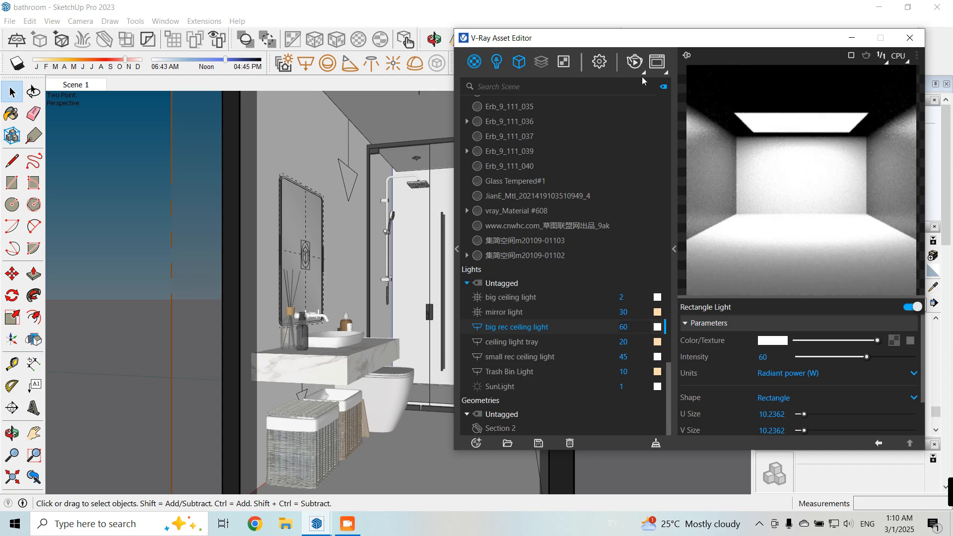
# Check the adjusted lighting in a test render, then stop it and minimize the frame buffer and Asset Editor
pyautogui.click(637, 60)
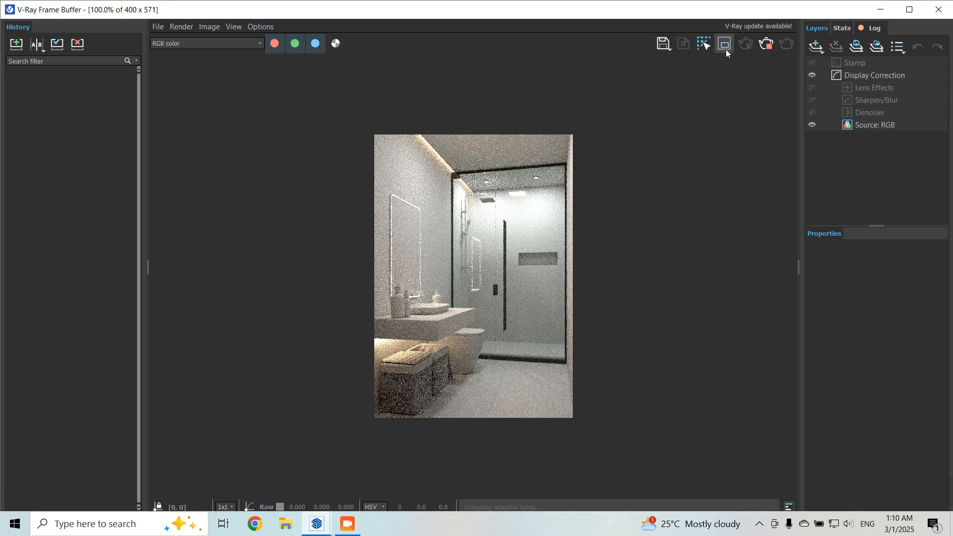
pyautogui.click(766, 44)
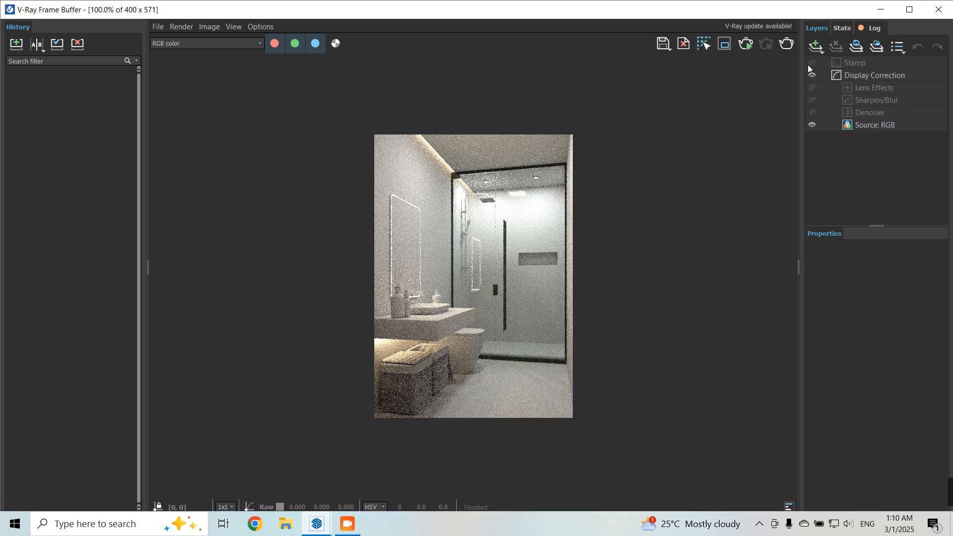
pyautogui.click(879, 10)
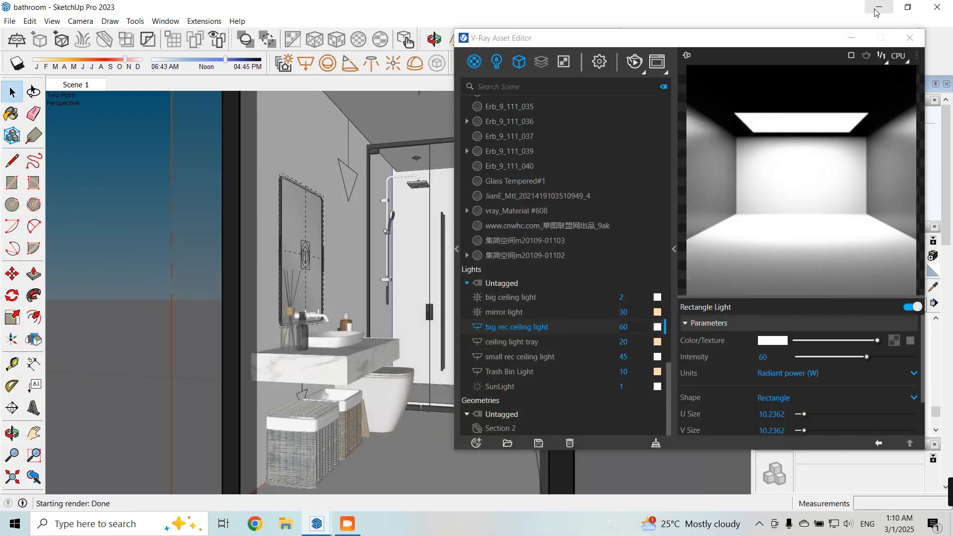
pyautogui.click(853, 40)
pyautogui.click(853, 41)
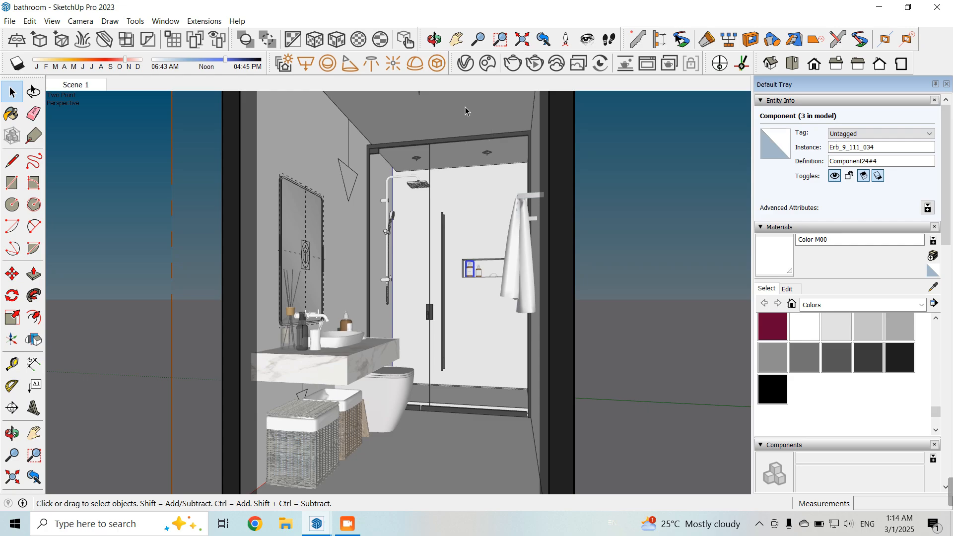
# Reopen the Asset Editor and examine the material list, comparing 30_polished brushed BBjpg, Erb_9_111_039 and 鸭子0796
pyautogui.click(465, 63)
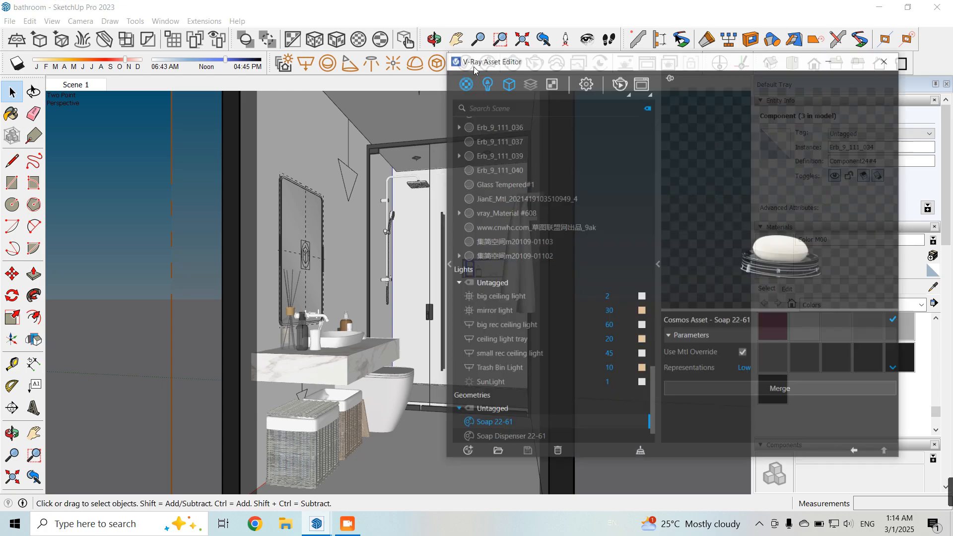
pyautogui.moveTo(707, 106); pyautogui.dragTo(645, 49)
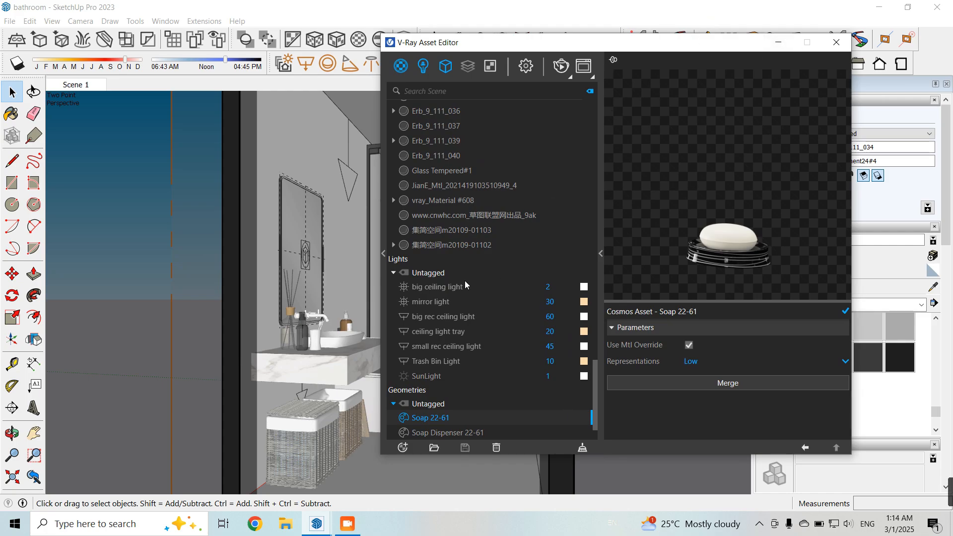
pyautogui.scroll(10, 465, 281)
pyautogui.scroll(12, 465, 277)
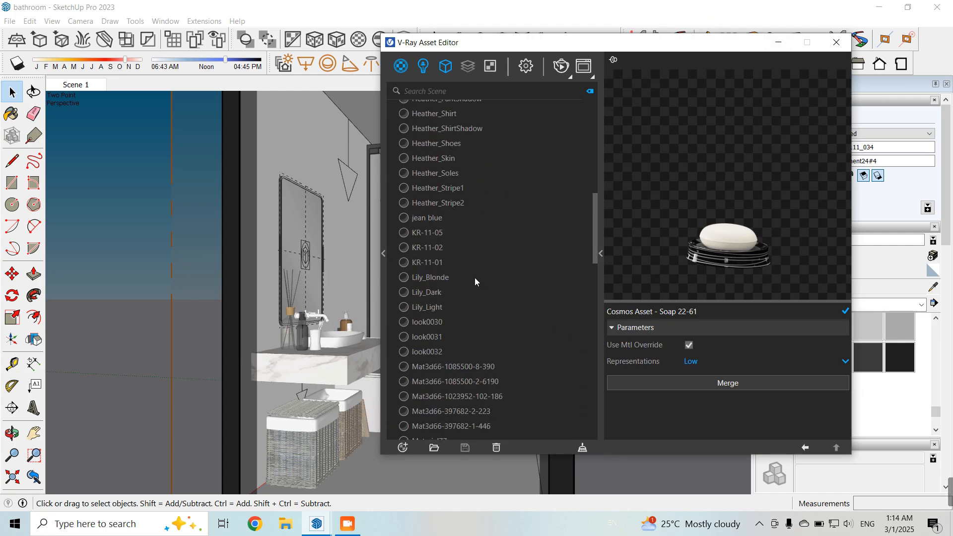
pyautogui.scroll(2, 428, 184)
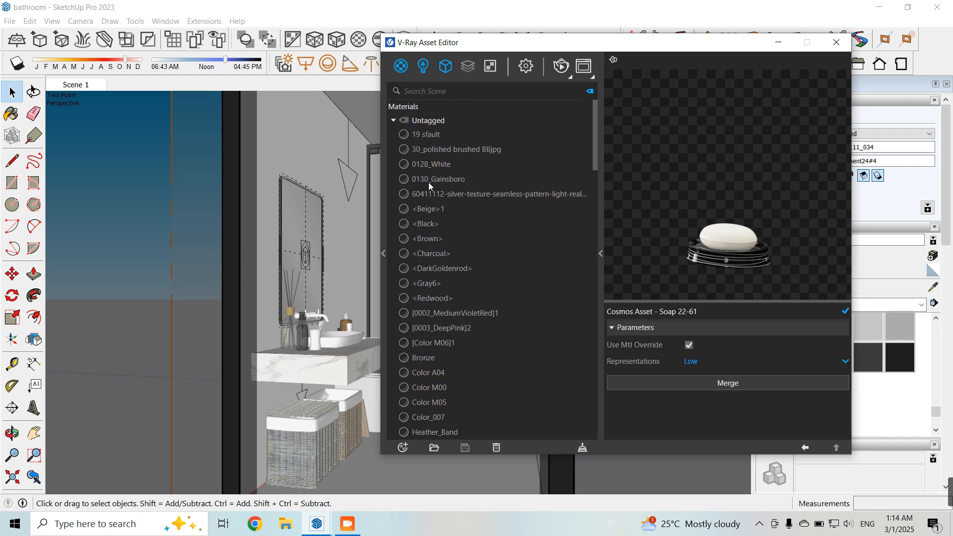
pyautogui.click(430, 150)
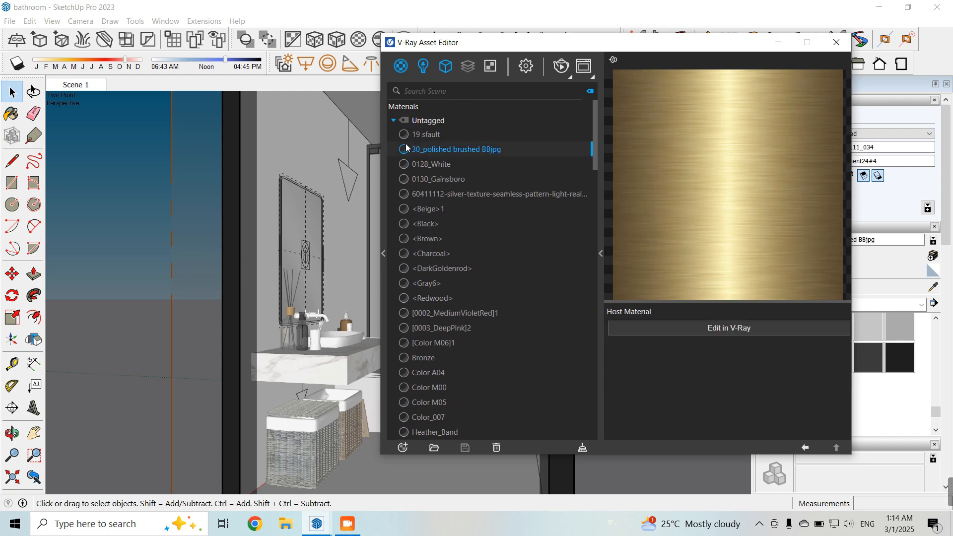
pyautogui.scroll(-15, 403, 248)
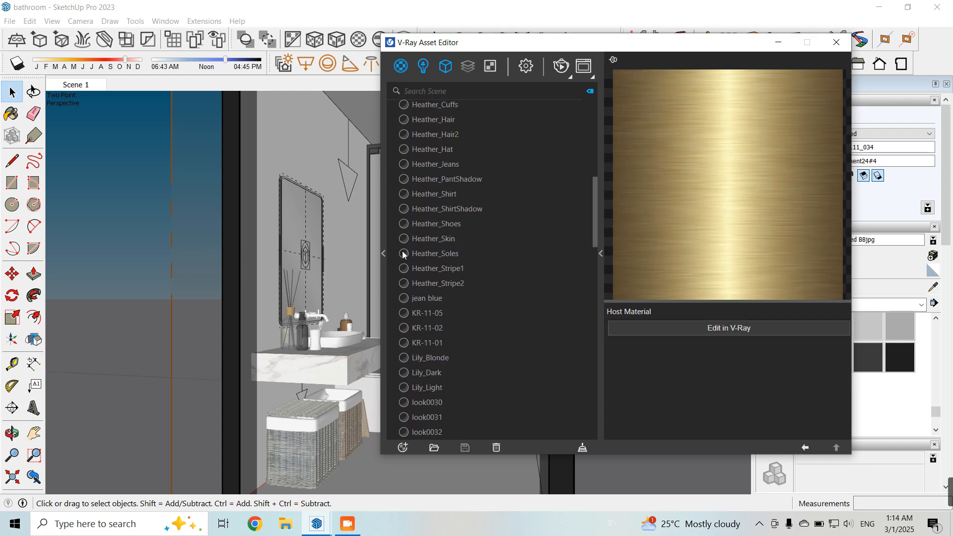
pyautogui.scroll(-12, 403, 256)
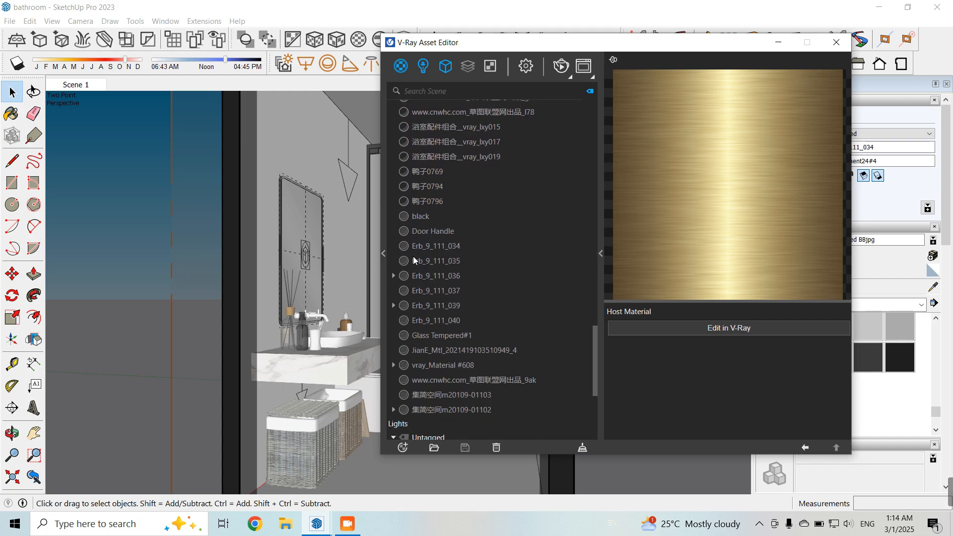
pyautogui.click(420, 283)
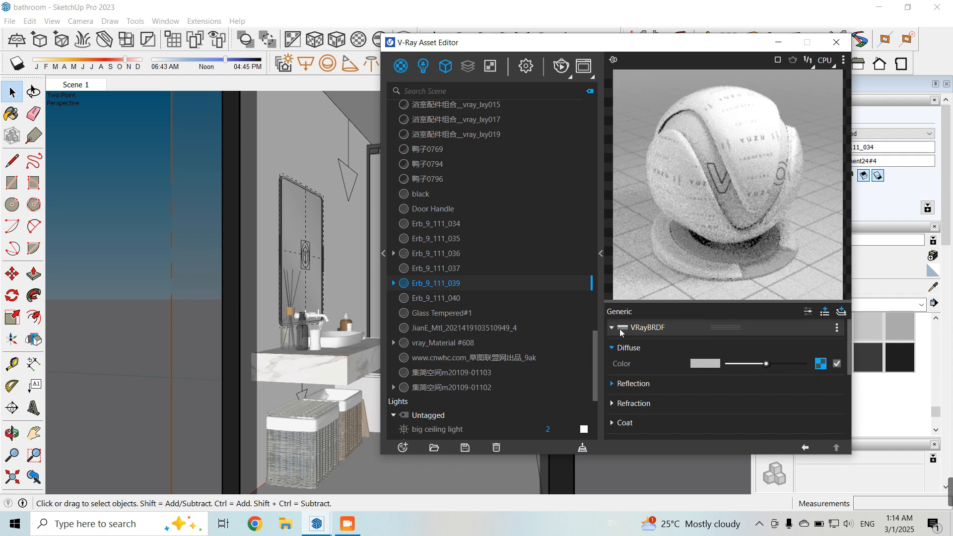
pyautogui.scroll(-2, 685, 371)
pyautogui.scroll(2, 690, 371)
pyautogui.scroll(3, 395, 255)
pyautogui.click(428, 241)
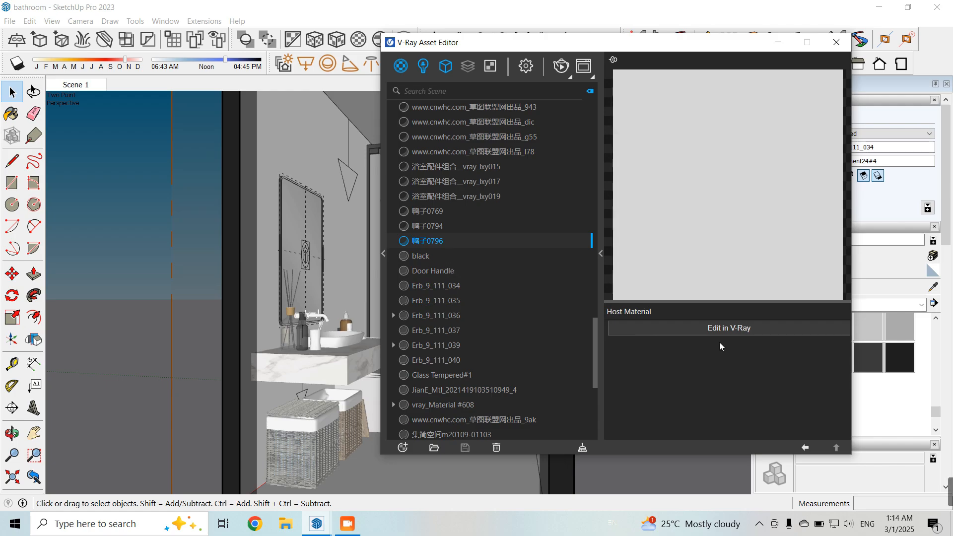
pyautogui.scroll(1, 468, 303)
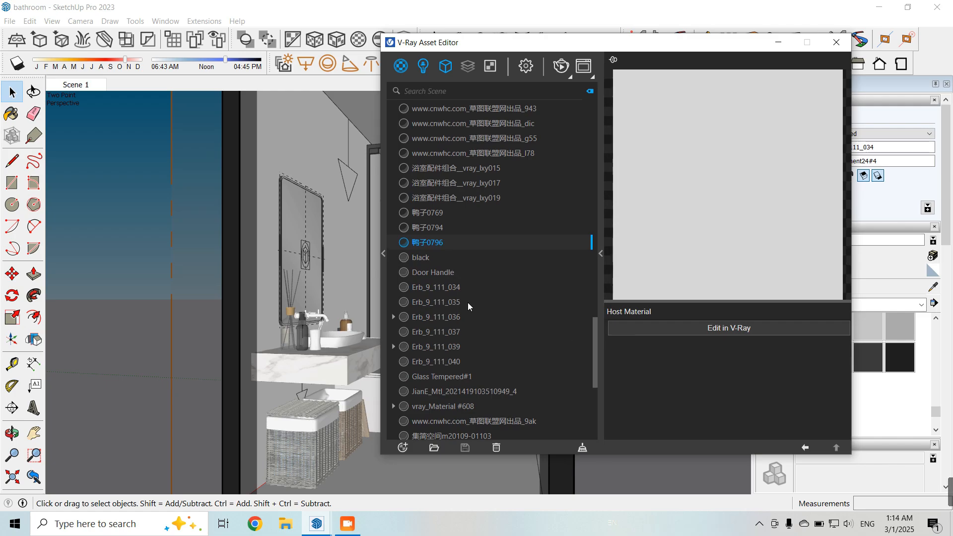
# Select all host materials from 19 sfault to 鸭子0796 and convert them to V-Ray materials
pyautogui.scroll(15, 468, 302)
pyautogui.scroll(-10, 469, 303)
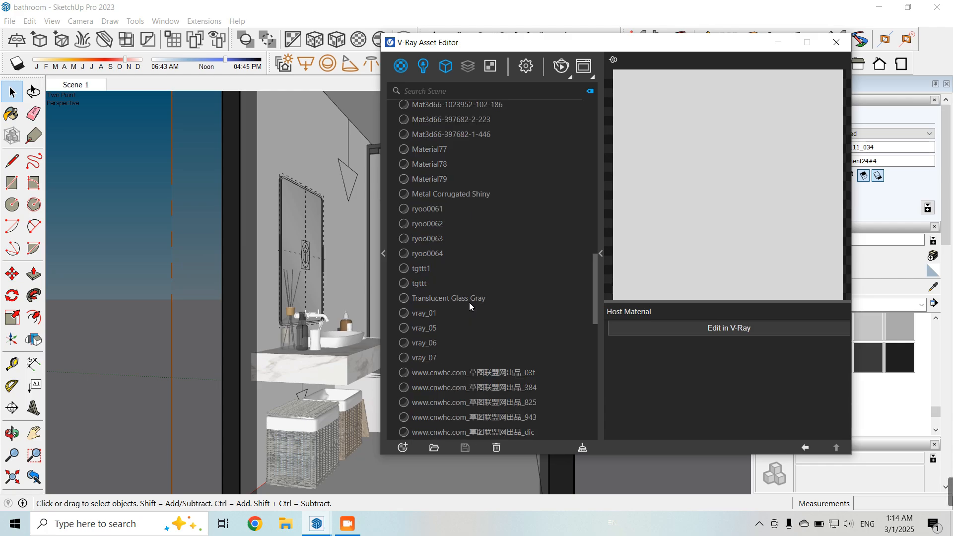
pyautogui.scroll(-7, 470, 303)
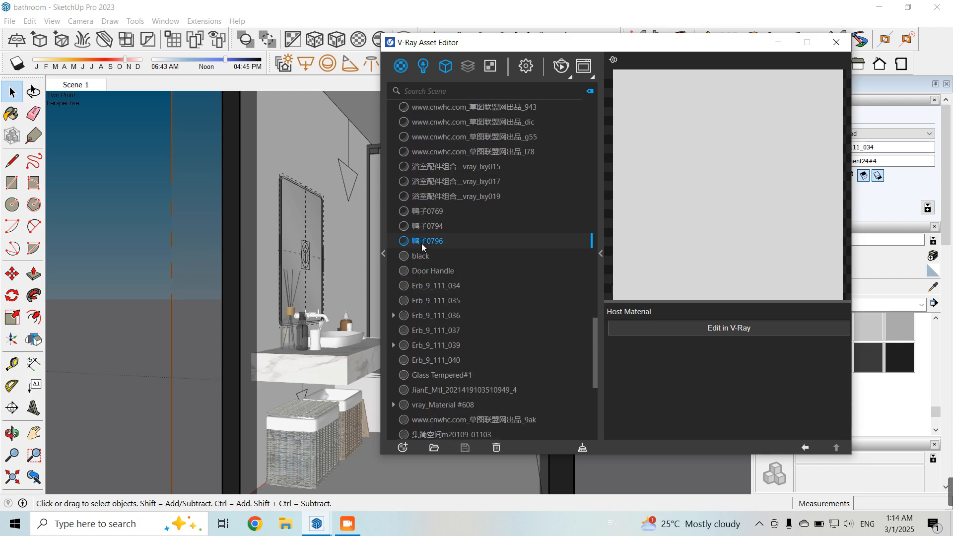
pyautogui.scroll(10, 474, 307)
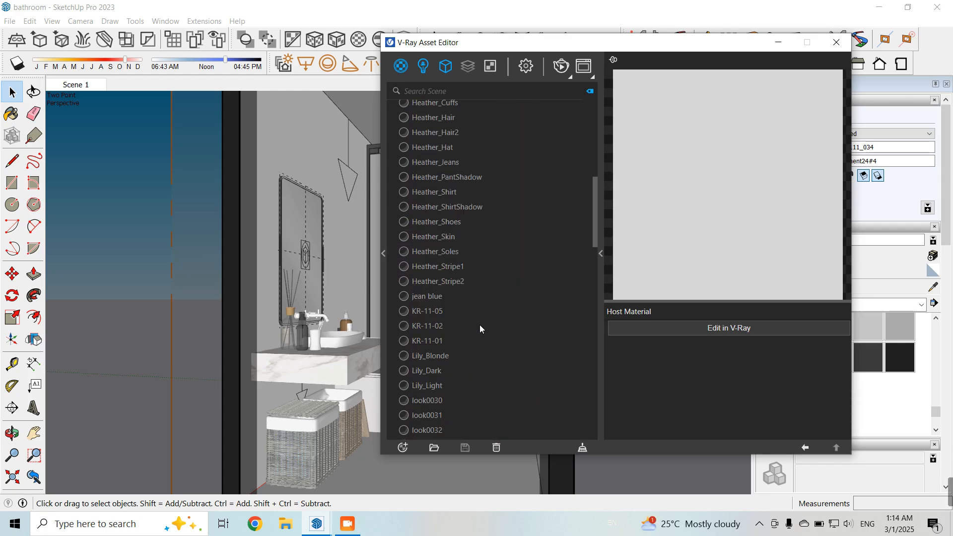
pyautogui.scroll(8, 461, 298)
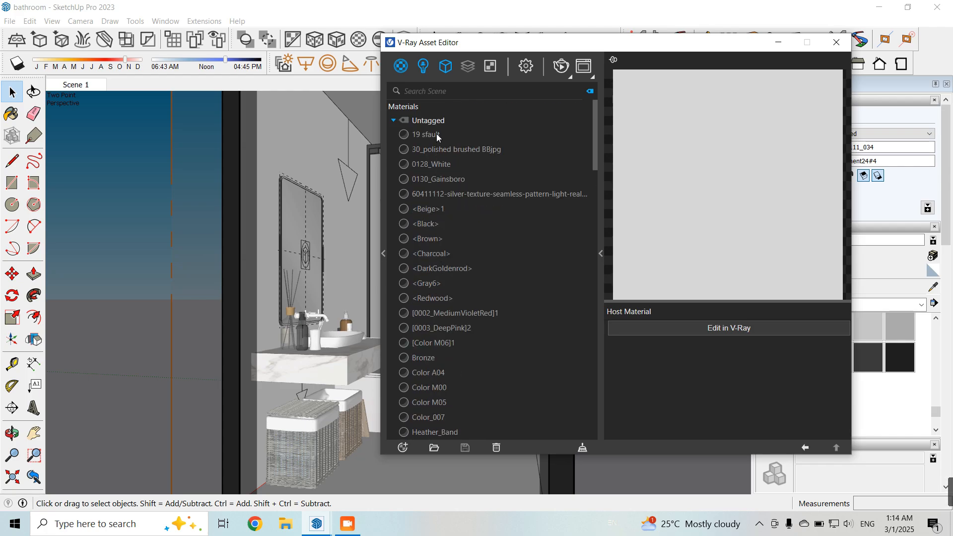
pyautogui.click(437, 133)
pyautogui.scroll(-8, 465, 228)
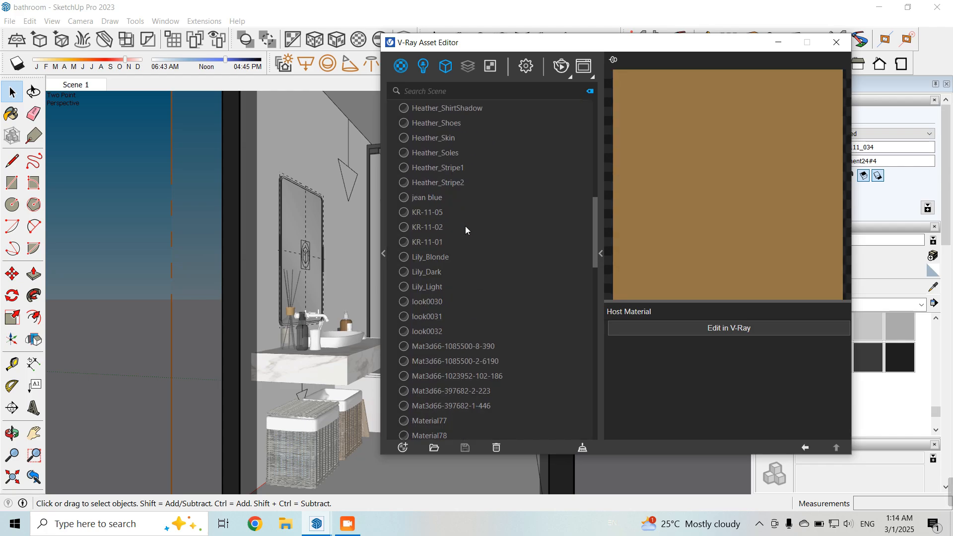
pyautogui.scroll(-10, 466, 224)
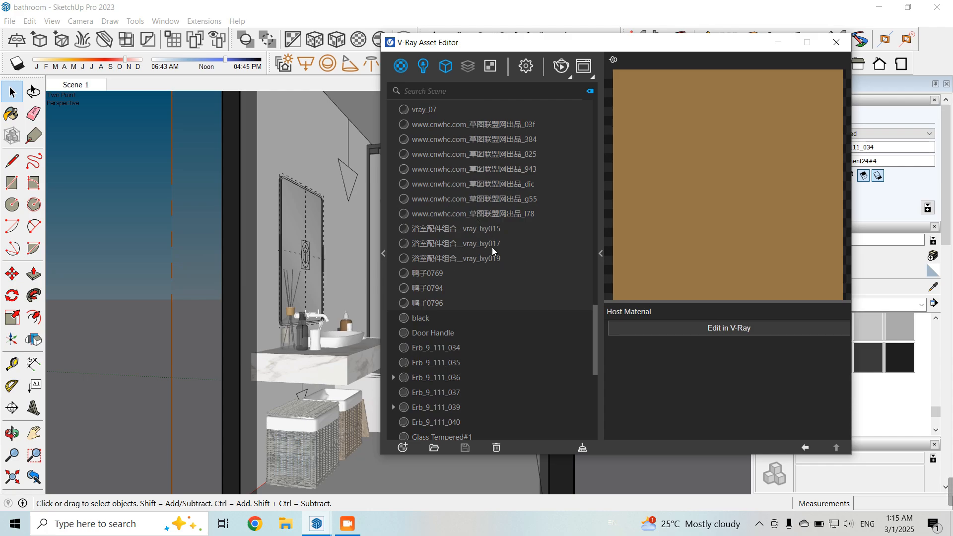
pyautogui.rightClick(470, 296)
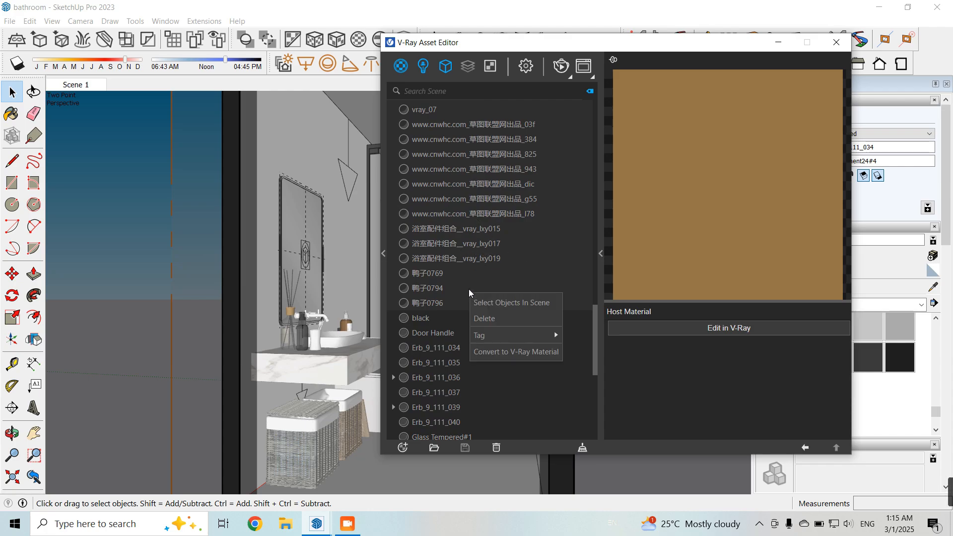
pyautogui.click(517, 353)
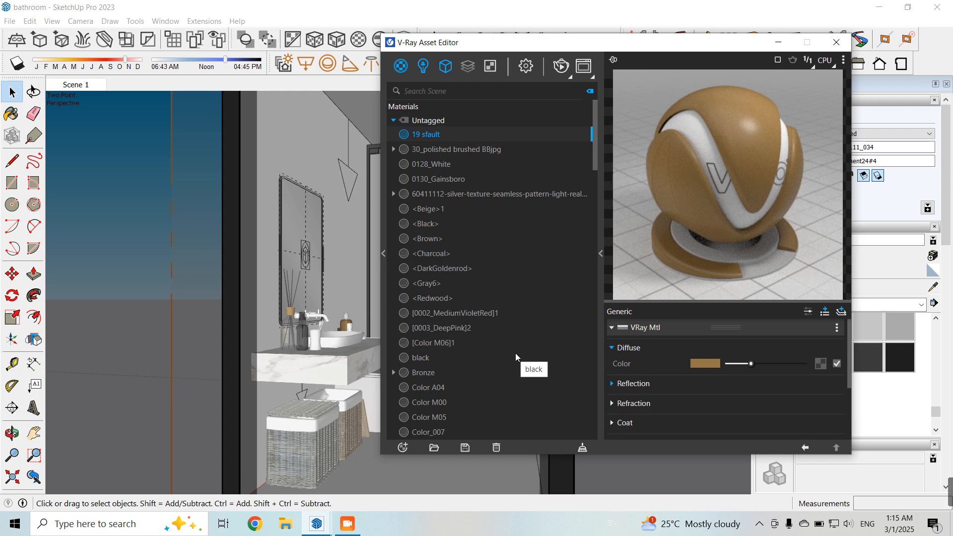
# Examine the black and Bronze materials and the reflection settings of [0002_MediumVioletRed]1
pyautogui.scroll(-2, 481, 298)
pyautogui.click(486, 296)
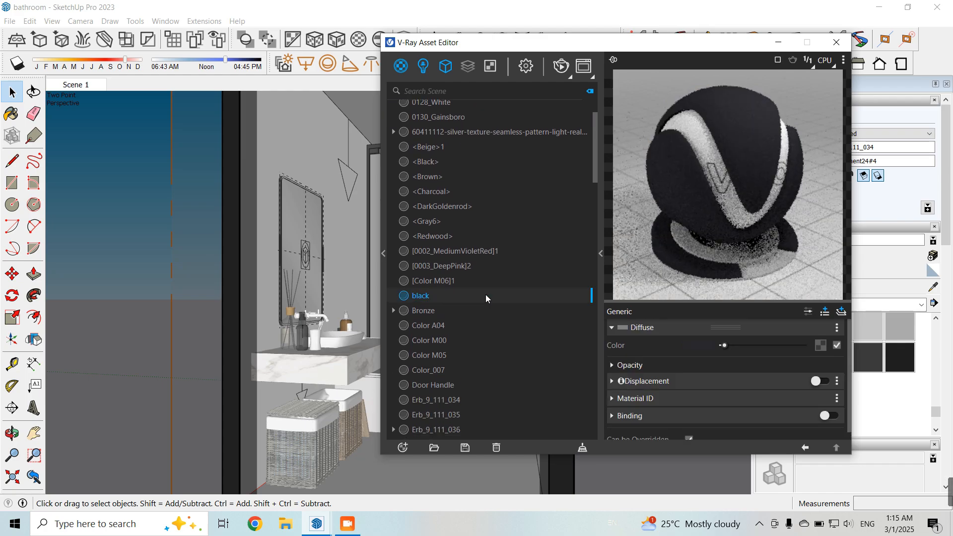
pyautogui.click(485, 311)
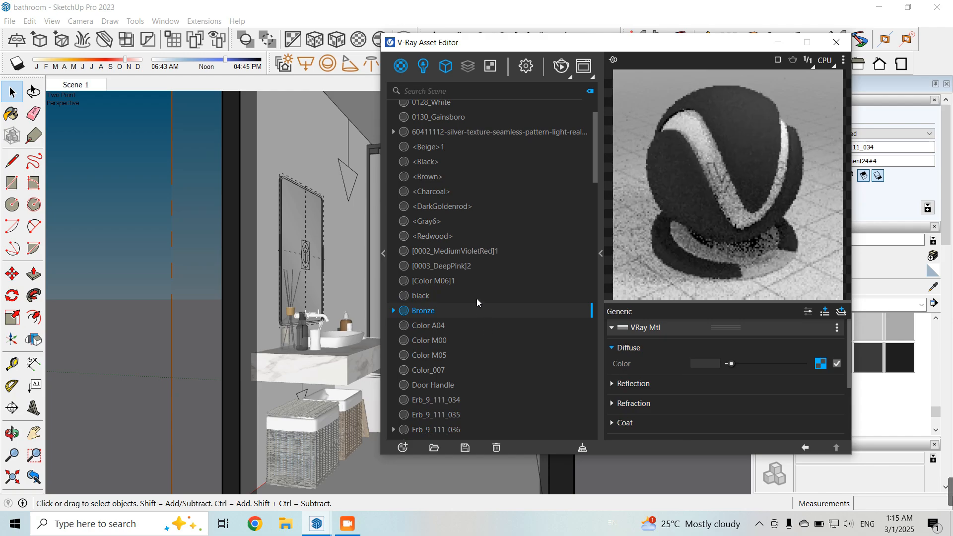
pyautogui.click(477, 298)
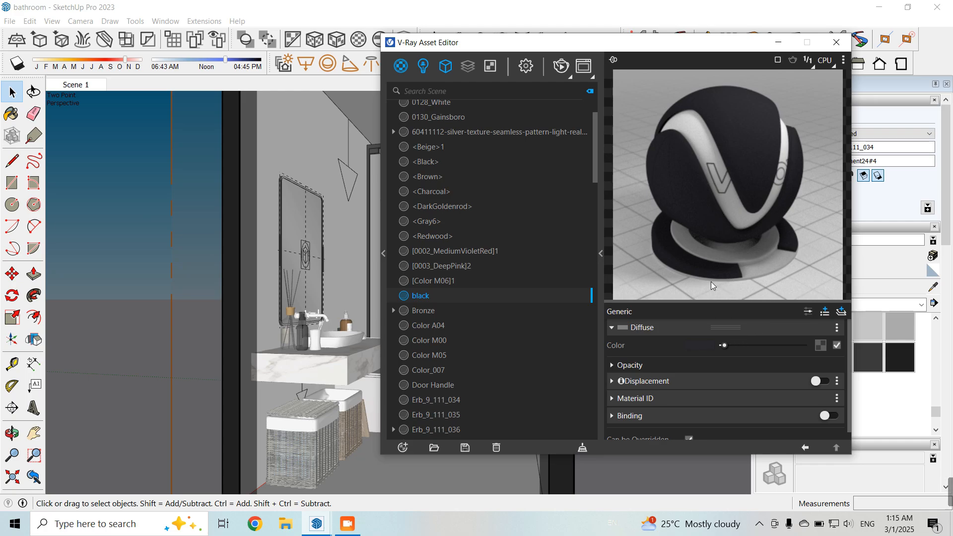
pyautogui.click(447, 251)
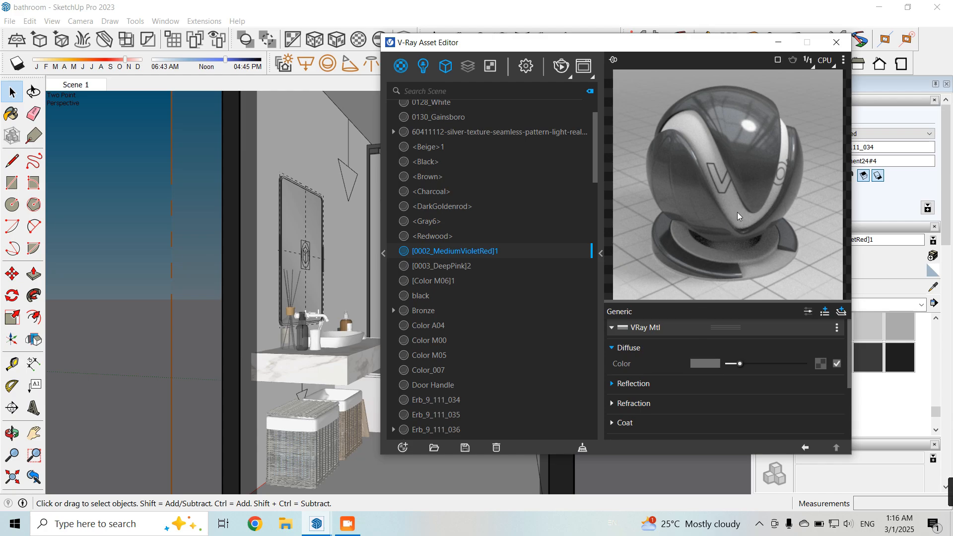
pyautogui.click(642, 388)
pyautogui.scroll(-5, 673, 344)
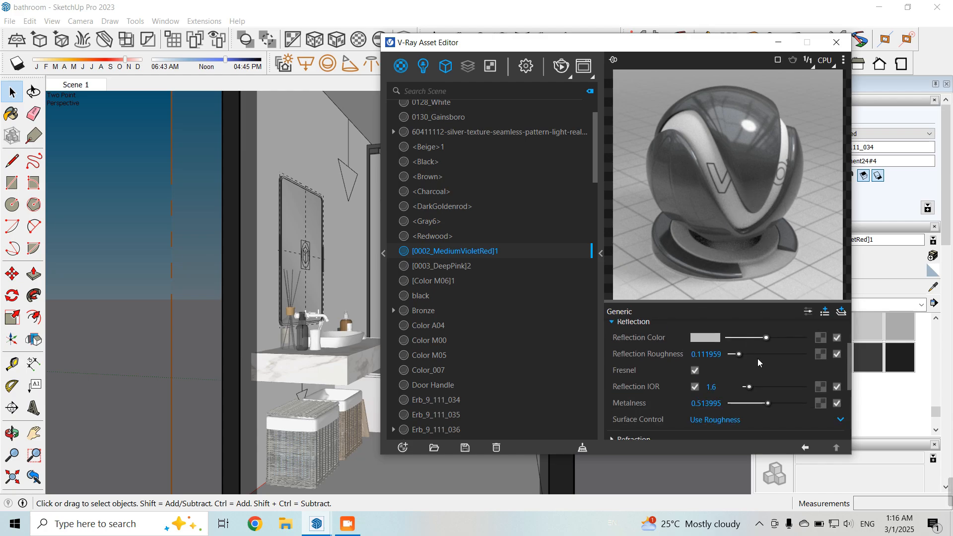
pyautogui.scroll(3, 502, 255)
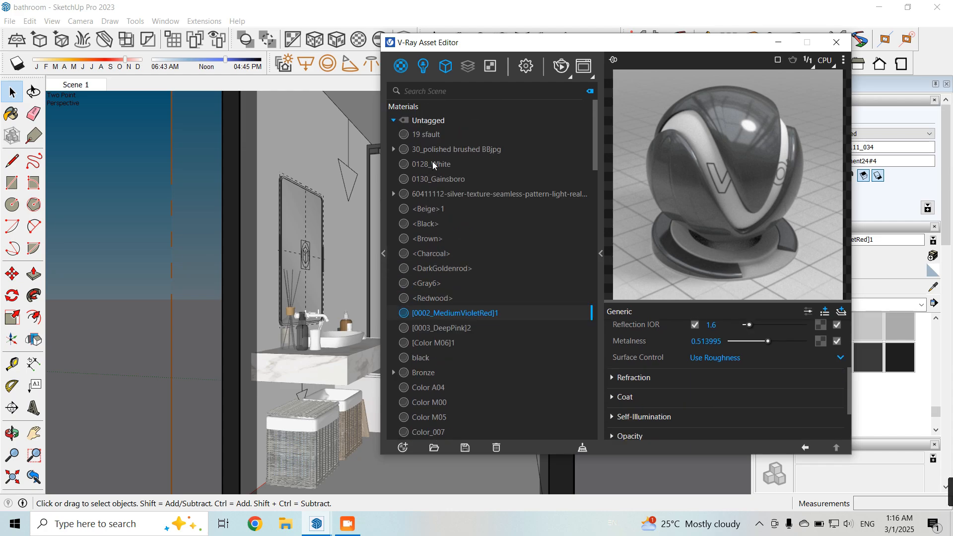
# Examine the 30_polished brushed BBjpg material, browse further through the material list, and close the V-Ray Asset Editor
pyautogui.click(437, 148)
pyautogui.scroll(-10, 460, 183)
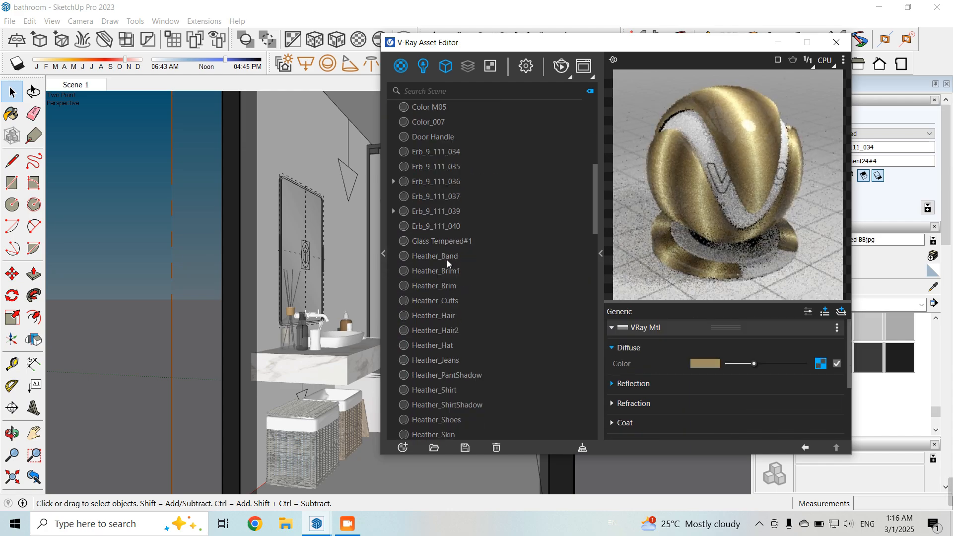
pyautogui.scroll(-3, 437, 268)
pyautogui.click(837, 42)
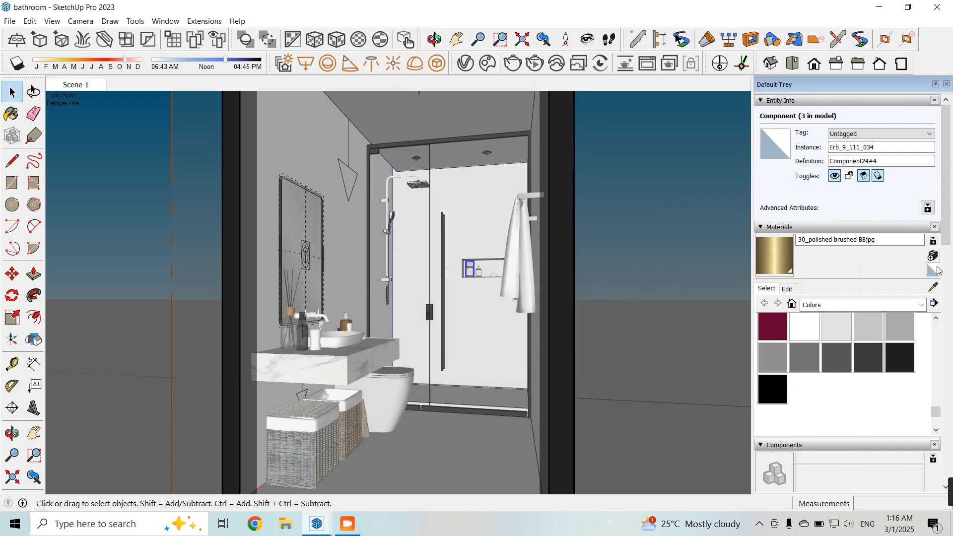
# Try to sample the soap bottle material in the shower niche through the glass and check it in the V-Ray Asset Editor
pyautogui.click(934, 287)
pyautogui.scroll(6, 439, 281)
pyautogui.click(439, 281)
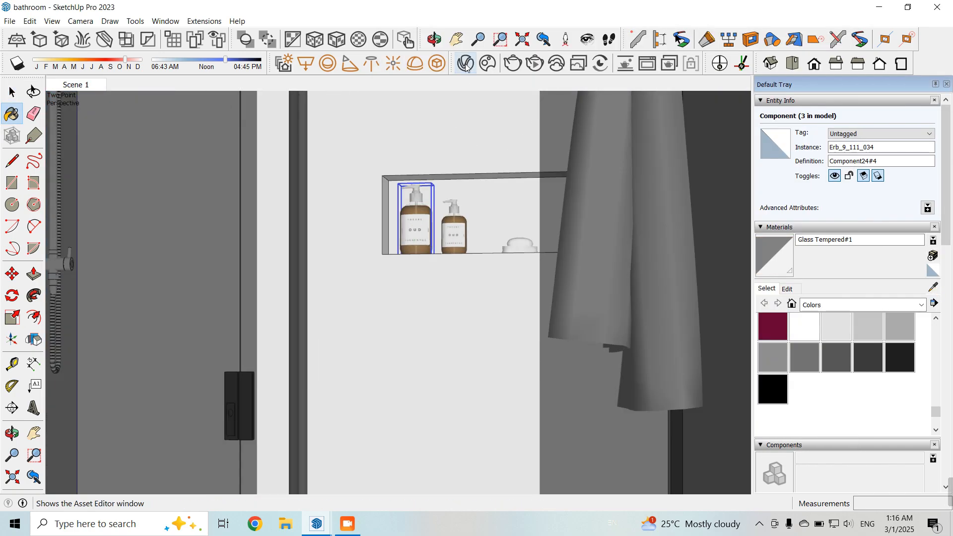
pyautogui.click(465, 63)
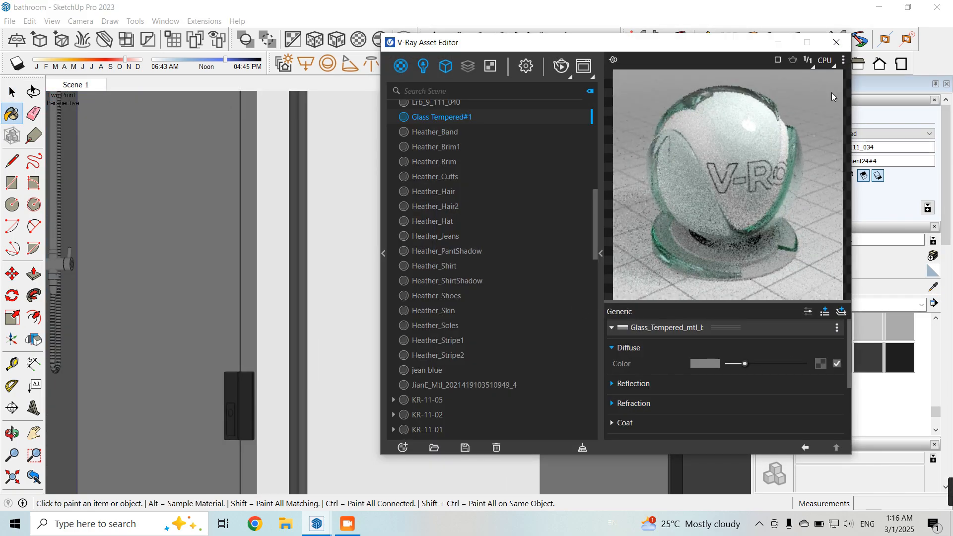
pyautogui.click(779, 42)
pyautogui.click(933, 287)
pyautogui.scroll(4, 450, 214)
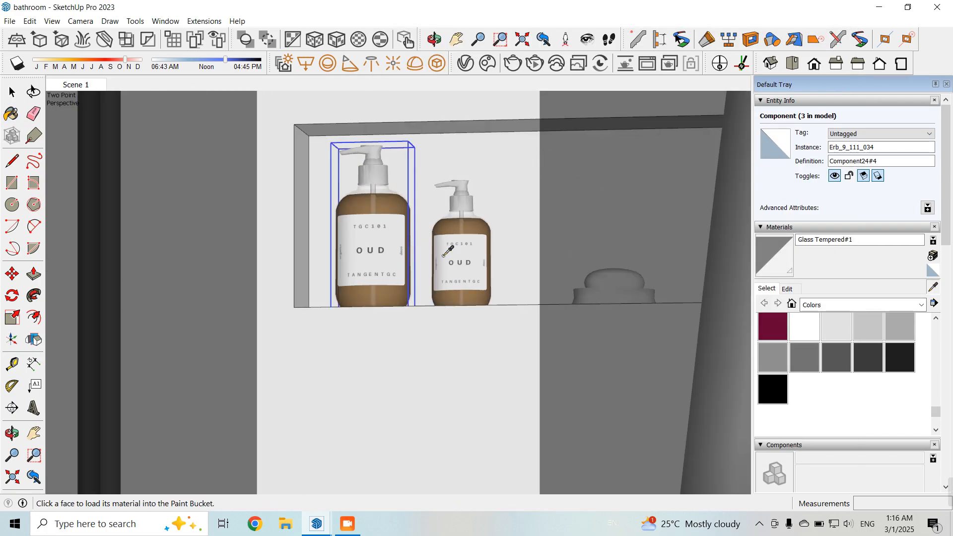
pyautogui.moveTo(442, 261); pyautogui.dragTo(479, 308, button='middle')
pyautogui.scroll(1, 474, 260)
pyautogui.click(480, 257)
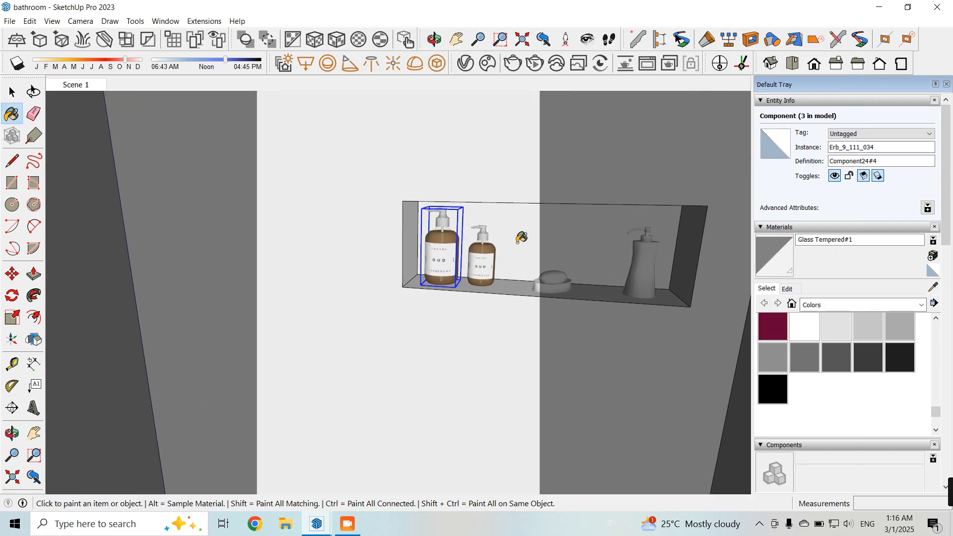
# Sample the OUD label material from the larger soap bottle and inspect the file path of its diffuse bitmap
pyautogui.scroll(-3, 546, 208)
pyautogui.scroll(2, 463, 197)
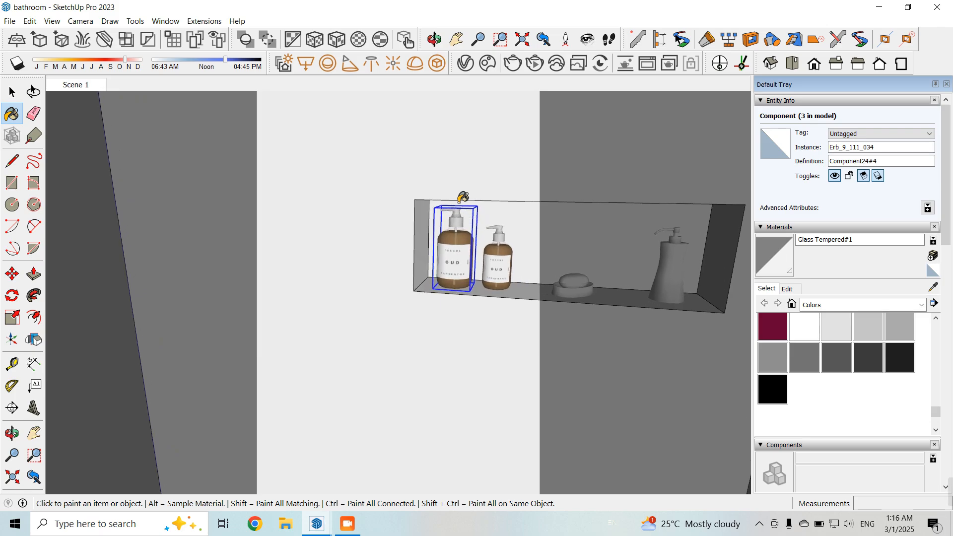
pyautogui.scroll(4, 461, 256)
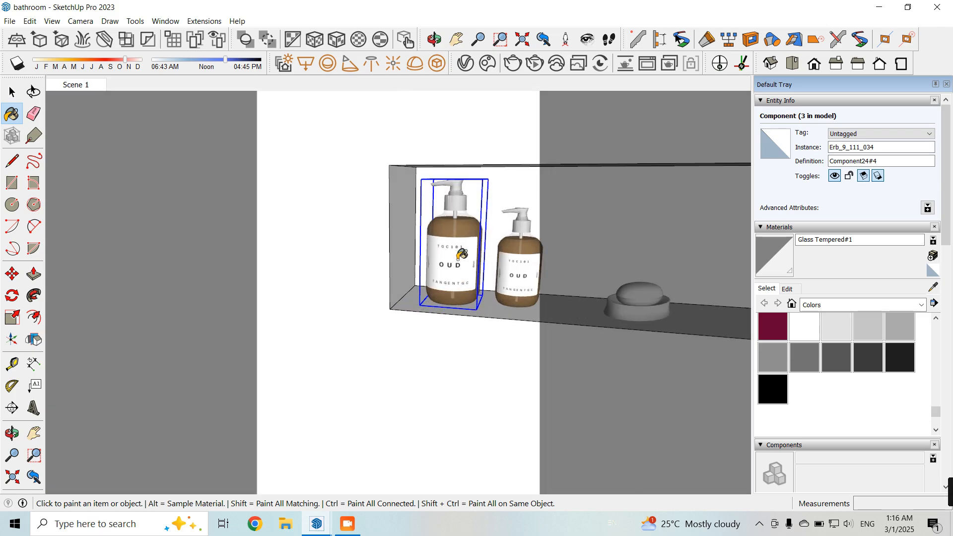
pyautogui.click(931, 287)
pyautogui.click(476, 246)
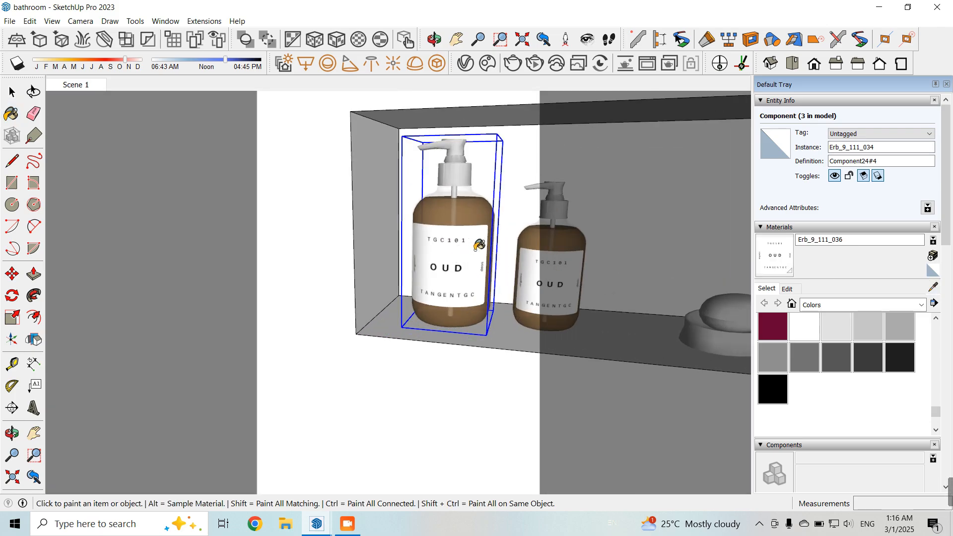
pyautogui.click(466, 63)
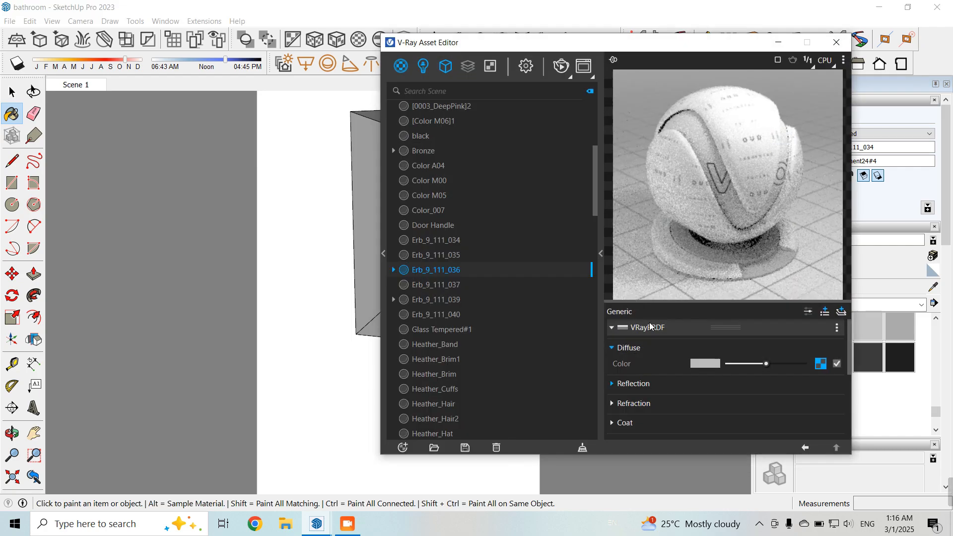
pyautogui.click(824, 365)
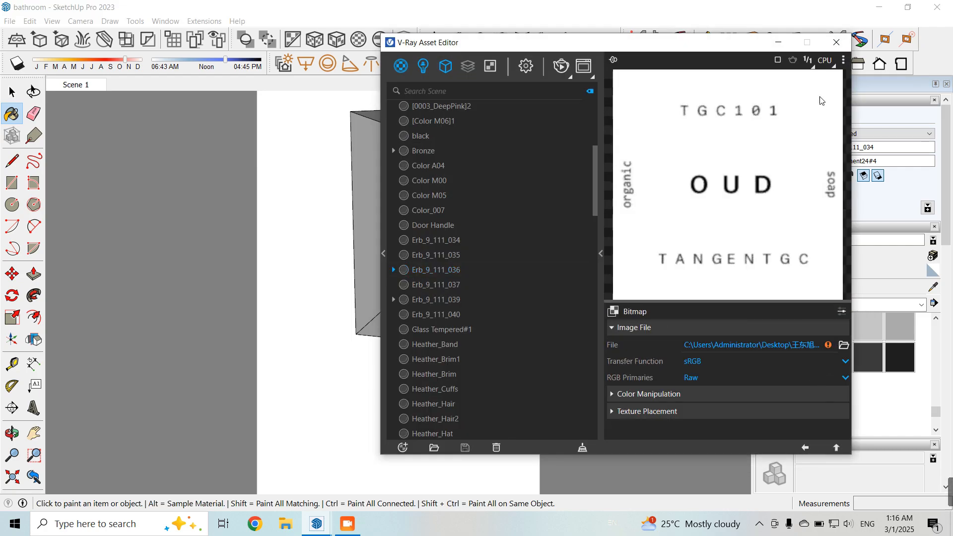
pyautogui.click(837, 43)
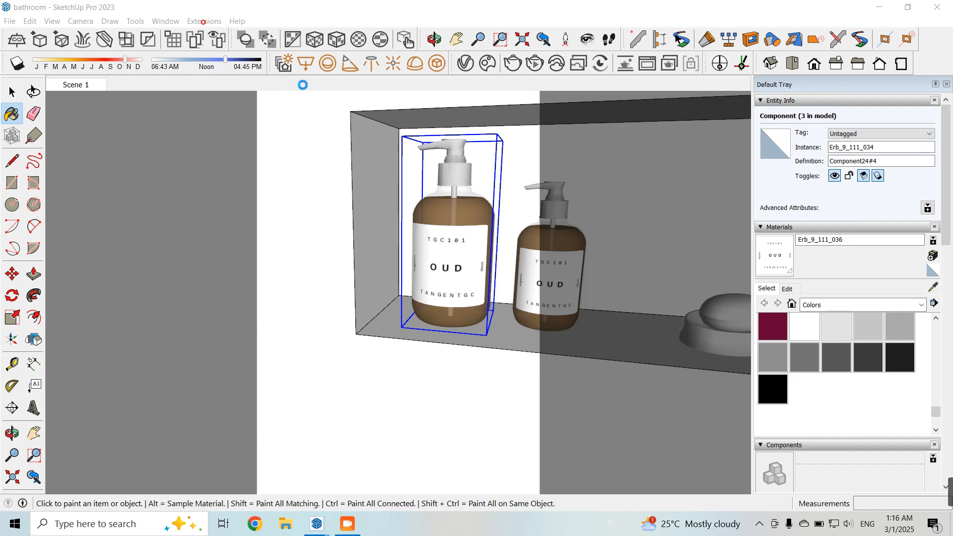
# Start Archive & Repath in the V-Ray File Path Editor and choose the Bathroom folder on the Desktop as the location
pyautogui.click(204, 22)
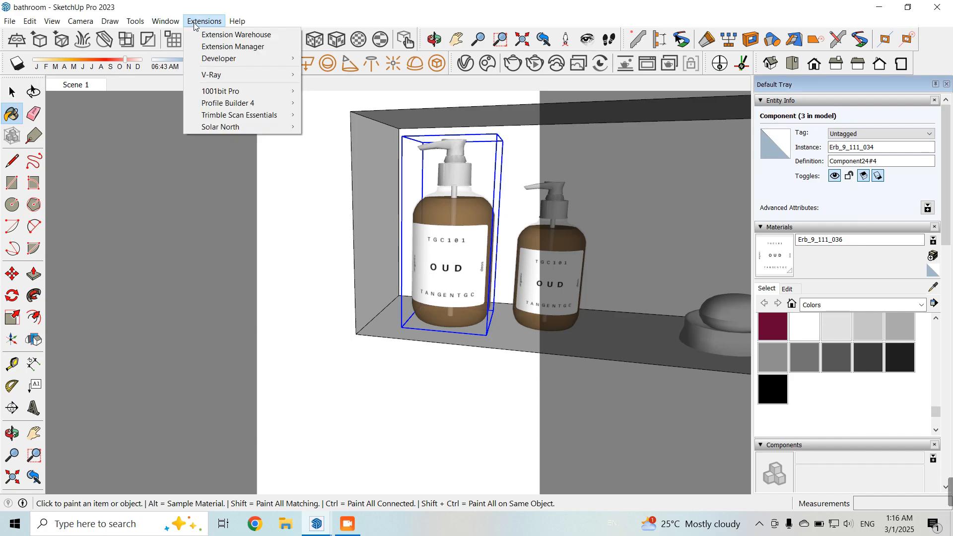
pyautogui.moveTo(224, 75)
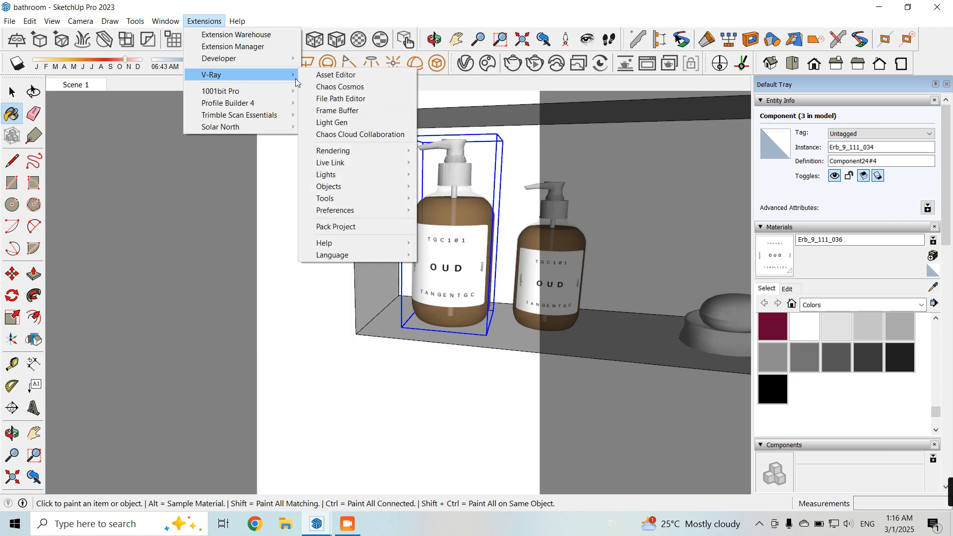
pyautogui.click(346, 99)
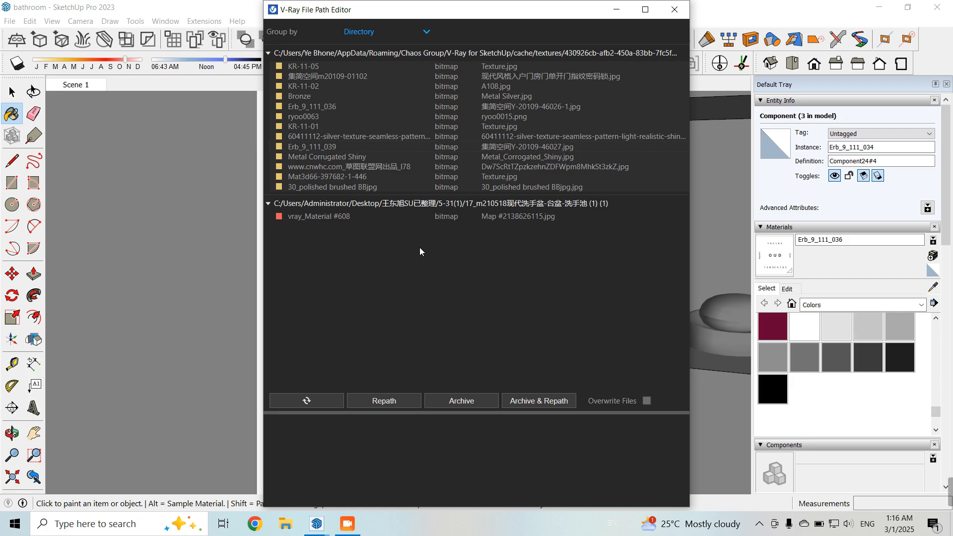
pyautogui.click(551, 401)
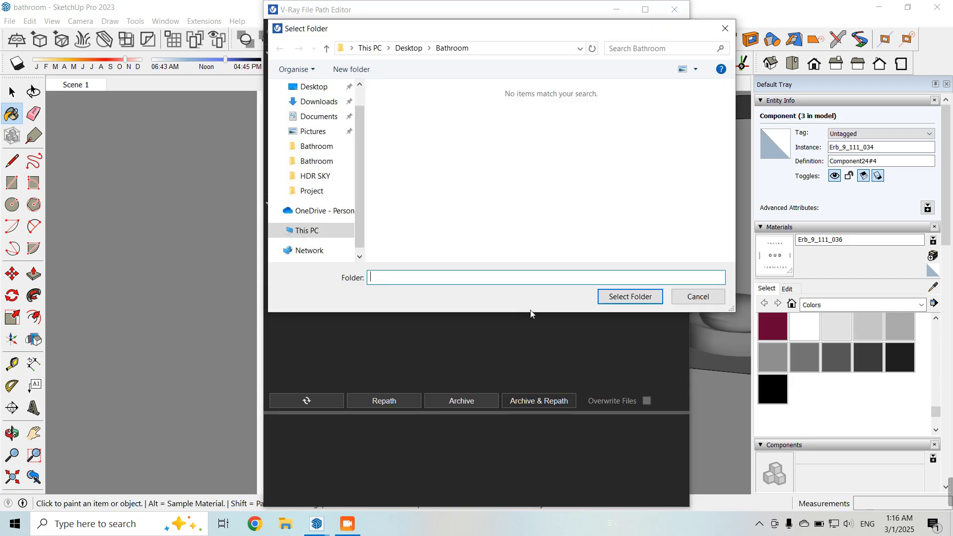
pyautogui.click(413, 48)
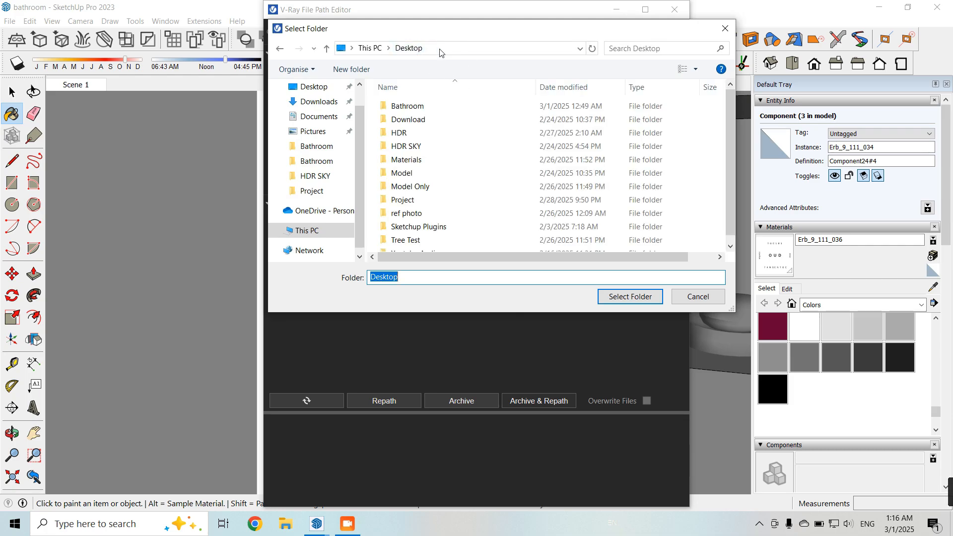
pyautogui.doubleClick(424, 107)
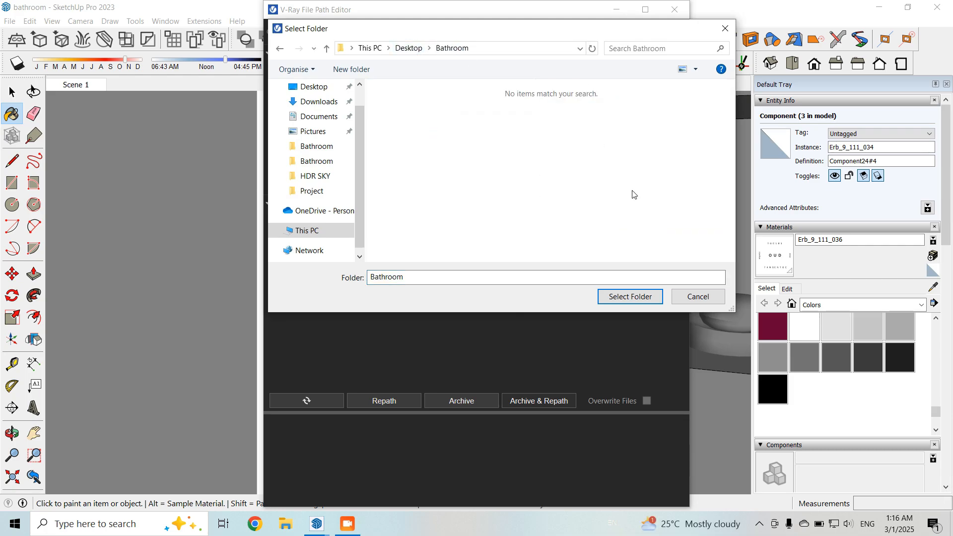
# Create a folder named map inside Bathroom, archive and repath the texture files to it, and close the File Path Editor
pyautogui.rightClick(691, 232)
pyautogui.moveTo(734, 326)
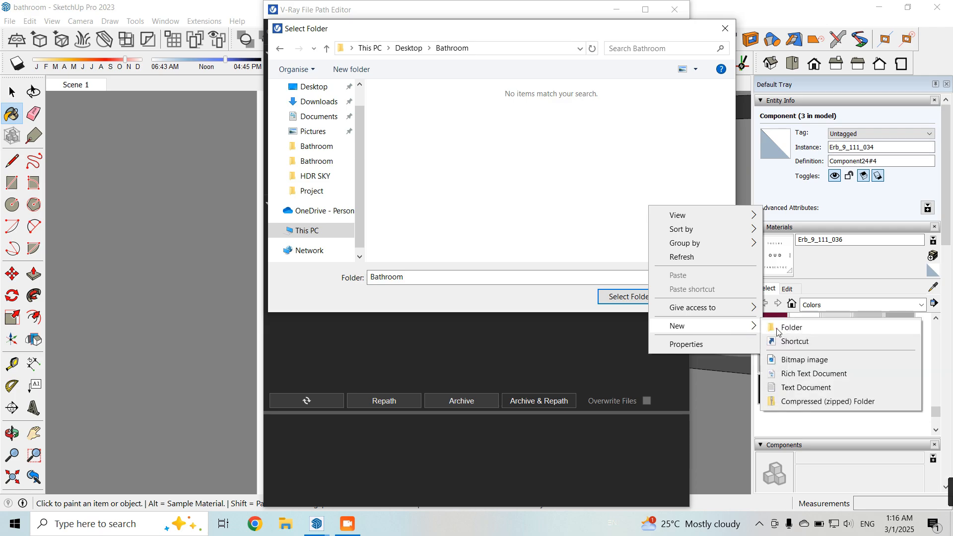
pyautogui.click(789, 328)
pyautogui.press('BackSpace')
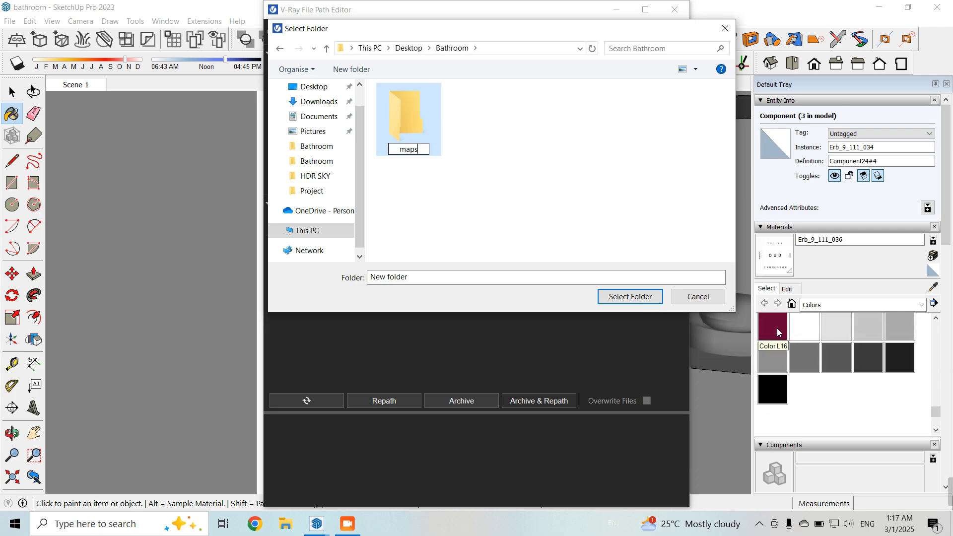
pyautogui.write('map')
pyautogui.press('Return')
pyautogui.press('Return')
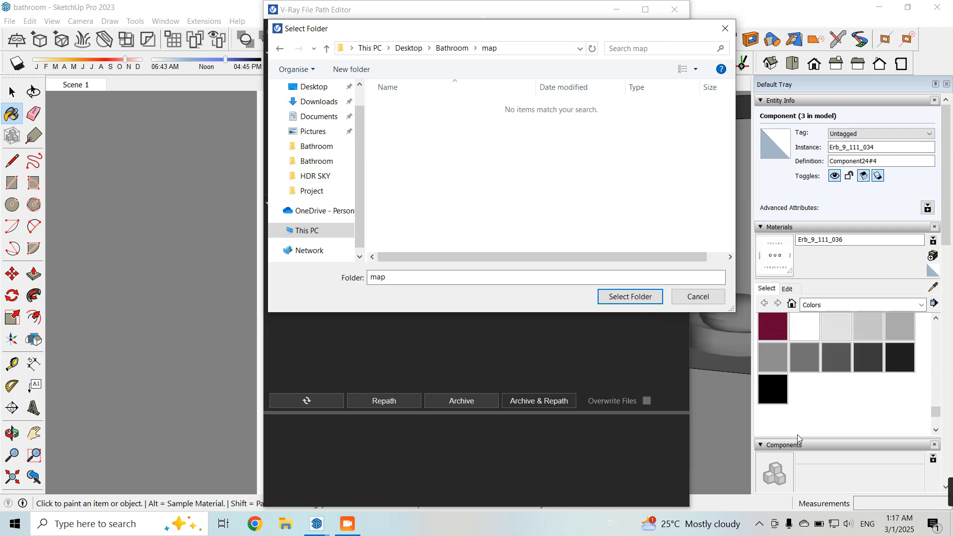
pyautogui.click(629, 297)
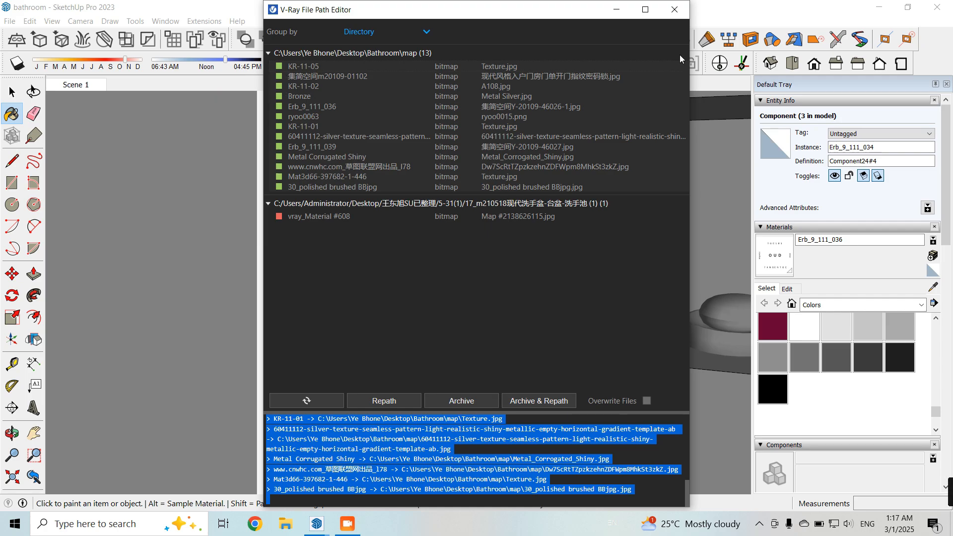
pyautogui.click(675, 9)
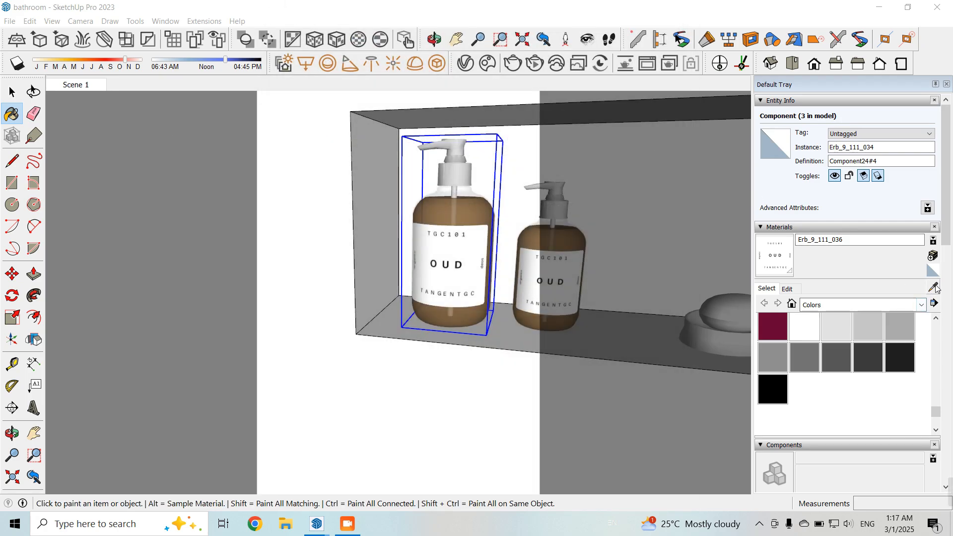
# Resample the larger bottle's OUD label material and check the file path of its diffuse bitmap in the V-Ray Asset Editor
pyautogui.click(12, 92)
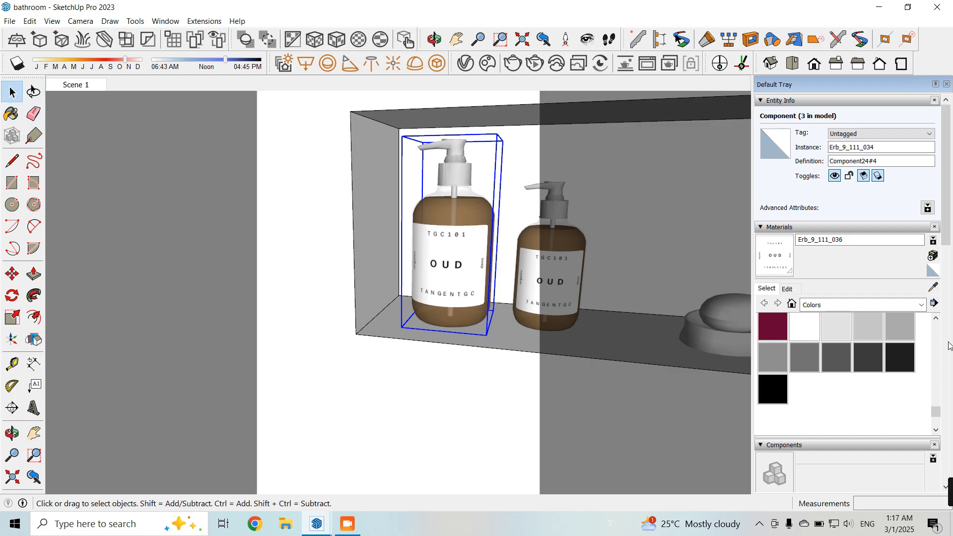
pyautogui.click(934, 287)
pyautogui.click(468, 243)
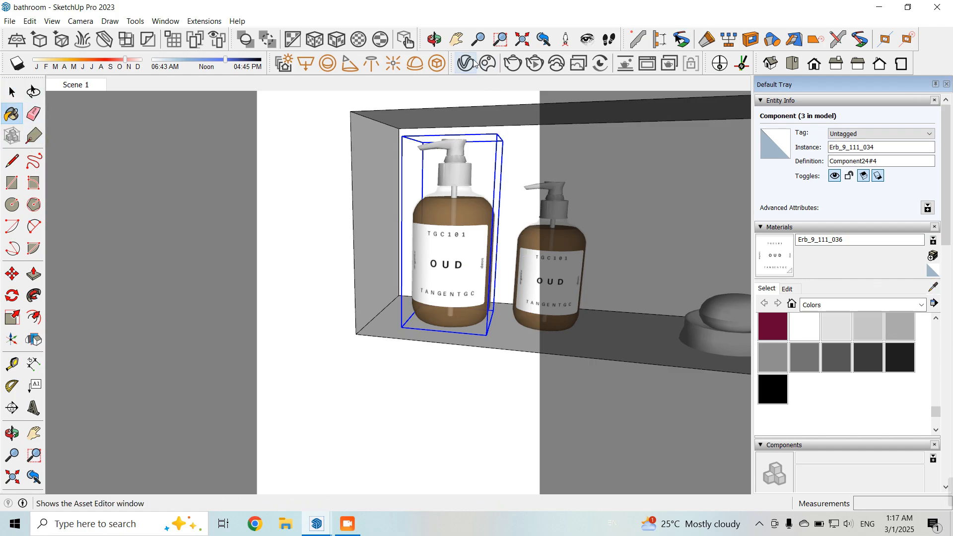
pyautogui.click(465, 63)
pyautogui.click(822, 362)
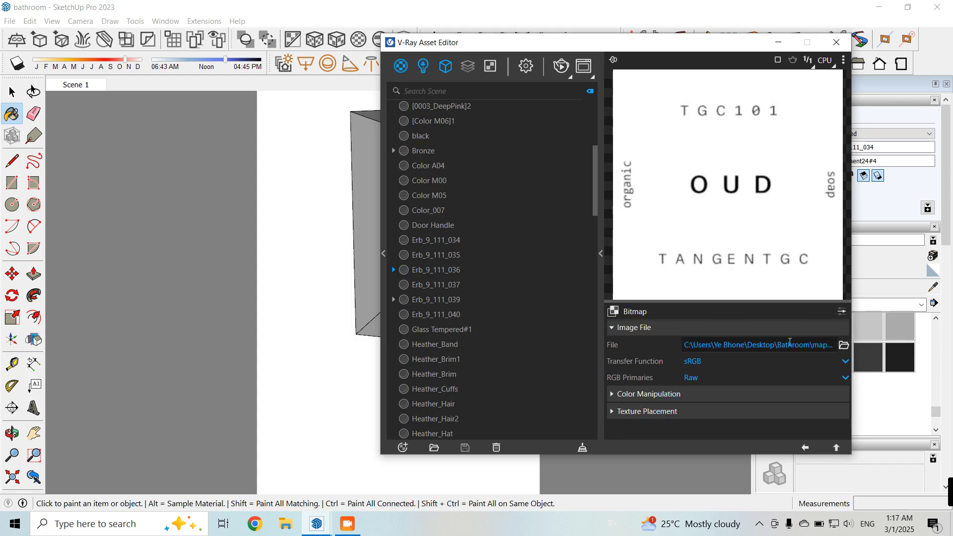
pyautogui.click(778, 42)
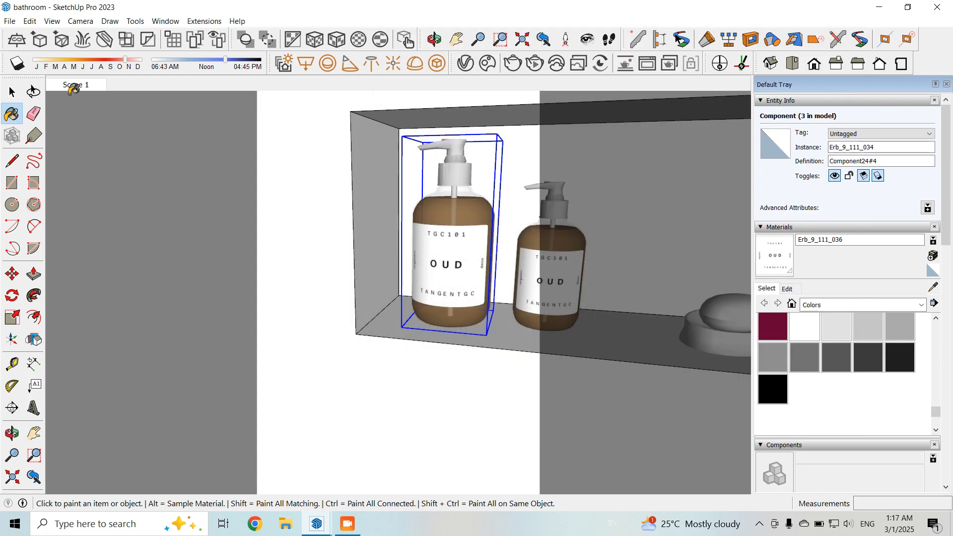
# Return to the Scene 1 view, sample the wall mirror's silver material, and open it in the V-Ray Asset Editor
pyautogui.press('space')
pyautogui.click(83, 85)
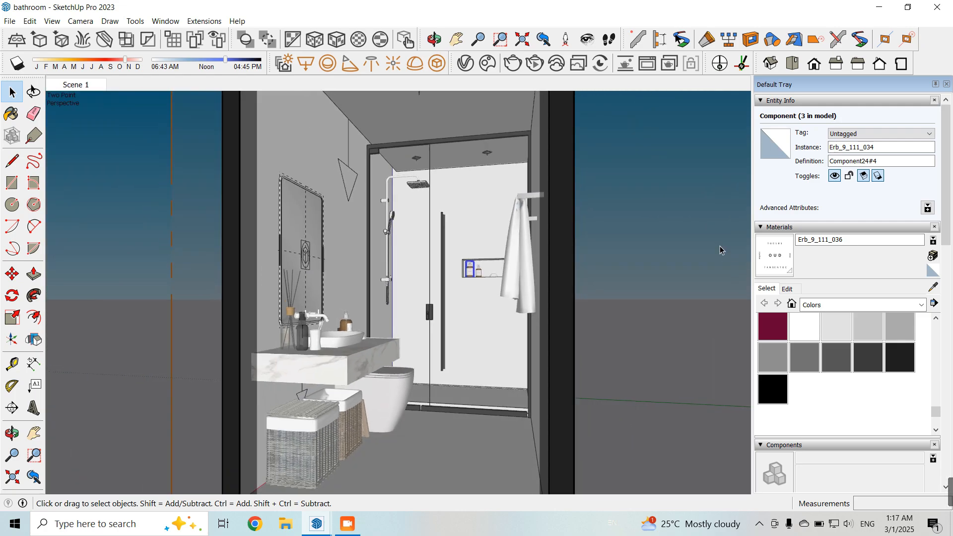
pyautogui.click(707, 256)
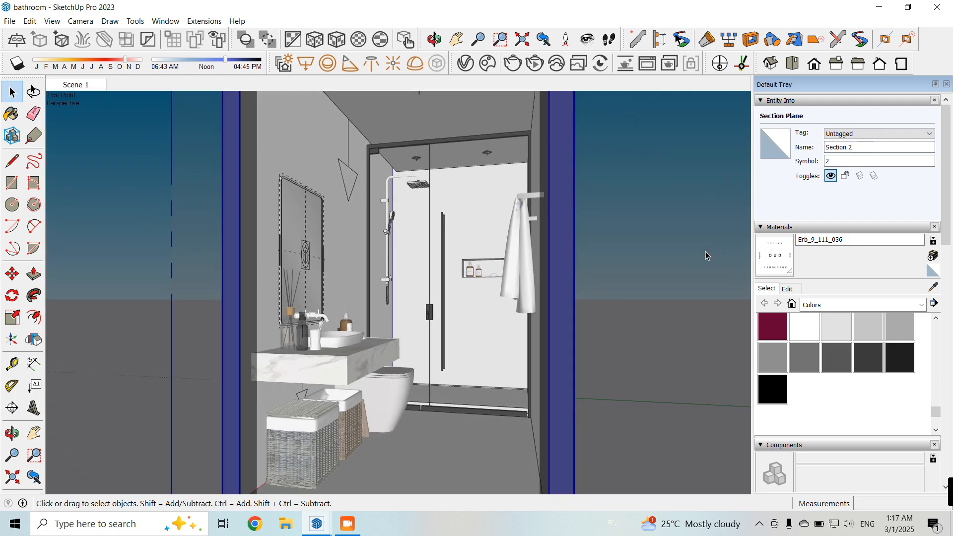
pyautogui.click(933, 286)
pyautogui.click(295, 215)
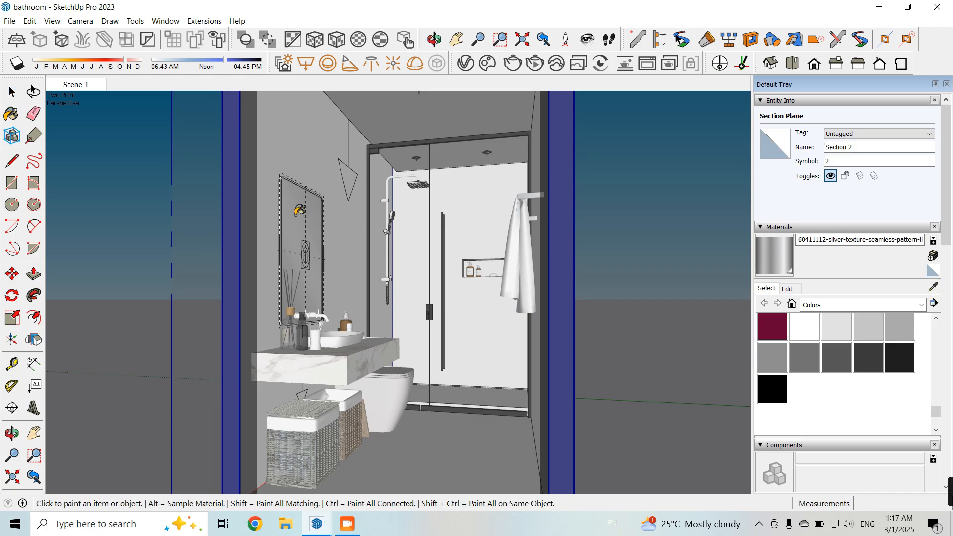
pyautogui.click(466, 63)
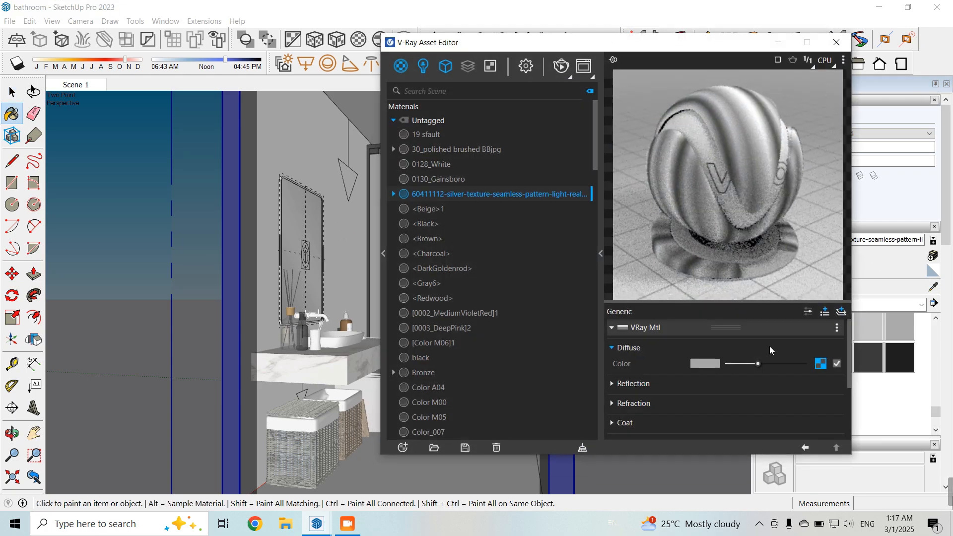
# Clear the bitmap texture from the mirror material's diffuse color
pyautogui.rightClick(820, 366)
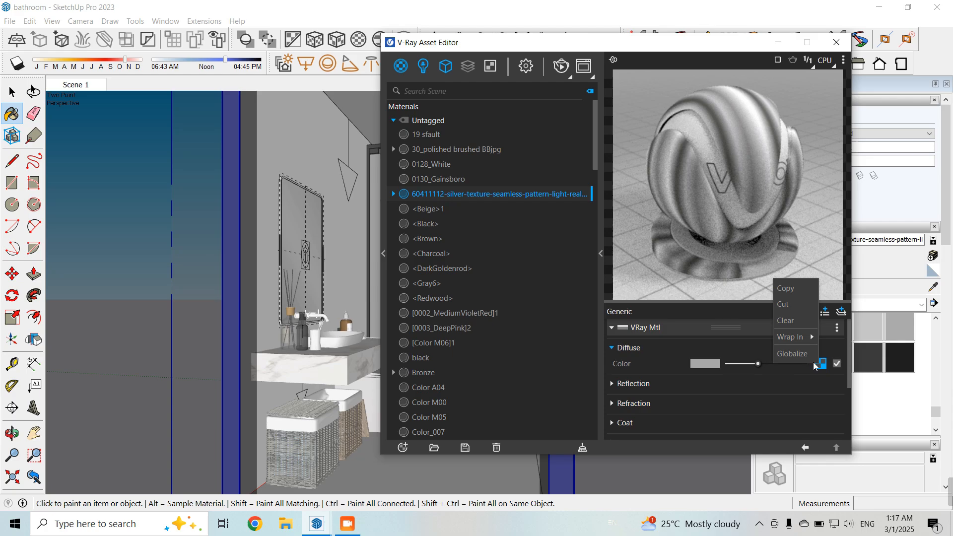
pyautogui.scroll(-1, 715, 375)
pyautogui.scroll(1, 691, 383)
# Set the mirror material's Reflection IOR to 25
pyautogui.click(653, 387)
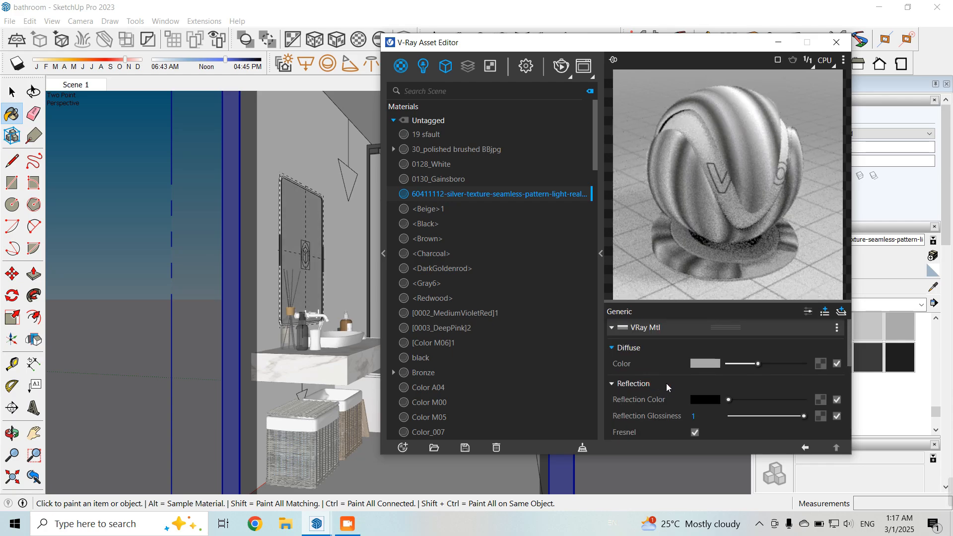
pyautogui.scroll(-3, 686, 388)
pyautogui.click(695, 387)
pyautogui.moveTo(719, 388); pyautogui.dragTo(666, 383)
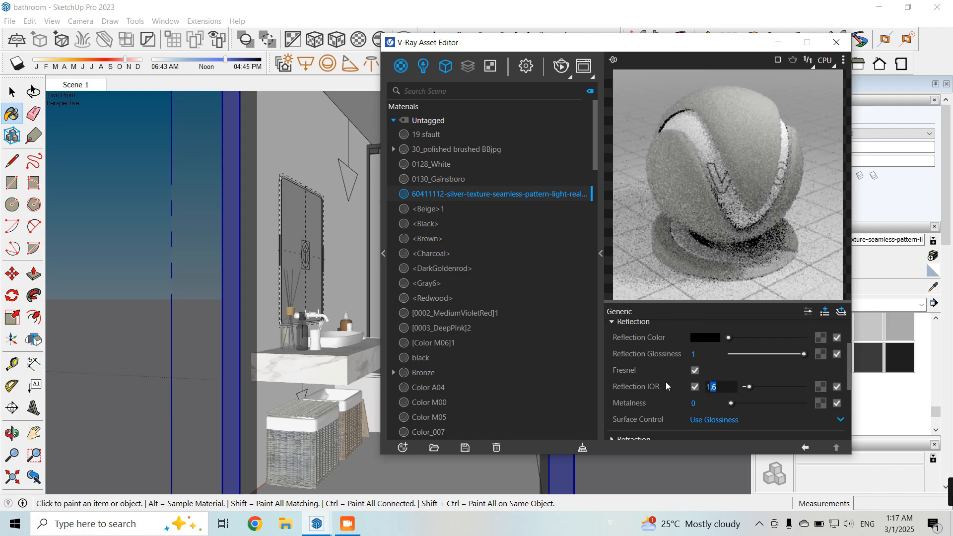
pyautogui.write('2')
pyautogui.press('Return')
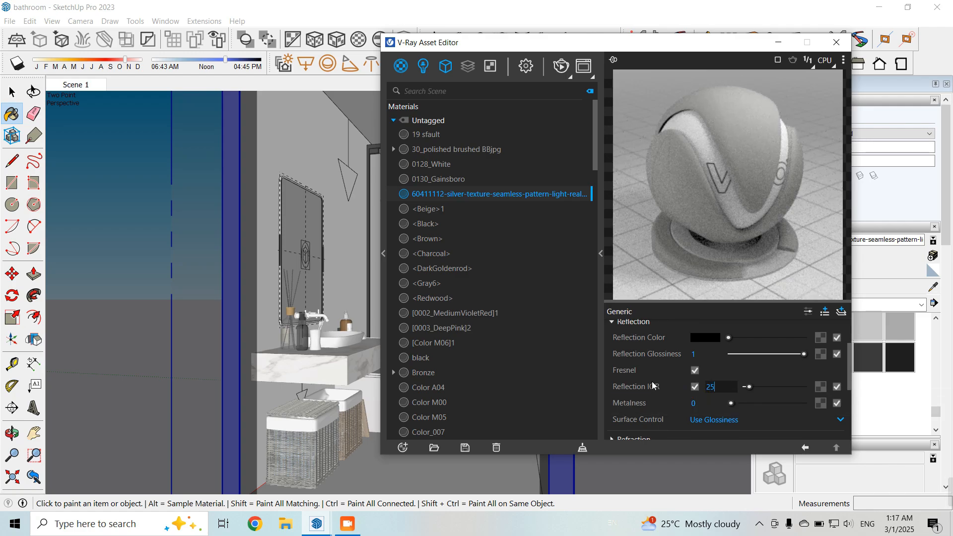
# Confirm the Reflection IOR of 25 and raise the mirror material's reflection color to pure white
pyautogui.write('5')
pyautogui.press('Return')
pyautogui.scroll(2, 743, 386)
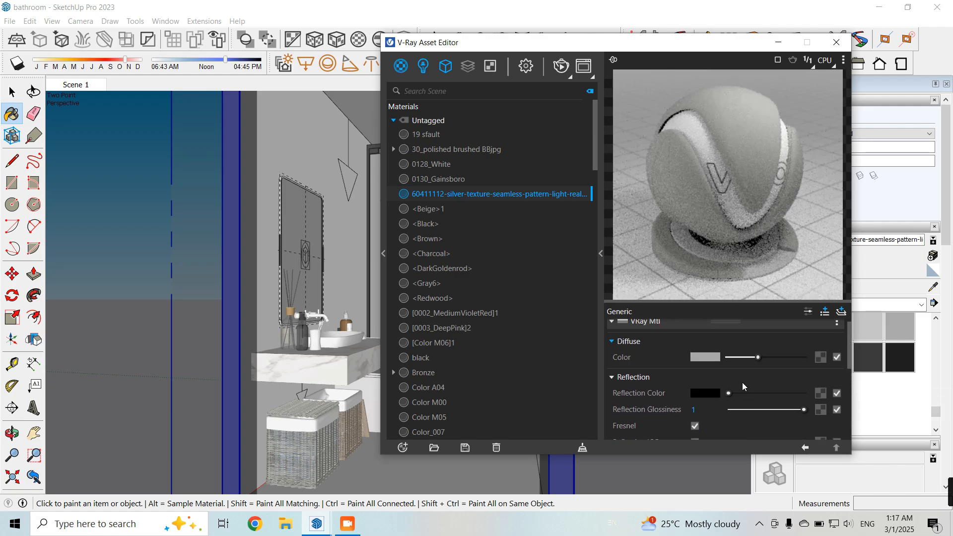
pyautogui.scroll(-2, 696, 406)
pyautogui.moveTo(711, 403); pyautogui.dragTo(652, 404)
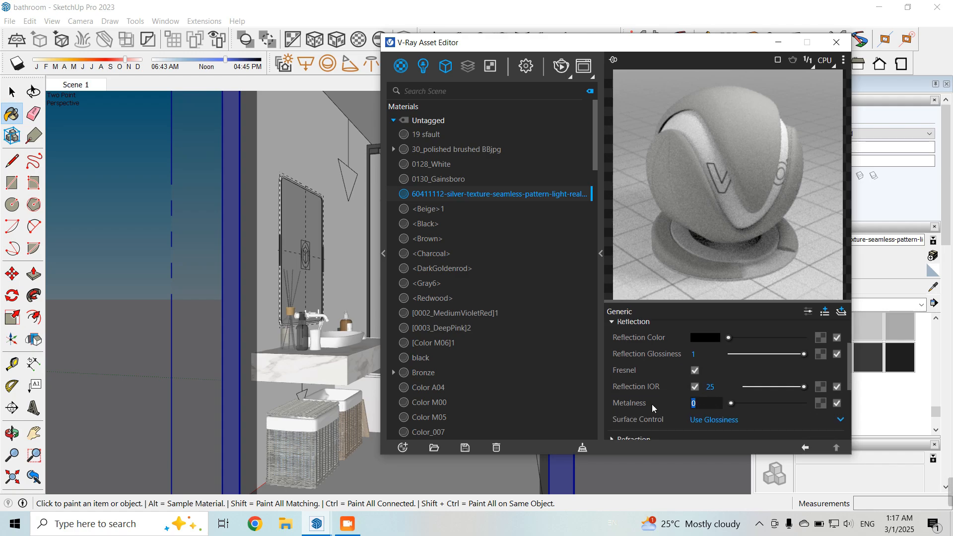
pyautogui.scroll(2, 714, 374)
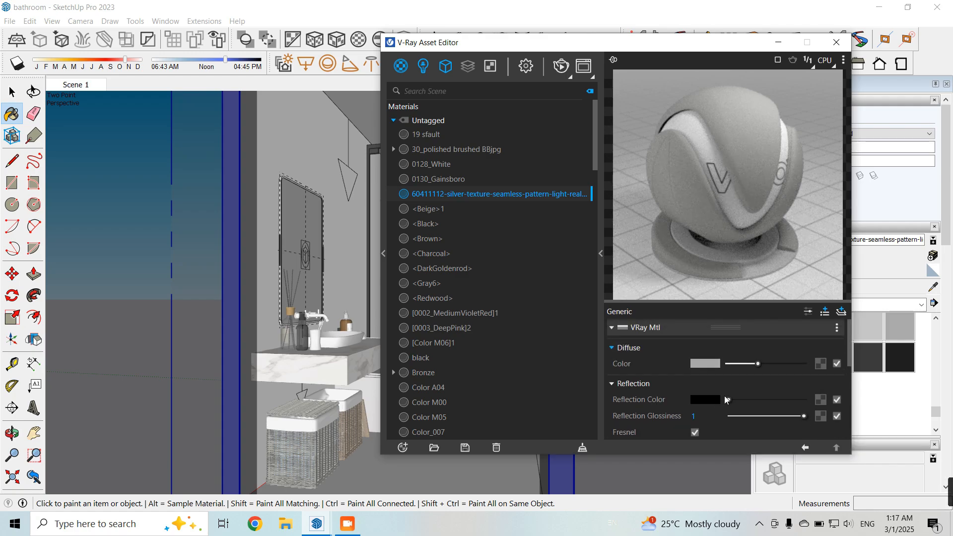
pyautogui.moveTo(729, 400); pyautogui.dragTo(807, 400)
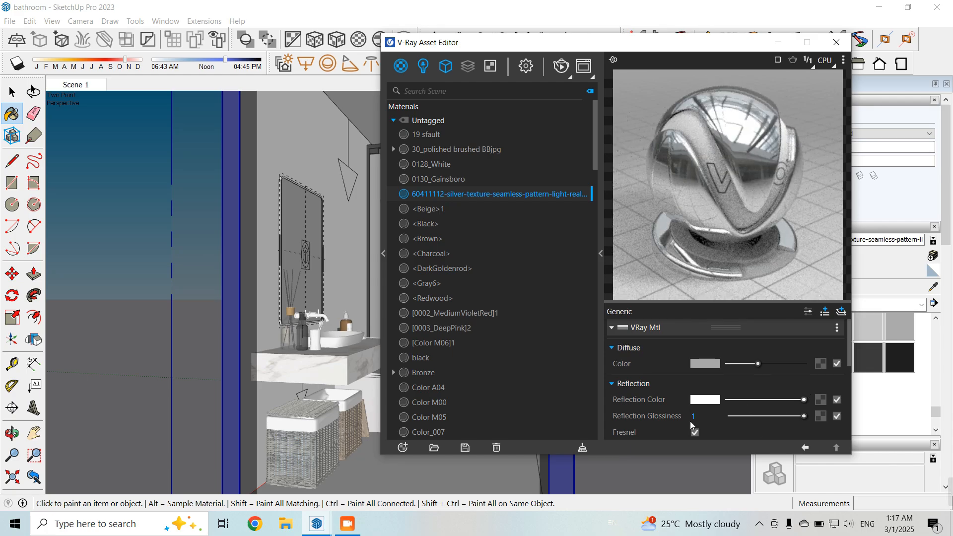
# Lighten the mirror material's diffuse color and turn off Fresnel for its reflection
pyautogui.moveTo(759, 364); pyautogui.dragTo(784, 365)
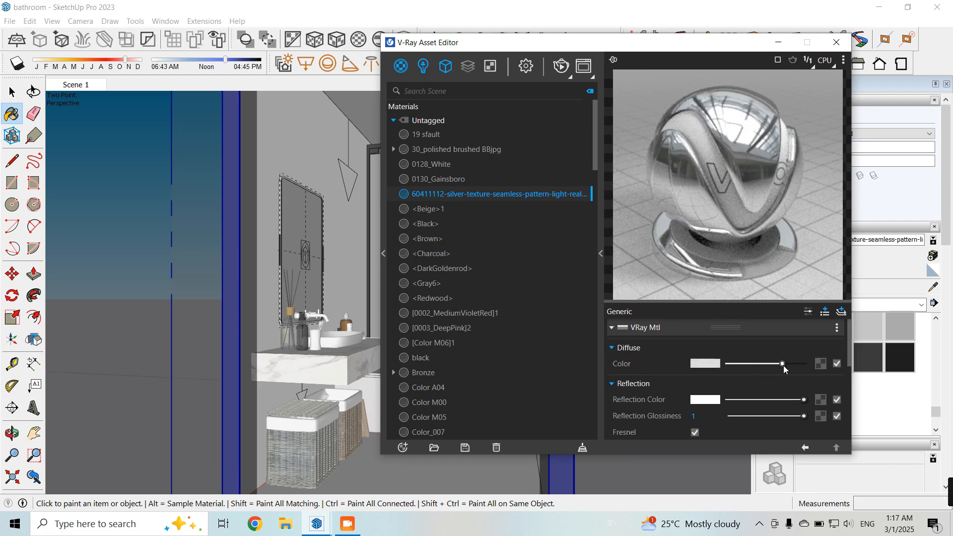
pyautogui.scroll(-2, 720, 373)
pyautogui.click(695, 370)
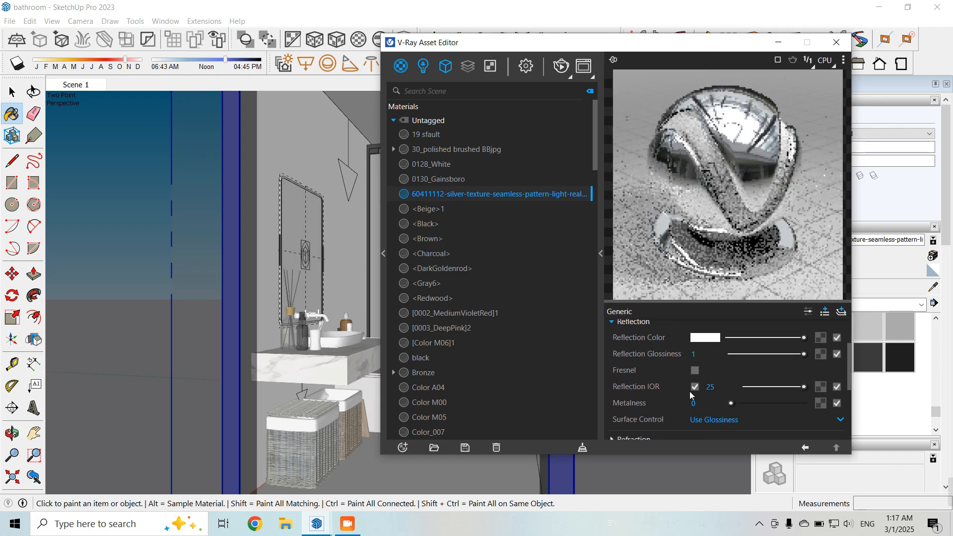
# Fine-tune the mirror material to a light gray diffuse color with a pure white reflection color, and close the V-Ray Asset Editor
pyautogui.scroll(2, 693, 394)
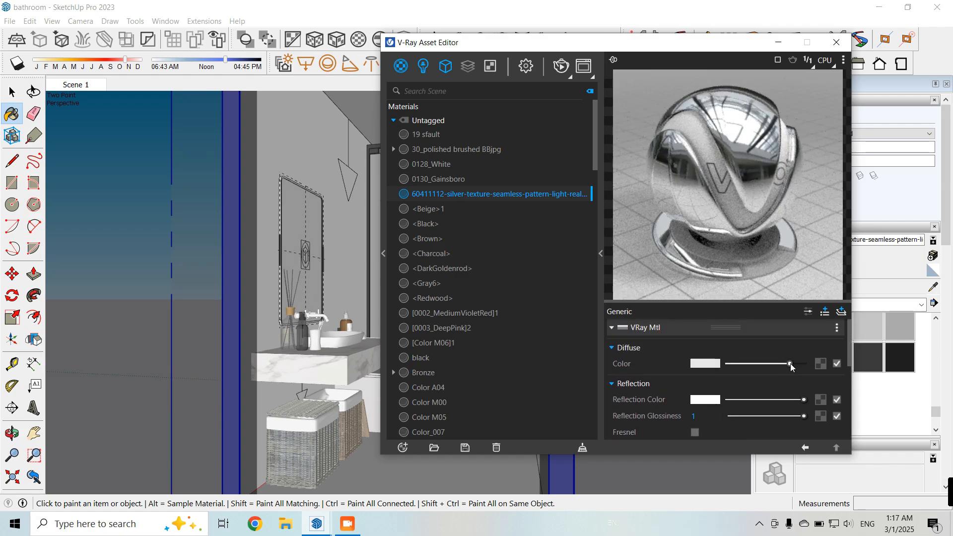
pyautogui.click(791, 400)
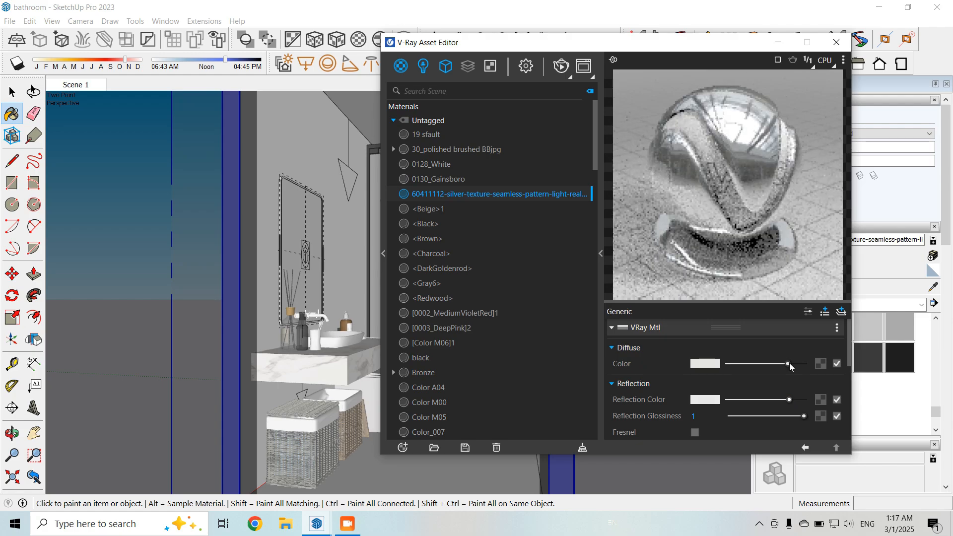
pyautogui.moveTo(789, 364); pyautogui.dragTo(795, 365)
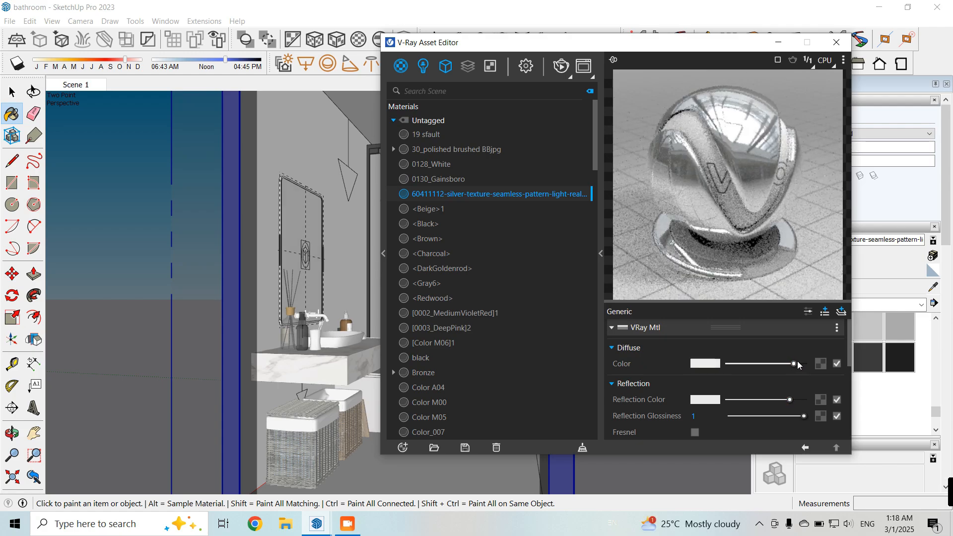
pyautogui.click(790, 364)
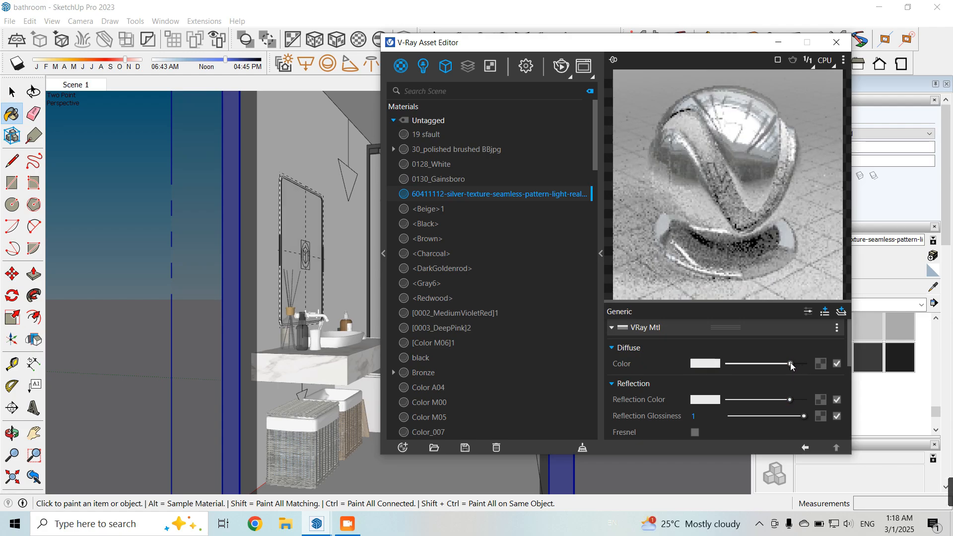
pyautogui.click(776, 400)
pyautogui.moveTo(784, 400); pyautogui.dragTo(805, 400)
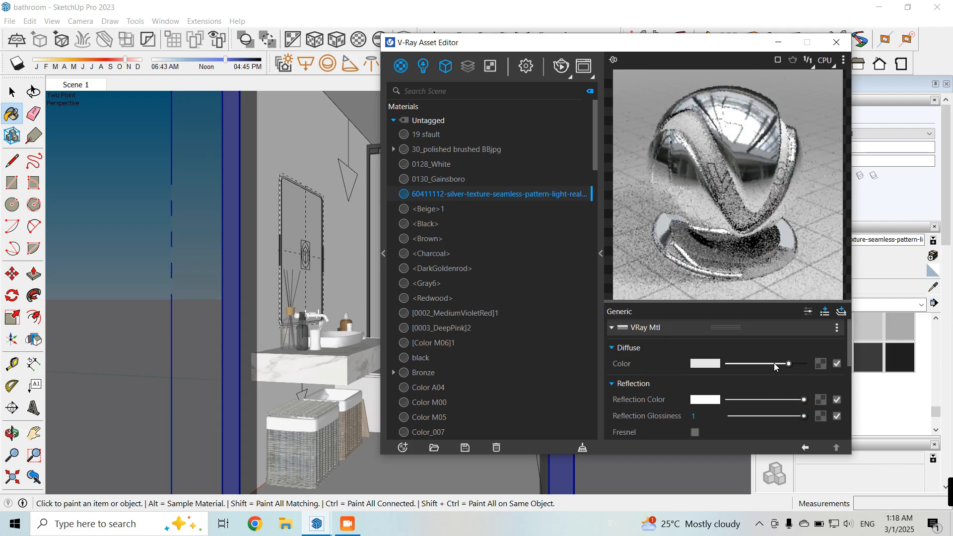
pyautogui.click(775, 364)
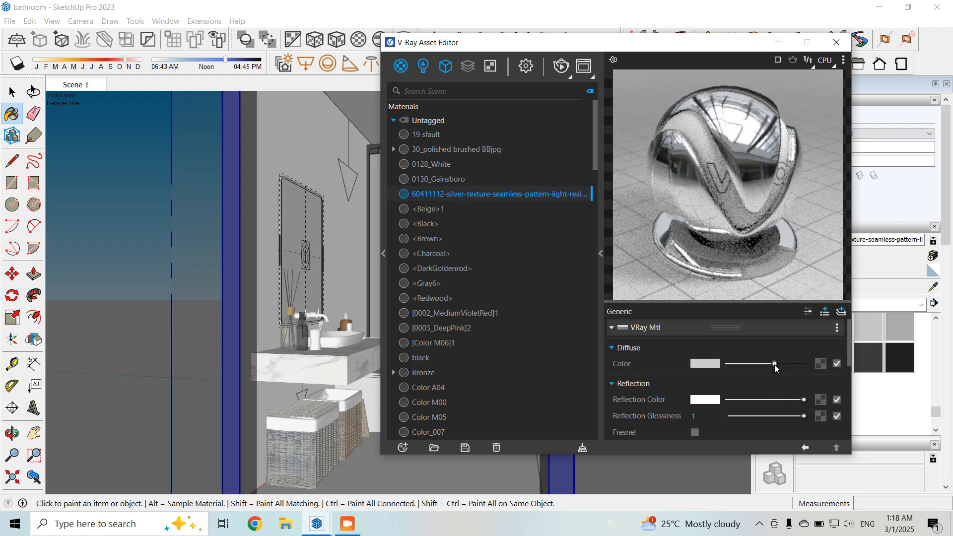
pyautogui.scroll(-2, 653, 377)
pyautogui.scroll(-3, 652, 376)
pyautogui.scroll(5, 663, 374)
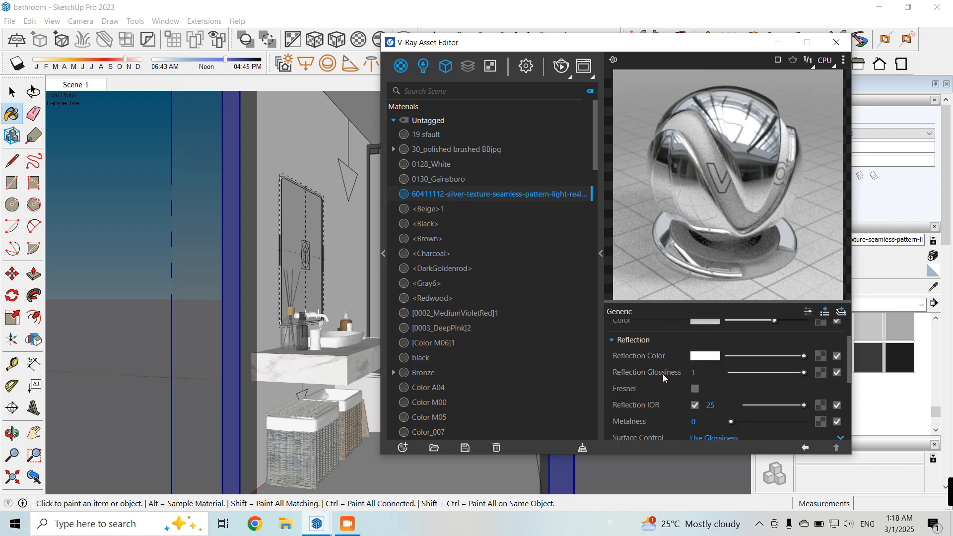
pyautogui.click(837, 43)
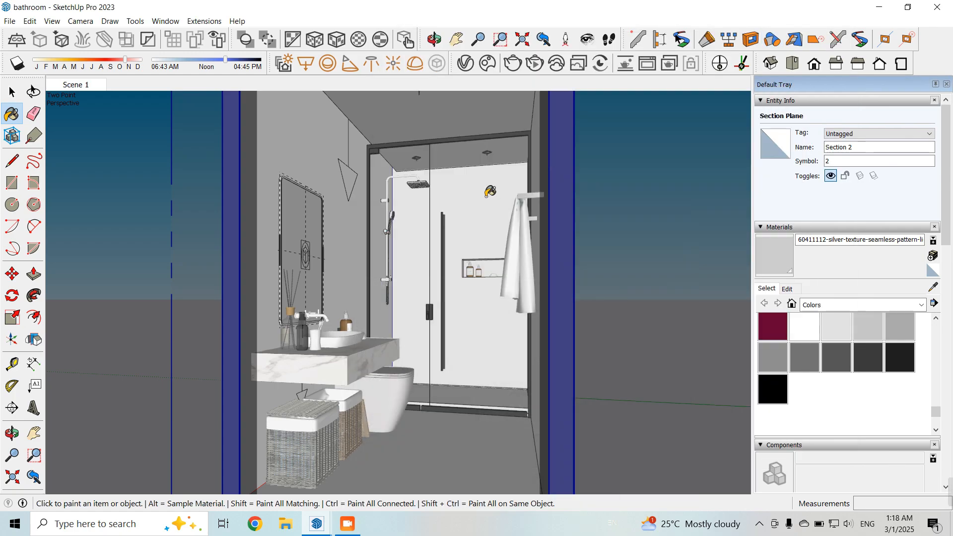
# Sample the dark material of the shower door's bottom rail and open it in the V-Ray Asset Editor
pyautogui.click(12, 92)
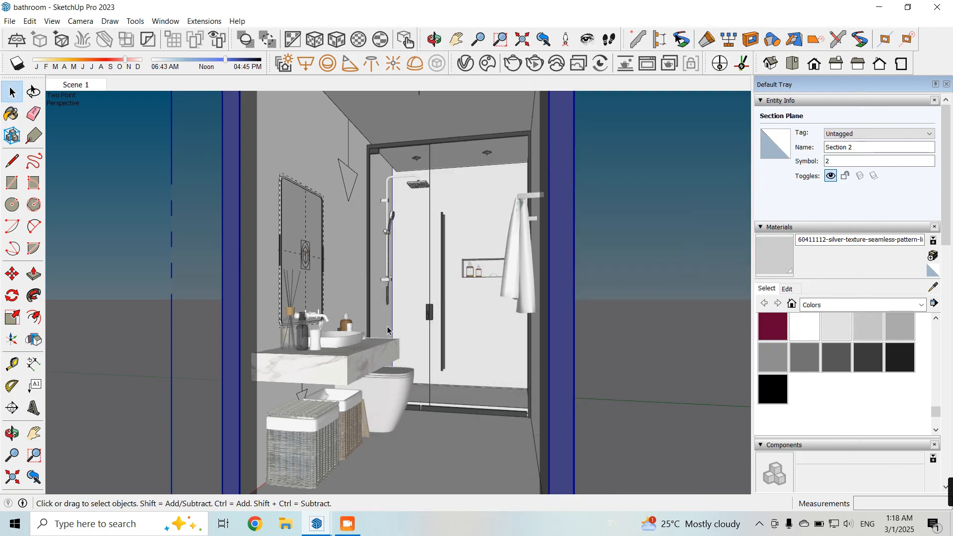
pyautogui.scroll(1, 499, 422)
pyautogui.click(934, 288)
pyautogui.scroll(6, 427, 427)
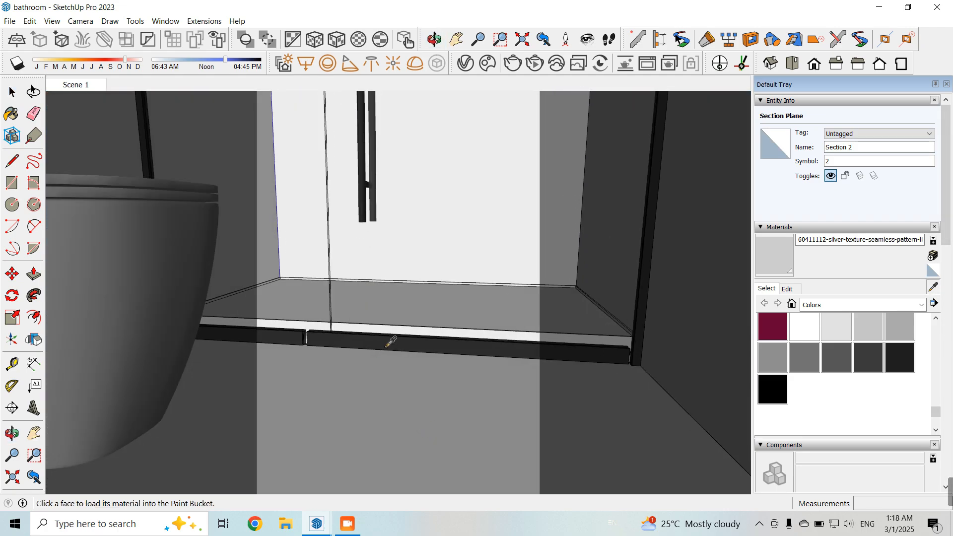
pyautogui.click(391, 343)
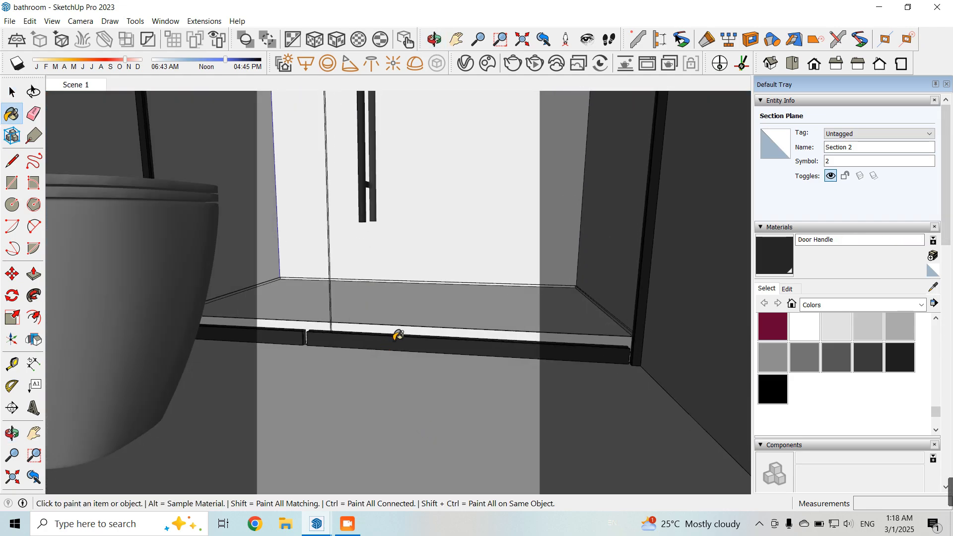
pyautogui.click(465, 63)
pyautogui.scroll(-3, 660, 393)
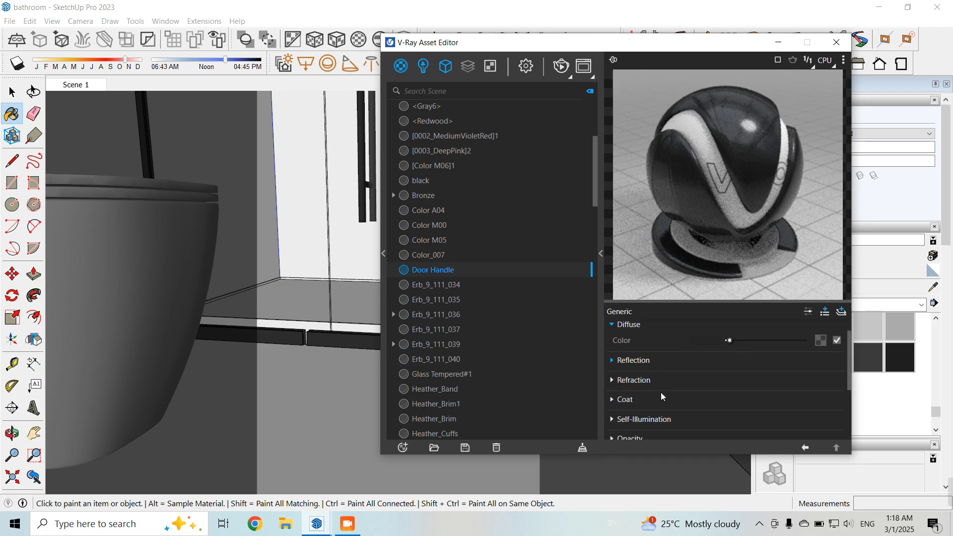
# Set the Door Handle material's Metalness to 0, enable its Reflection IOR with a value of 2.5, and close the editor
pyautogui.click(640, 325)
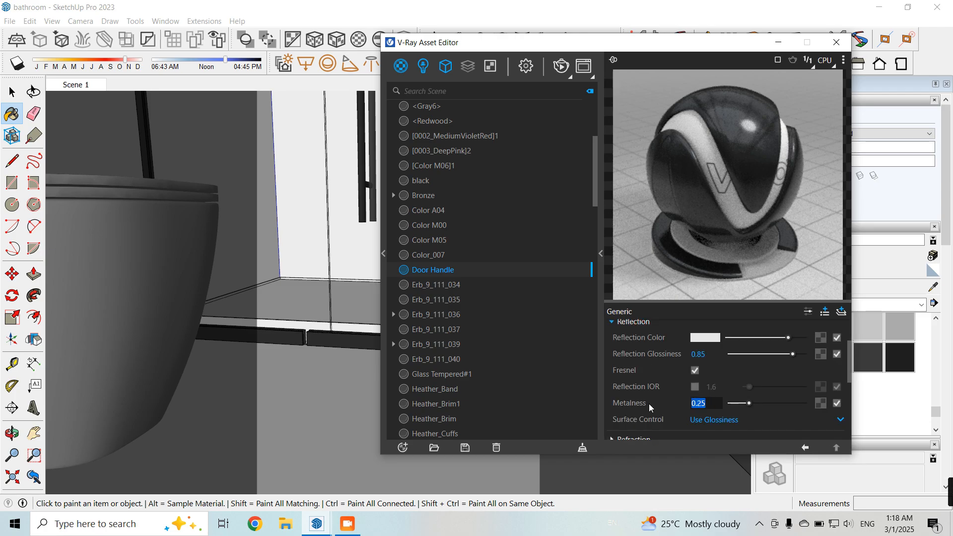
pyautogui.write('0')
pyautogui.press('Return')
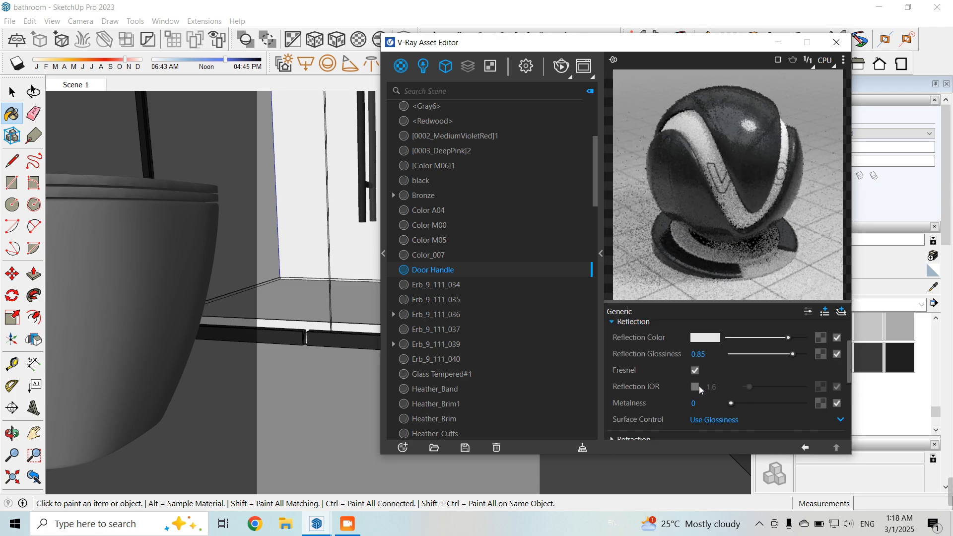
pyautogui.click(696, 386)
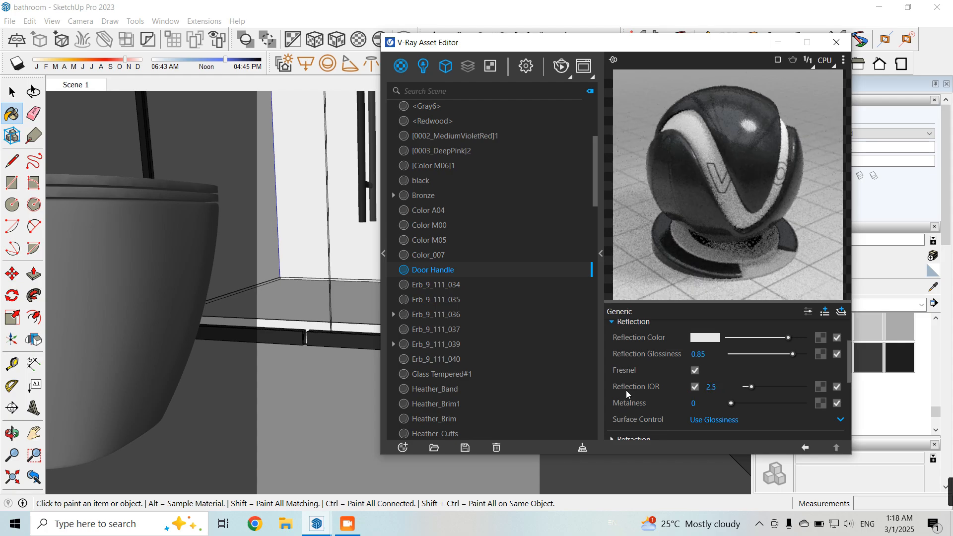
pyautogui.scroll(4, 626, 391)
pyautogui.click(836, 43)
# Sample the toilet's ceramic material and open it in the V-Ray Asset Editor
pyautogui.scroll(-3, 485, 350)
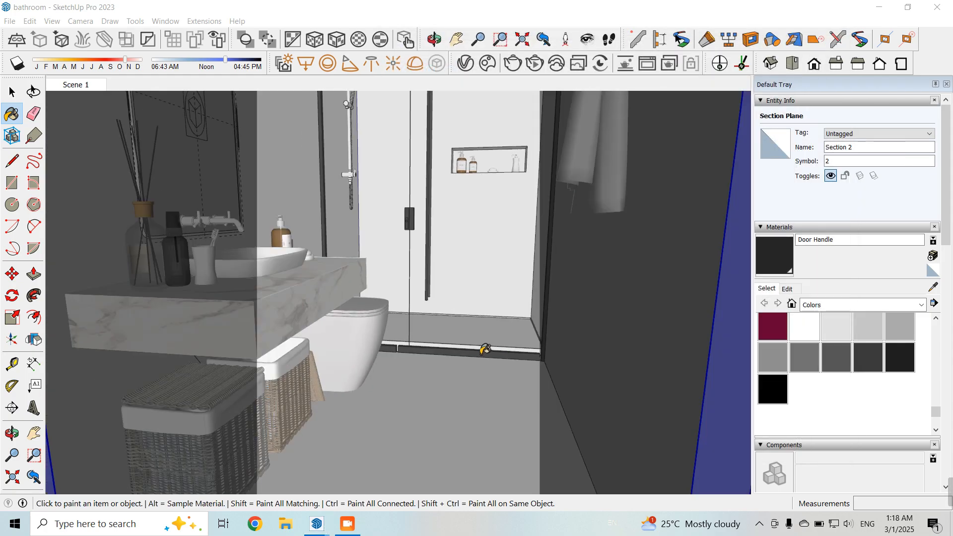
pyautogui.moveTo(485, 351)
pyautogui.mouseDown(button='middle')
pyautogui.moveTo(449, 347)
pyautogui.moveTo(695, 349)
pyautogui.mouseUp(button='middle')
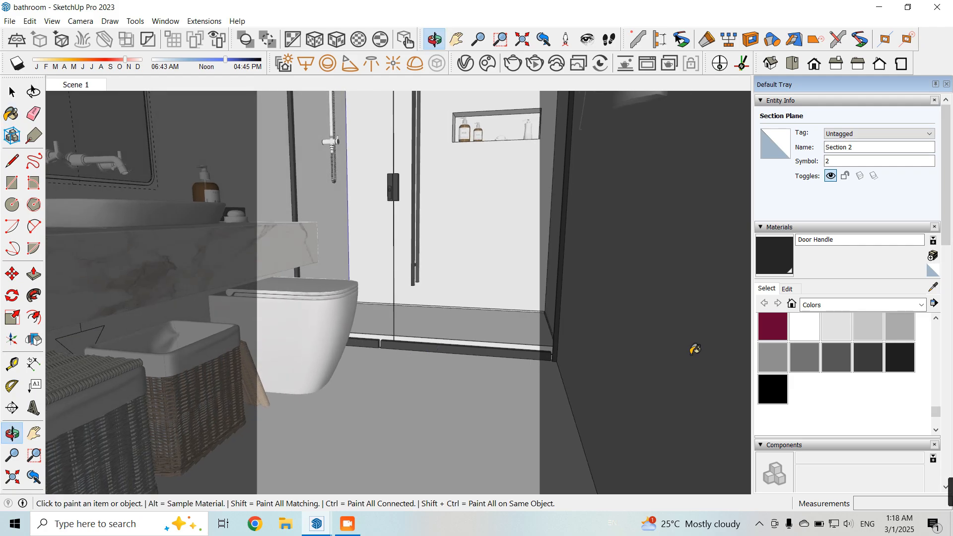
pyautogui.keyDown('alt'); pyautogui.click(333, 319); pyautogui.keyUp('alt')
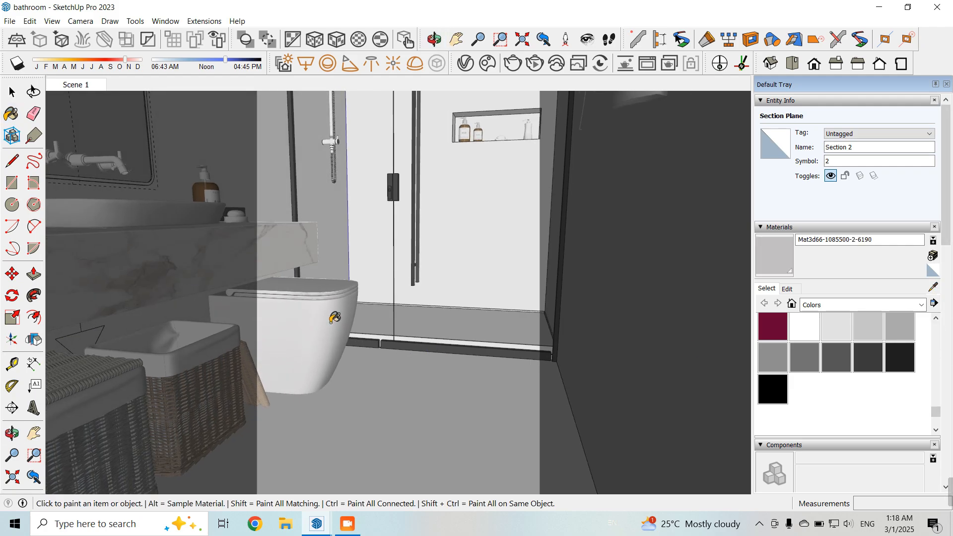
pyautogui.click(465, 63)
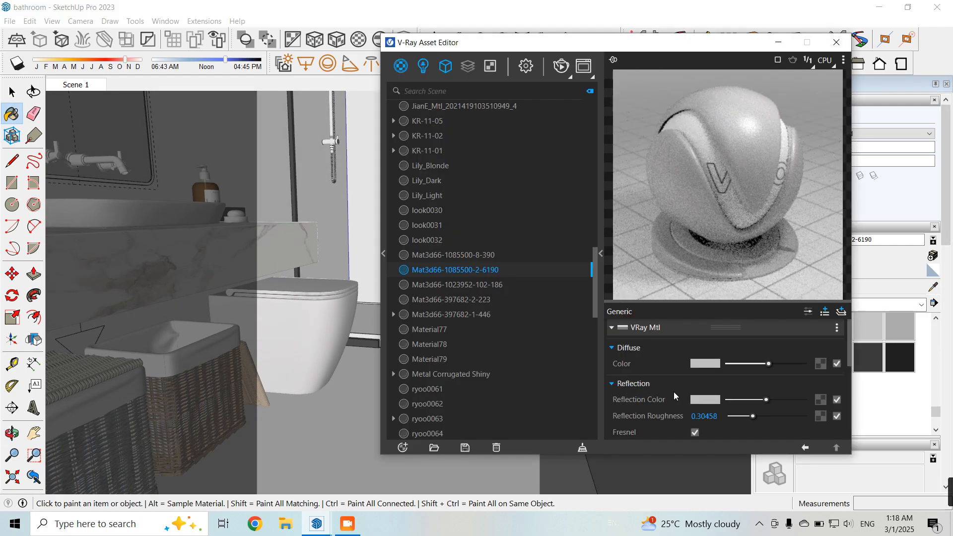
# Switch the toilet material's surface control to Use Glossiness and set its Reflection Glossiness to 0.95
pyautogui.scroll(-2, 668, 373)
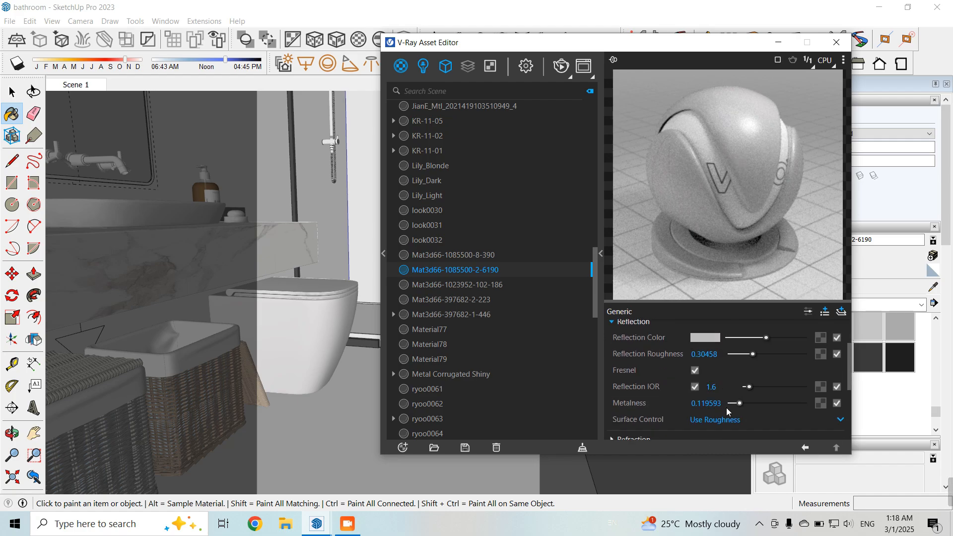
pyautogui.click(719, 420)
pyautogui.click(726, 386)
pyautogui.click(718, 417)
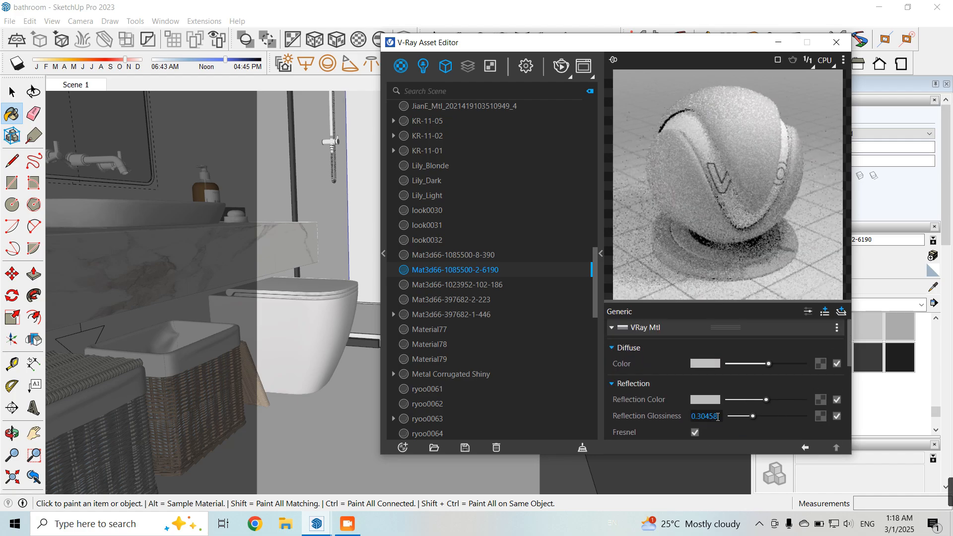
pyautogui.moveTo(718, 418); pyautogui.dragTo(674, 420)
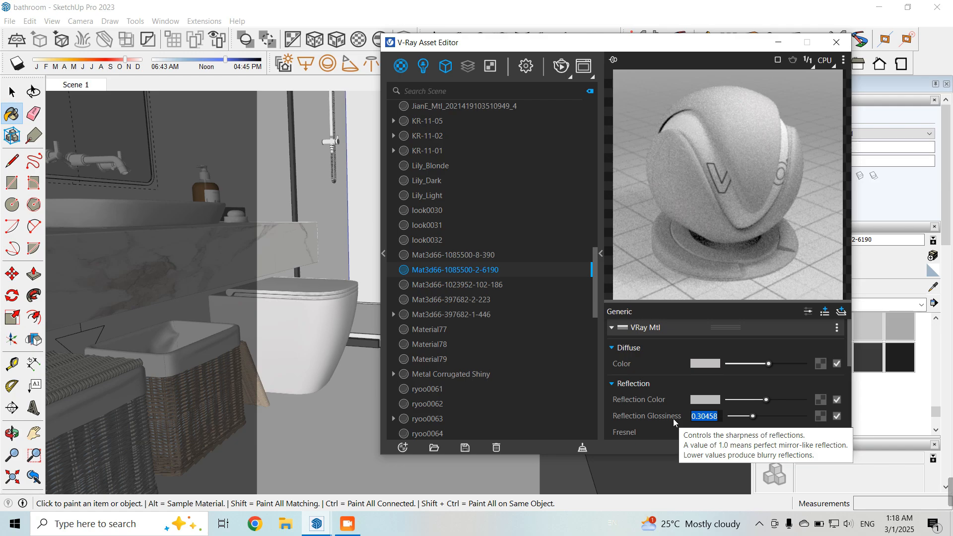
pyautogui.write('0.85')
pyautogui.press('Return')
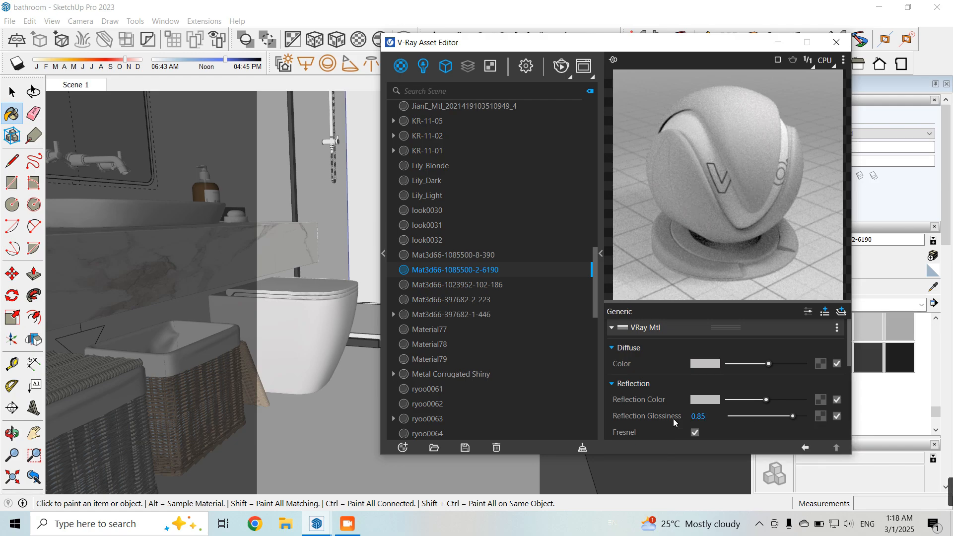
pyautogui.write('0.95')
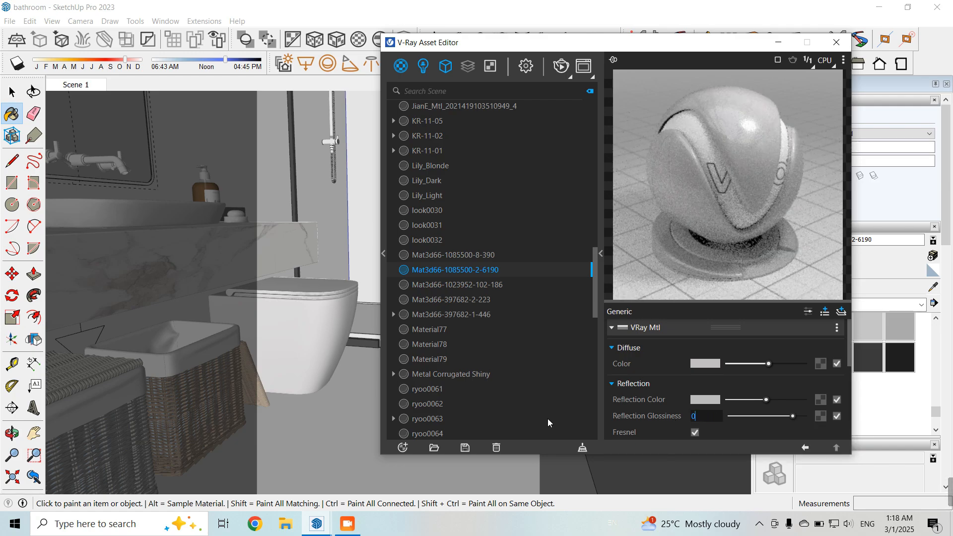
pyautogui.press('Return')
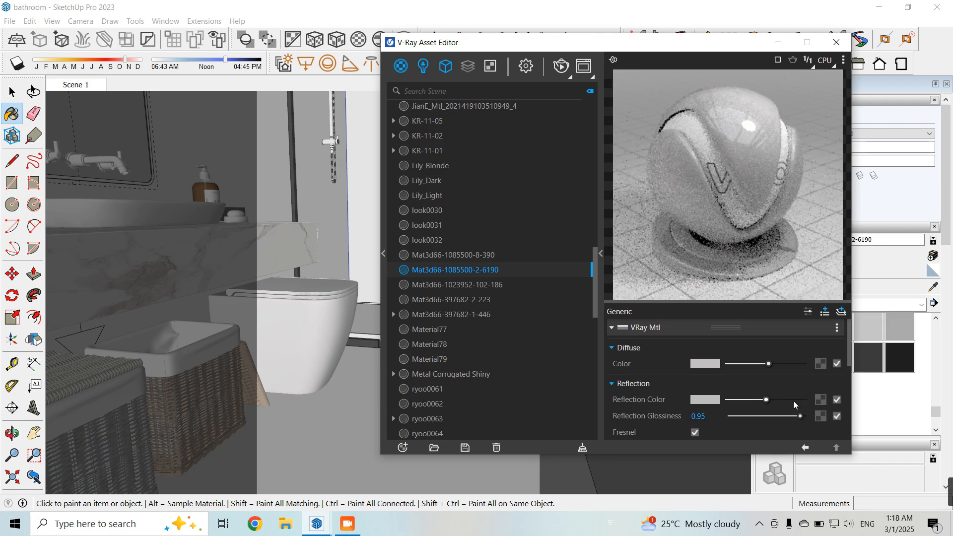
# Brighten the toilet material's reflection color to near white and set its diffuse color to a neutral white of about 0.97
pyautogui.moveTo(769, 400); pyautogui.dragTo(786, 404)
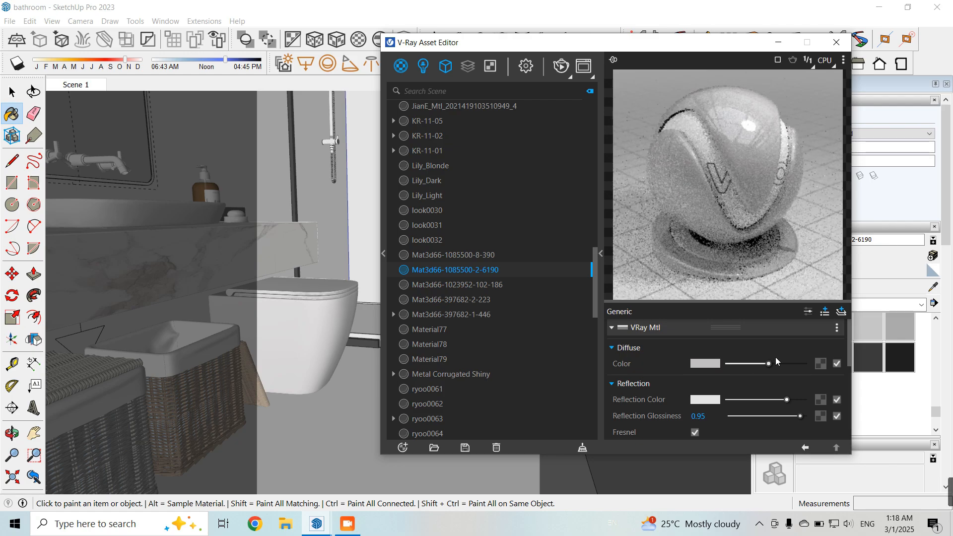
pyautogui.click(714, 367)
pyautogui.moveTo(356, 198)
pyautogui.mouseDown()
pyautogui.moveTo(289, 192)
pyautogui.moveTo(272, 168)
pyautogui.mouseUp()
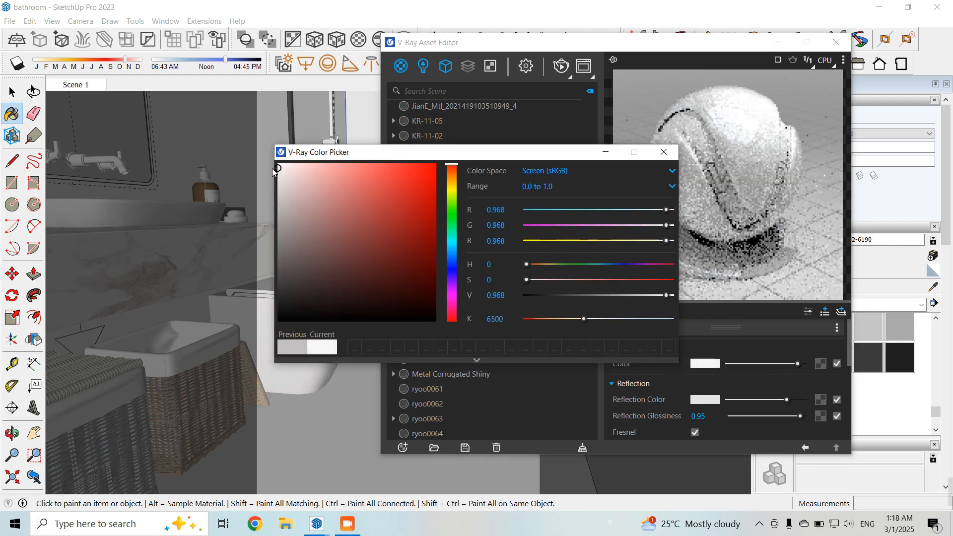
pyautogui.click(664, 155)
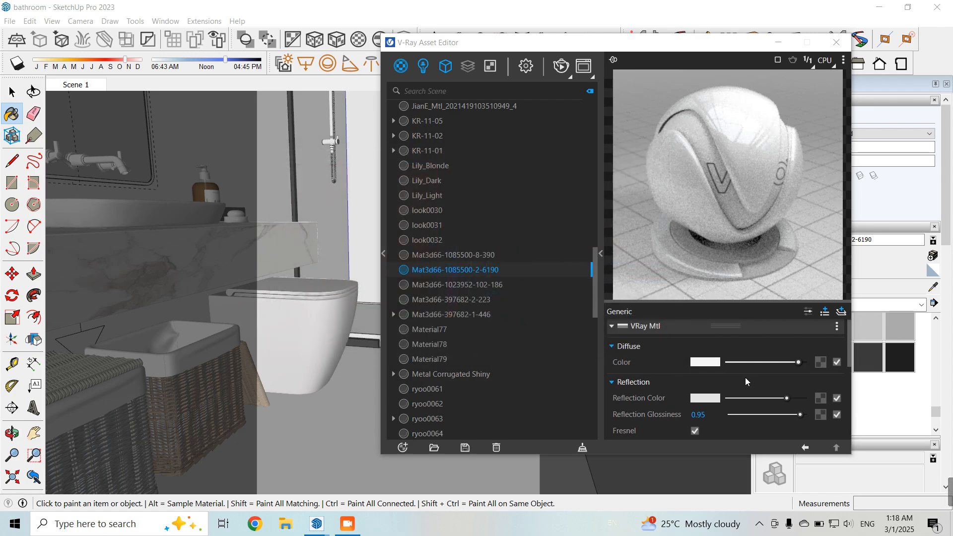
# Set the toilet material's Reflection IOR to 2.5 and its Metalness to 0, and put the editor away
pyautogui.scroll(-2, 746, 377)
pyautogui.click(712, 387)
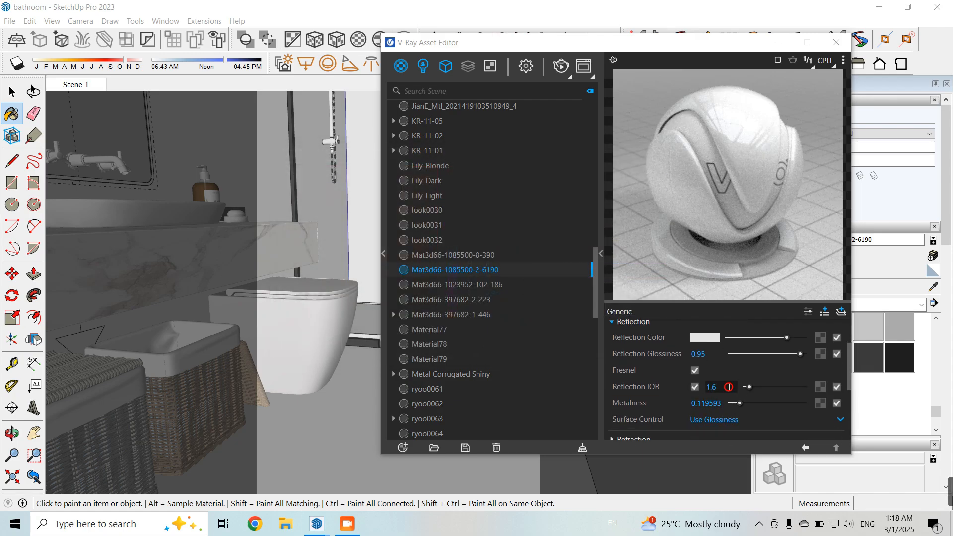
pyautogui.write('2.5')
pyautogui.press('Return')
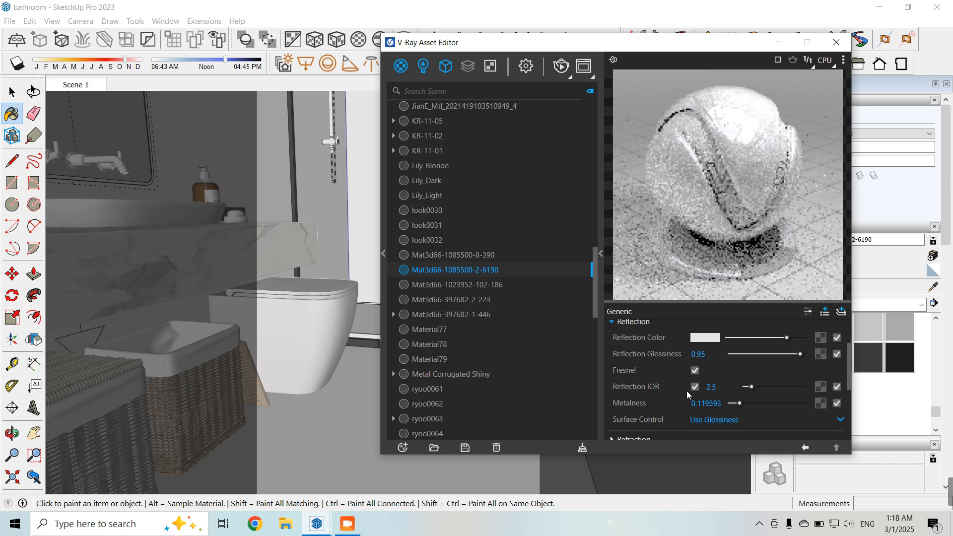
pyautogui.click(722, 403)
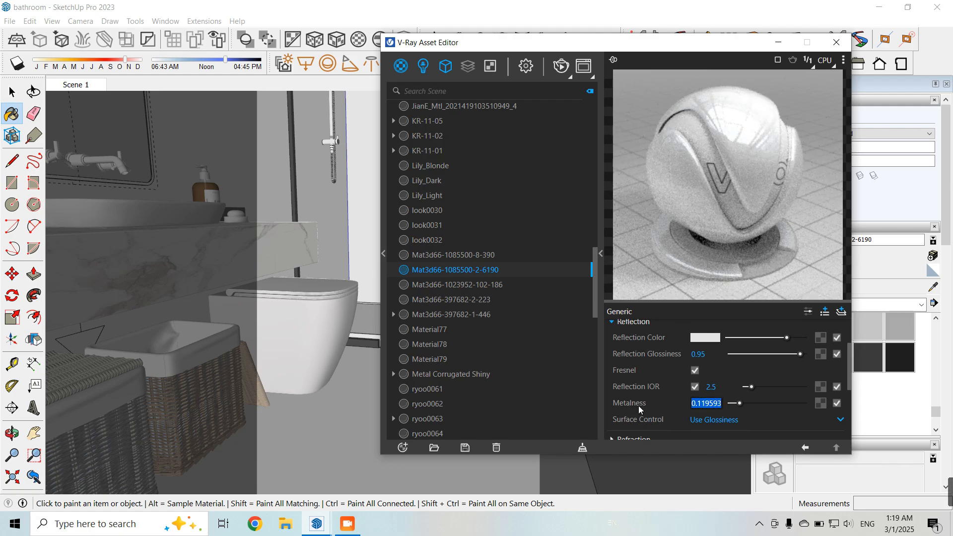
pyautogui.write('0')
pyautogui.press('Return')
pyautogui.scroll(3, 642, 388)
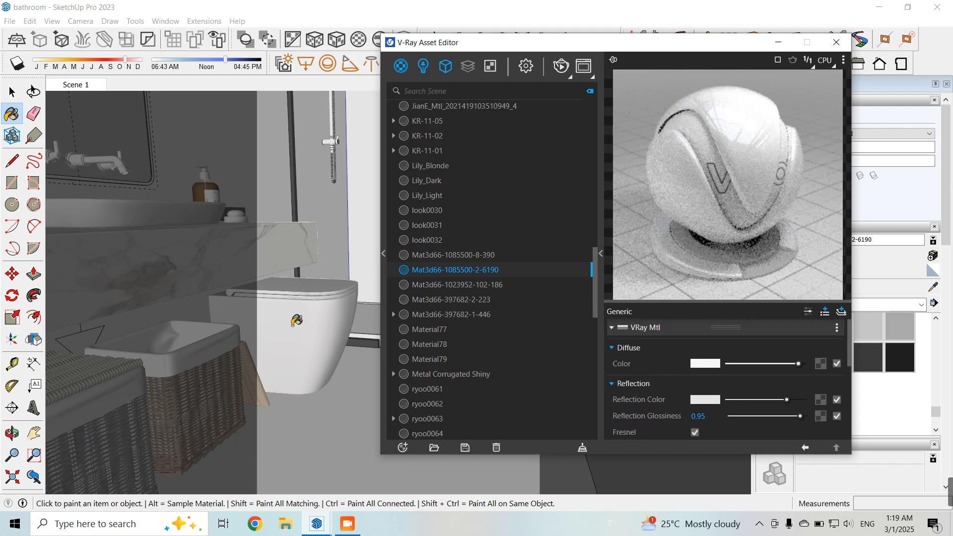
pyautogui.click(779, 44)
# Sample the white washbasin's material on the marble countertop and open it in the V-Ray Asset Editor
pyautogui.scroll(-2, 857, 255)
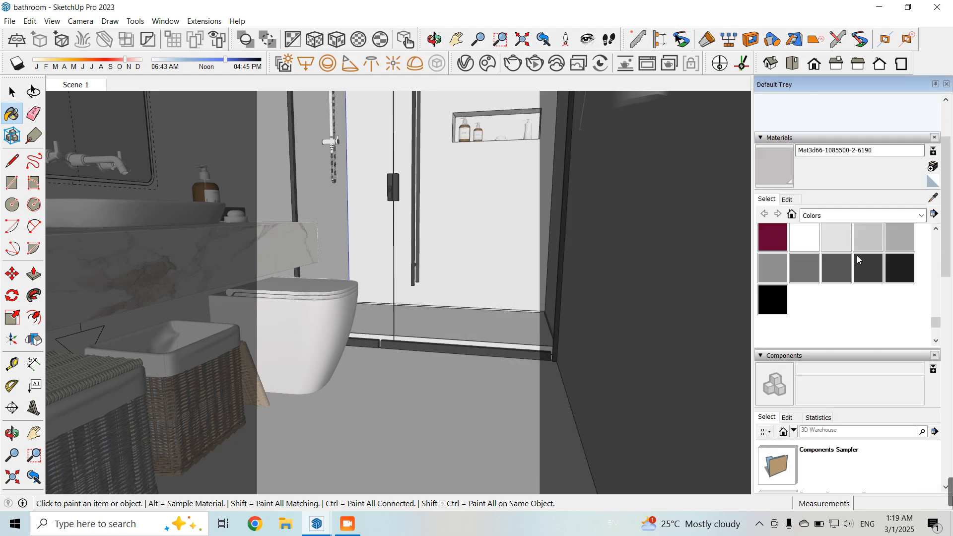
pyautogui.click(933, 197)
pyautogui.scroll(-1, 505, 312)
pyautogui.scroll(-5, 505, 312)
pyautogui.scroll(3, 385, 298)
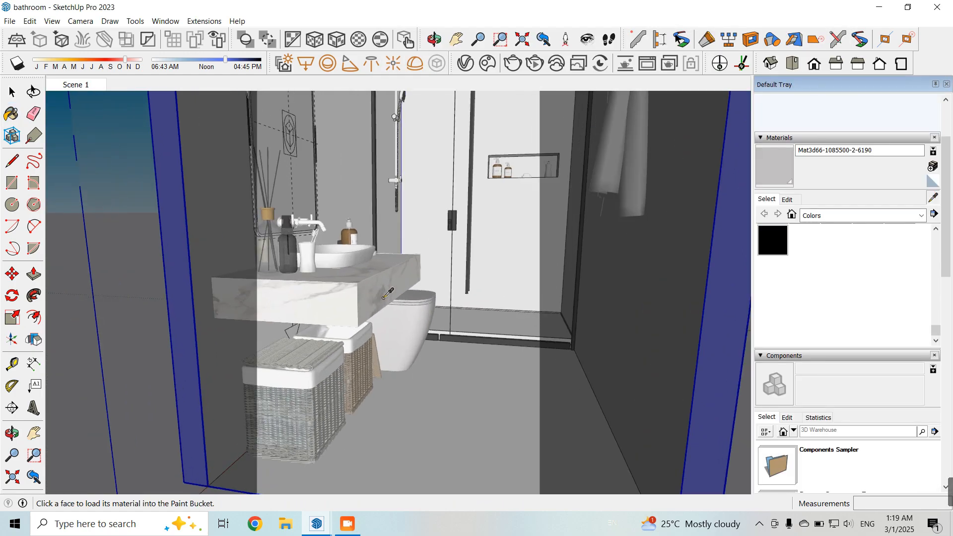
pyautogui.scroll(2, 351, 248)
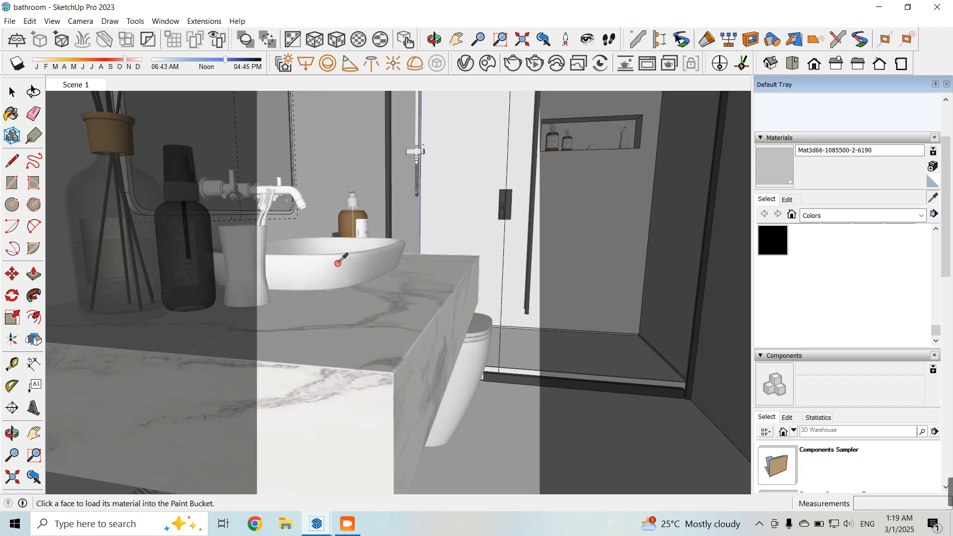
pyautogui.keyDown('alt'); pyautogui.click(338, 263); pyautogui.keyUp('alt')
pyautogui.click(465, 63)
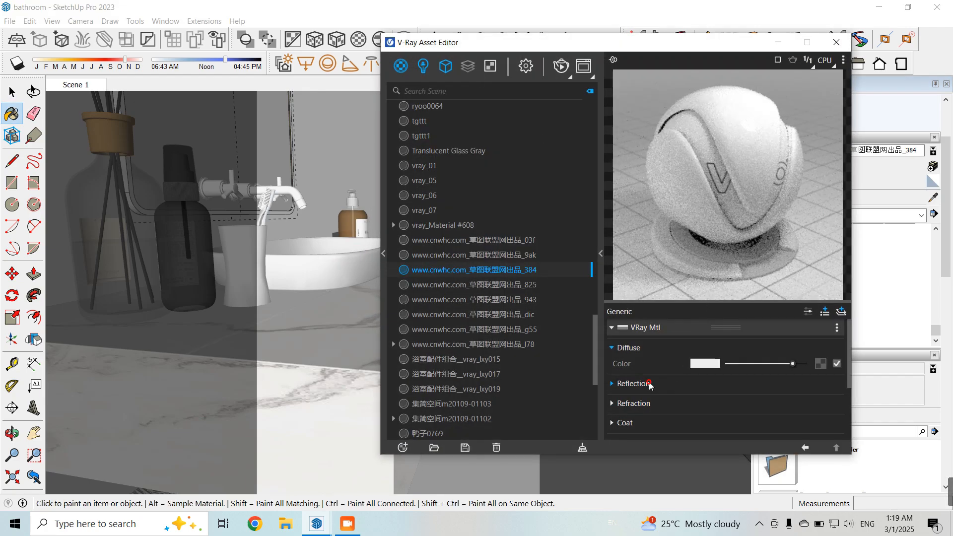
# Raise the washbasin material's Reflection IOR and switch its surface control to Use Glossiness
pyautogui.click(634, 383)
pyautogui.scroll(-2, 717, 397)
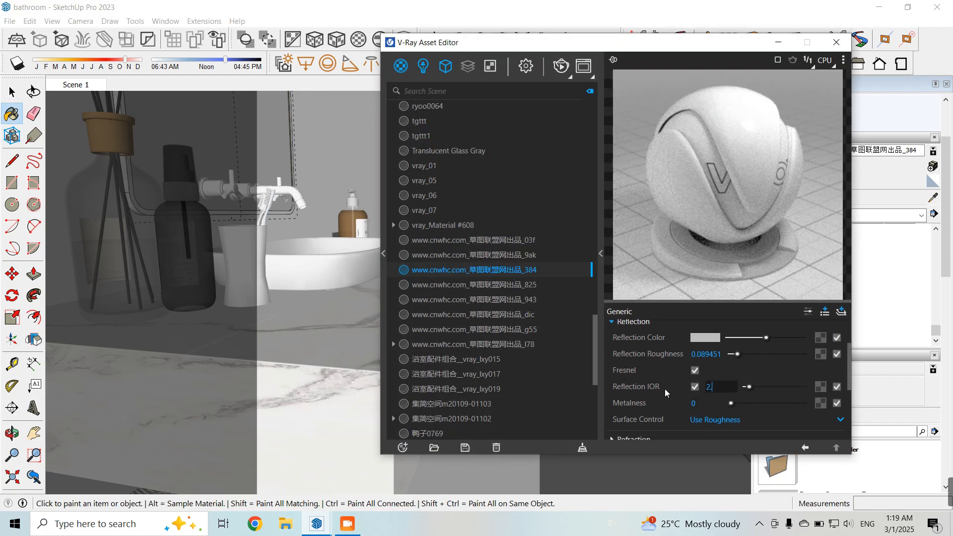
pyautogui.click(717, 420)
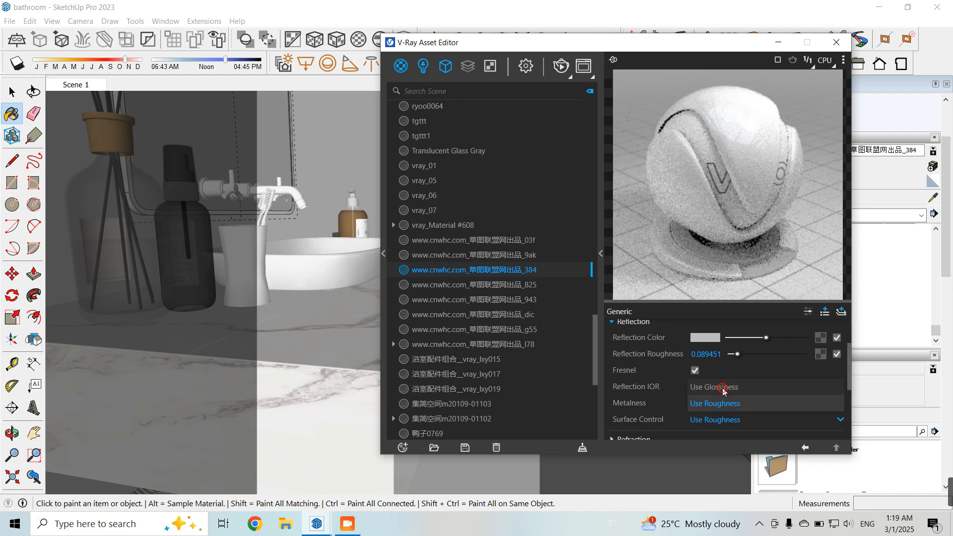
pyautogui.click(718, 388)
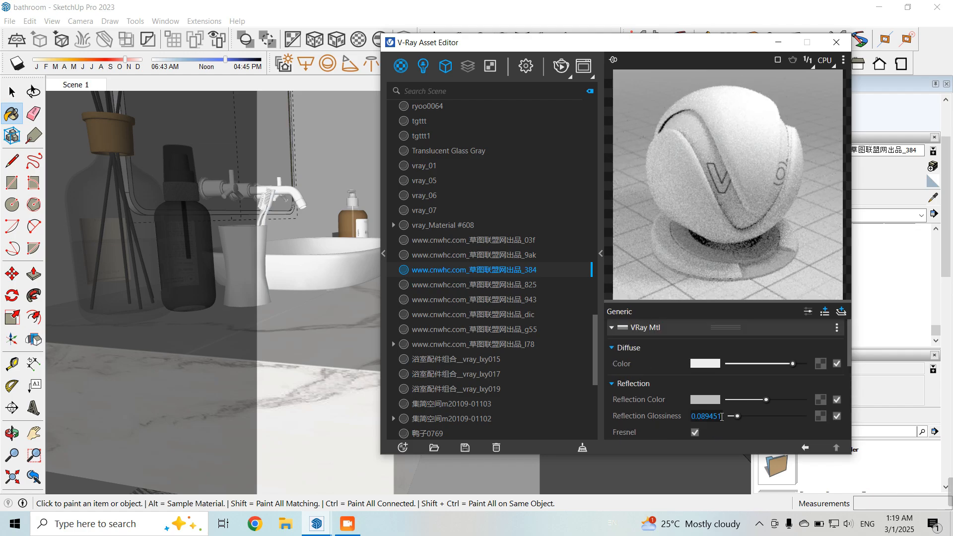
# Set the washbasin material's Reflection Glossiness to 0.956 and brighten its reflection color to near white
pyautogui.write('0.956')
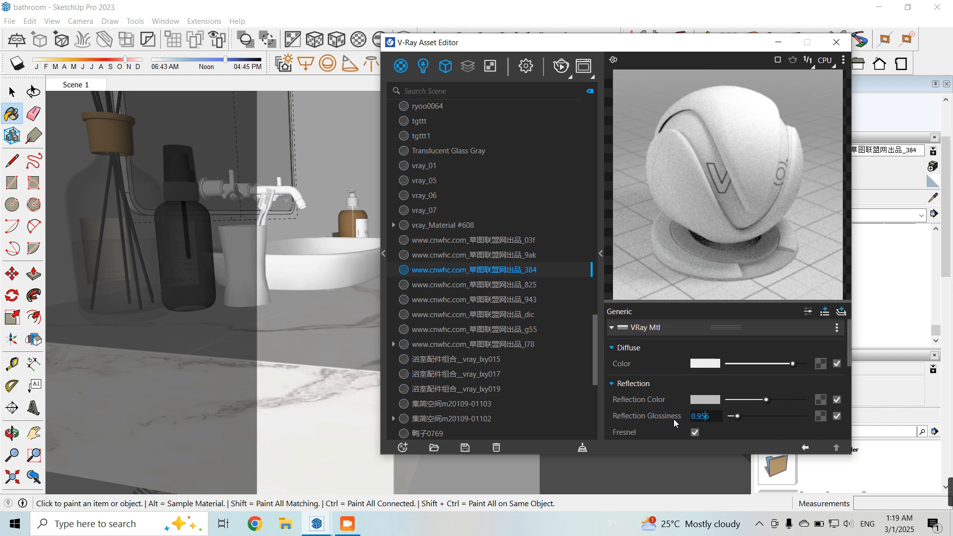
pyautogui.press('Return')
pyautogui.moveTo(792, 399); pyautogui.dragTo(796, 400)
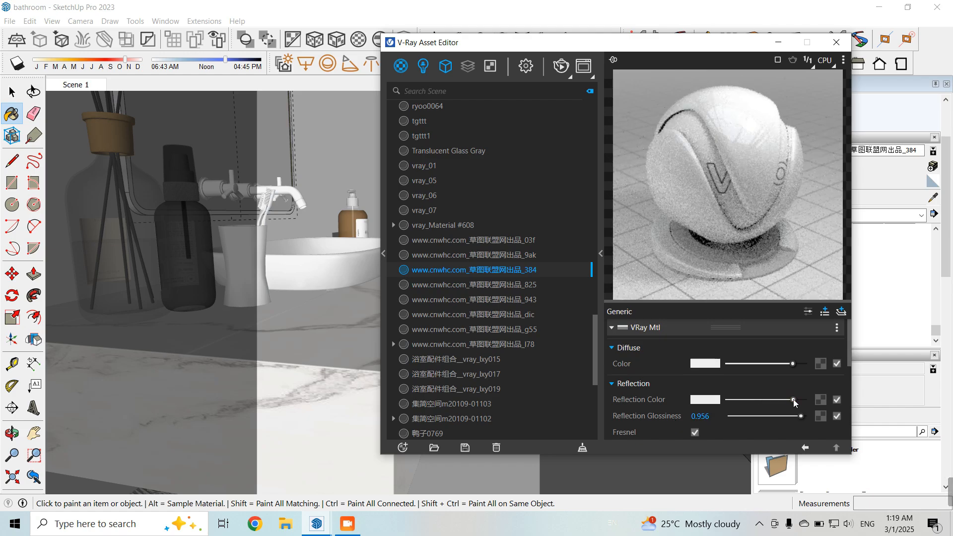
# Set the washbasin material's diffuse color to pure white, with R, G and B at 1, and close the editor
pyautogui.moveTo(794, 365); pyautogui.dragTo(798, 364)
pyautogui.click(705, 366)
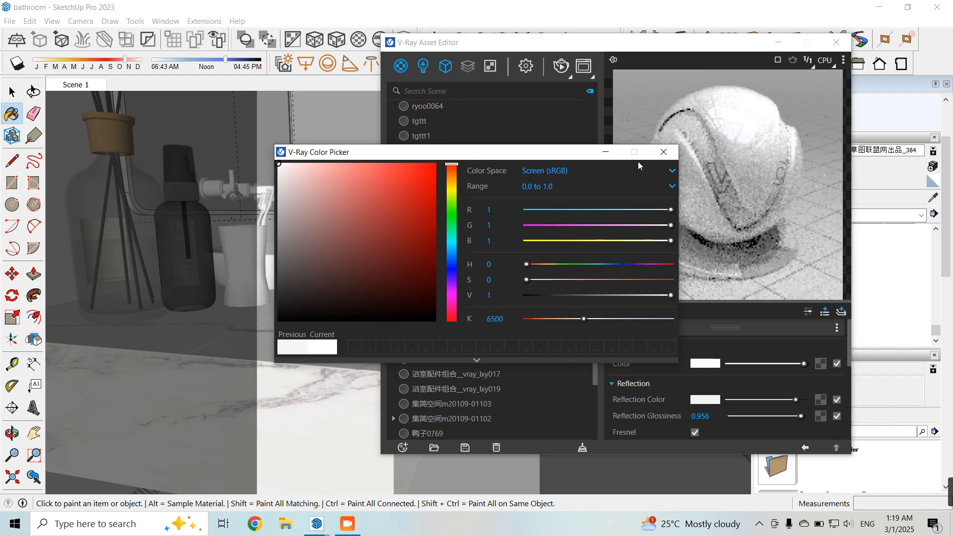
pyautogui.click(664, 152)
pyautogui.click(834, 42)
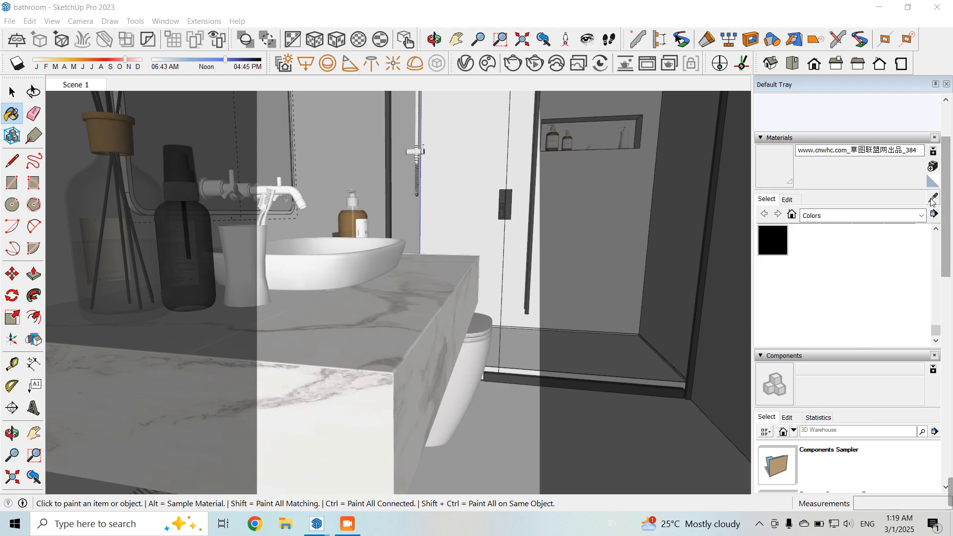
# Sample the toilet's material again, set its diffuse color to pure white (R, G and B at 1), and close the editor
pyautogui.keyDown('alt'); pyautogui.click(479, 350); pyautogui.keyUp('alt')
pyautogui.click(463, 69)
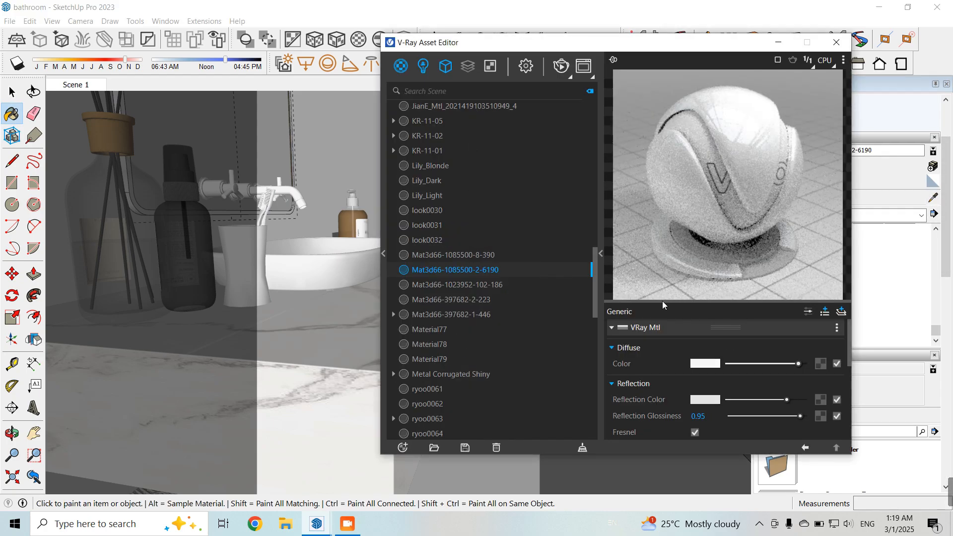
pyautogui.click(715, 364)
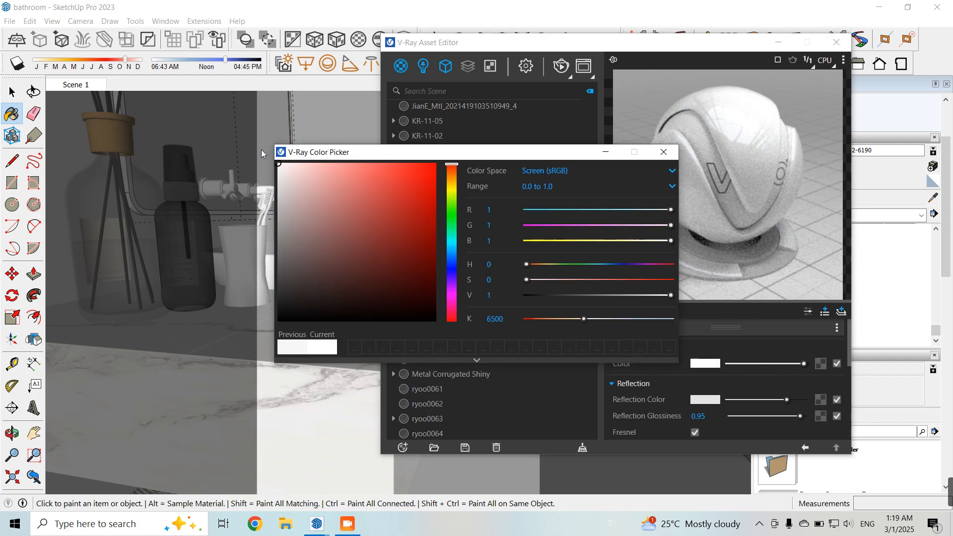
pyautogui.click(661, 152)
pyautogui.click(836, 42)
# Sample the wall-mounted faucet's material above the washbasin and open it in the V-Ray Asset Editor
pyautogui.scroll(-3, 450, 290)
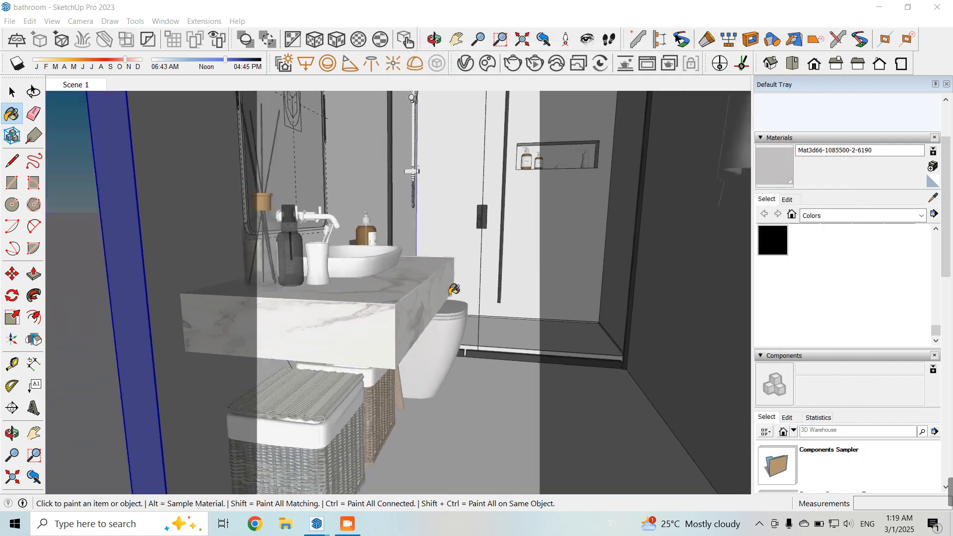
pyautogui.moveTo(452, 291); pyautogui.dragTo(398, 317, button='middle')
pyautogui.scroll(3, 398, 318)
pyautogui.press('b')
pyautogui.press('alt')
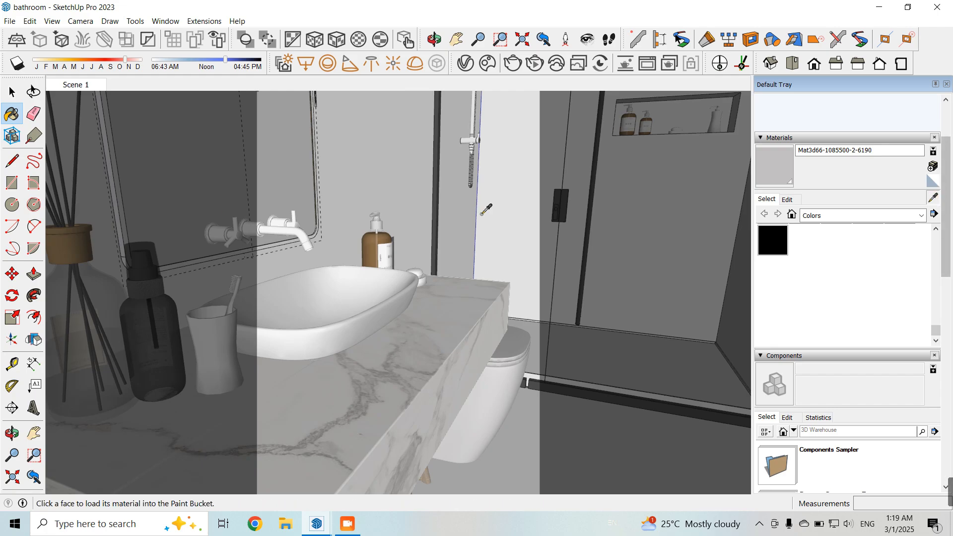
pyautogui.scroll(2, 327, 236)
pyautogui.keyDown('alt'); pyautogui.click(310, 233); pyautogui.keyUp('alt')
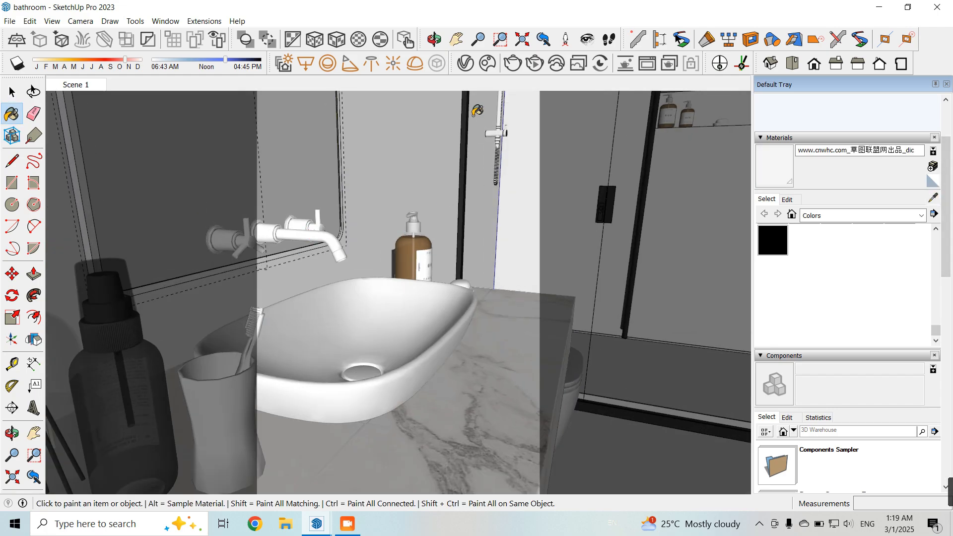
pyautogui.click(466, 63)
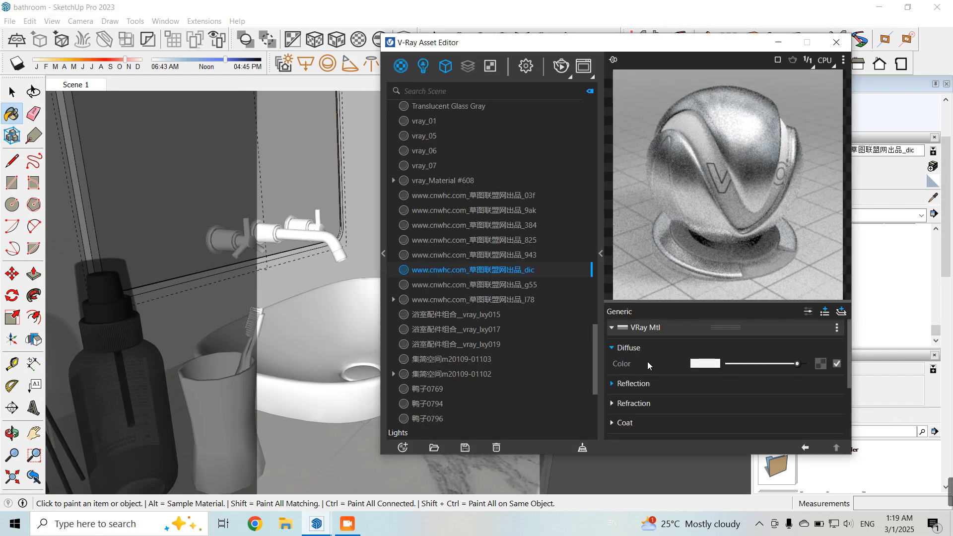
# Switch the faucet material's surface control to Use Glossiness, set its Reflection Glossiness to 0.85, and close the editor
pyautogui.click(632, 383)
pyautogui.scroll(-3, 720, 359)
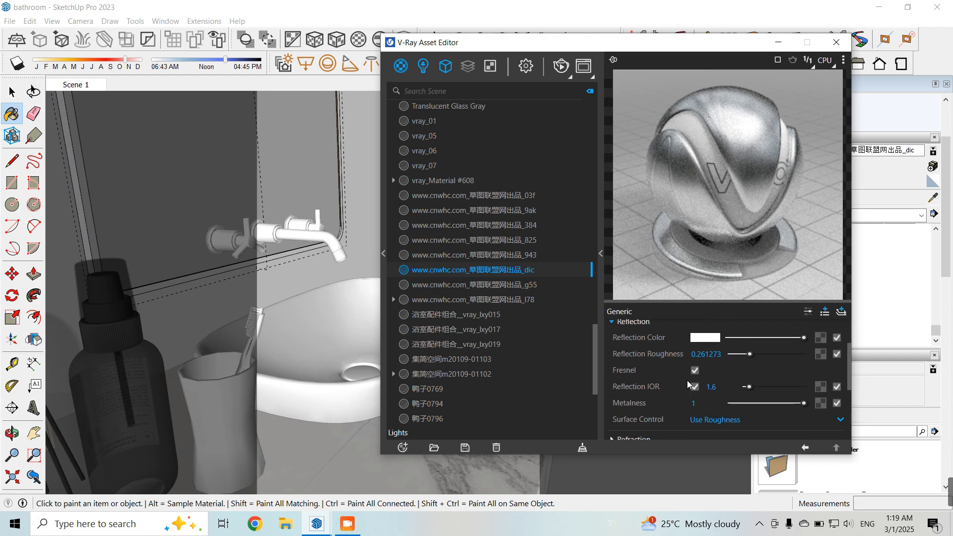
pyautogui.click(719, 357)
pyautogui.click(721, 375)
pyautogui.scroll(1, 719, 379)
pyautogui.moveTo(723, 354); pyautogui.dragTo(631, 359)
pyautogui.write('0.')
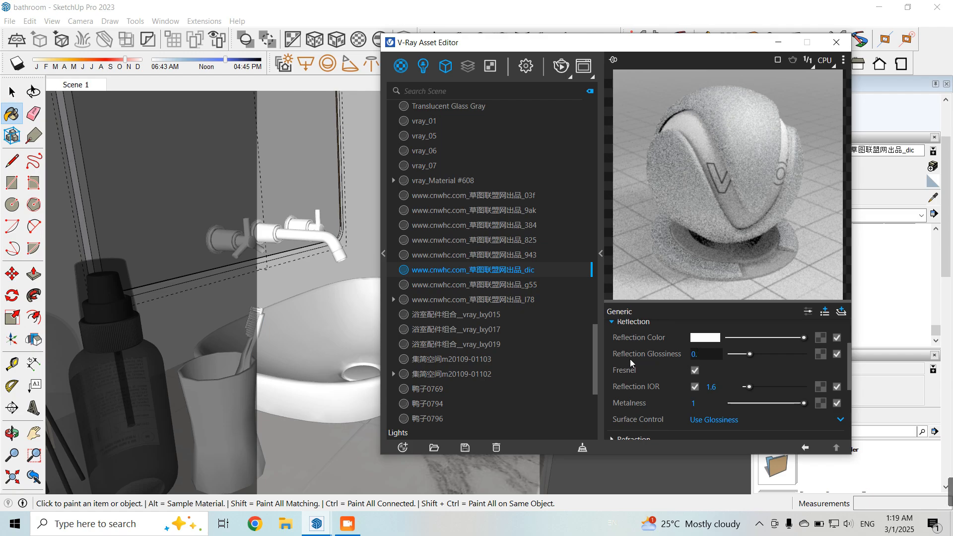
pyautogui.write('85')
pyautogui.press('Return')
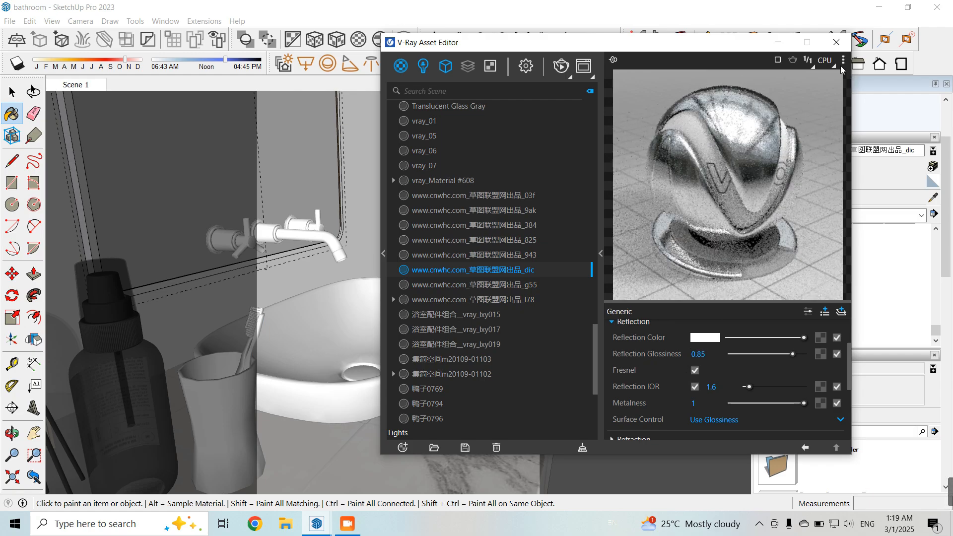
pyautogui.click(836, 42)
# Sample the black fitting on the glass shower door and check its material in the V-Ray Asset Editor
pyautogui.scroll(-4, 632, 368)
pyautogui.scroll(2, 512, 332)
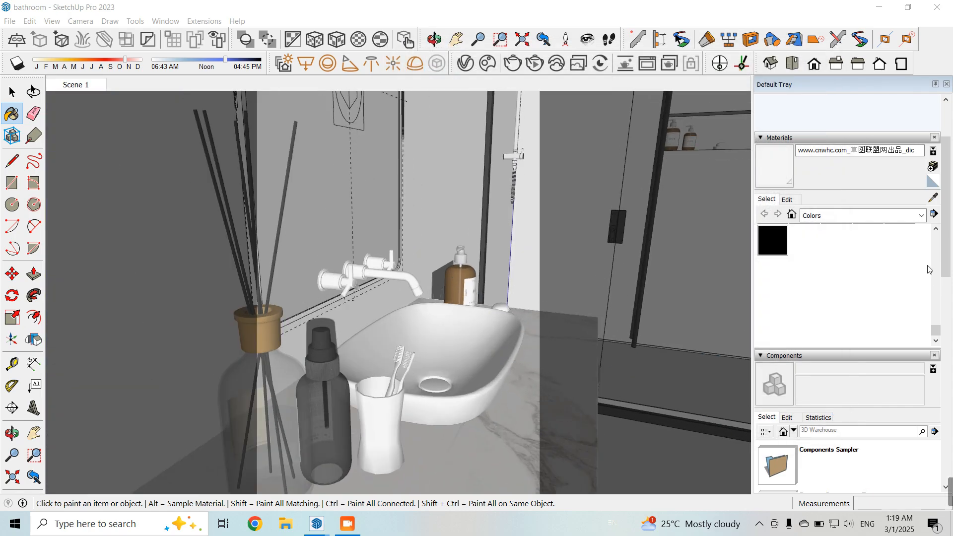
pyautogui.click(934, 200)
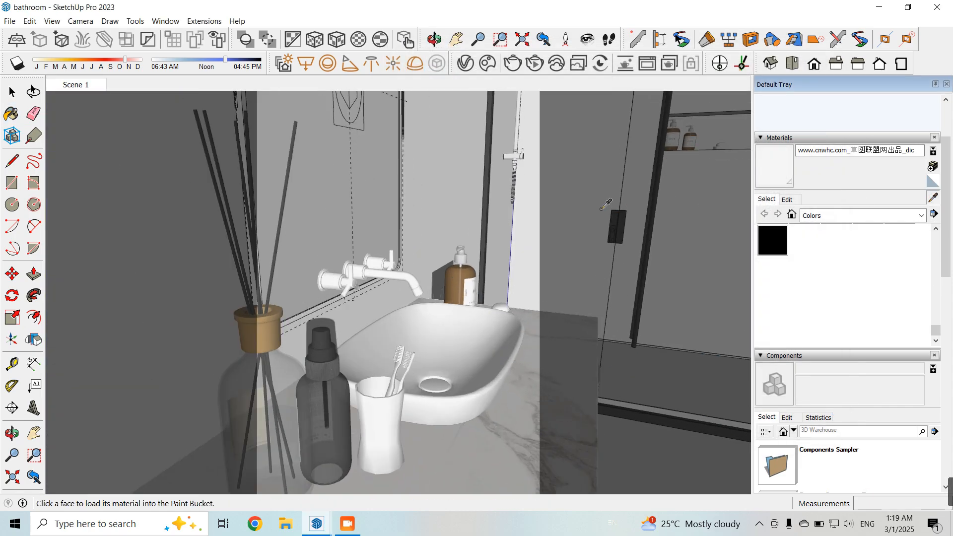
pyautogui.click(624, 217)
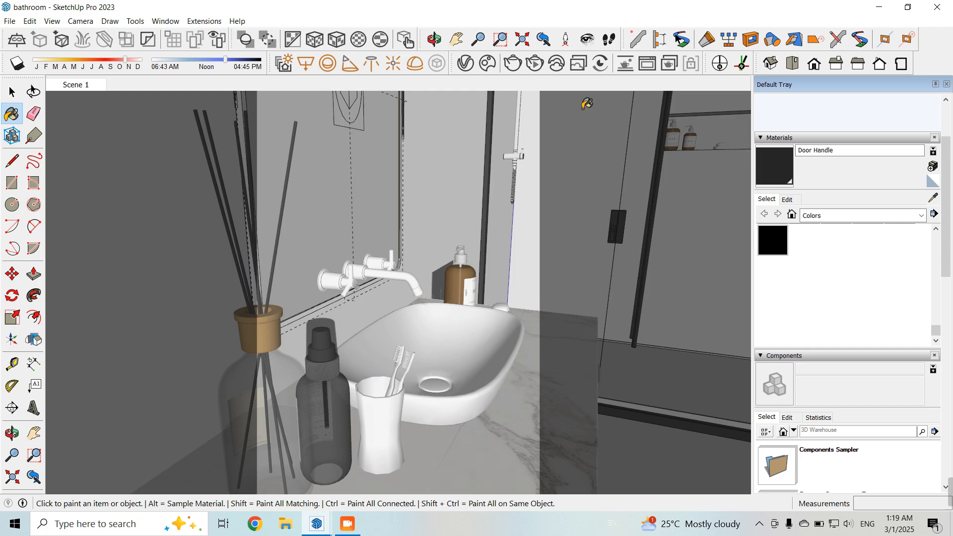
pyautogui.click(466, 63)
pyautogui.click(836, 42)
# Erase the glass shower door component with its black frame
pyautogui.scroll(-5, 609, 347)
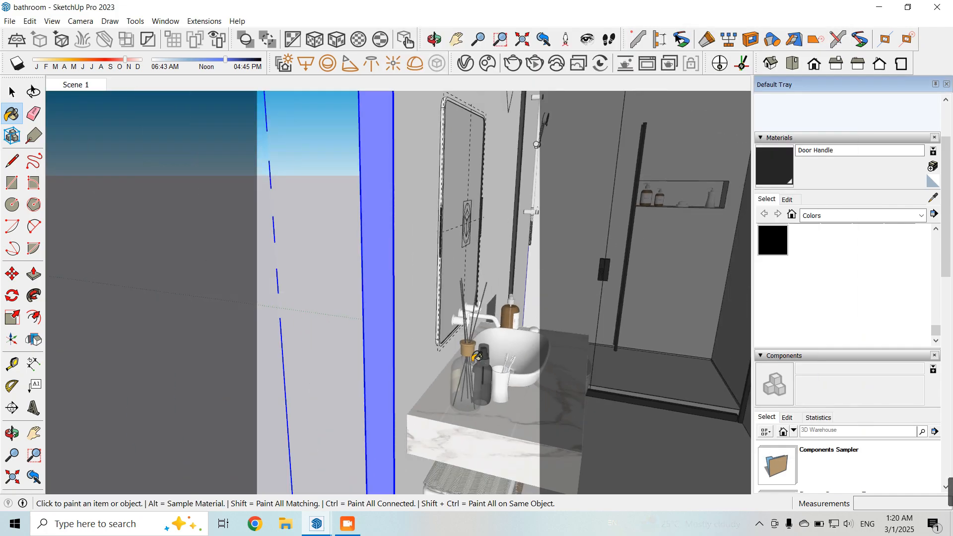
pyautogui.scroll(3, 606, 251)
pyautogui.click(23, 93)
pyautogui.rightClick(571, 205)
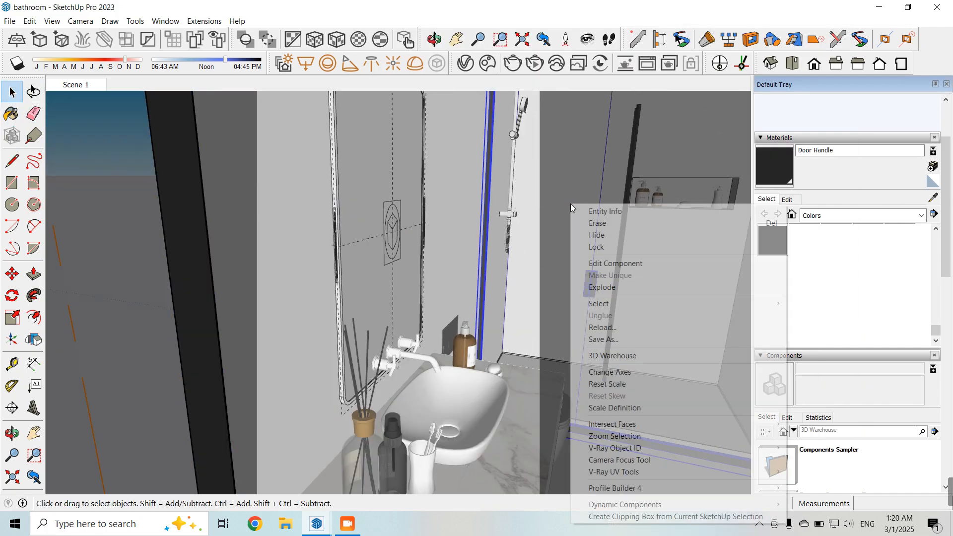
pyautogui.click(602, 225)
# Sample the shower fixture's material on the wall and open it in the V-Ray Asset Editor
pyautogui.press('i')
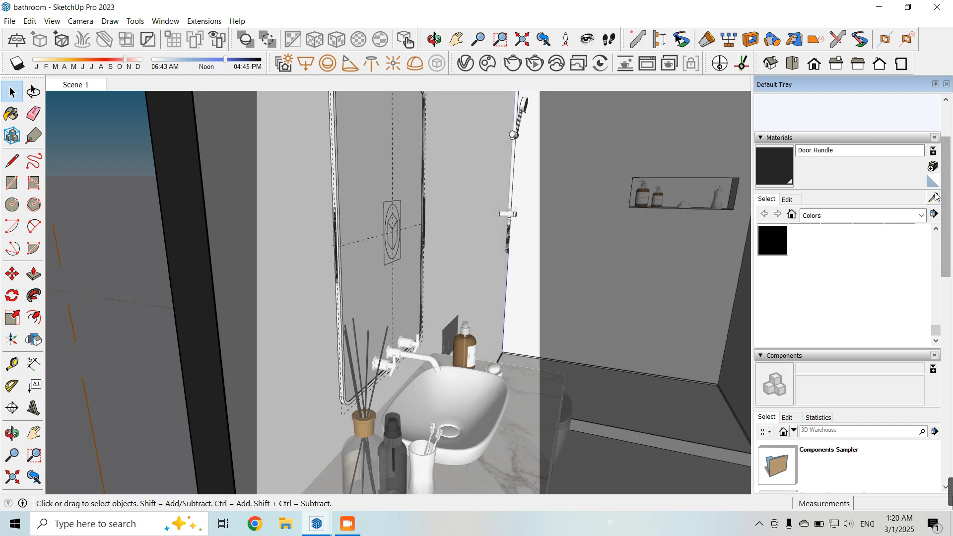
pyautogui.scroll(3, 516, 209)
pyautogui.scroll(2, 515, 211)
pyautogui.click(505, 215)
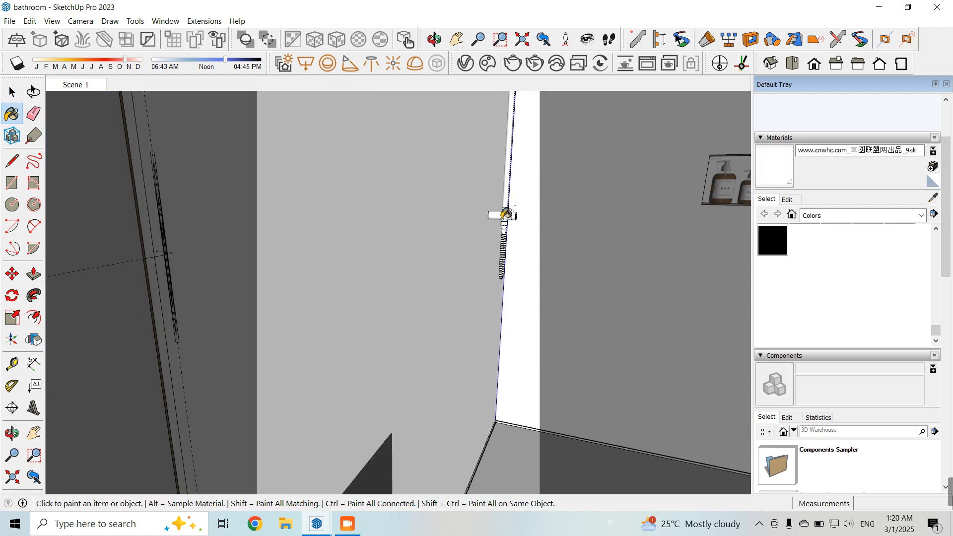
pyautogui.click(467, 63)
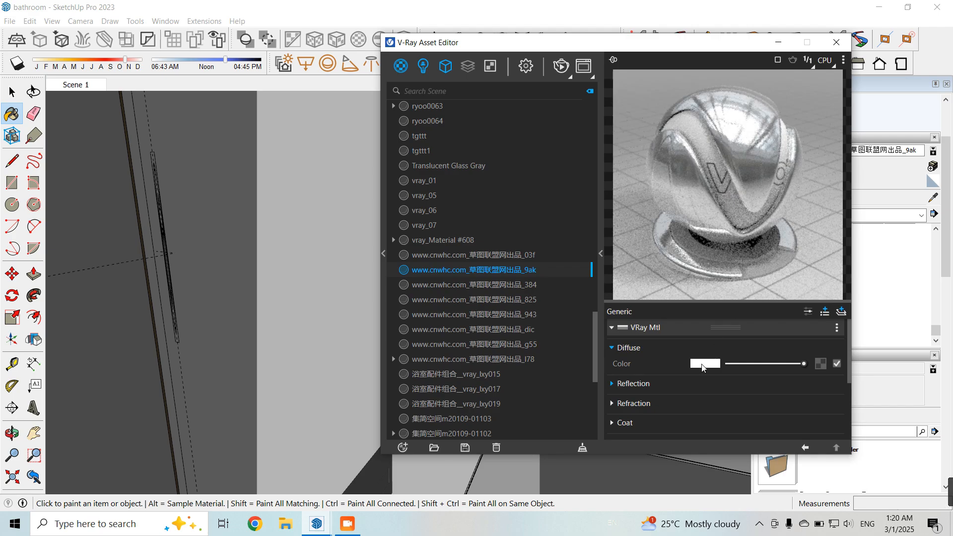
# Set the Reflection IOR of the shower metal material to 1.6
pyautogui.click(633, 384)
pyautogui.scroll(-2, 676, 365)
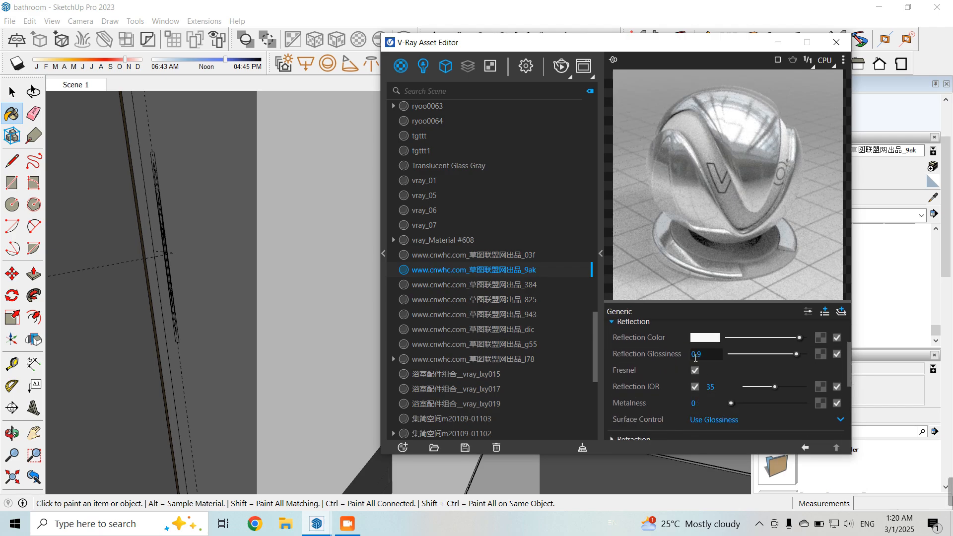
pyautogui.click(715, 387)
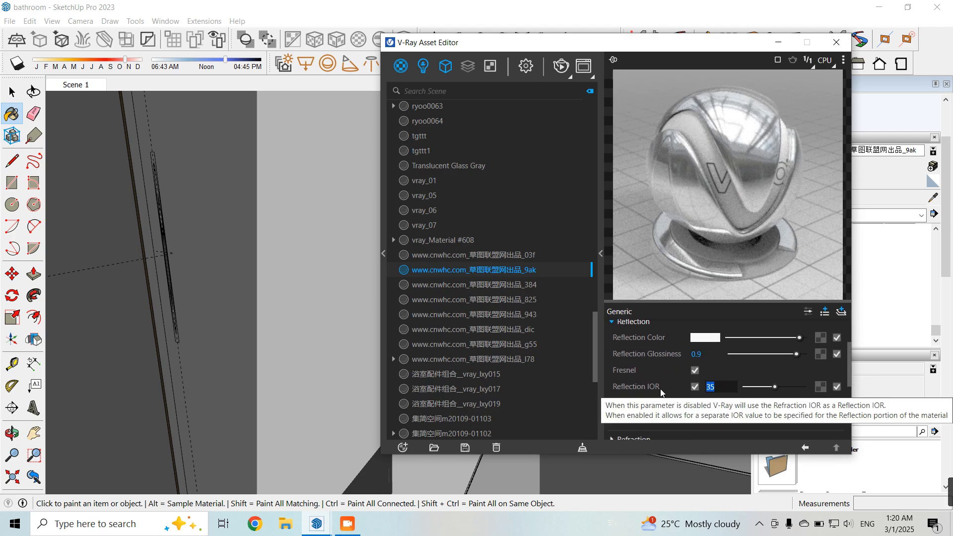
pyautogui.write('1.6')
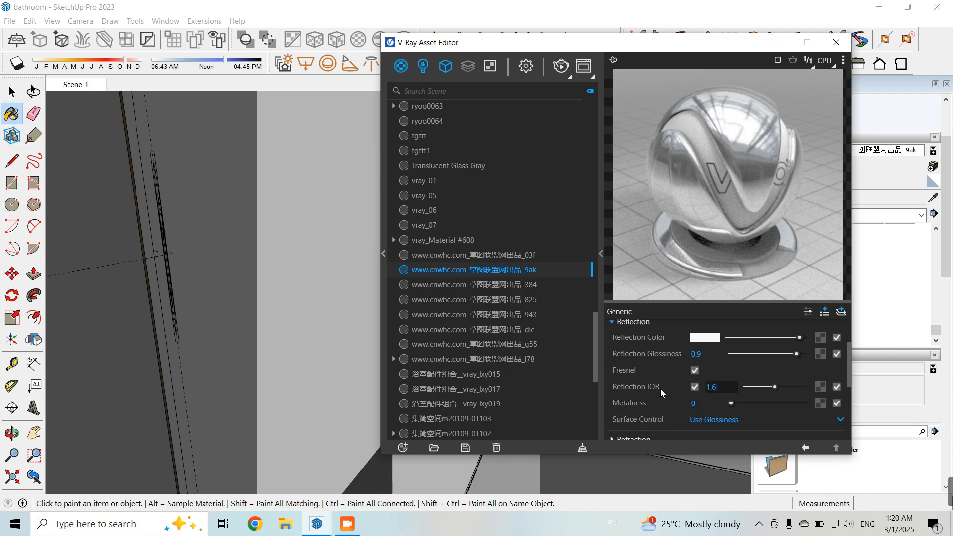
pyautogui.press('Return')
pyautogui.scroll(-3, 717, 372)
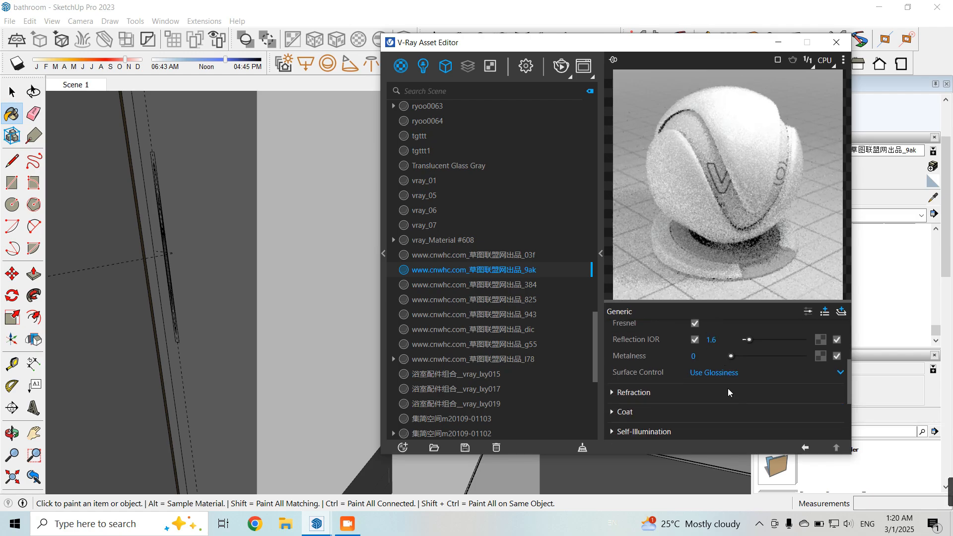
pyautogui.scroll(5, 682, 364)
pyautogui.scroll(-2, 716, 415)
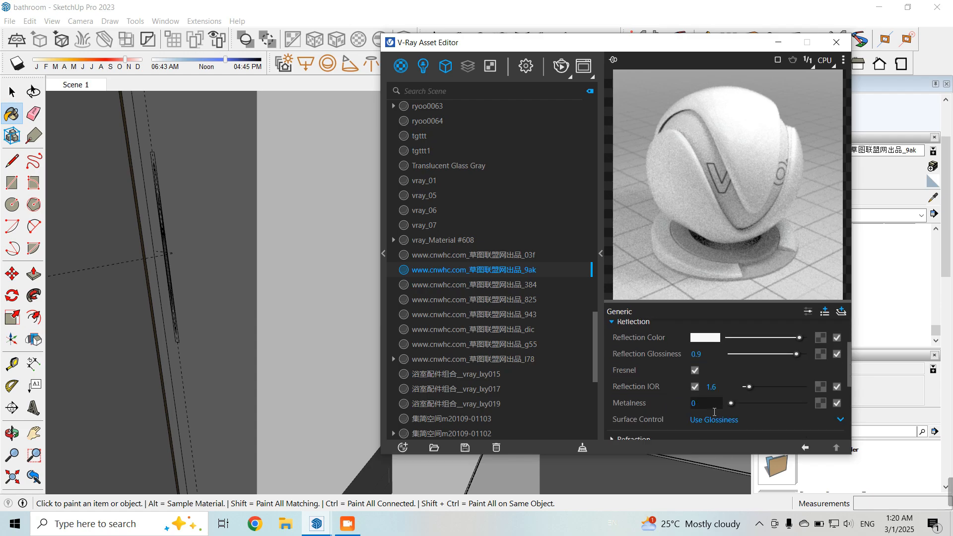
# Raise the shower metal's Reflection Glossiness to 1 and darken its reflection and diffuse colors to light grey
pyautogui.moveTo(796, 355); pyautogui.dragTo(774, 337)
pyautogui.scroll(1, 771, 377)
pyautogui.scroll(2, 772, 378)
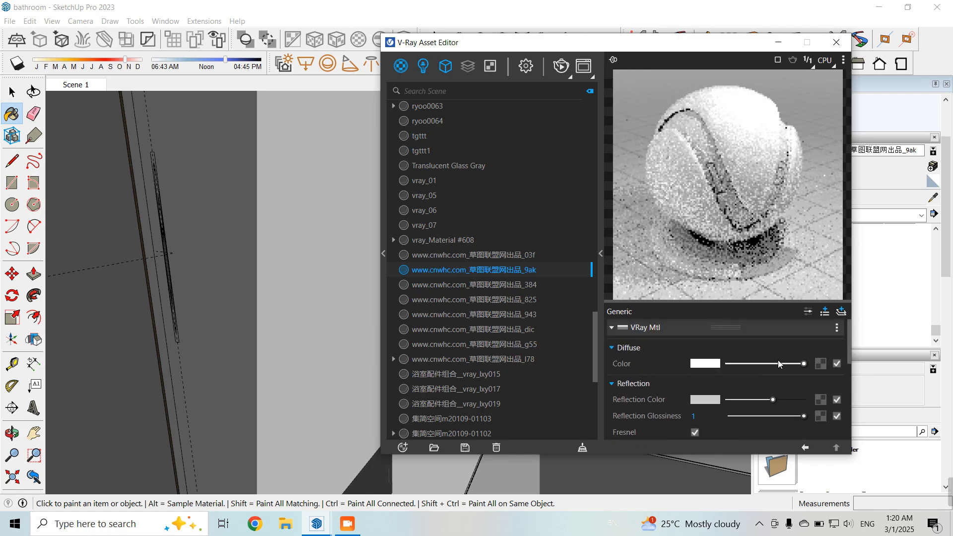
pyautogui.click(776, 363)
pyautogui.scroll(-2, 756, 388)
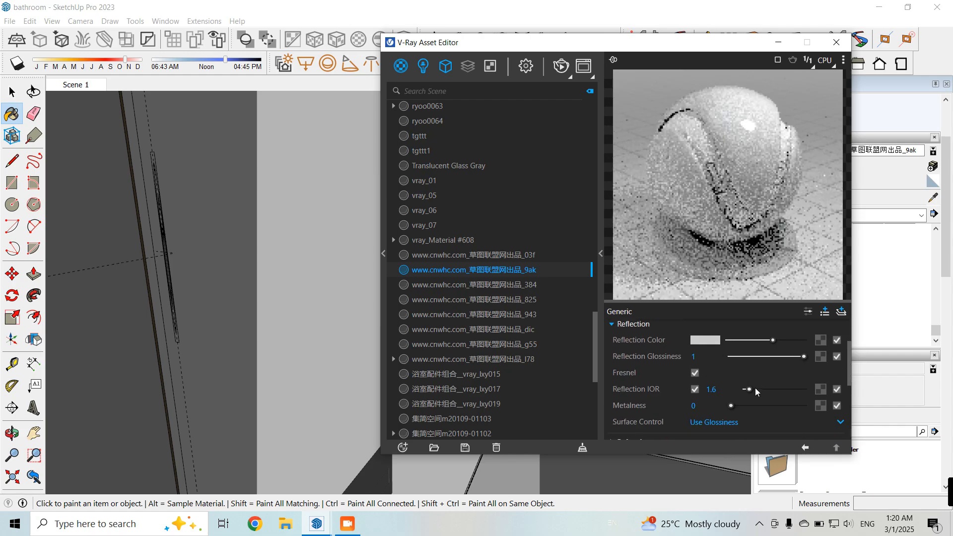
# Try the shower metal without Fresnel, and disable its separate Reflection IOR with Fresnel turned back on
pyautogui.click(695, 372)
pyautogui.scroll(-2, 737, 388)
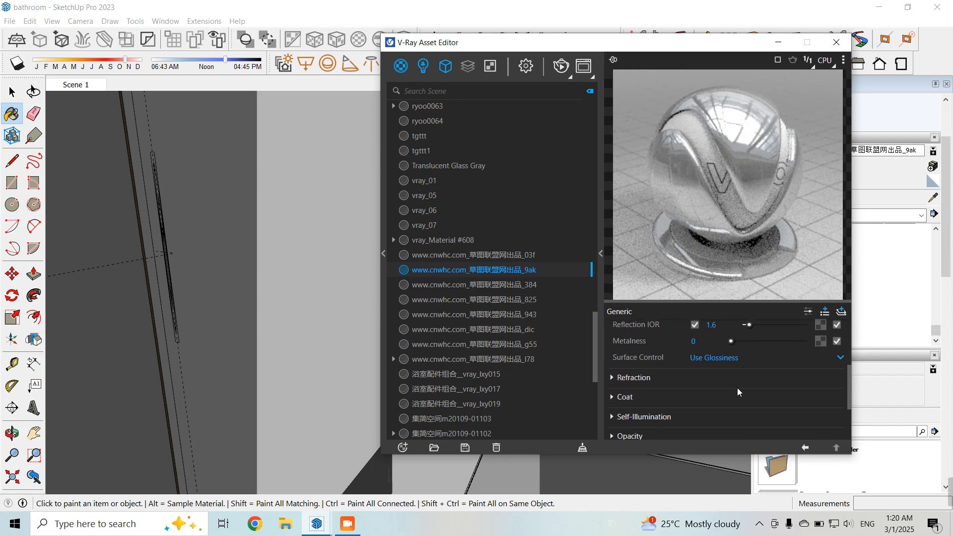
pyautogui.scroll(4, 750, 404)
pyautogui.scroll(-2, 735, 410)
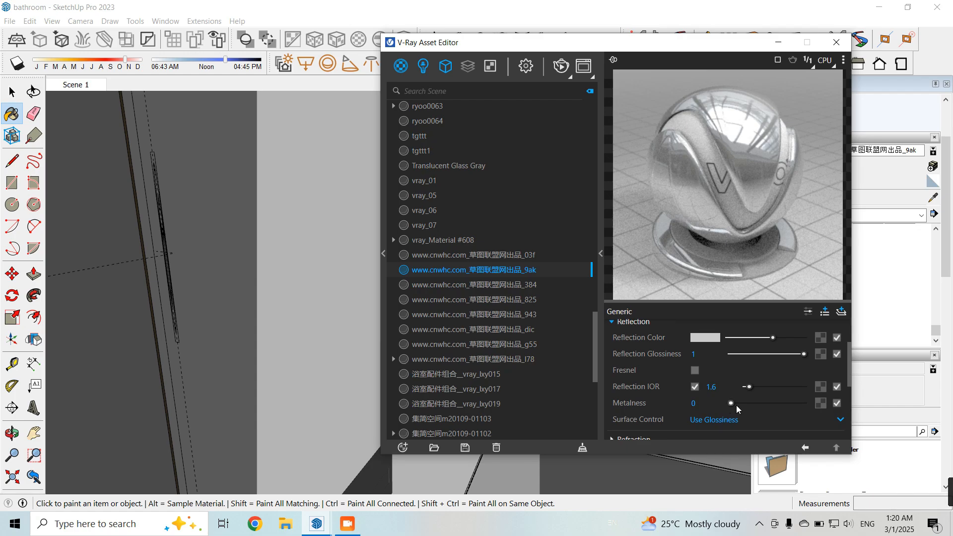
pyautogui.scroll(2, 737, 405)
pyautogui.scroll(-2, 727, 429)
pyautogui.click(696, 388)
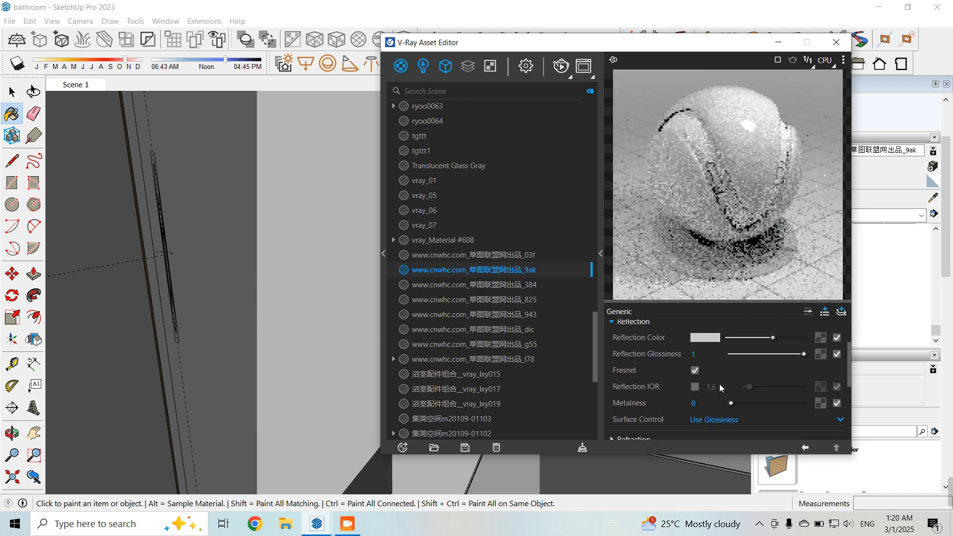
# Lighten the shower metal's diffuse color slightly and raise its Metalness
pyautogui.scroll(2, 764, 381)
pyautogui.moveTo(777, 364); pyautogui.dragTo(787, 365)
pyautogui.scroll(-2, 696, 388)
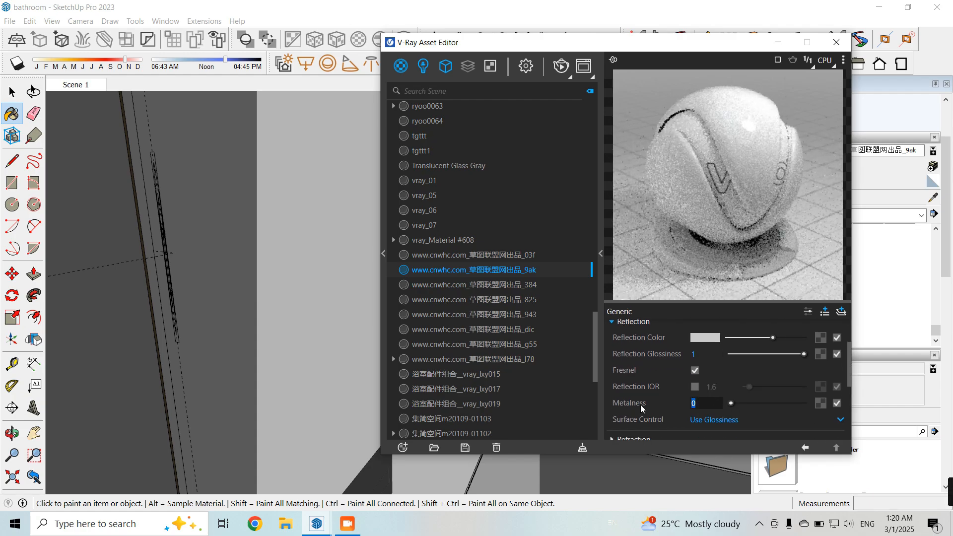
pyautogui.scroll(2, 638, 406)
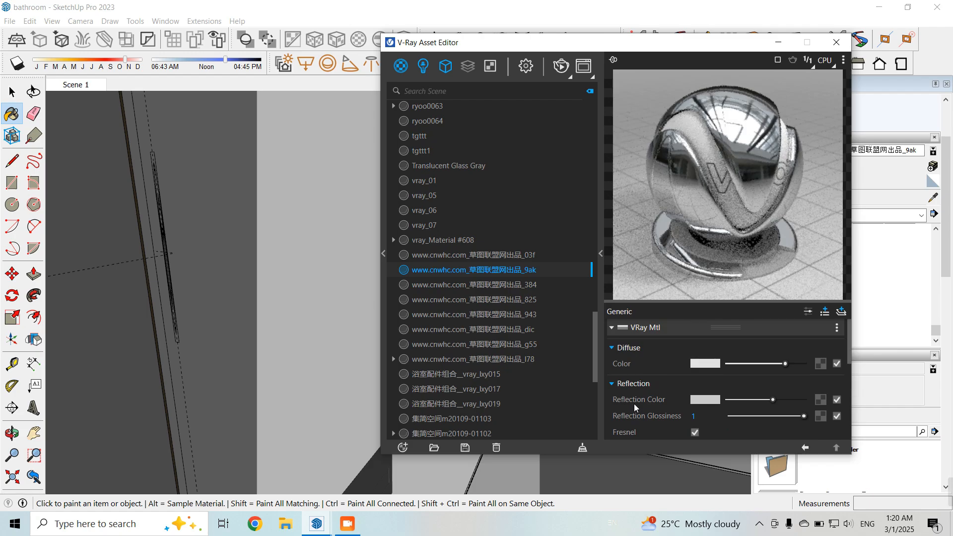
# Lighten the shower metal's reflection color to near white, set its Reflection Glossiness to 0.9, and close the editor
pyautogui.moveTo(786, 401); pyautogui.dragTo(791, 403)
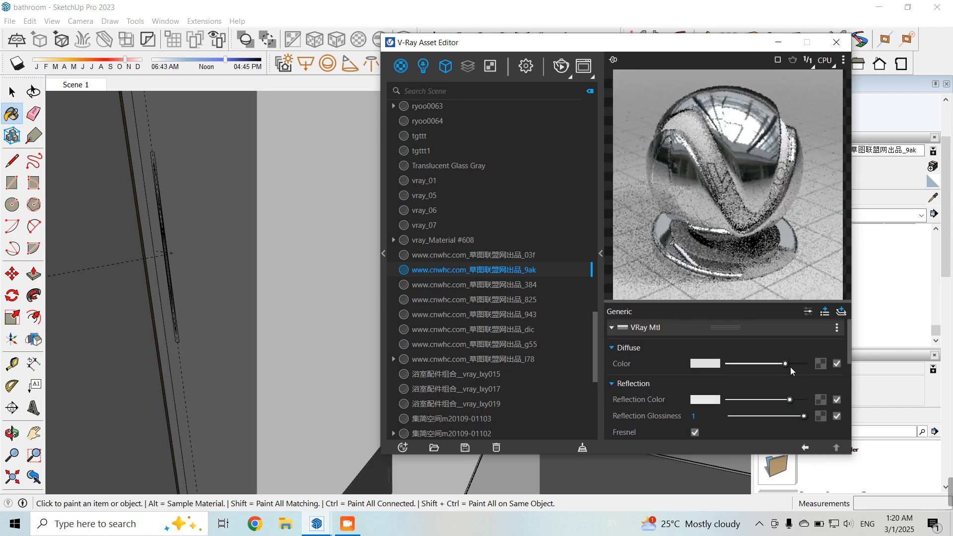
pyautogui.click(705, 417)
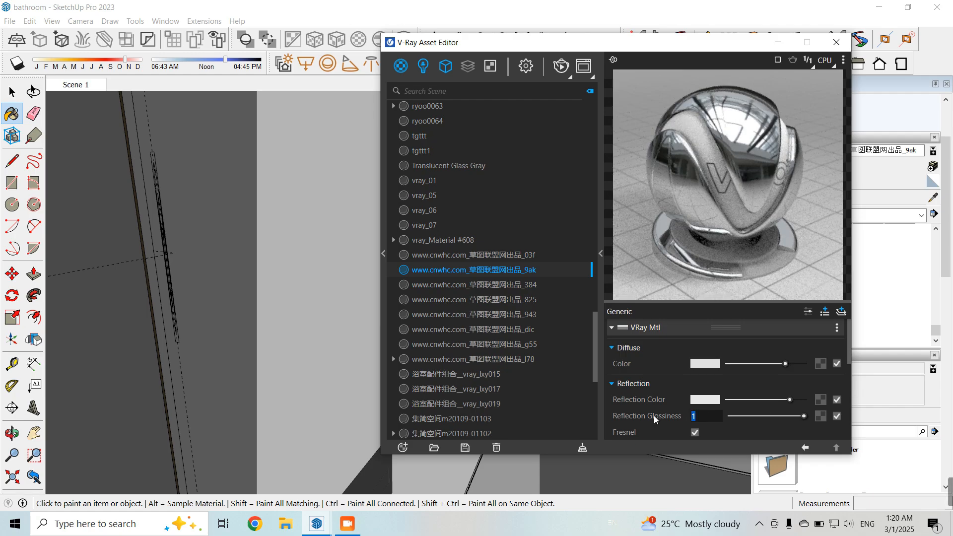
pyautogui.write('0.9')
pyautogui.press('Return')
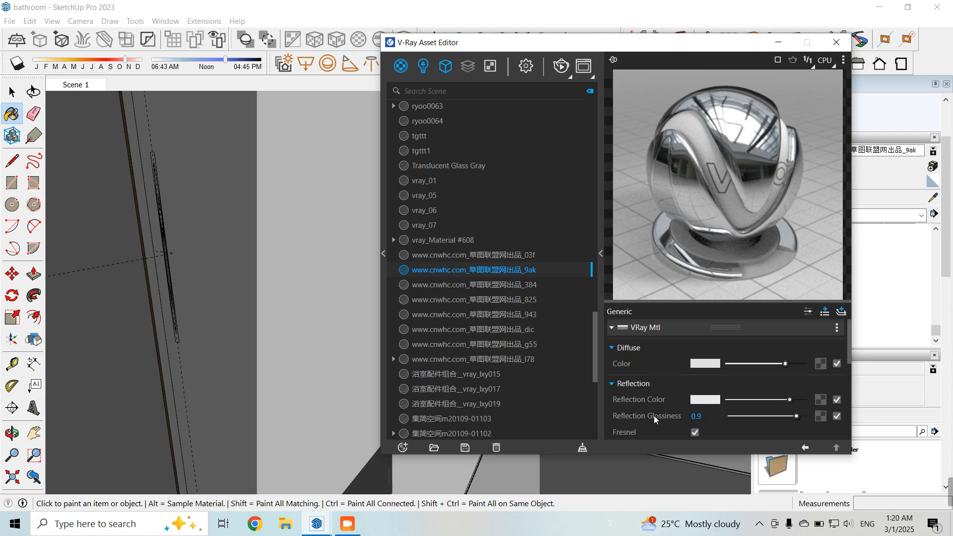
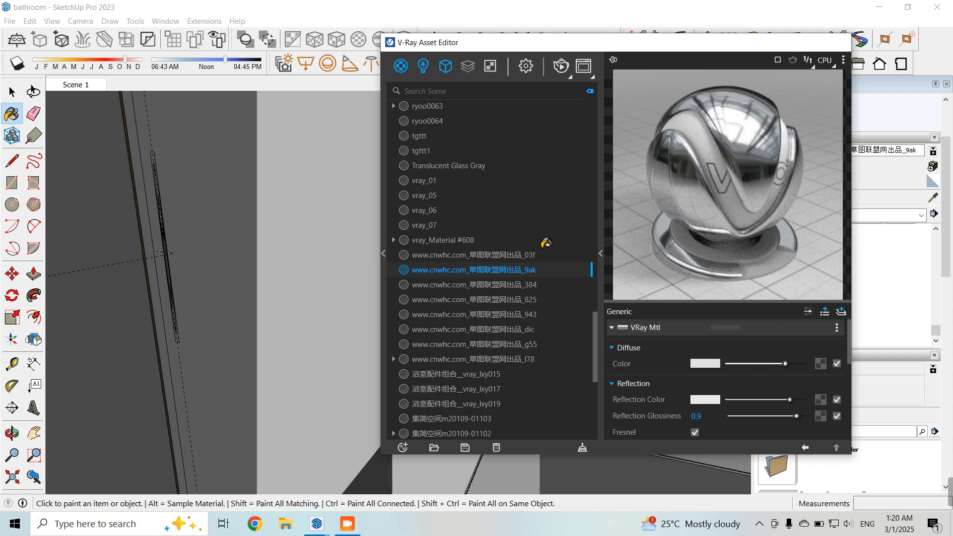
pyautogui.click(836, 42)
# Load the DGruwier_dirt_05_scratches_smudge_specs_white image from the Bathroom folder as the Door Handle material's reflection color map
pyautogui.click(11, 91)
pyautogui.click(62, 86)
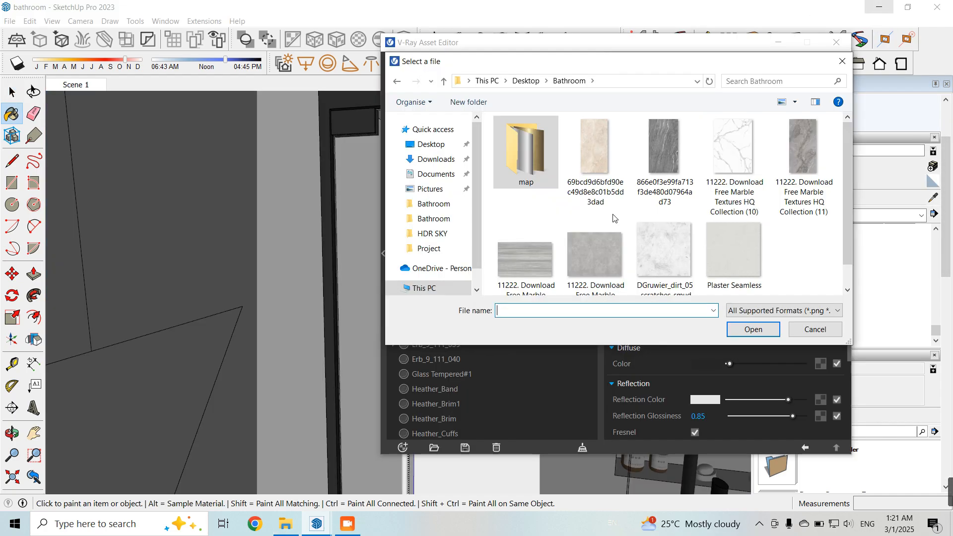
pyautogui.scroll(-1, 620, 211)
pyautogui.click(666, 249)
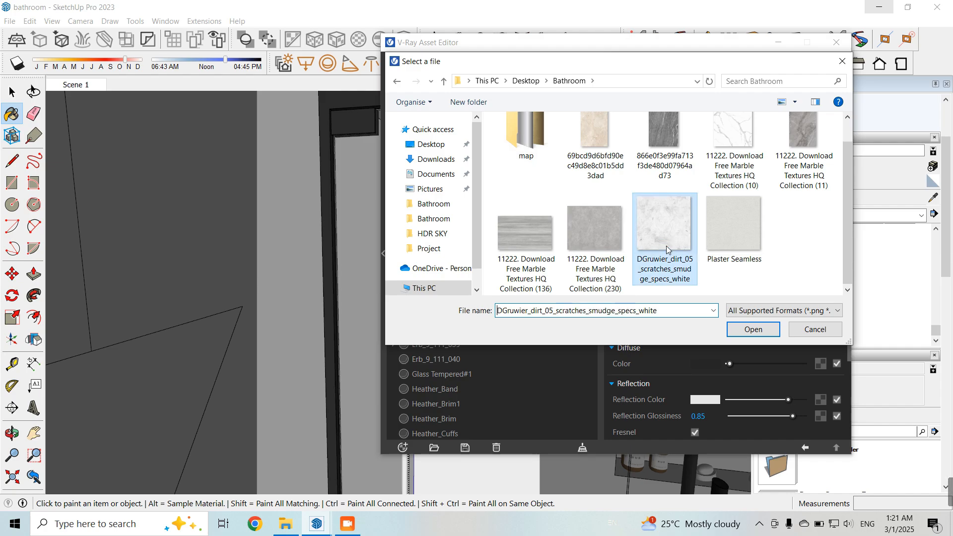
pyautogui.click(743, 330)
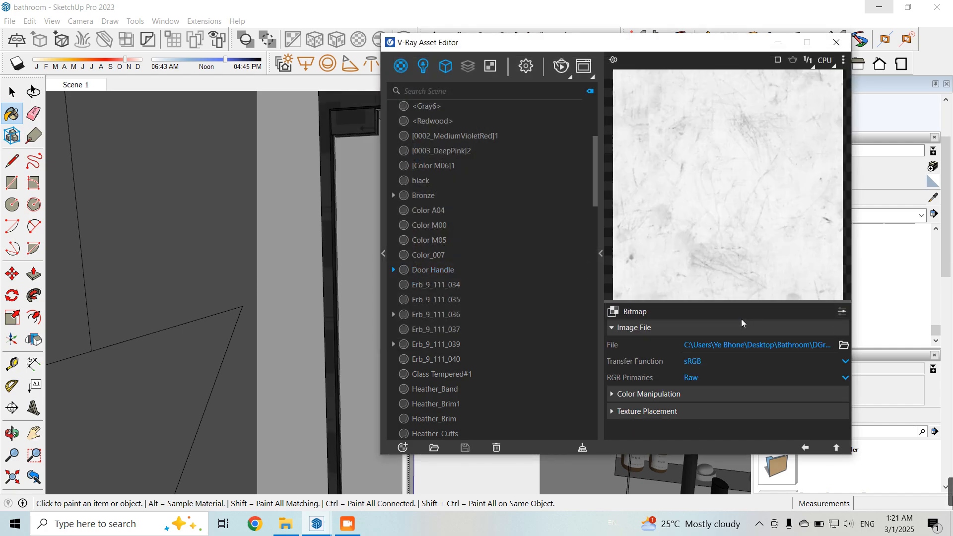
# Set the smudge bitmap's Transfer Function to None, keep RGB Primaries at Raw, and return to the Door Handle material
pyautogui.click(702, 381)
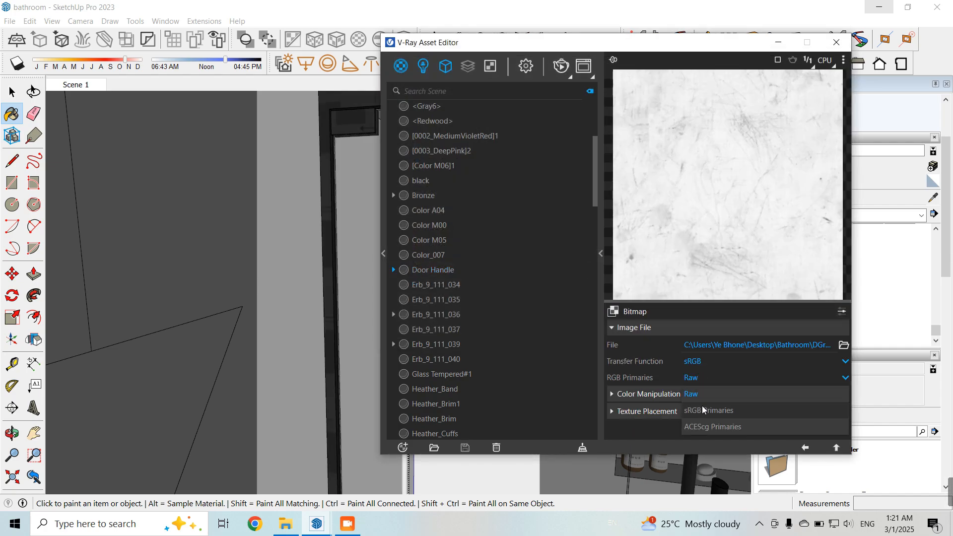
pyautogui.click(698, 364)
pyautogui.click(696, 377)
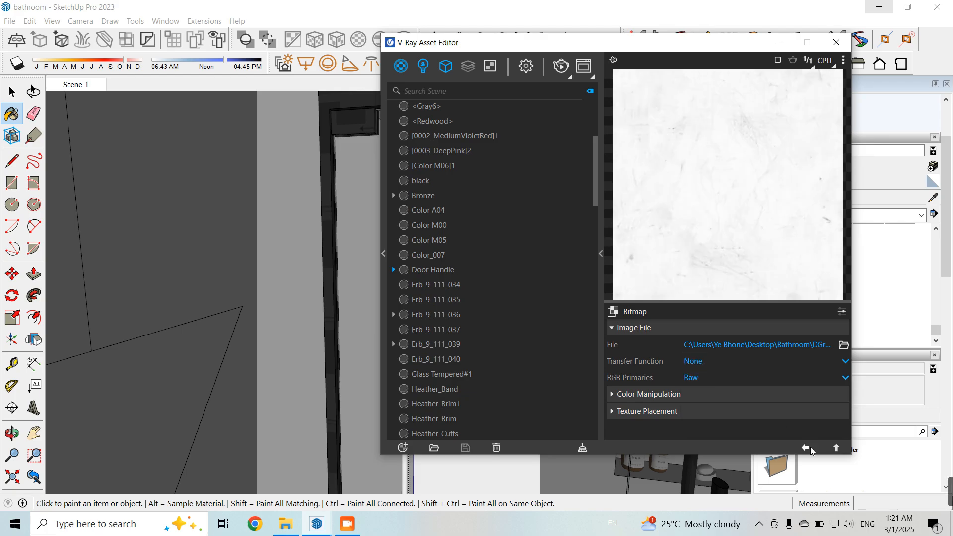
pyautogui.click(806, 447)
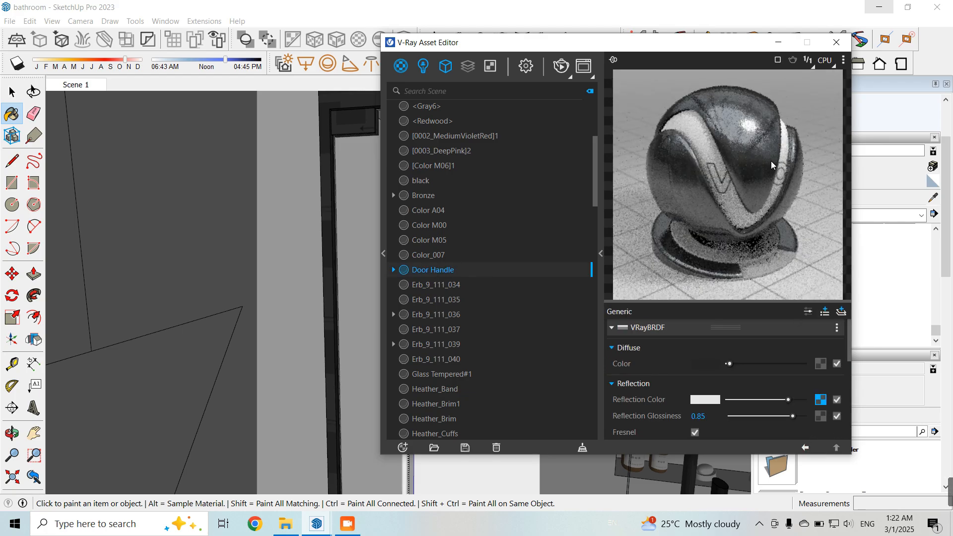
# Preview the Door Handle material on the Floor and Sphere preview scenes, and close the editor
pyautogui.click(842, 62)
pyautogui.click(775, 108)
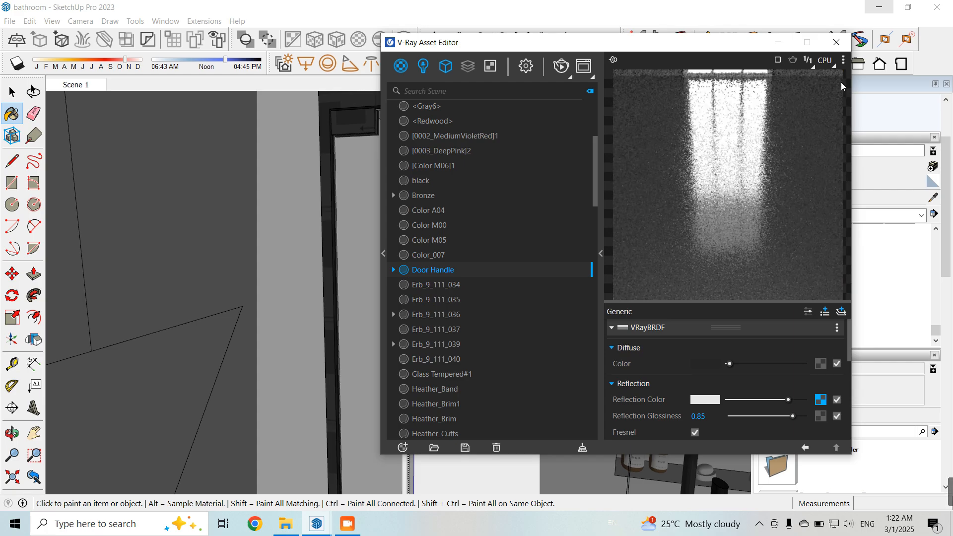
pyautogui.click(840, 65)
pyautogui.click(842, 62)
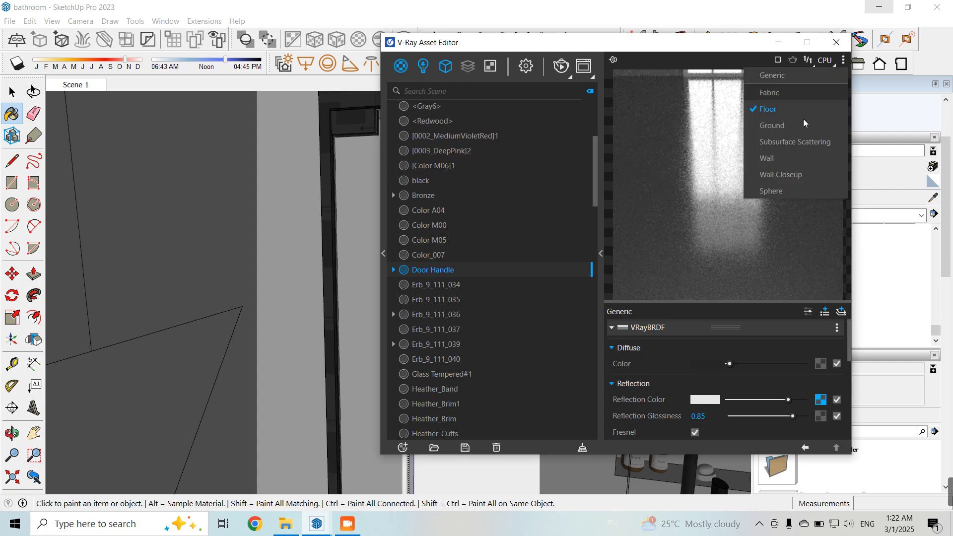
pyautogui.click(779, 188)
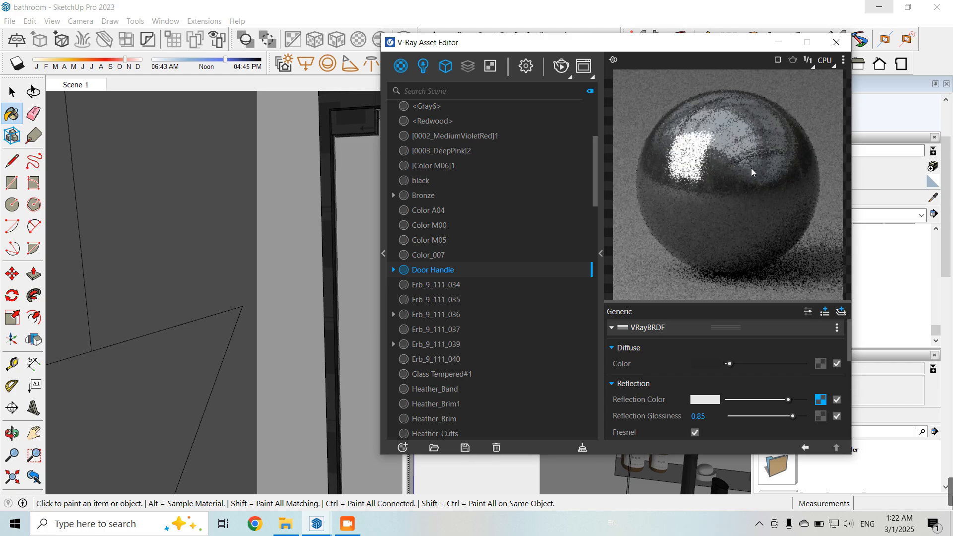
pyautogui.click(837, 42)
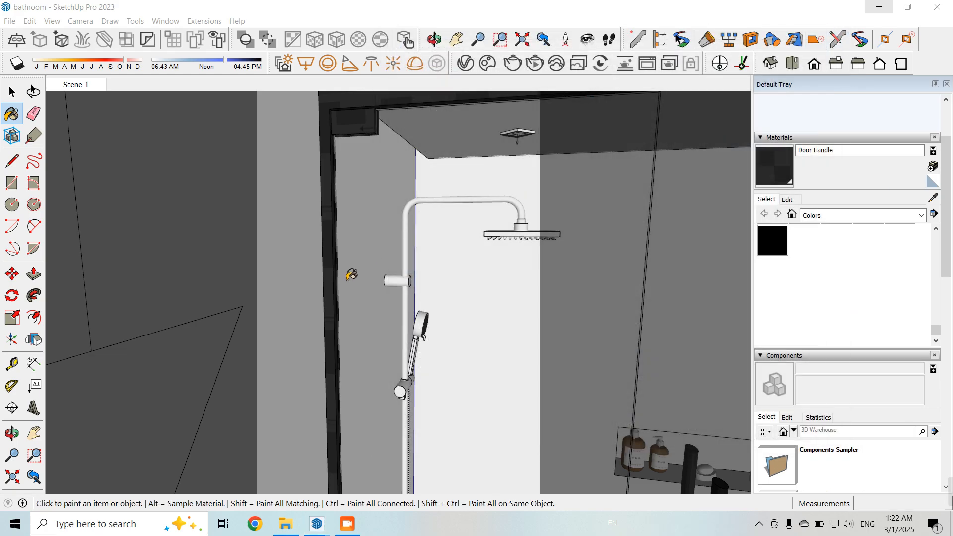
# Return to the Scene 1 view, sample the vanity's white marble material, and open it in the V-Ray Asset Editor
pyautogui.scroll(-2, 353, 273)
pyautogui.press('space')
pyautogui.scroll(6, 287, 158)
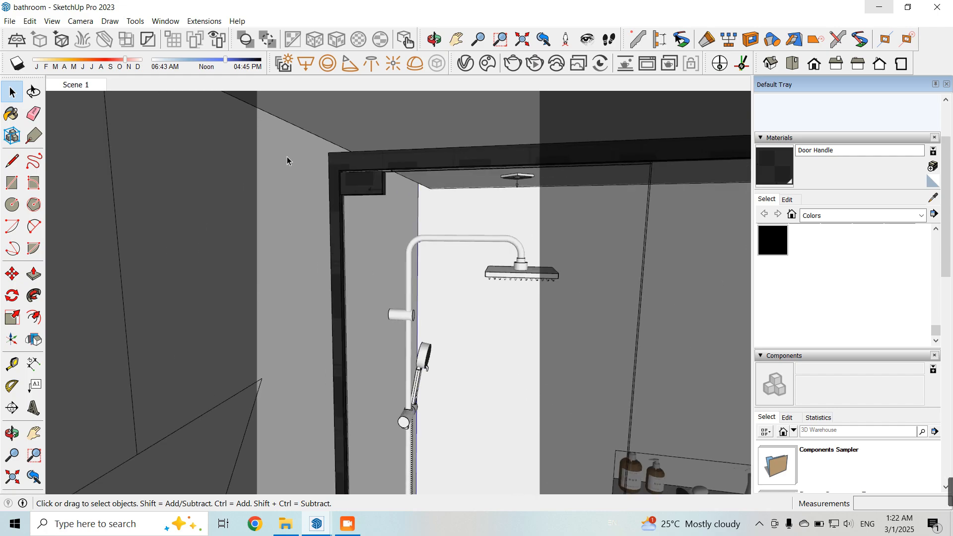
pyautogui.click(103, 85)
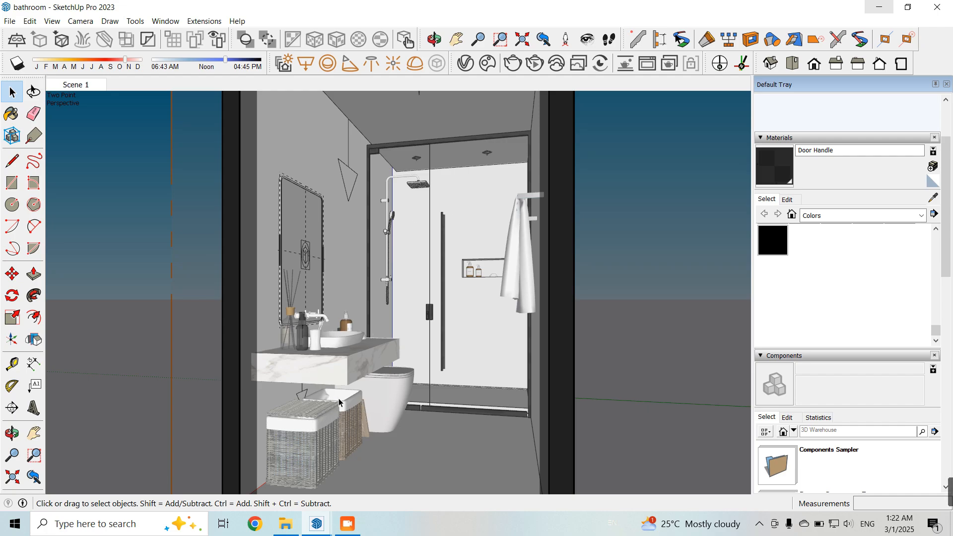
pyautogui.click(933, 199)
pyautogui.click(536, 195)
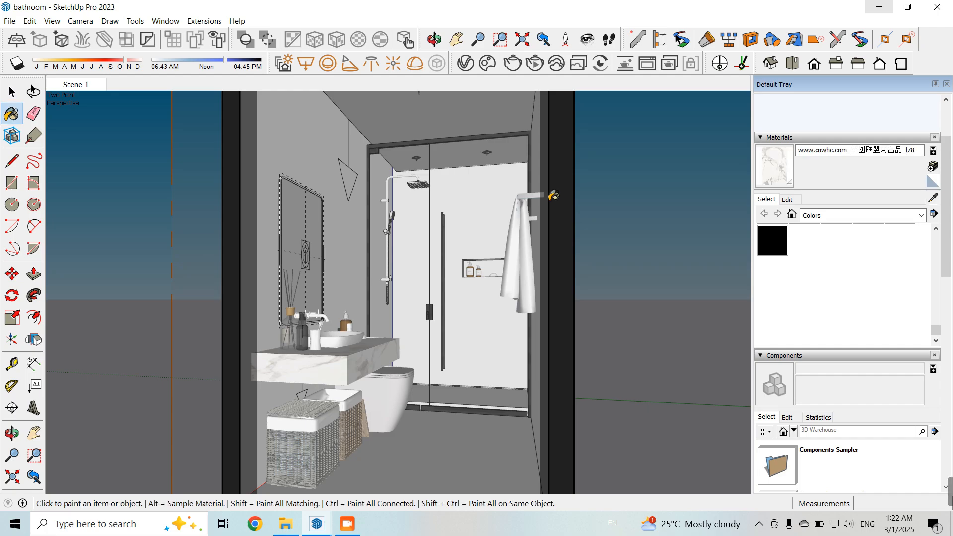
pyautogui.click(477, 69)
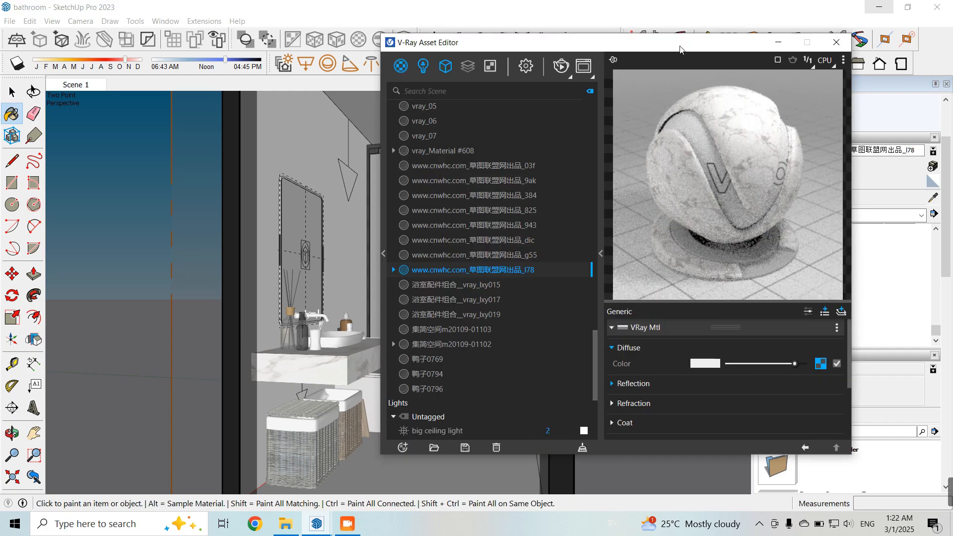
pyautogui.moveTo(680, 49); pyautogui.dragTo(543, 51)
# Check the vanity marble's current texture image, and browse for a replacement image for its diffuse bitmap
pyautogui.click(789, 199)
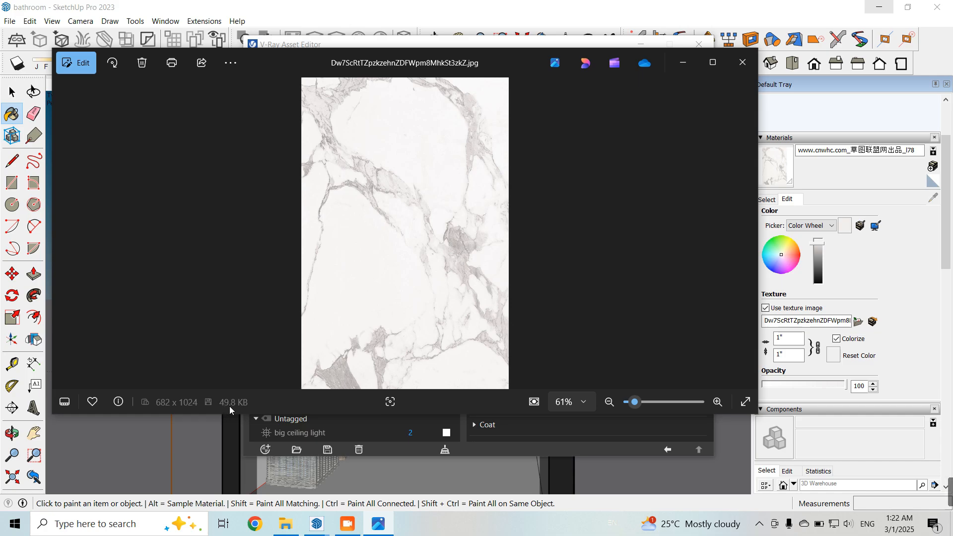
pyautogui.click(743, 62)
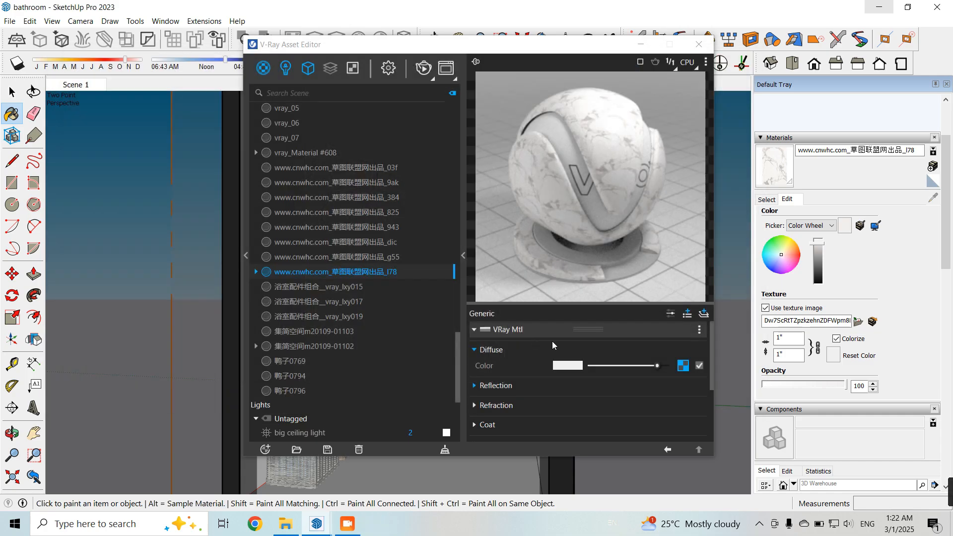
pyautogui.click(684, 366)
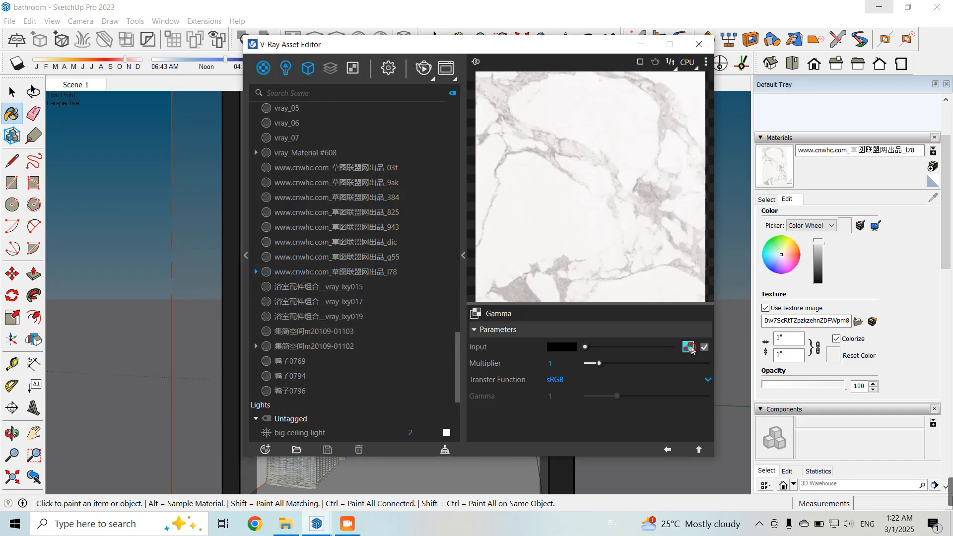
pyautogui.click(689, 347)
pyautogui.click(707, 347)
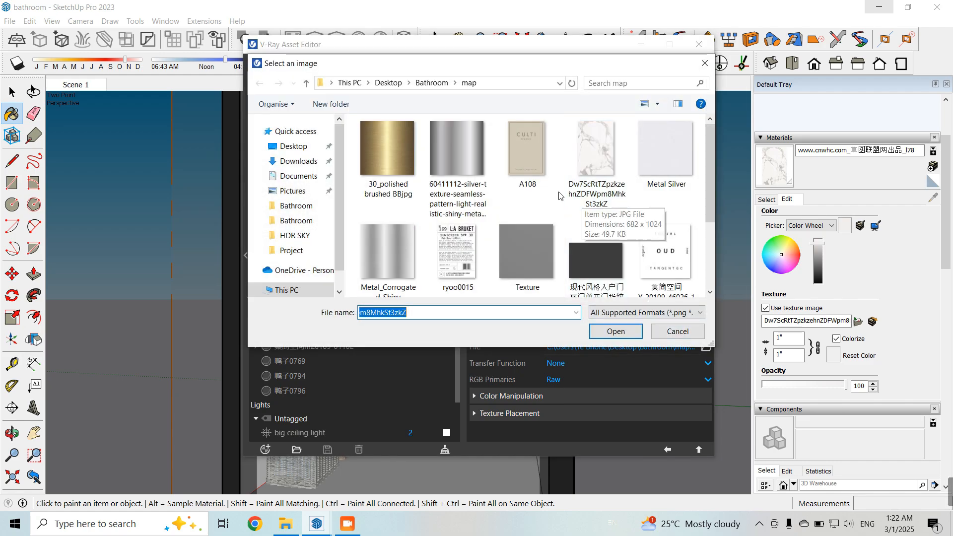
# Load the 11222. Download Free Marble Textures HQ Collection (10) image from the Bathroom folder as the diffuse bitmap, checking its file properties first
pyautogui.click(609, 175)
pyautogui.scroll(-2, 604, 194)
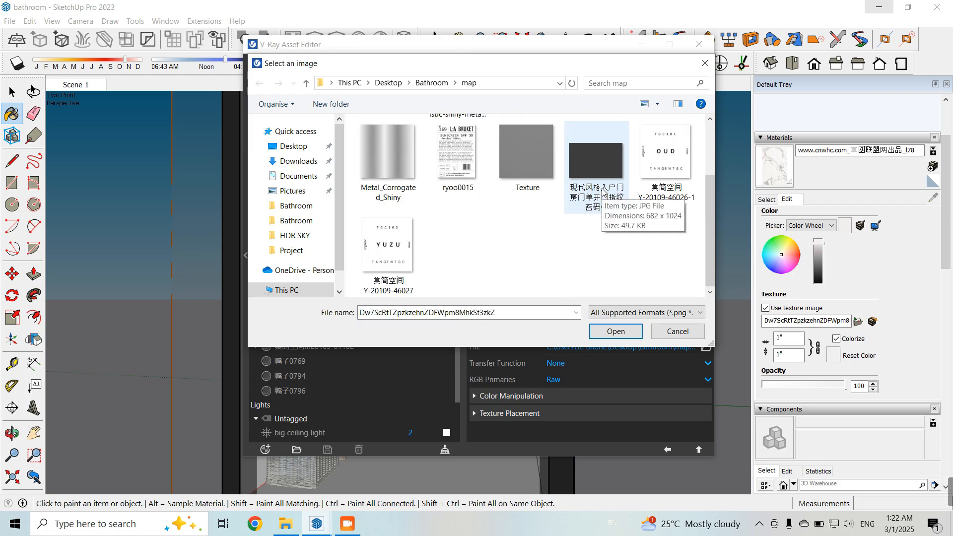
pyautogui.scroll(2, 603, 194)
pyautogui.click(436, 84)
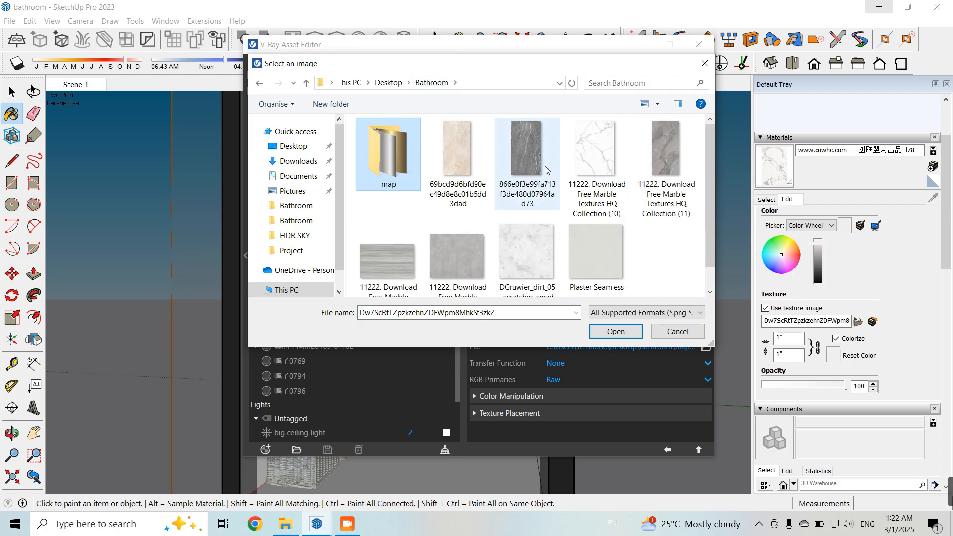
pyautogui.click(587, 175)
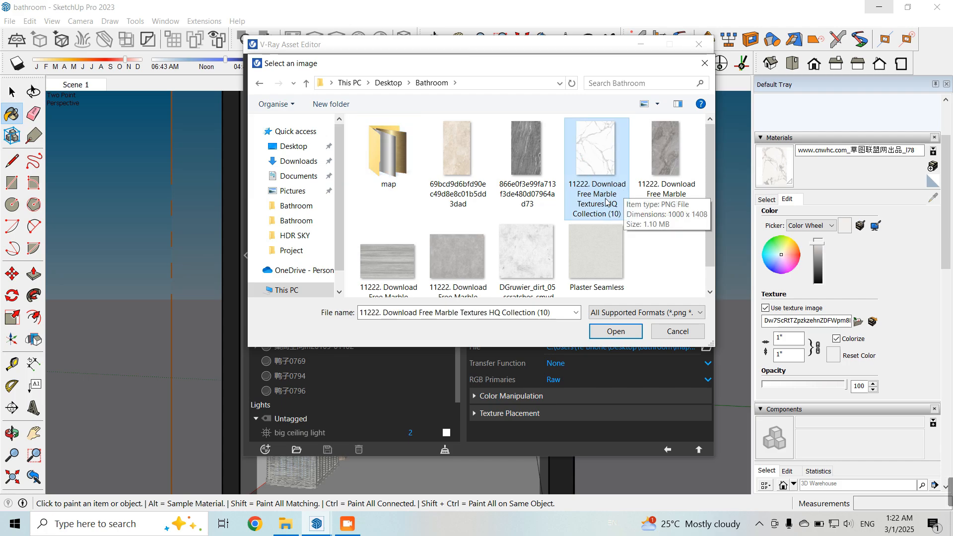
pyautogui.rightClick(603, 182)
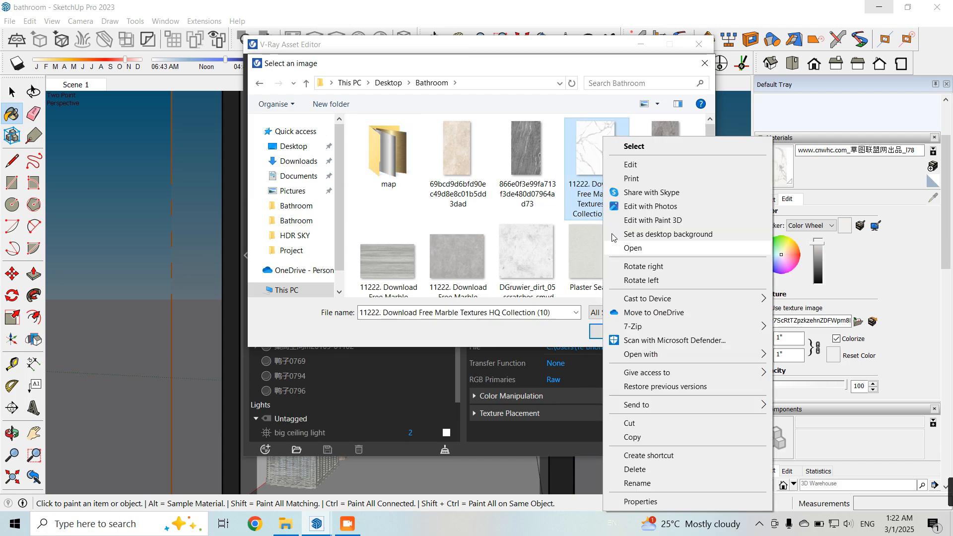
pyautogui.click(652, 501)
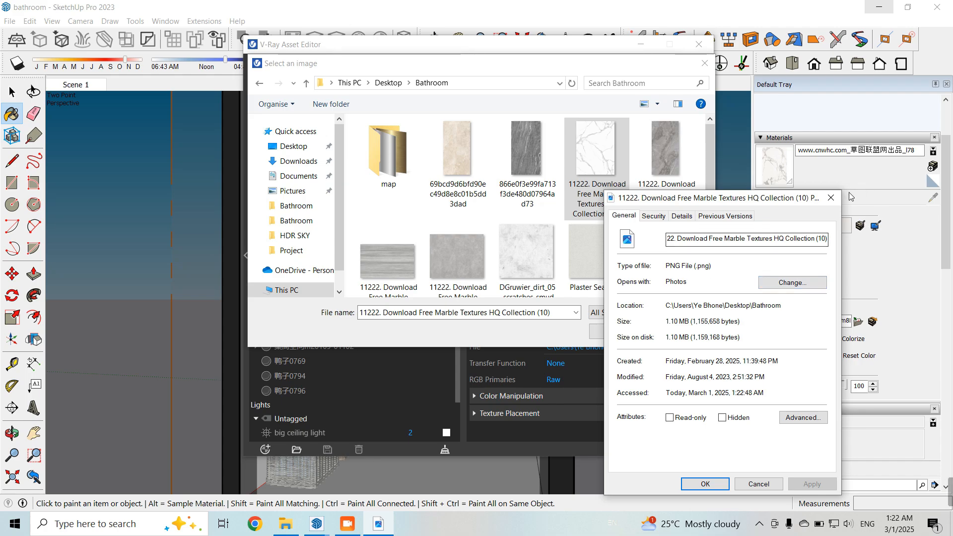
pyautogui.click(831, 198)
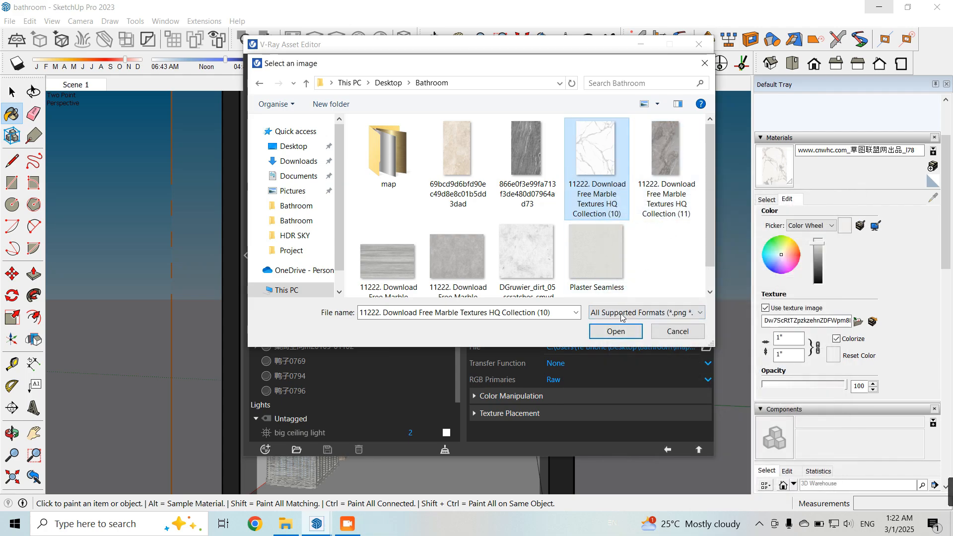
pyautogui.click(616, 331)
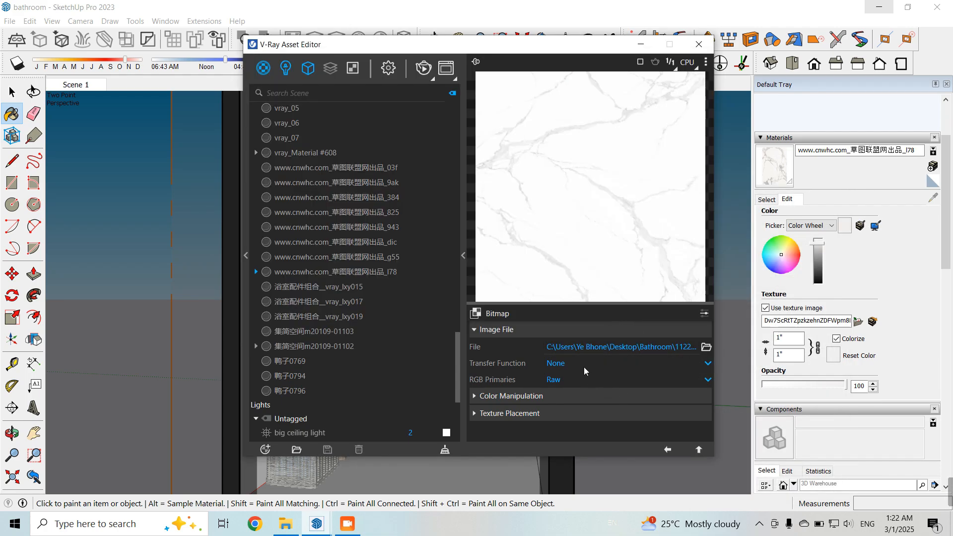
# Set the marble bitmap's Transfer Function to sRGB and RGB Primaries to sRGB Primaries, and return to the material
pyautogui.click(579, 365)
pyautogui.click(571, 383)
pyautogui.click(568, 380)
pyautogui.click(571, 413)
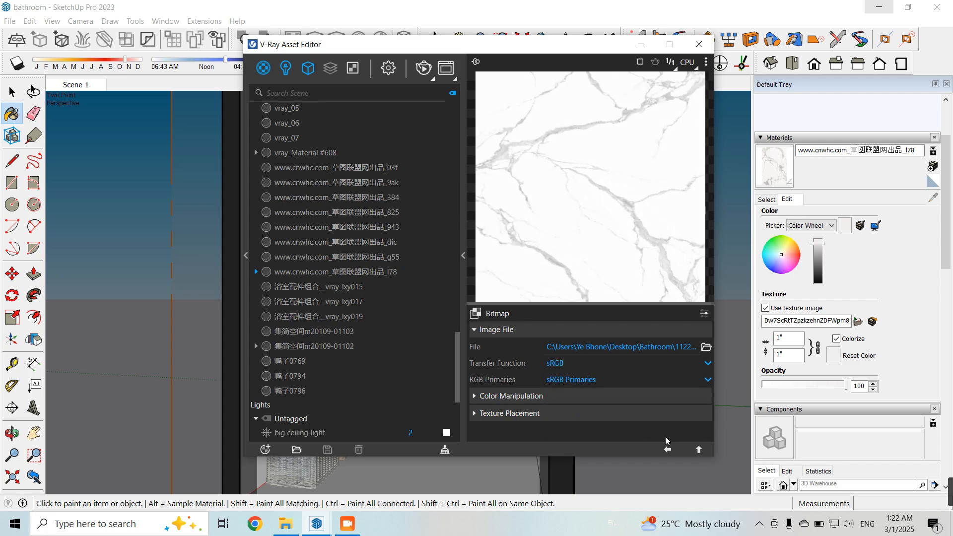
pyautogui.click(670, 450)
pyautogui.click(670, 450)
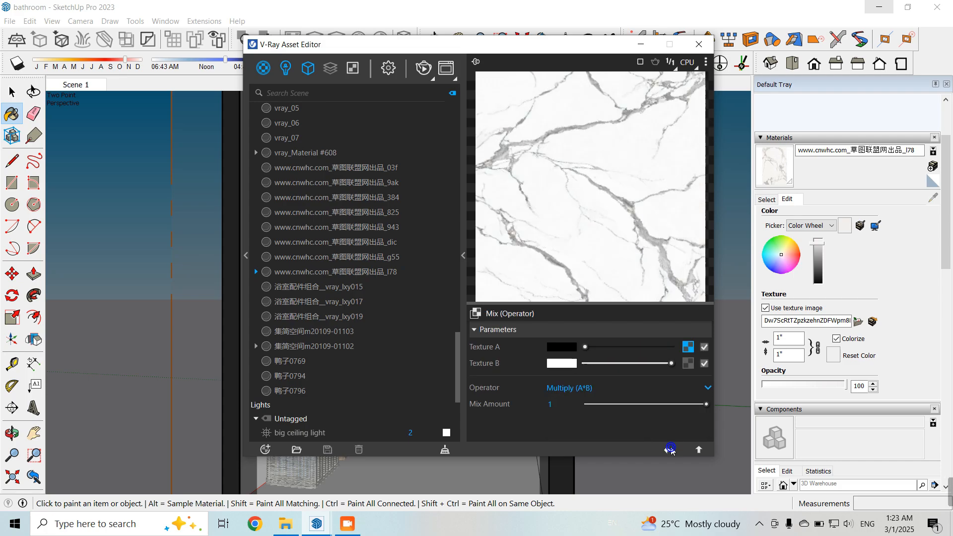
pyautogui.click(670, 450)
pyautogui.click(640, 44)
pyautogui.scroll(1, 311, 386)
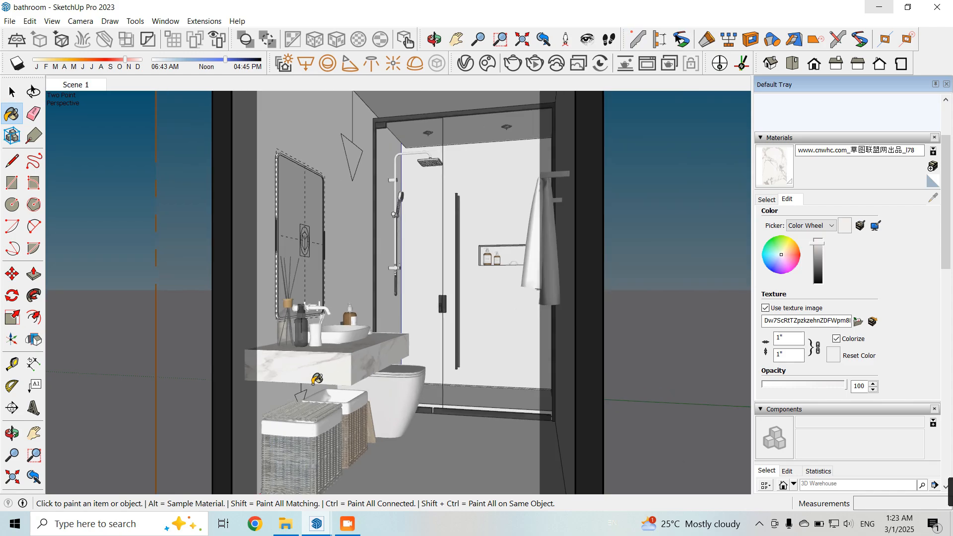
pyautogui.moveTo(311, 387); pyautogui.dragTo(317, 451, button='middle')
pyautogui.scroll(4, 330, 412)
pyautogui.moveTo(334, 408); pyautogui.dragTo(376, 297, button='middle')
pyautogui.scroll(-3, 376, 297)
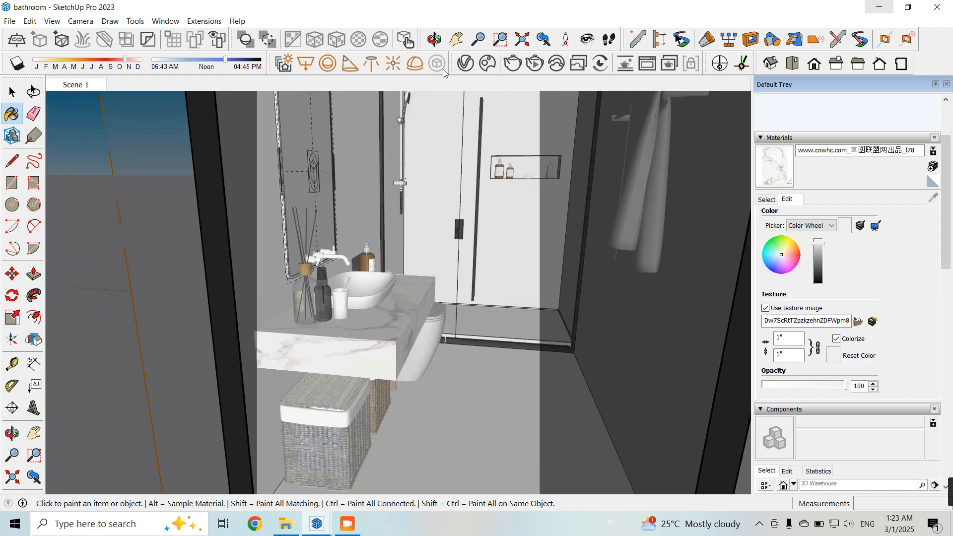
# Create a new Generic V-Ray material and name it 0001 Wall white
pyautogui.click(466, 64)
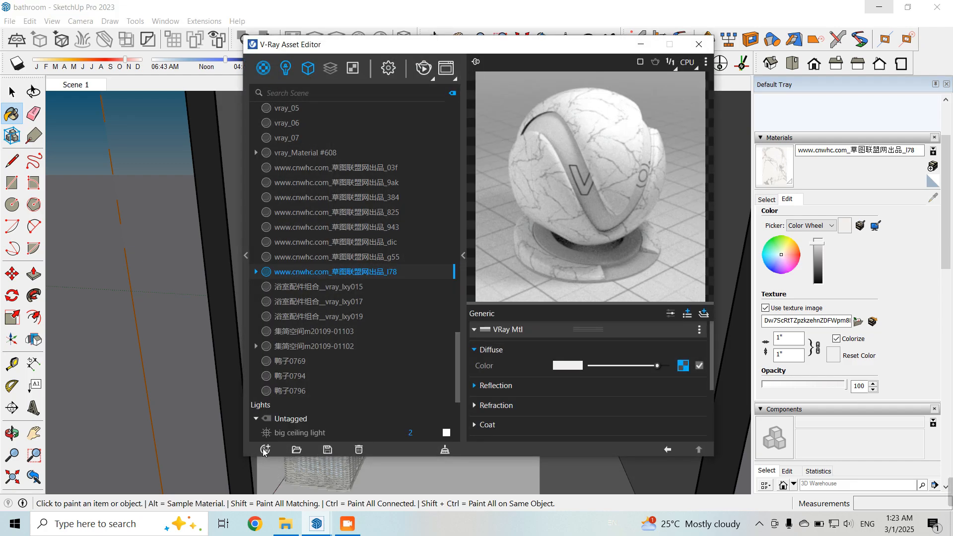
pyautogui.click(265, 450)
pyautogui.moveTo(286, 433)
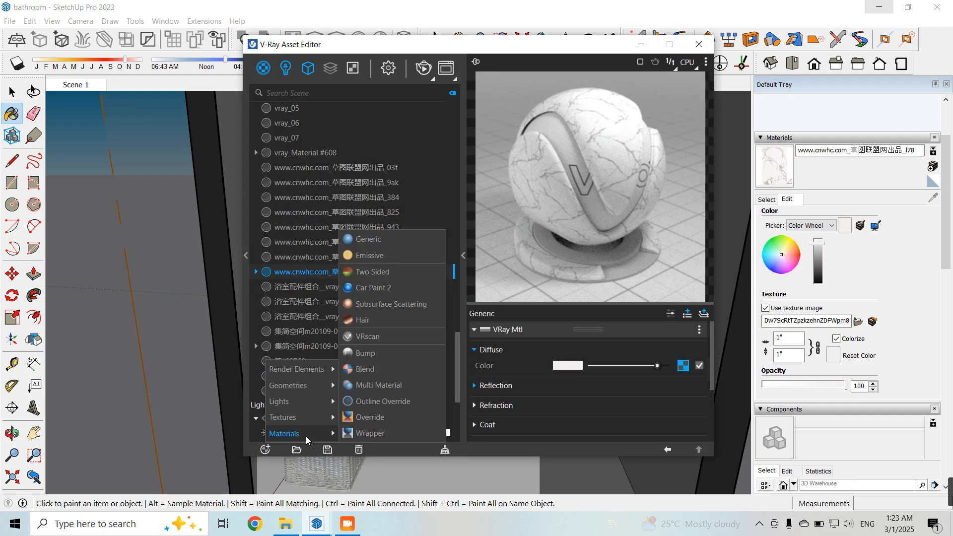
pyautogui.click(379, 241)
pyautogui.rightClick(282, 271)
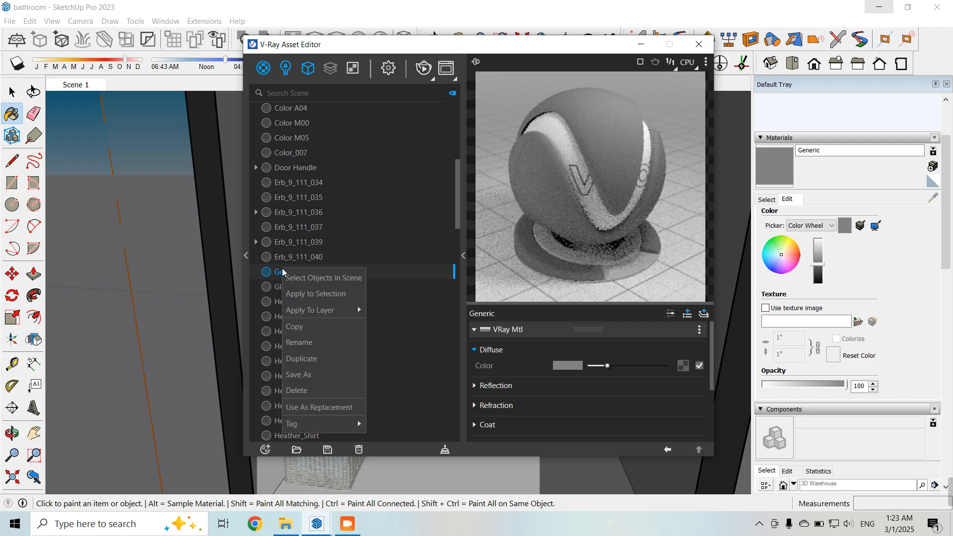
pyautogui.click(323, 345)
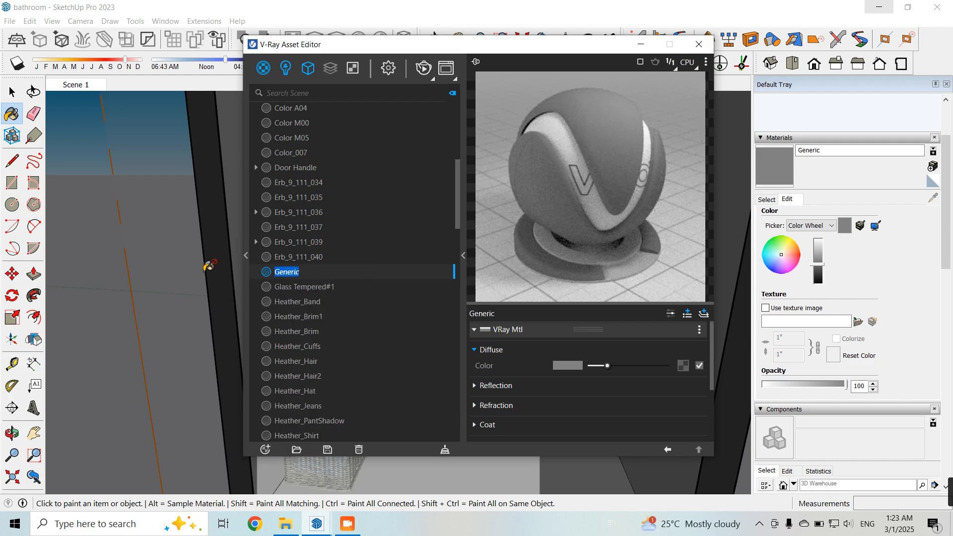
pyautogui.write('0001 Wall white')
pyautogui.press('Return')
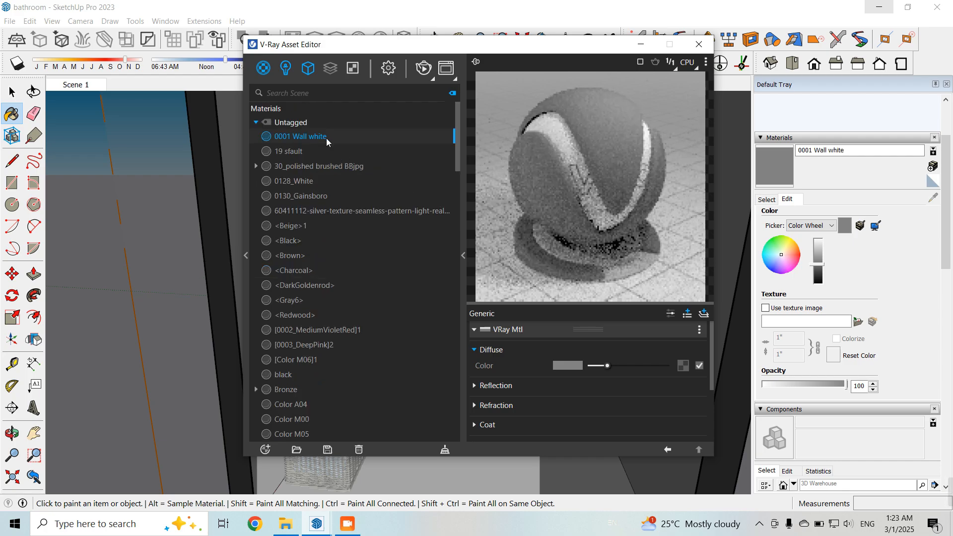
# Duplicate the 0001 Wall white material twice
pyautogui.rightClick(332, 139)
pyautogui.click(332, 140)
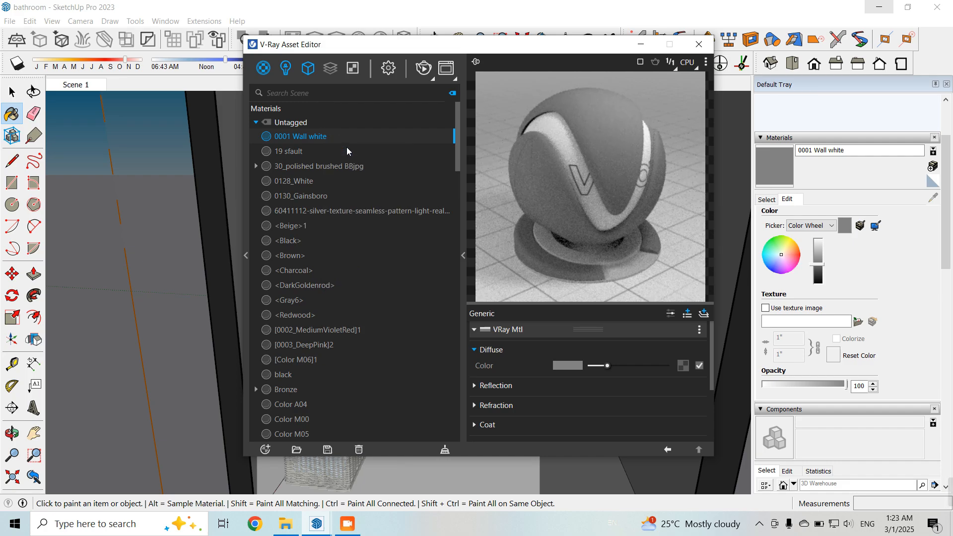
pyautogui.rightClick(332, 136)
pyautogui.click(370, 225)
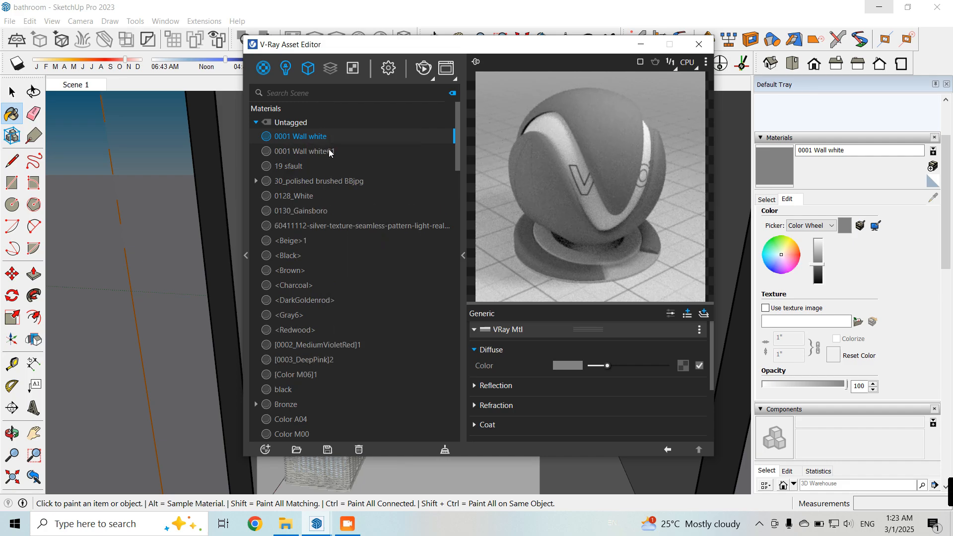
pyautogui.rightClick(331, 142)
pyautogui.click(372, 226)
# Rename the duplicate material 0001 Wall white#1 as 0001 floor
pyautogui.click(333, 151)
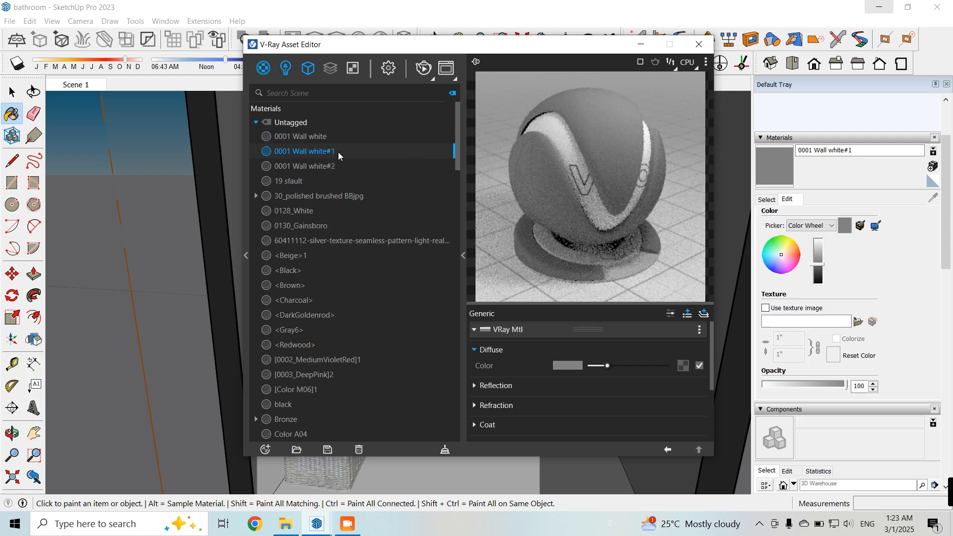
pyautogui.rightClick(332, 159)
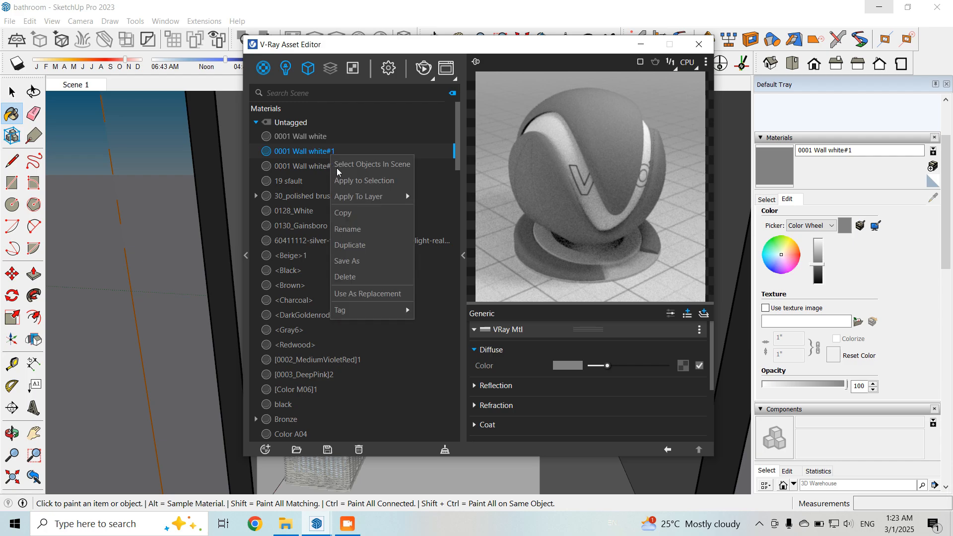
pyautogui.click(350, 229)
pyautogui.moveTo(336, 151); pyautogui.dragTo(301, 151)
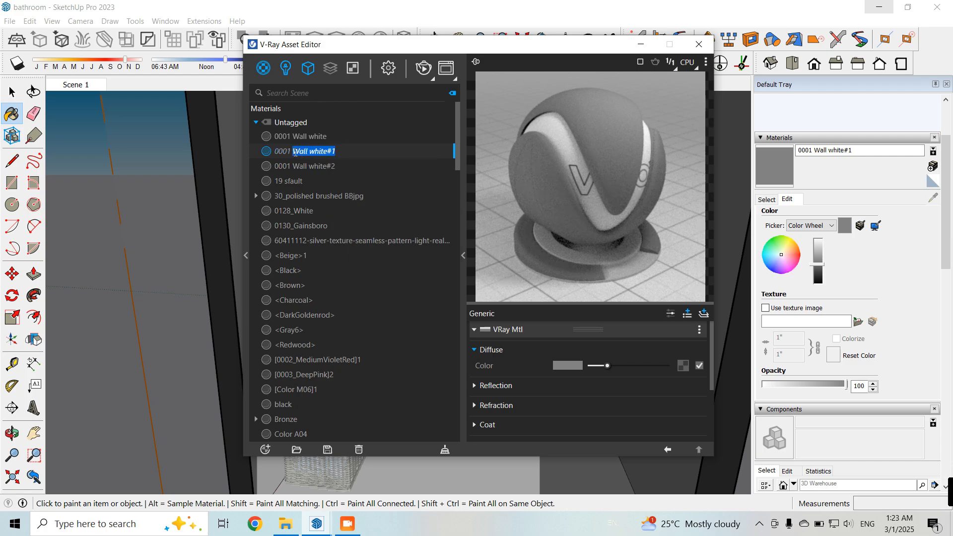
pyautogui.press('BackSpace')
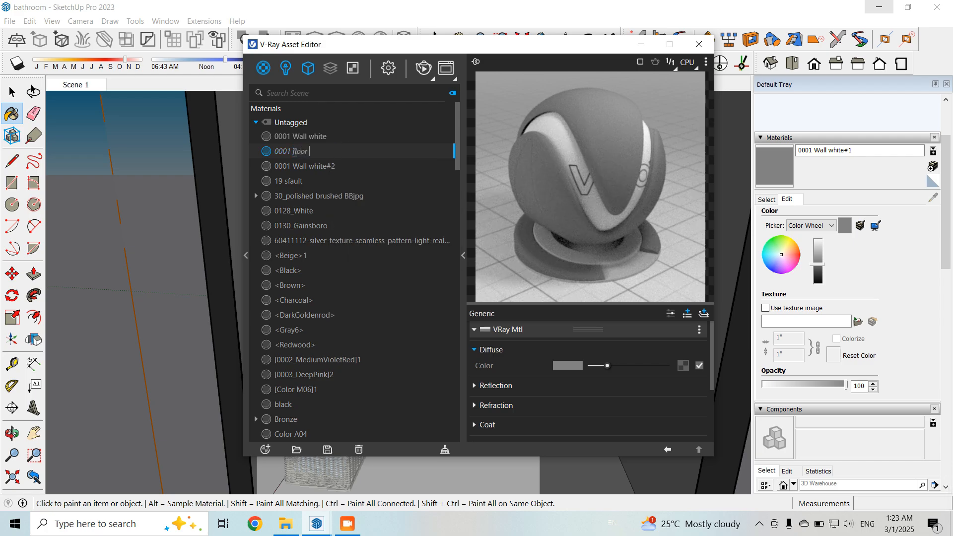
pyautogui.press('Return')
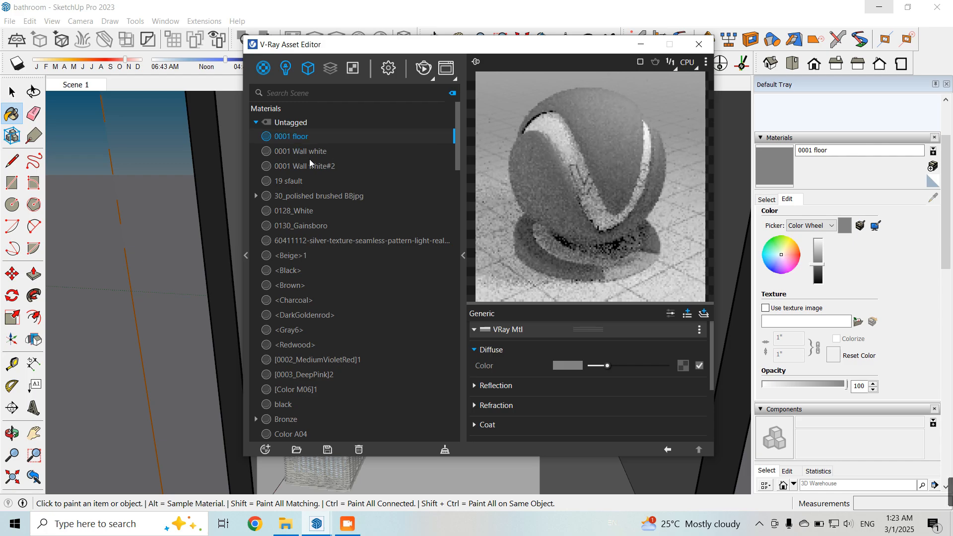
# Rename the duplicate material 0001 Wall white#2 as 0001 bath wall
pyautogui.click(317, 166)
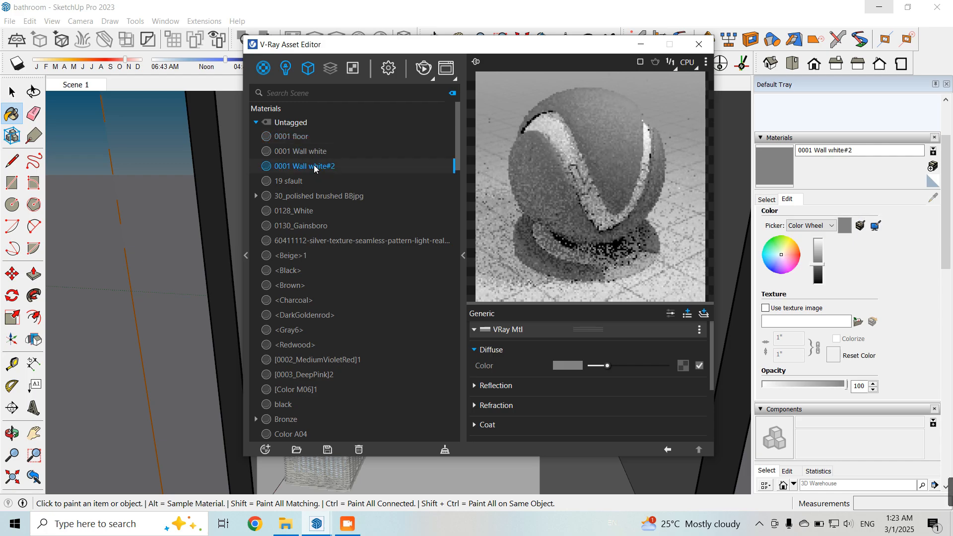
pyautogui.rightClick(318, 166)
pyautogui.click(342, 240)
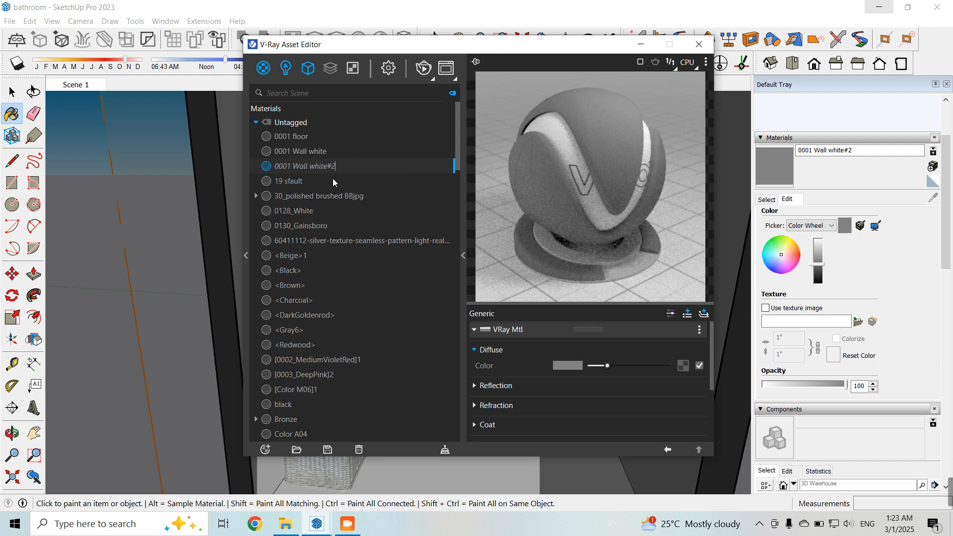
pyautogui.moveTo(336, 166); pyautogui.dragTo(296, 170)
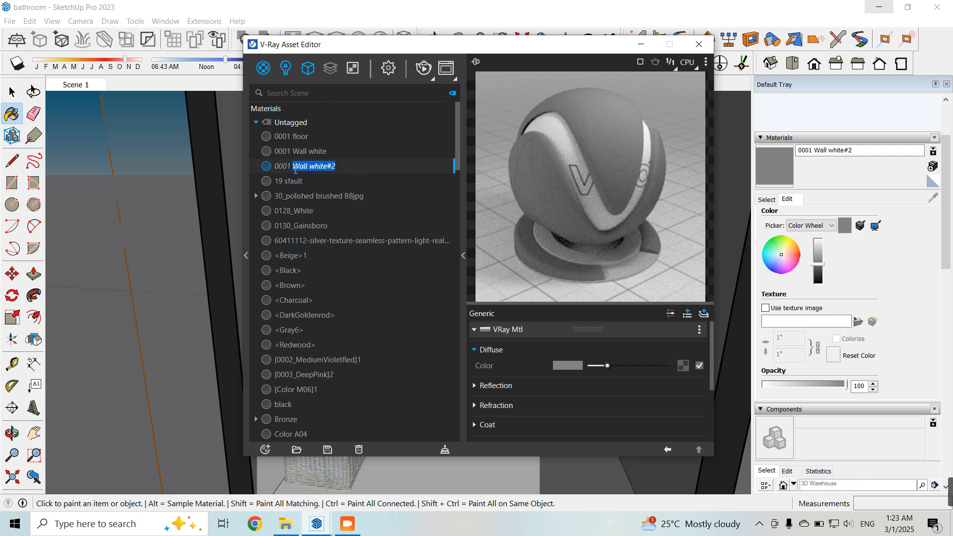
pyautogui.write('bath w')
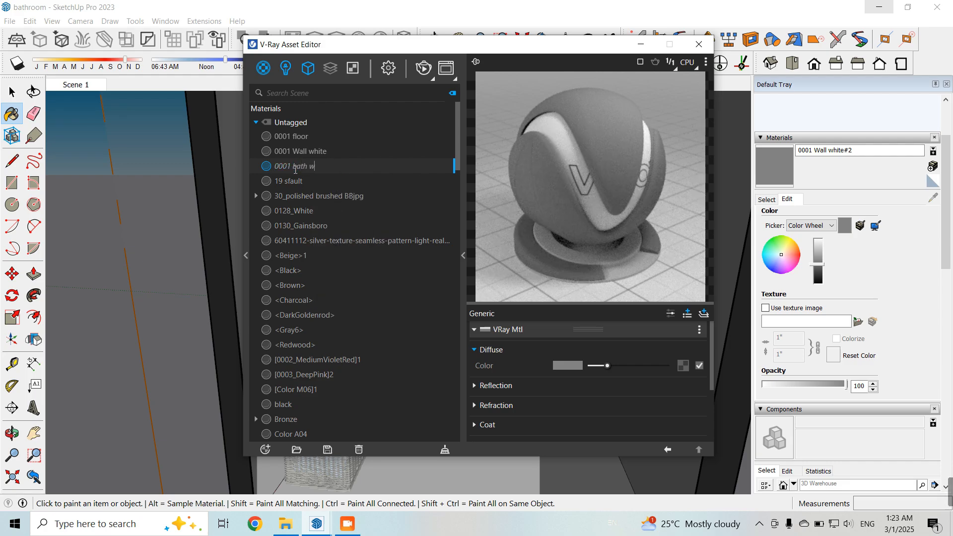
pyautogui.write('all')
pyautogui.press('Return')
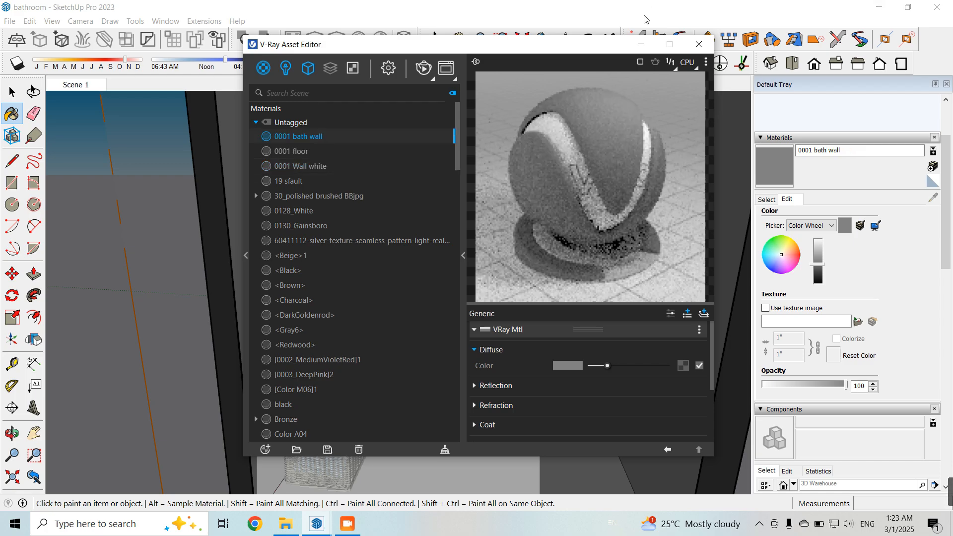
# Load the Plaster Seamless image from the Bathroom folder as the diffuse texture of the 0001 Wall white material
pyautogui.moveTo(596, 45); pyautogui.dragTo(933, 58)
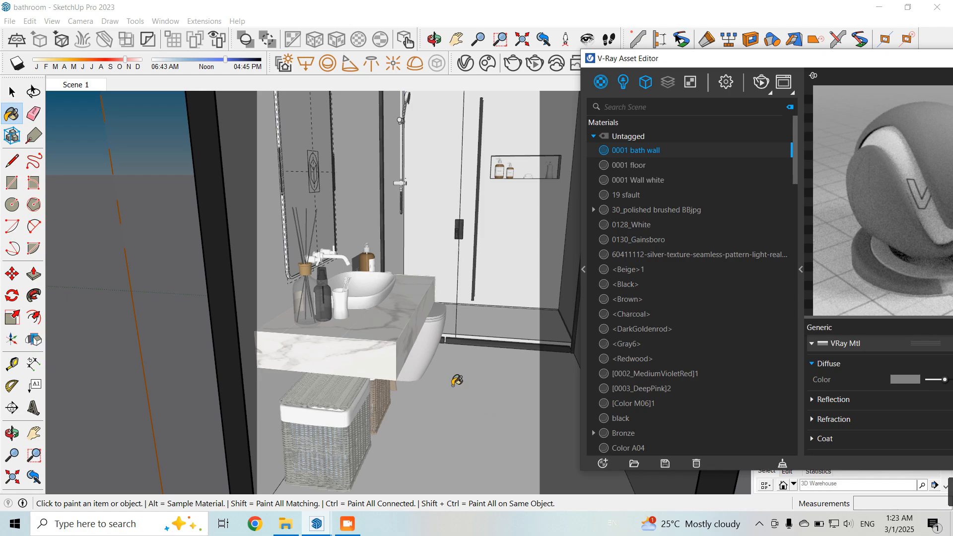
pyautogui.scroll(-3, 329, 367)
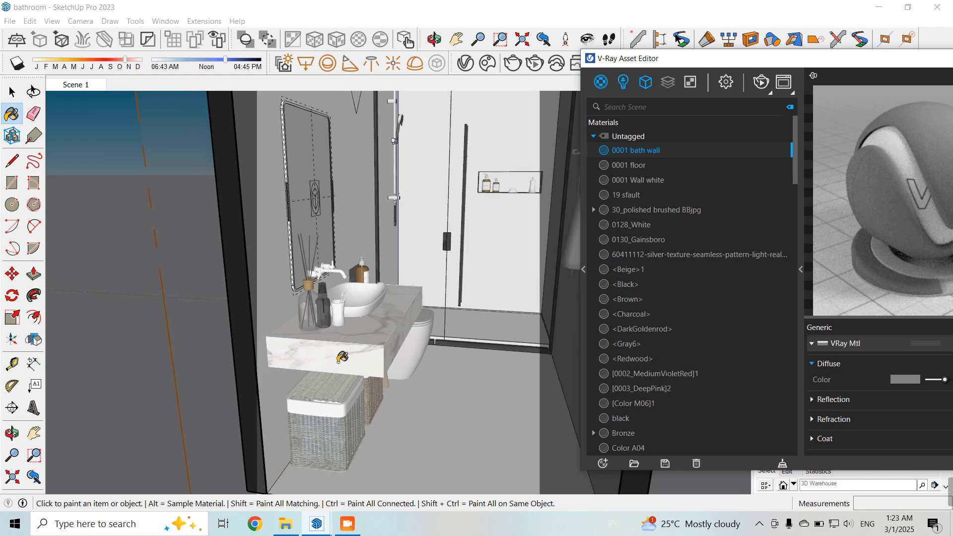
pyautogui.scroll(-2, 387, 310)
pyautogui.moveTo(406, 271); pyautogui.dragTo(393, 189, button='middle')
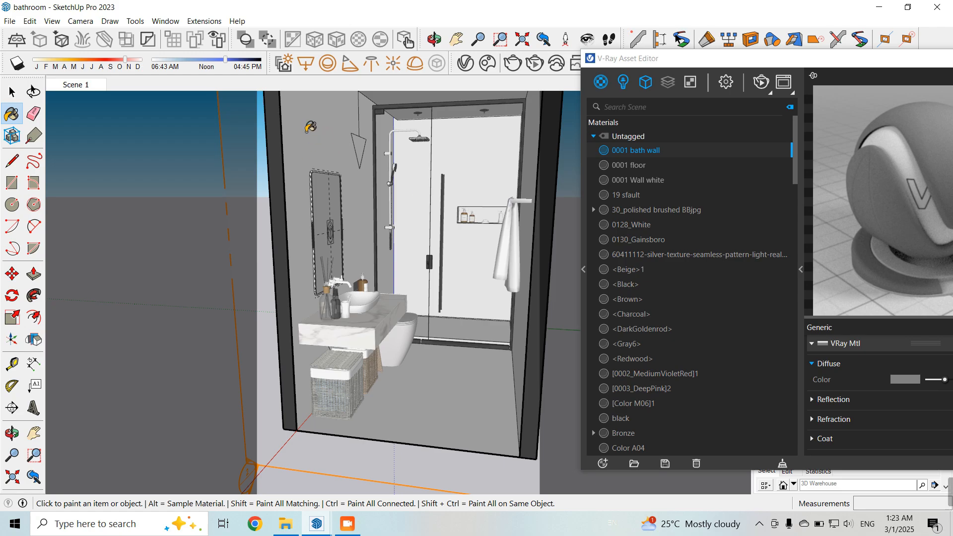
pyautogui.moveTo(711, 62); pyautogui.dragTo(569, 60)
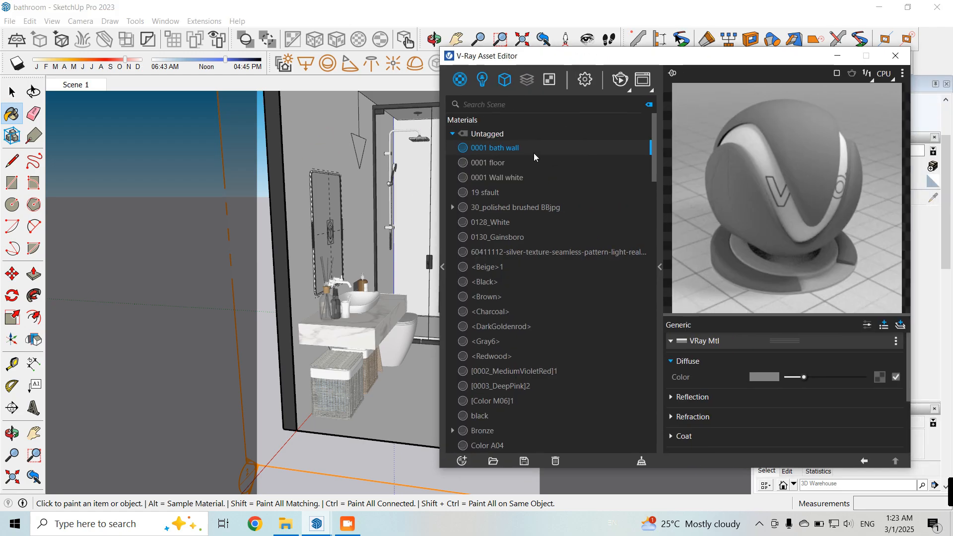
pyautogui.click(491, 181)
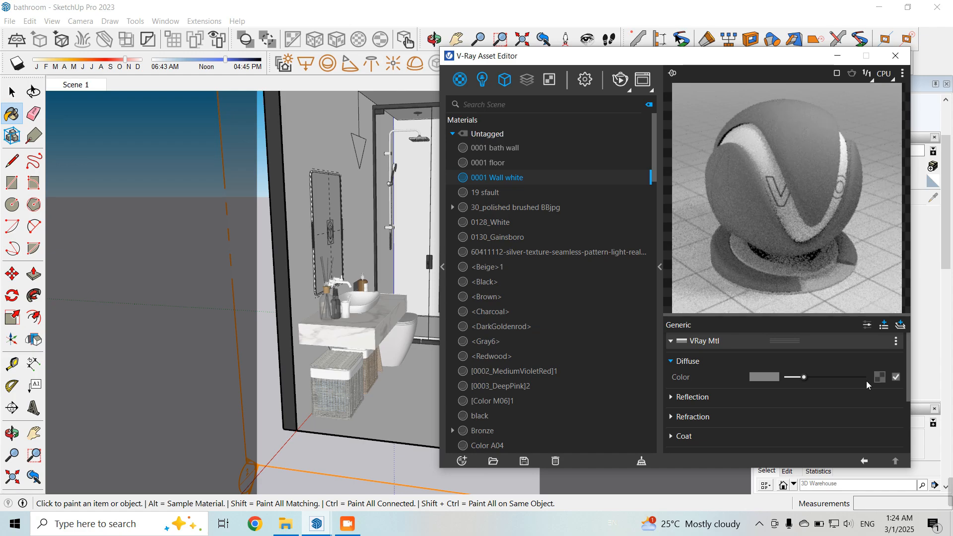
pyautogui.click(880, 378)
pyautogui.press('Escape')
pyautogui.scroll(-1, 631, 214)
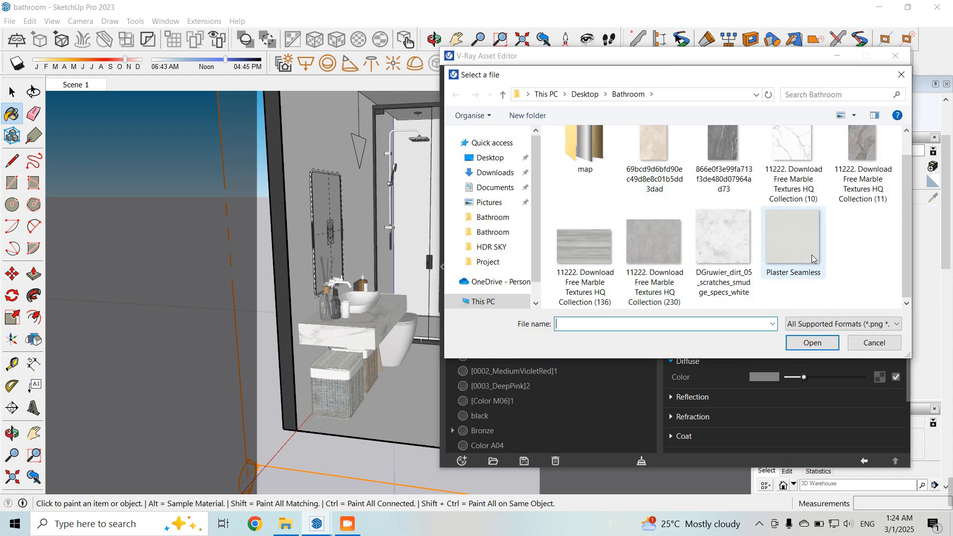
pyautogui.click(794, 238)
pyautogui.click(813, 344)
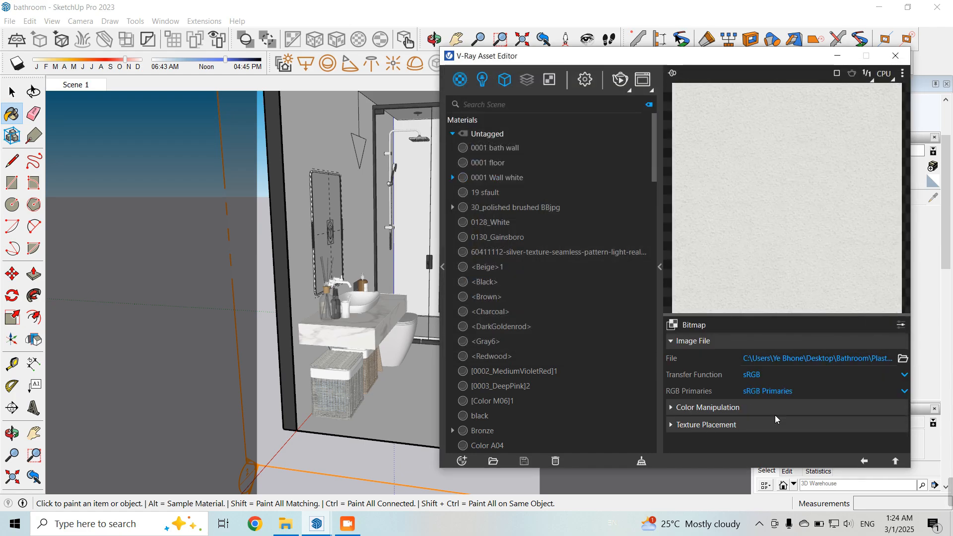
pyautogui.click(864, 461)
# Raise the reflection color of 0001 Wall white to light grey and set its reflection glossiness to 0.5
pyautogui.moveTo(753, 56); pyautogui.dragTo(669, 37)
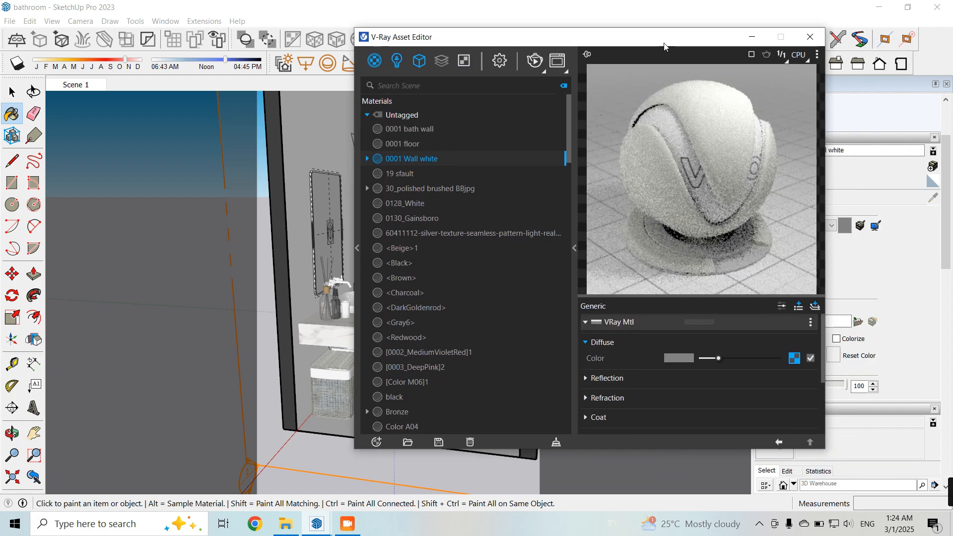
pyautogui.click(640, 380)
pyautogui.scroll(-2, 676, 391)
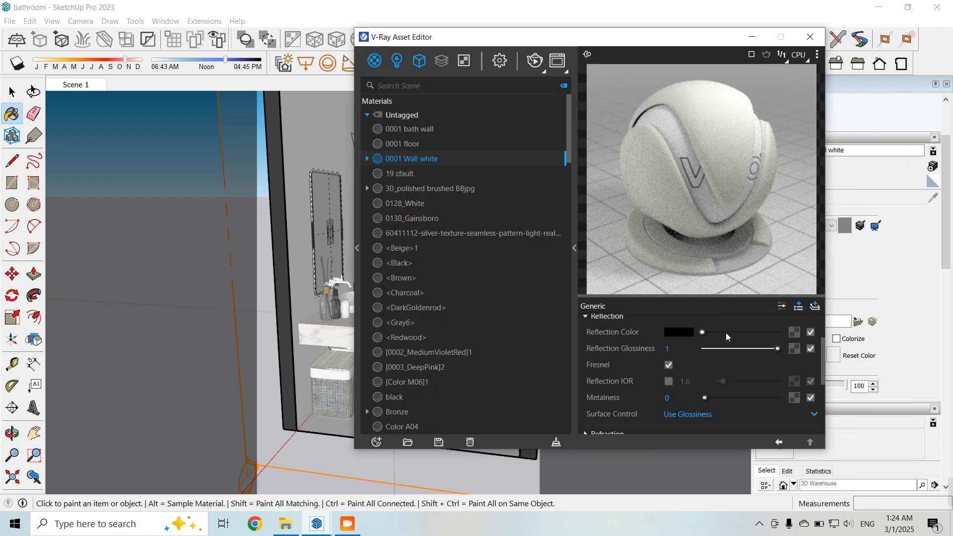
pyautogui.moveTo(713, 333); pyautogui.dragTo(742, 332)
pyautogui.click(669, 349)
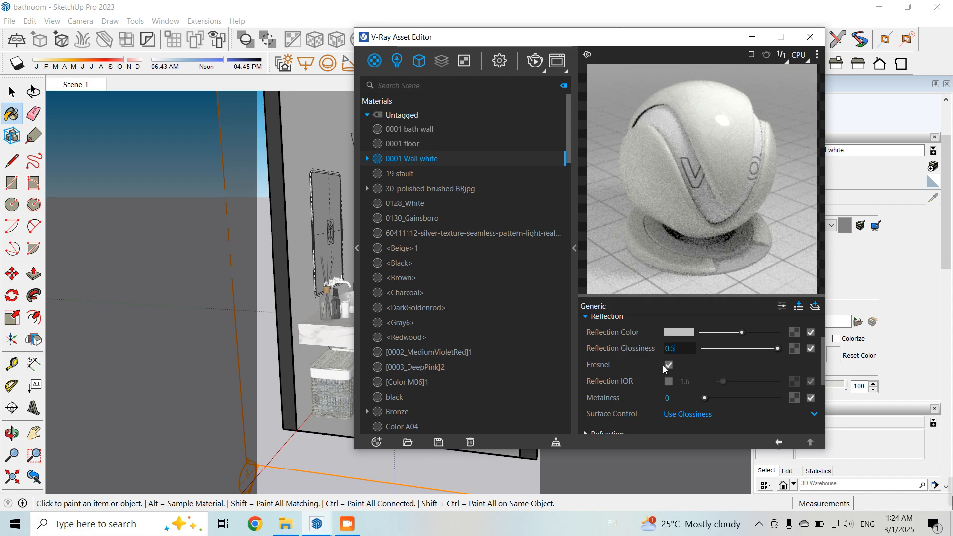
pyautogui.write('0.5')
pyautogui.press('Return')
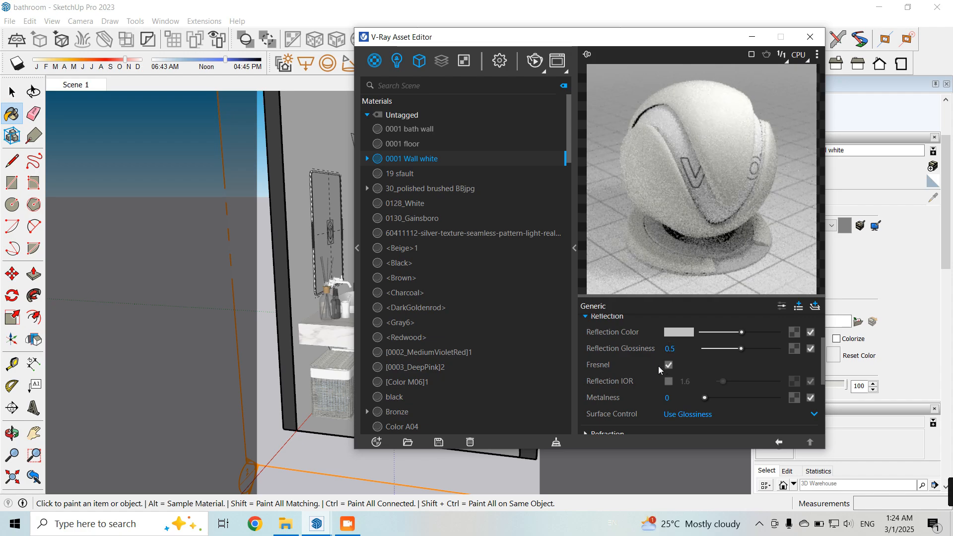
# Wrap the diffuse texture of 0001 Wall white in a Color Correction map
pyautogui.moveTo(664, 42); pyautogui.dragTo(606, 44)
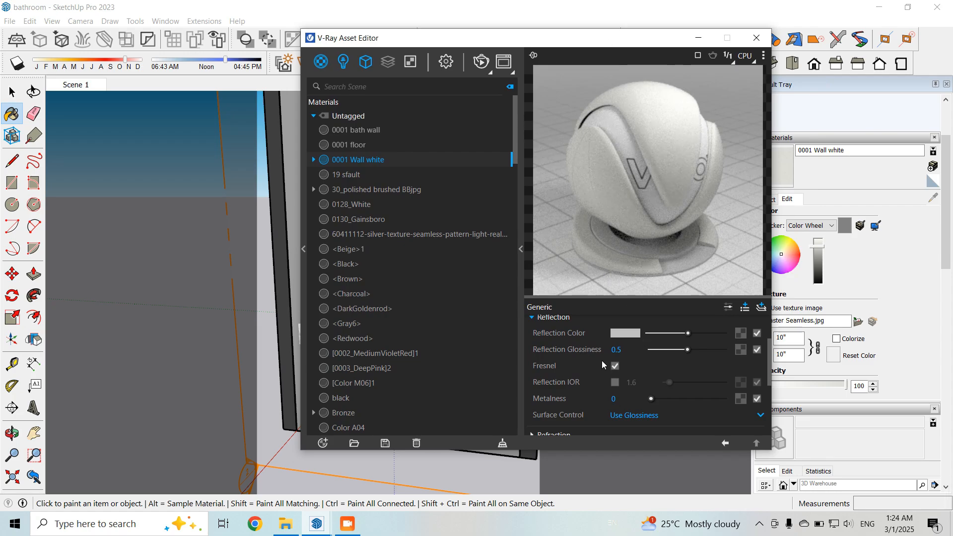
pyautogui.scroll(2, 648, 363)
pyautogui.scroll(-2, 645, 362)
pyautogui.scroll(2, 634, 353)
pyautogui.rightClick(741, 359)
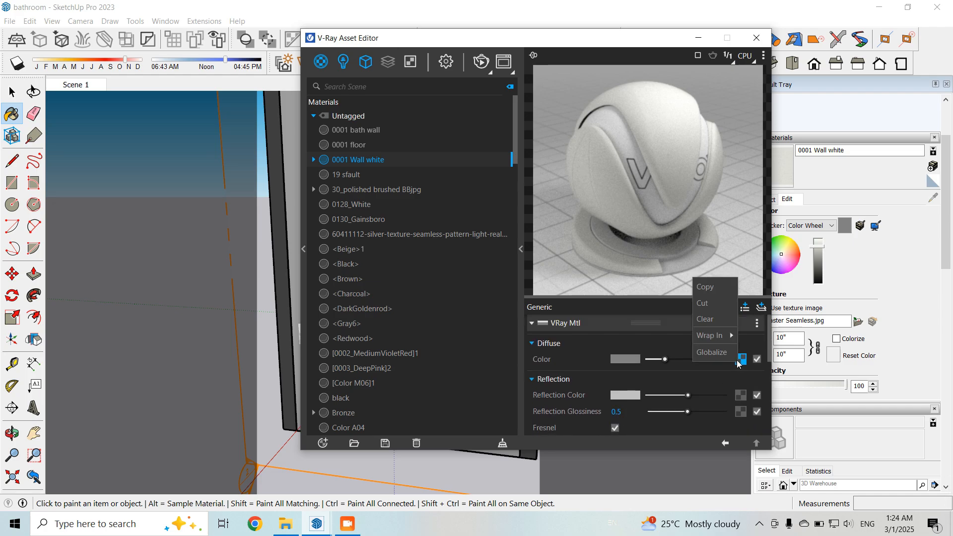
pyautogui.moveTo(723, 336)
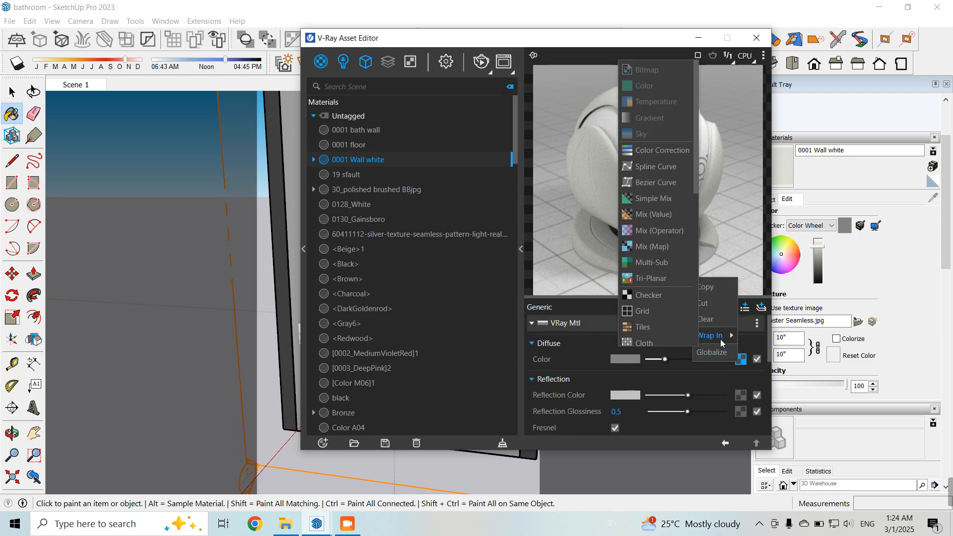
pyautogui.click(657, 150)
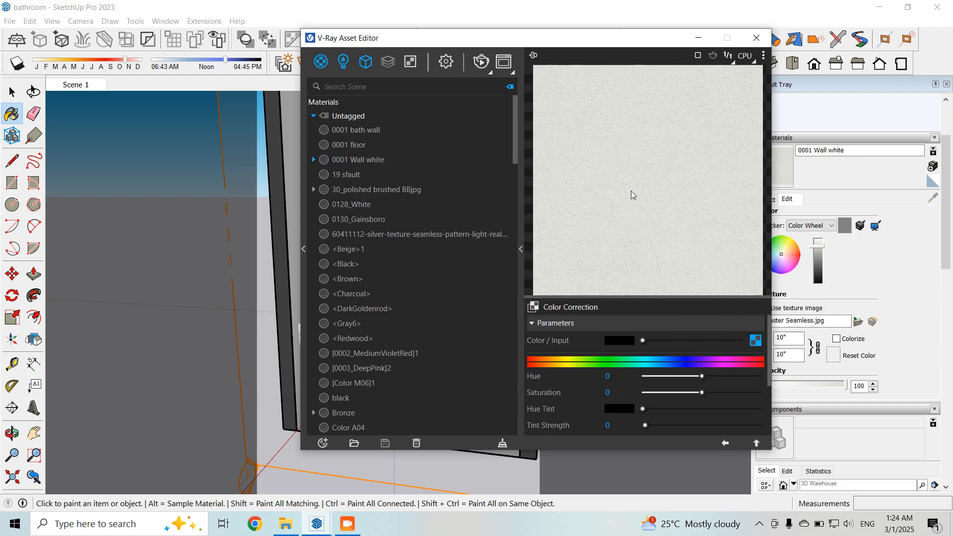
# Set the Color Correction brightness to 0.1 and return to the material settings
pyautogui.moveTo(587, 44); pyautogui.dragTo(571, 36)
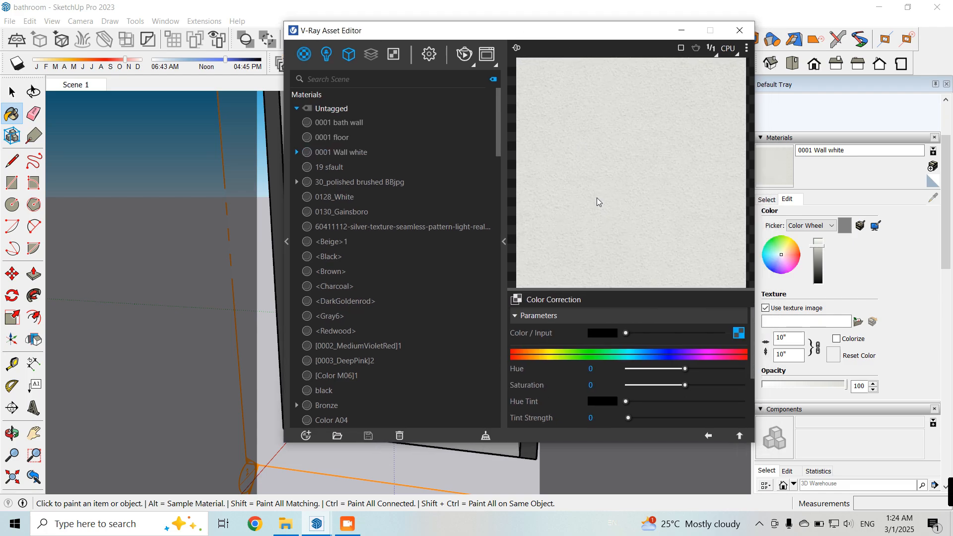
pyautogui.scroll(-4, 630, 361)
pyautogui.doubleClick(602, 387)
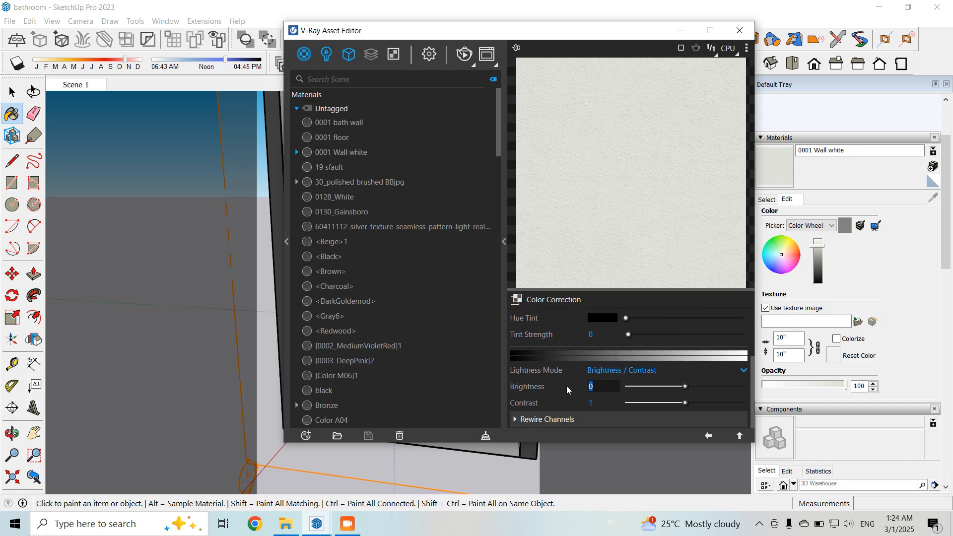
pyautogui.write('.1')
pyautogui.press('Return')
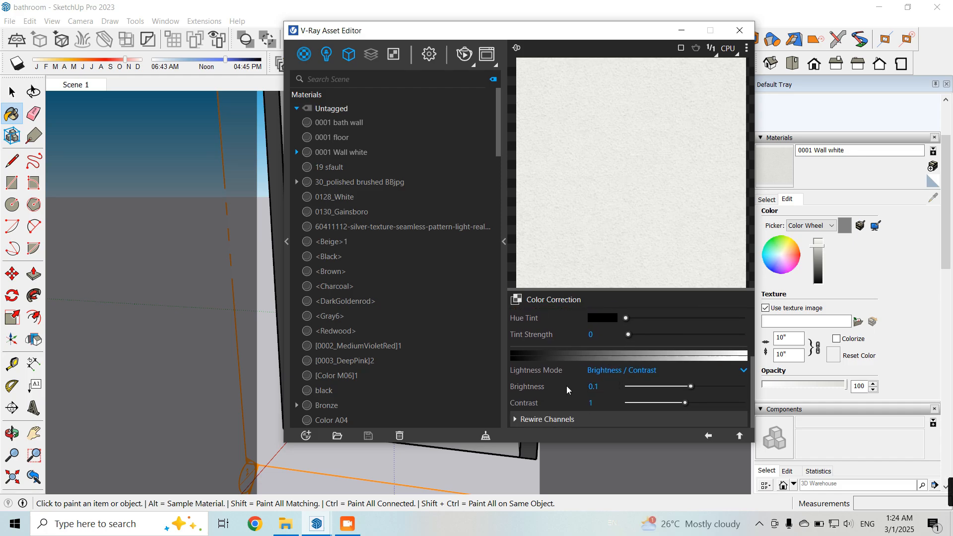
pyautogui.click(709, 436)
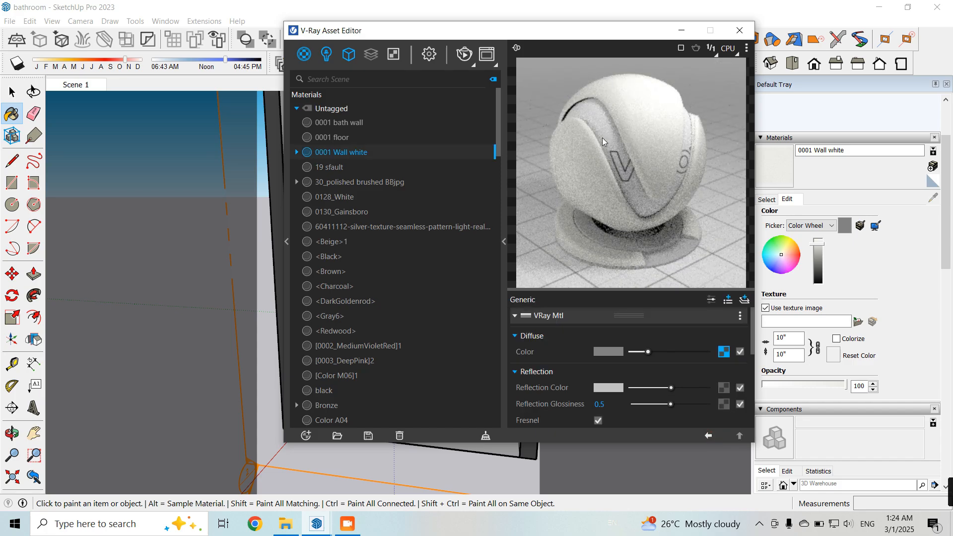
# Select the wall face behind the vanity and apply the 0001 Wall white material to it
pyautogui.moveTo(590, 34); pyautogui.dragTo(640, 49)
pyautogui.click(766, 51)
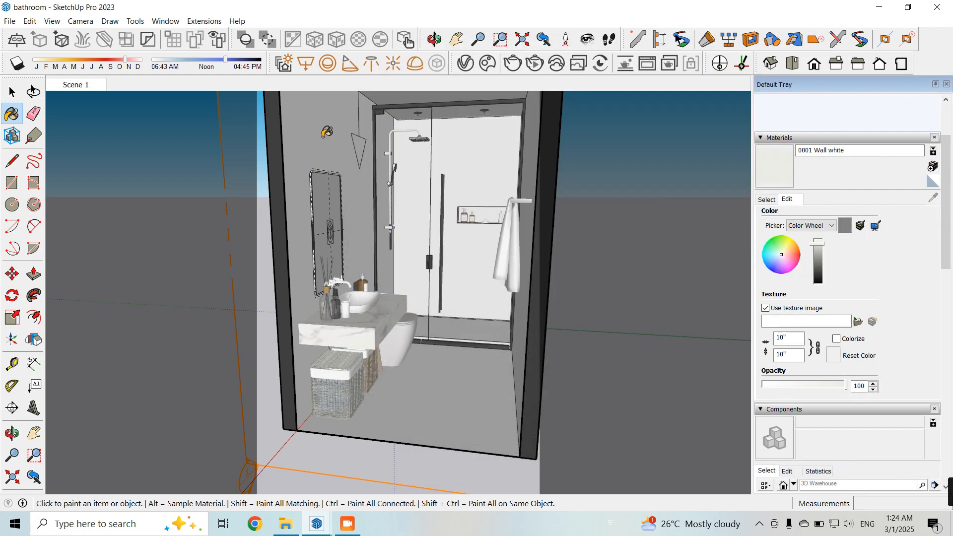
pyautogui.click(12, 91)
pyautogui.click(311, 138)
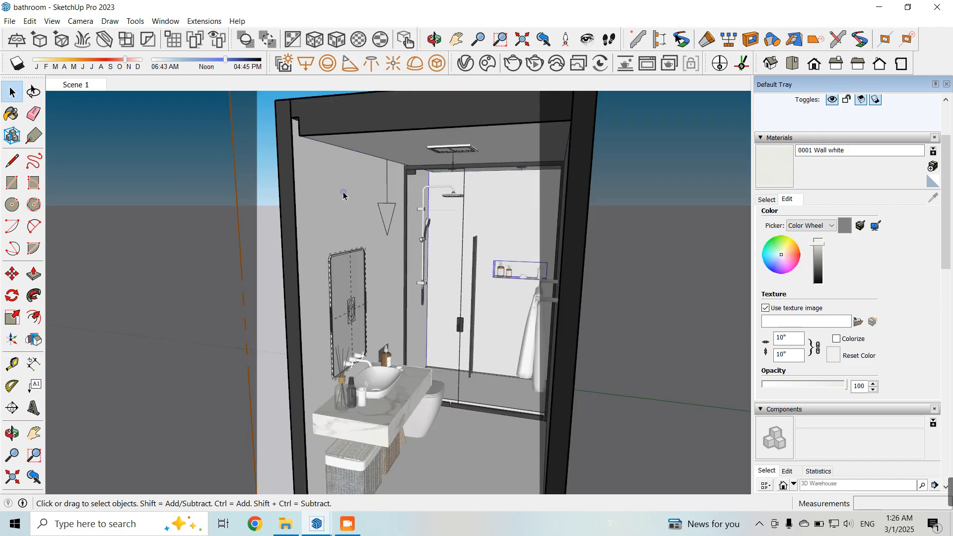
pyautogui.click(345, 198)
pyautogui.click(466, 64)
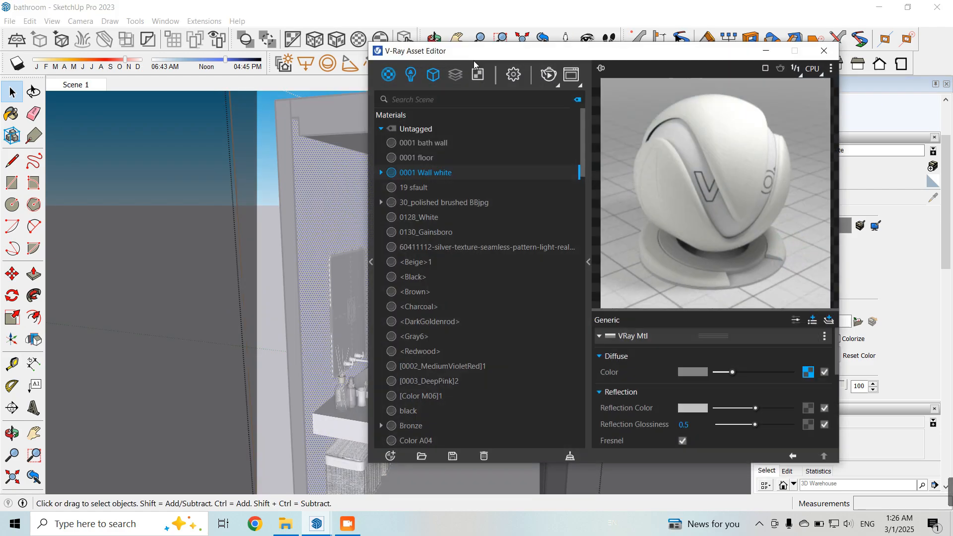
pyautogui.rightClick(434, 173)
pyautogui.click(456, 194)
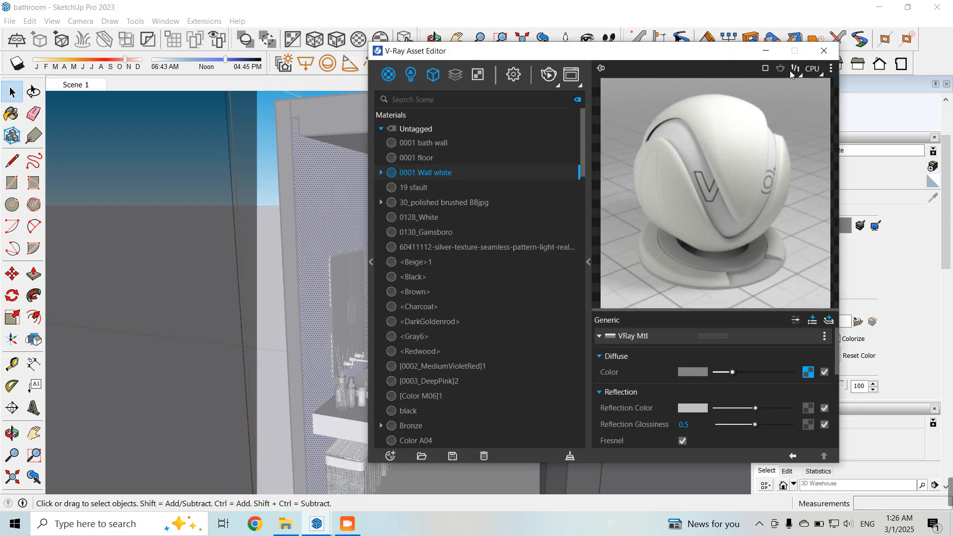
# Sample the 0001 Wall white material from the vanity wall for painting
pyautogui.click(765, 51)
pyautogui.click(766, 199)
pyautogui.click(933, 198)
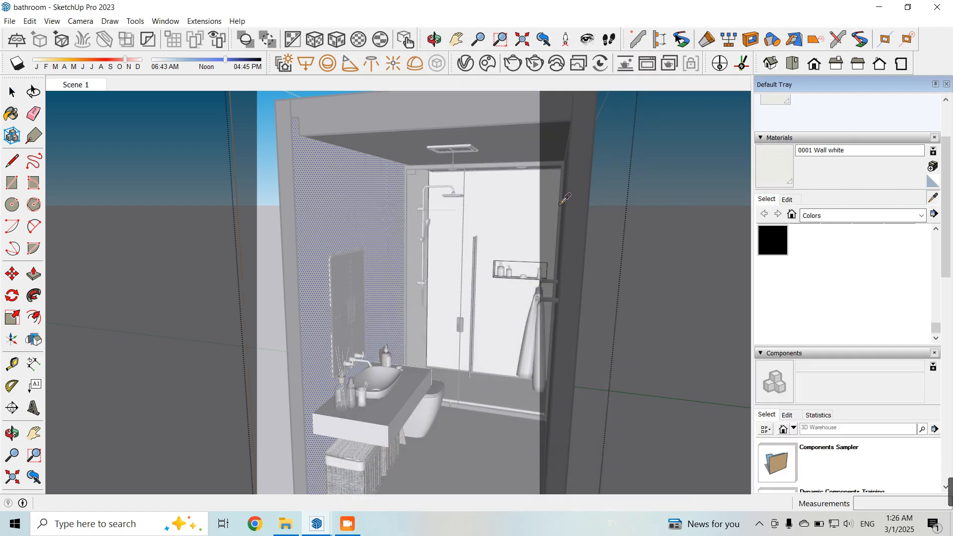
pyautogui.click(370, 197)
pyautogui.moveTo(467, 245); pyautogui.dragTo(628, 264, button='middle')
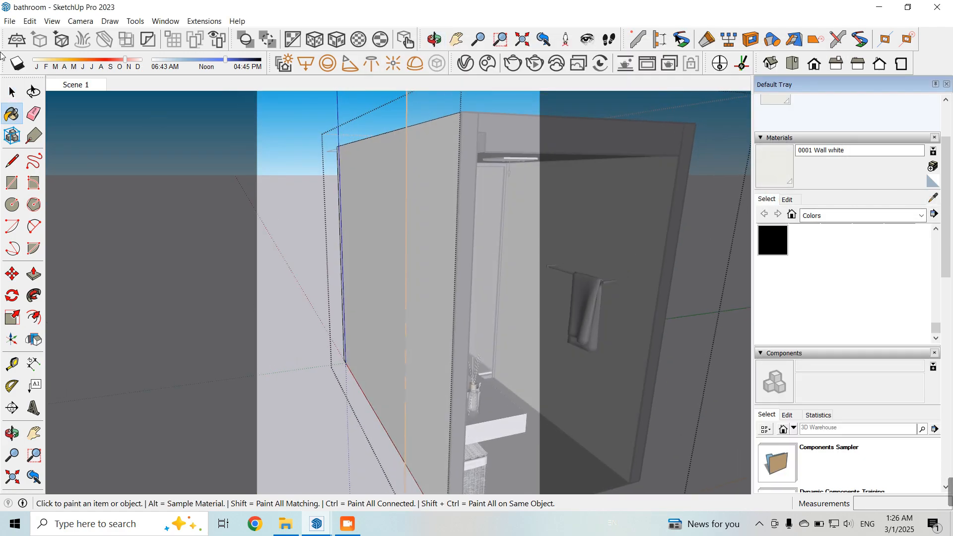
pyautogui.click(12, 91)
pyautogui.click(14, 90)
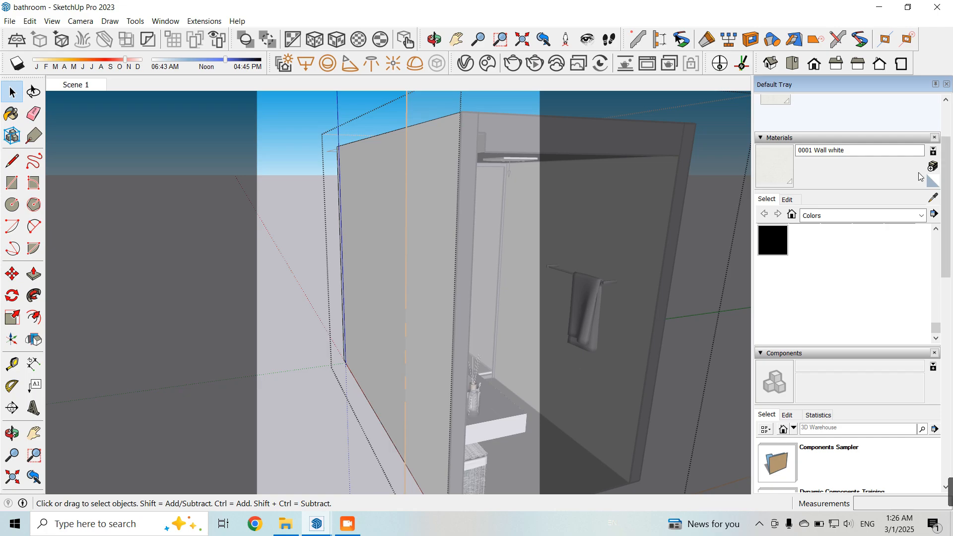
# Close the room group that is open for editing and activate the Paint Bucket tool
pyautogui.press('b')
pyautogui.moveTo(535, 213)
pyautogui.mouseDown(button='middle')
pyautogui.moveTo(425, 213)
pyautogui.moveTo(518, 432)
pyautogui.moveTo(398, 329)
pyautogui.mouseUp(button='middle')
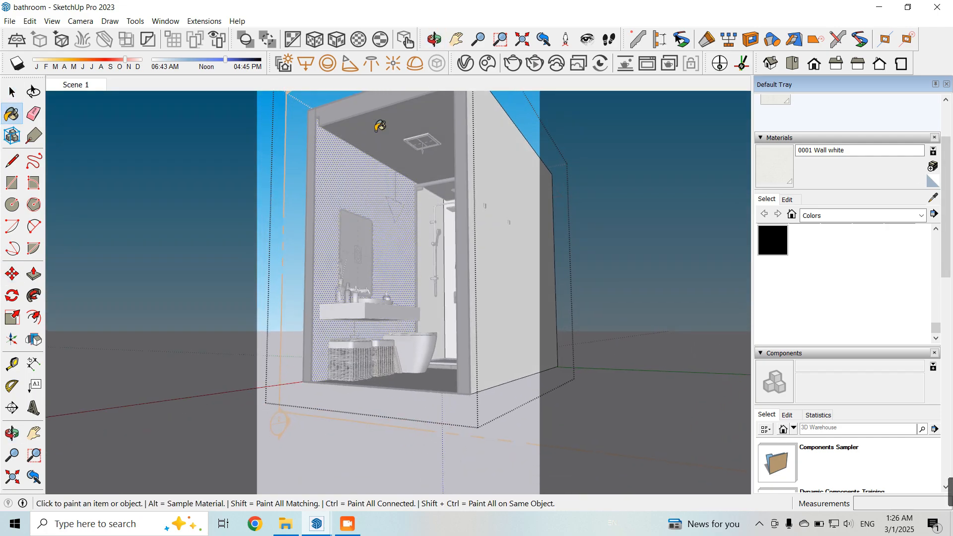
pyautogui.moveTo(379, 126); pyautogui.dragTo(362, 104, button='middle')
pyautogui.scroll(2, 362, 104)
pyautogui.click(12, 91)
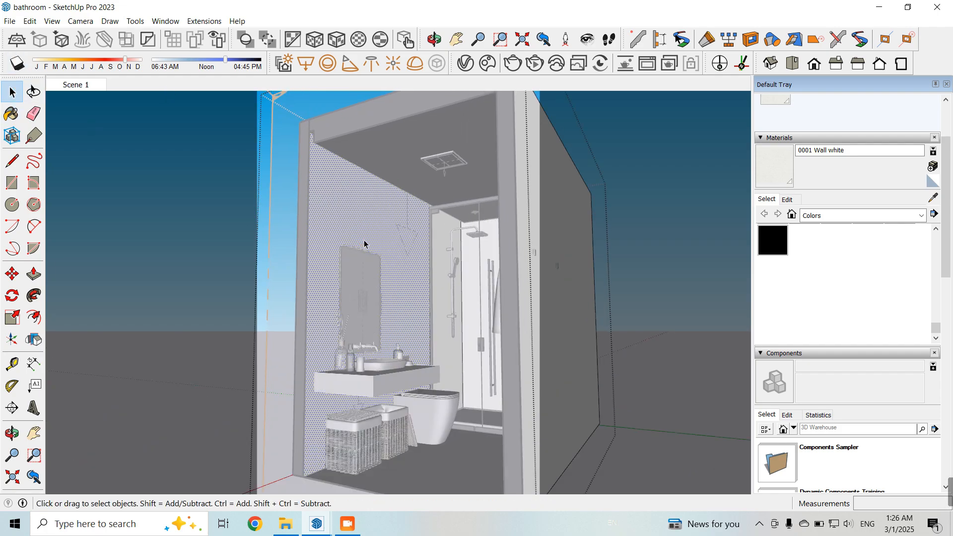
pyautogui.press('Escape')
pyautogui.press('b')
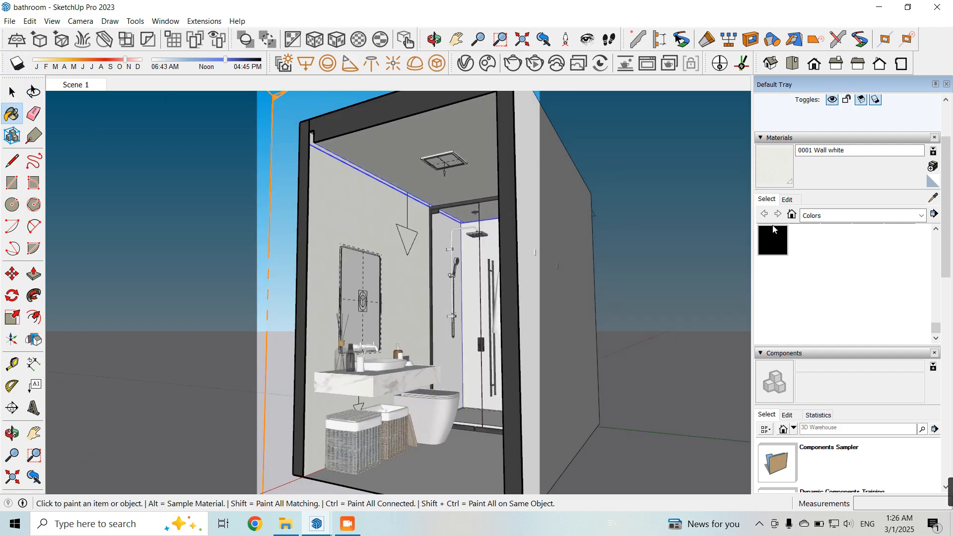
# Sample the vanity wall and the towel-rail wall to check which material each one carries
pyautogui.moveTo(449, 329); pyautogui.dragTo(493, 403, button='middle')
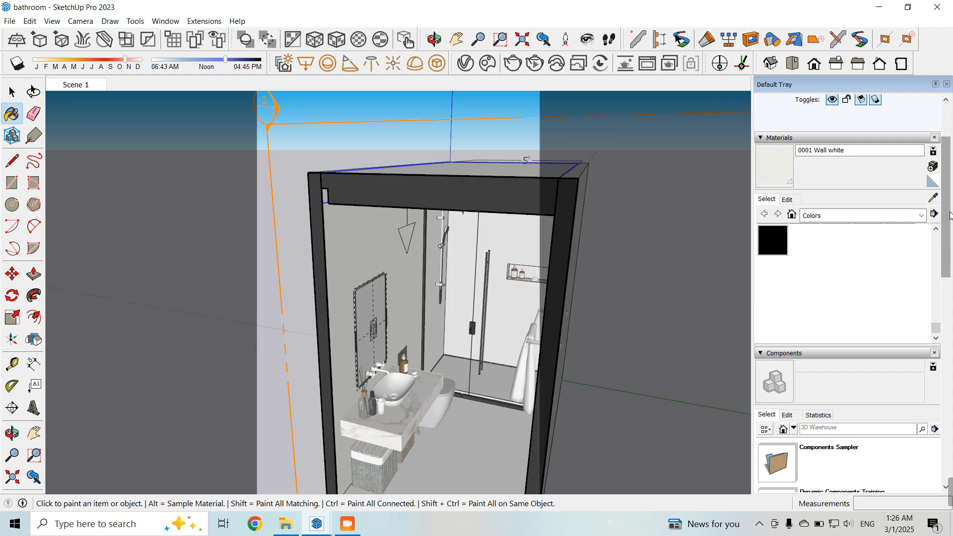
pyautogui.click(933, 197)
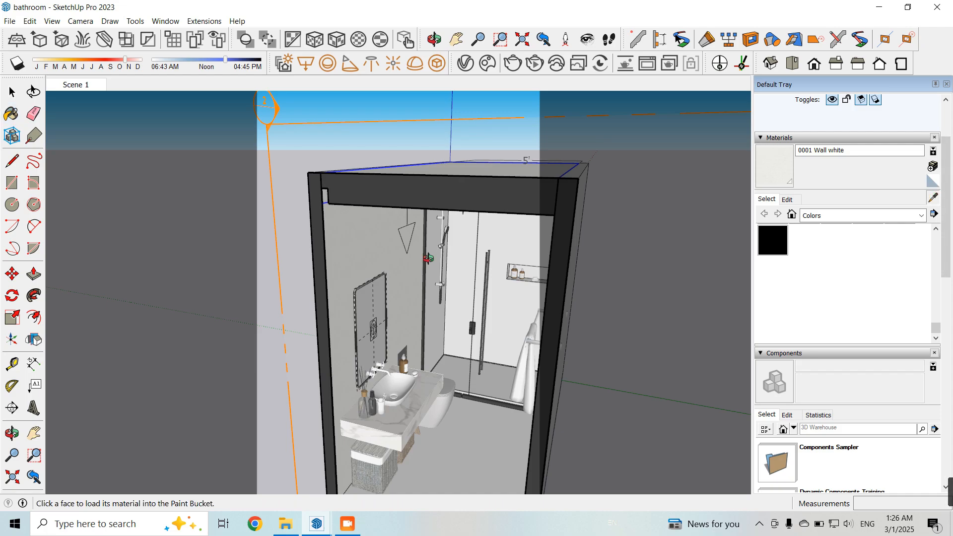
pyautogui.moveTo(422, 261); pyautogui.dragTo(430, 133, button='middle')
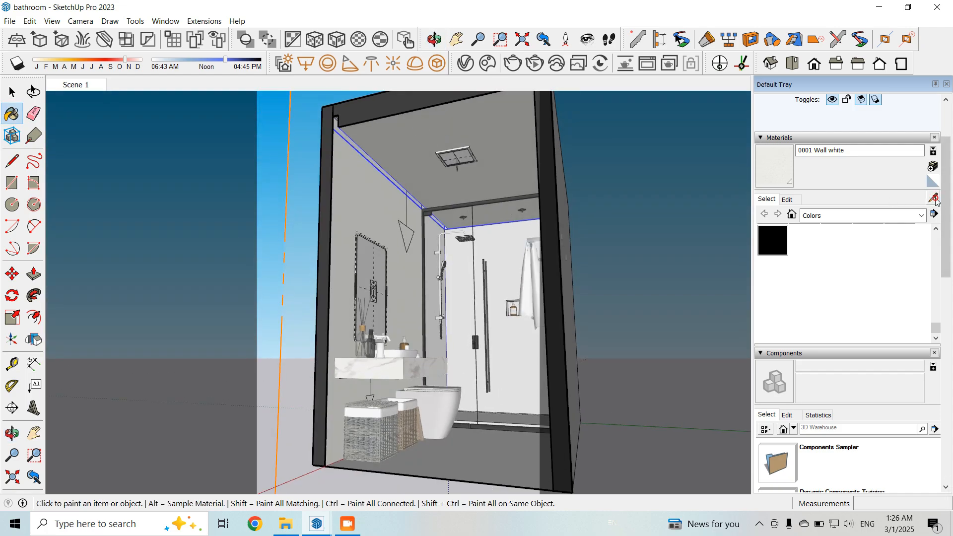
pyautogui.click(365, 208)
pyautogui.moveTo(563, 343); pyautogui.dragTo(645, 372, button='middle')
pyautogui.click(933, 197)
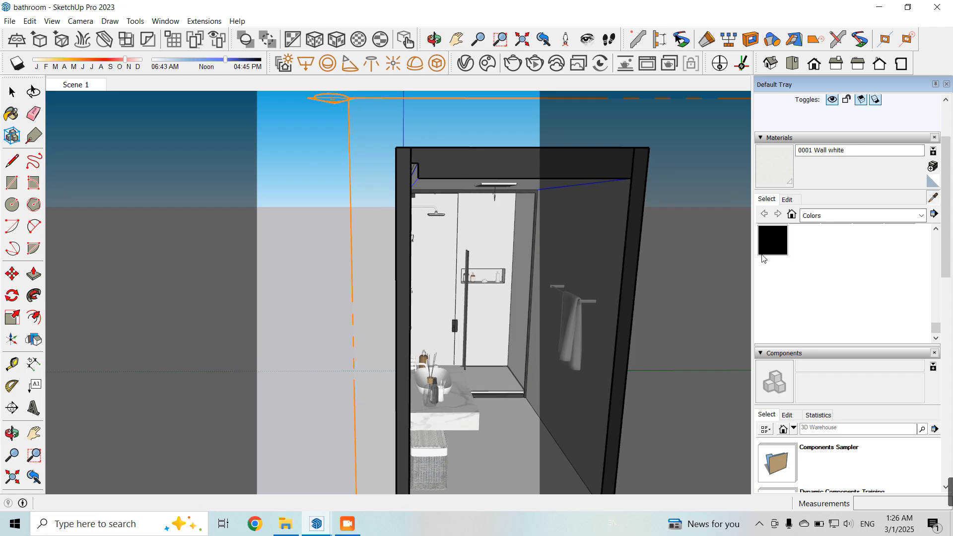
pyautogui.click(606, 256)
pyautogui.scroll(10, 532, 257)
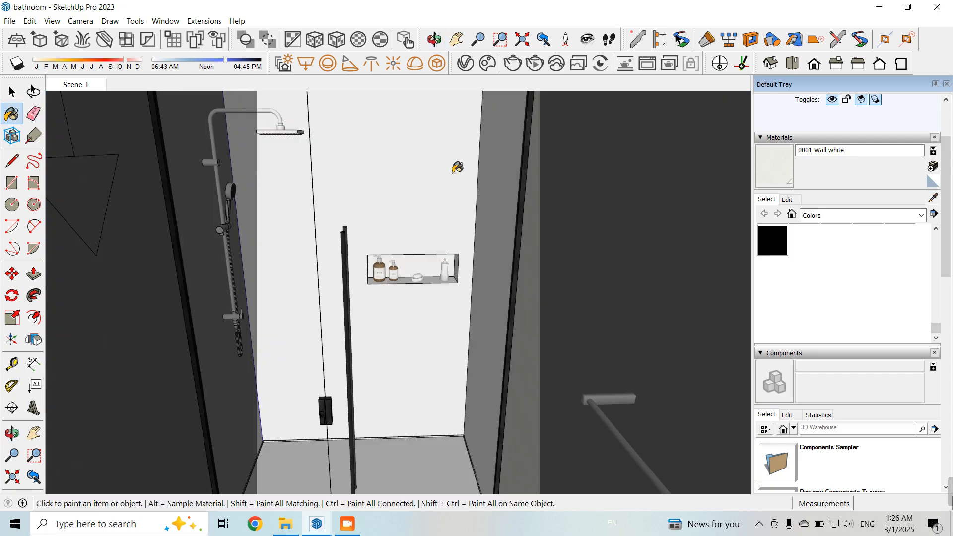
pyautogui.scroll(-10, 457, 167)
pyautogui.click(12, 91)
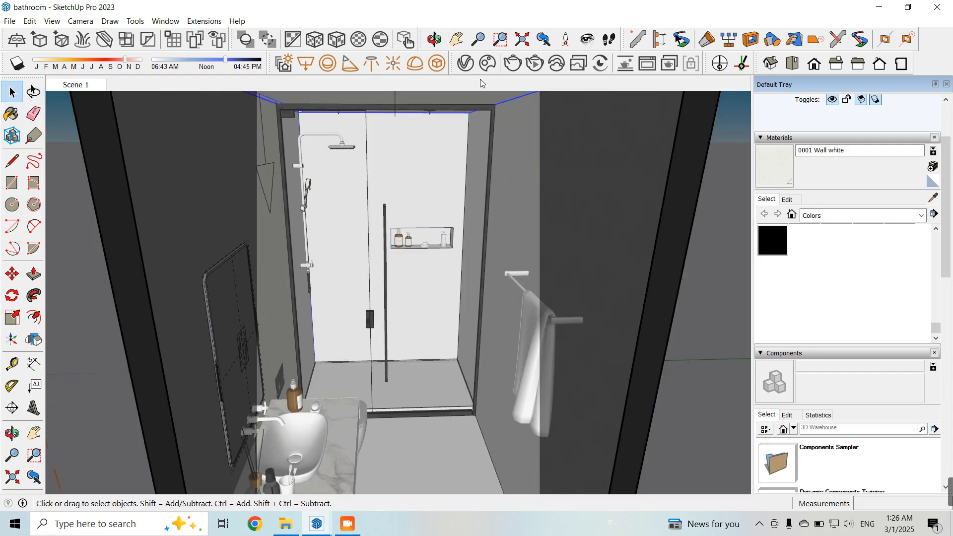
# Open the V-Ray Asset Editor and start adding a Bitmap texture to the diffuse colour of the 0001 floor material
pyautogui.click(466, 63)
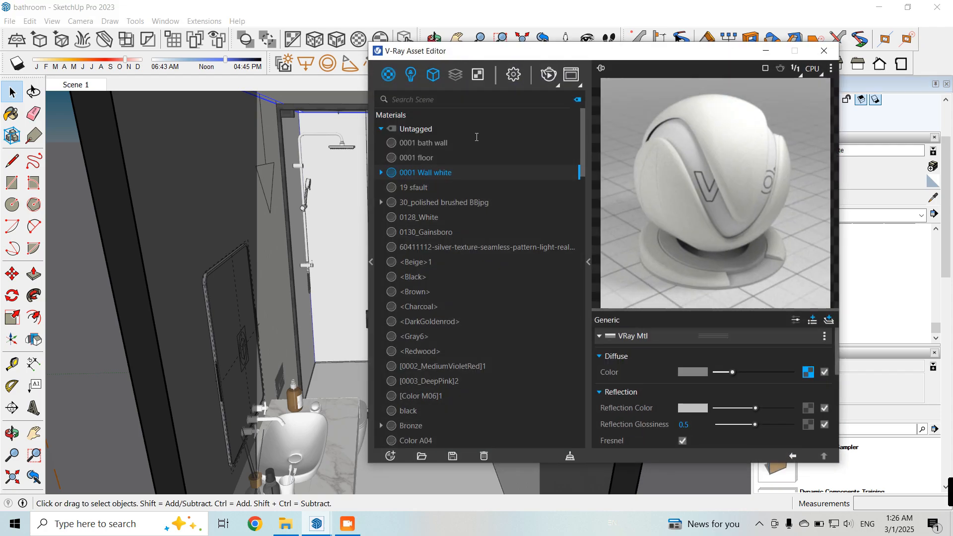
pyautogui.click(441, 157)
pyautogui.click(808, 372)
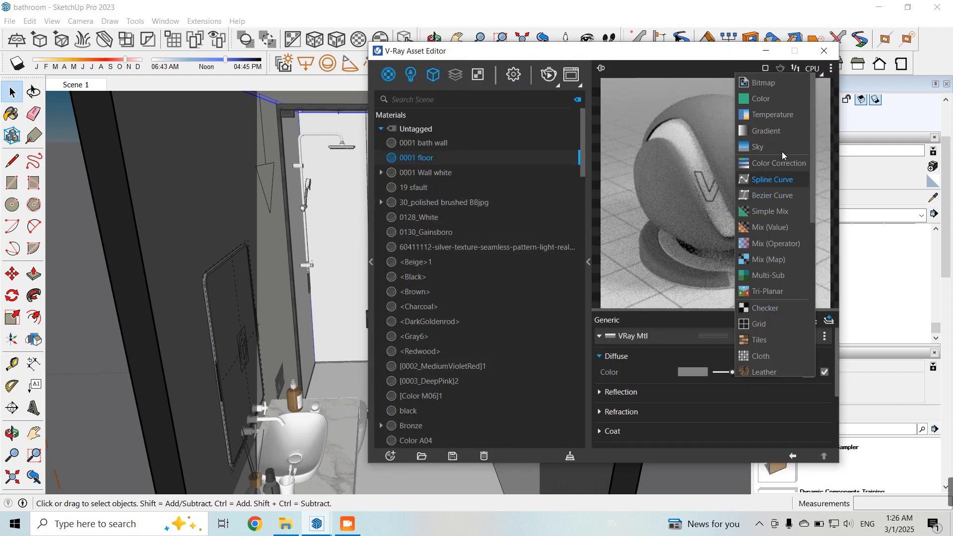
pyautogui.click(763, 82)
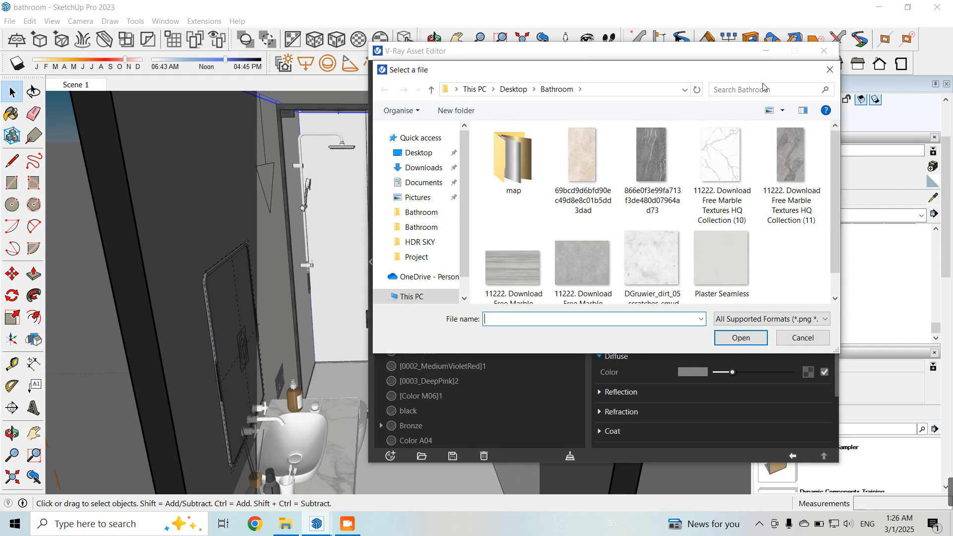
pyautogui.moveTo(699, 64); pyautogui.dragTo(526, 64)
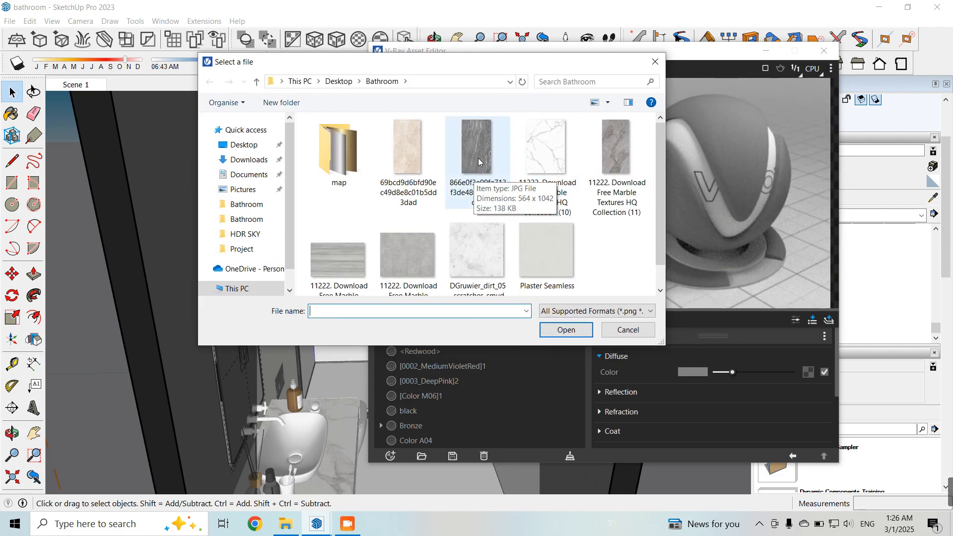
# Check the file properties of the grey-brown marble image (11) and the dark marble image in the Bathroom folder
pyautogui.click(632, 171)
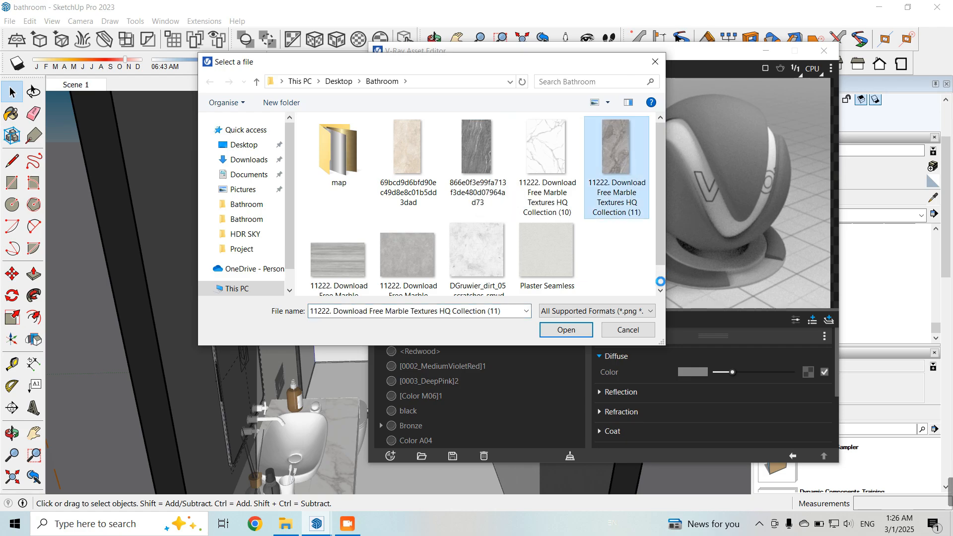
pyautogui.rightClick(630, 169)
pyautogui.click(680, 499)
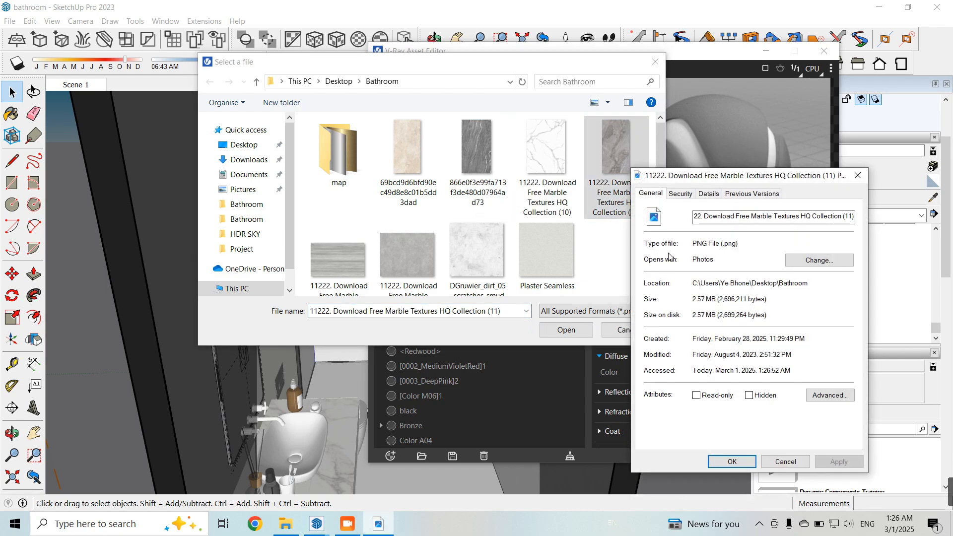
pyautogui.click(855, 178)
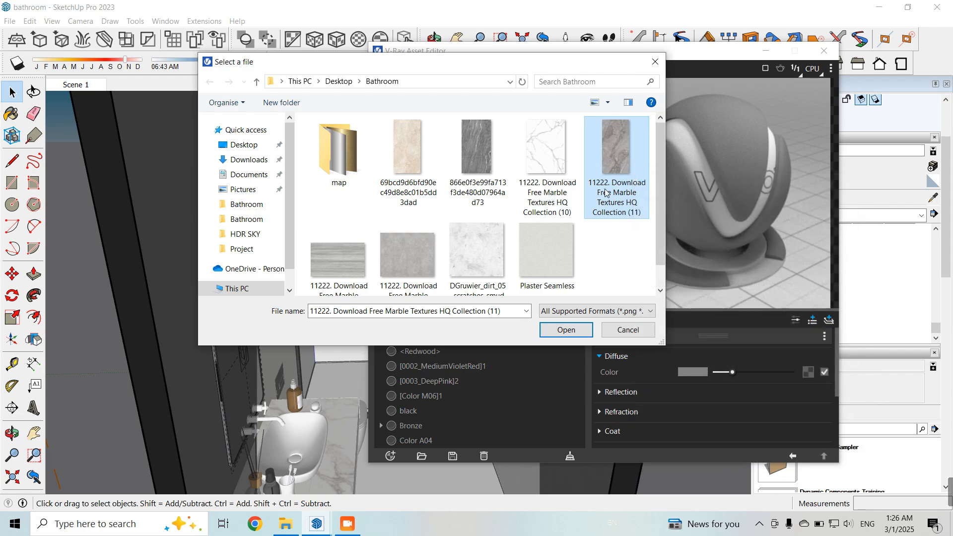
pyautogui.click(469, 151)
pyautogui.rightClick(470, 151)
pyautogui.click(545, 502)
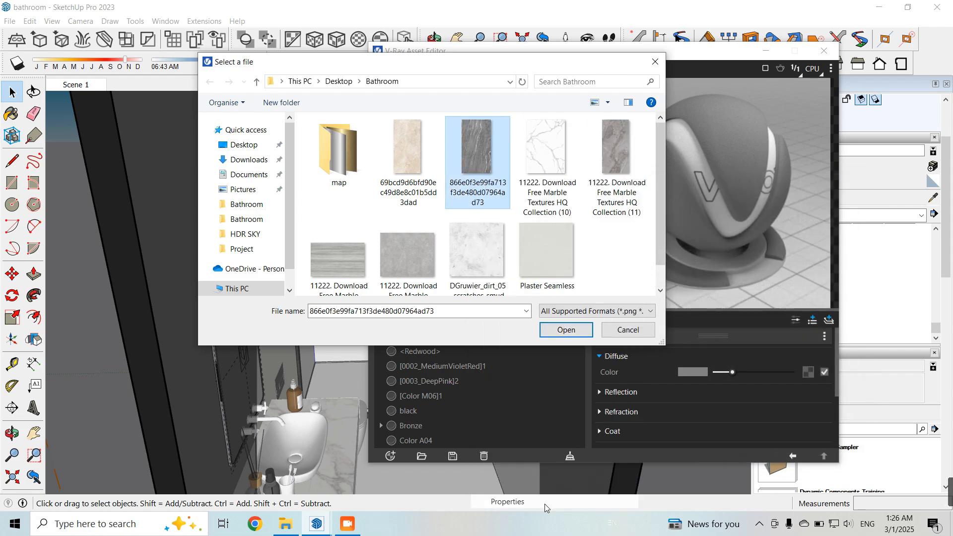
pyautogui.click(697, 159)
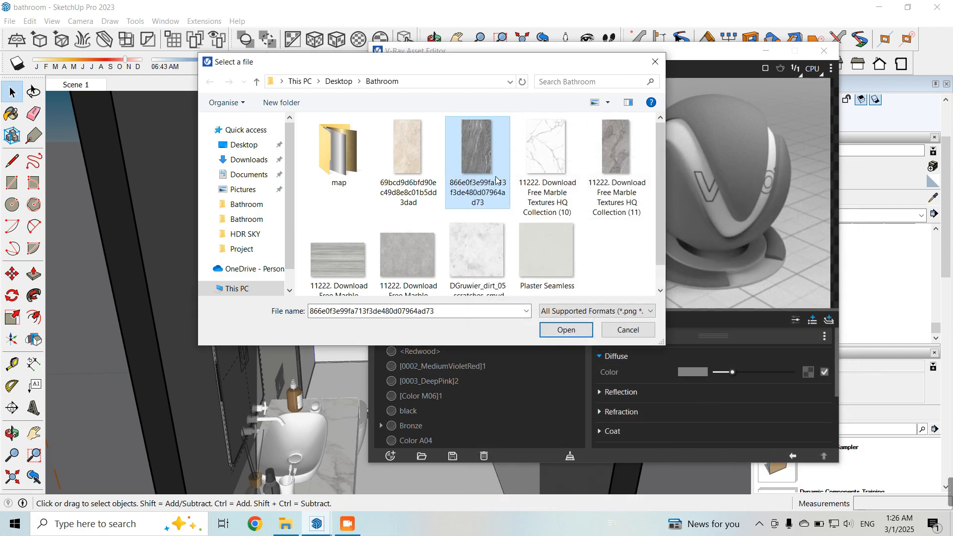
# Load "11222. Download Free Marble Textures HQ Collection (11)" as the floor material's diffuse bitmap
pyautogui.scroll(-1, 457, 269)
pyautogui.scroll(1, 385, 239)
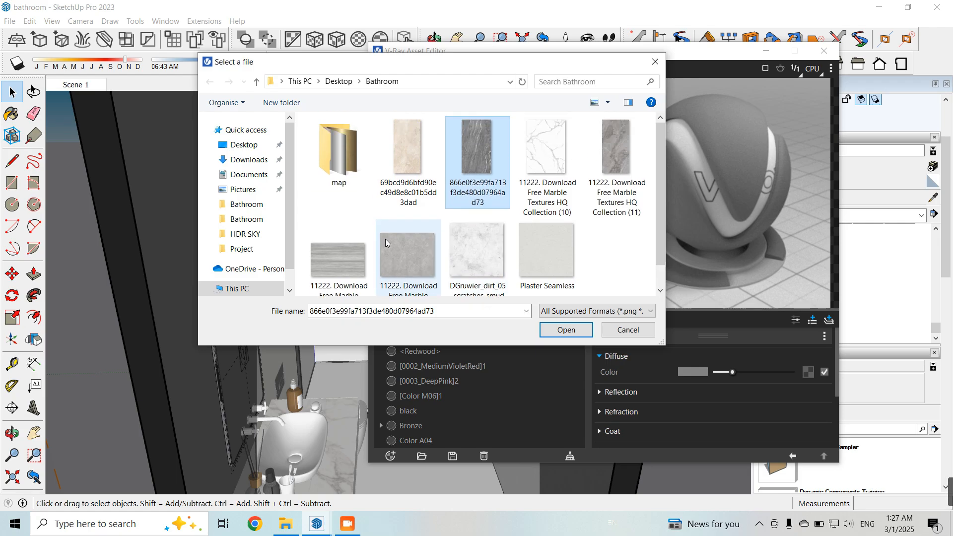
pyautogui.scroll(-1, 437, 209)
pyautogui.click(348, 244)
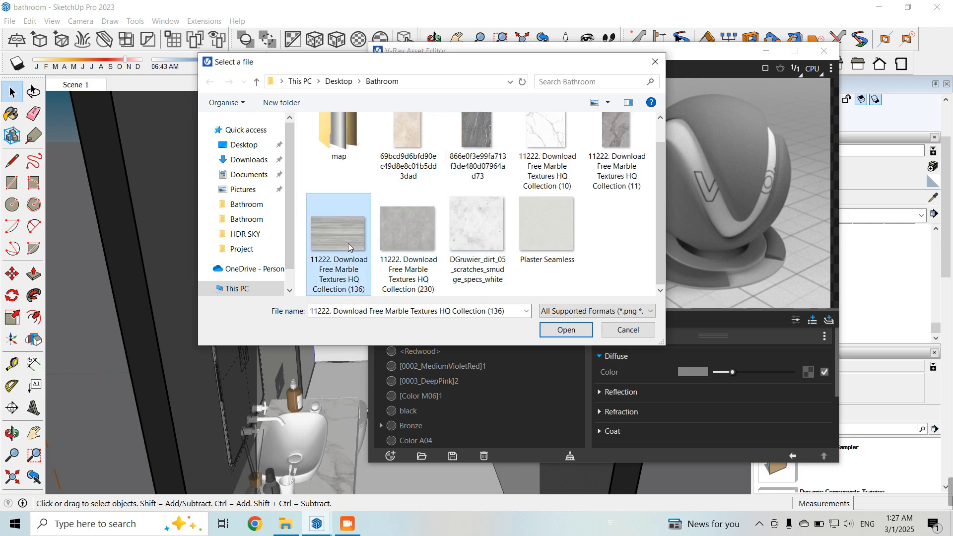
pyautogui.scroll(1, 570, 210)
pyautogui.click(588, 209)
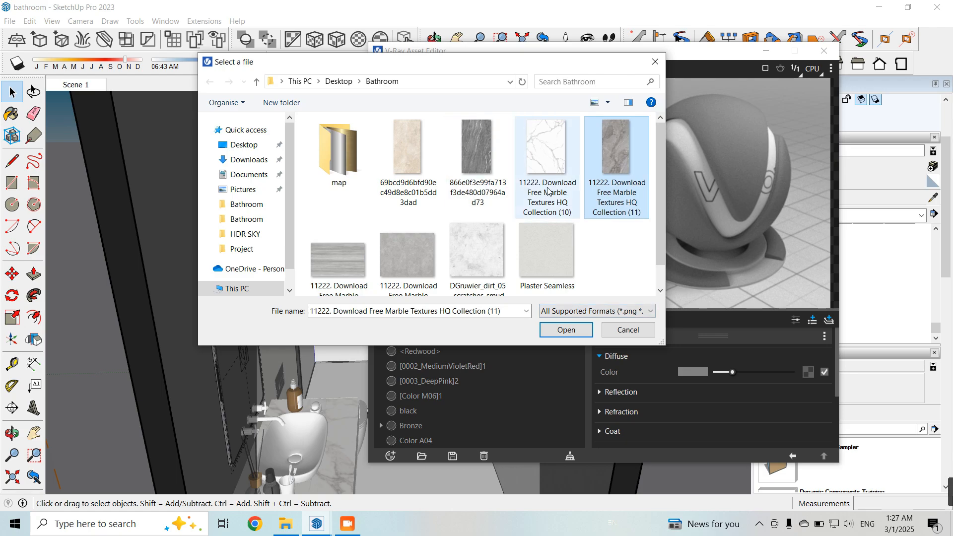
pyautogui.click(567, 329)
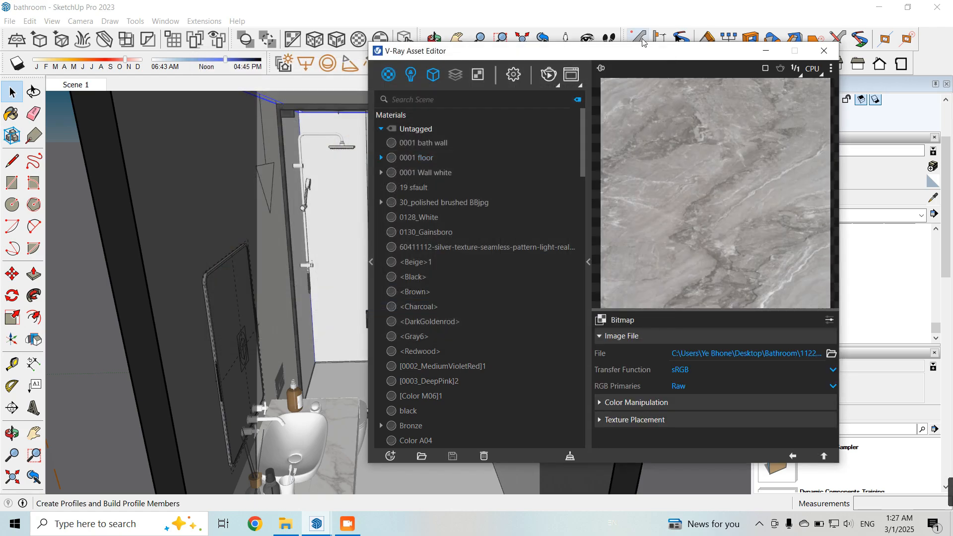
# Set the floor bitmap's RGB Primaries to sRGB Primaries and return to the material settings
pyautogui.moveTo(643, 42); pyautogui.dragTo(484, 19)
pyautogui.click(551, 364)
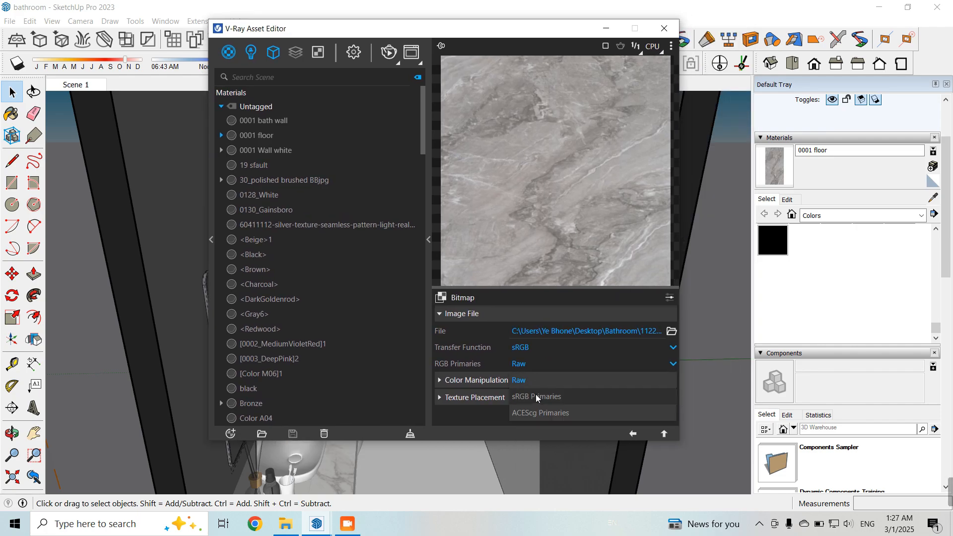
pyautogui.click(535, 394)
pyautogui.click(632, 434)
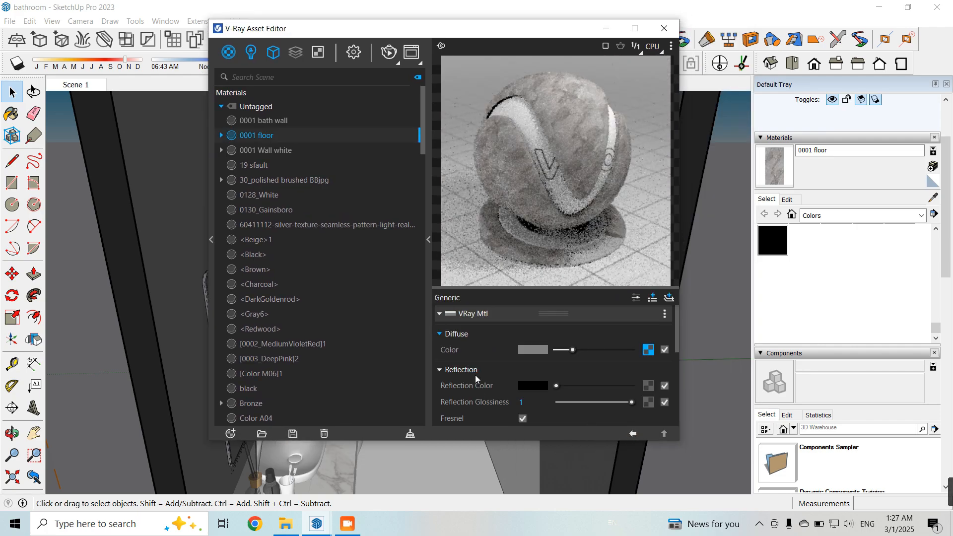
# Set the 0001 floor material's Reflection Glossiness to 0.75 and its Reflection Color to white
pyautogui.click(522, 402)
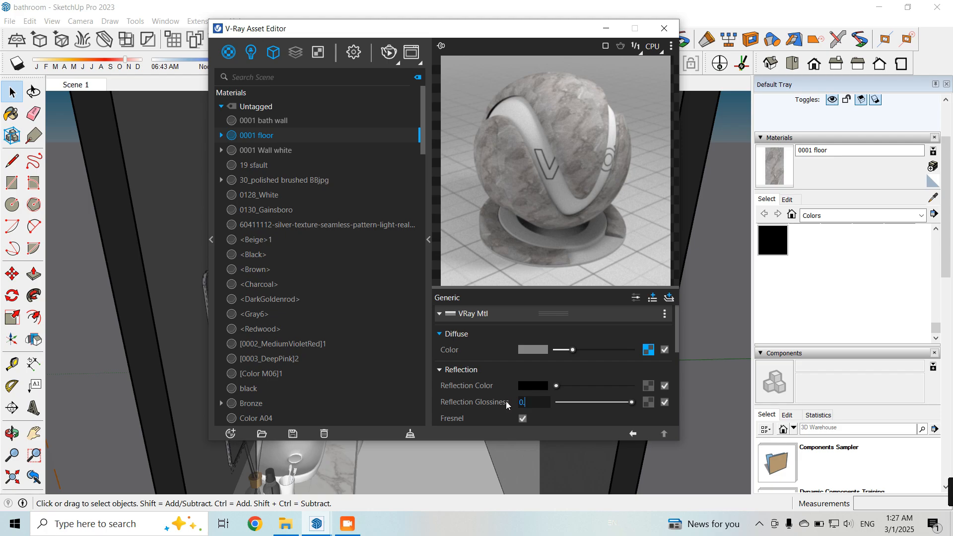
pyautogui.press('Return')
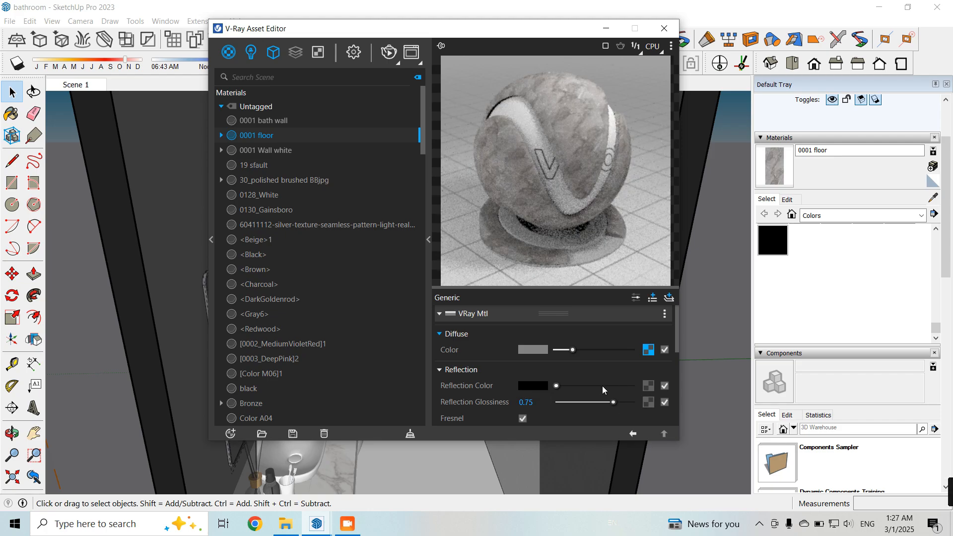
pyautogui.moveTo(603, 386); pyautogui.dragTo(636, 385)
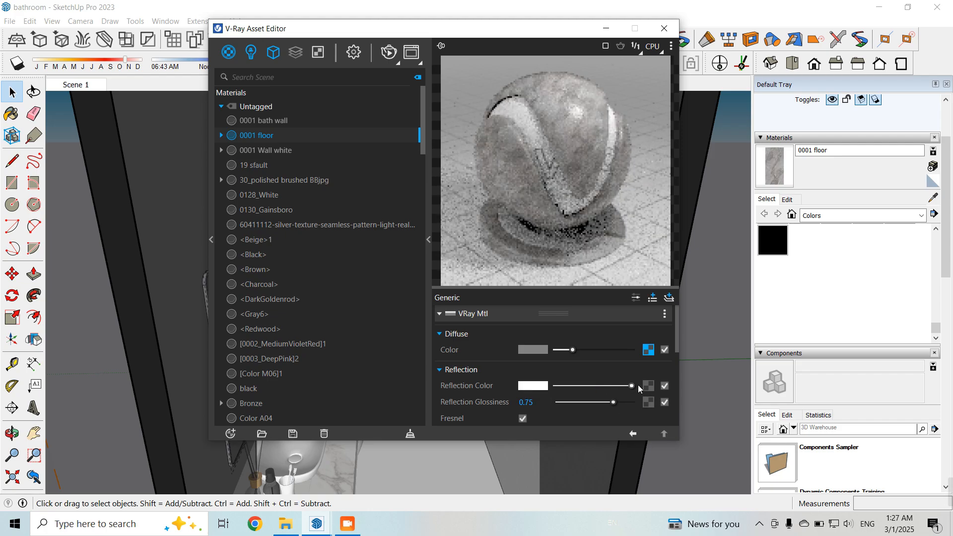
pyautogui.moveTo(482, 29); pyautogui.dragTo(642, 35)
pyautogui.moveTo(441, 466)
pyautogui.mouseDown(button='middle')
pyautogui.moveTo(362, 393)
pyautogui.moveTo(382, 323)
pyautogui.mouseUp(button='middle')
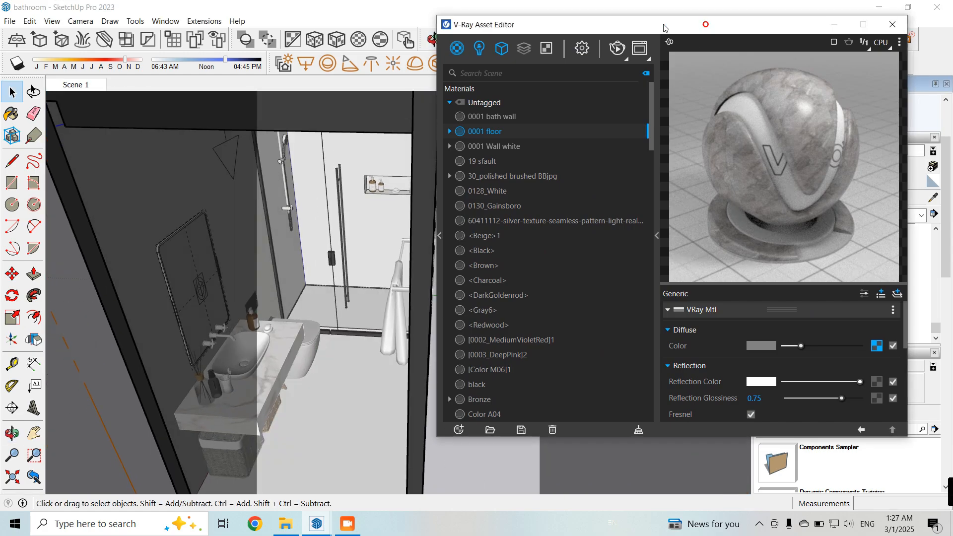
pyautogui.moveTo(702, 28); pyautogui.dragTo(628, 28)
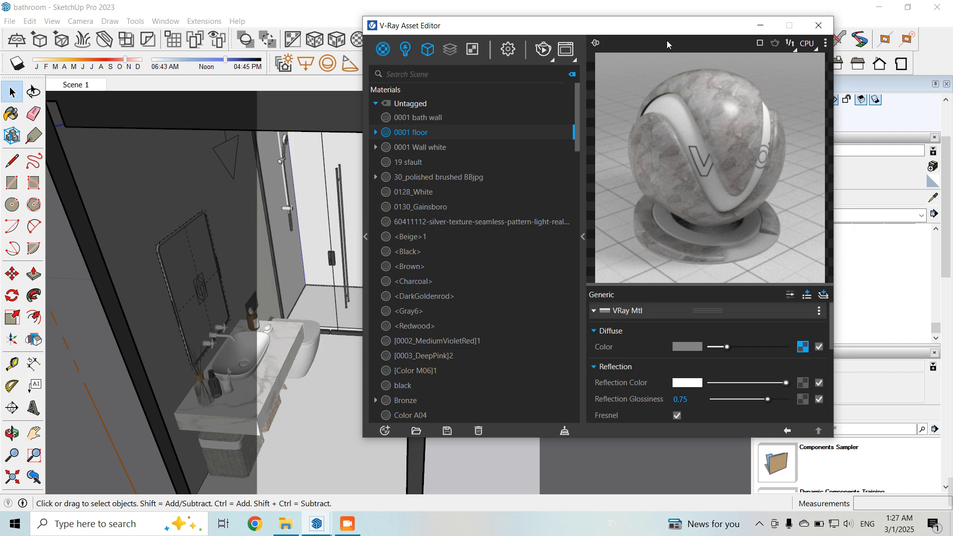
pyautogui.moveTo(662, 33); pyautogui.dragTo(600, 33)
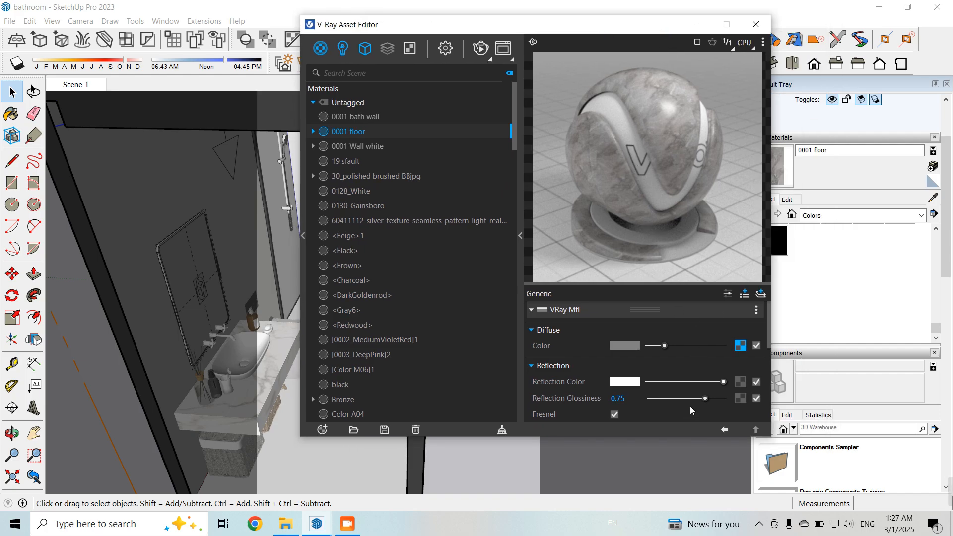
pyautogui.scroll(-2, 666, 403)
pyautogui.scroll(2, 672, 397)
pyautogui.scroll(-2, 660, 392)
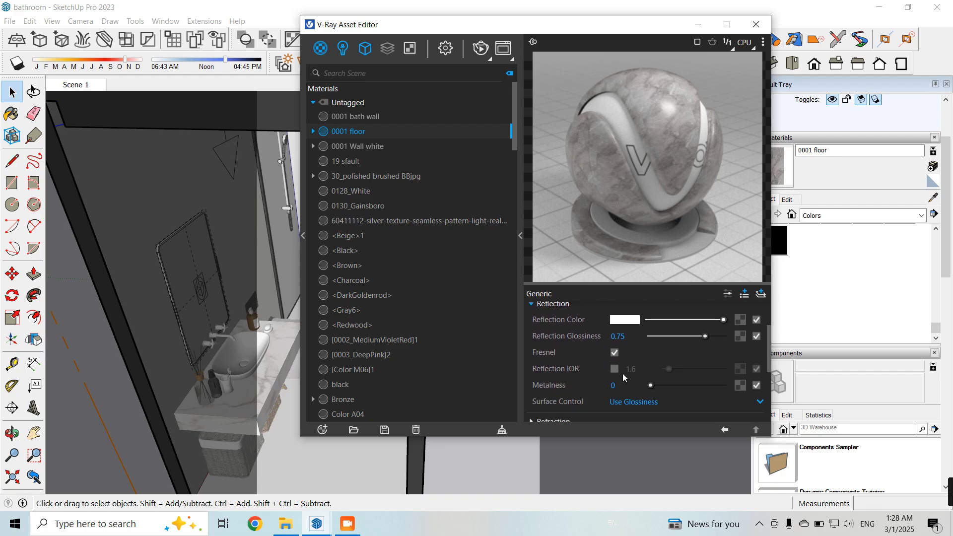
pyautogui.scroll(2, 700, 379)
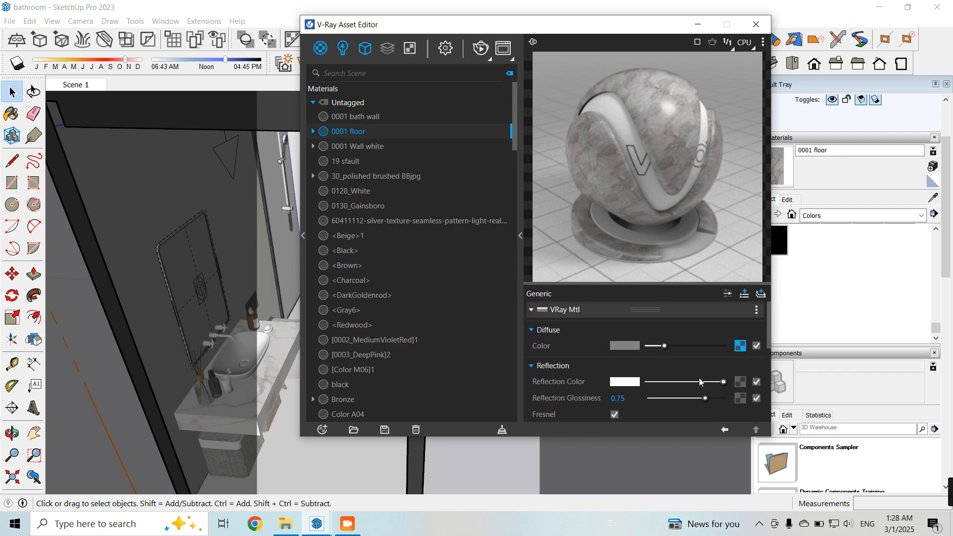
# Wrap the floor material's diffuse bitmap in a Grid texture
pyautogui.rightClick(745, 349)
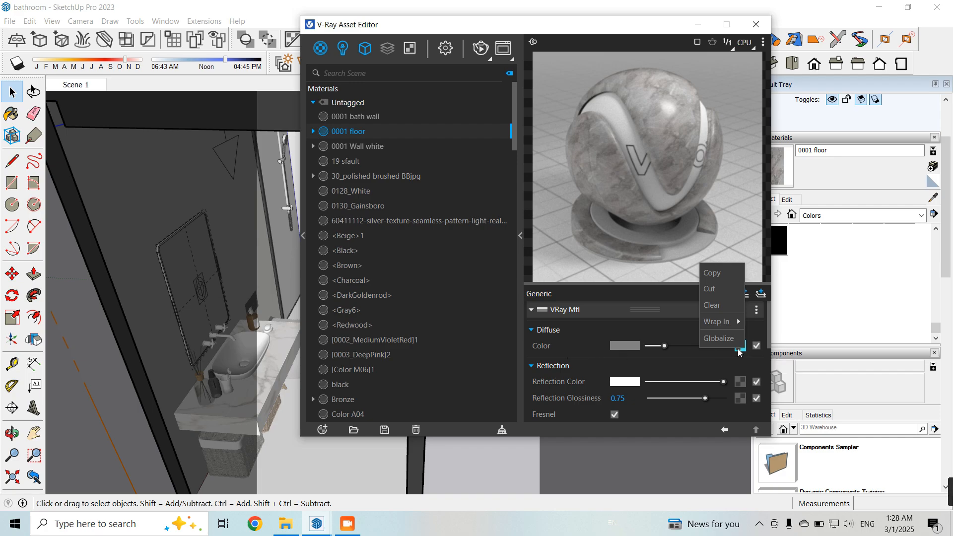
pyautogui.moveTo(720, 322)
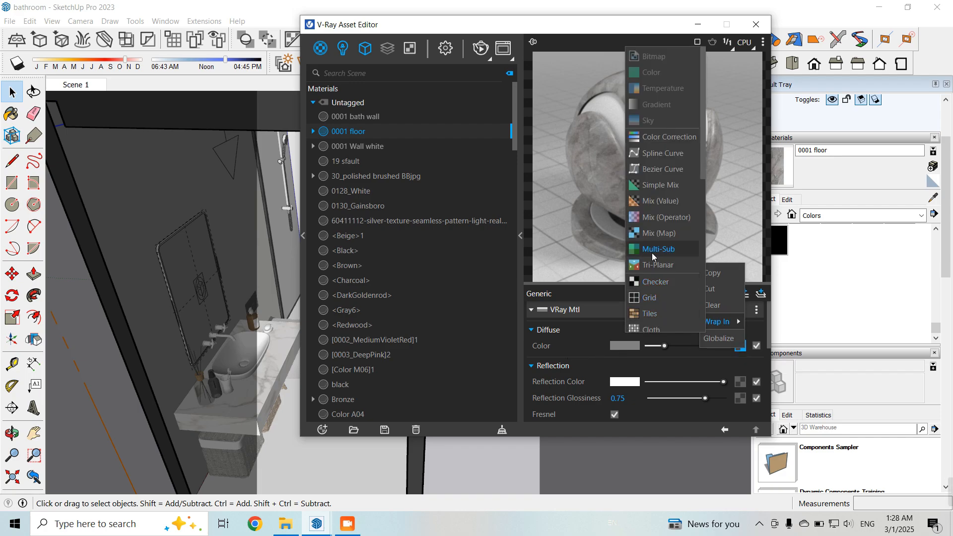
pyautogui.scroll(-7, 660, 278)
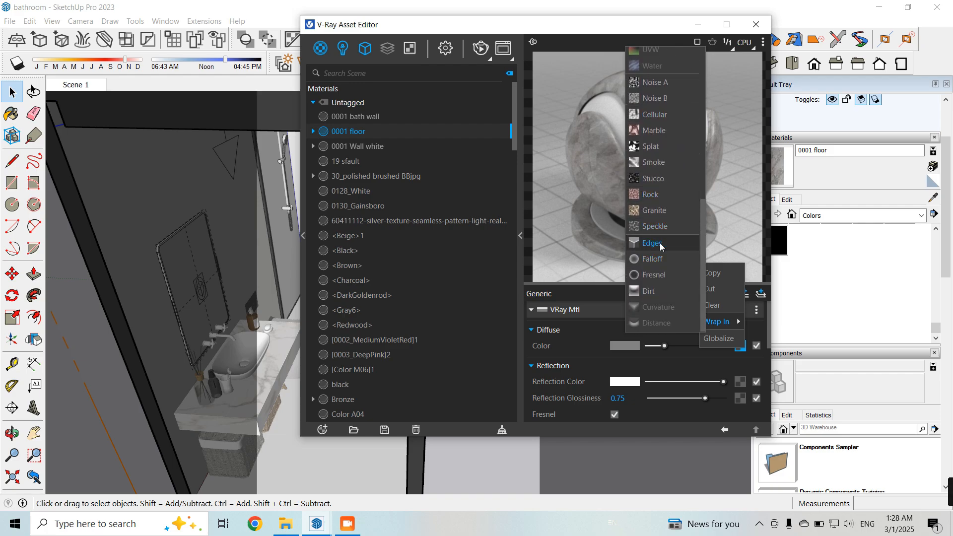
pyautogui.scroll(7, 658, 243)
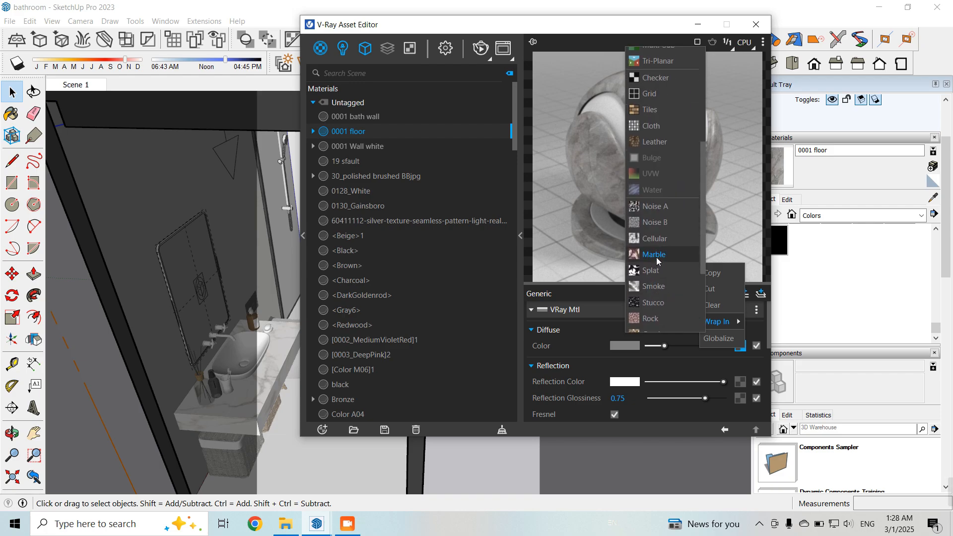
pyautogui.click(665, 219)
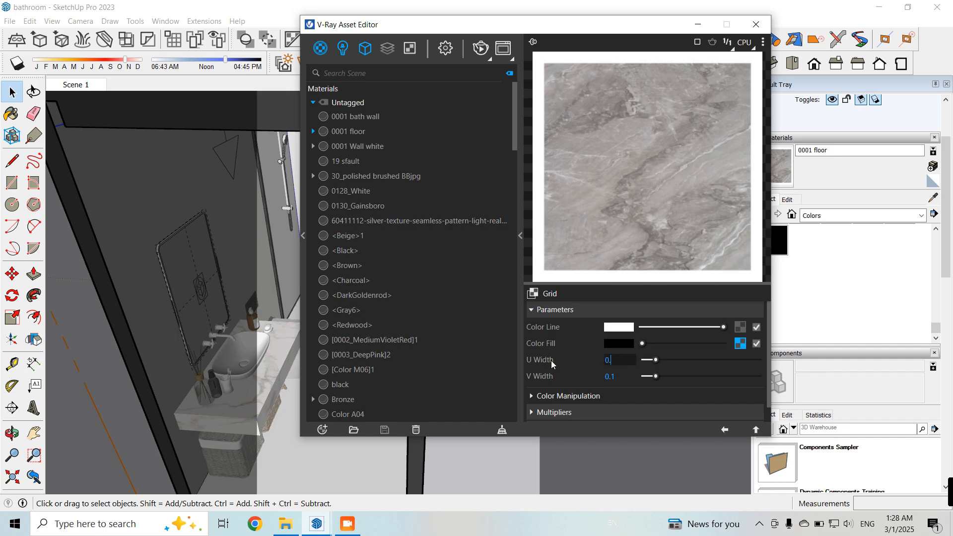
# Set the Grid texture's U Width and V Width to 0.005 and return to the floor material
pyautogui.write('5')
pyautogui.press('Return')
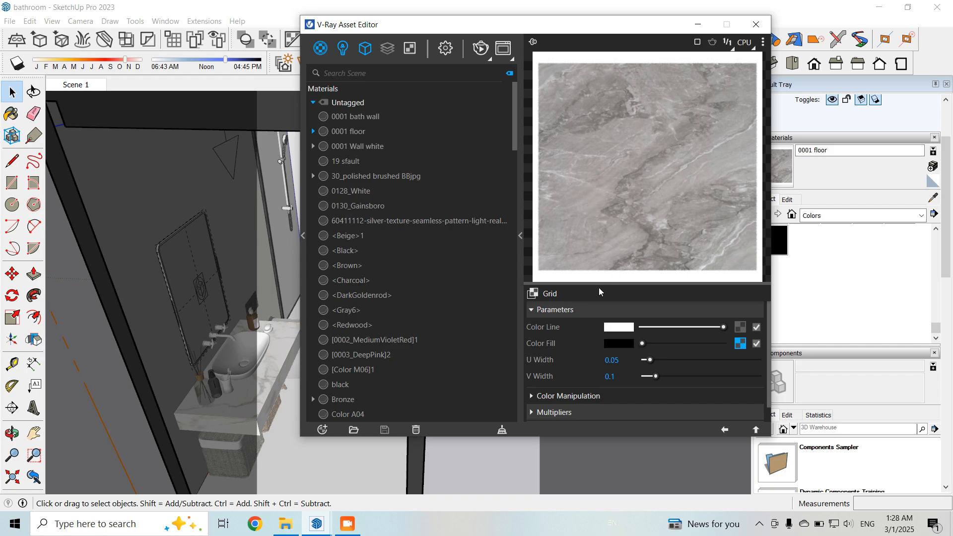
pyautogui.click(614, 360)
pyautogui.write('0.0')
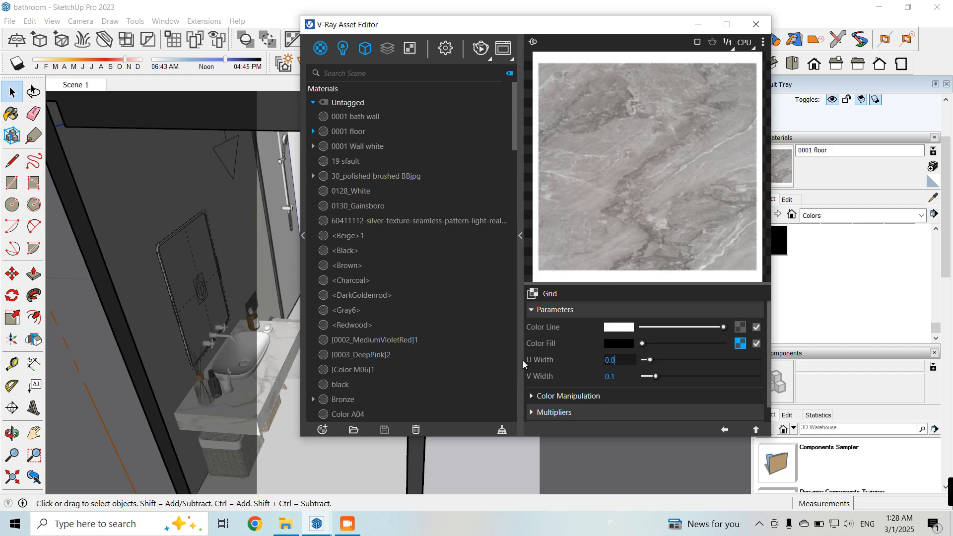
pyautogui.write('05')
pyautogui.press('Return')
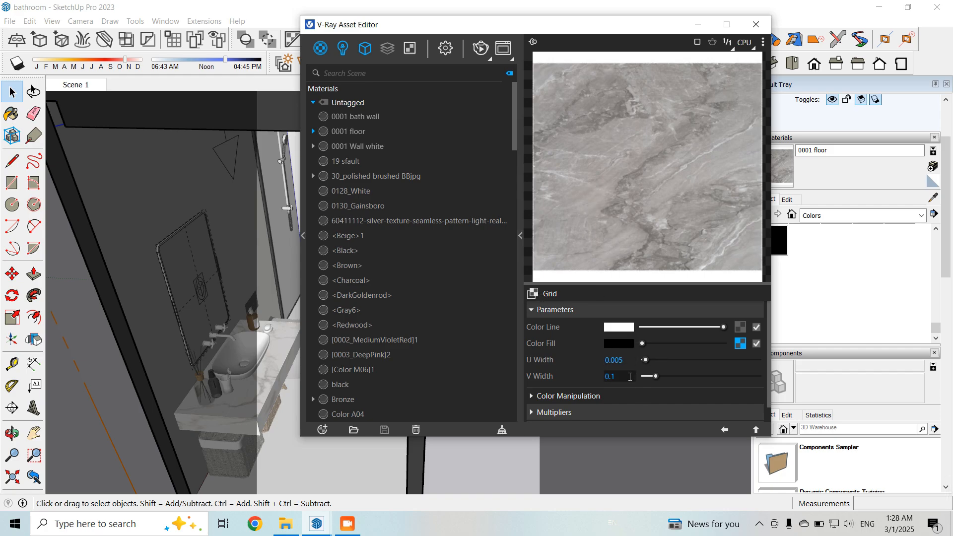
pyautogui.write('0.005')
pyautogui.press('Return')
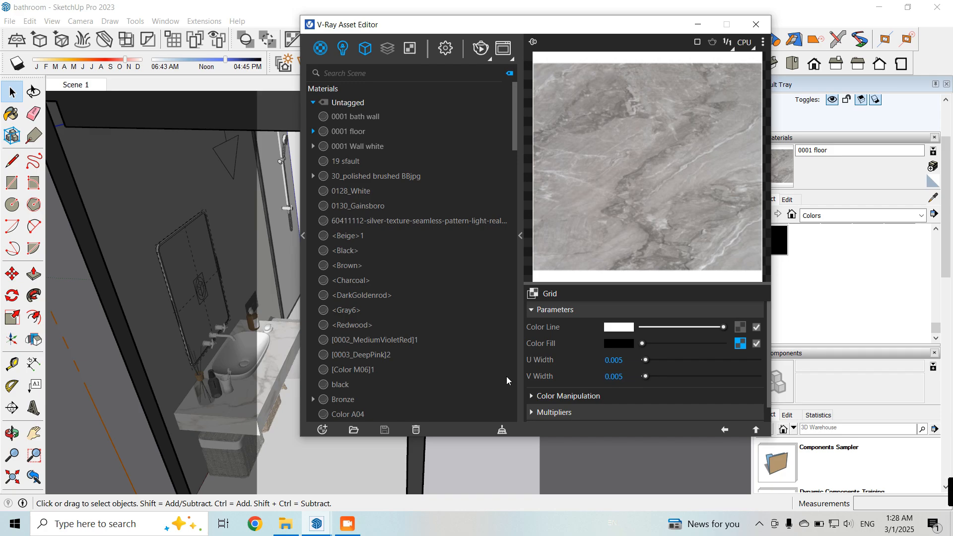
pyautogui.click(726, 430)
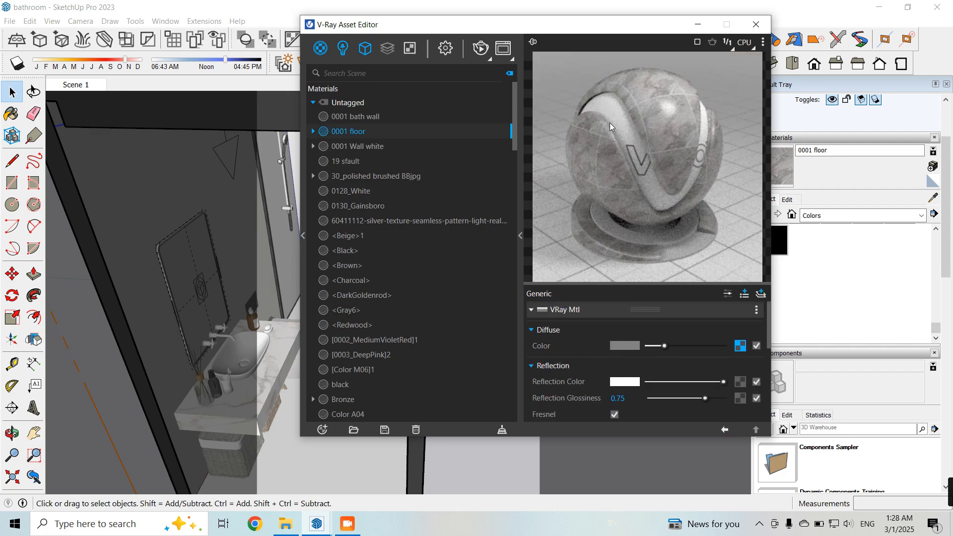
# Apply the 0001 floor material to the bathroom floor face and close the Asset Editor
pyautogui.moveTo(574, 33); pyautogui.dragTo(860, 50)
pyautogui.moveTo(370, 365); pyautogui.dragTo(404, 373, button='middle')
pyautogui.moveTo(710, 43); pyautogui.dragTo(539, 27)
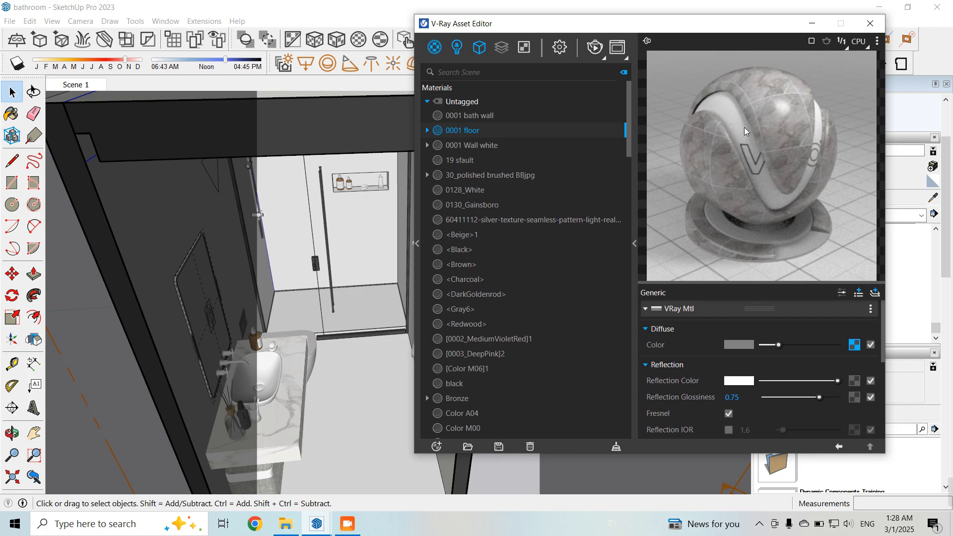
pyautogui.click(353, 394)
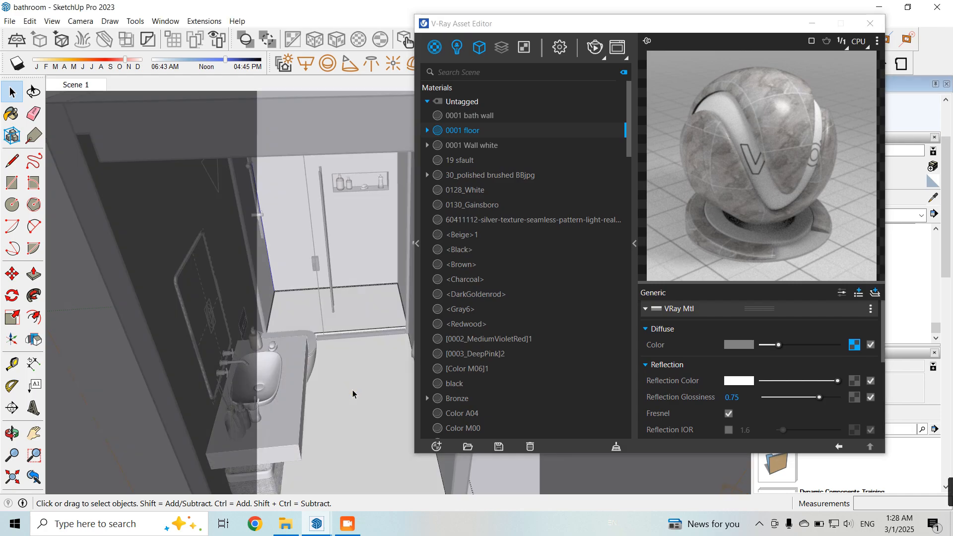
pyautogui.click(352, 398)
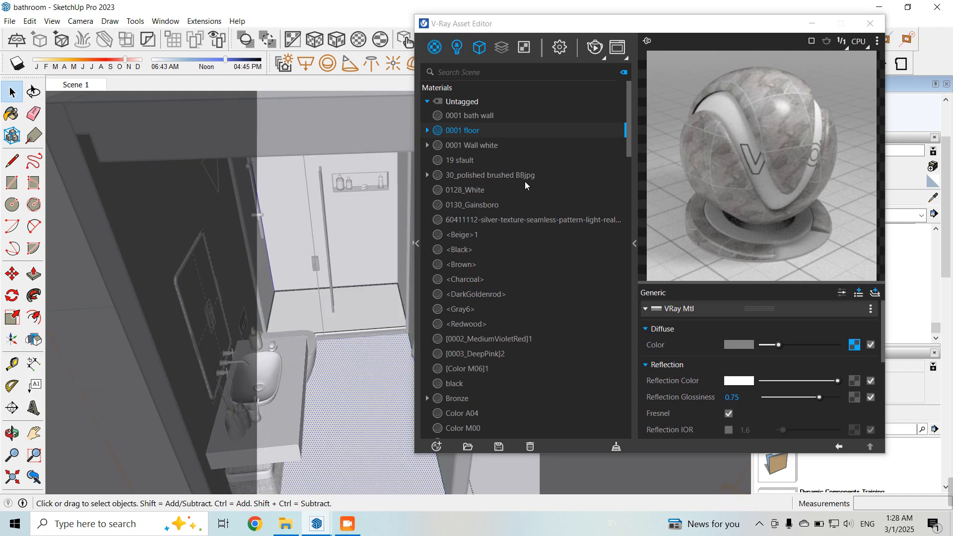
pyautogui.rightClick(496, 132)
pyautogui.click(532, 153)
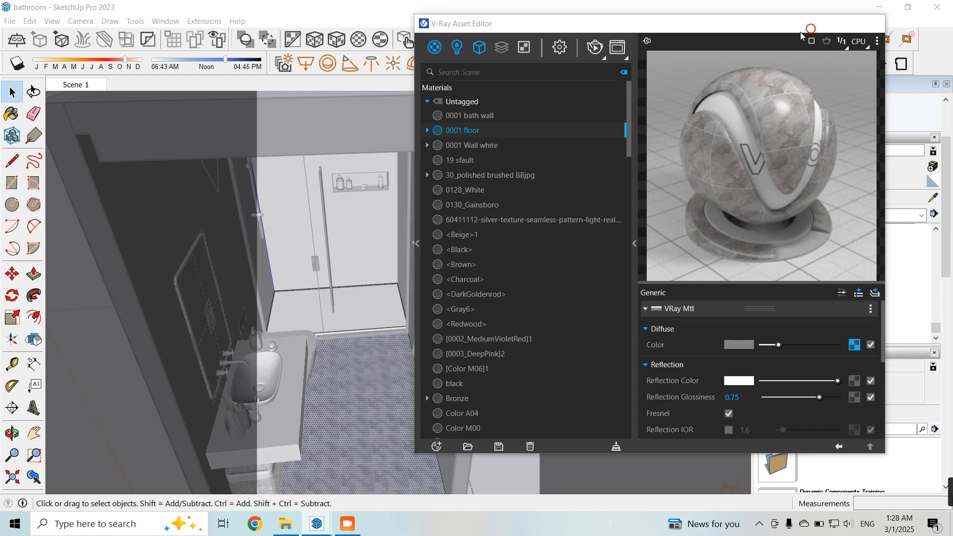
pyautogui.click(870, 23)
# Set the 0001 floor material's texture width to 20" with the height kept proportional
pyautogui.scroll(-2, 373, 409)
pyautogui.moveTo(373, 409); pyautogui.dragTo(318, 499, button='middle')
pyautogui.scroll(8, 390, 385)
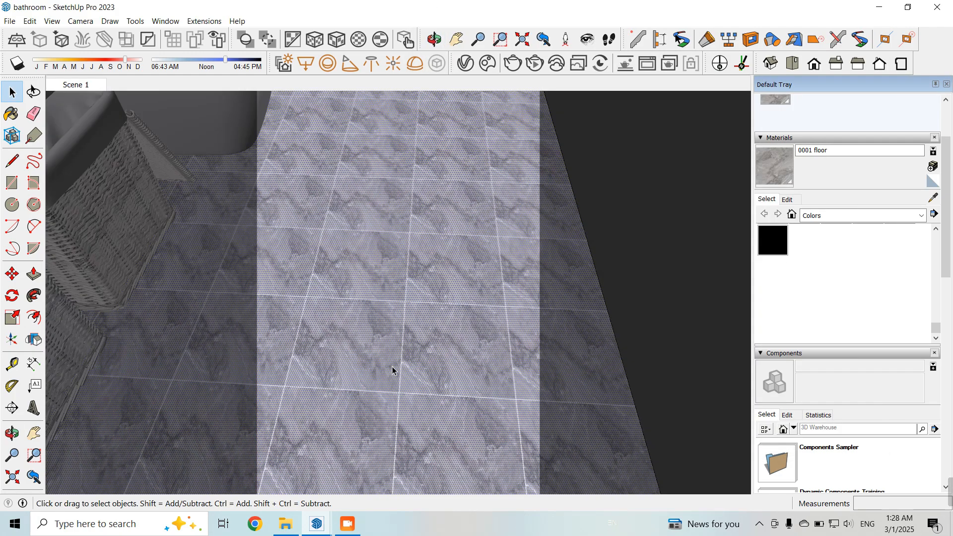
pyautogui.click(788, 200)
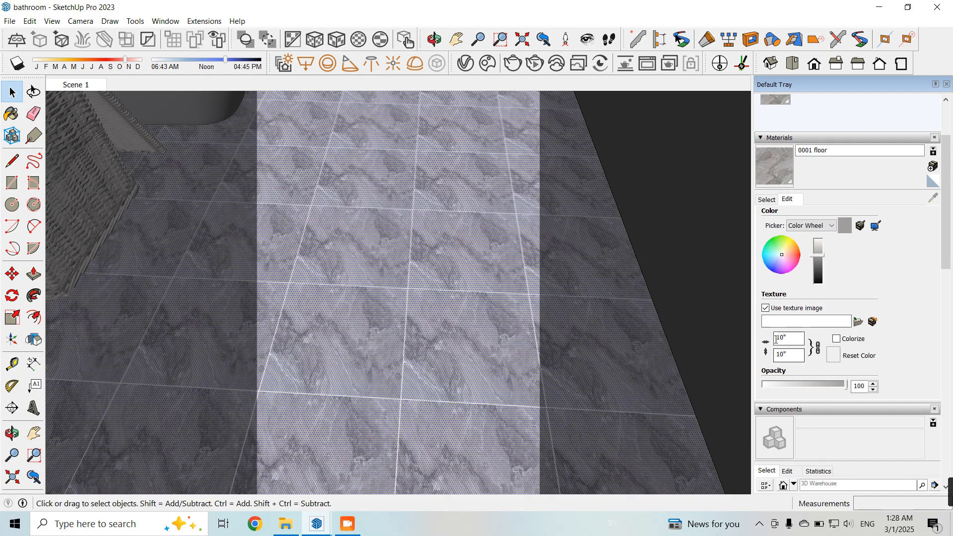
pyautogui.moveTo(780, 338); pyautogui.dragTo(766, 339)
pyautogui.write('2')
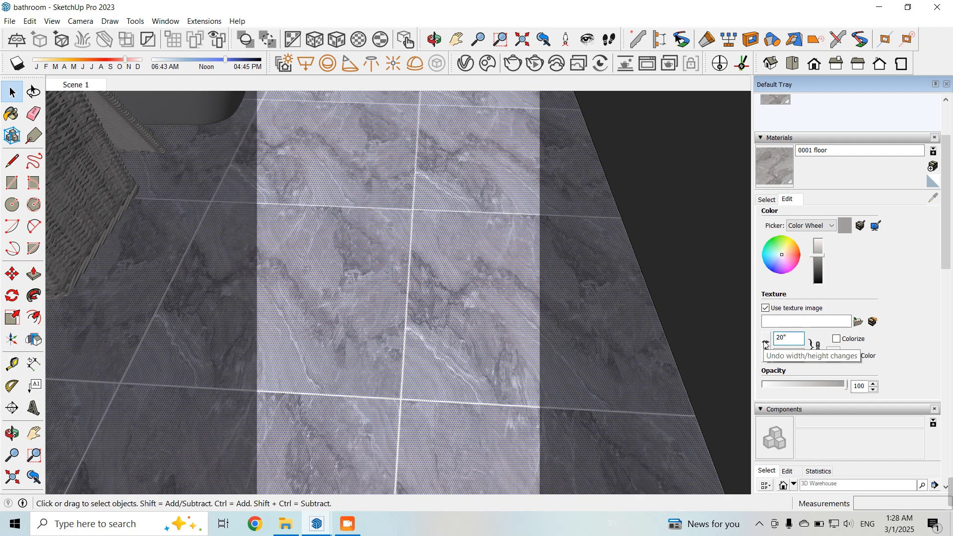
pyautogui.scroll(-2, 666, 334)
pyautogui.scroll(-6, 362, 260)
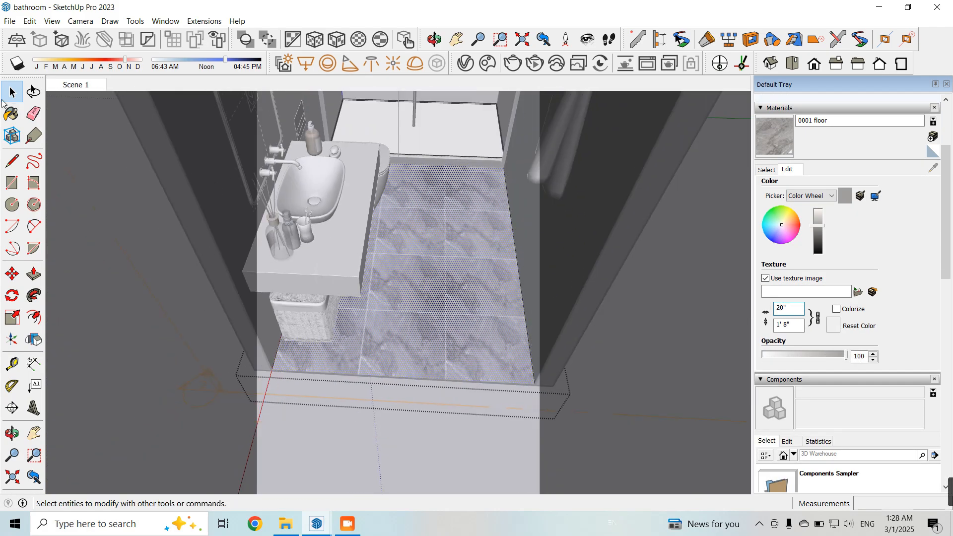
pyautogui.scroll(10, 407, 412)
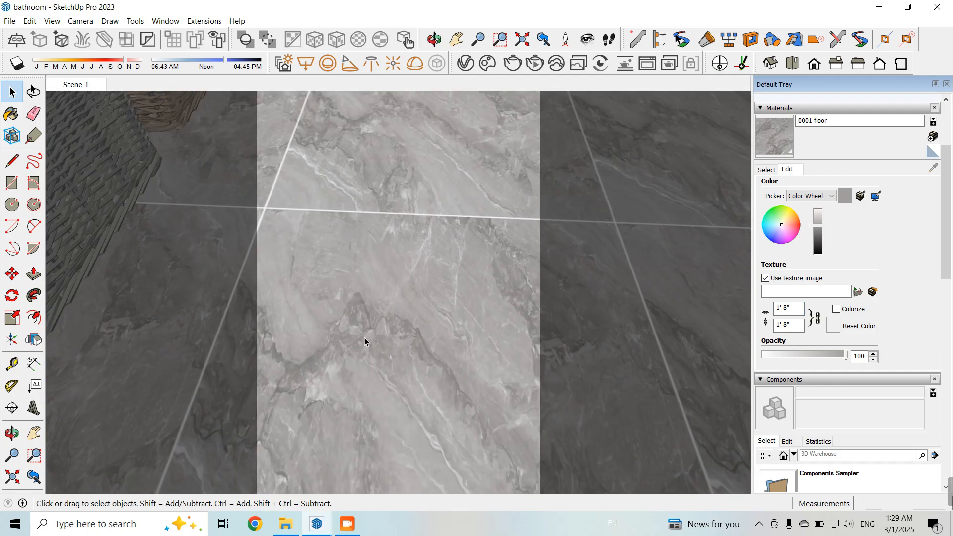
# Reposition the tile texture on the main floor face, shifting it slightly toward the shower, and deselect the face
pyautogui.moveTo(421, 372); pyautogui.dragTo(434, 432, button='middle')
pyautogui.scroll(-5, 428, 343)
pyautogui.moveTo(449, 332); pyautogui.dragTo(461, 226, button='middle')
pyautogui.scroll(2, 461, 227)
pyautogui.doubleClick(445, 273)
pyautogui.tripleClick(446, 273)
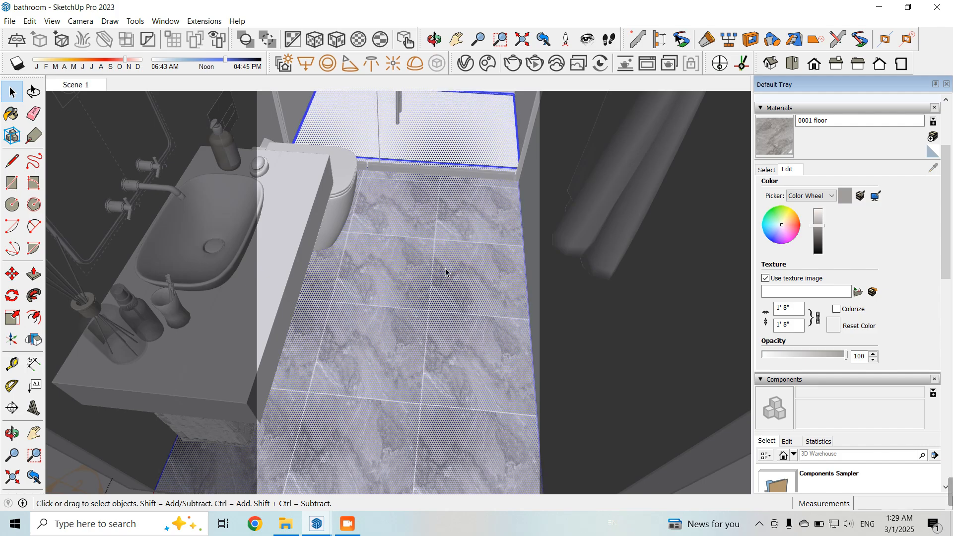
pyautogui.click(446, 273)
pyautogui.rightClick(446, 273)
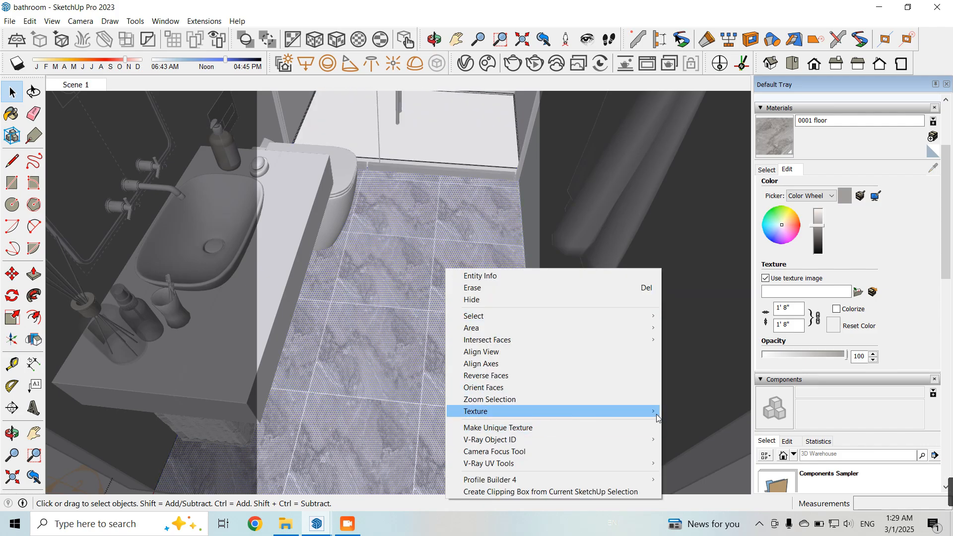
pyautogui.moveTo(650, 411)
pyautogui.click(686, 412)
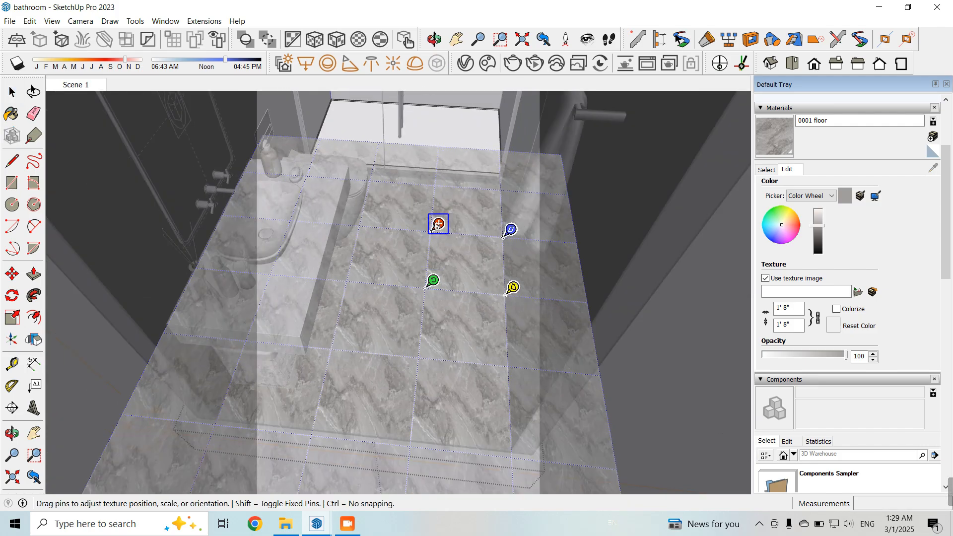
pyautogui.moveTo(436, 223); pyautogui.dragTo(436, 217)
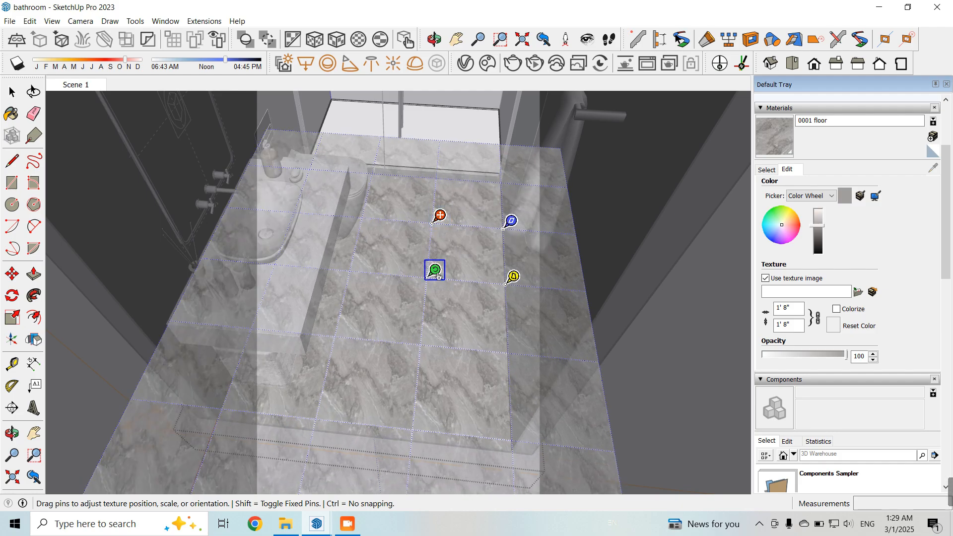
pyautogui.moveTo(435, 272); pyautogui.dragTo(435, 280)
pyautogui.click(13, 89)
pyautogui.scroll(-2, 258, 201)
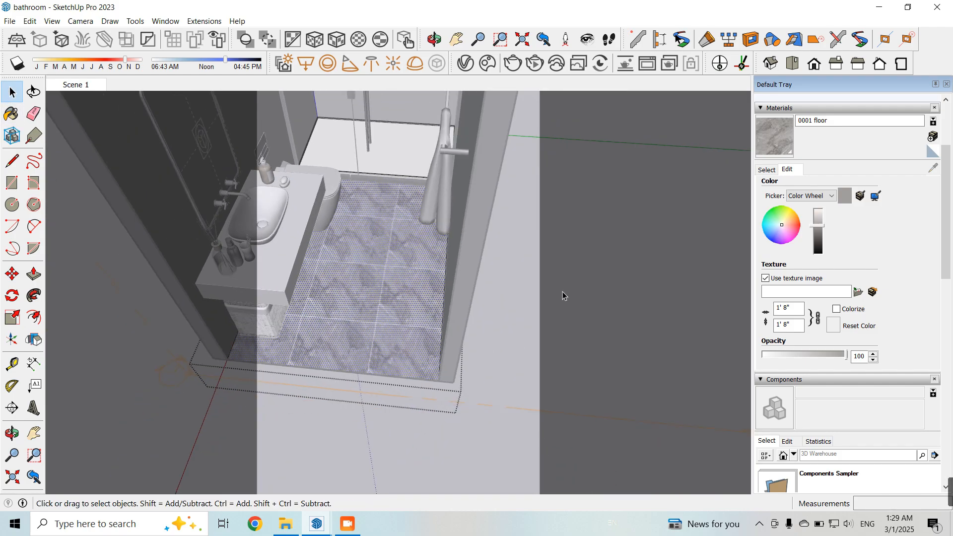
pyautogui.click(582, 294)
# Measure from a grout line corner of the floor tiles with the Tape Measure
pyautogui.moveTo(338, 270); pyautogui.dragTo(349, 324, button='middle')
pyautogui.scroll(3, 349, 323)
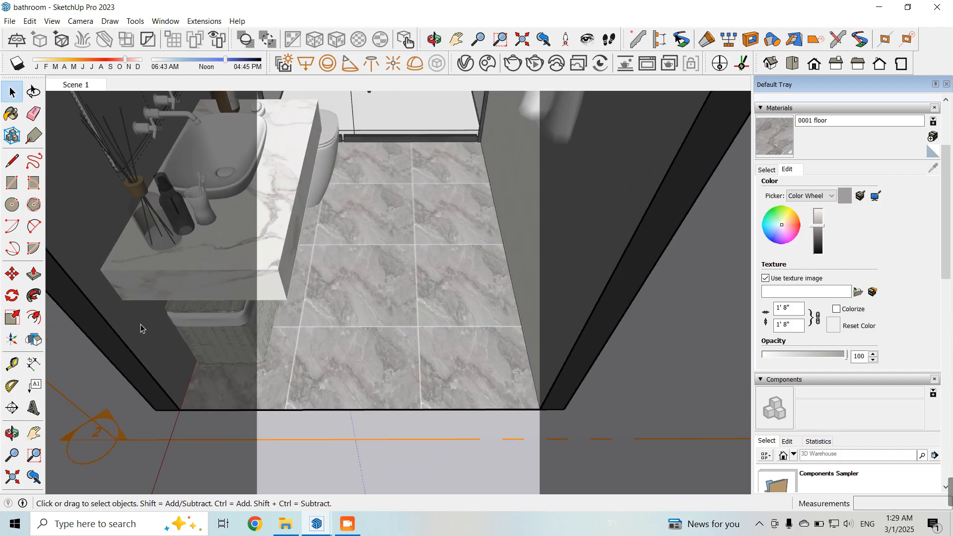
pyautogui.click(12, 364)
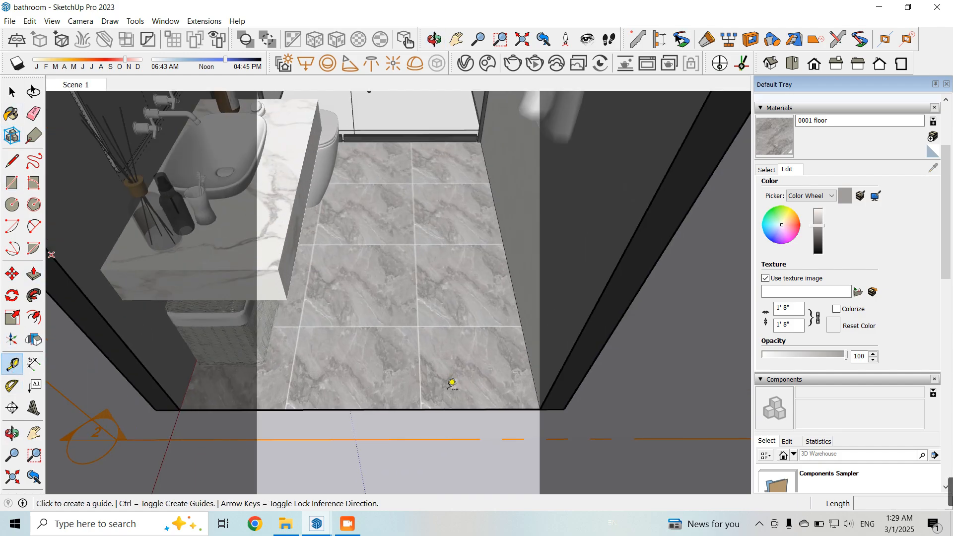
pyautogui.scroll(2, 268, 311)
pyautogui.click(267, 314)
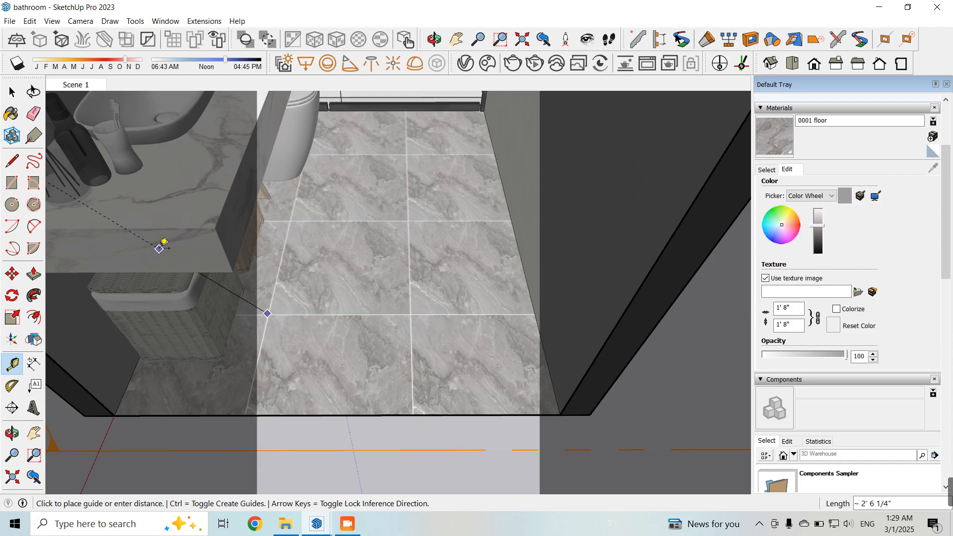
pyautogui.click(11, 93)
pyautogui.scroll(-8, 468, 309)
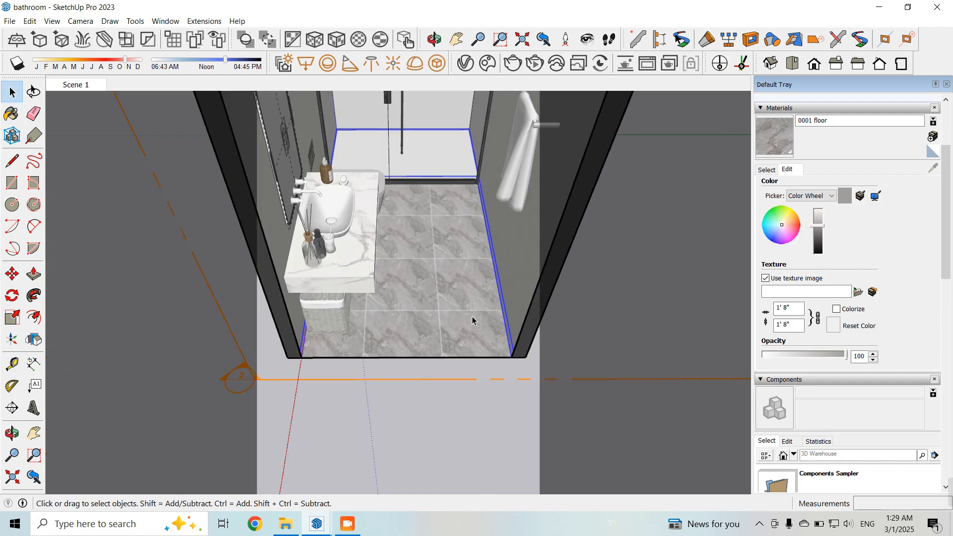
# Sample the 0001 floor material from the tiled floor in front of the shower
pyautogui.moveTo(472, 319); pyautogui.dragTo(521, 316, button='middle')
pyautogui.scroll(2, 410, 321)
pyautogui.scroll(-4, 410, 321)
pyautogui.scroll(7, 461, 302)
pyautogui.scroll(-8, 461, 301)
pyautogui.scroll(4, 449, 318)
pyautogui.scroll(10, 521, 316)
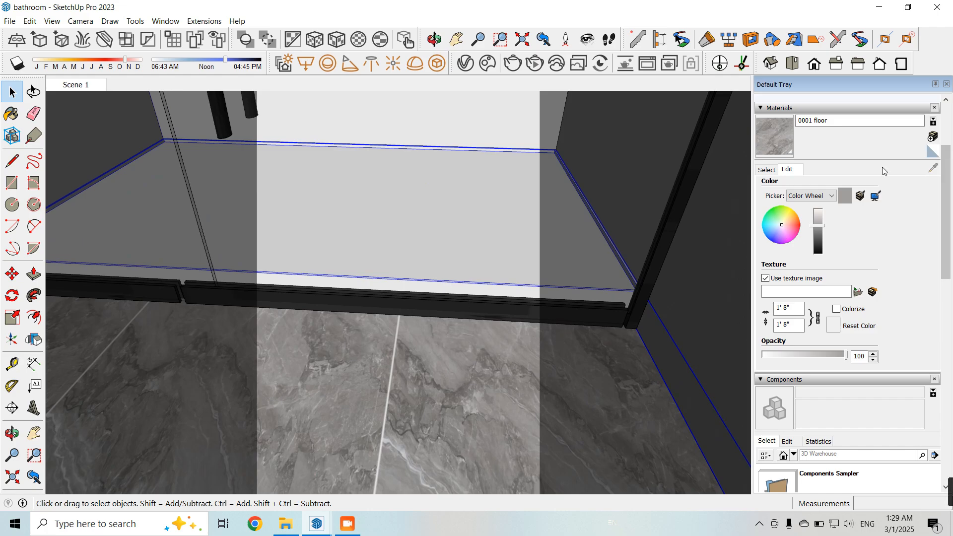
pyautogui.click(767, 169)
pyautogui.click(933, 168)
pyautogui.click(486, 370)
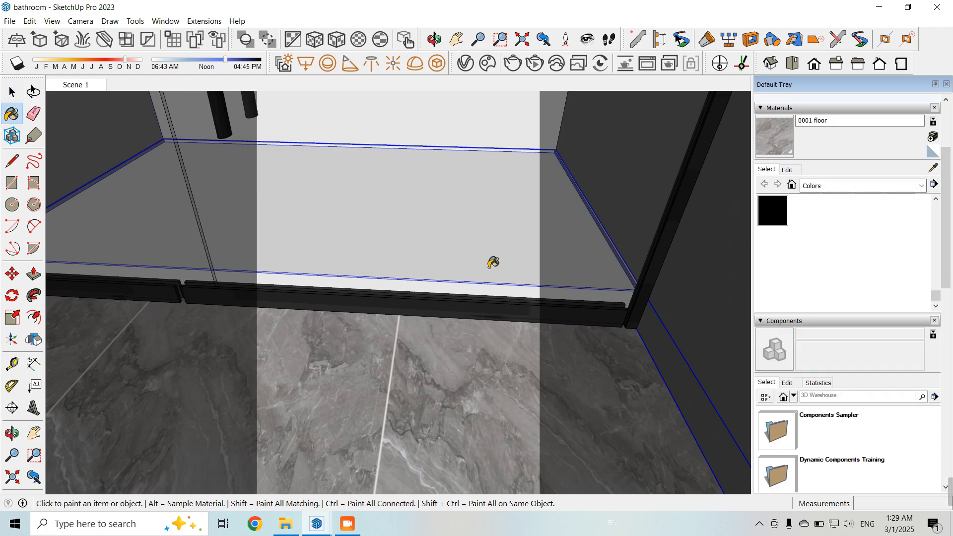
# Hide the shower glass enclosure and paint the raised shower floor and its front step with the 0001 floor material
pyautogui.click(12, 91)
pyautogui.click(321, 270)
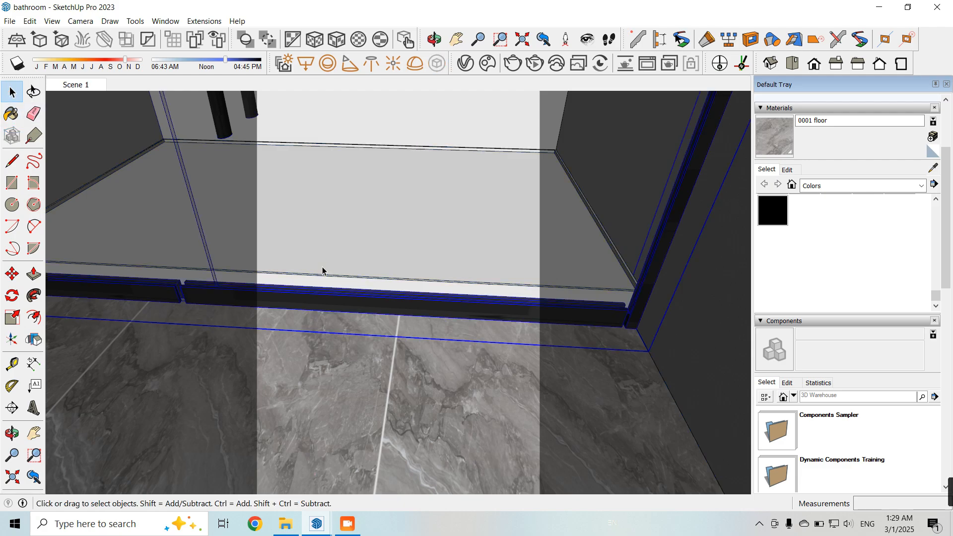
pyautogui.rightClick(322, 271)
pyautogui.click(352, 31)
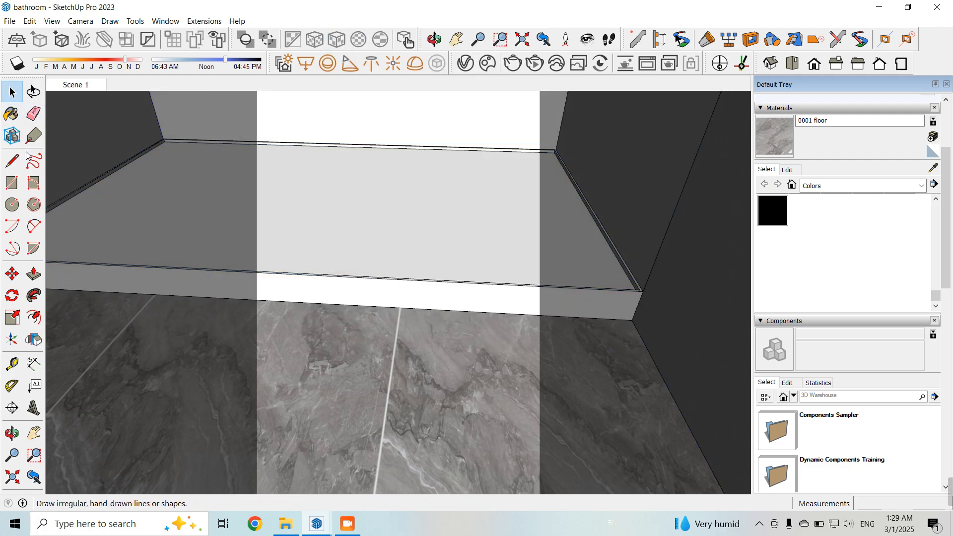
pyautogui.click(12, 113)
pyautogui.click(436, 278)
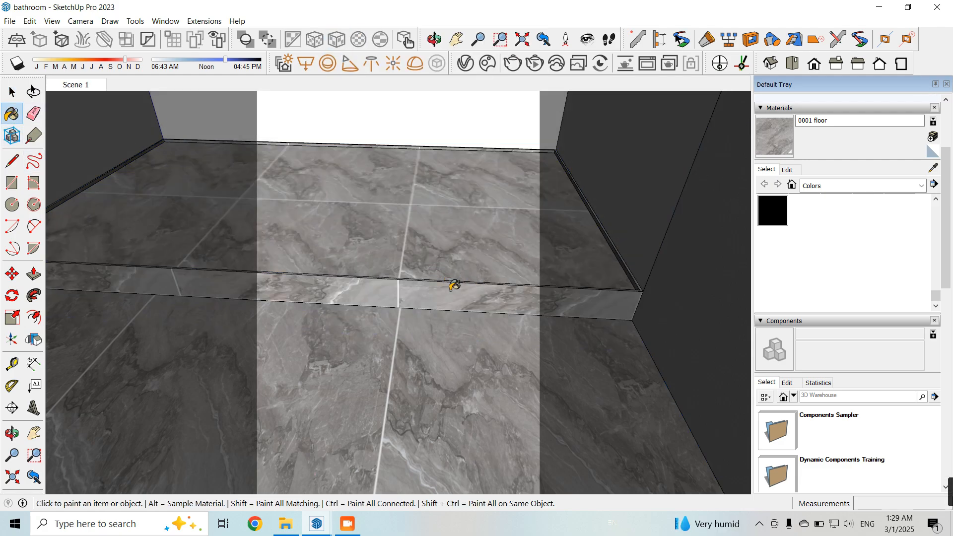
# Shift the main floor face's texture slightly so its grout line meets the one on the shower step
pyautogui.click(12, 91)
pyautogui.scroll(3, 387, 308)
pyautogui.moveTo(409, 308); pyautogui.dragTo(431, 328, button='middle')
pyautogui.scroll(2, 431, 328)
pyautogui.click(431, 326)
pyautogui.rightClick(431, 327)
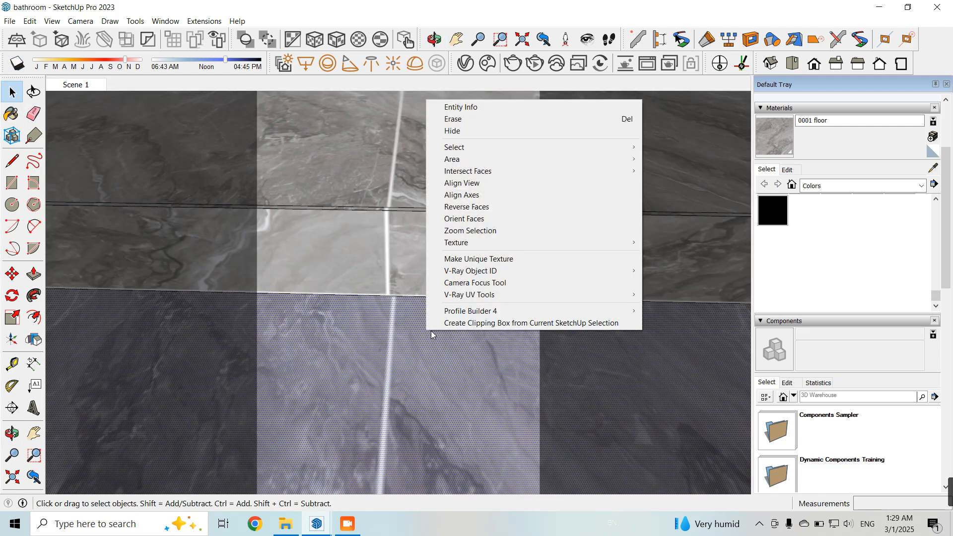
pyautogui.moveTo(516, 243)
pyautogui.click(666, 242)
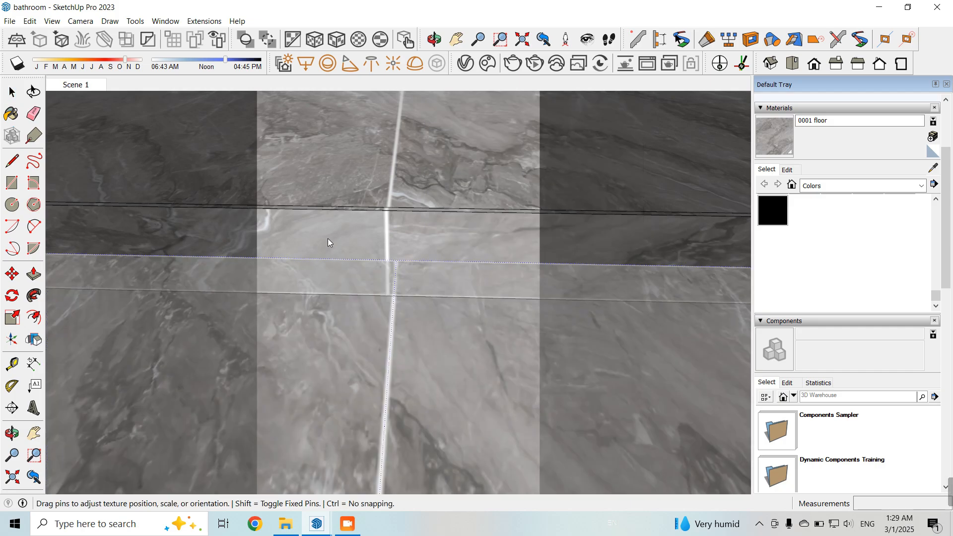
pyautogui.scroll(-5, 329, 245)
pyautogui.scroll(-1, 421, 200)
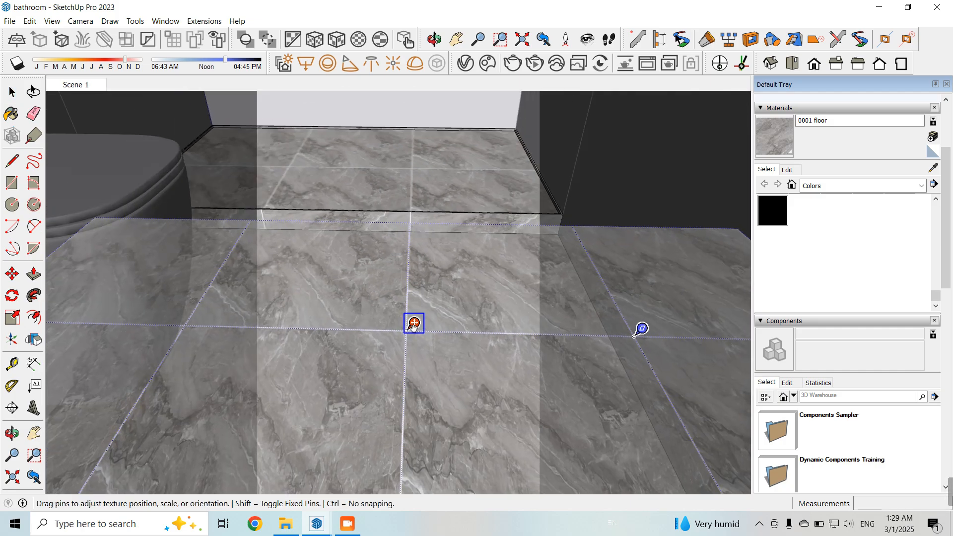
pyautogui.moveTo(413, 326); pyautogui.dragTo(415, 327)
pyautogui.click(12, 91)
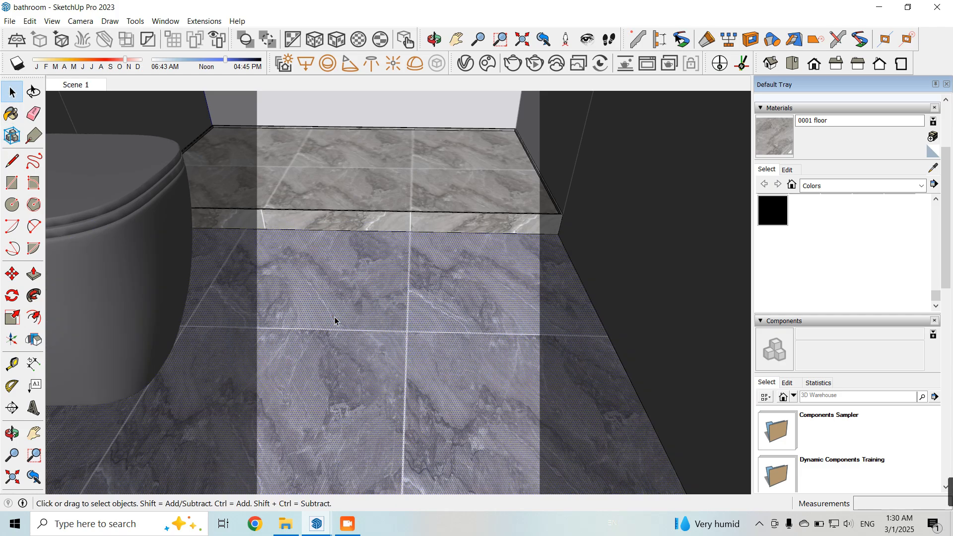
pyautogui.scroll(-5, 336, 320)
pyautogui.click(646, 308)
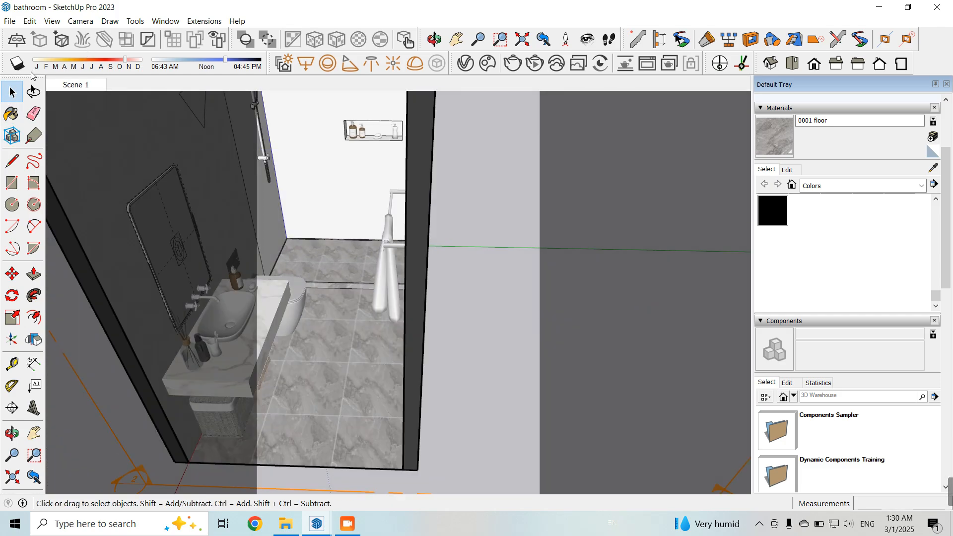
# Return to the Scene 1 view and examine the shower walls
pyautogui.click(69, 86)
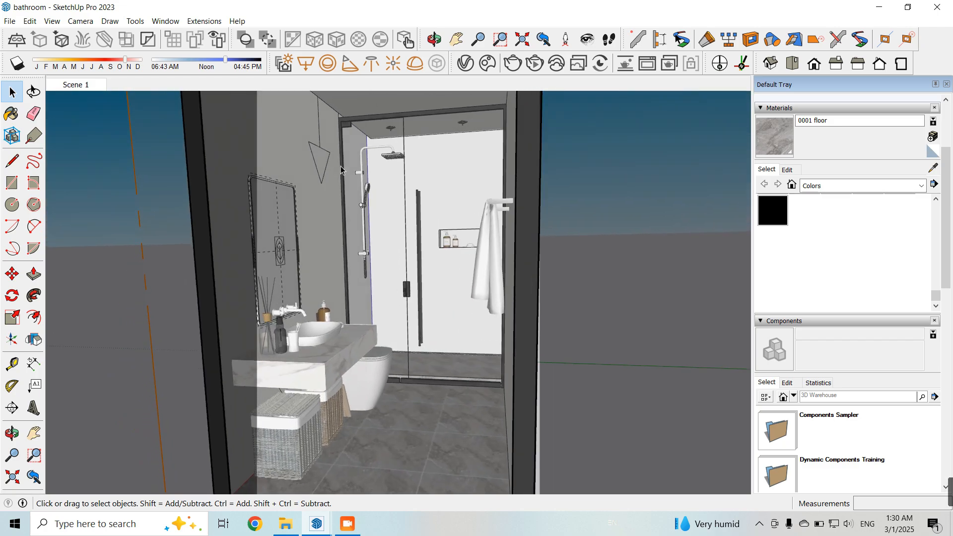
pyautogui.moveTo(435, 453); pyautogui.dragTo(559, 471, button='middle')
pyautogui.scroll(3, 450, 118)
pyautogui.moveTo(453, 228); pyautogui.dragTo(427, 230, button='middle')
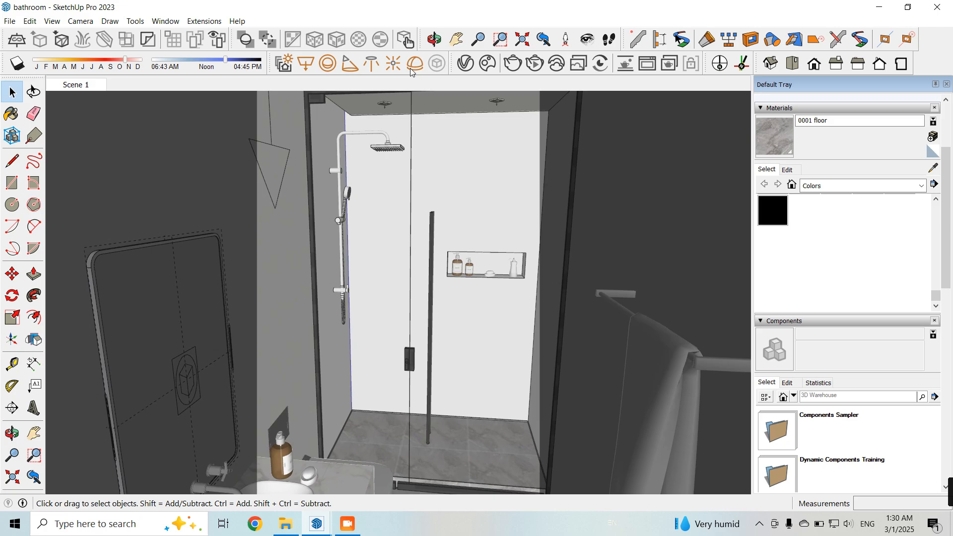
# Load the dark veined marble image 866e0f3e99fa713f3de480d07964ad73 as the diffuse bitmap of the V-Ray material 0001 bath wall
pyautogui.click(465, 66)
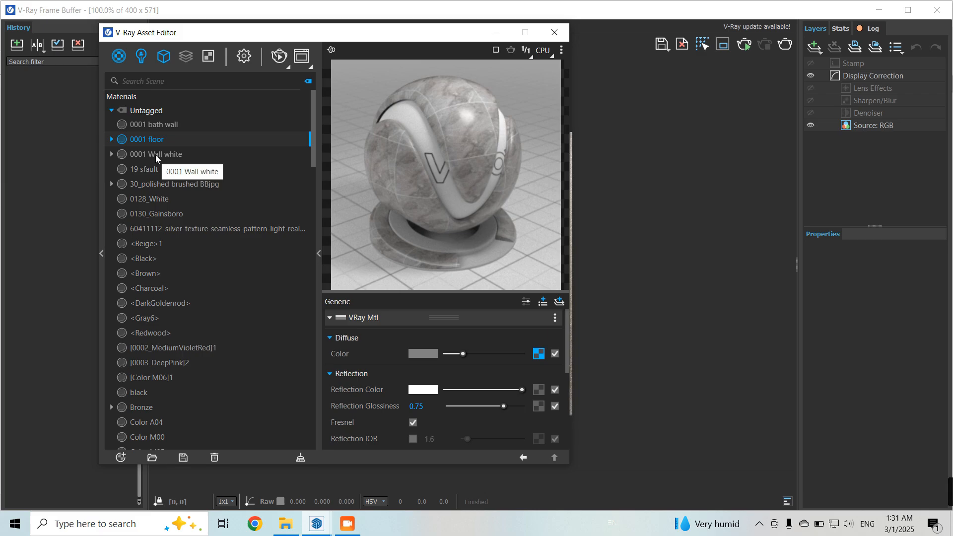
pyautogui.click(148, 155)
pyautogui.click(165, 128)
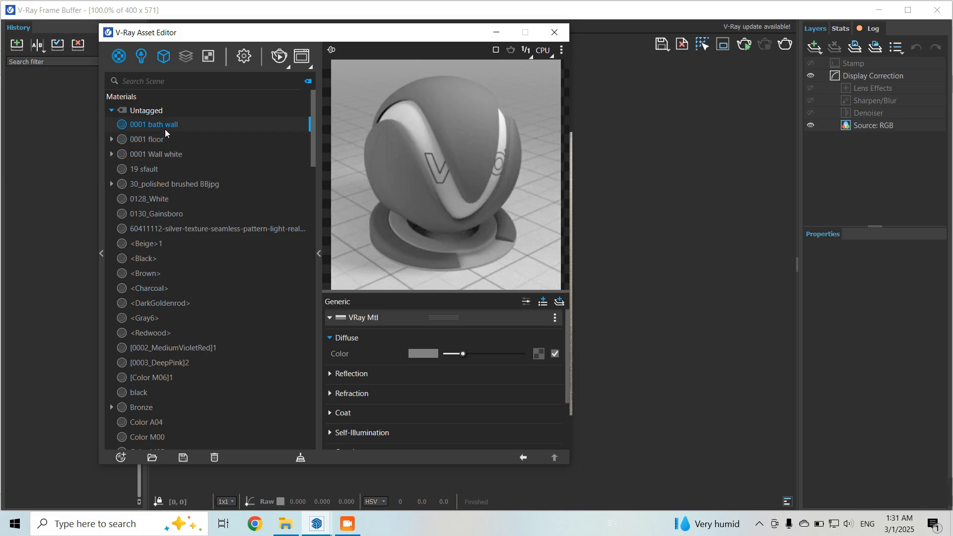
pyautogui.click(538, 354)
pyautogui.click(491, 70)
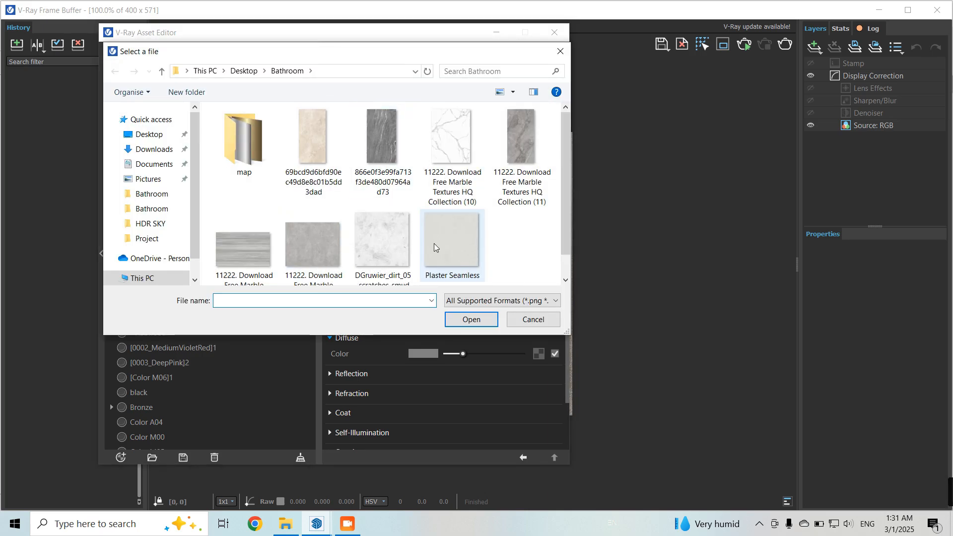
pyautogui.click(339, 231)
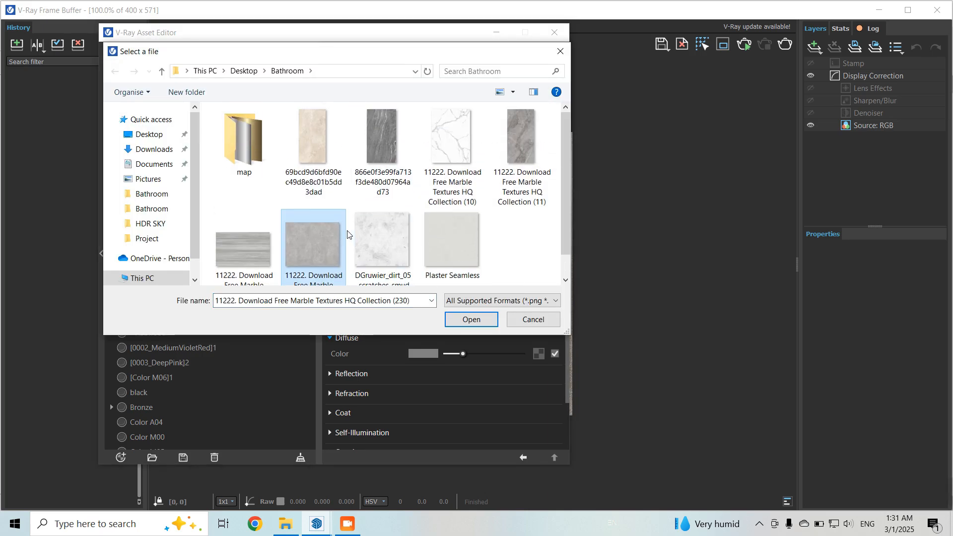
pyautogui.click(386, 162)
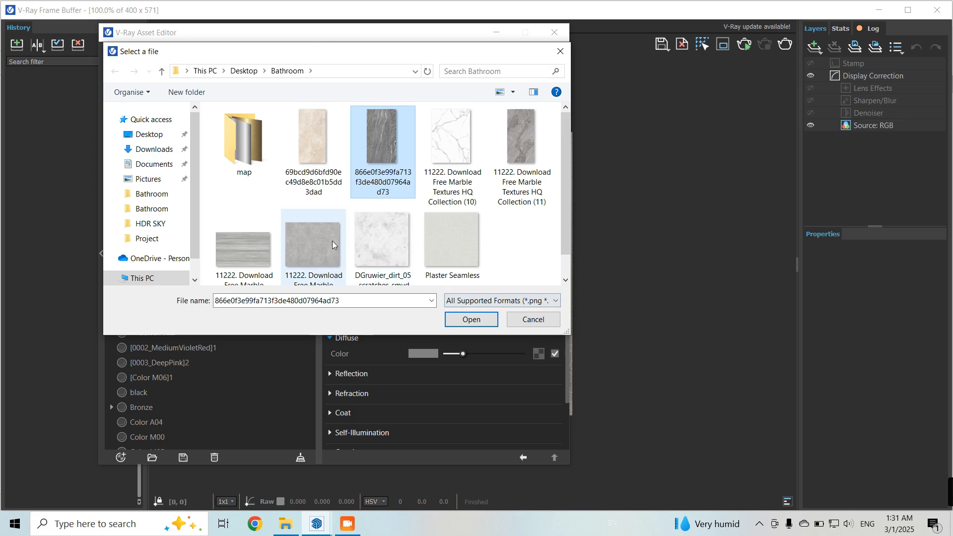
pyautogui.click(473, 320)
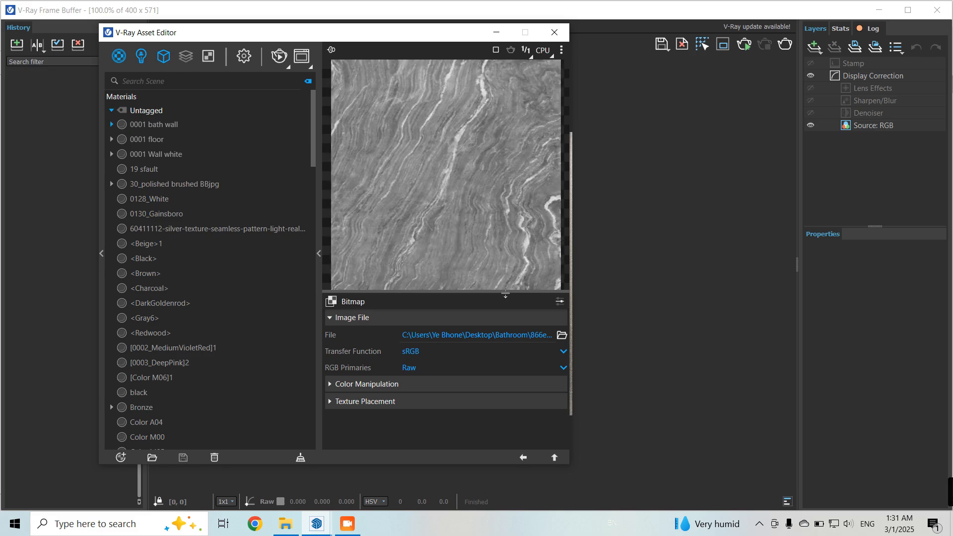
# Set the marble bitmap's RGB primaries to sRGB Primaries and return to the bath wall material's settings
pyautogui.click(420, 368)
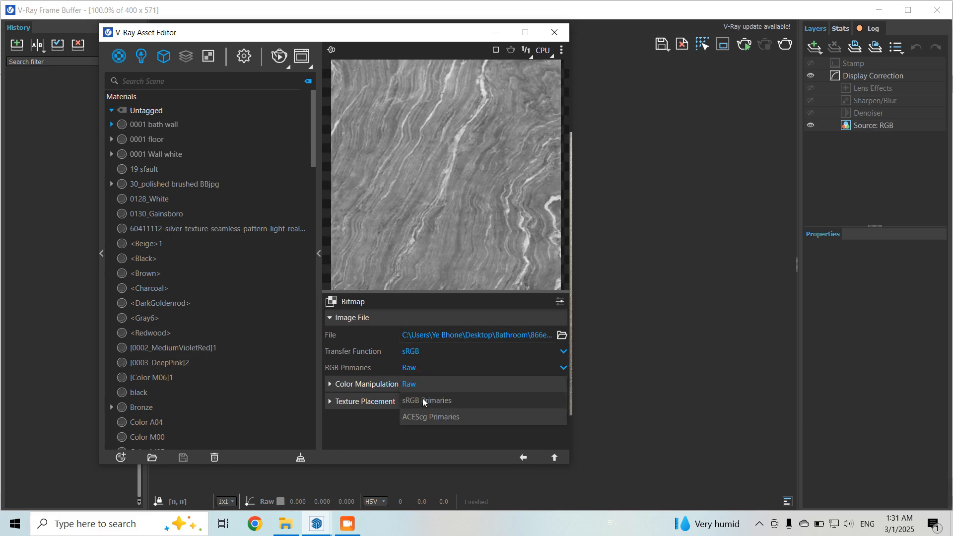
pyautogui.click(426, 400)
pyautogui.click(523, 457)
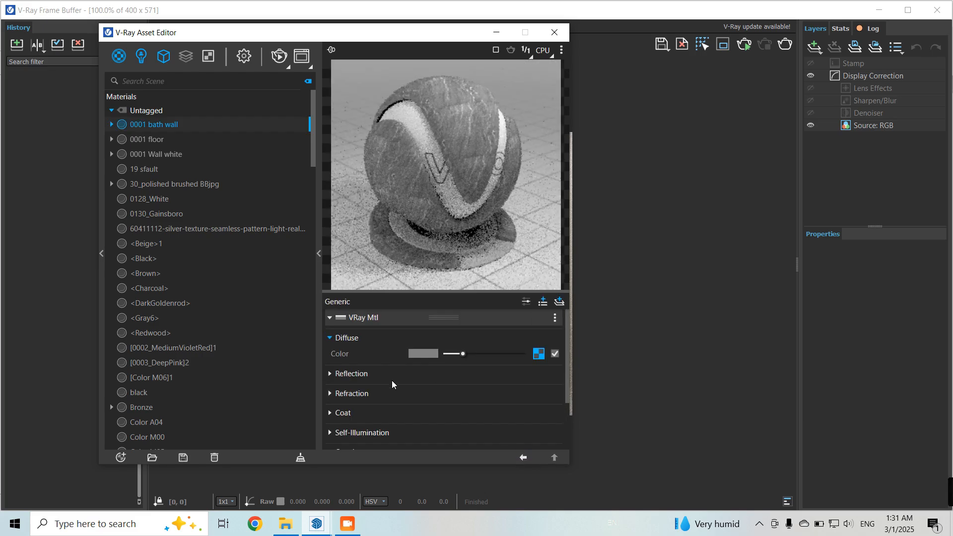
# Wrap the bath wall's diffuse bitmap in a Grid texture with U and V line widths of 0.005
pyautogui.rightClick(535, 354)
pyautogui.moveTo(513, 415)
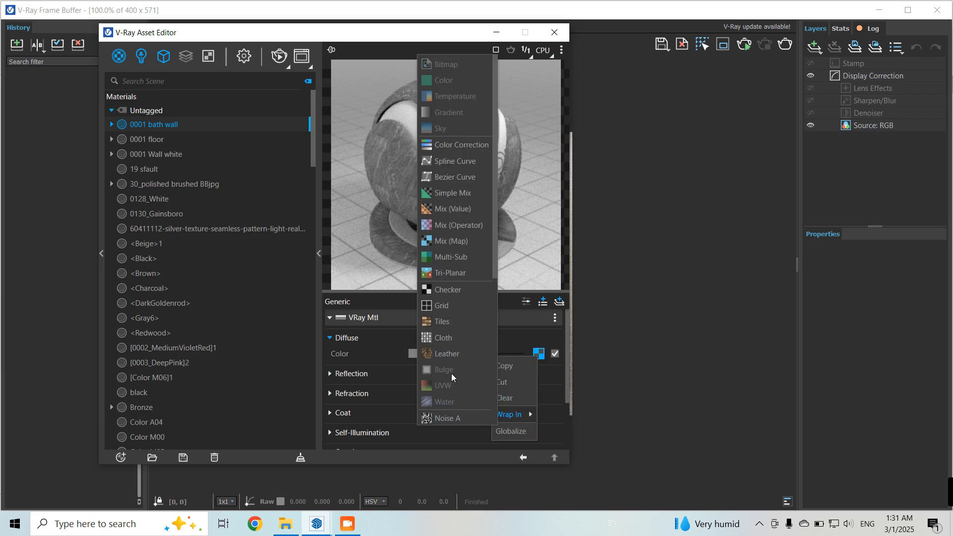
pyautogui.click(442, 308)
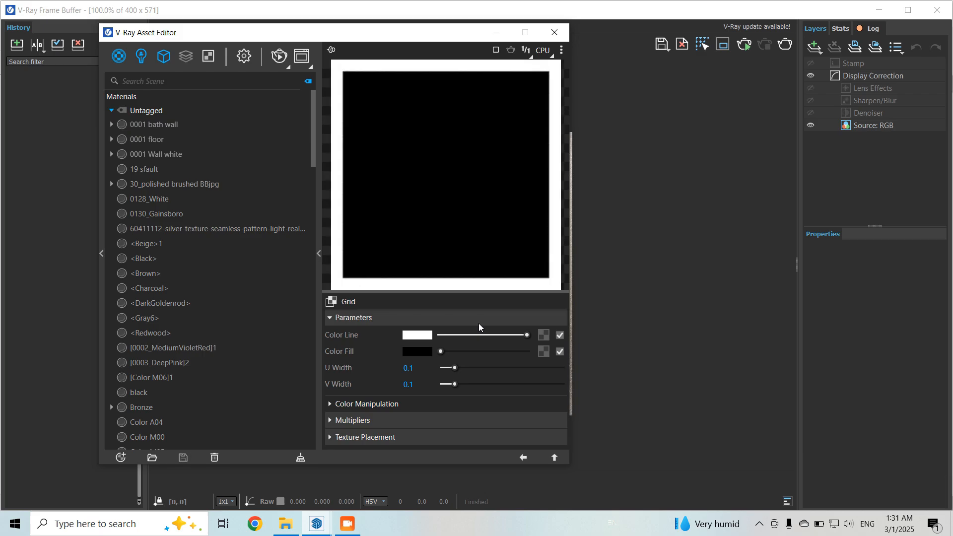
pyautogui.click(408, 368)
pyautogui.write('0')
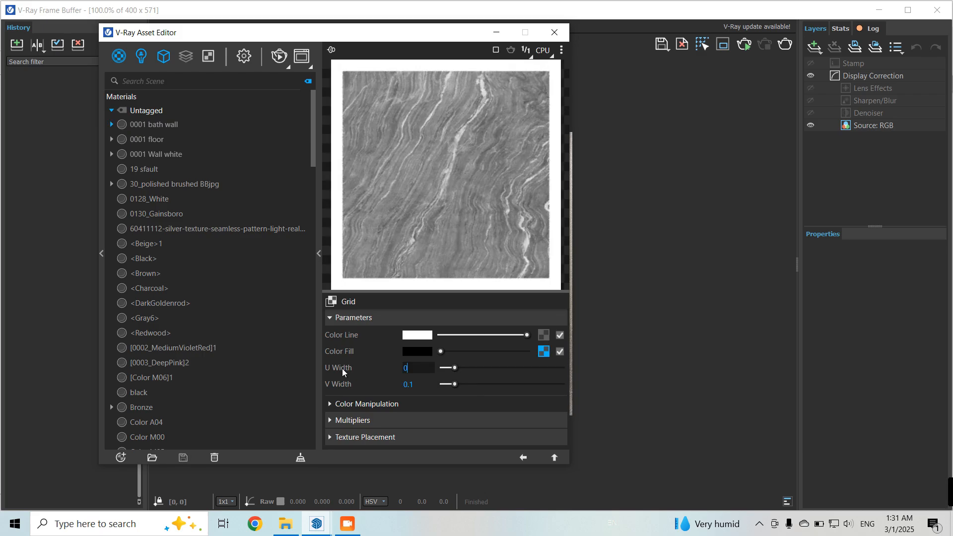
pyautogui.write('.005')
pyautogui.press('Return')
pyautogui.click(409, 385)
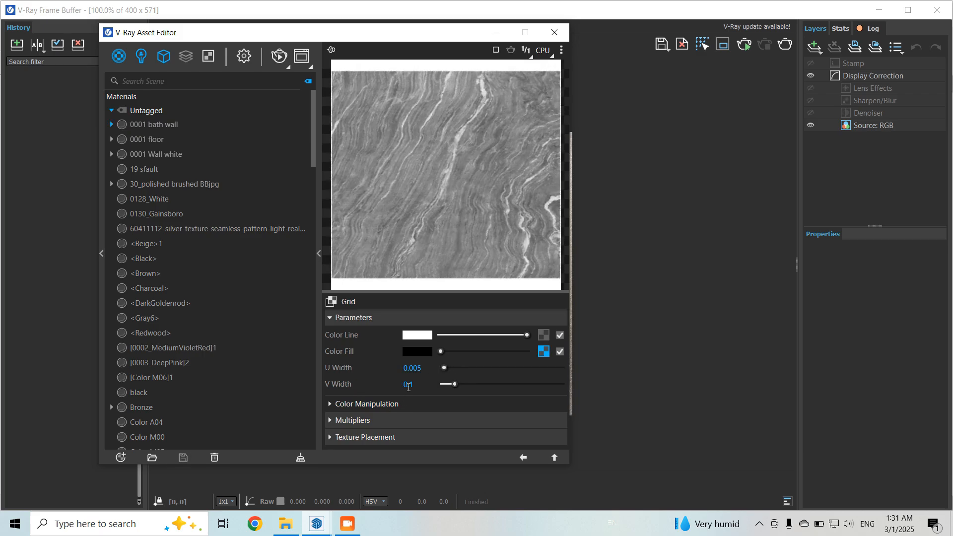
pyautogui.write('0.005')
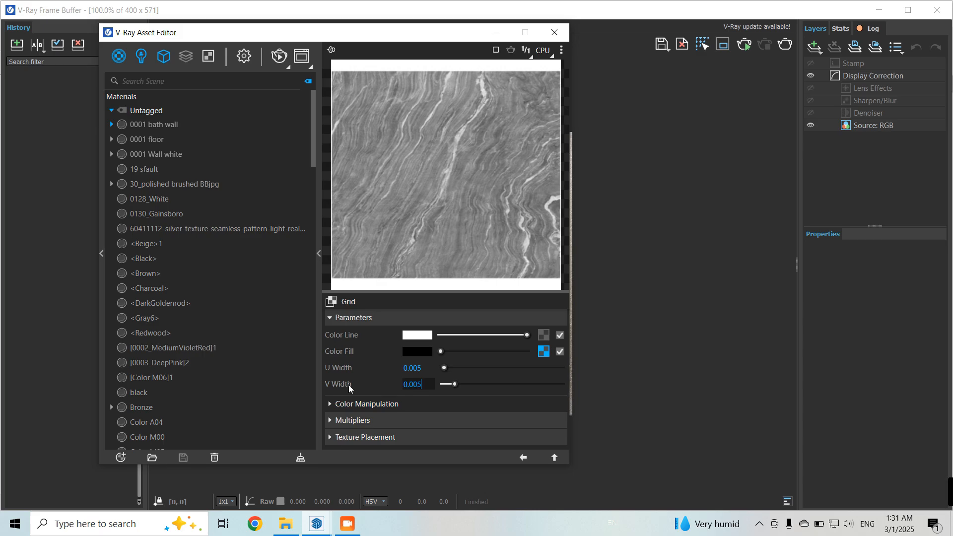
pyautogui.press('Return')
pyautogui.click(524, 458)
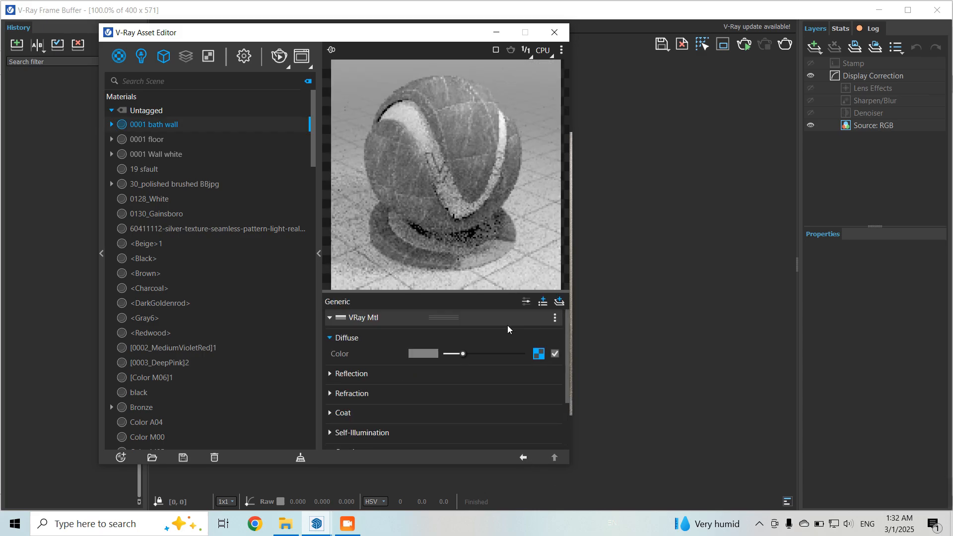
# Give the bath wall material a white reflection color, 0.95 reflection glossiness and an enabled reflection IOR of 2
pyautogui.click(413, 406)
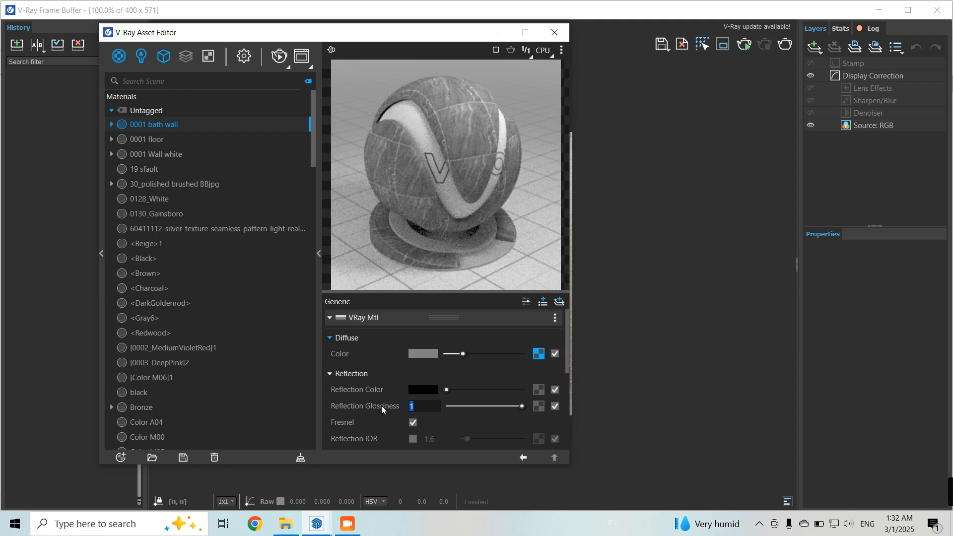
pyautogui.write('0.95')
pyautogui.press('Return')
pyautogui.click(487, 390)
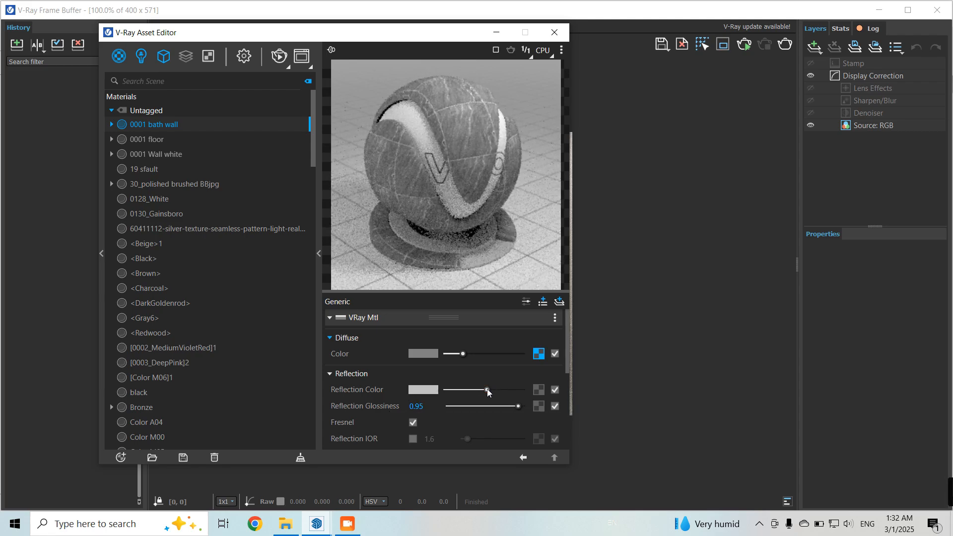
pyautogui.click(413, 439)
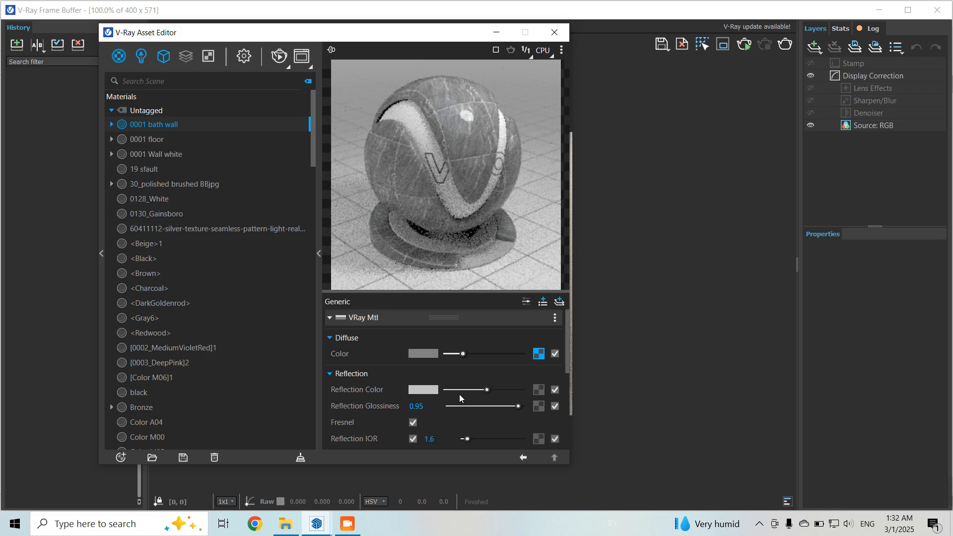
pyautogui.moveTo(486, 390); pyautogui.dragTo(522, 389)
pyautogui.click(430, 439)
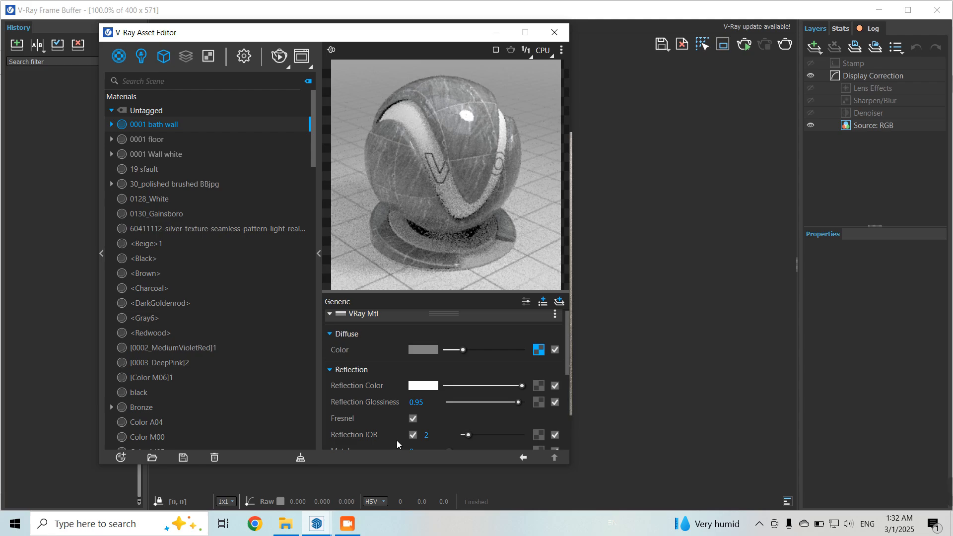
pyautogui.click(427, 435)
pyautogui.press('Return')
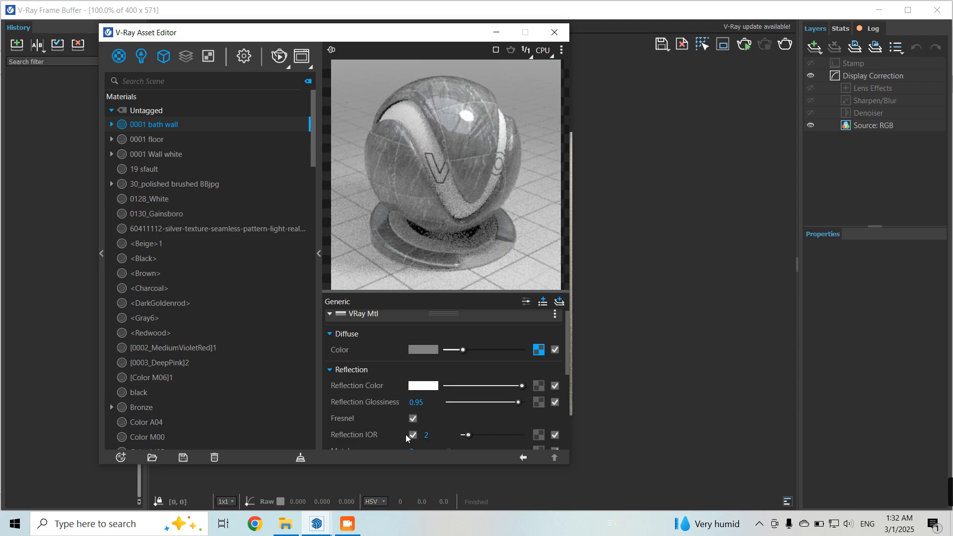
# Return to the bathroom model and hide the shower glass enclosure
pyautogui.click(497, 32)
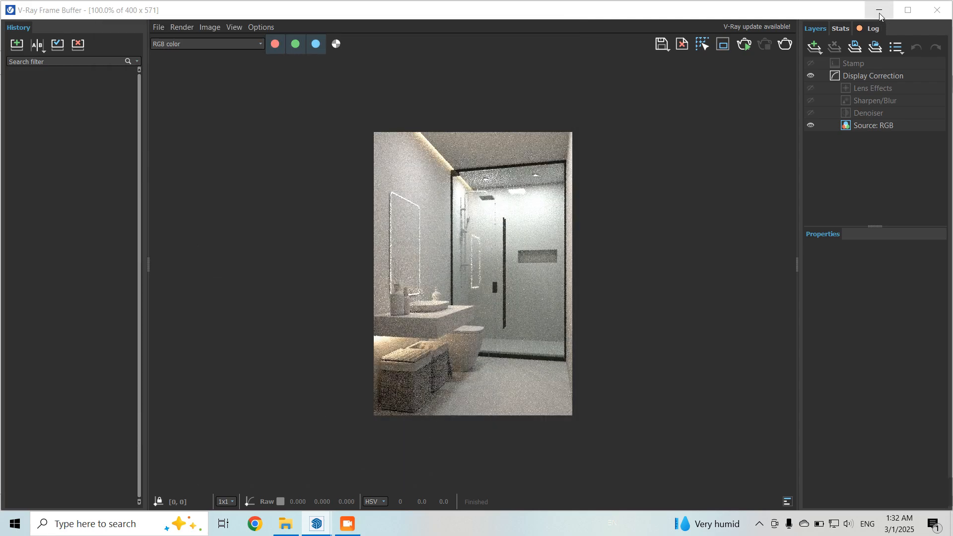
pyautogui.click(879, 10)
pyautogui.click(396, 199)
pyautogui.rightClick(396, 199)
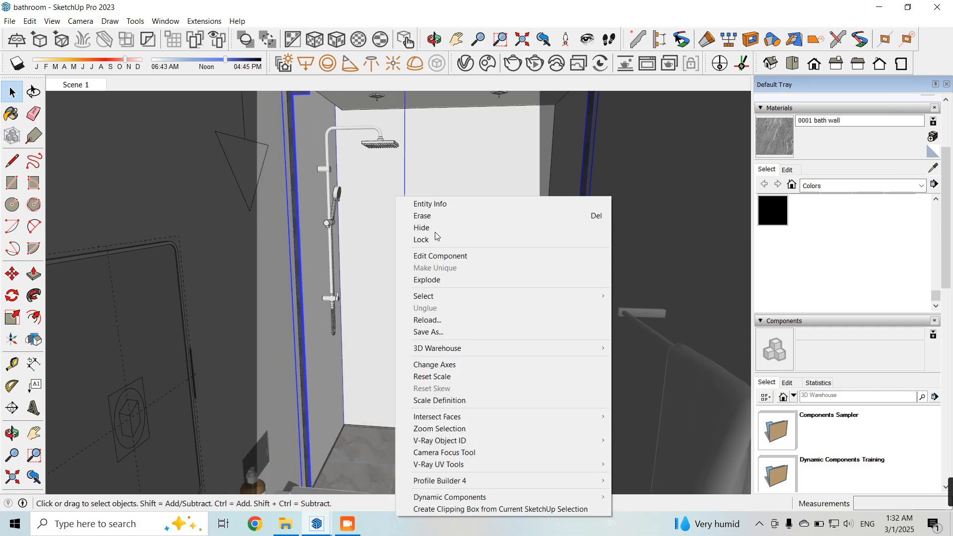
pyautogui.click(437, 229)
# Open the wall group for editing and apply the 0001 bath wall material to the shower's back wall face
pyautogui.doubleClick(417, 194)
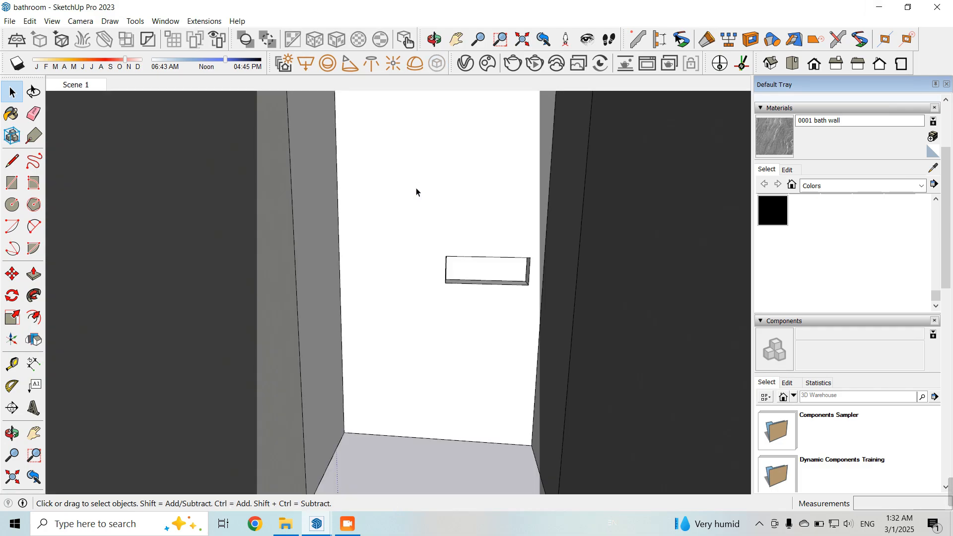
pyautogui.click(417, 192)
pyautogui.click(468, 70)
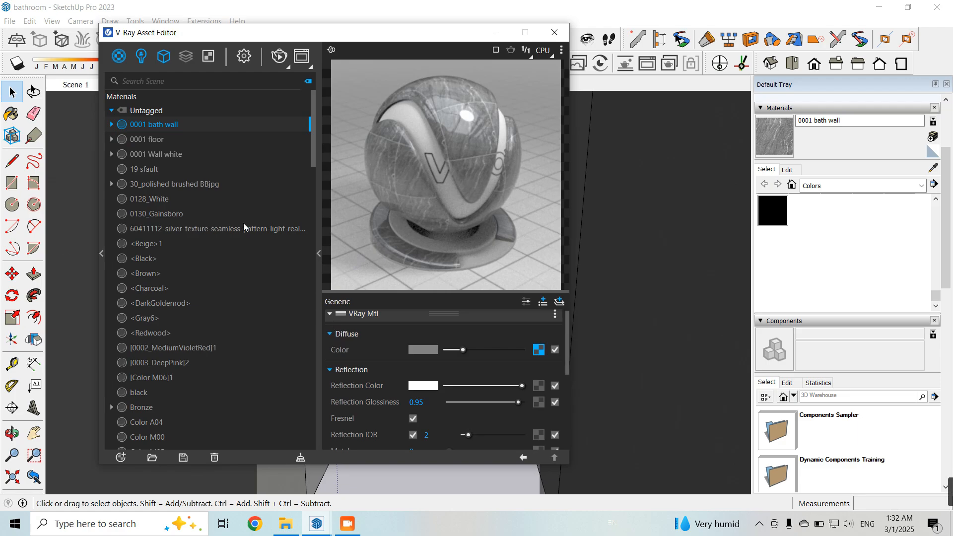
pyautogui.rightClick(185, 124)
pyautogui.click(214, 147)
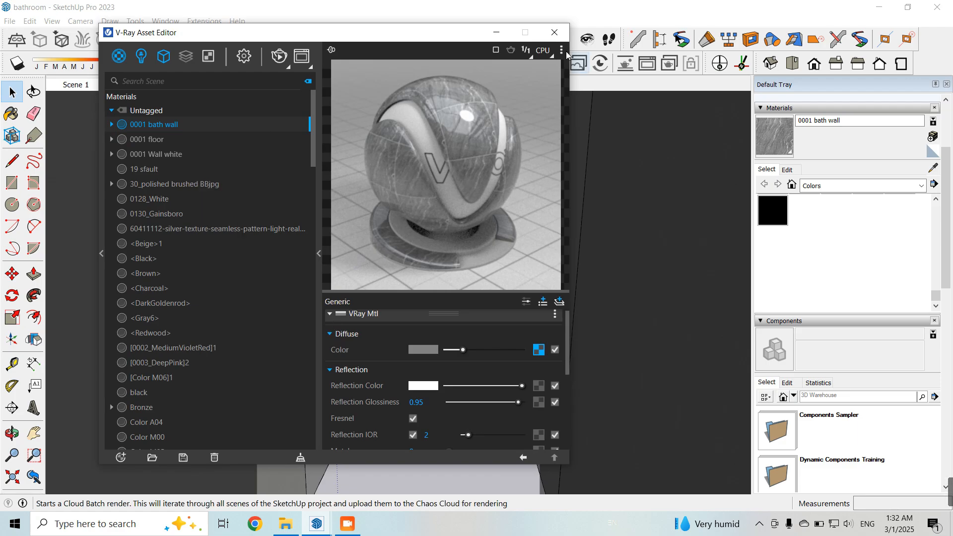
pyautogui.click(496, 32)
# Set the 0001 bath wall texture's width to 20", keeping its proportions
pyautogui.click(787, 169)
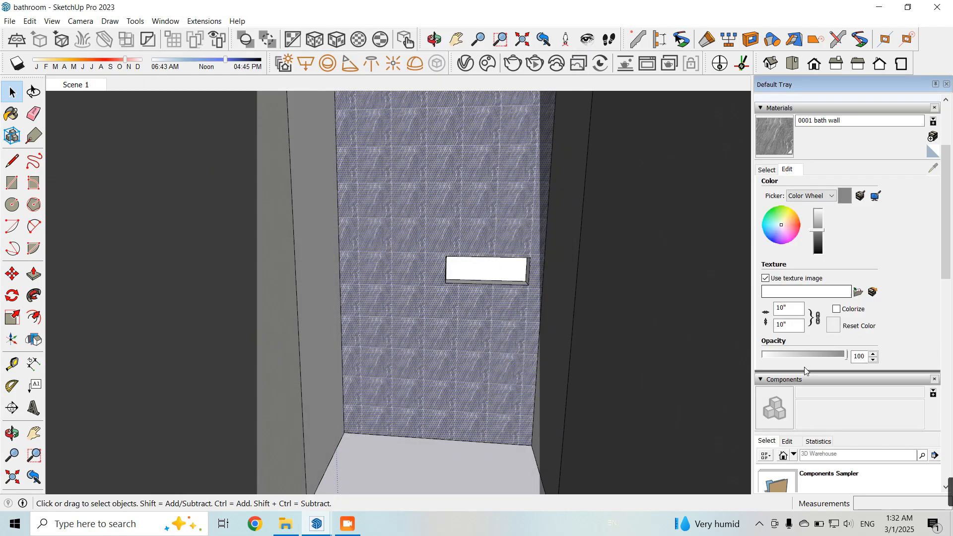
pyautogui.doubleClick(780, 307)
pyautogui.write('20')
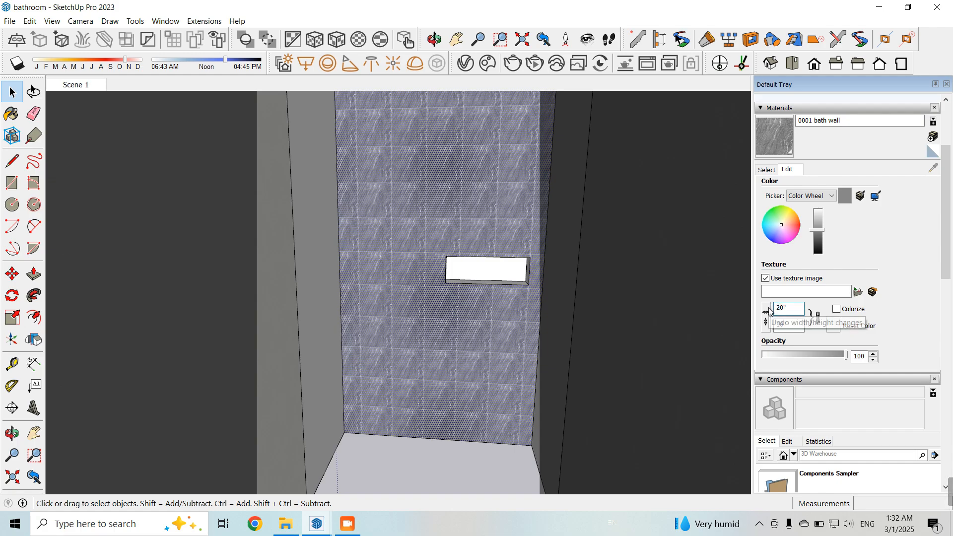
pyautogui.press('Return')
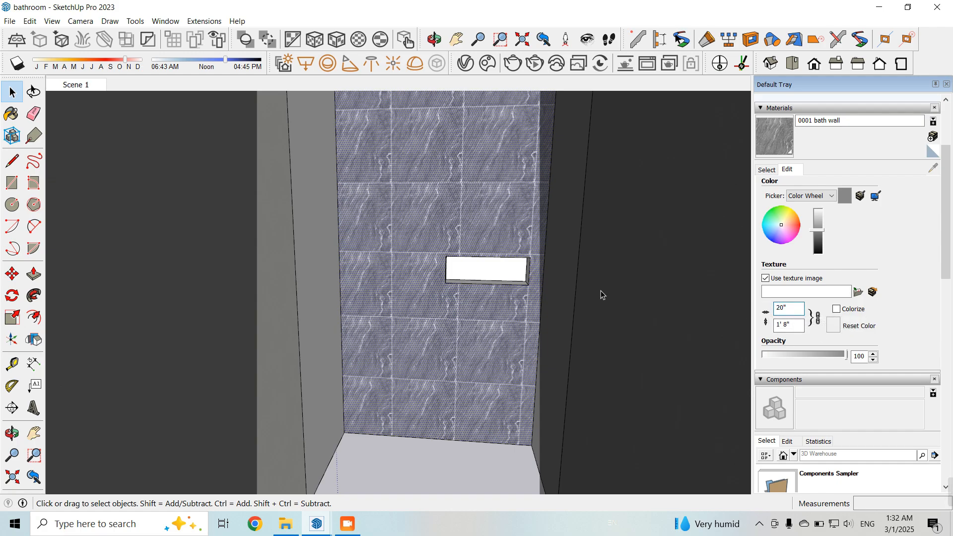
# Reposition the texture on the shower's back wall so a vertical grout line meets the top edge of the niche
pyautogui.rightClick(470, 185)
pyautogui.moveTo(534, 328)
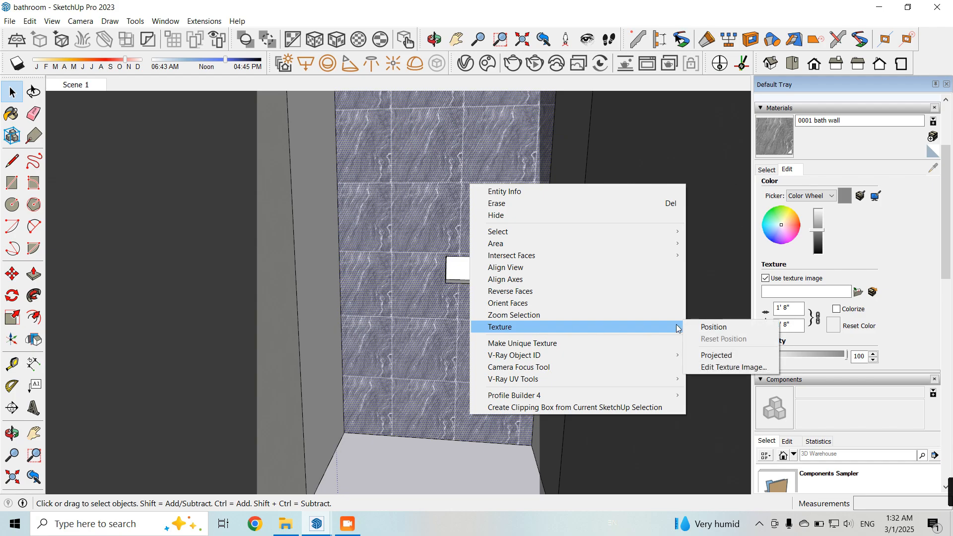
pyautogui.click(695, 325)
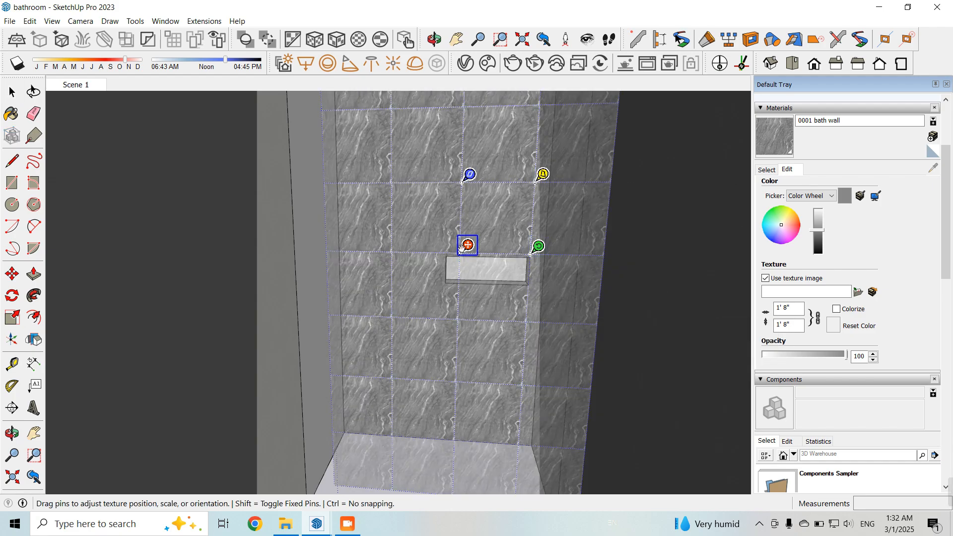
pyautogui.moveTo(461, 245); pyautogui.dragTo(475, 249)
pyautogui.click(12, 92)
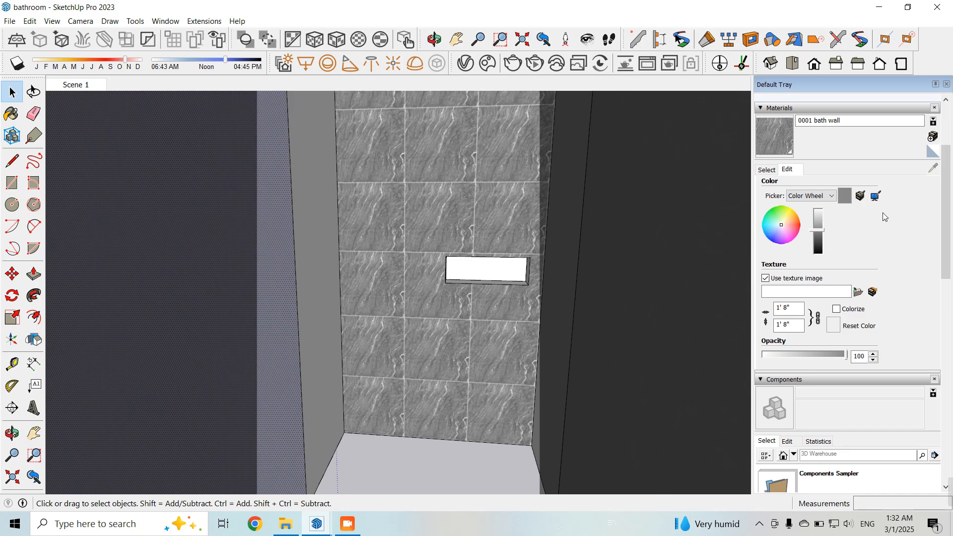
# Paint both side walls of the shower with the 0001 bath wall material
pyautogui.click(767, 170)
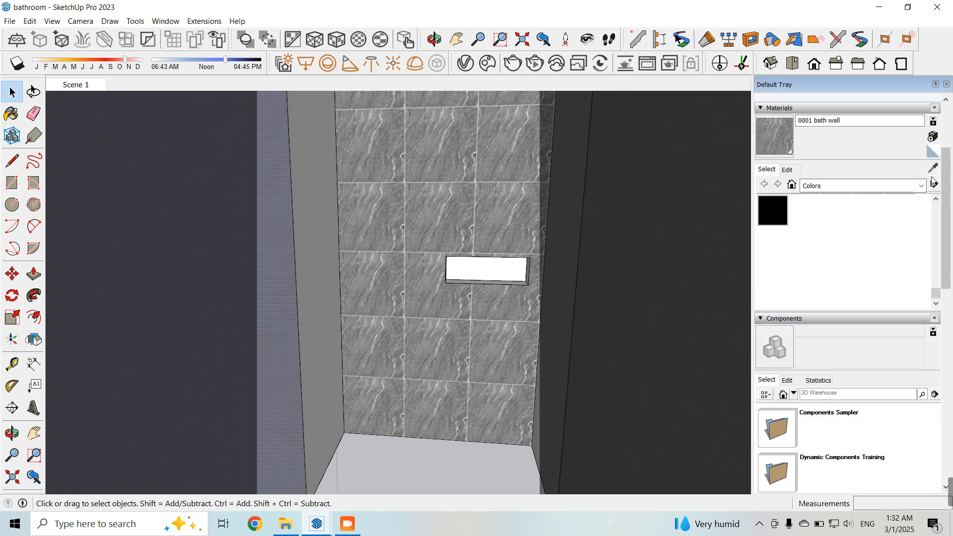
pyautogui.click(311, 184)
pyautogui.moveTo(452, 236); pyautogui.dragTo(571, 248, button='middle')
pyautogui.click(570, 253)
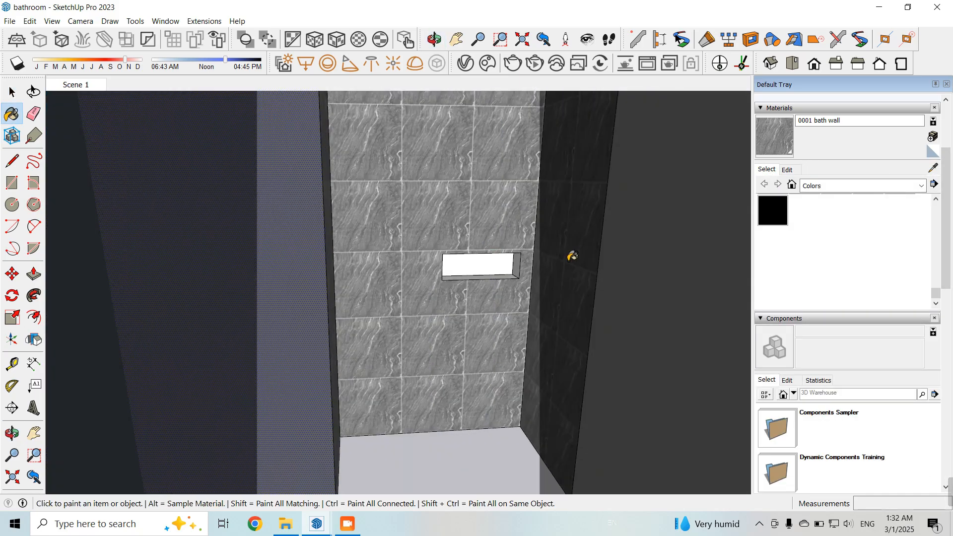
# Paint the back and side faces of the recessed shower niche with the 0001 bath wall material
pyautogui.scroll(2, 570, 255)
pyautogui.scroll(3, 479, 267)
pyautogui.moveTo(479, 267)
pyautogui.mouseDown(button='middle')
pyautogui.moveTo(485, 298)
pyautogui.moveTo(451, 292)
pyautogui.mouseUp(button='middle')
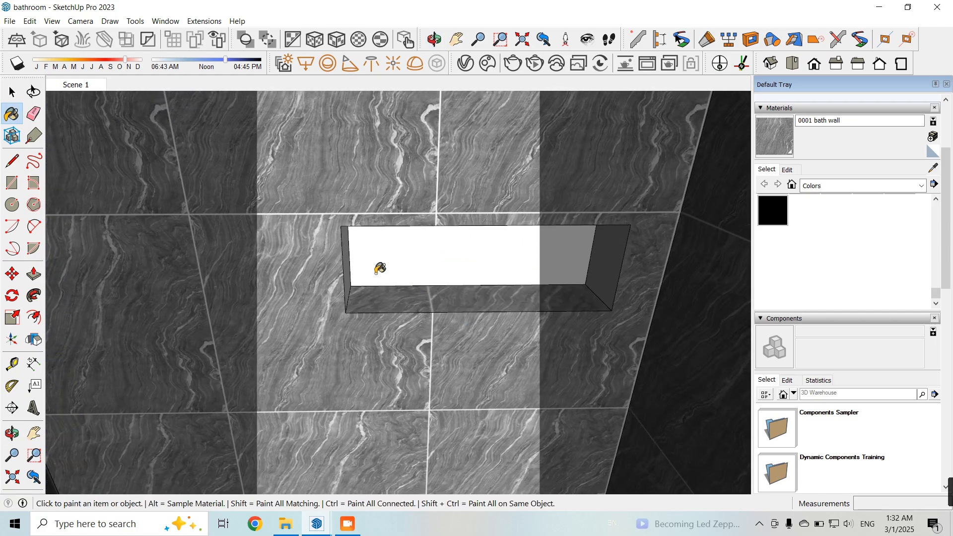
pyautogui.click(358, 270)
pyautogui.moveTo(358, 270); pyautogui.dragTo(361, 246, button='middle')
pyautogui.click(347, 250)
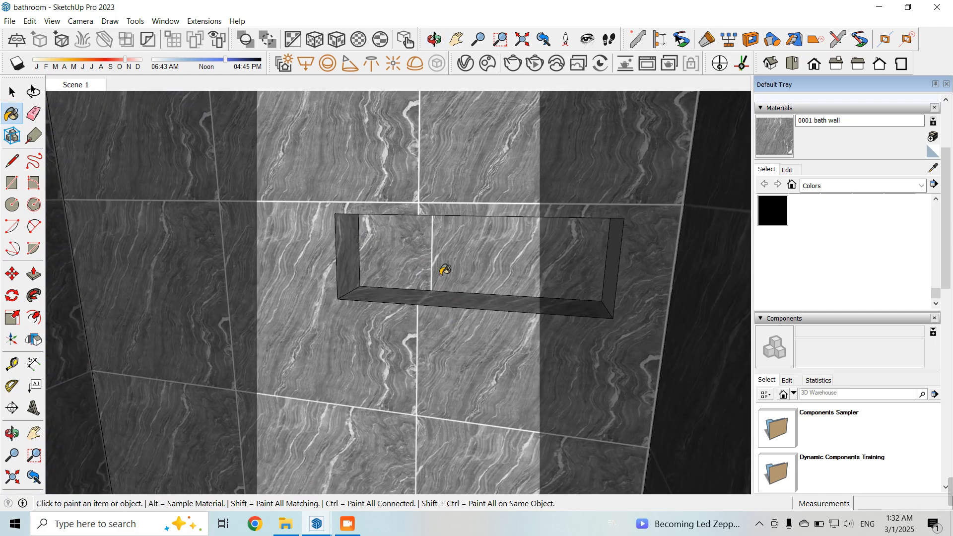
pyautogui.moveTo(441, 275); pyautogui.dragTo(573, 271, button='middle')
pyautogui.click(577, 265)
pyautogui.click(12, 92)
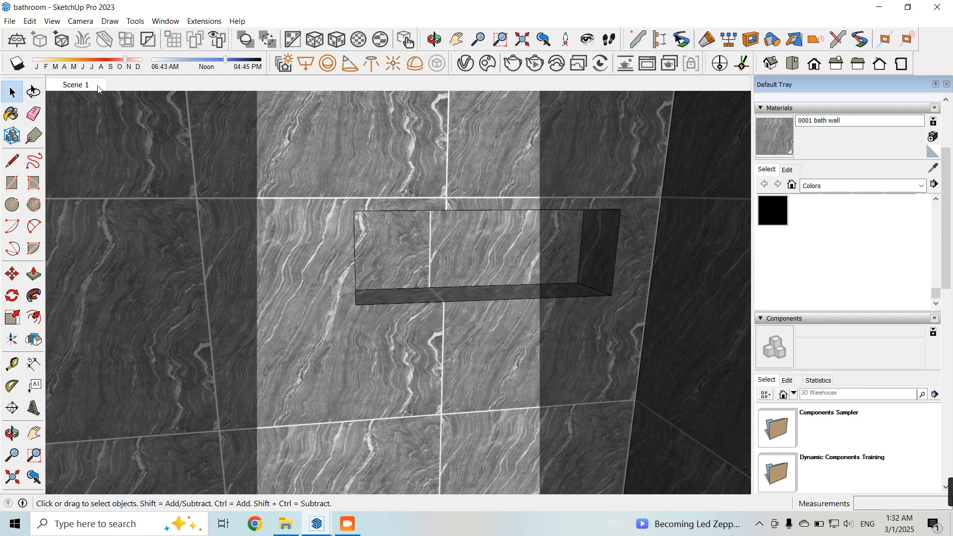
# Return to the Scene 1 view and start a test render of the bathroom
pyautogui.click(94, 87)
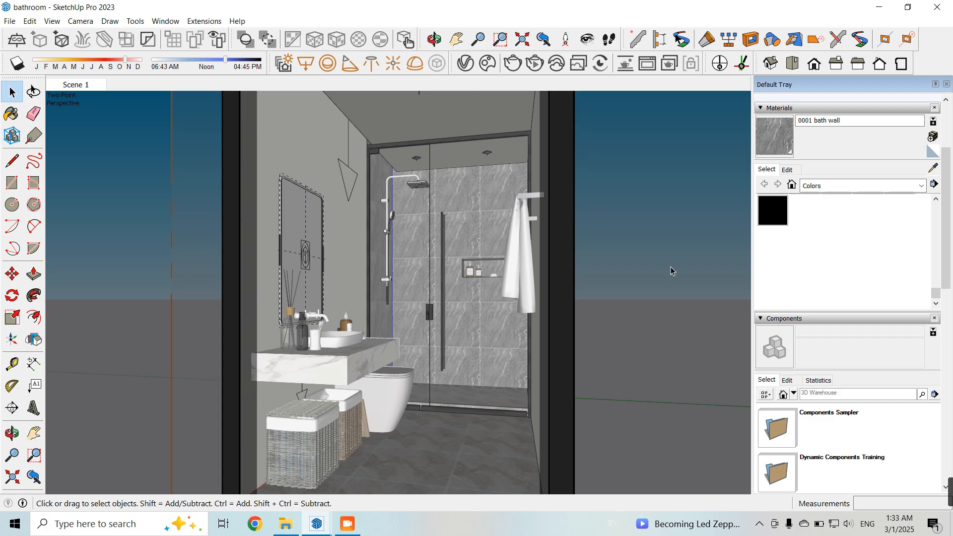
pyautogui.click(535, 64)
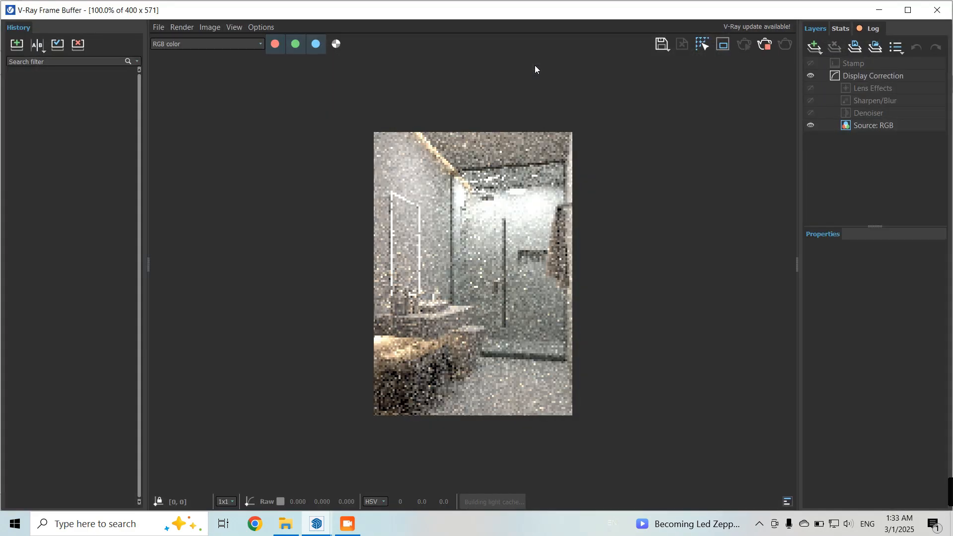
pyautogui.click(881, 9)
# Turn off Material Override in the render settings and render the bathroom with its real materials
pyautogui.click(467, 64)
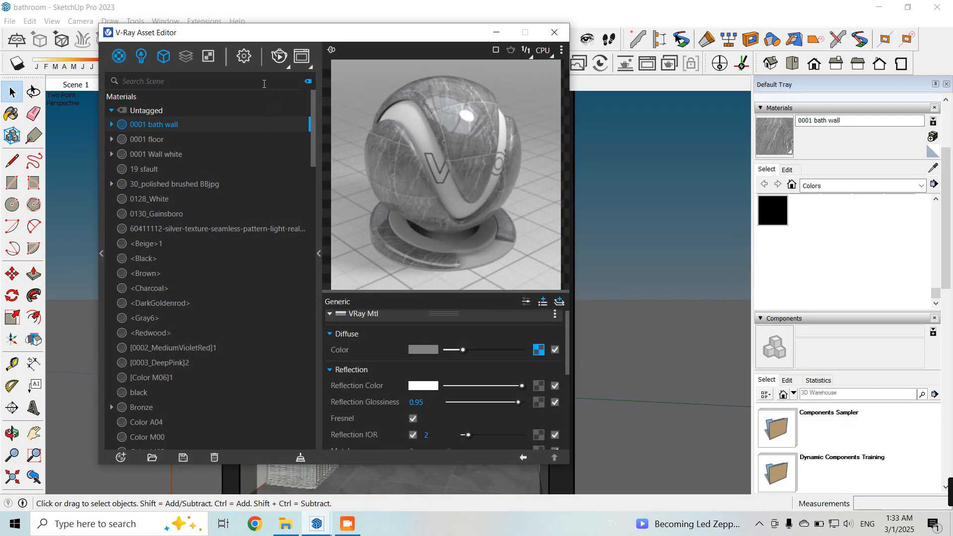
pyautogui.click(244, 56)
pyautogui.scroll(-1, 234, 357)
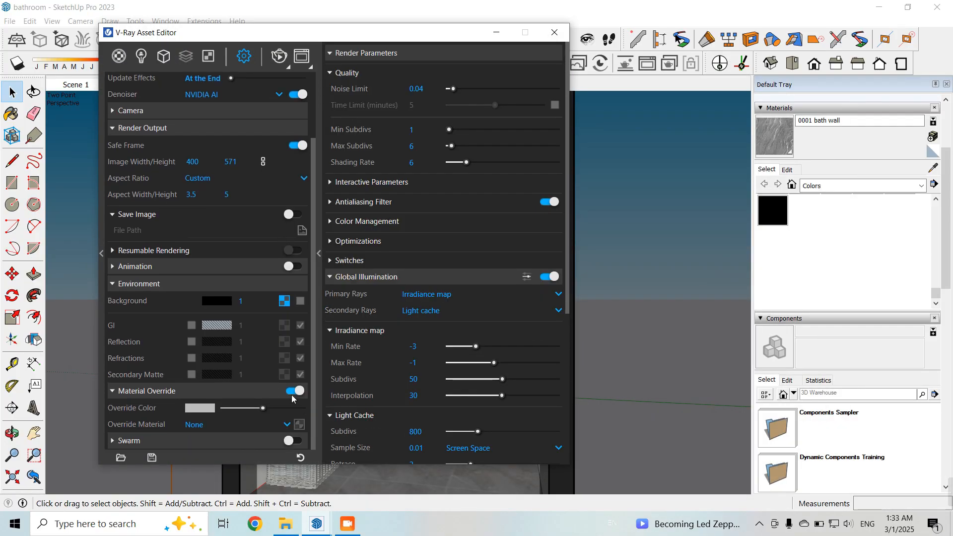
pyautogui.click(496, 32)
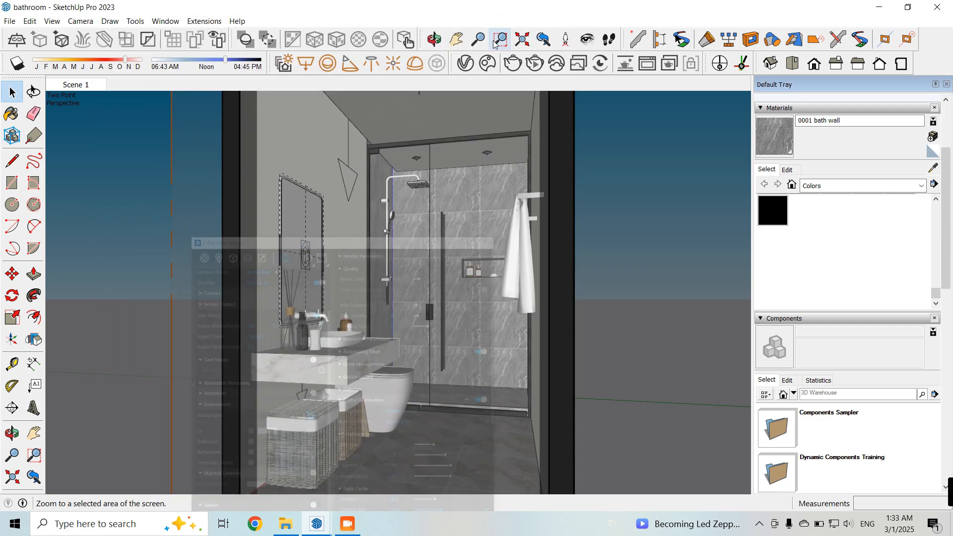
pyautogui.click(531, 70)
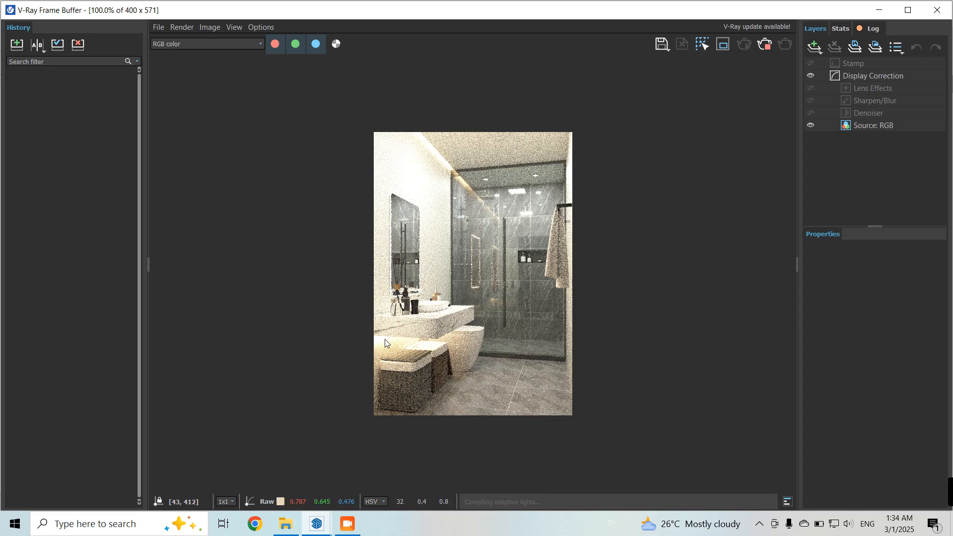
pyautogui.click(879, 10)
# Set the Trash Bin Light's intensity to 5 and render the scene again
pyautogui.click(467, 64)
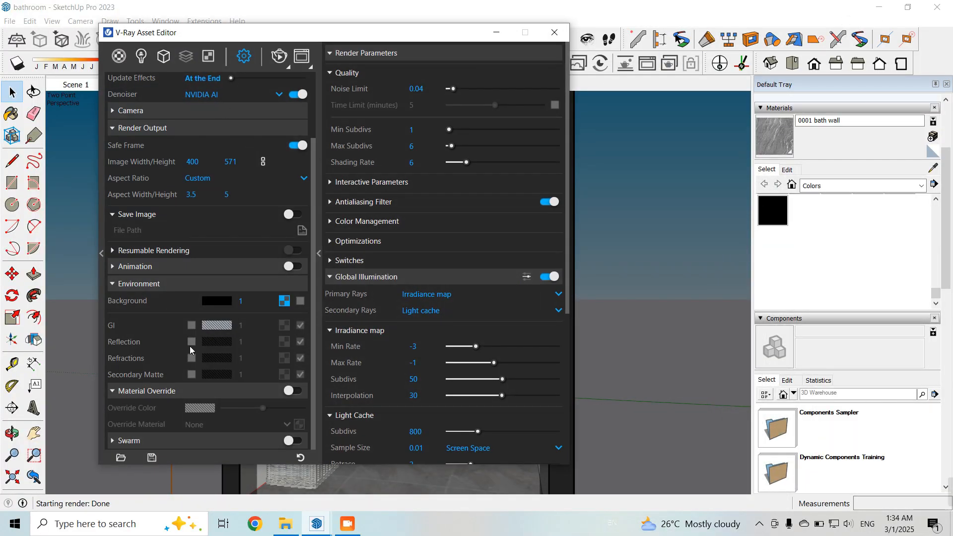
pyautogui.click(141, 57)
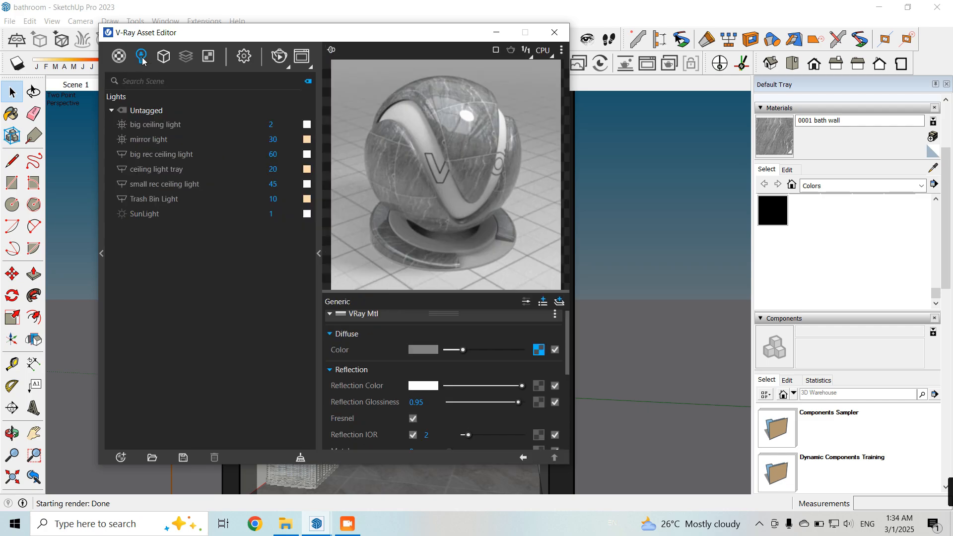
pyautogui.moveTo(244, 41); pyautogui.dragTo(375, 41)
pyautogui.click(395, 198)
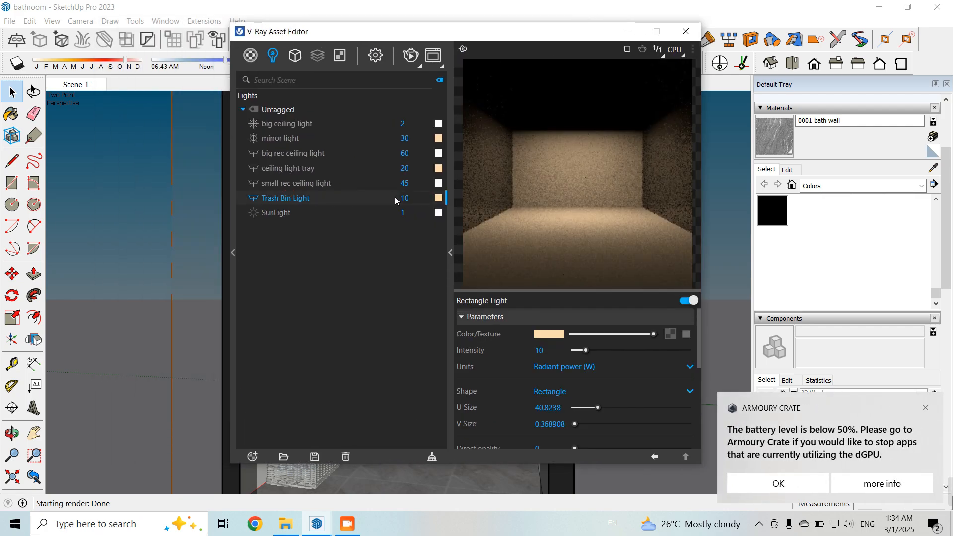
pyautogui.write('5')
pyautogui.press('Return')
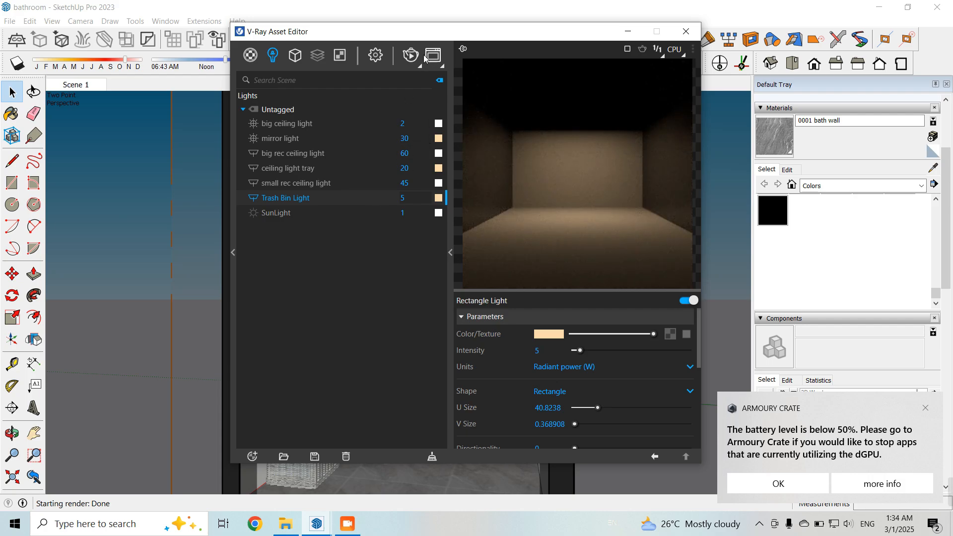
pyautogui.click(411, 55)
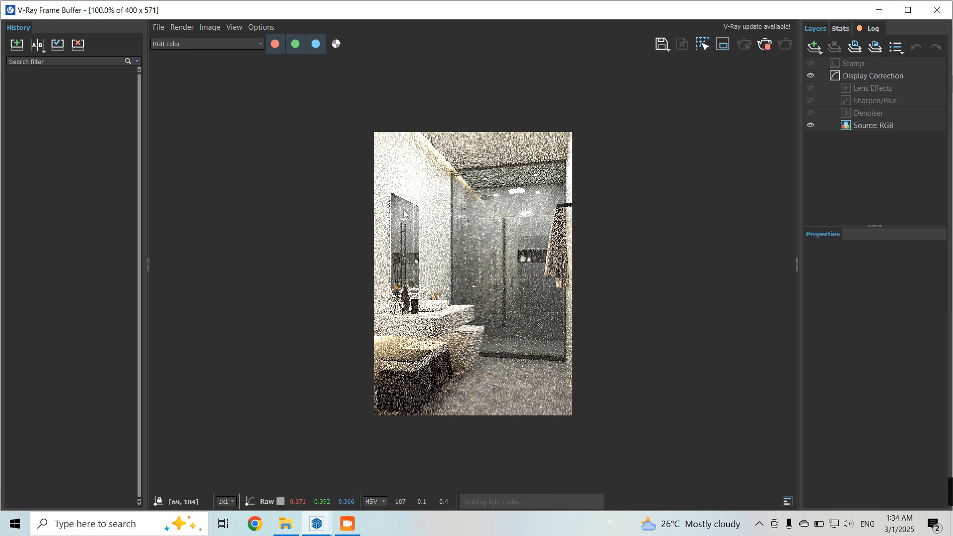
# Set the mirror light's intensity to 15
pyautogui.click(879, 10)
pyautogui.click(293, 140)
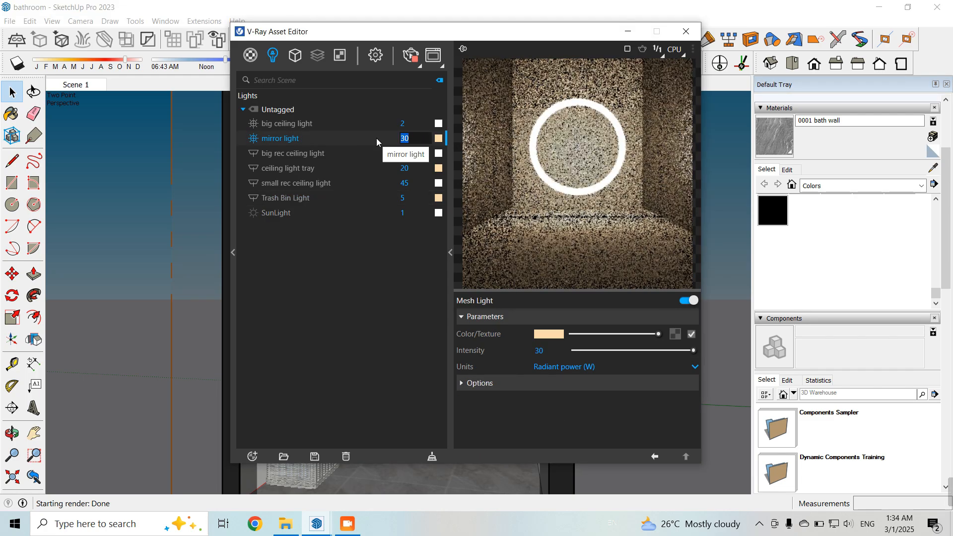
pyautogui.write('15')
pyautogui.press('Return')
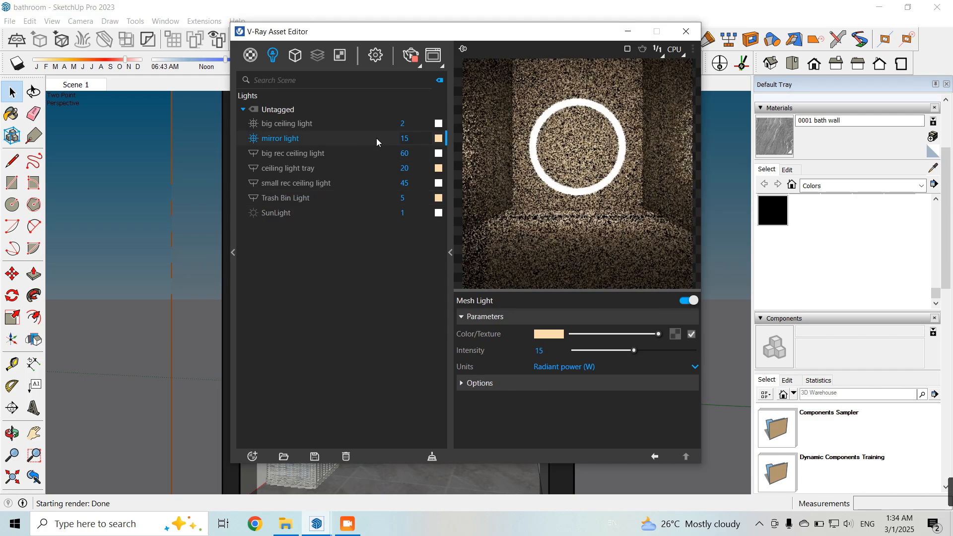
# Examine the rendered image up close in the frame buffer and stop the render
pyautogui.click(438, 60)
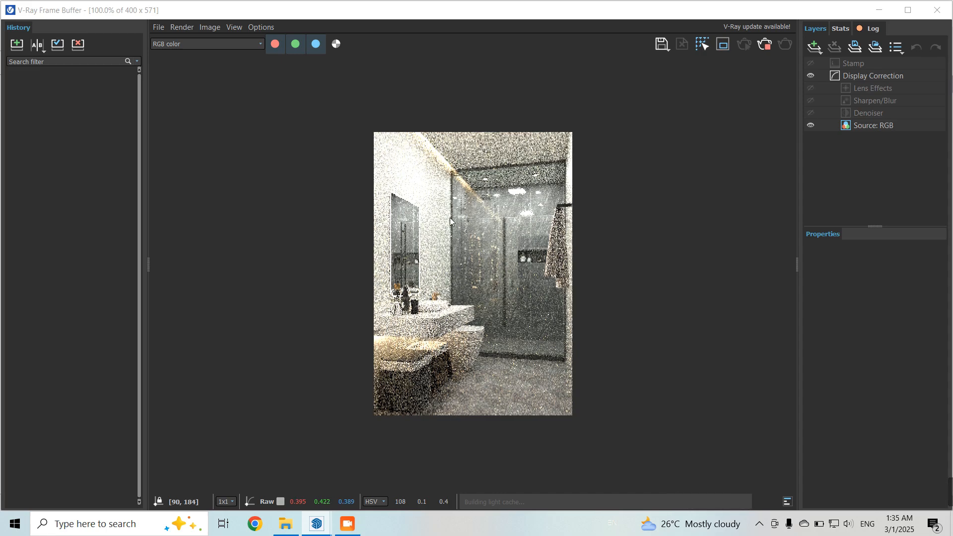
pyautogui.scroll(1, 439, 328)
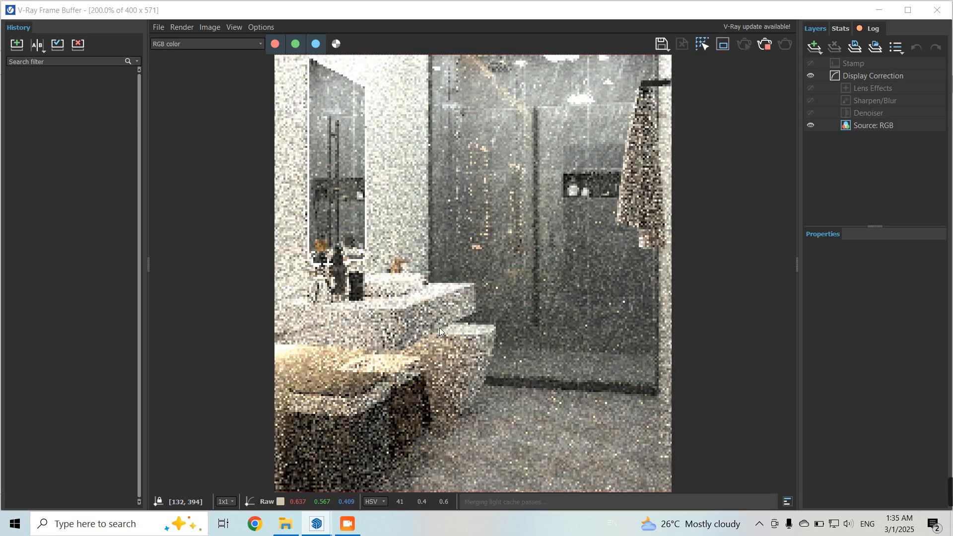
pyautogui.scroll(-1, 401, 303)
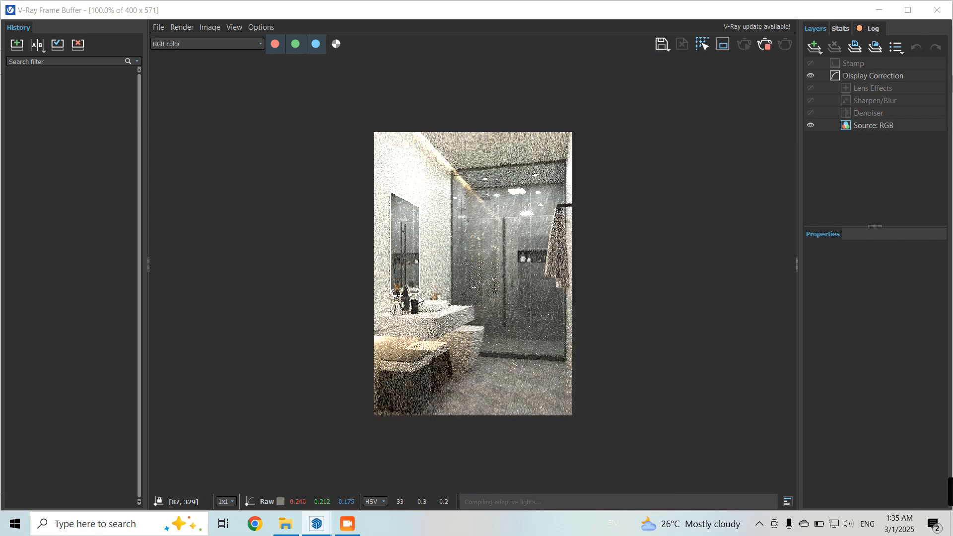
pyautogui.click(765, 45)
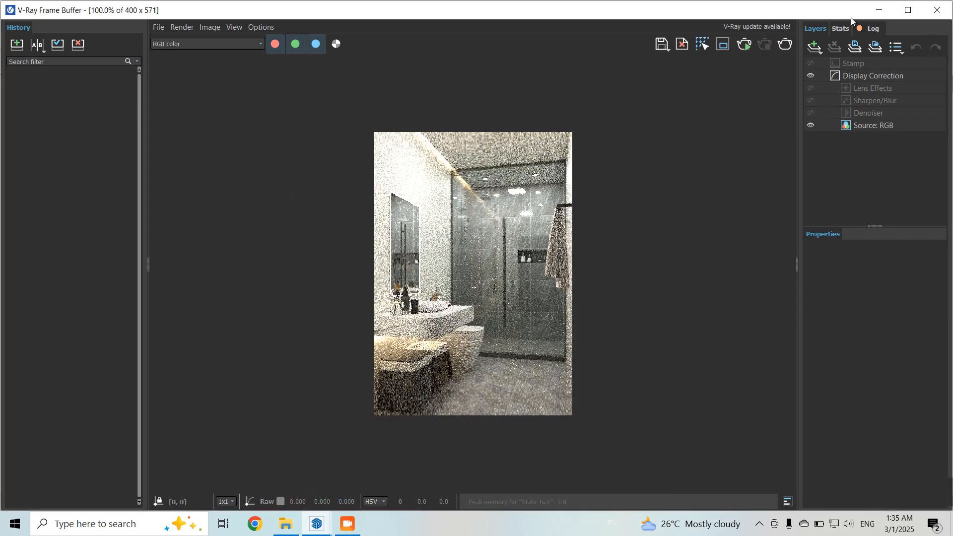
pyautogui.click(879, 10)
# Raise the render quality by setting Max Subdivs to 12 and the Light Cache Subdivs to 1500
pyautogui.click(374, 56)
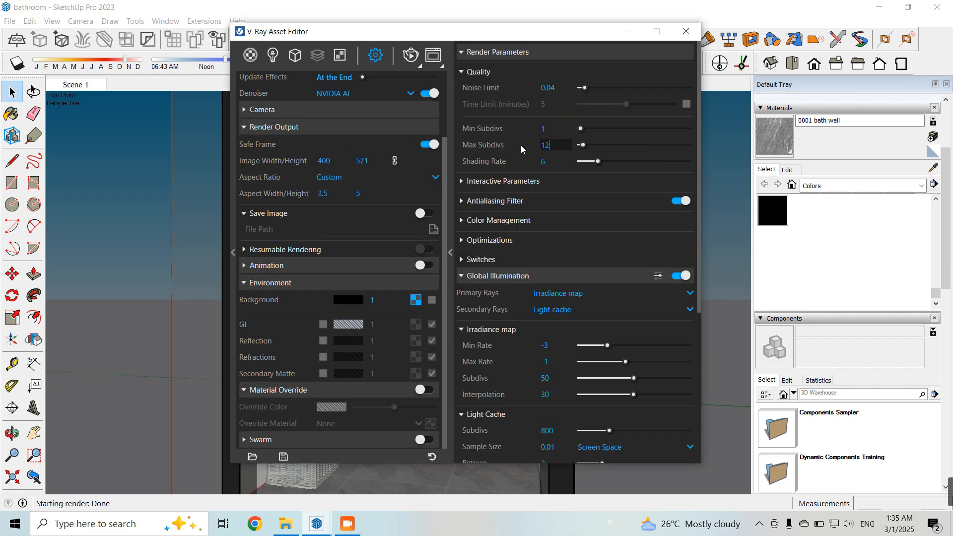
pyautogui.write('12')
pyautogui.press('Return')
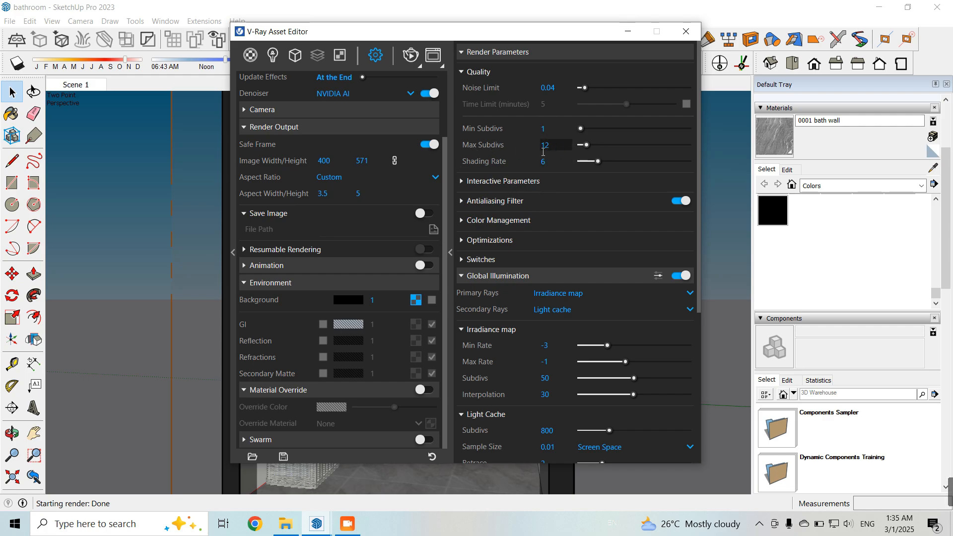
pyautogui.scroll(-1, 557, 317)
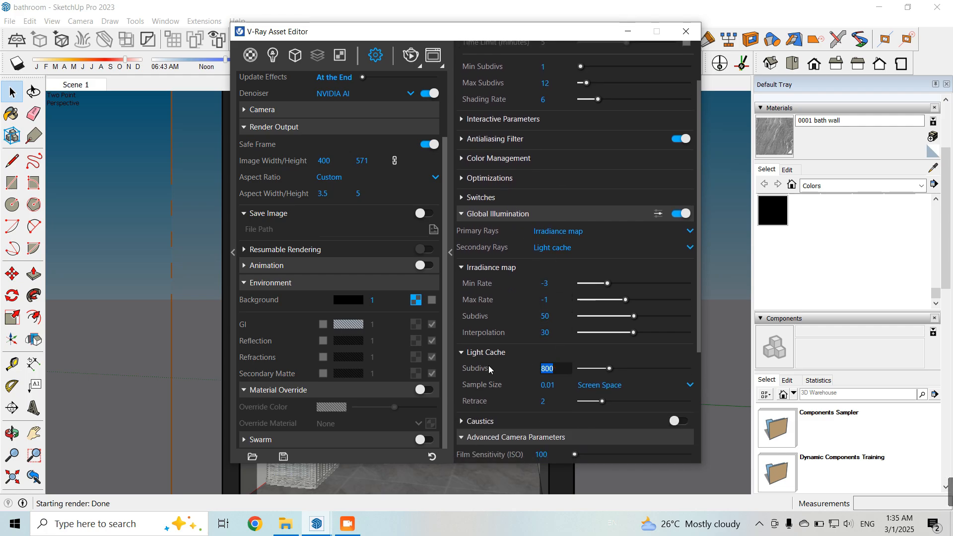
pyautogui.write('1500')
pyautogui.press('Return')
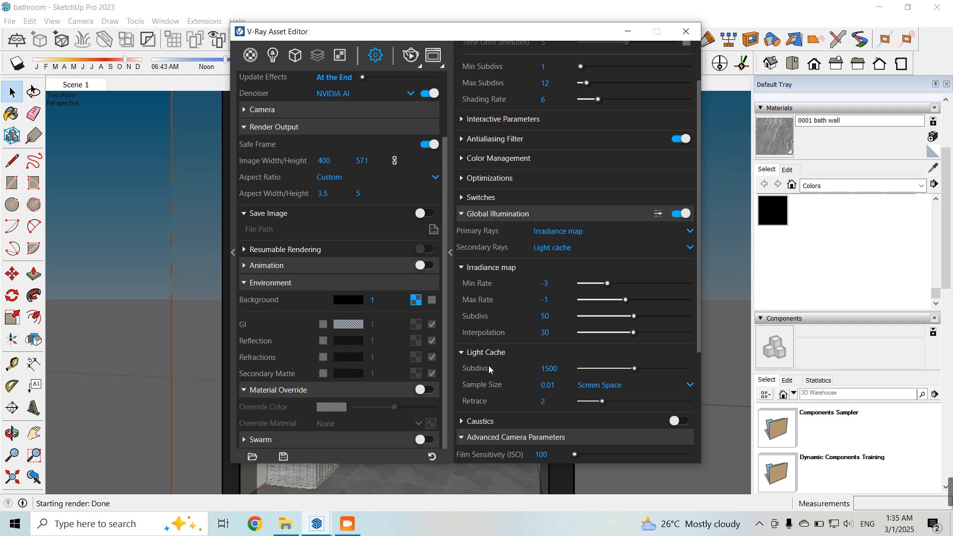
# Set the render output's image width to 2000, keeping the custom 3.5 by 5 aspect ratio
pyautogui.scroll(-2, 489, 365)
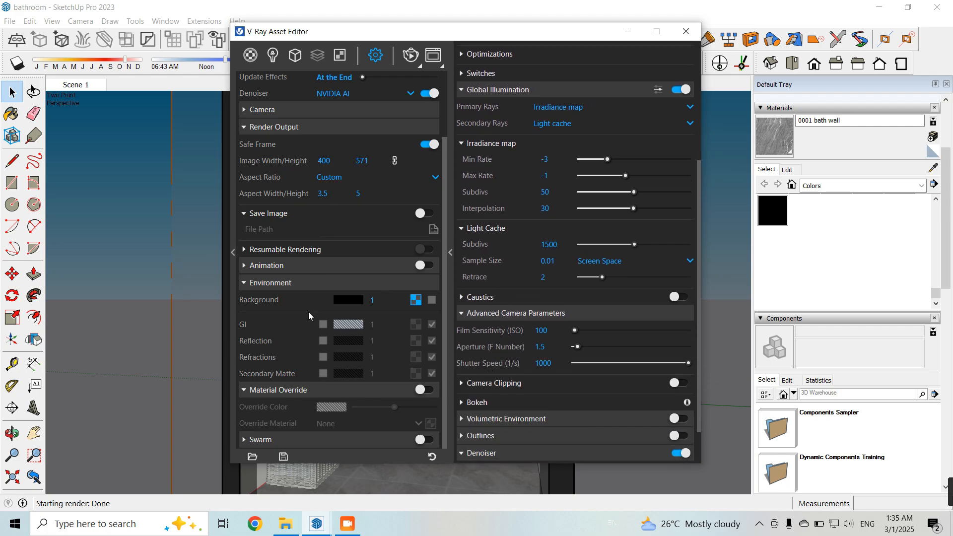
pyautogui.click(280, 128)
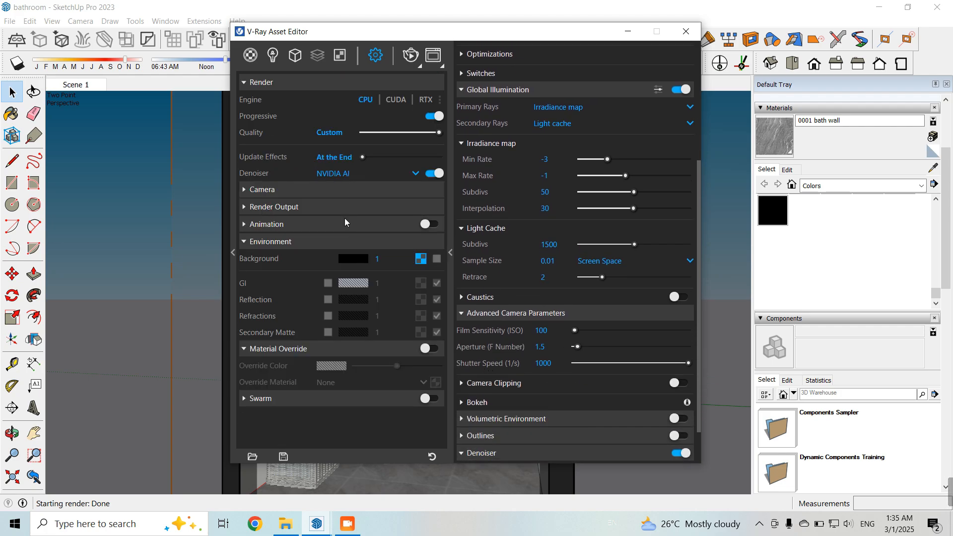
pyautogui.click(275, 207)
pyautogui.click(275, 243)
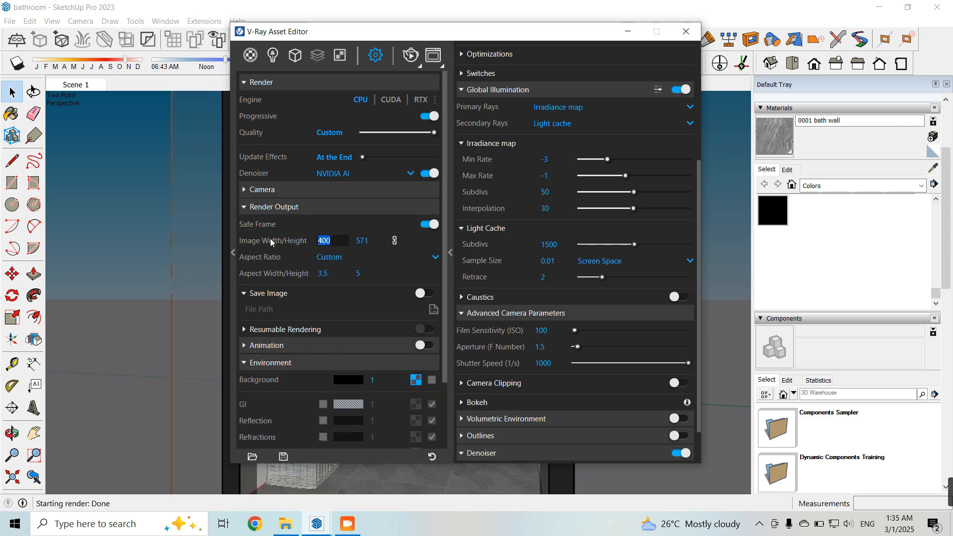
pyautogui.write('2000')
pyautogui.press('Return')
# Show the advanced Global Illumination settings and enable Ambient Occlusion with a radius of 16
pyautogui.scroll(-2, 310, 237)
pyautogui.scroll(-2, 496, 308)
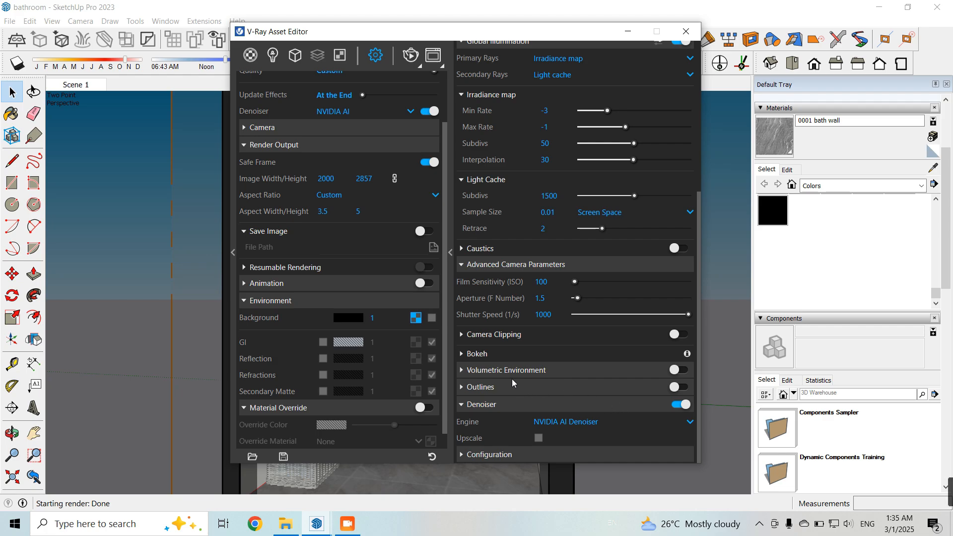
pyautogui.click(502, 367)
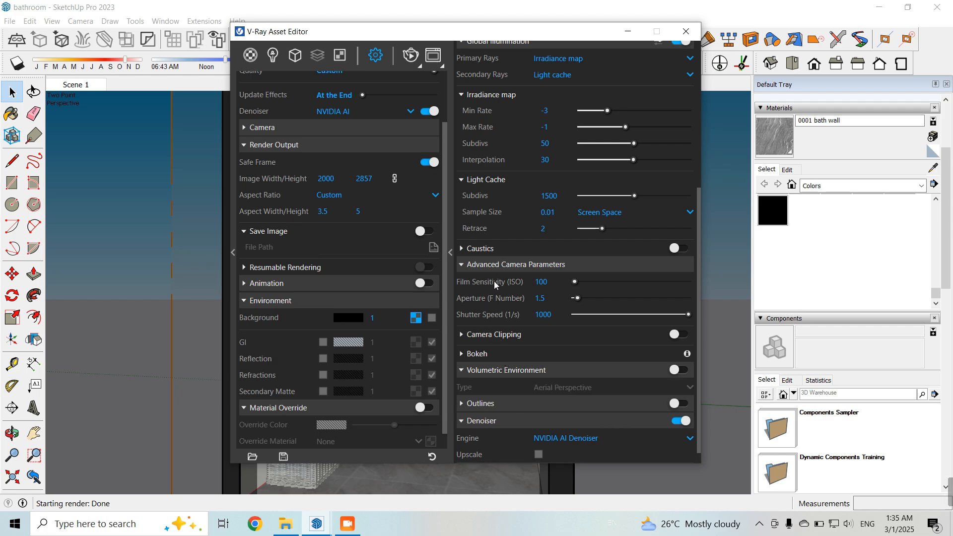
pyautogui.scroll(3, 501, 357)
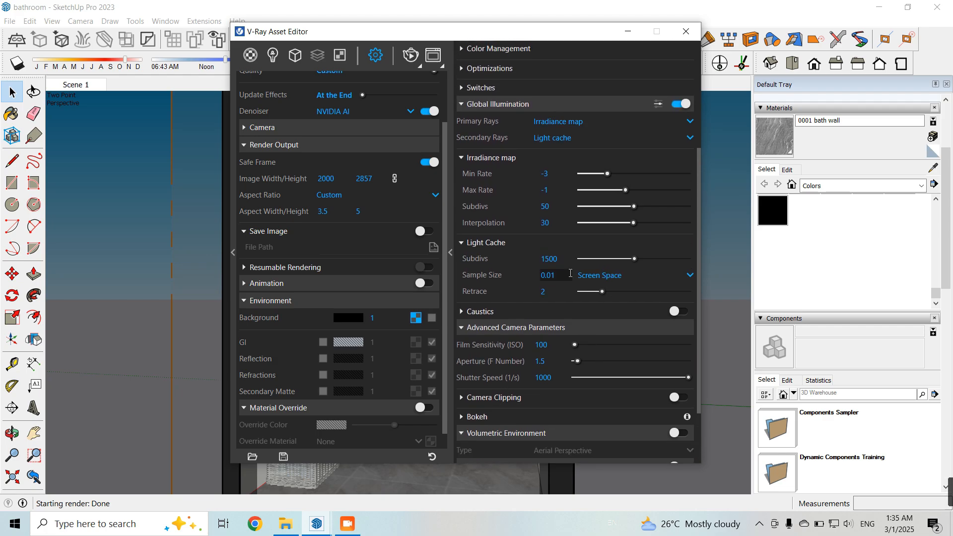
pyautogui.scroll(3, 570, 273)
pyautogui.click(659, 164)
pyautogui.scroll(-6, 520, 338)
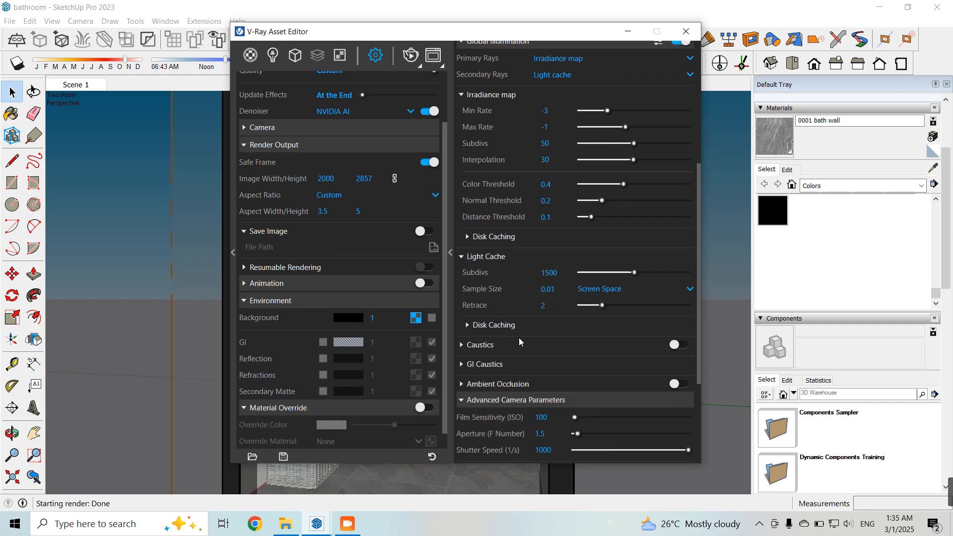
pyautogui.click(532, 387)
pyautogui.scroll(-3, 628, 384)
pyautogui.click(680, 323)
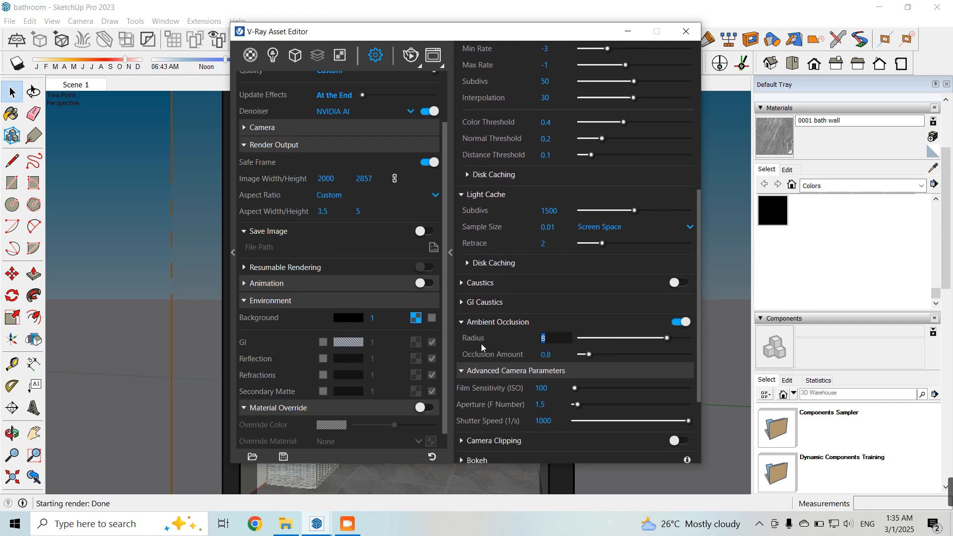
pyautogui.write('16')
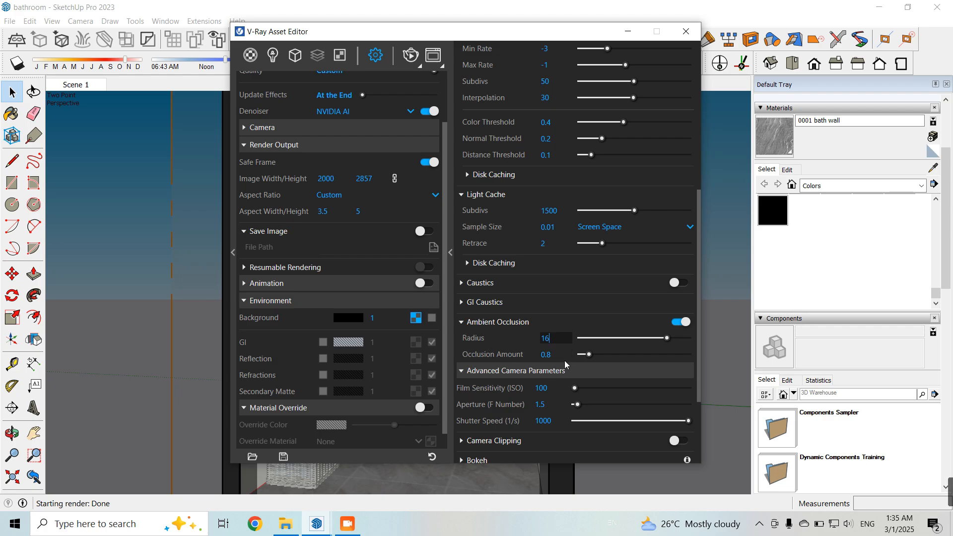
# Expand the Optimizations settings, set the antialiasing filter type to Area, and dismiss the battery notification
pyautogui.scroll(5, 557, 378)
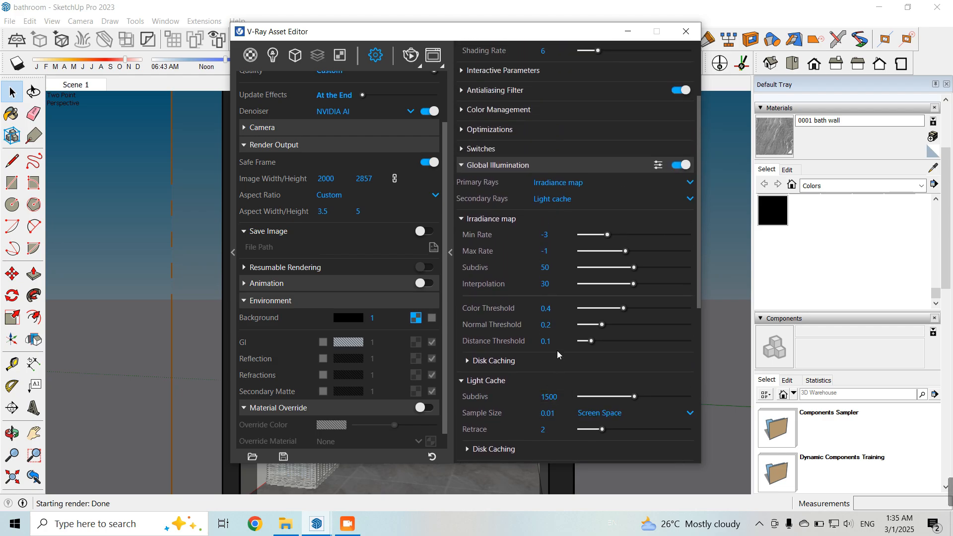
pyautogui.scroll(3, 536, 373)
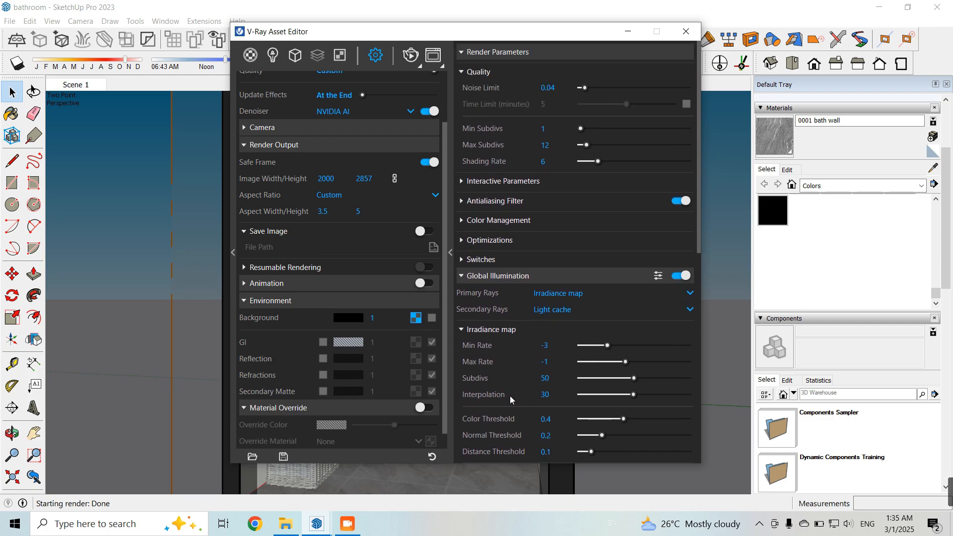
pyautogui.click(507, 240)
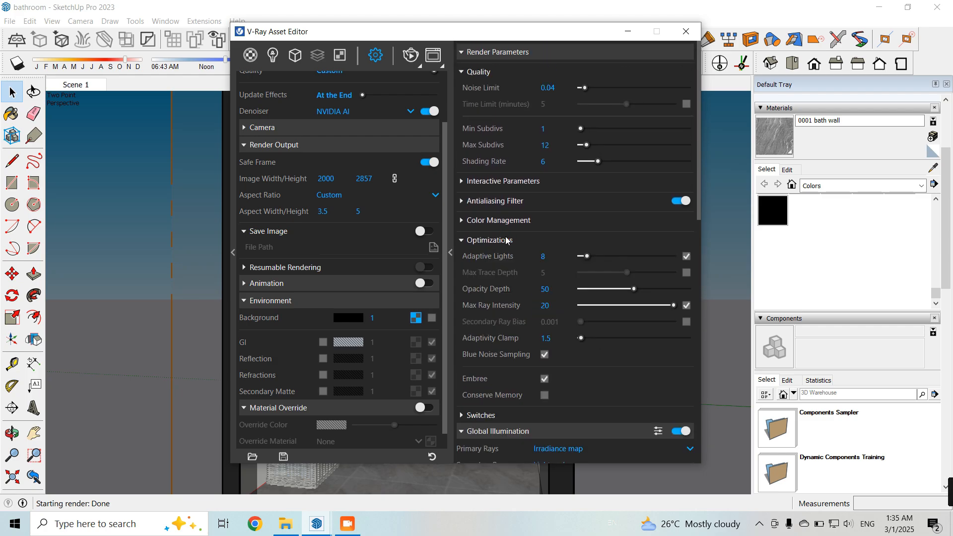
pyautogui.click(505, 201)
pyautogui.click(591, 217)
pyautogui.click(597, 309)
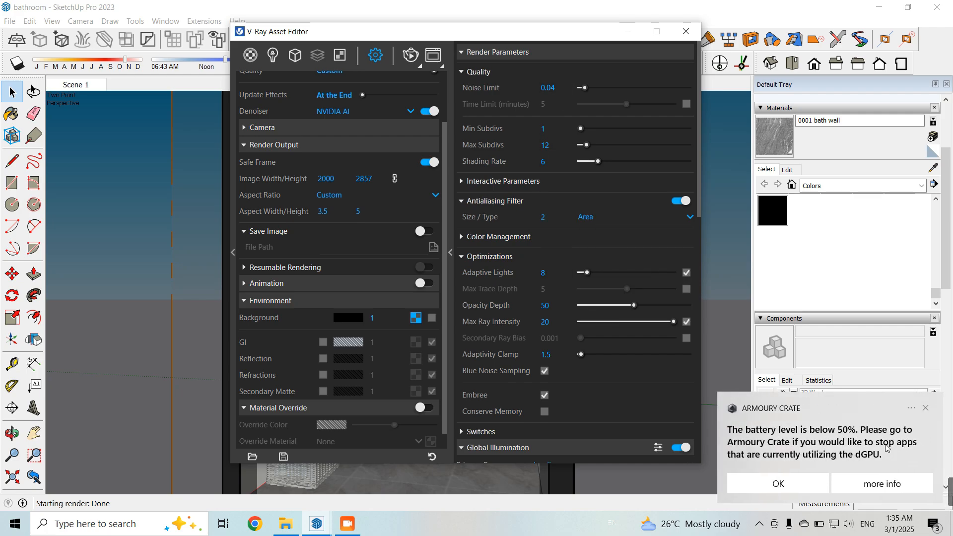
pyautogui.click(923, 409)
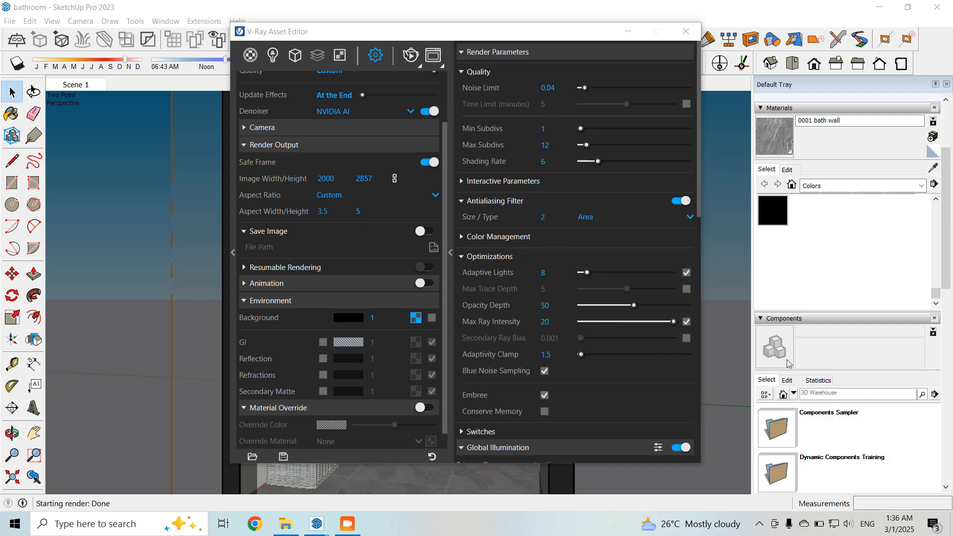
# Start the final production render of the bathroom scene with the configured quality settings
pyautogui.click(420, 67)
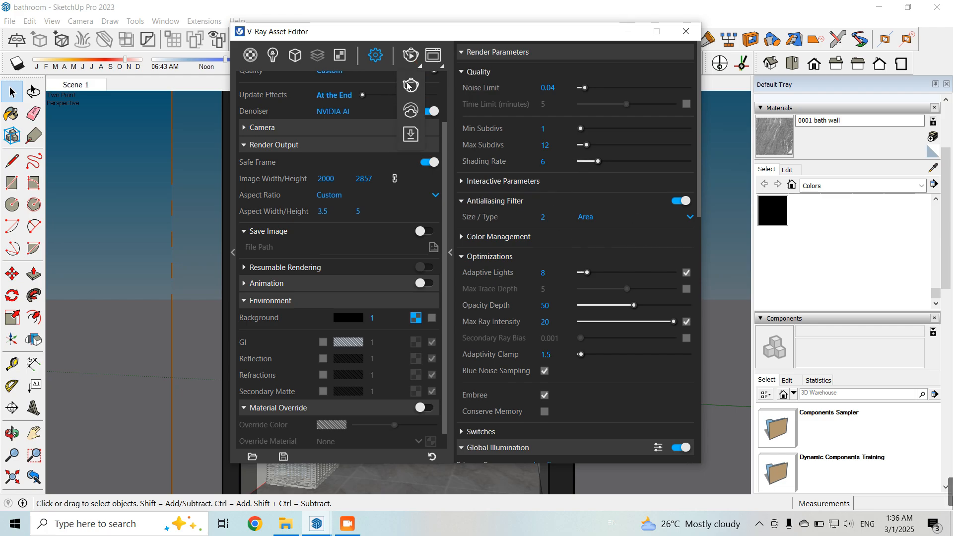
pyautogui.click(407, 85)
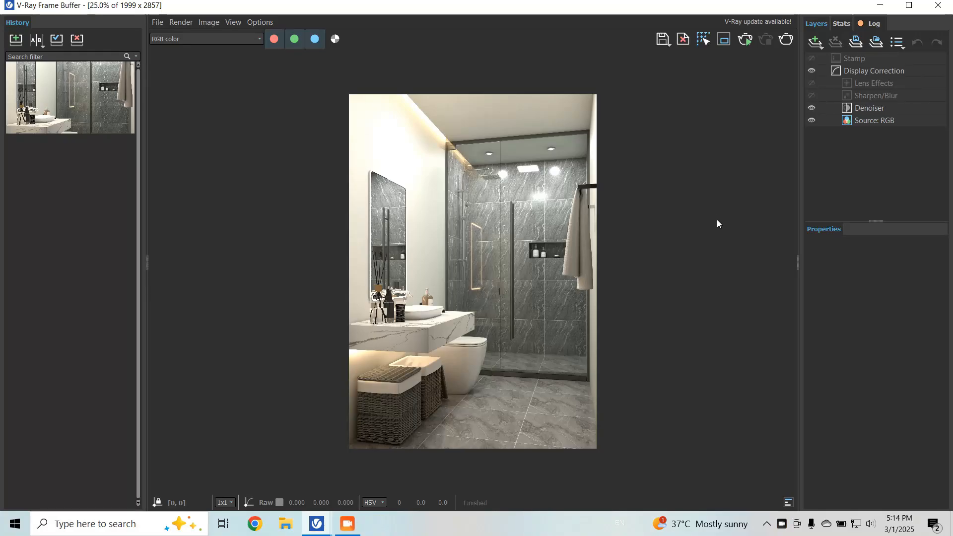
# Add an Exposure correction layer to the finished render with Highlight Burn 0.6, Contrast 0.15 and Exposure about 0.4
pyautogui.click(819, 46)
pyautogui.click(851, 155)
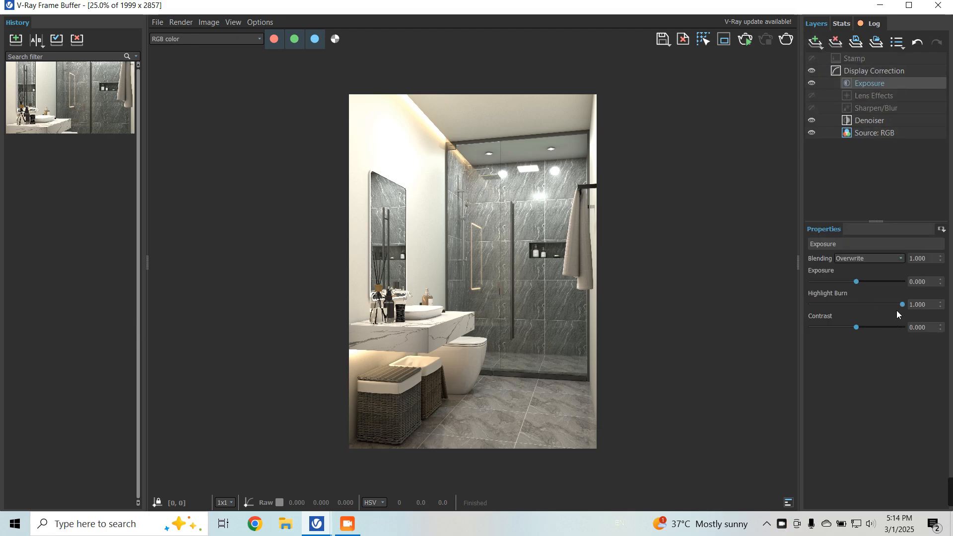
pyautogui.moveTo(901, 304)
pyautogui.mouseDown()
pyautogui.moveTo(785, 308)
pyautogui.moveTo(864, 318)
pyautogui.mouseUp()
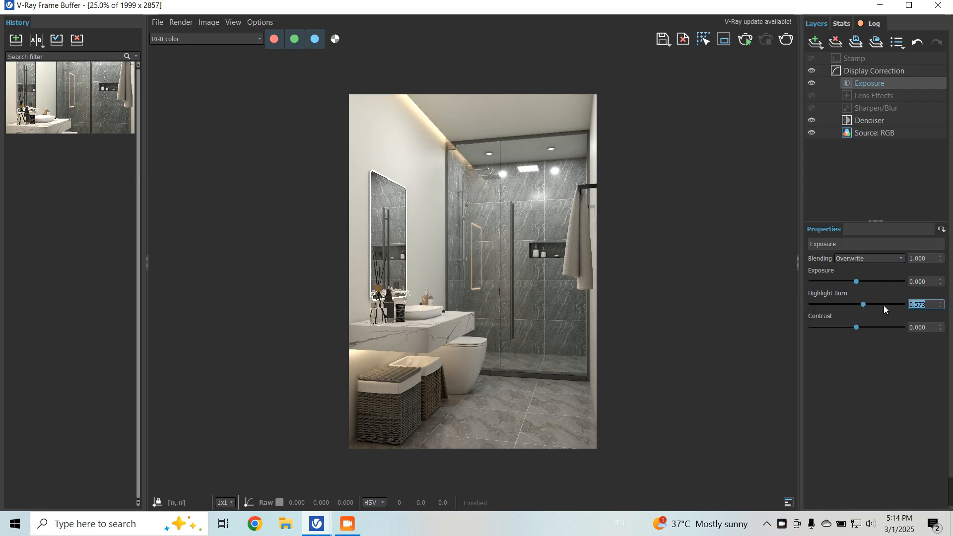
pyautogui.write('0.6')
pyautogui.press('Return')
pyautogui.doubleClick(929, 327)
pyautogui.write('0.')
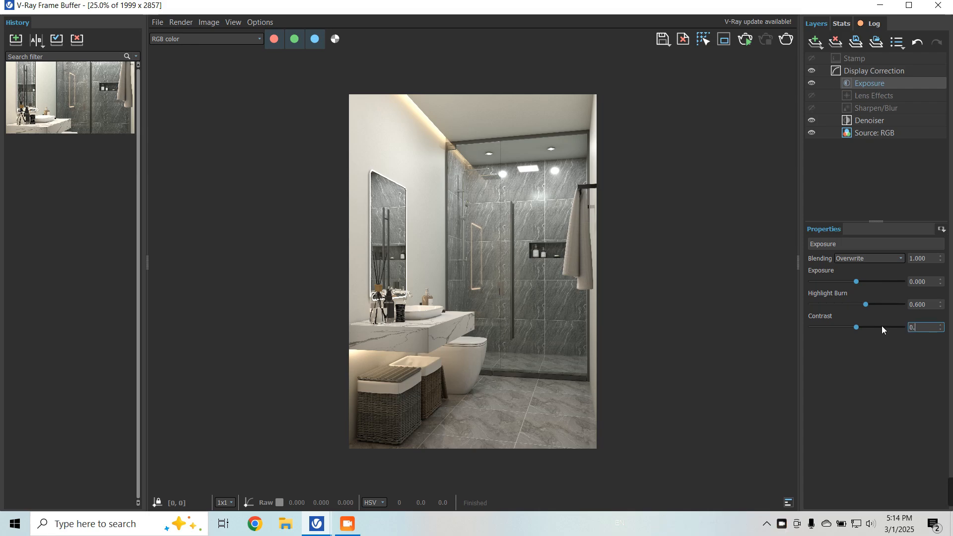
pyautogui.write('15')
pyautogui.press('Return')
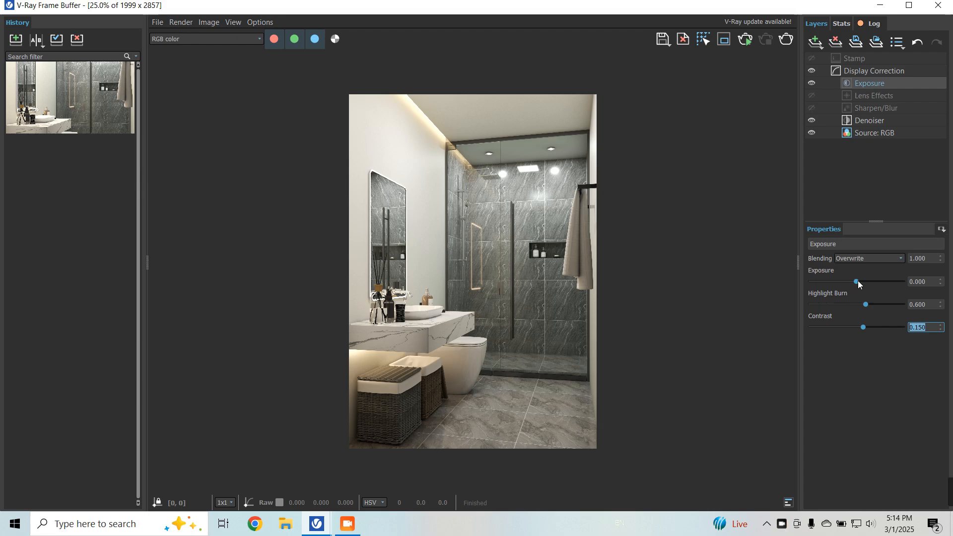
pyautogui.moveTo(858, 281); pyautogui.dragTo(864, 284)
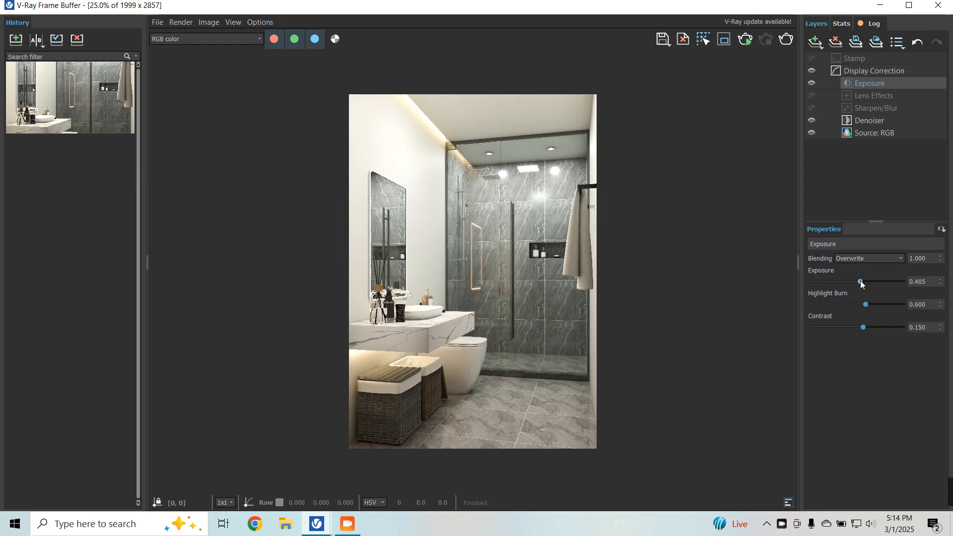
# Add a Curves correction layer and raise the darker midtones of the Master curve to brighten the render
pyautogui.click(816, 42)
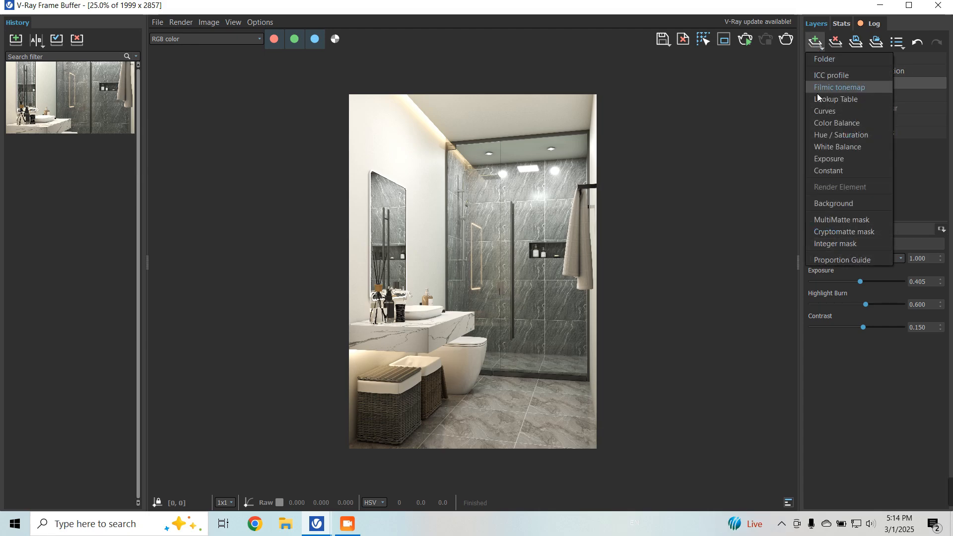
pyautogui.click(818, 111)
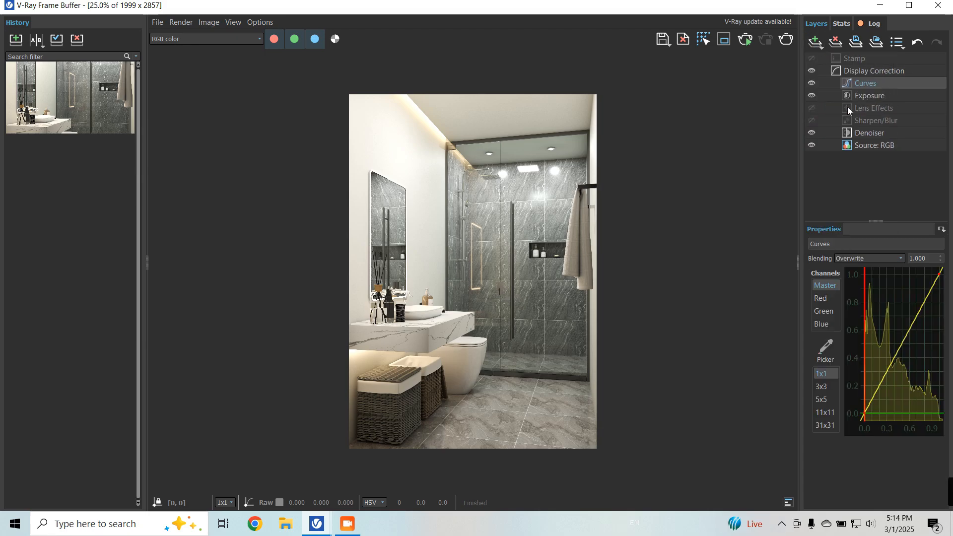
pyautogui.click(939, 274)
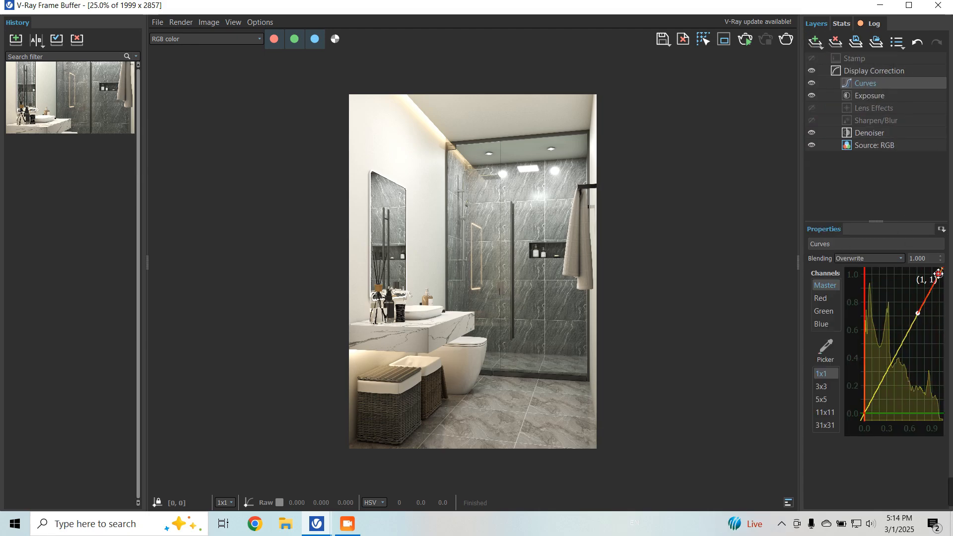
pyautogui.click(863, 417)
pyautogui.moveTo(889, 370); pyautogui.dragTo(885, 347)
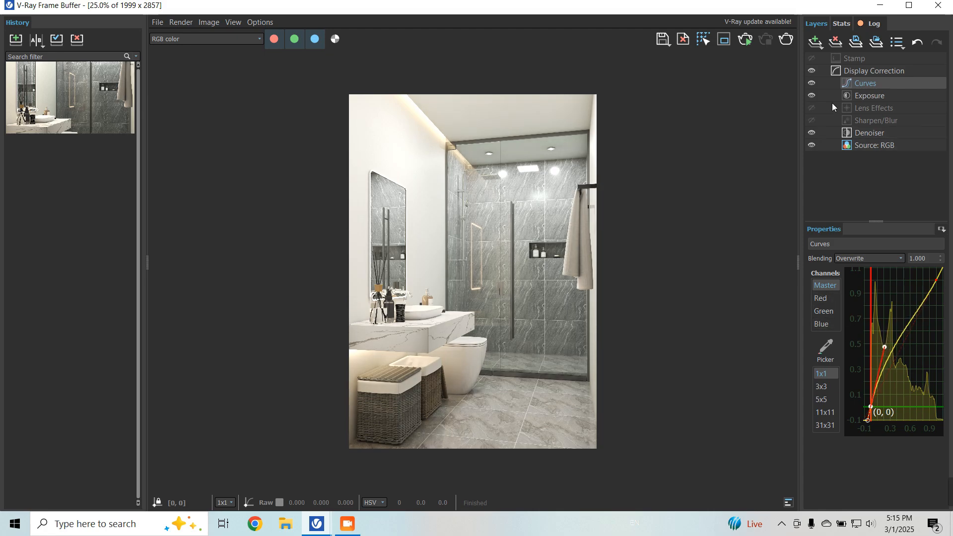
# Add a White Balance layer directly above the Exposure layer and set its Temperature to 6000
pyautogui.click(874, 96)
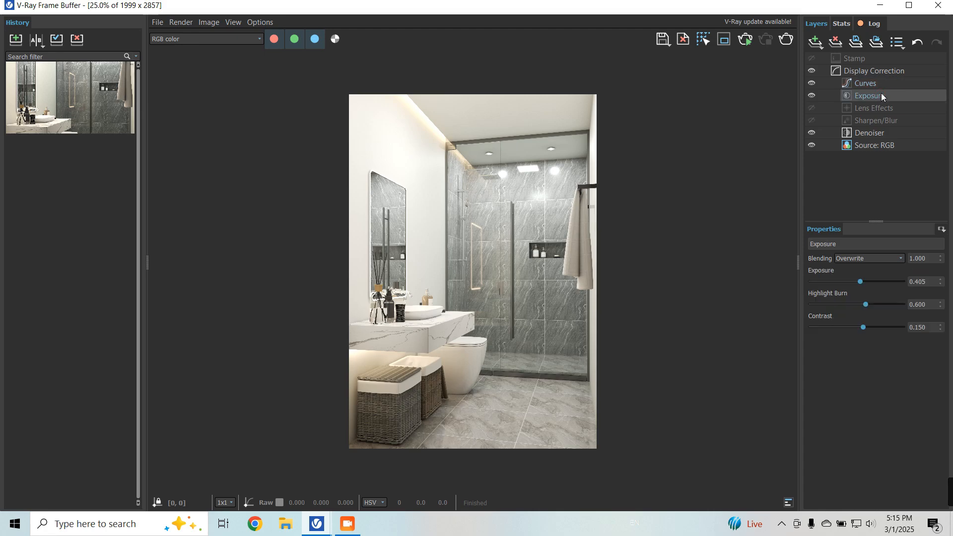
pyautogui.click(816, 42)
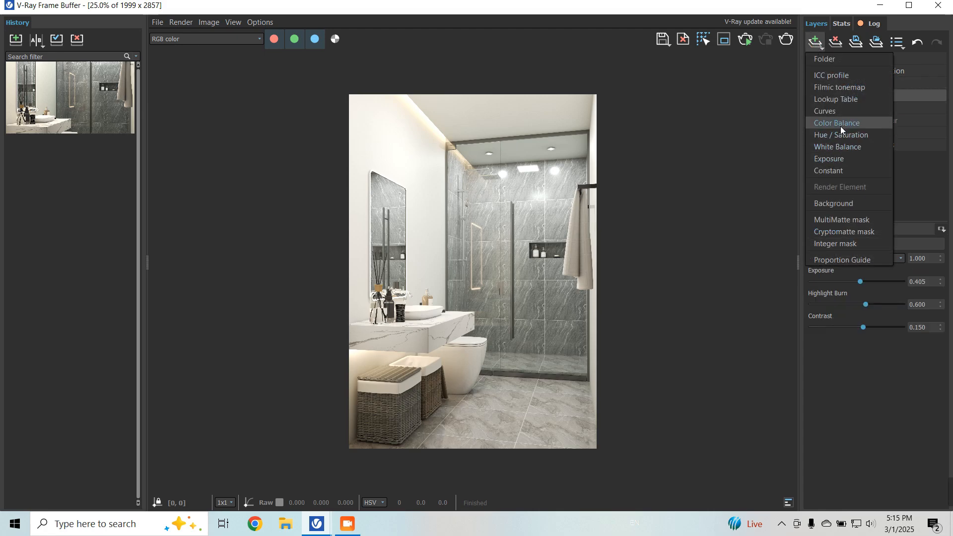
pyautogui.click(847, 146)
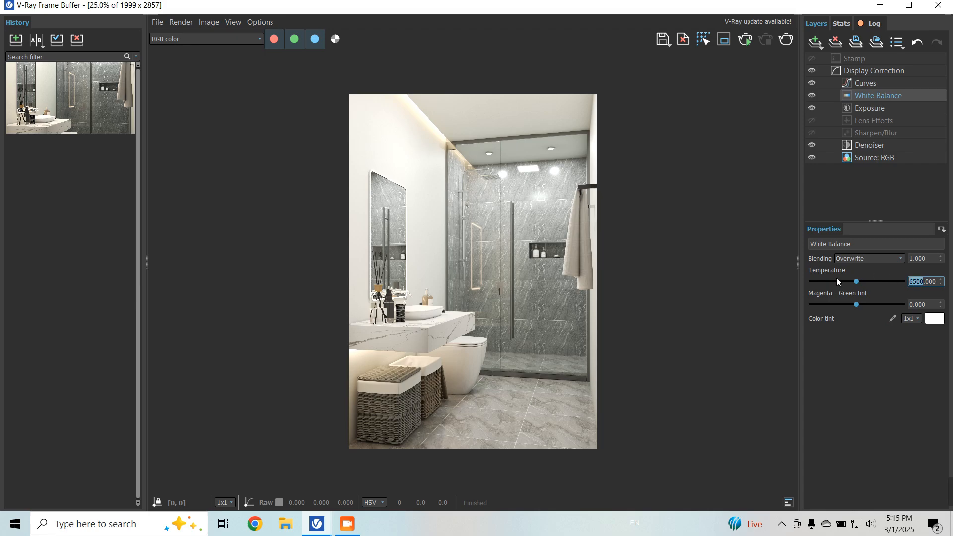
pyautogui.write('6000')
pyautogui.press('Return')
pyautogui.scroll(1, 434, 326)
pyautogui.scroll(-1, 427, 322)
# Refine the Exposure layer by setting Highlight Burn to 0.5 and Exposure to 0.1
pyautogui.click(896, 108)
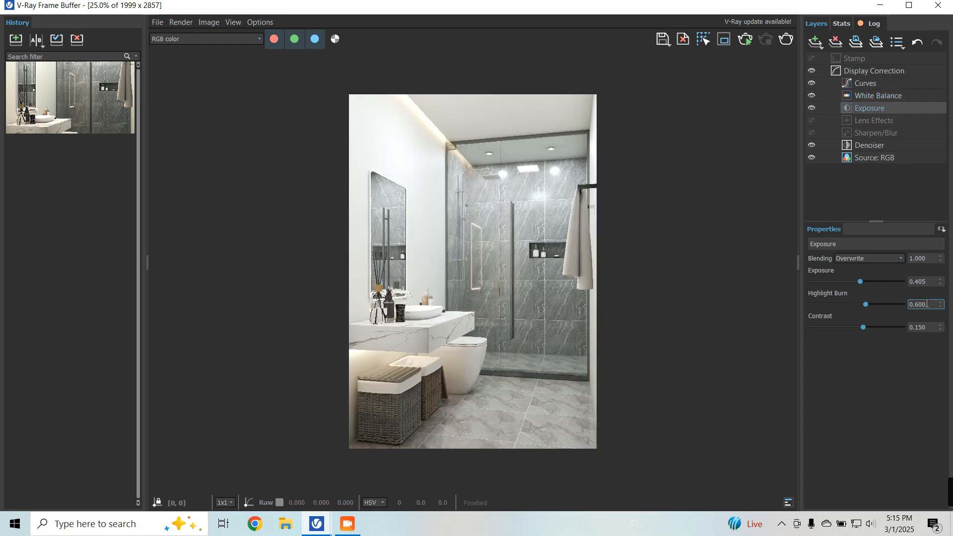
pyautogui.moveTo(928, 304); pyautogui.dragTo(864, 304)
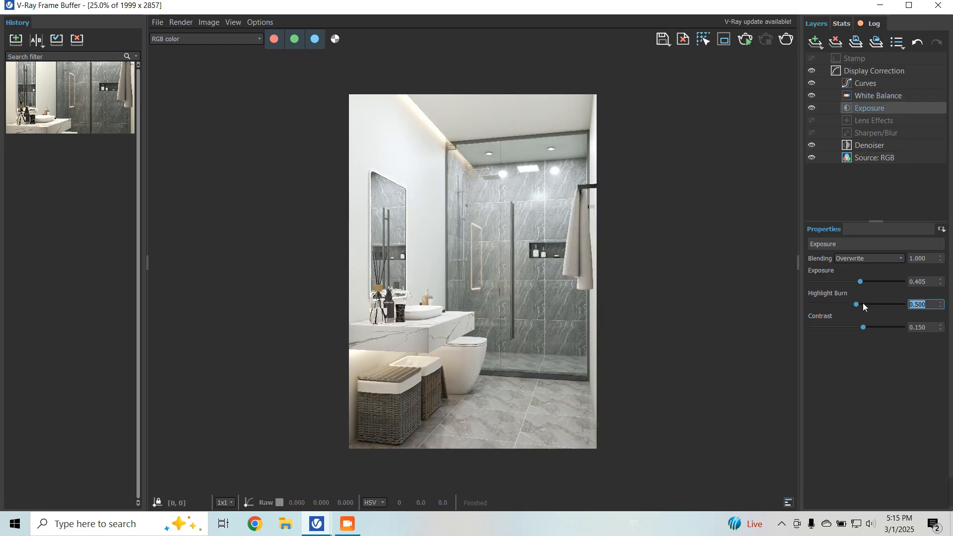
pyautogui.press('Return')
pyautogui.moveTo(925, 282); pyautogui.dragTo(855, 285)
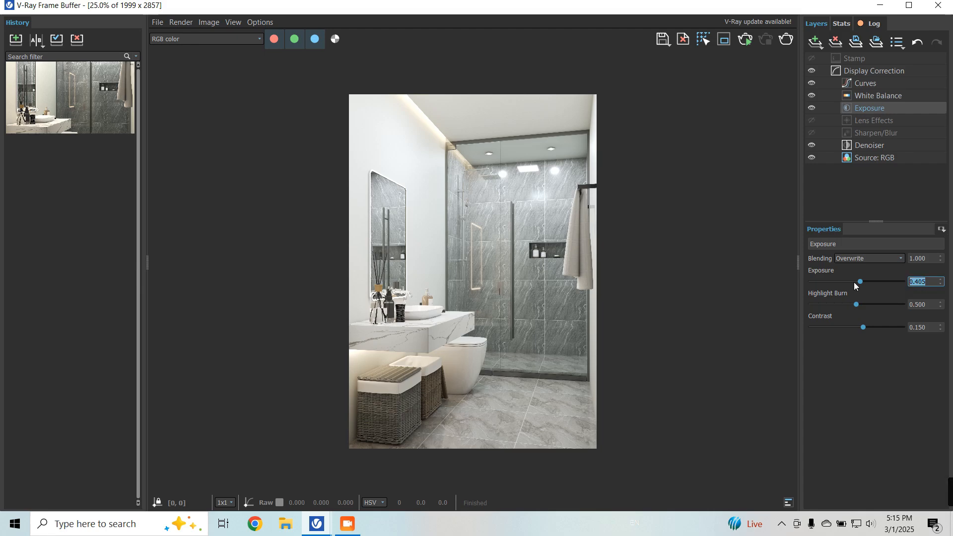
pyautogui.write('0.1')
pyautogui.press('Return')
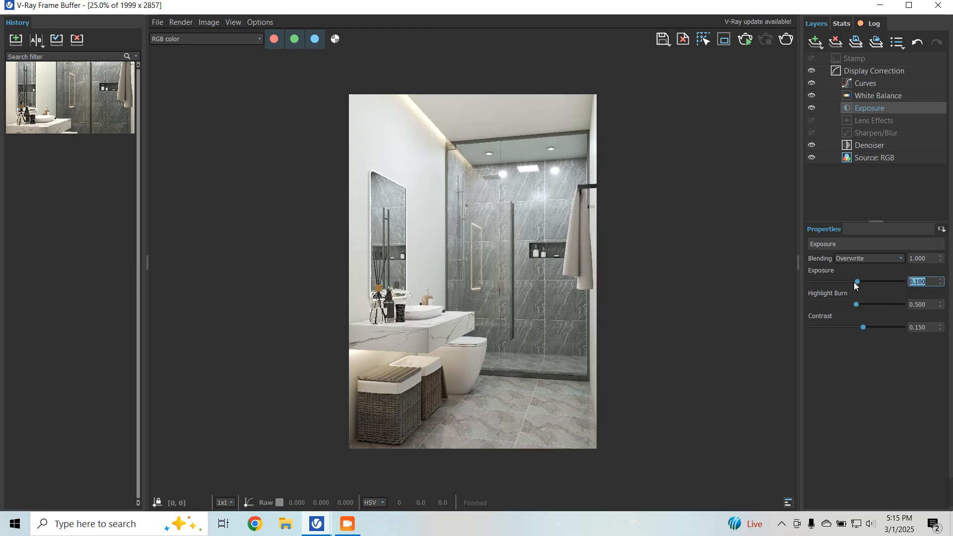
# Examine the corrected render up close, checking the shower wall, ceiling lights, vanity, baskets and floor tiles
pyautogui.scroll(1, 452, 313)
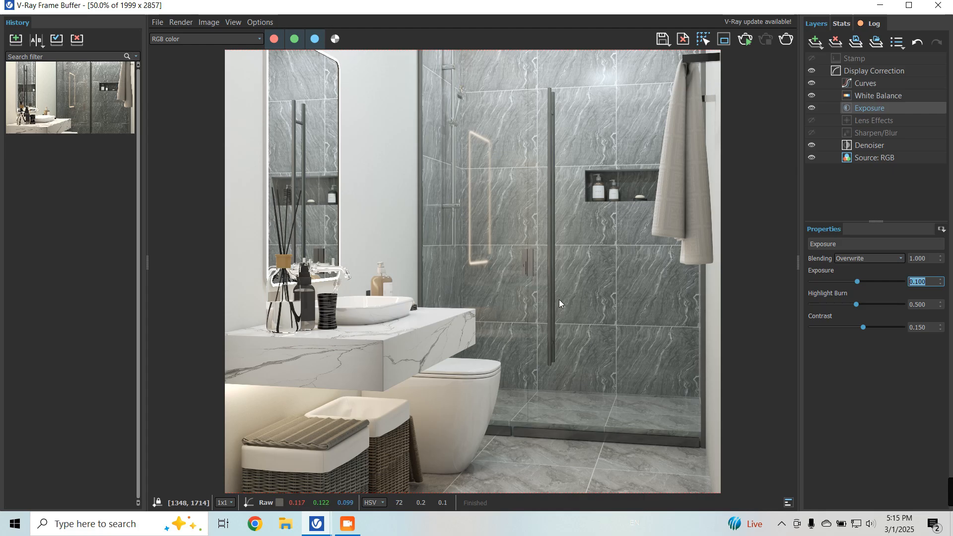
pyautogui.scroll(-1, 559, 299)
pyautogui.scroll(1, 604, 174)
pyautogui.scroll(1, 522, 146)
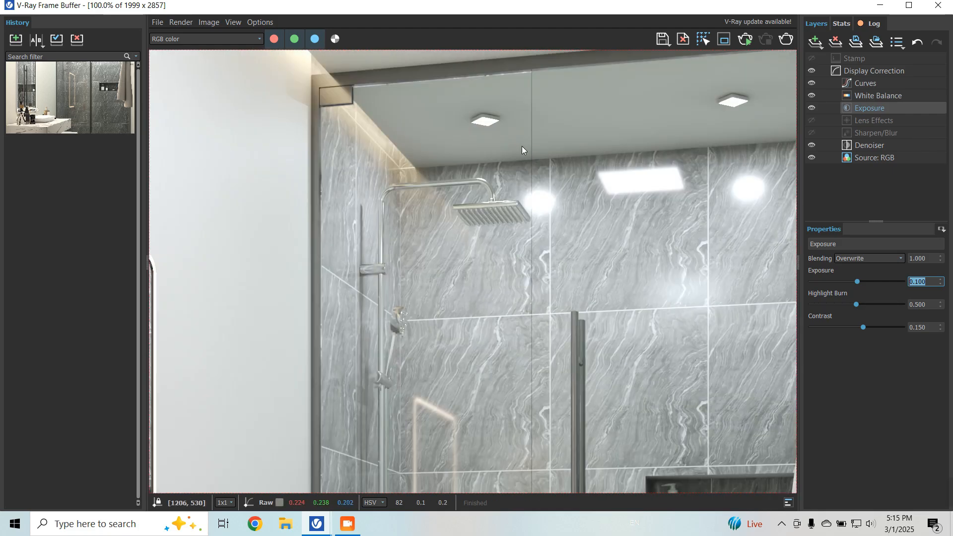
pyautogui.scroll(-1, 479, 226)
pyautogui.scroll(1, 457, 129)
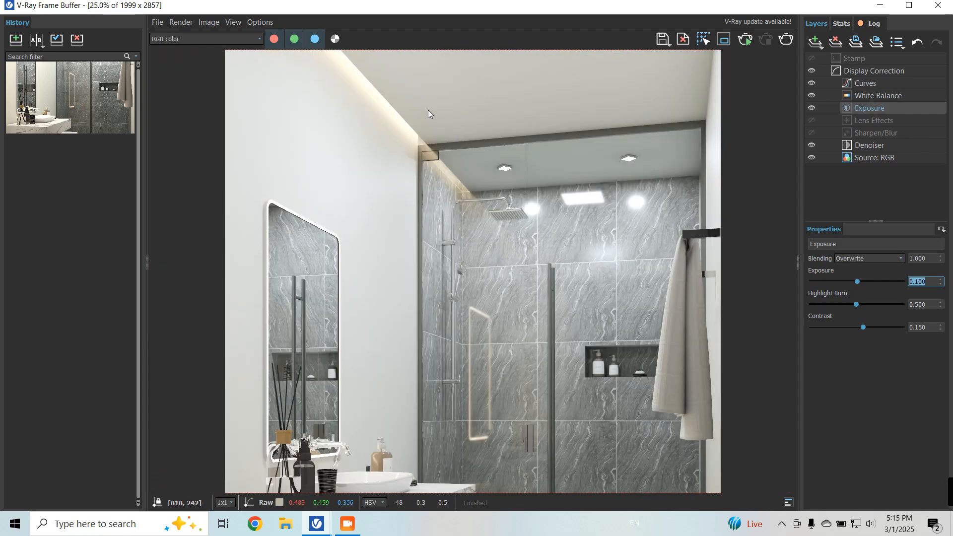
pyautogui.scroll(-1, 437, 199)
pyautogui.scroll(1, 473, 405)
pyautogui.scroll(1, 502, 460)
pyautogui.scroll(-1, 397, 269)
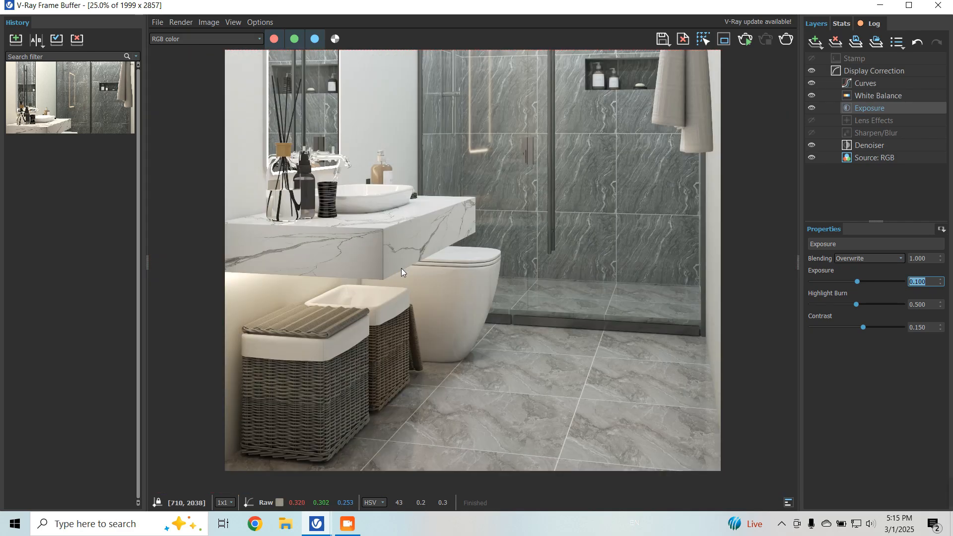
pyautogui.scroll(-1, 402, 268)
pyautogui.click(661, 38)
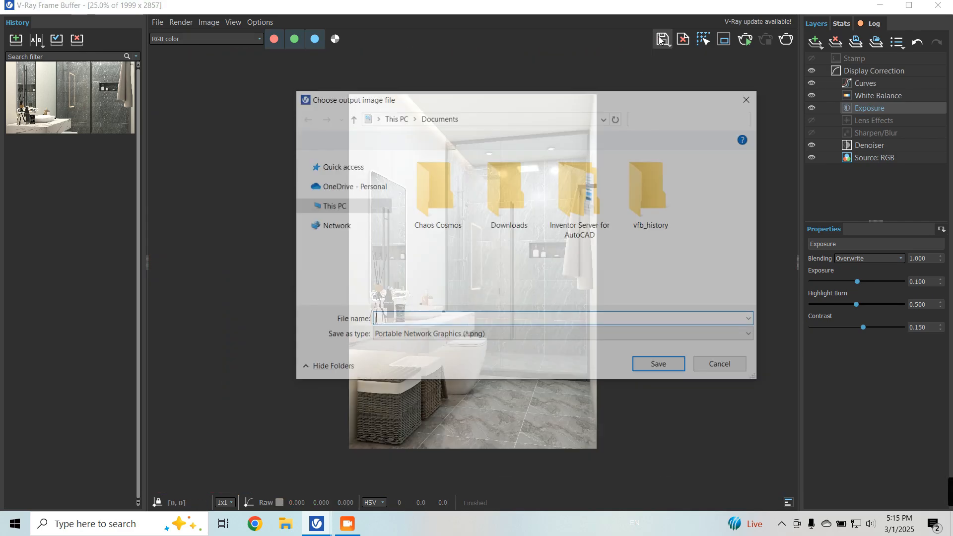
pyautogui.click(757, 92)
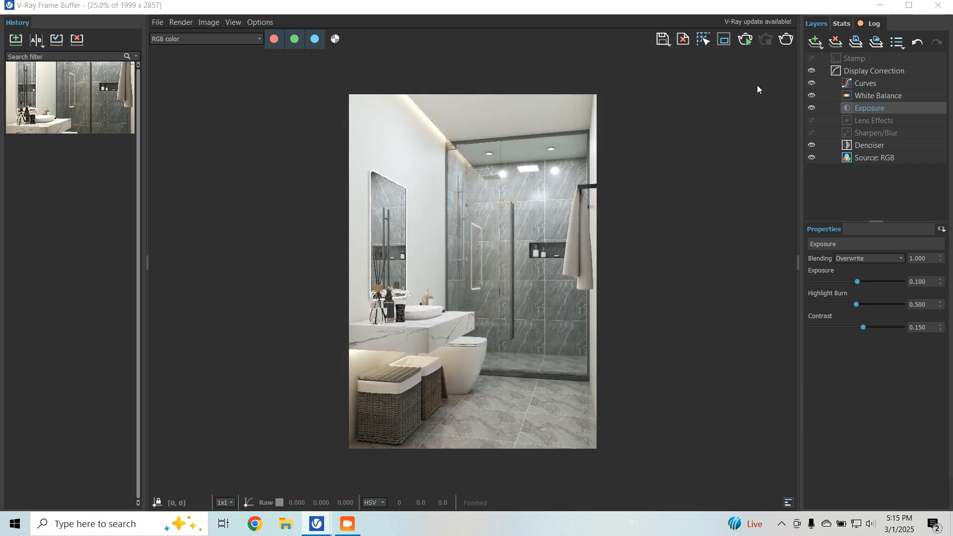
# Enable Lens Effects on the render with an Intensity of 0.15 and a Size of 2
pyautogui.click(876, 123)
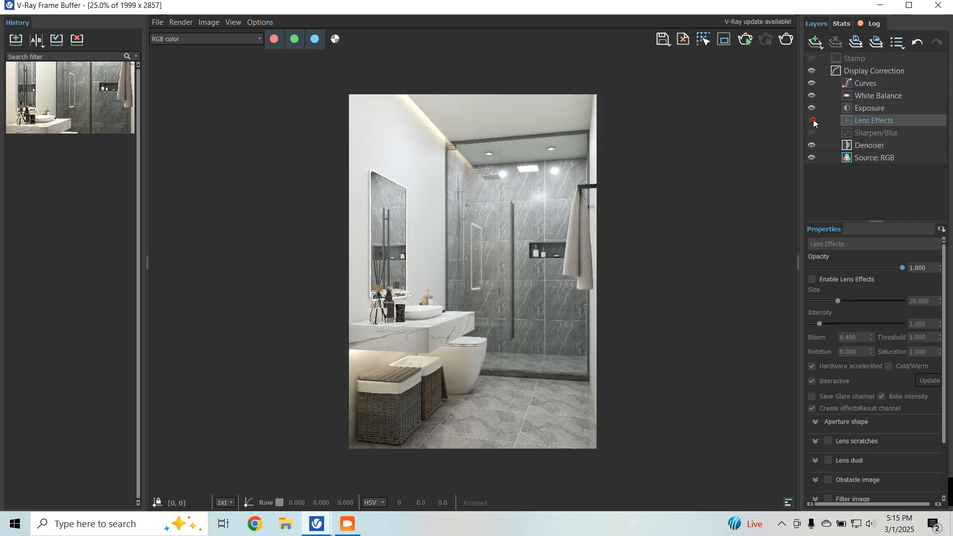
pyautogui.click(817, 279)
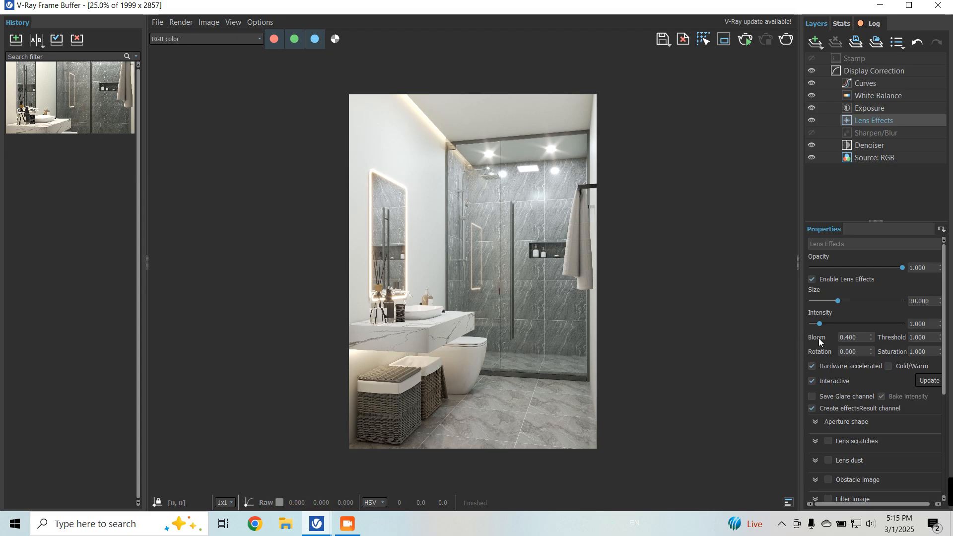
pyautogui.moveTo(817, 325); pyautogui.dragTo(815, 324)
pyautogui.moveTo(934, 323); pyautogui.dragTo(844, 322)
pyautogui.write('0.15')
pyautogui.press('Return')
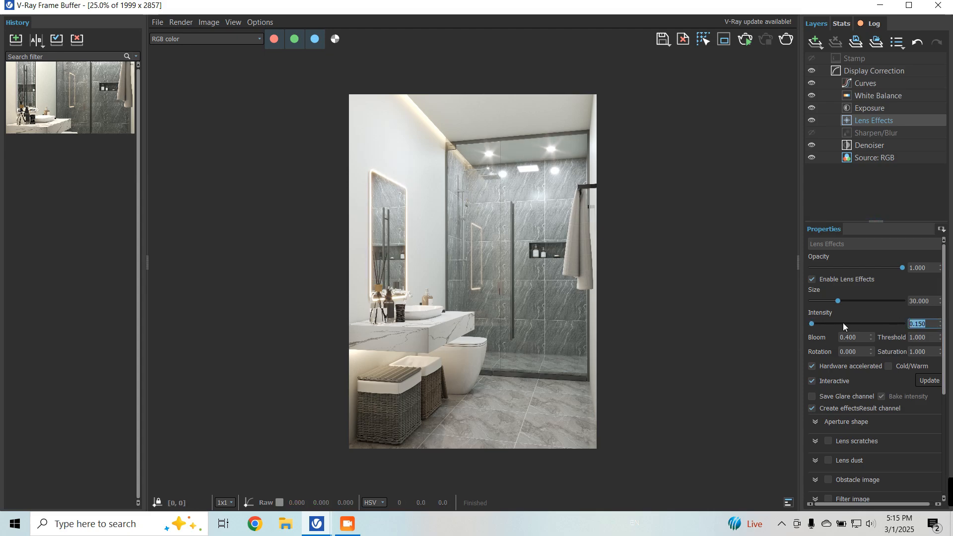
pyautogui.hotkey('shift', 'Tab')
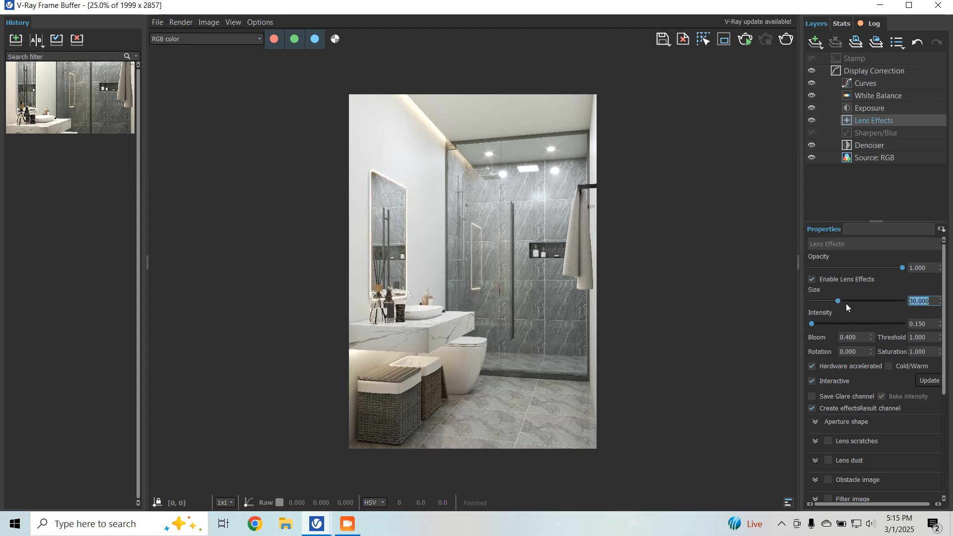
pyautogui.write('2')
pyautogui.press('Return')
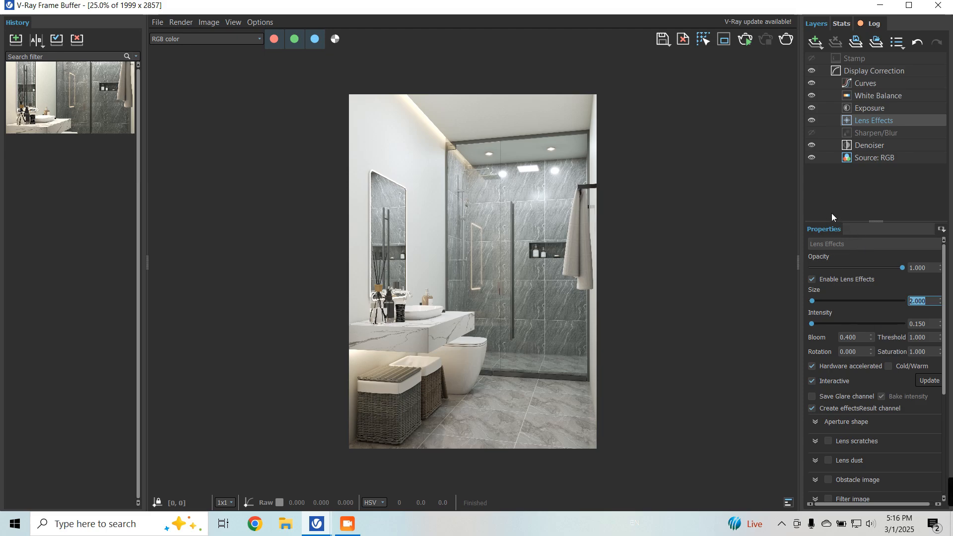
# Enable Sharpen/Blur with a Sharpen radius of 0.25 and a Sharpen amount of 0.5, and check the whole image
pyautogui.click(869, 133)
pyautogui.scroll(1, 494, 345)
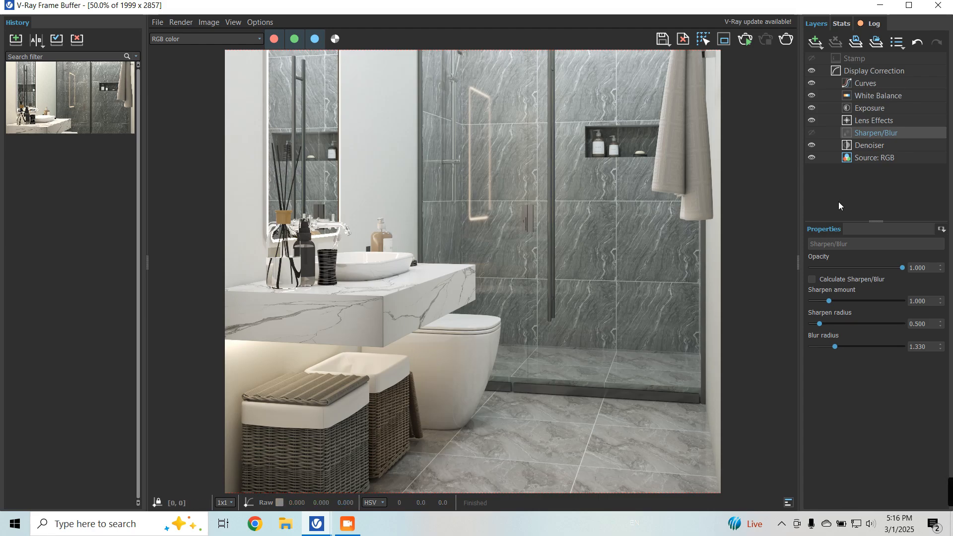
pyautogui.click(813, 279)
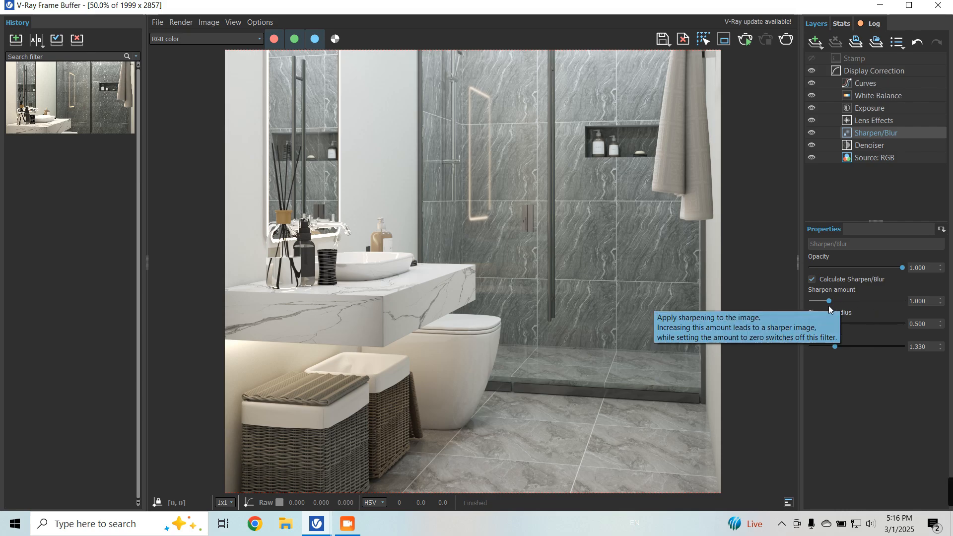
pyautogui.click(930, 324)
pyautogui.moveTo(929, 325); pyautogui.dragTo(844, 323)
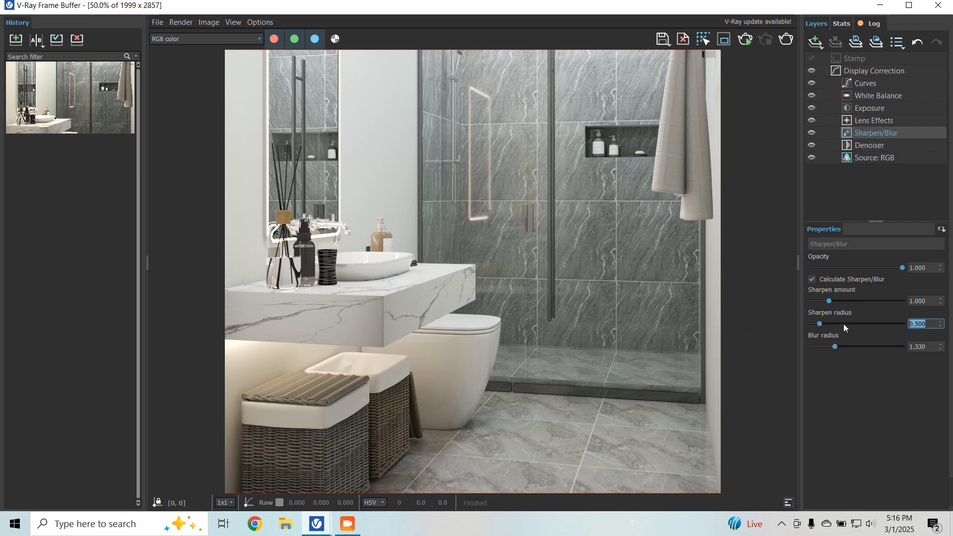
pyautogui.write('0.25')
pyautogui.press('Return')
pyautogui.moveTo(929, 301); pyautogui.dragTo(857, 301)
pyautogui.write('0.5')
pyautogui.press('Return')
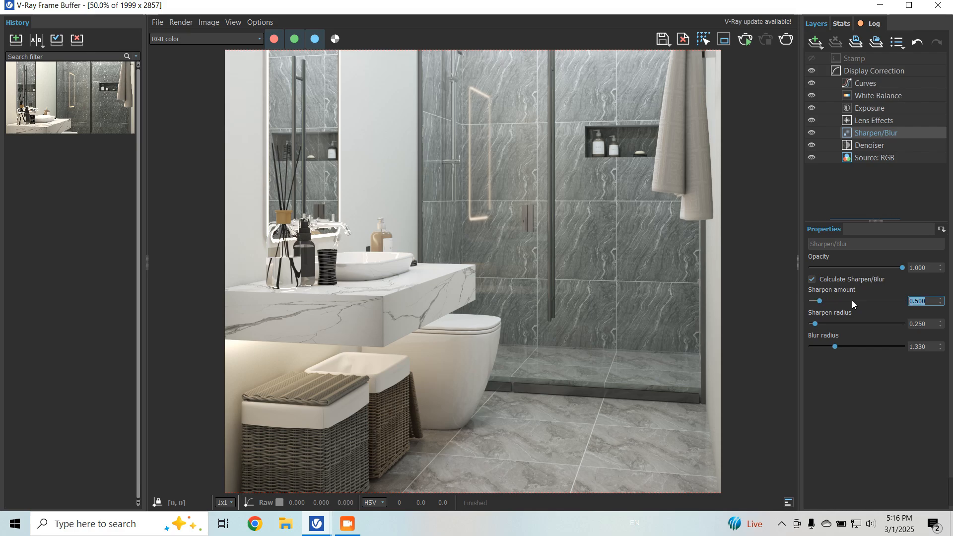
pyautogui.scroll(-2, 447, 253)
pyautogui.scroll(2, 400, 174)
pyautogui.scroll(-1, 453, 230)
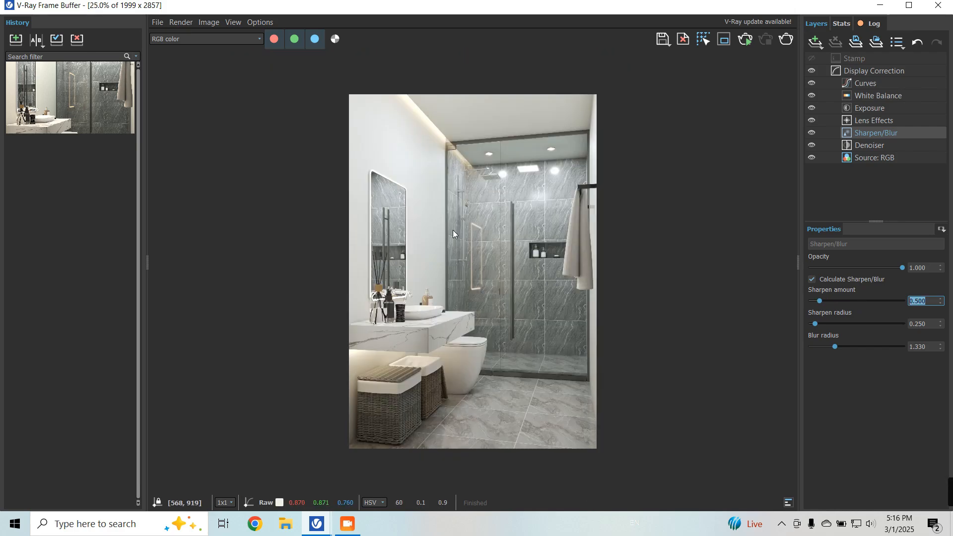
pyautogui.scroll(1, 361, 195)
pyautogui.scroll(-1, 546, 267)
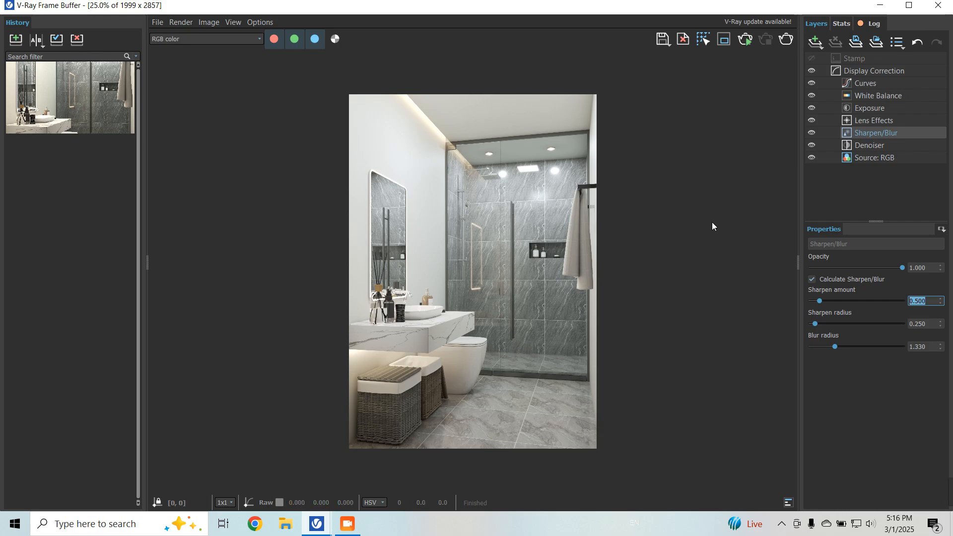
# Save the corrected render as a PNG image named 1 in the Bathroom folder on the Desktop
pyautogui.click(664, 39)
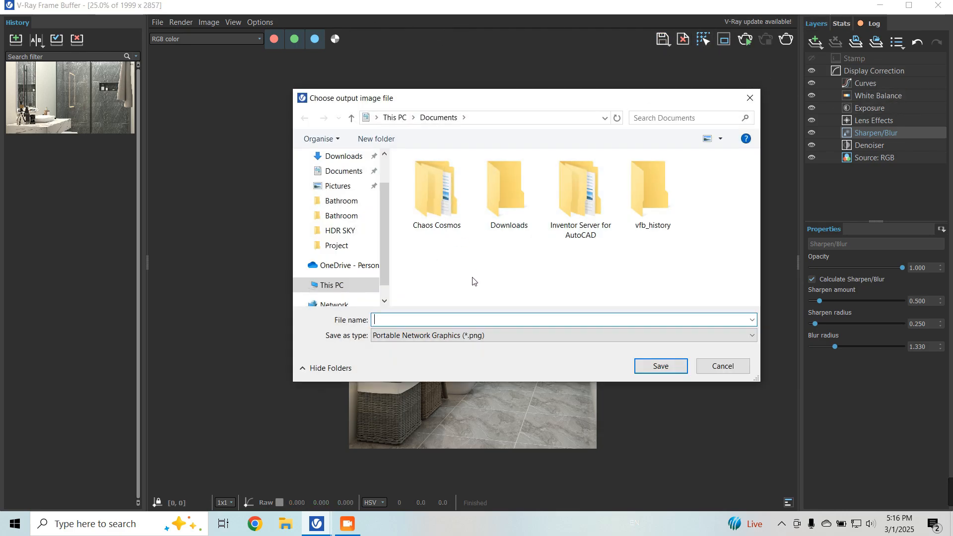
pyautogui.scroll(2, 347, 209)
pyautogui.click(350, 183)
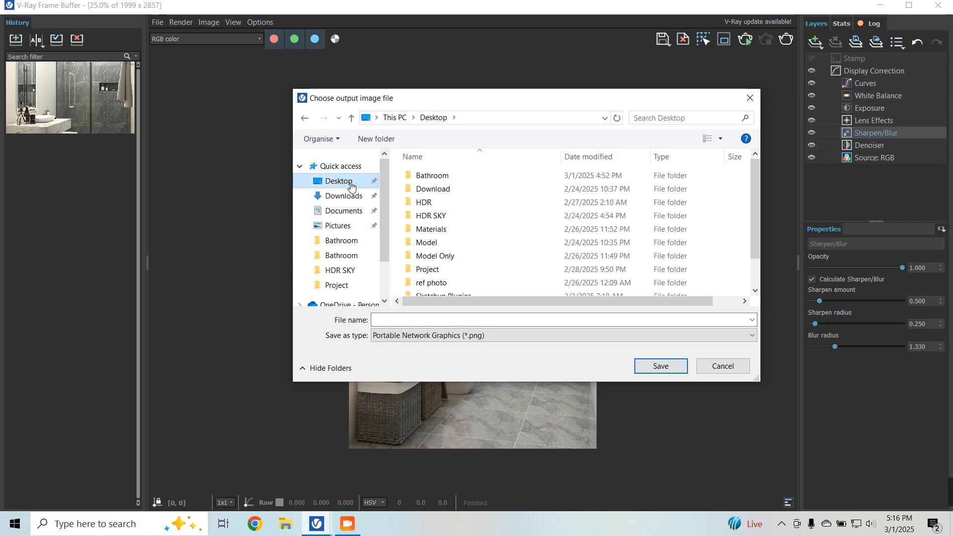
pyautogui.doubleClick(431, 176)
pyautogui.click(452, 320)
pyautogui.write('1')
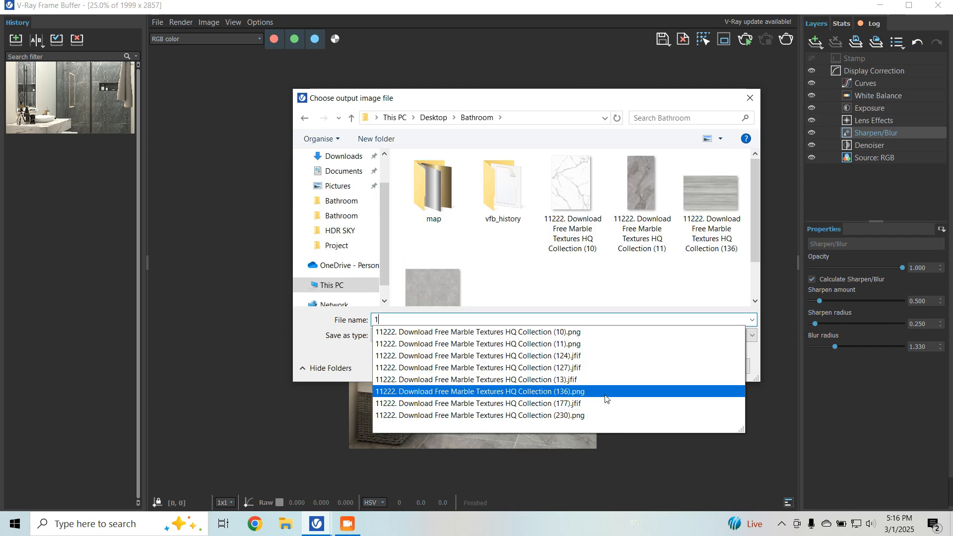
pyautogui.click(701, 291)
pyautogui.click(661, 366)
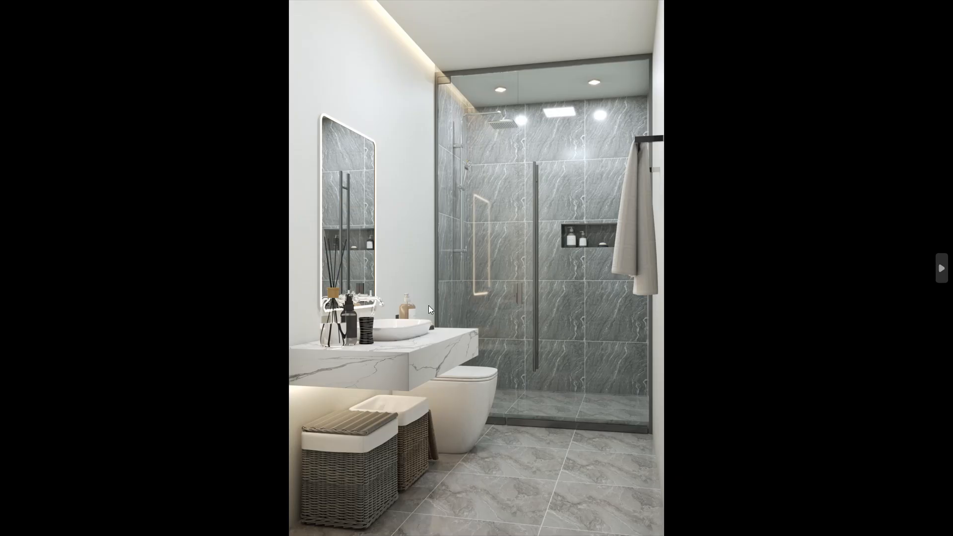
# Inspect the saved image up close, checking the vanity, baskets, floor tiles, mirror and shower, and return to the whole picture
pyautogui.scroll(5, 428, 306)
pyautogui.moveTo(340, 348); pyautogui.dragTo(339, 134)
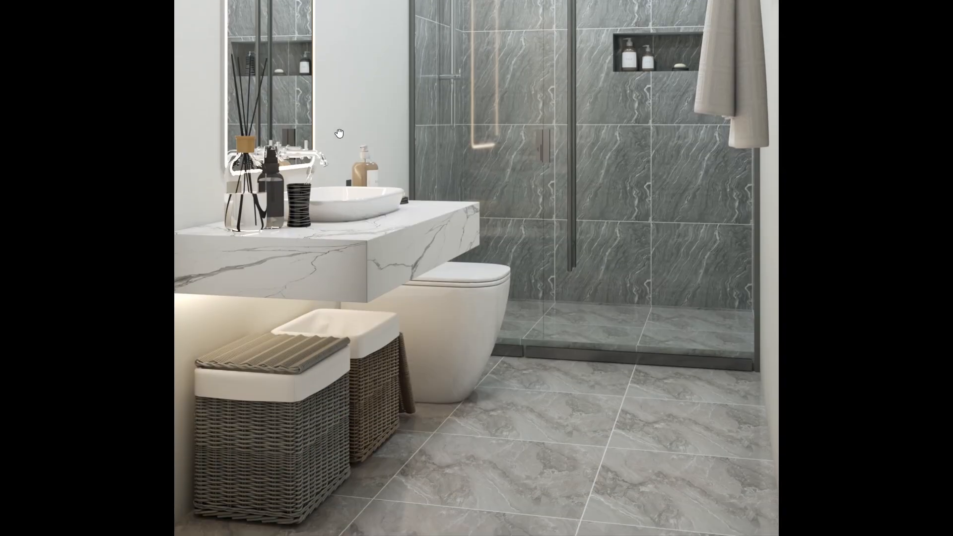
pyautogui.moveTo(410, 285); pyautogui.dragTo(390, 403)
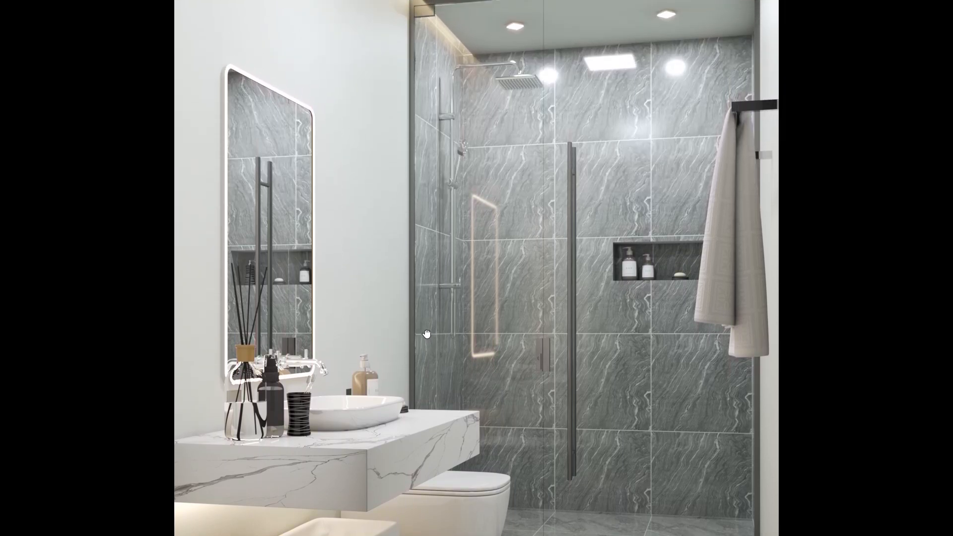
pyautogui.moveTo(420, 364); pyautogui.dragTo(441, 187)
pyautogui.scroll(-1, 441, 198)
pyautogui.scroll(-2, 440, 198)
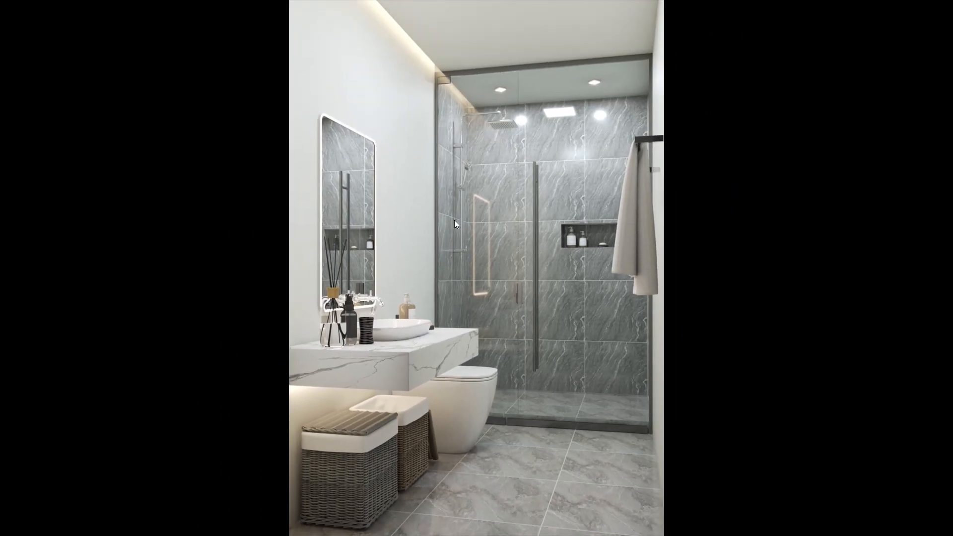